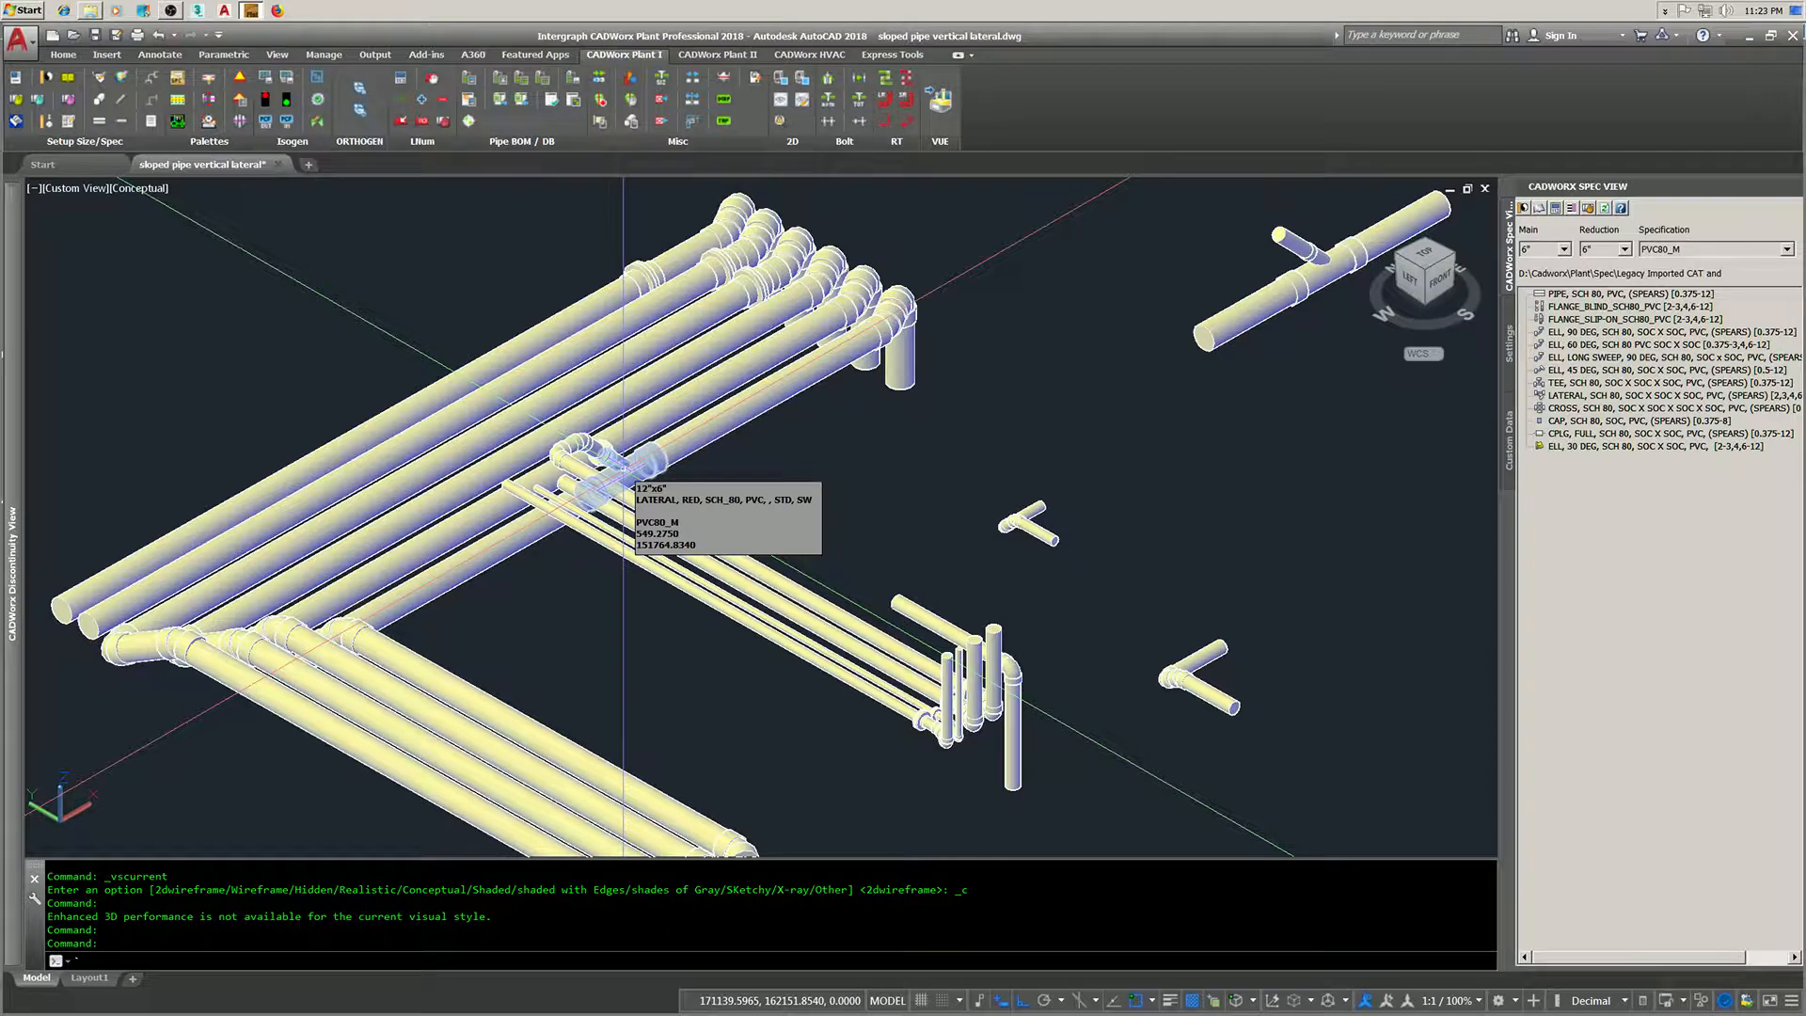
pyautogui.press('Return')
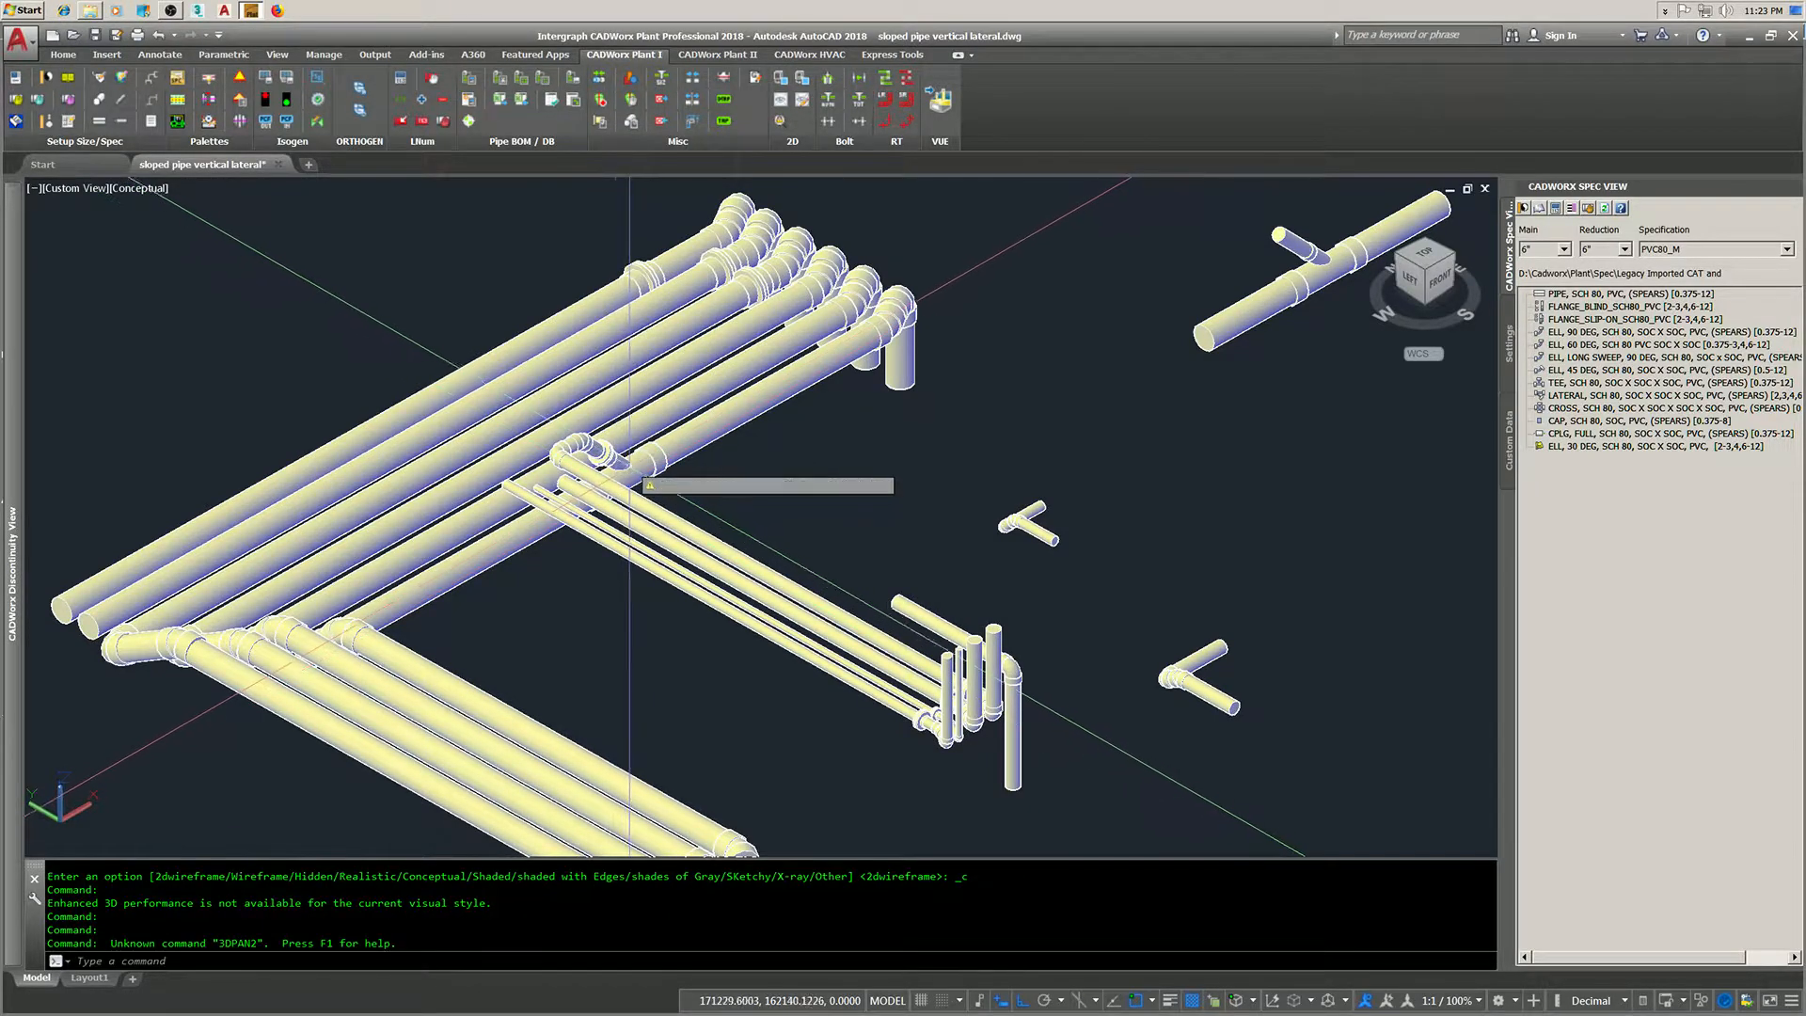
pyautogui.scroll(3, 629, 467)
pyautogui.scroll(-4, 630, 468)
pyautogui.moveTo(632, 466); pyautogui.dragTo(594, 488, button='middle')
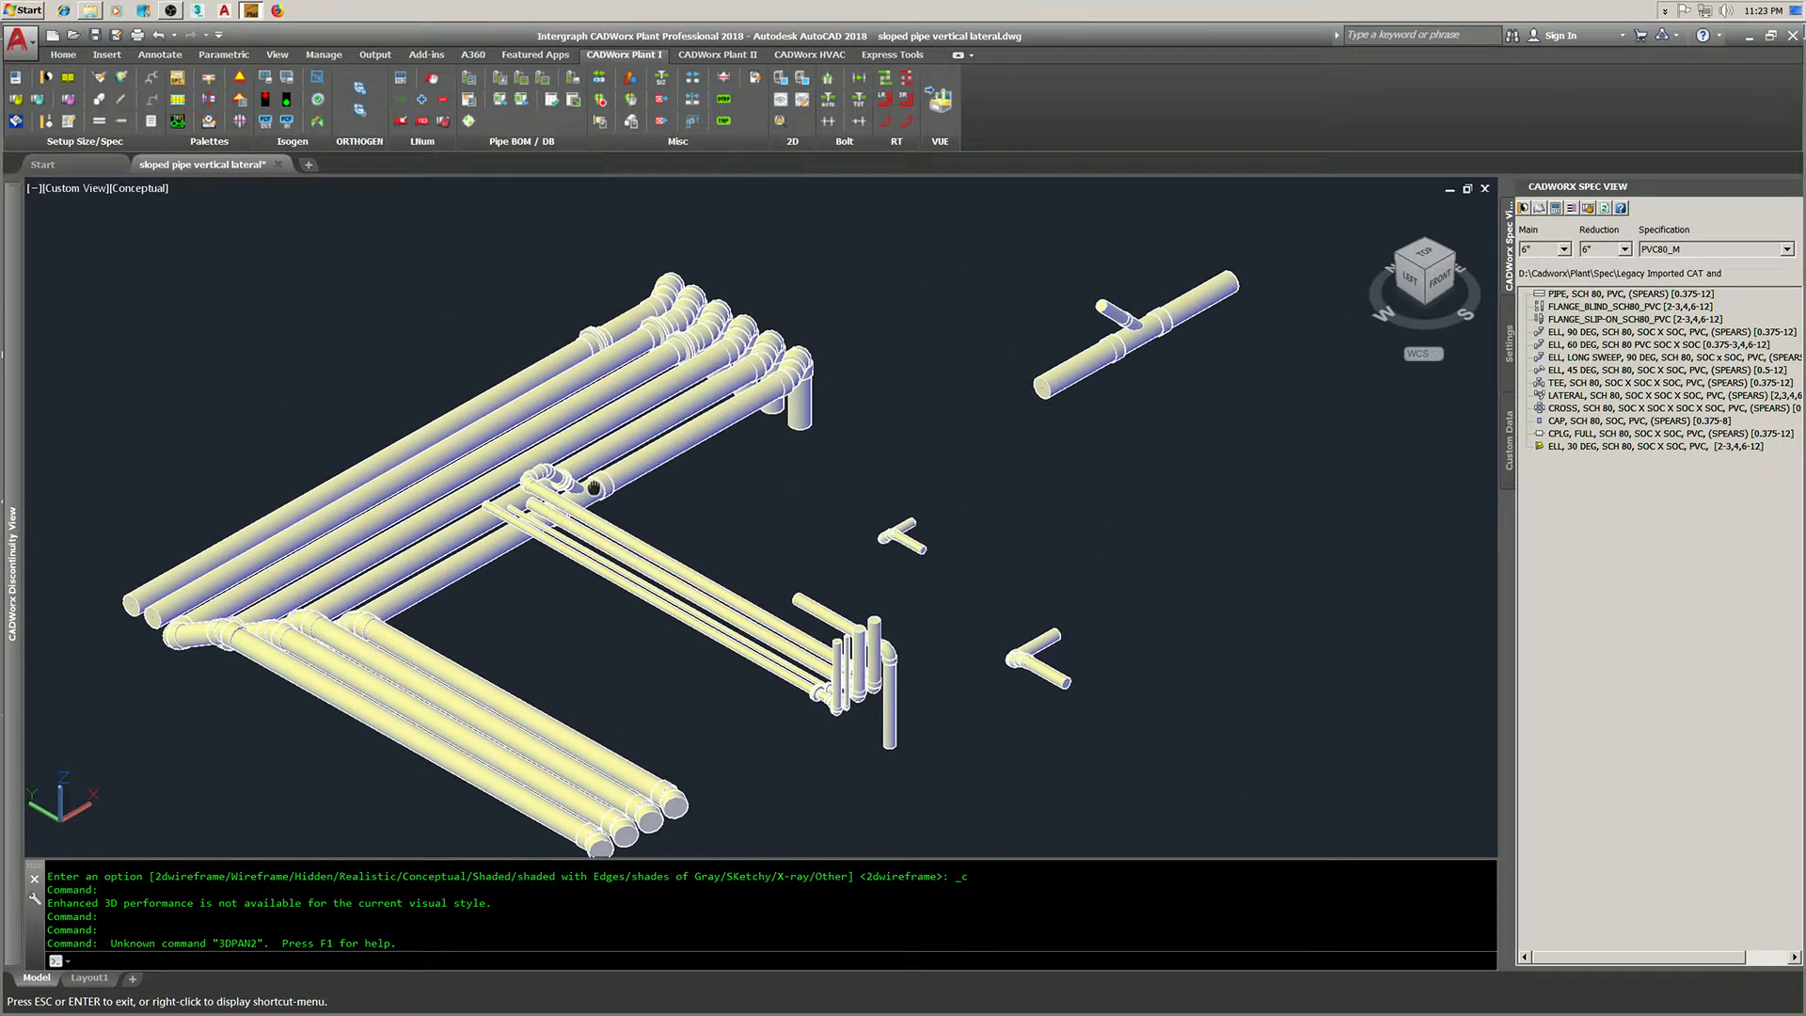
pyautogui.press('Escape')
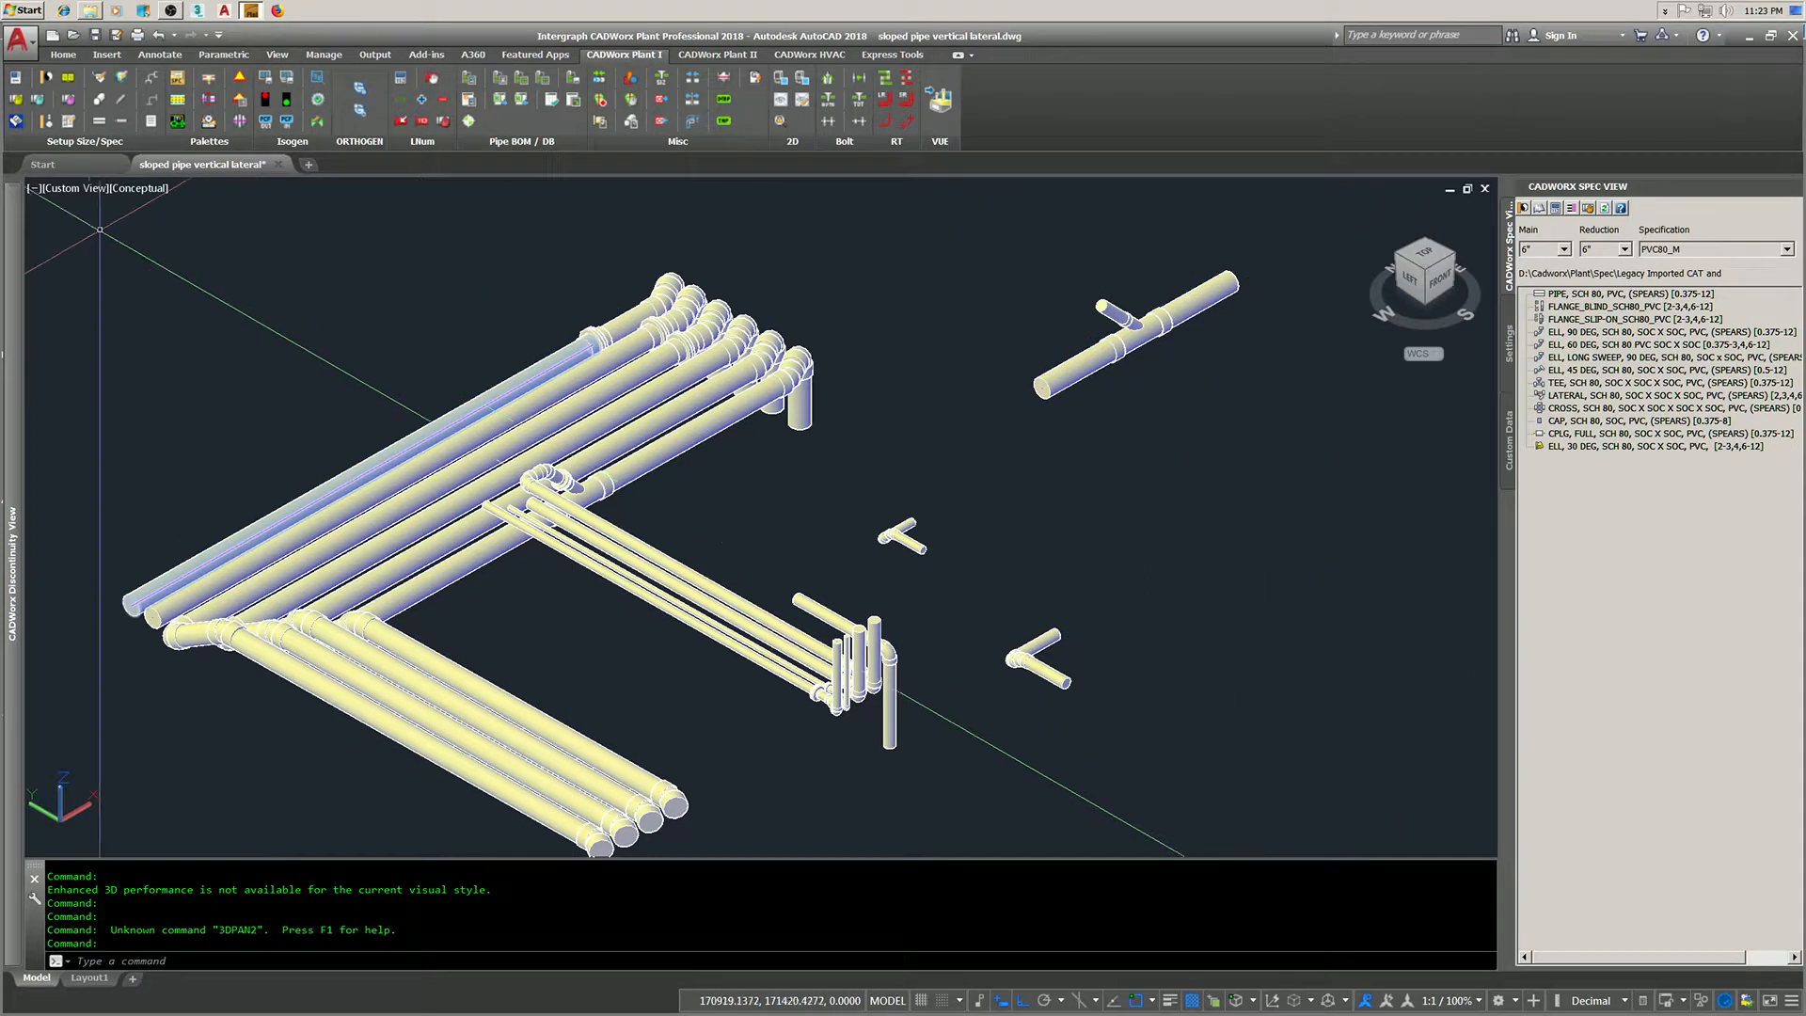
pyautogui.click(278, 166)
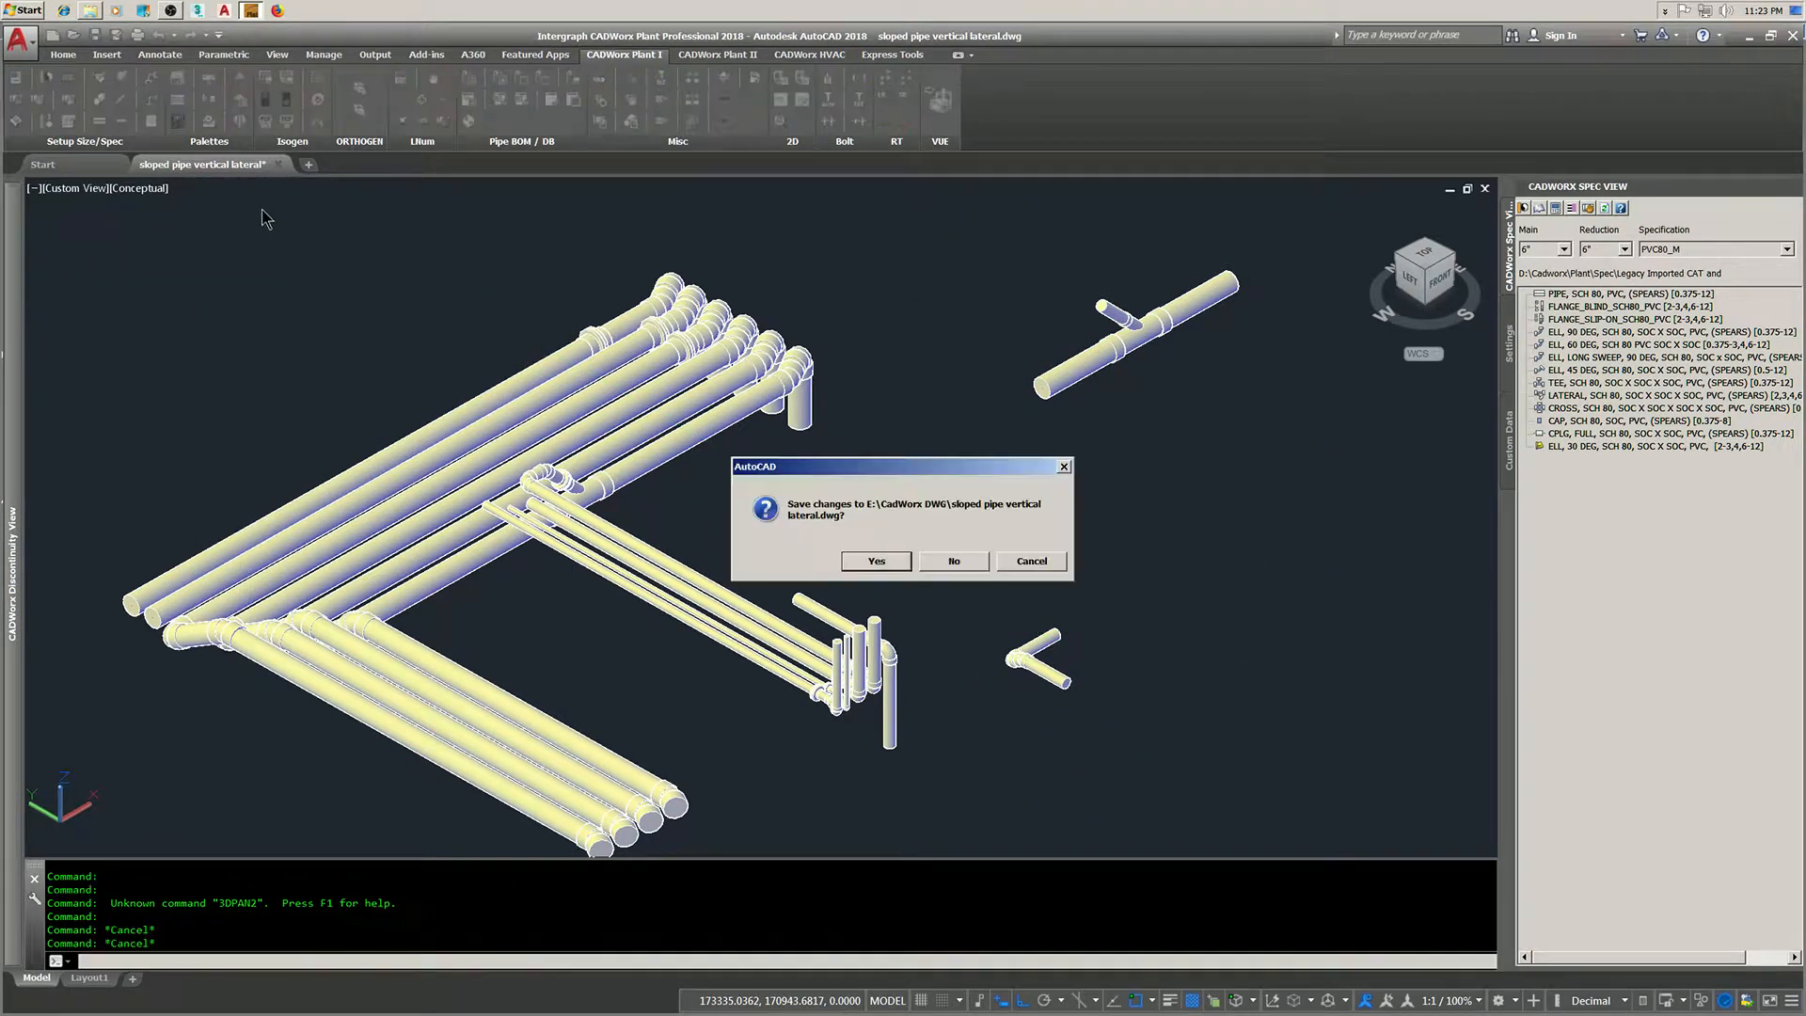
pyautogui.click(1035, 565)
# - Set the visual style to 2D Wireframe and isolate the stand-alone pipe run with the lateral branch
pyautogui.click(136, 190)
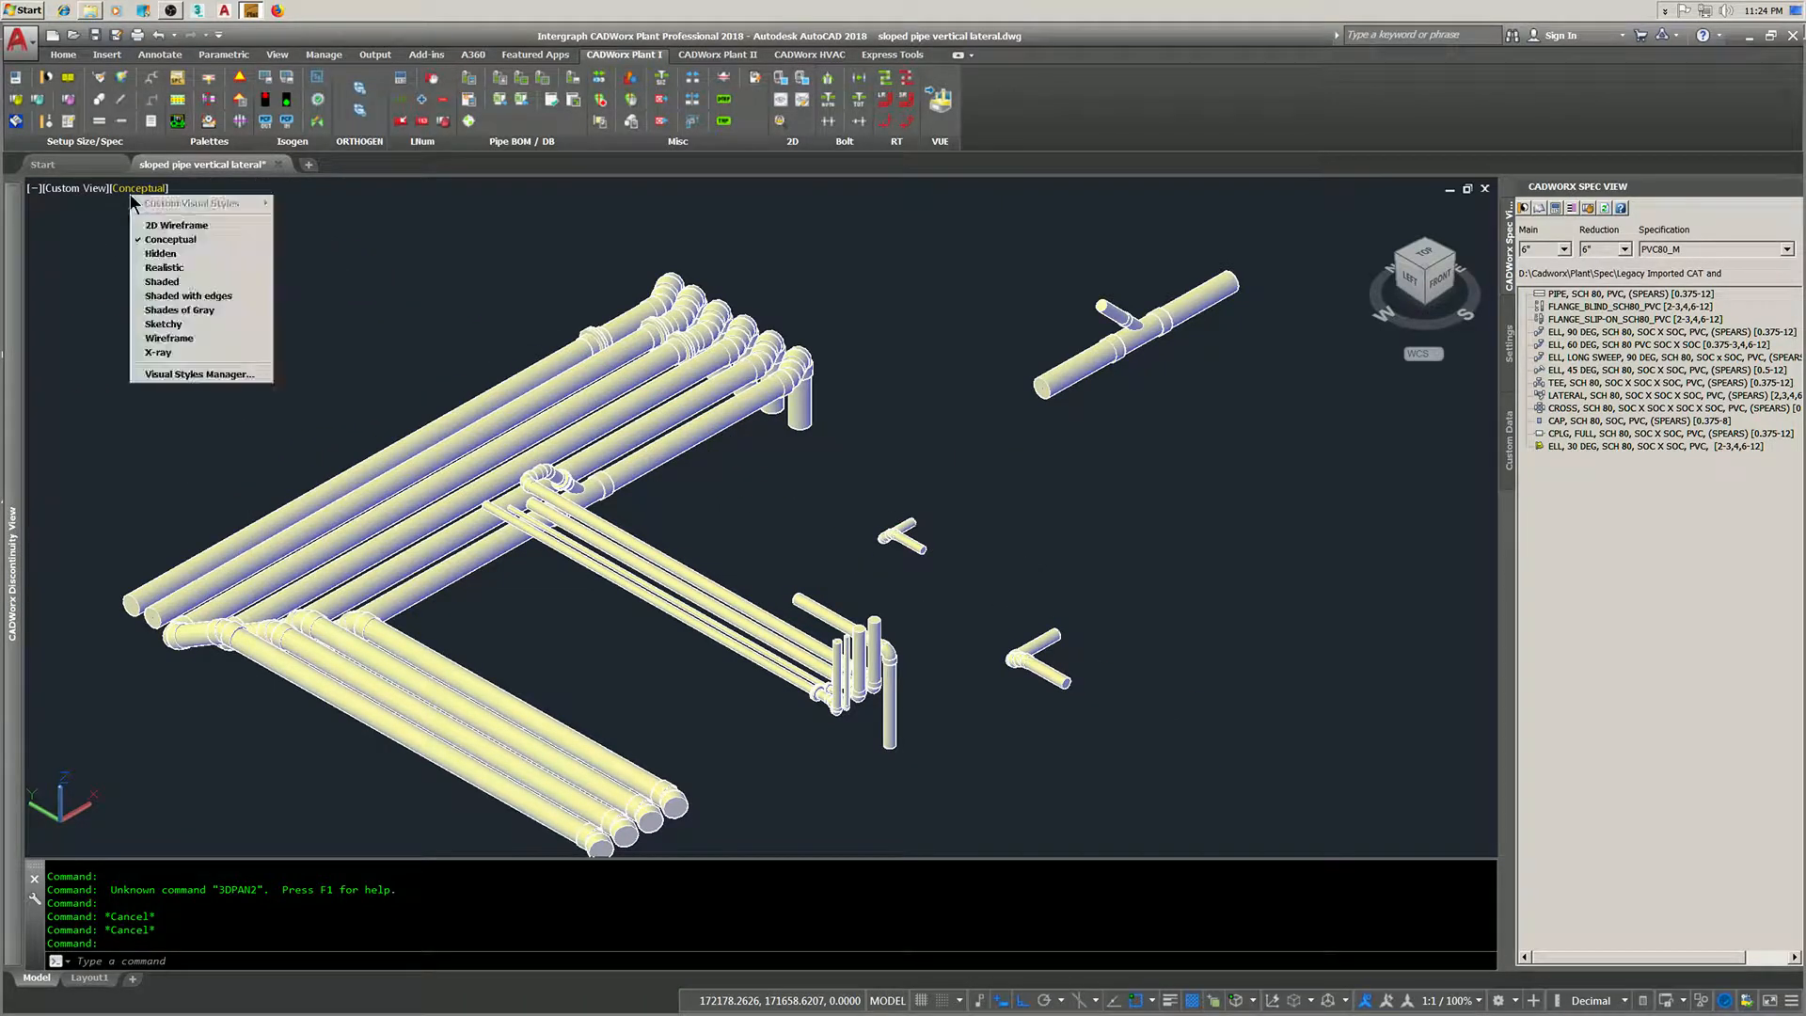
pyautogui.click(178, 226)
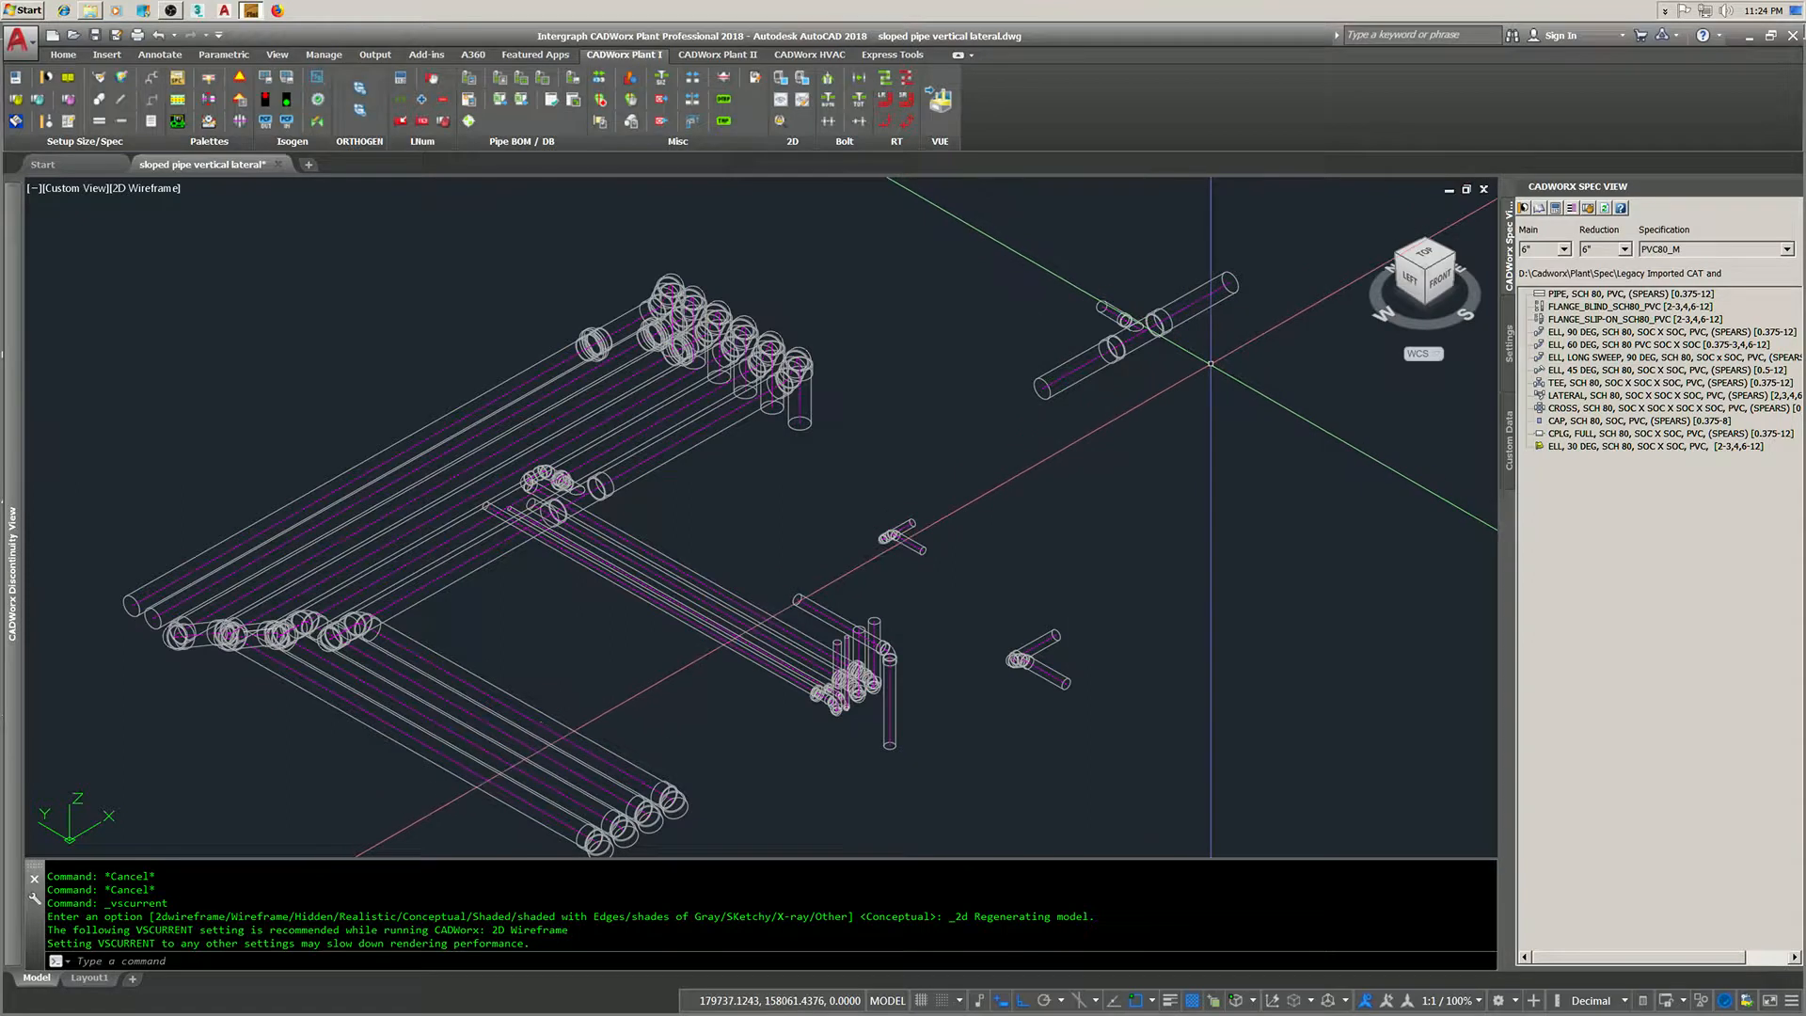
pyautogui.rightClick(1211, 364)
pyautogui.moveTo(1277, 438)
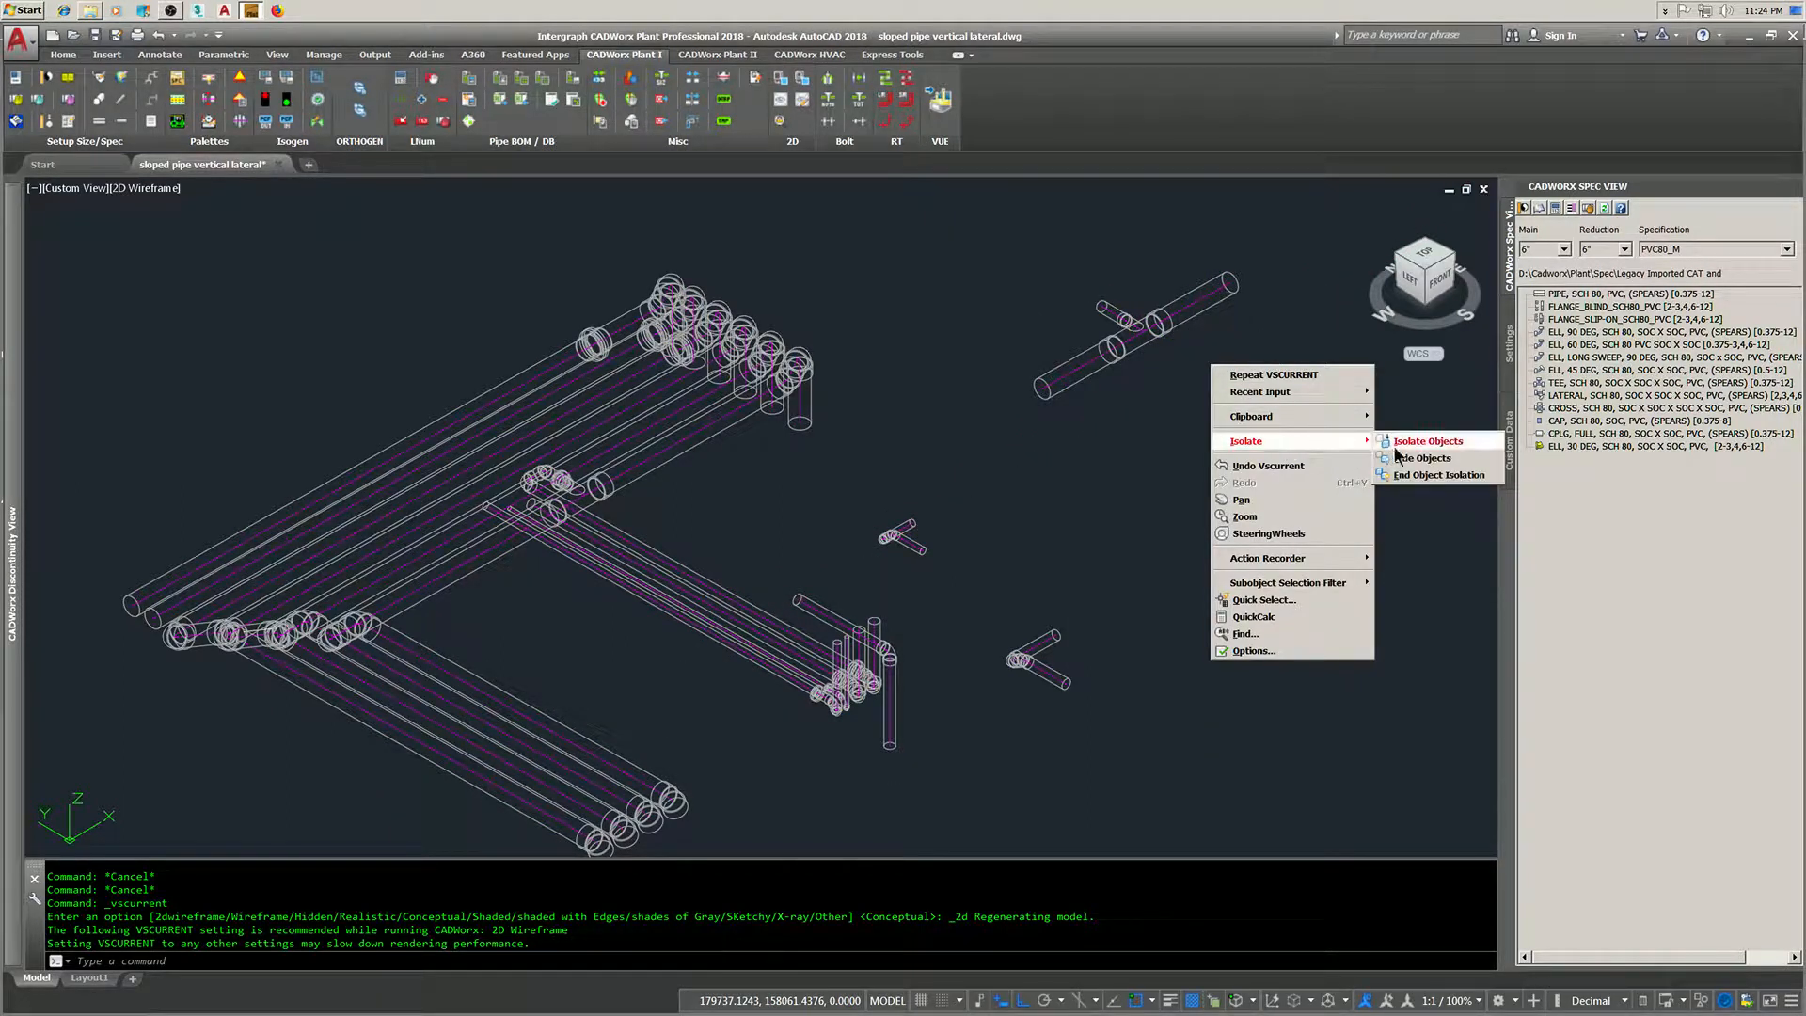
pyautogui.click(1411, 443)
pyautogui.moveTo(1288, 388)
pyautogui.mouseDown()
pyautogui.moveTo(993, 247)
pyautogui.moveTo(1086, 415)
pyautogui.mouseUp()
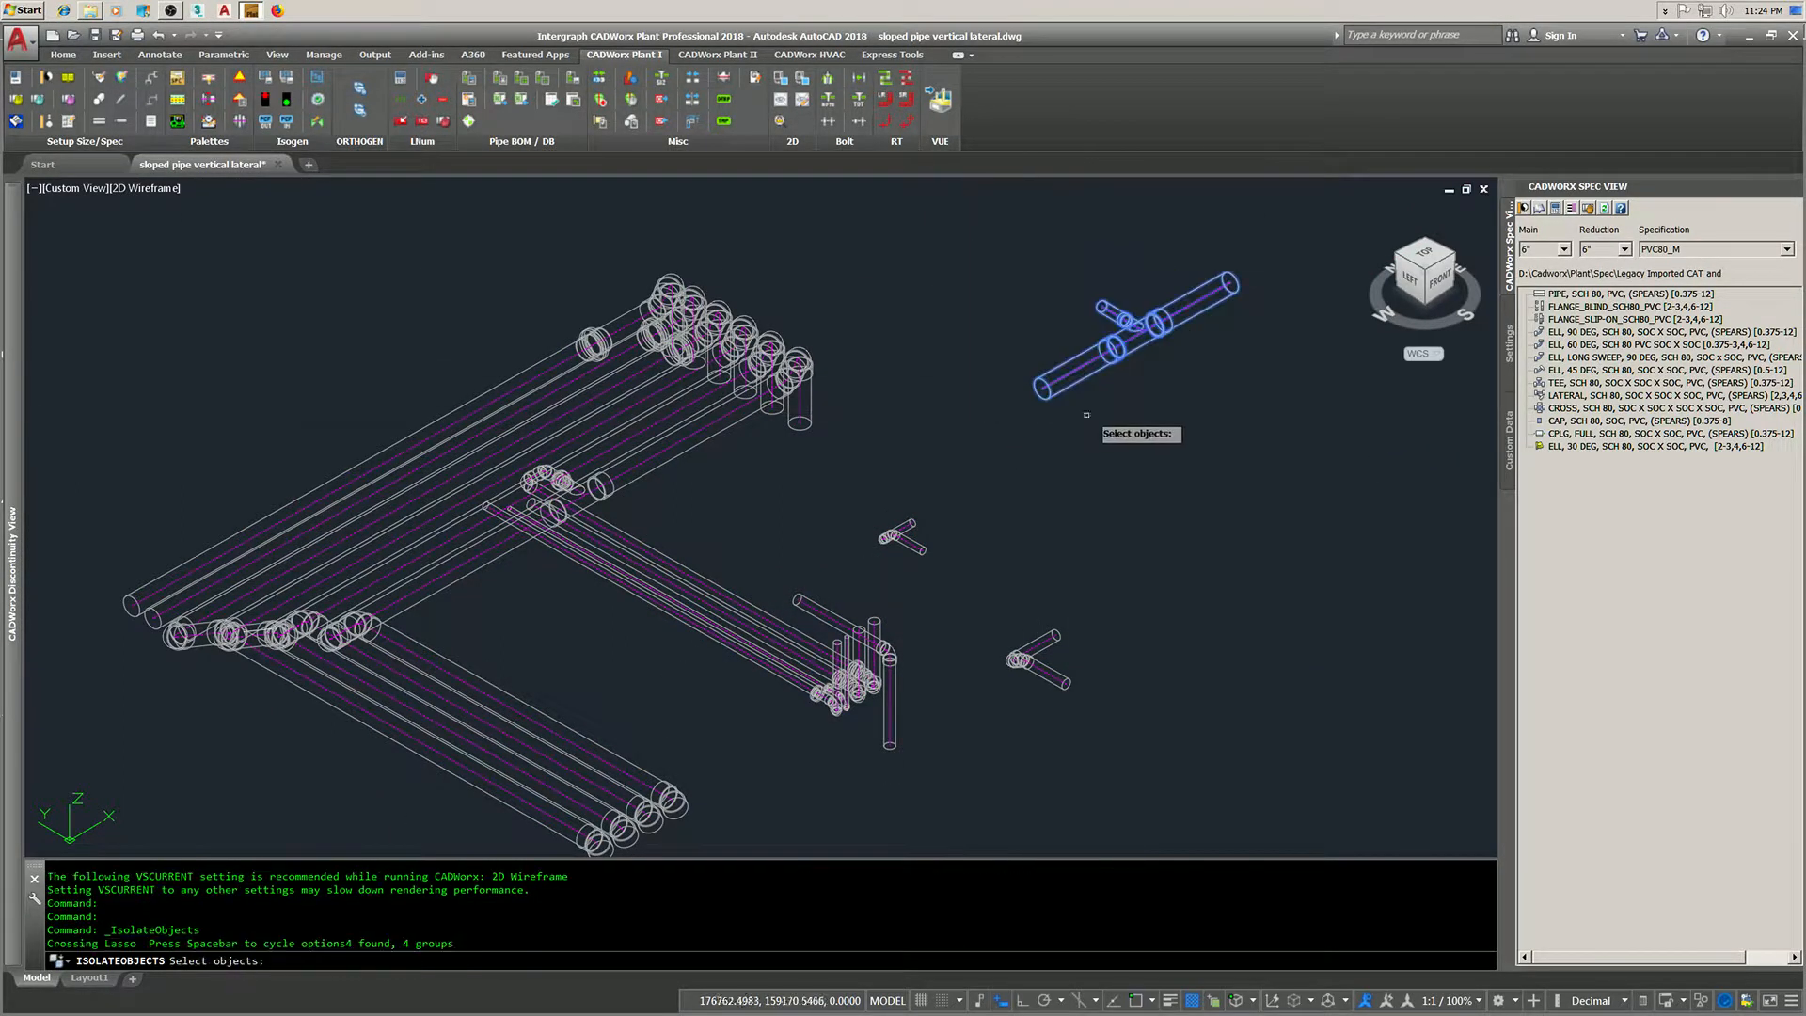
pyautogui.press('Return')
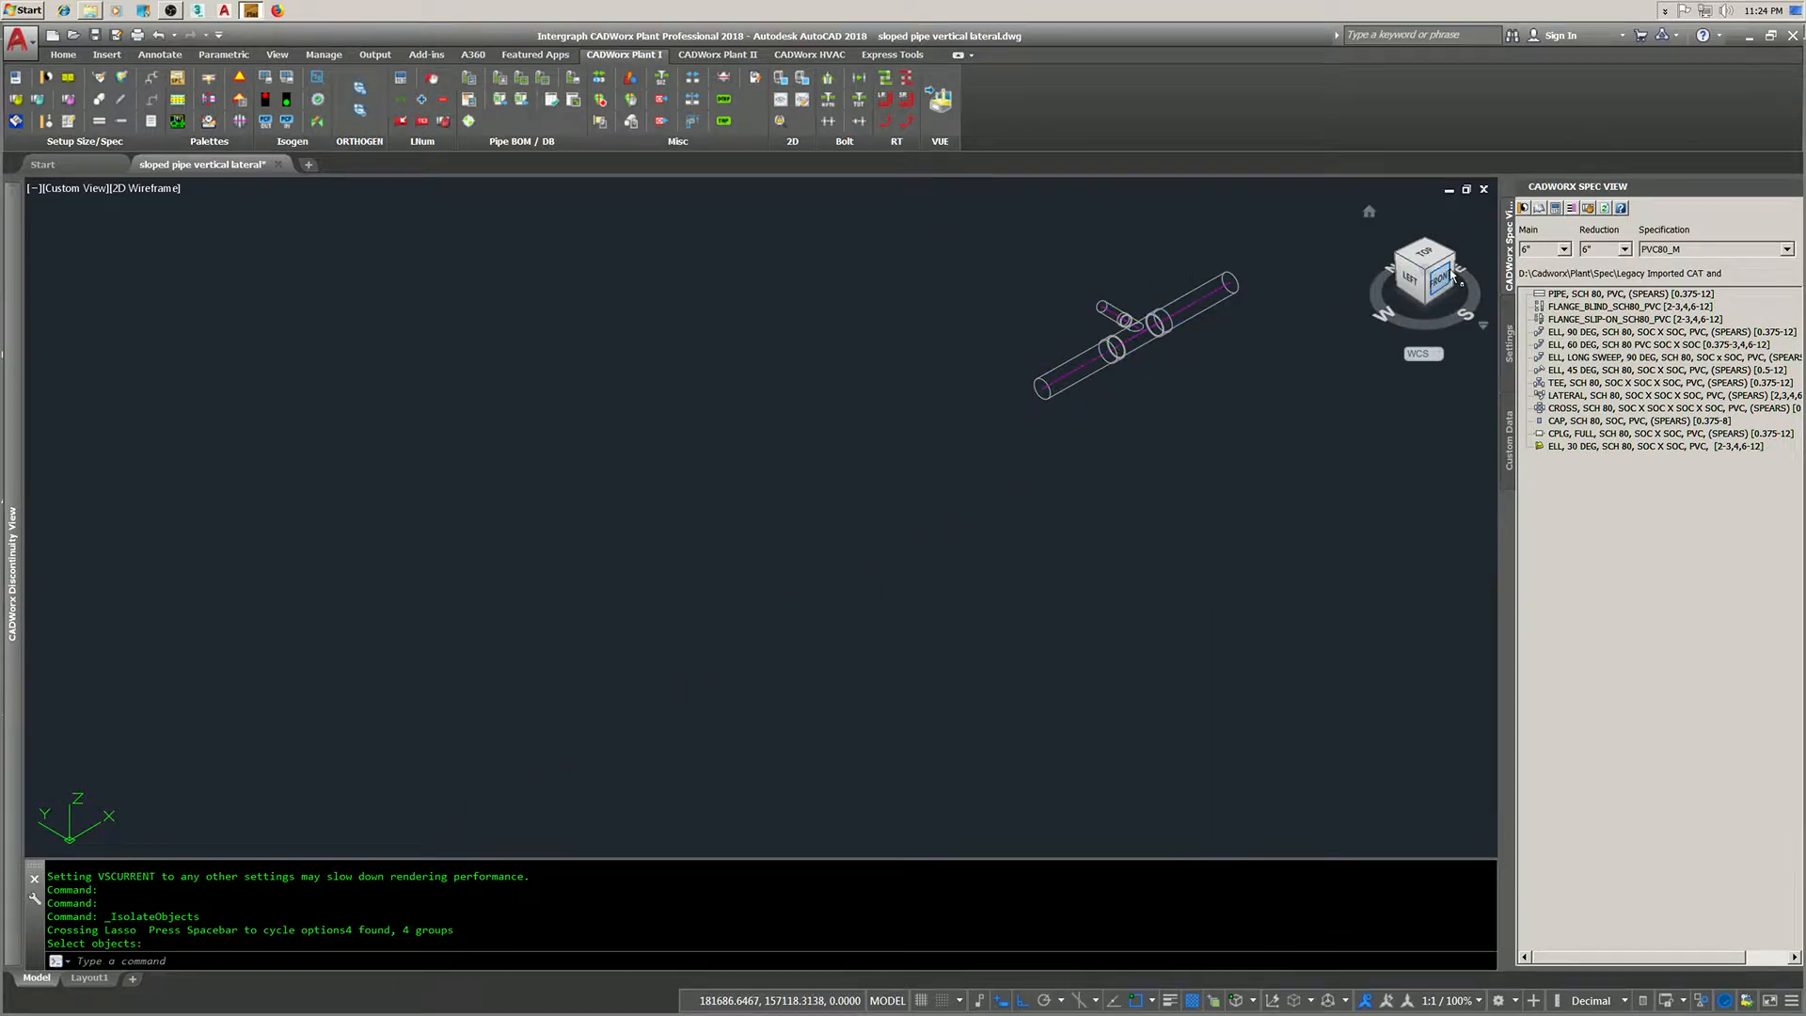
# - Route a pipe about 2600 mm long from the lateral branch's free end along 270°, sloped at +10 mm per metre
pyautogui.click(1443, 281)
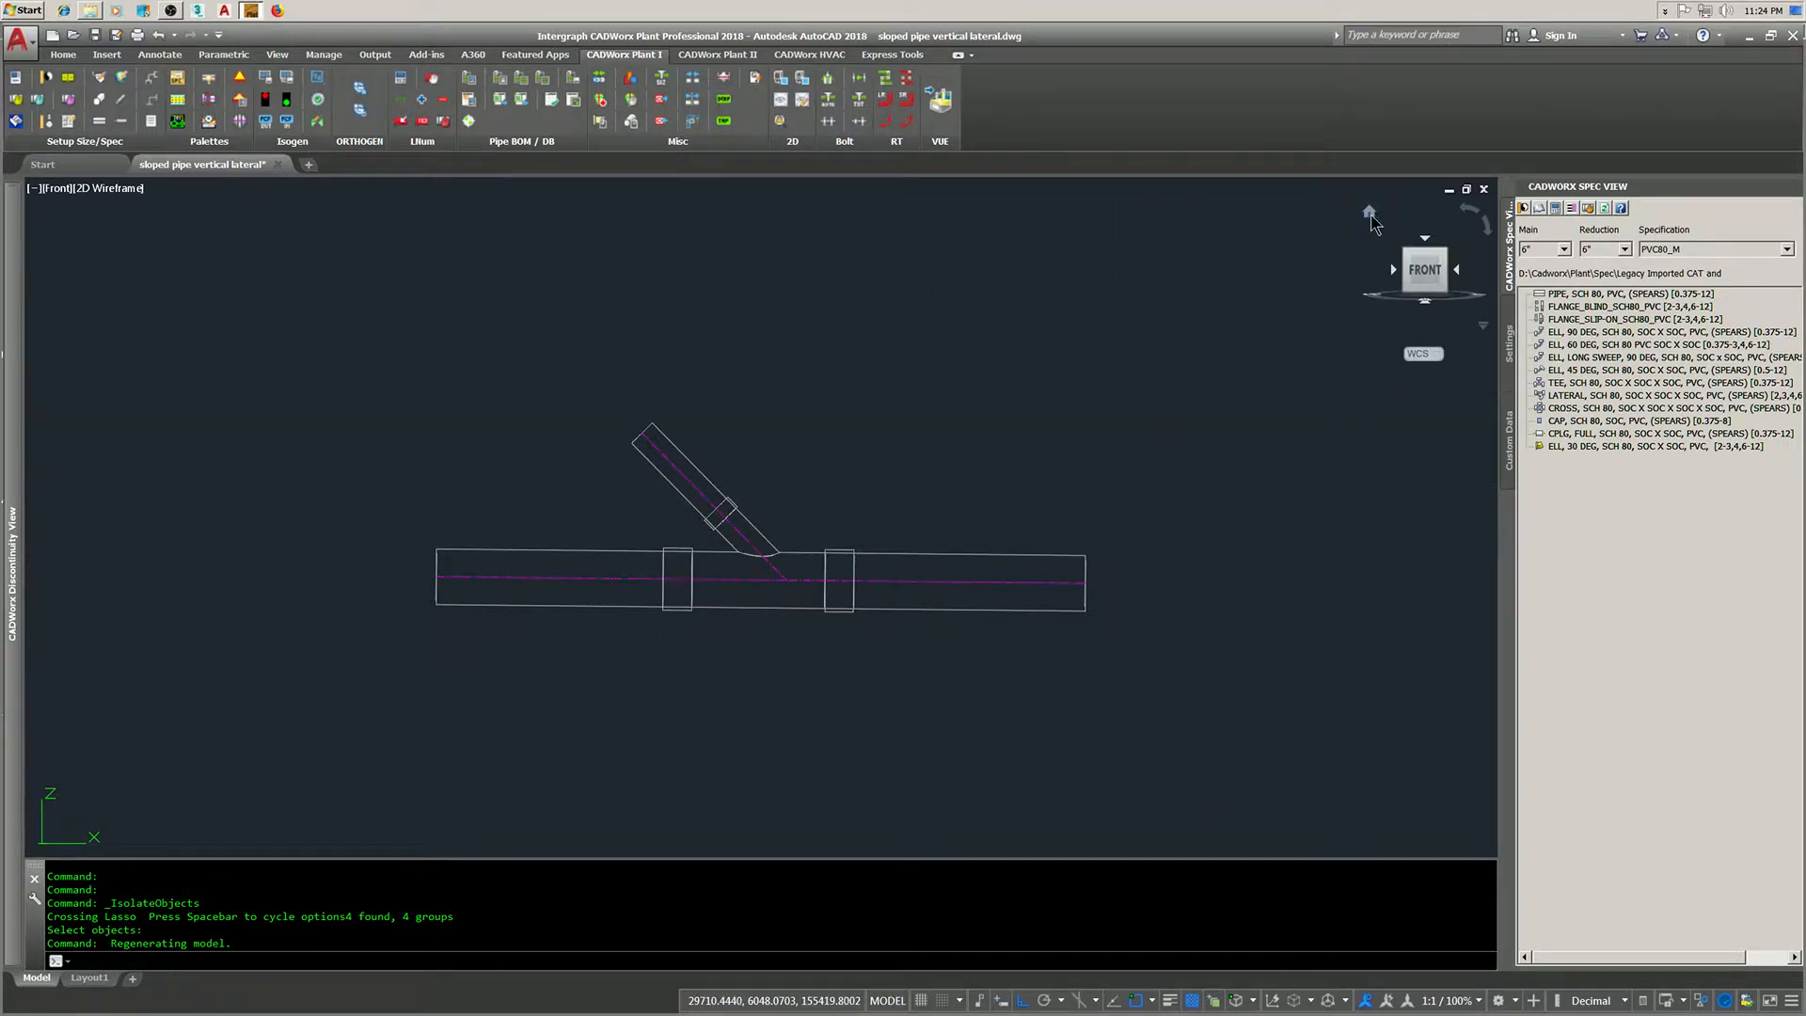
pyautogui.click(1370, 215)
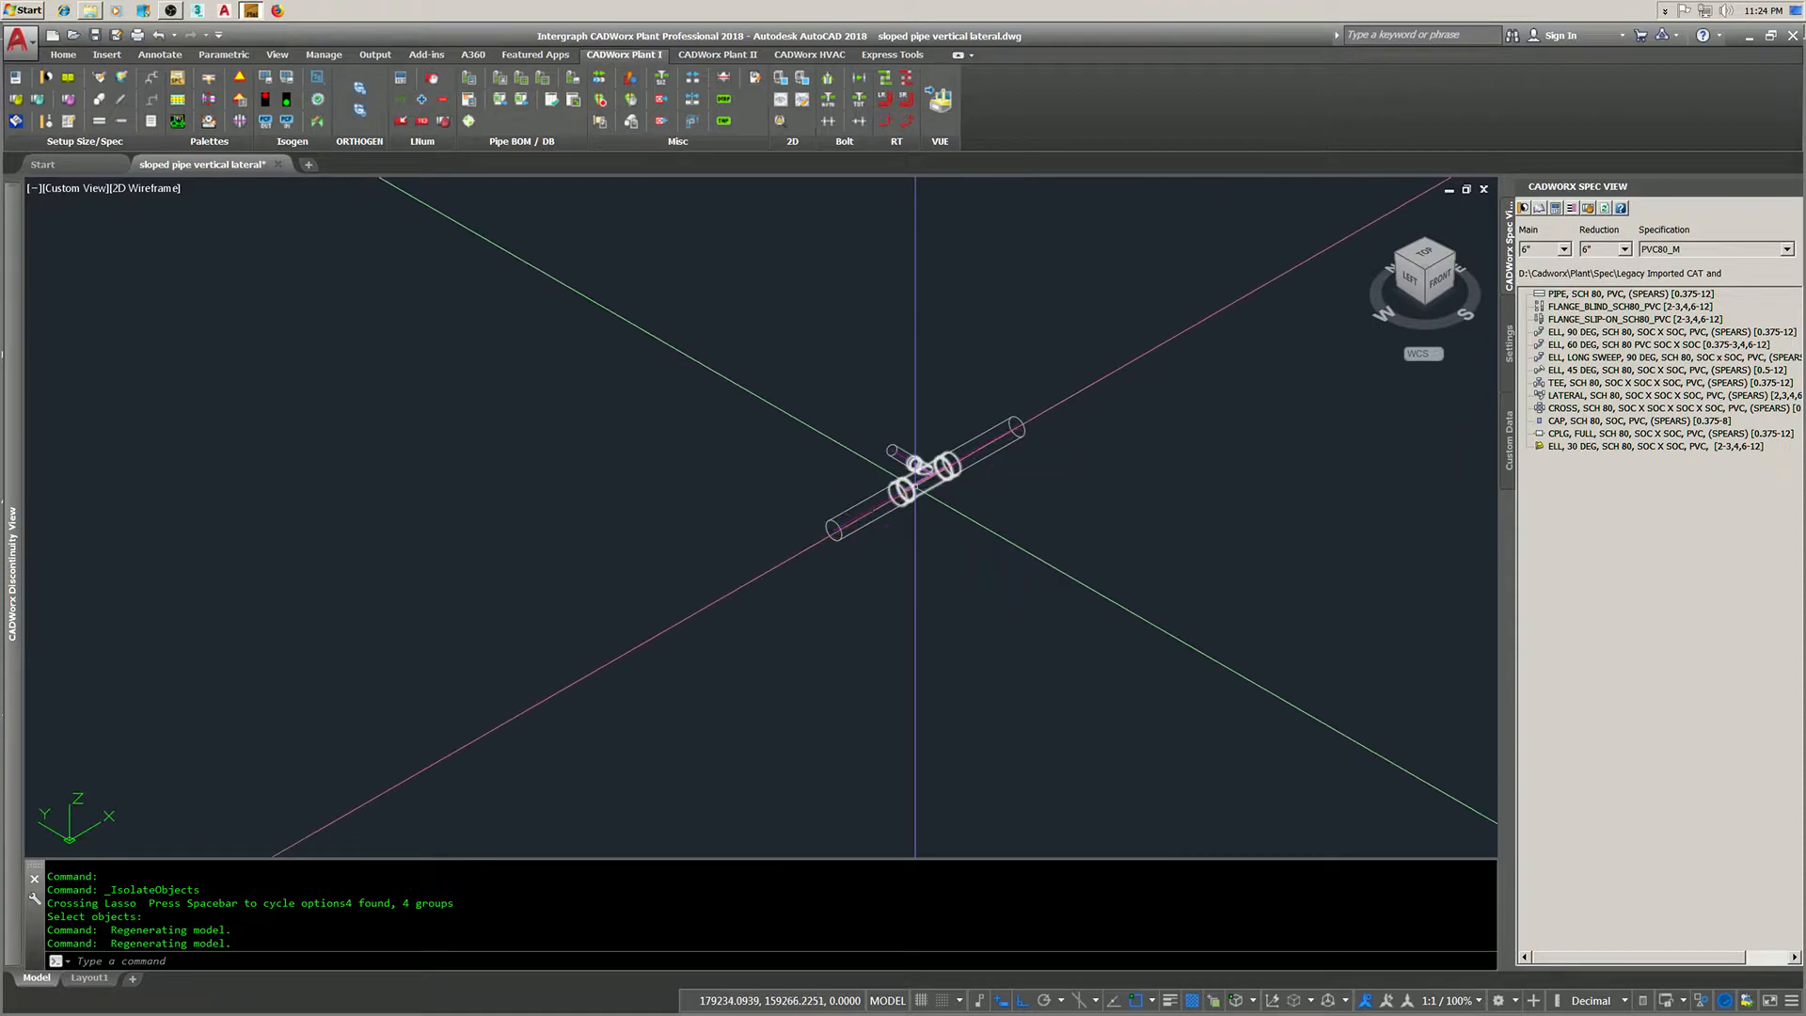
pyautogui.scroll(4, 914, 471)
pyautogui.click(858, 400)
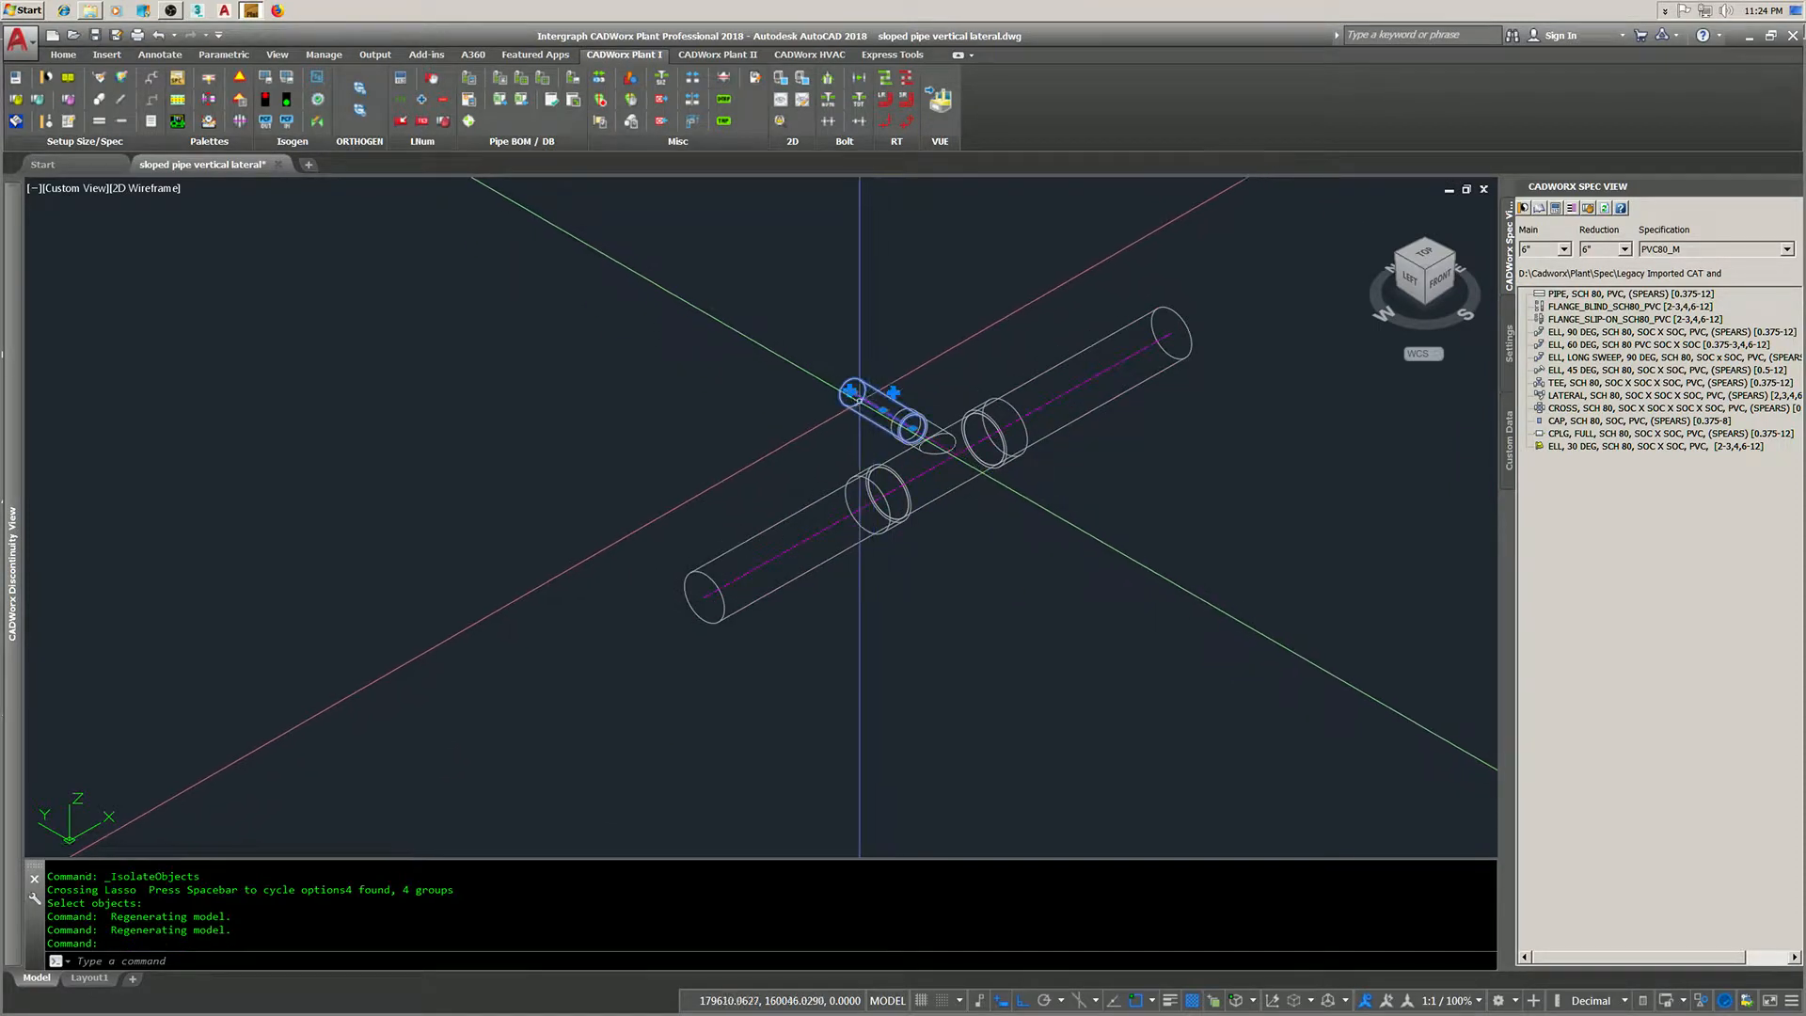
pyautogui.click(851, 389)
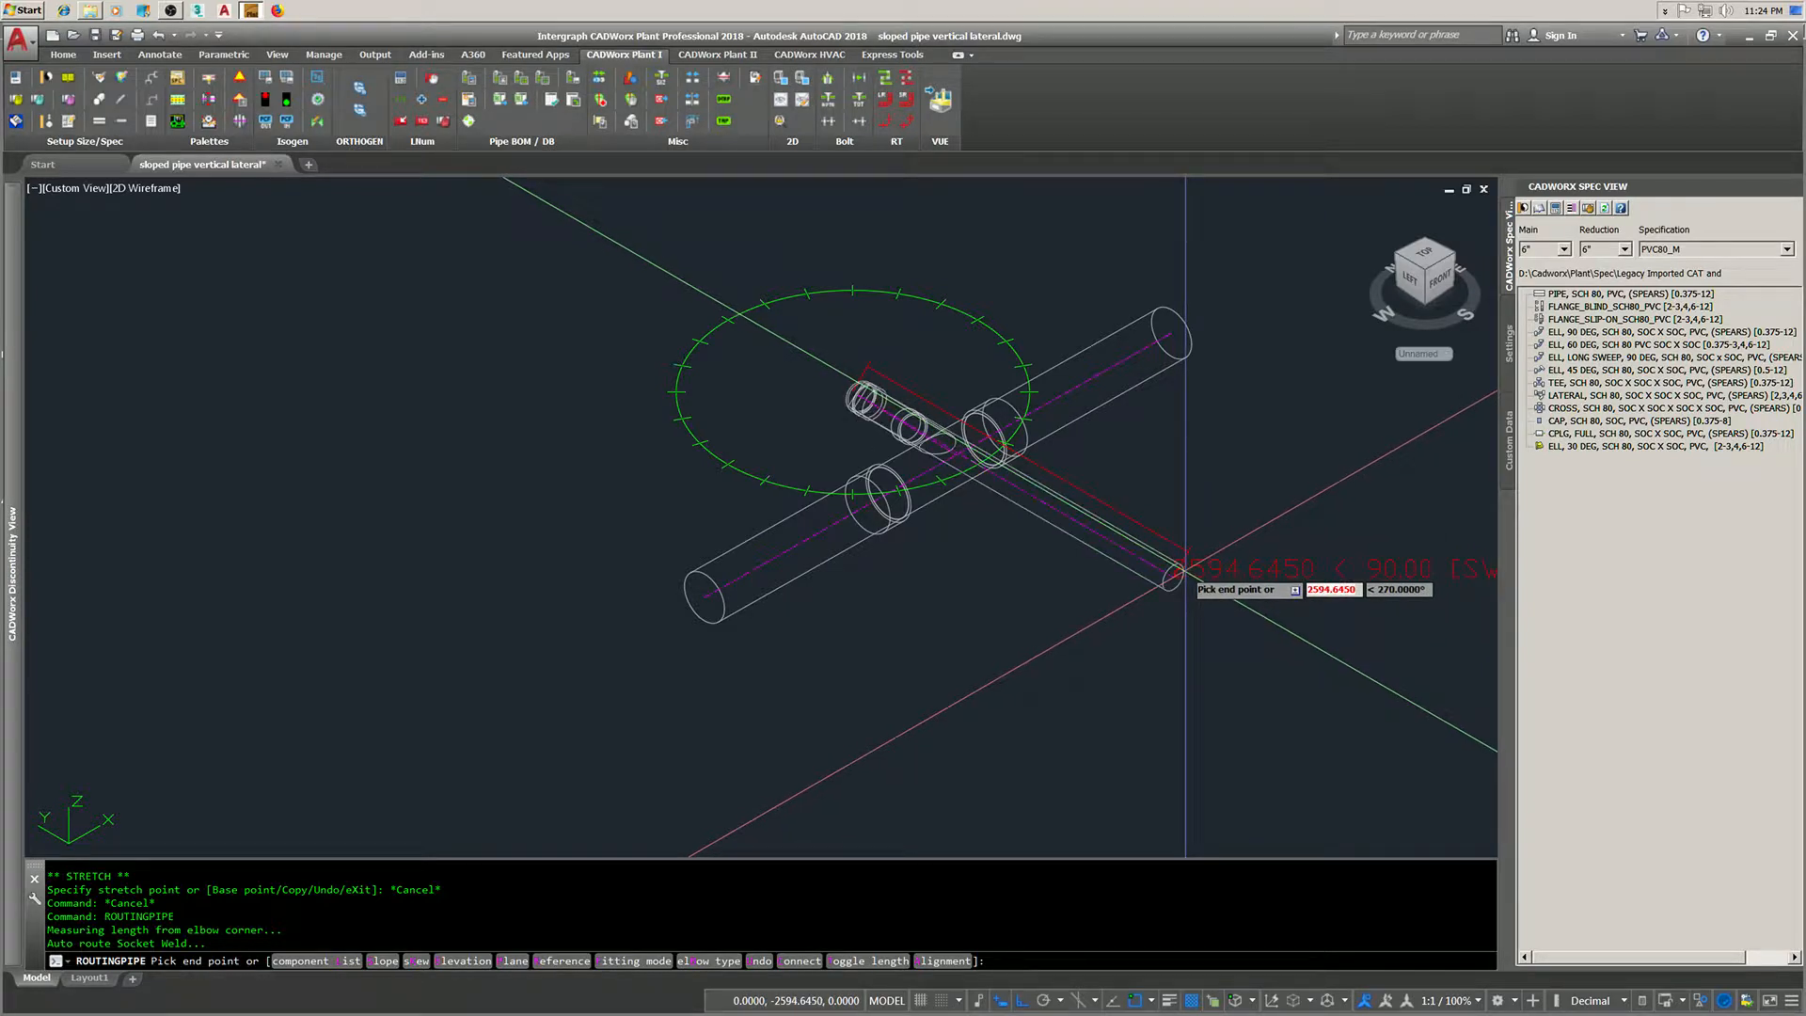
pyautogui.press('Return')
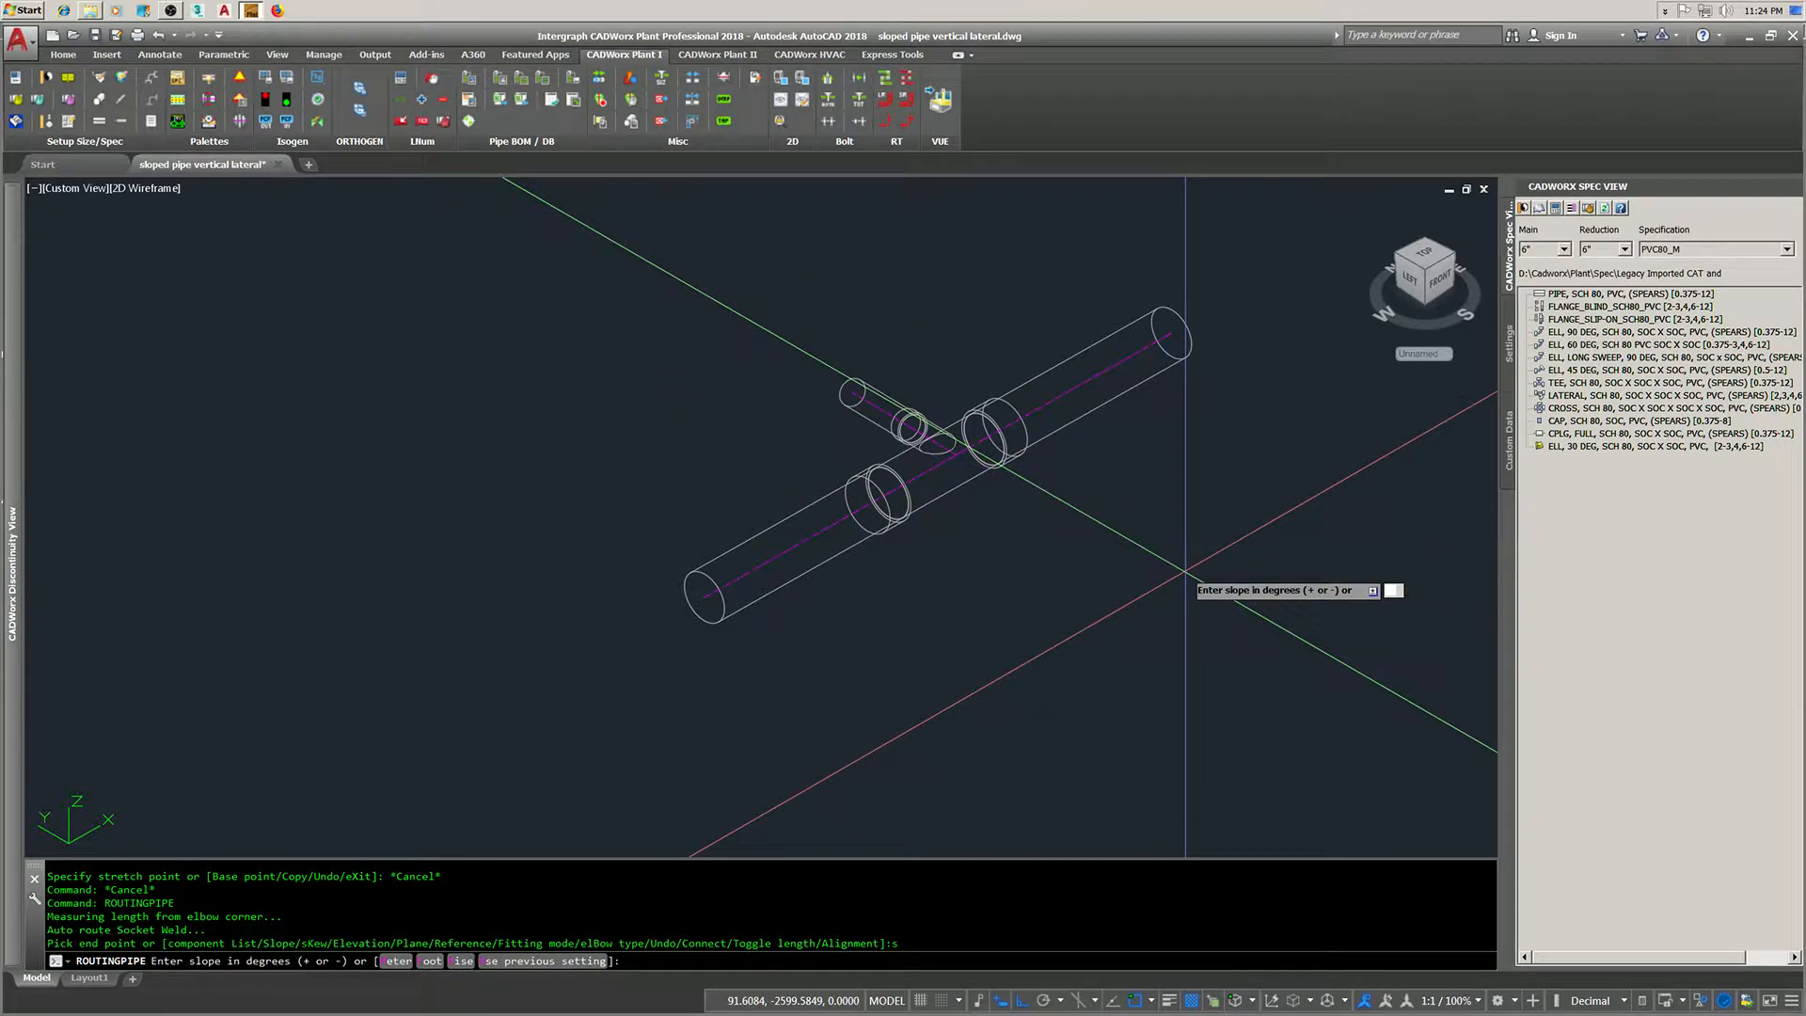
pyautogui.write('m')
pyautogui.press('Return')
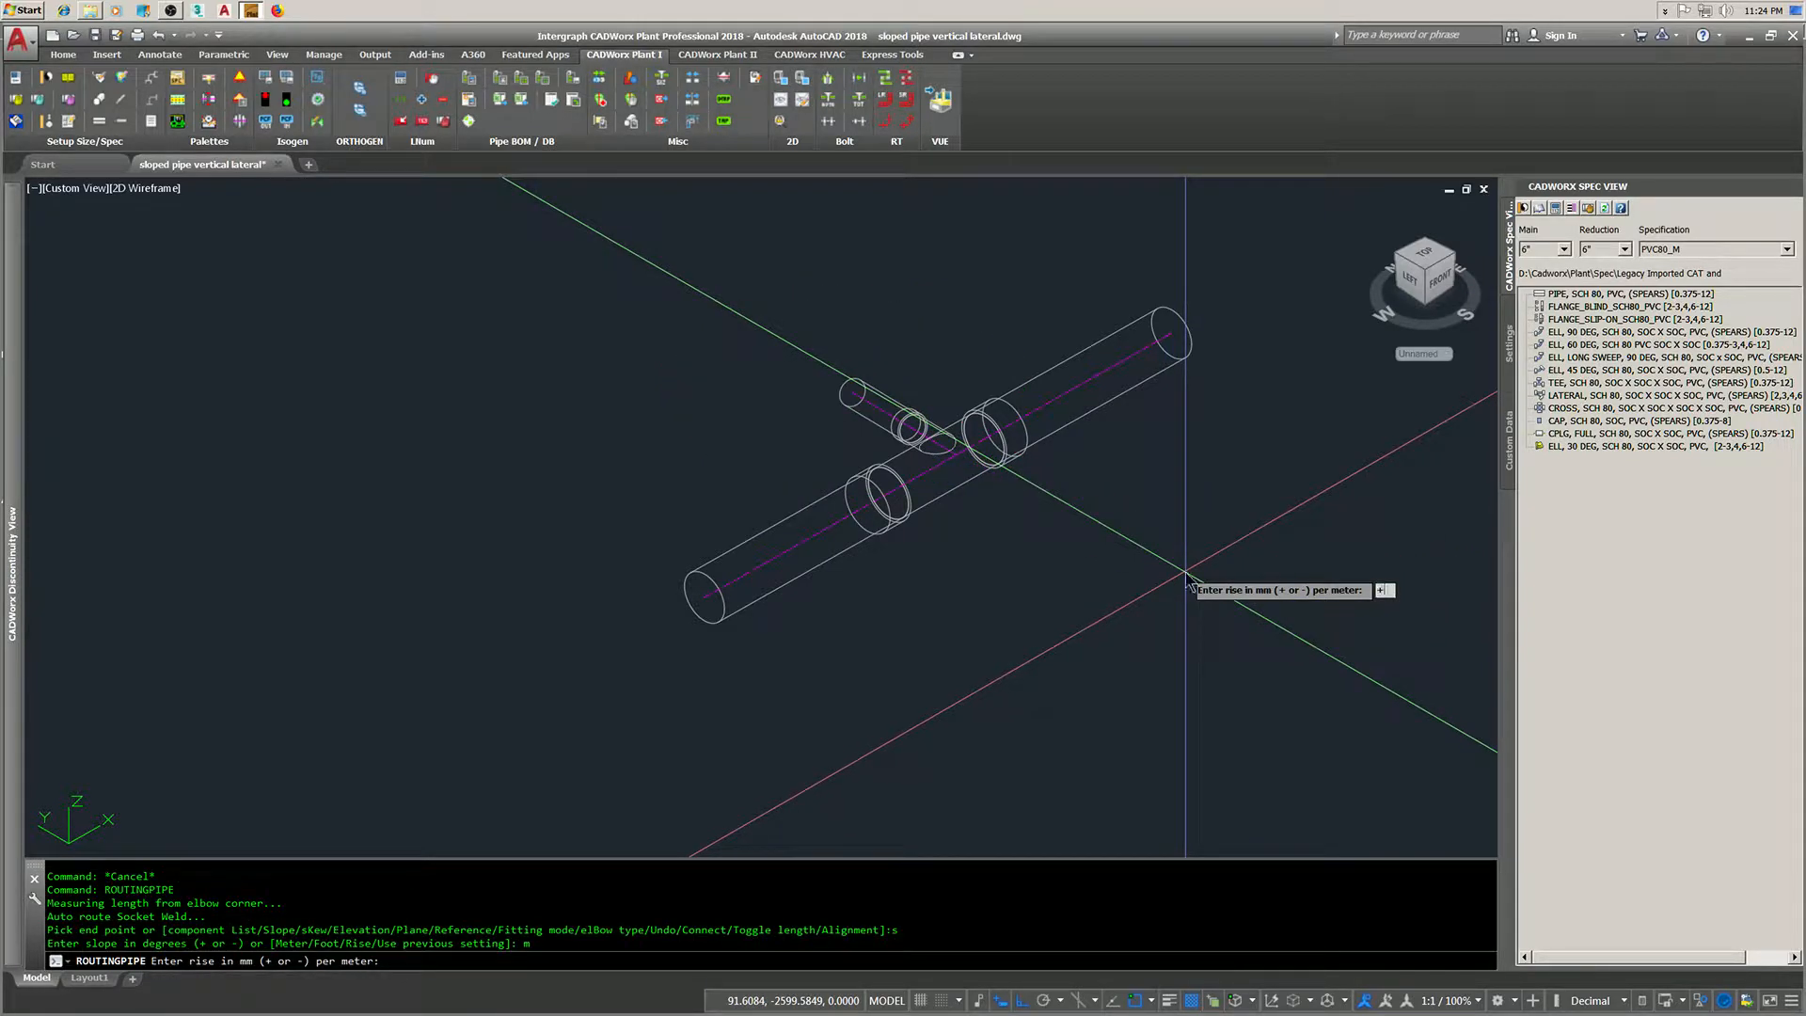
pyautogui.write('+10')
pyautogui.press('Return')
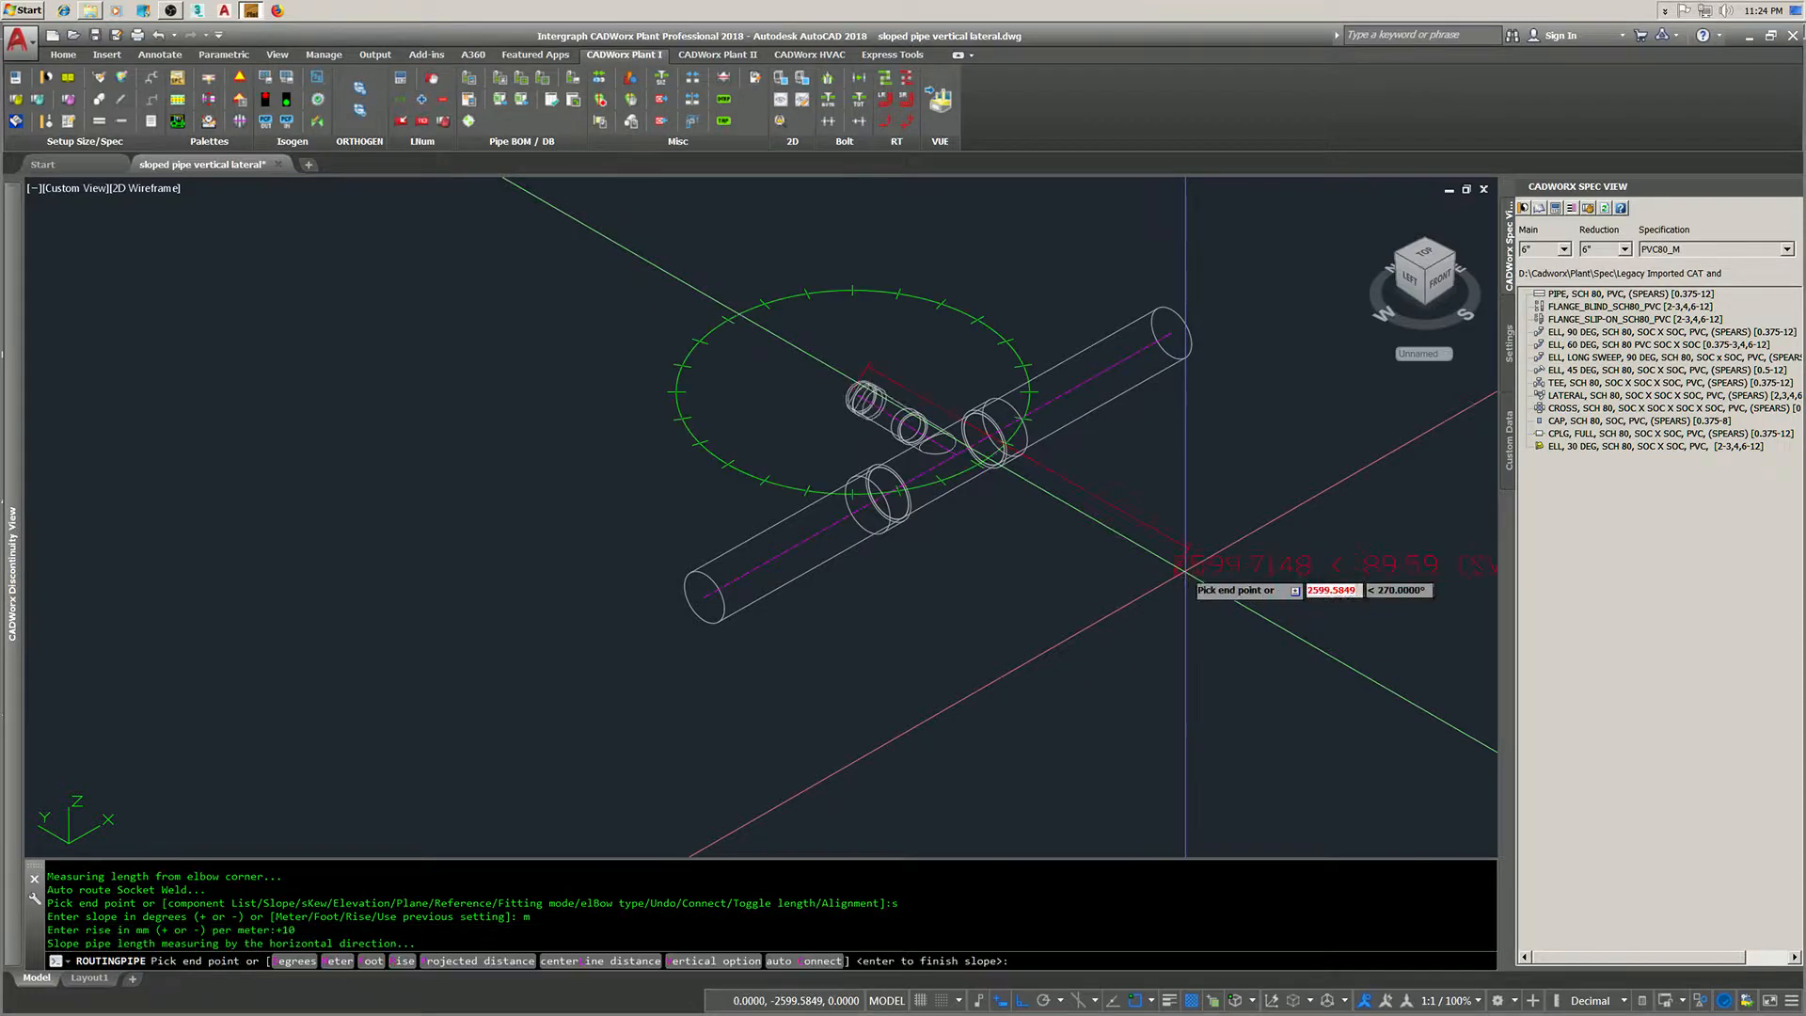
pyautogui.click(1174, 582)
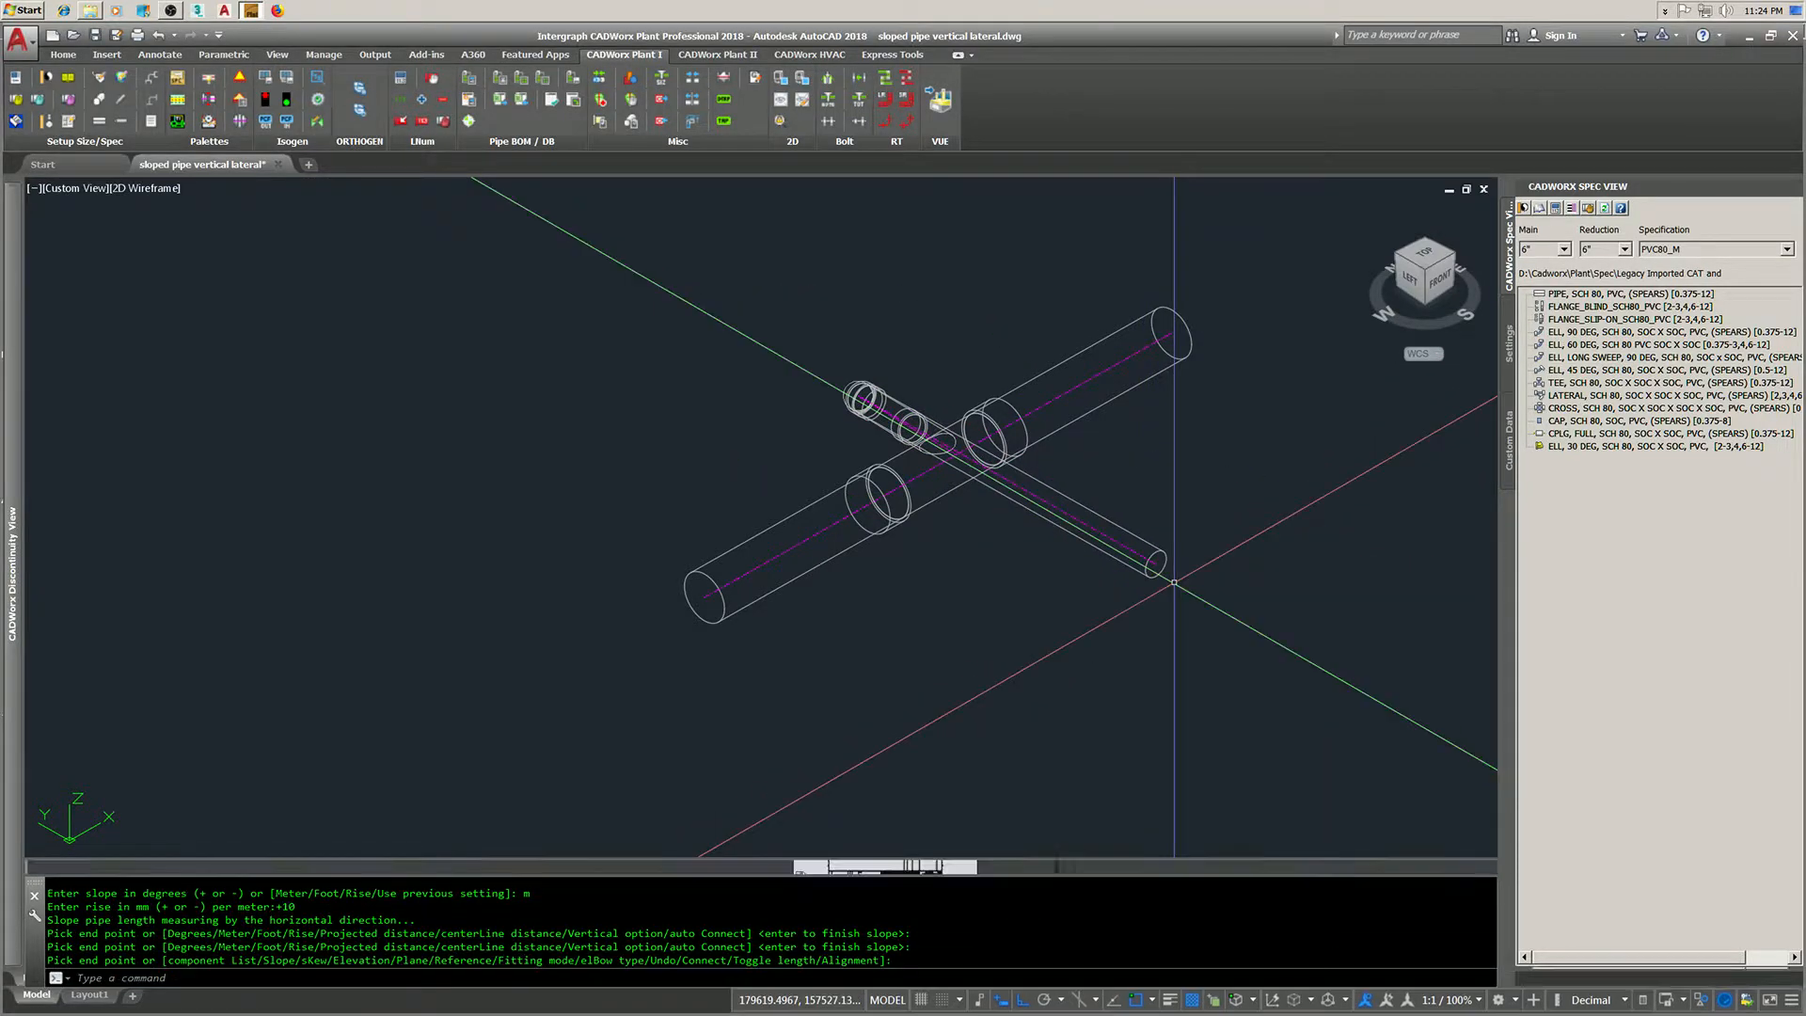
pyautogui.press('Return')
pyautogui.press('Return')
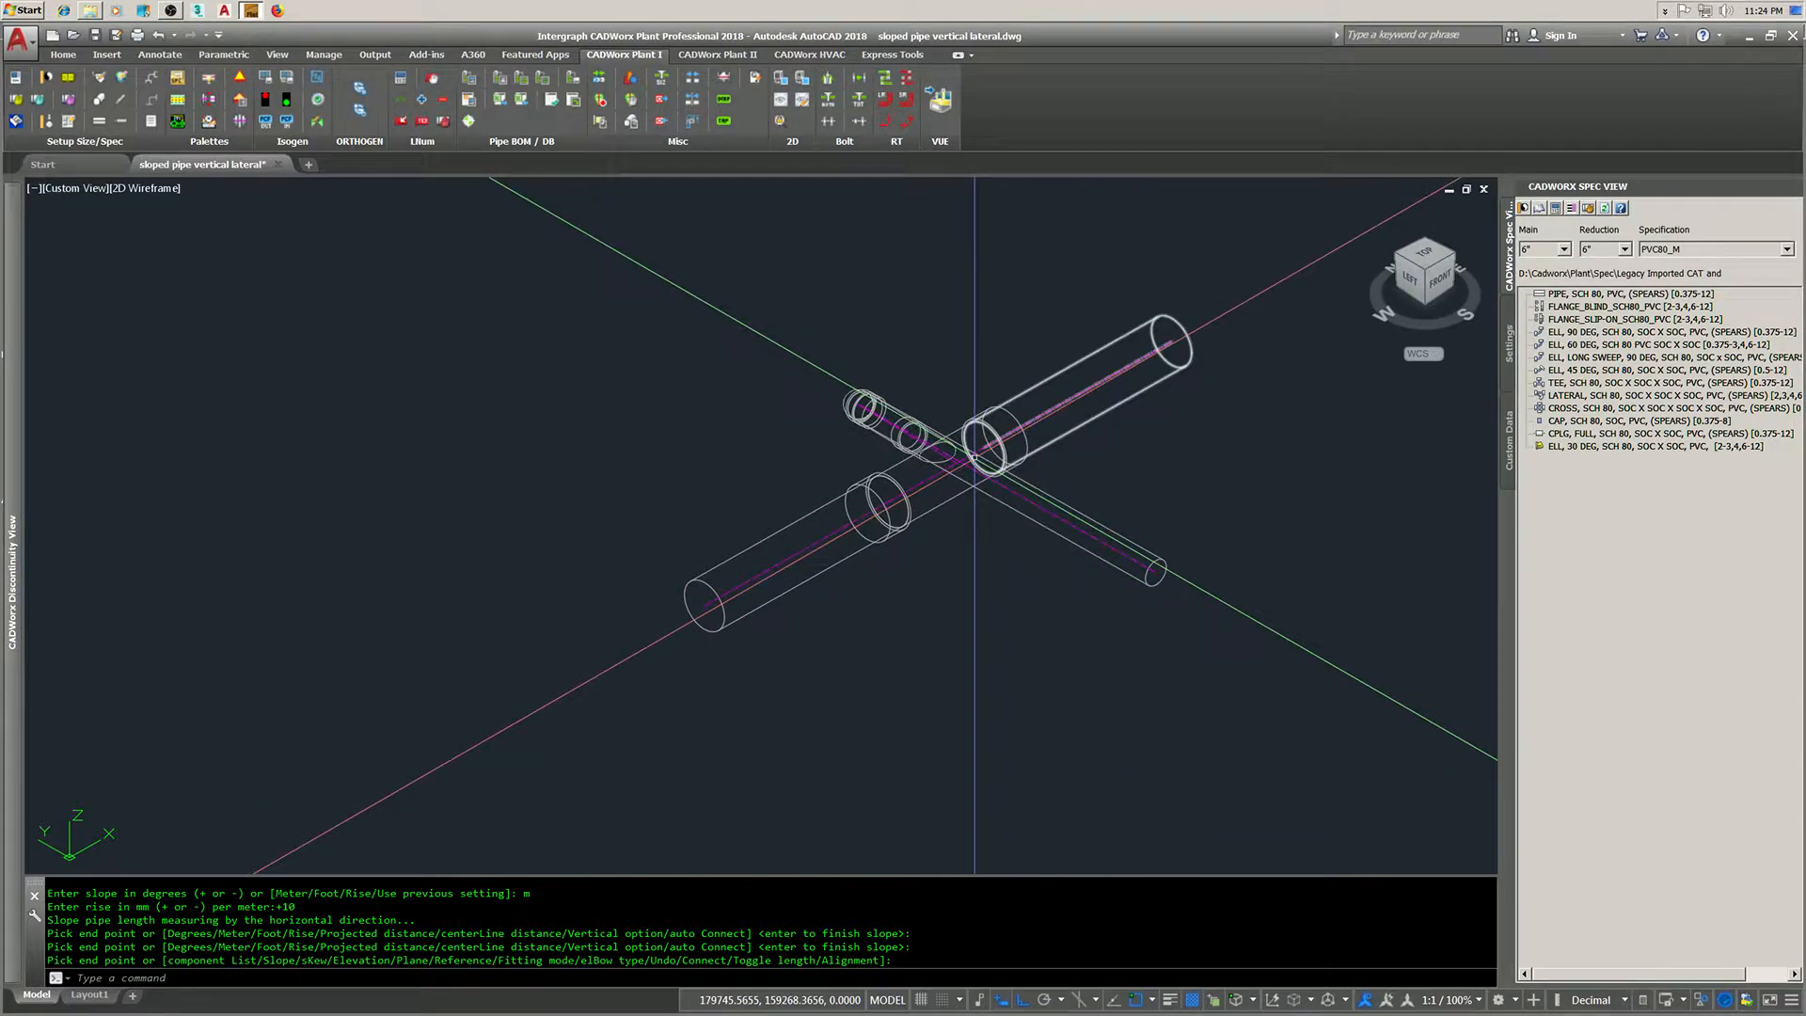
# - Measure the angle between the new sloped pipe's centreline and the lateral branch's centreline, viewed from the left side of the model
pyautogui.click(1408, 287)
pyautogui.scroll(6, 743, 428)
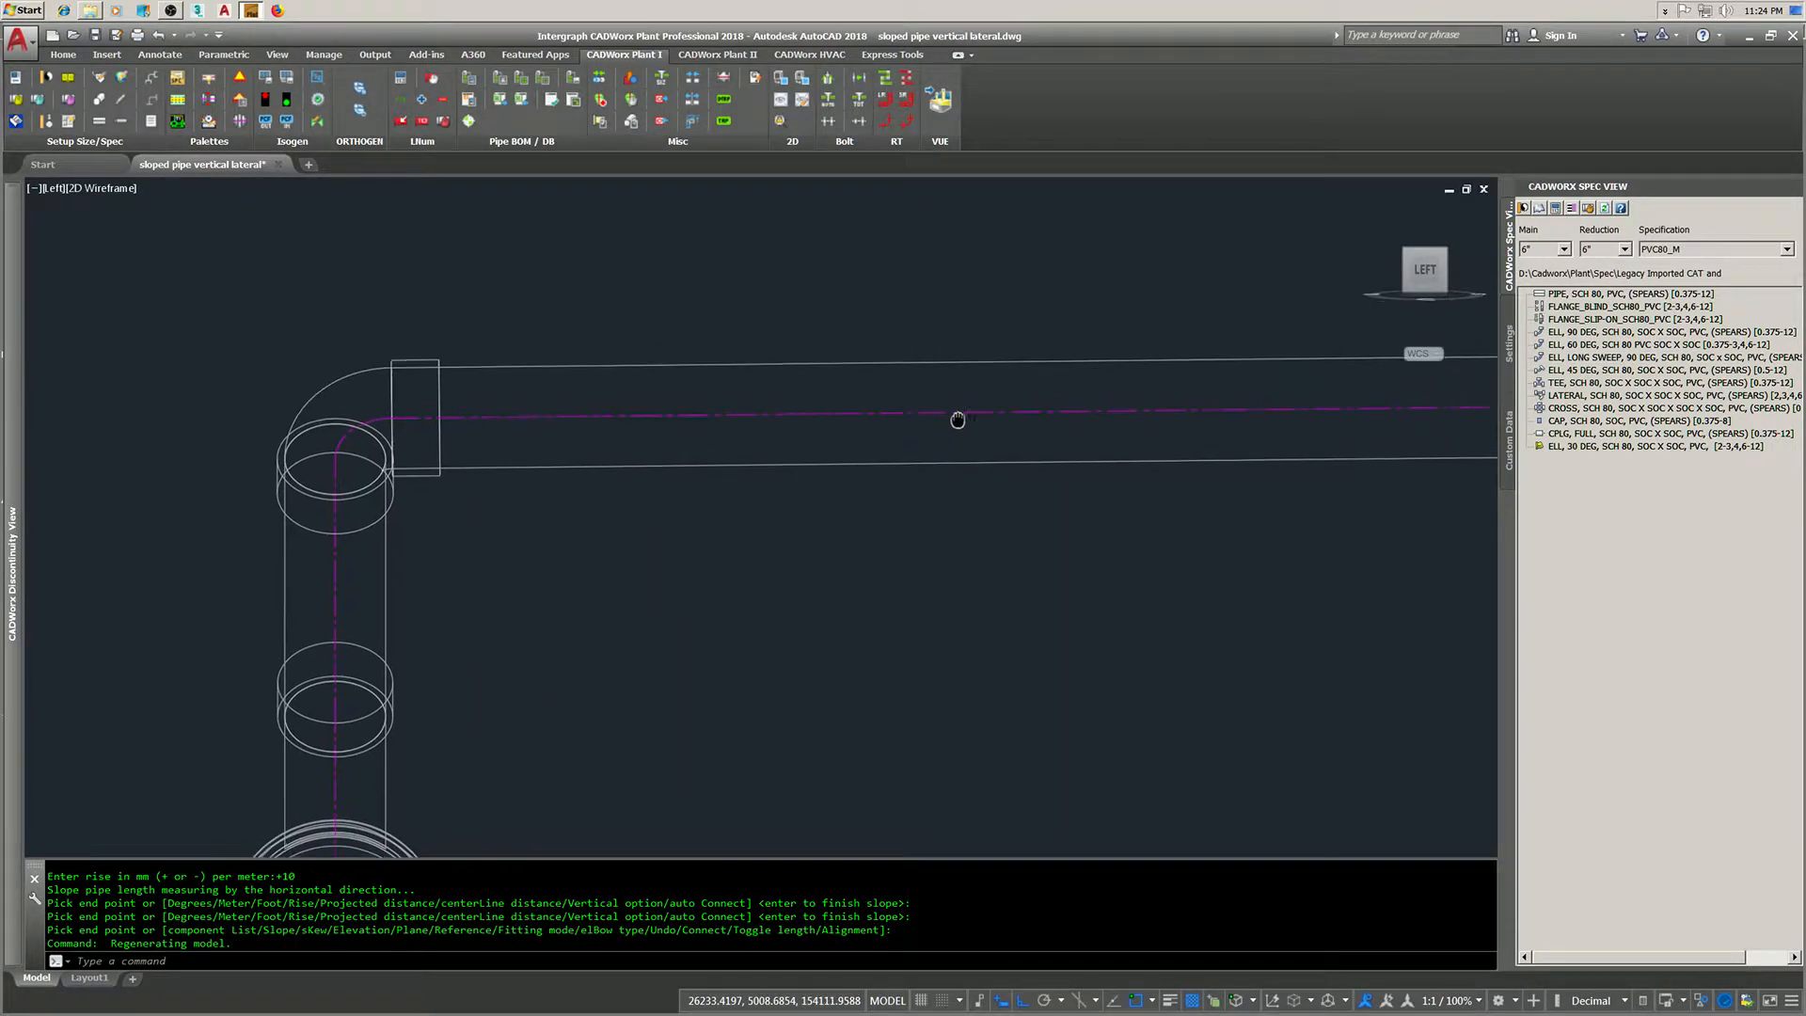
pyautogui.scroll(-2, 931, 419)
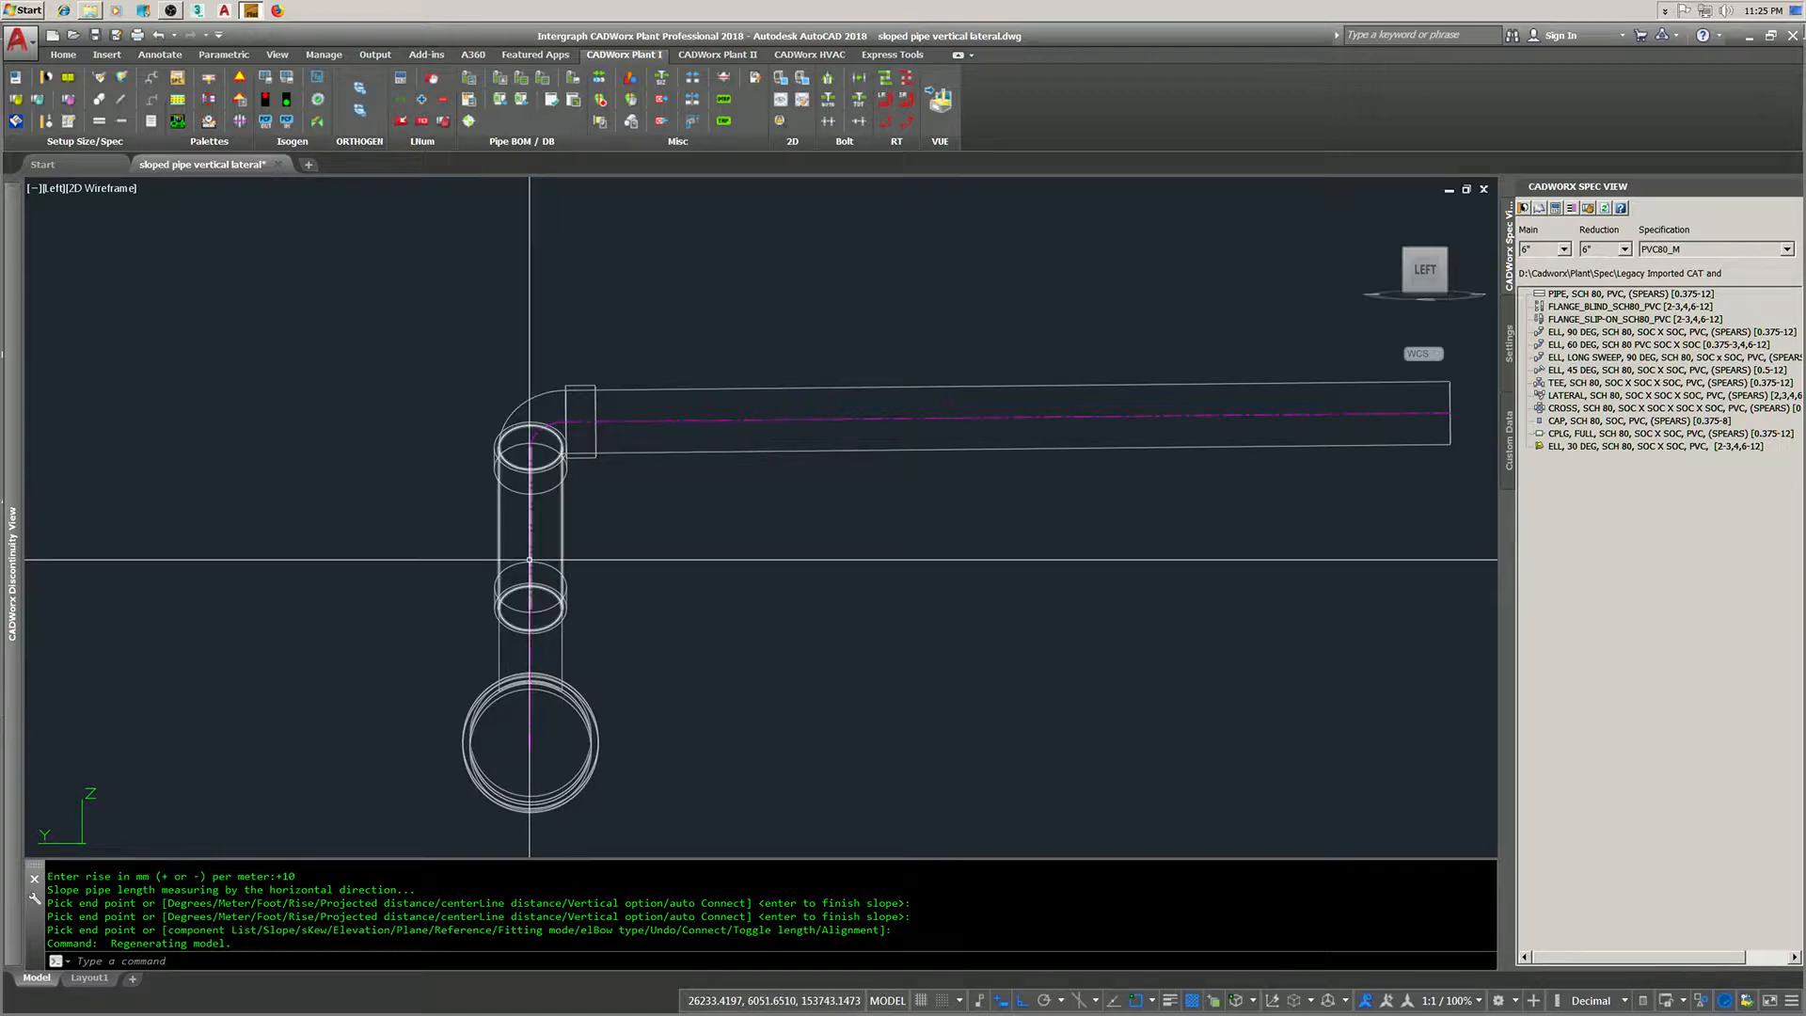
pyautogui.moveTo(532, 555)
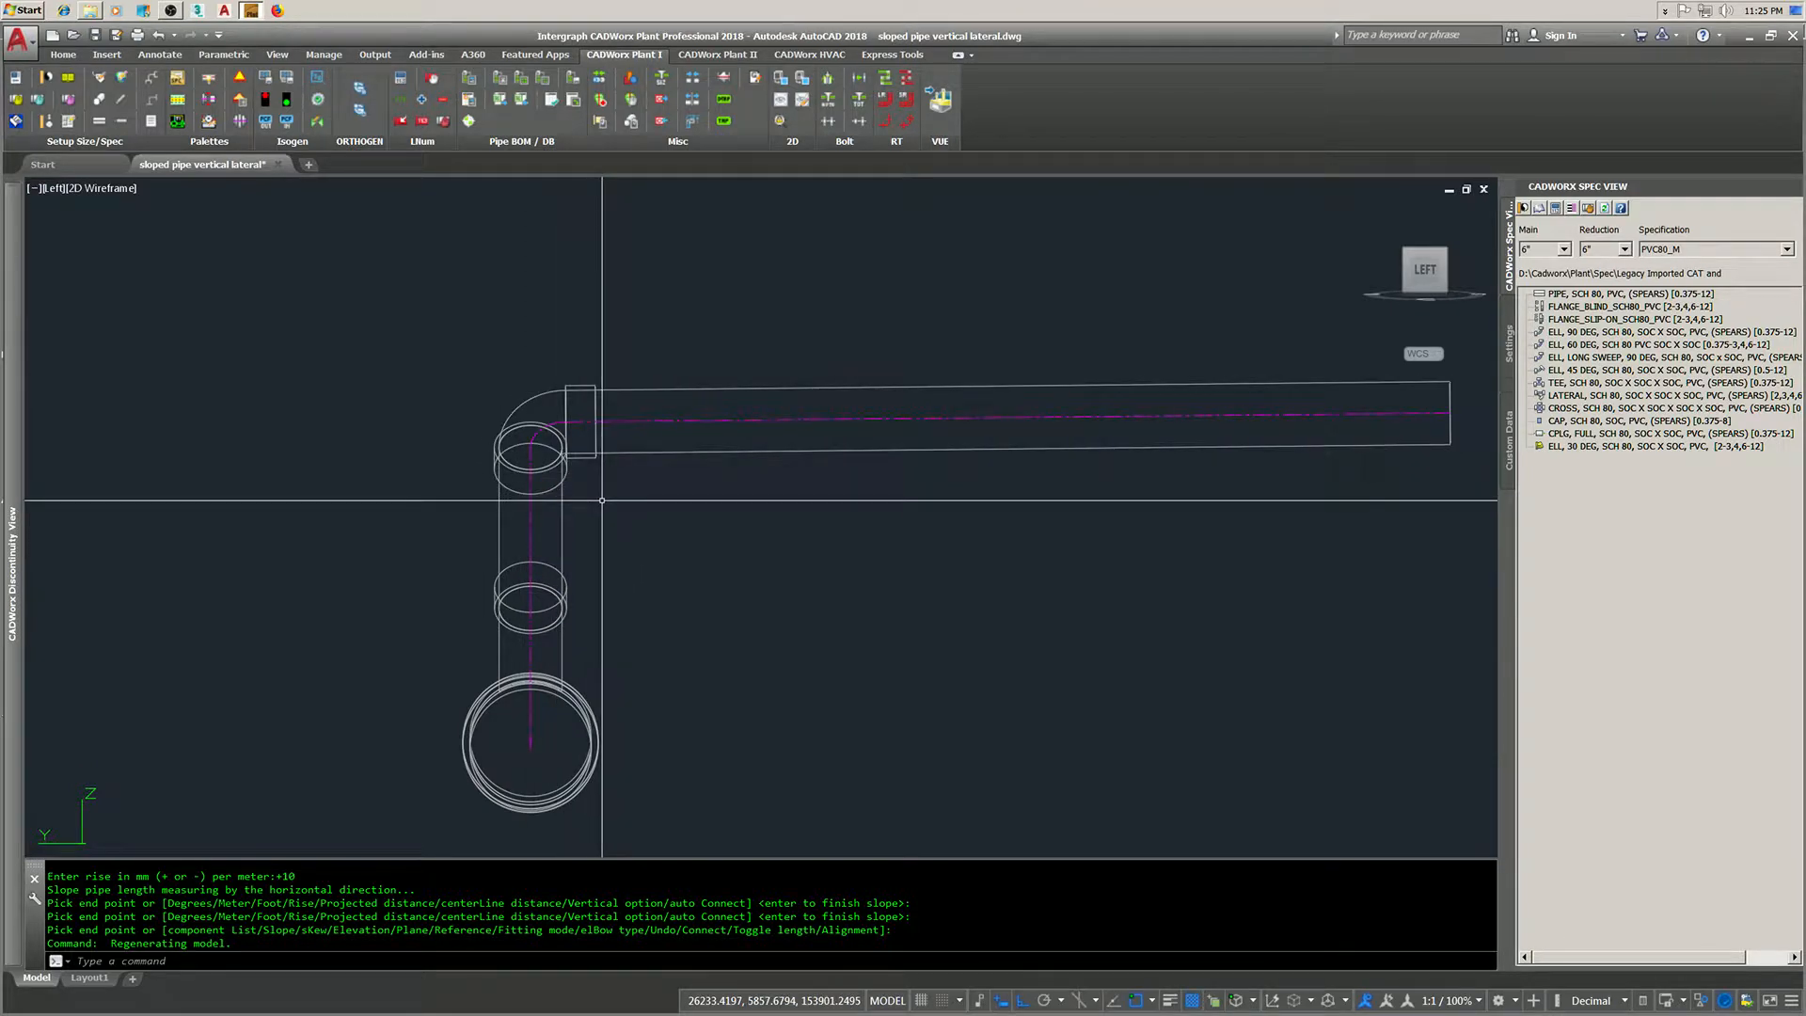
pyautogui.write('a')
pyautogui.press('Return')
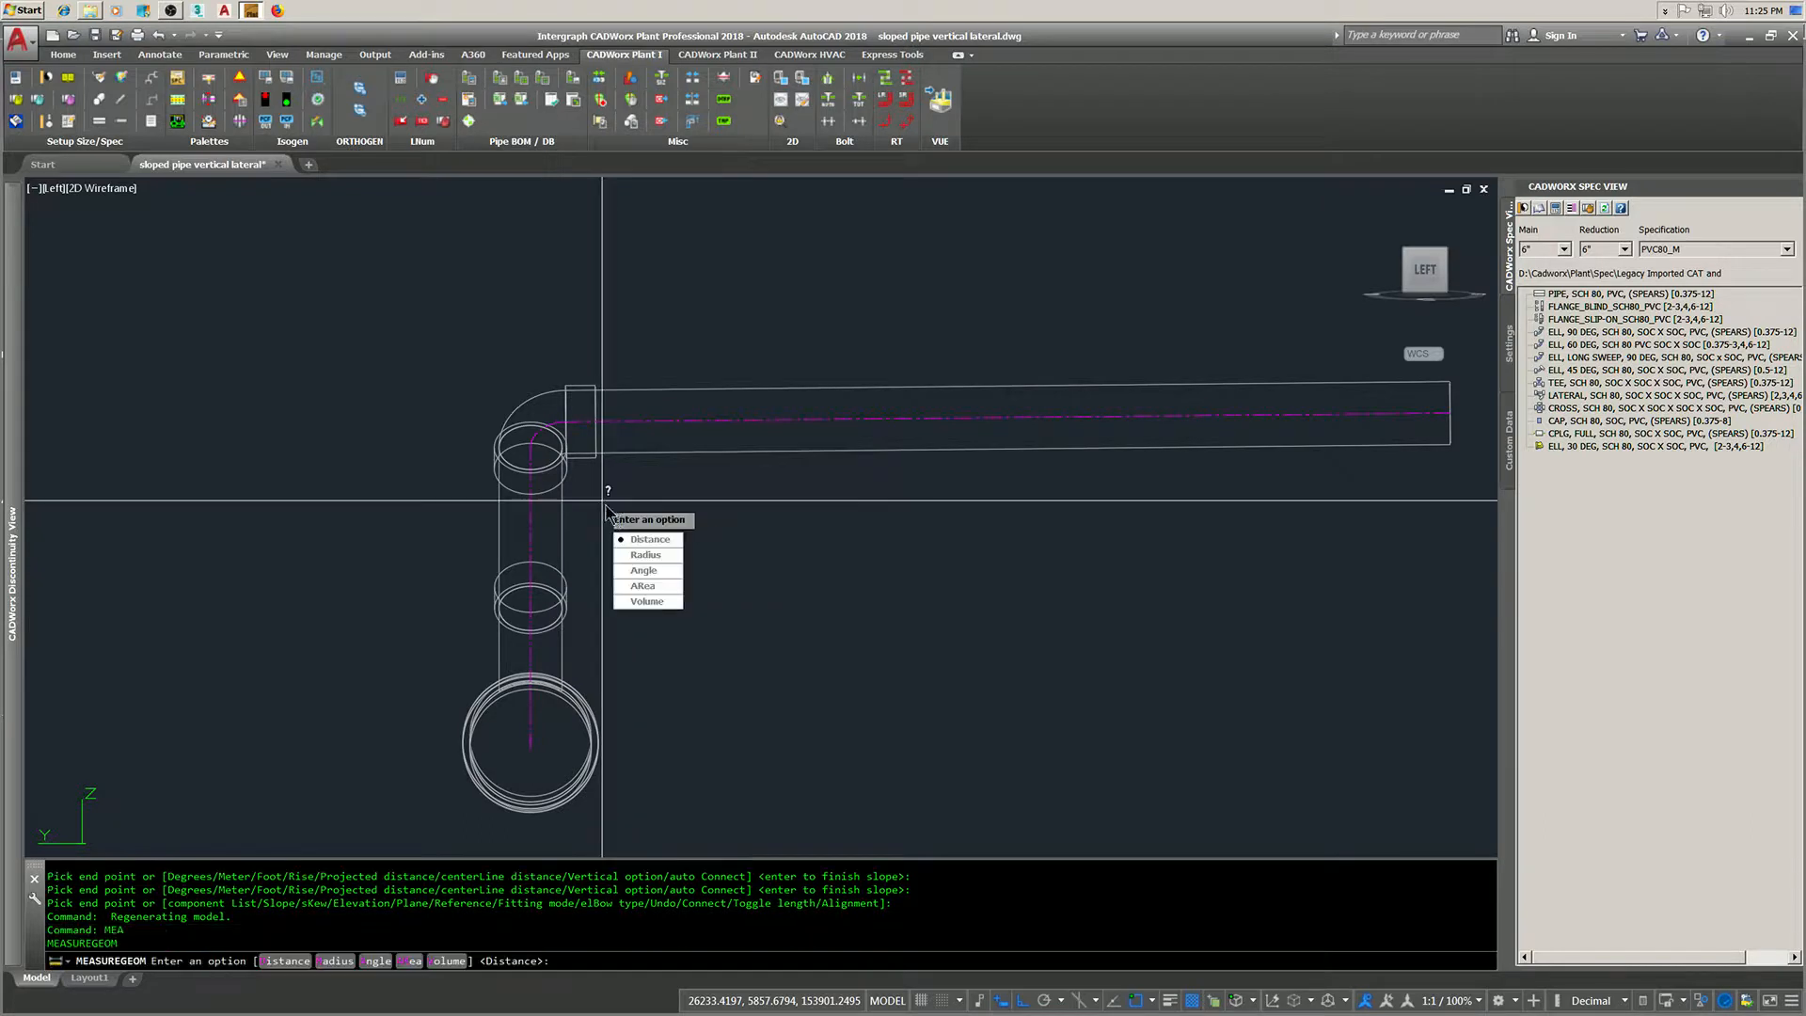
pyautogui.click(643, 571)
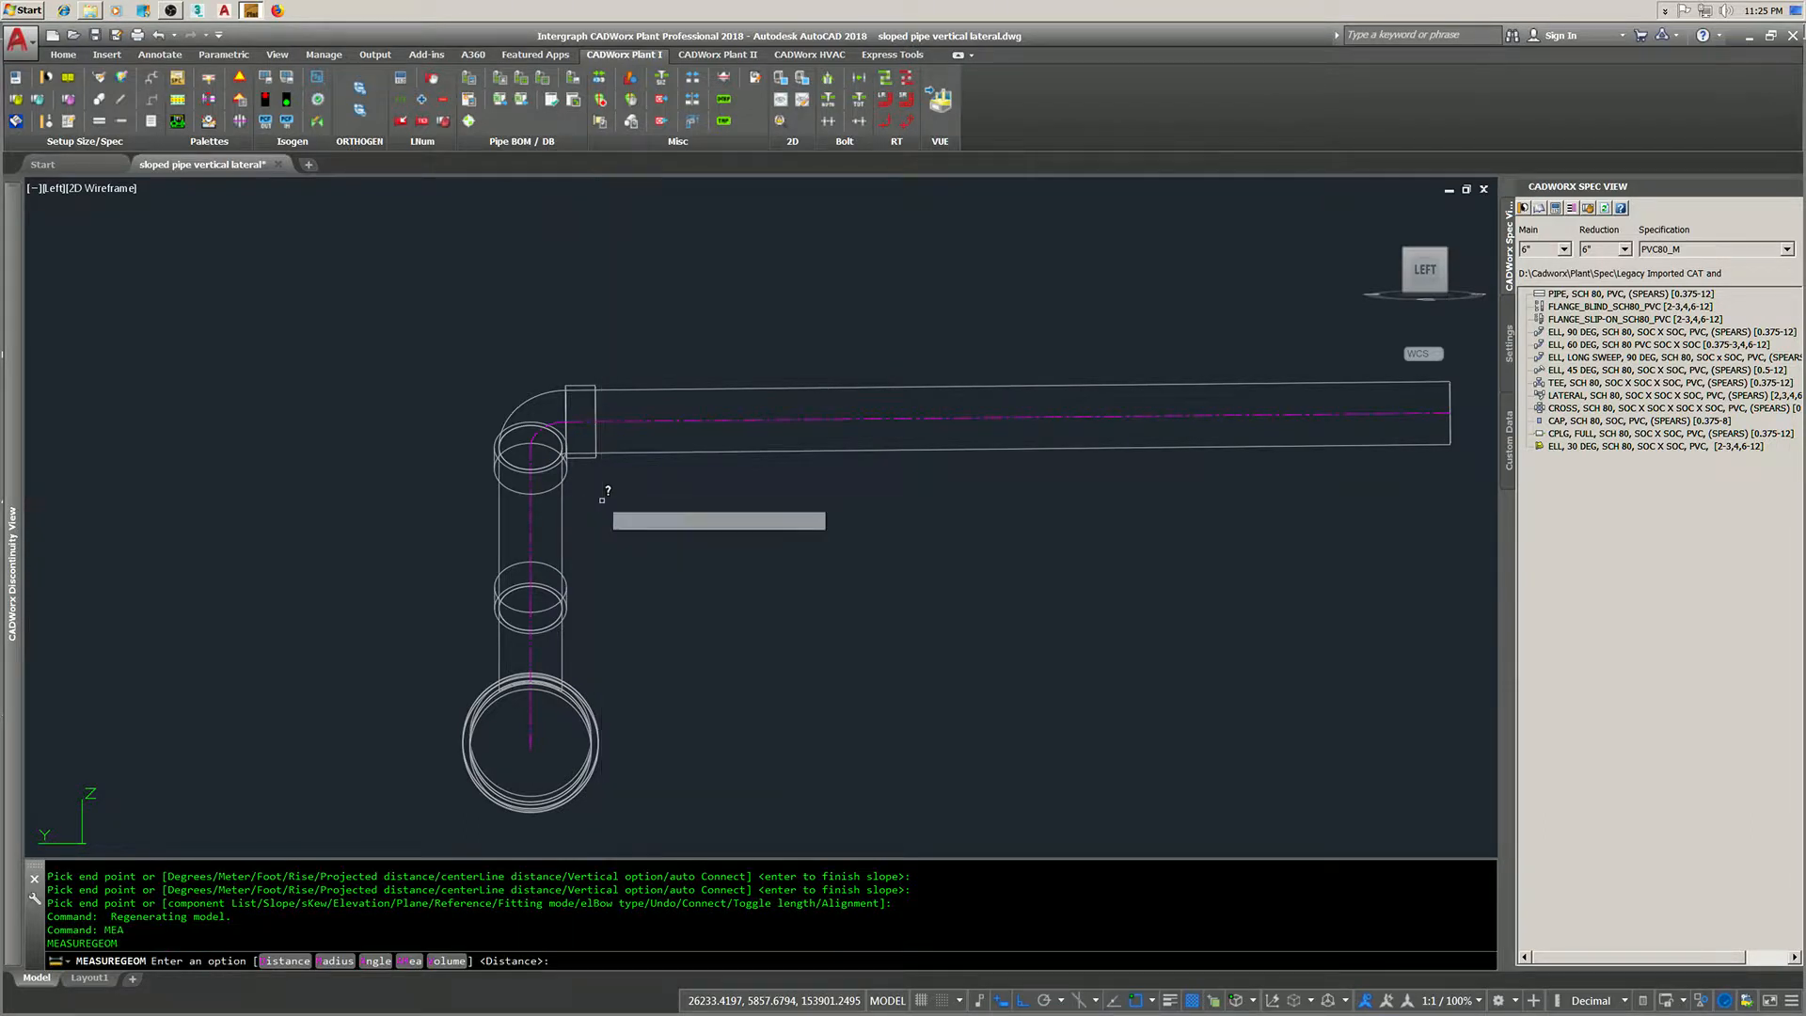
pyautogui.click(626, 431)
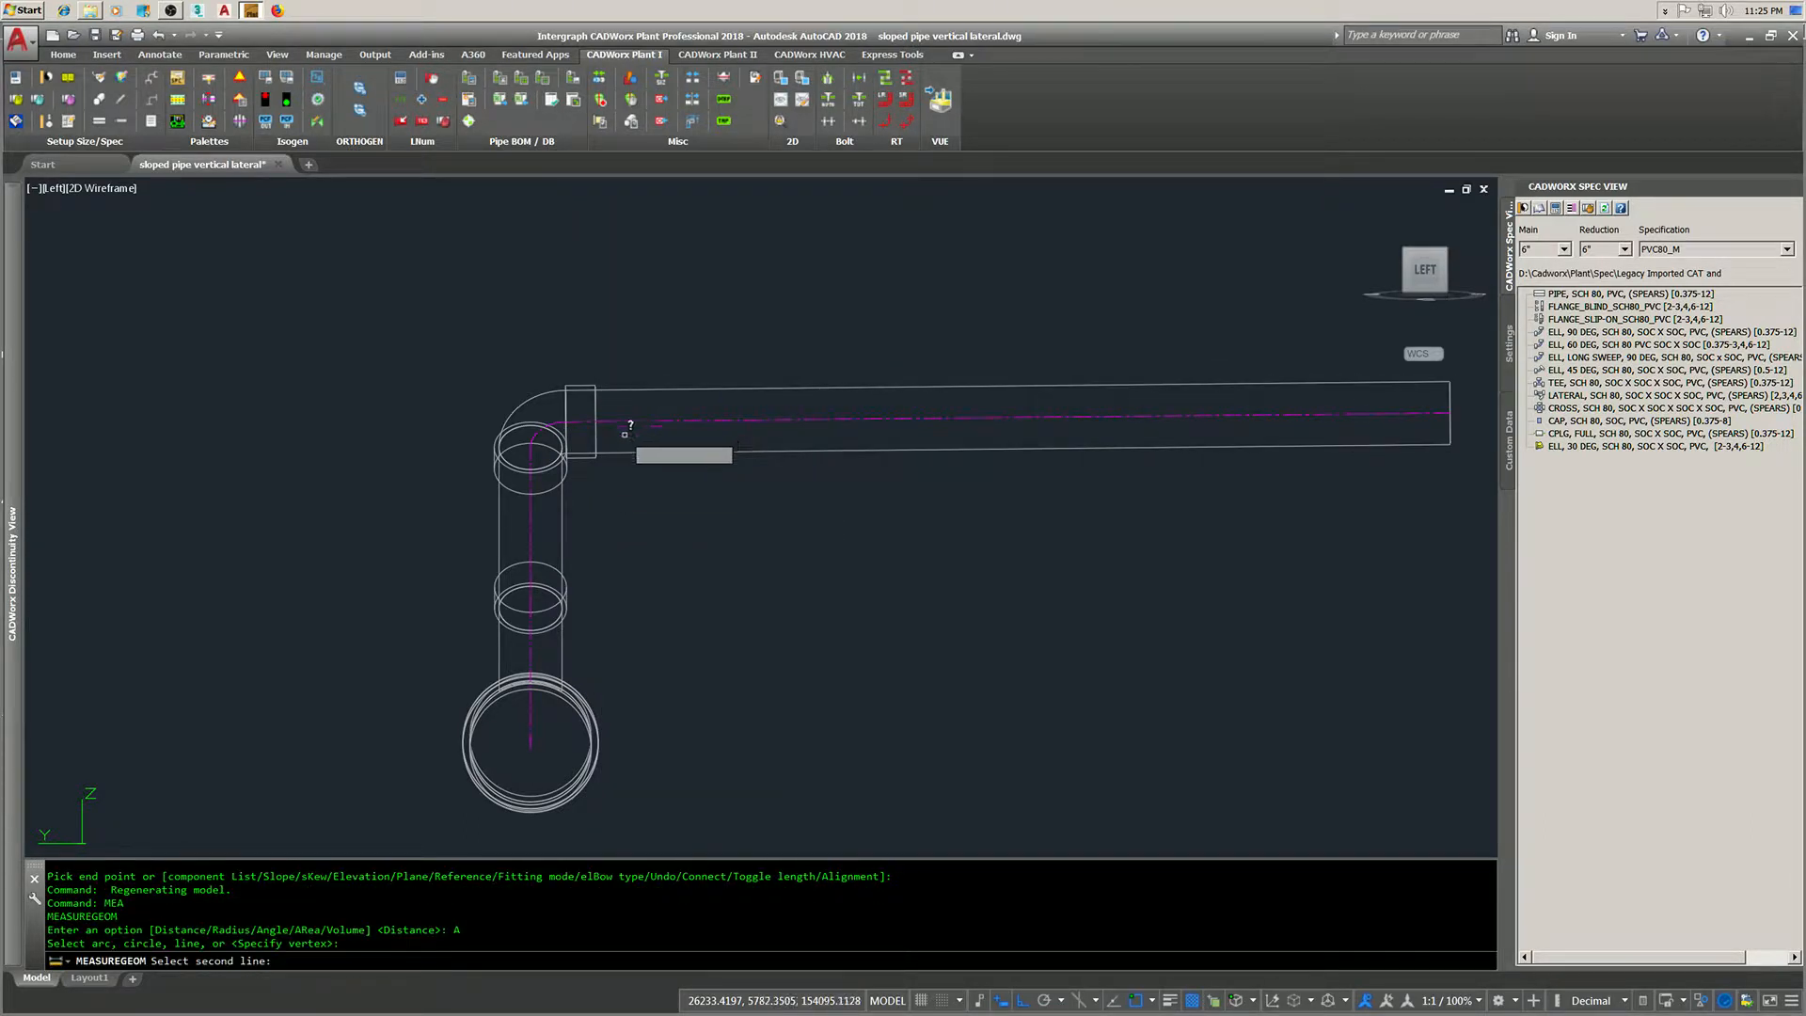
pyautogui.click(533, 535)
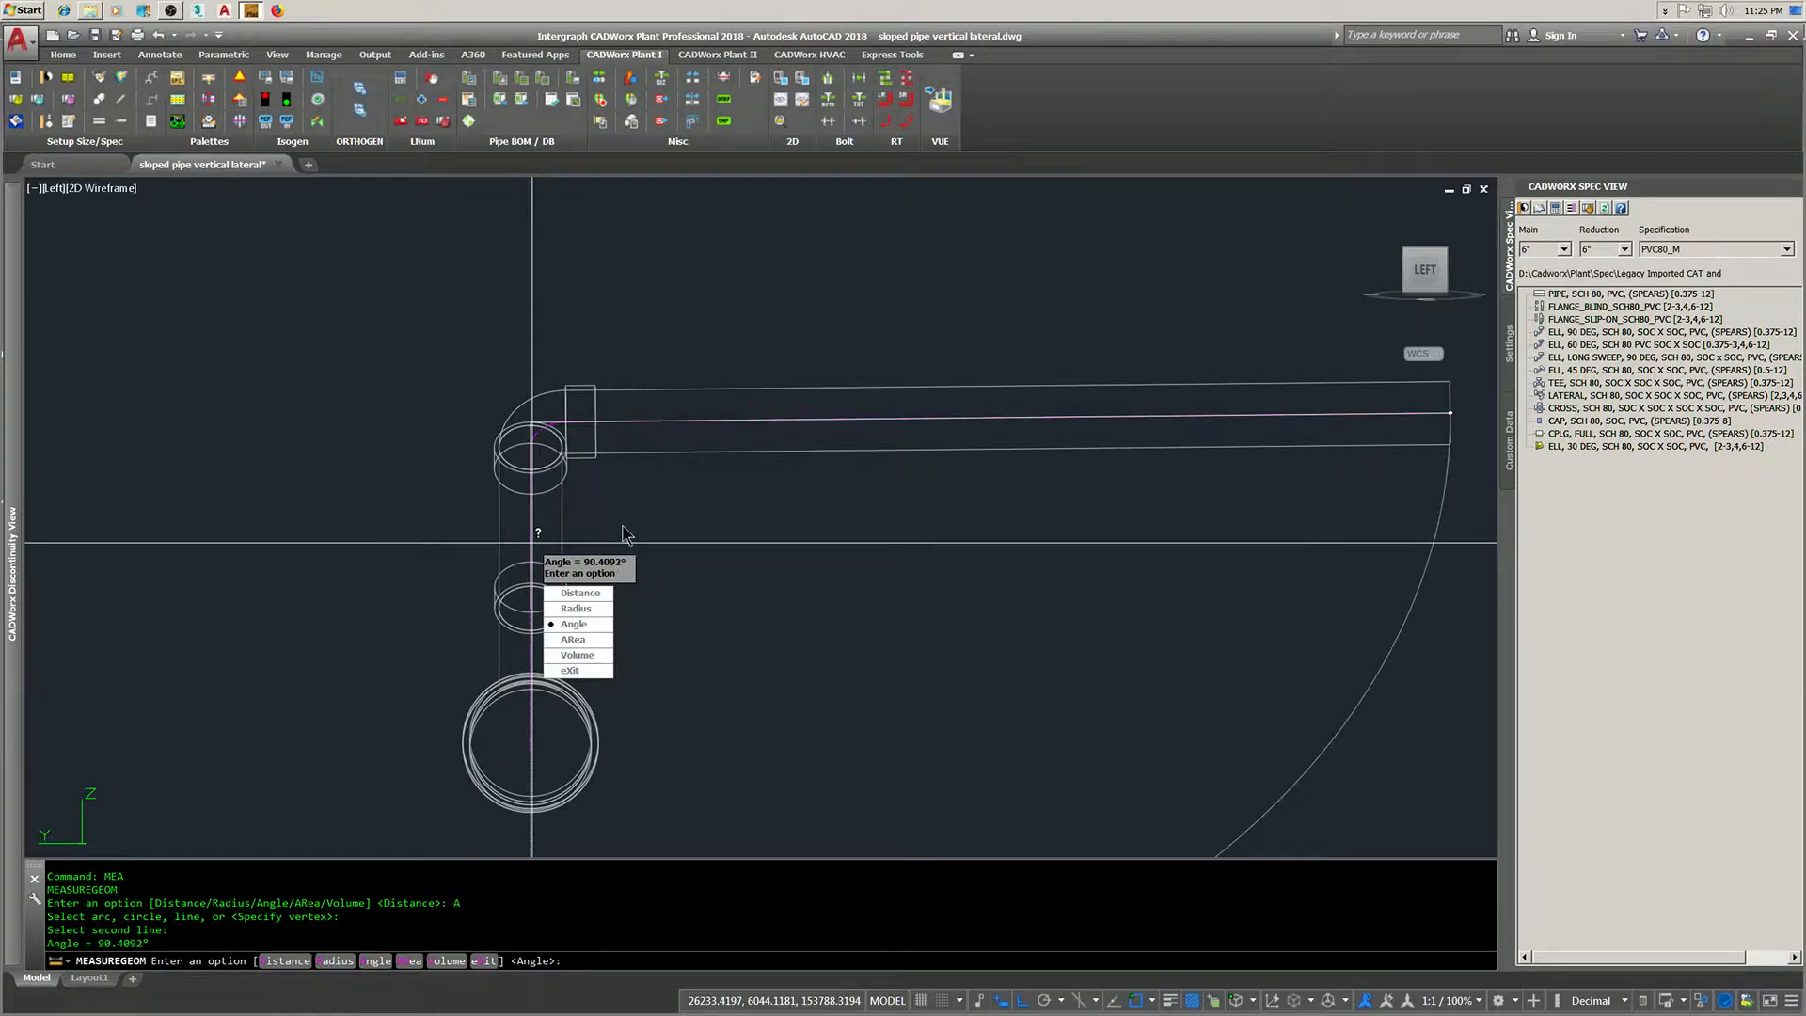
pyautogui.press('Escape')
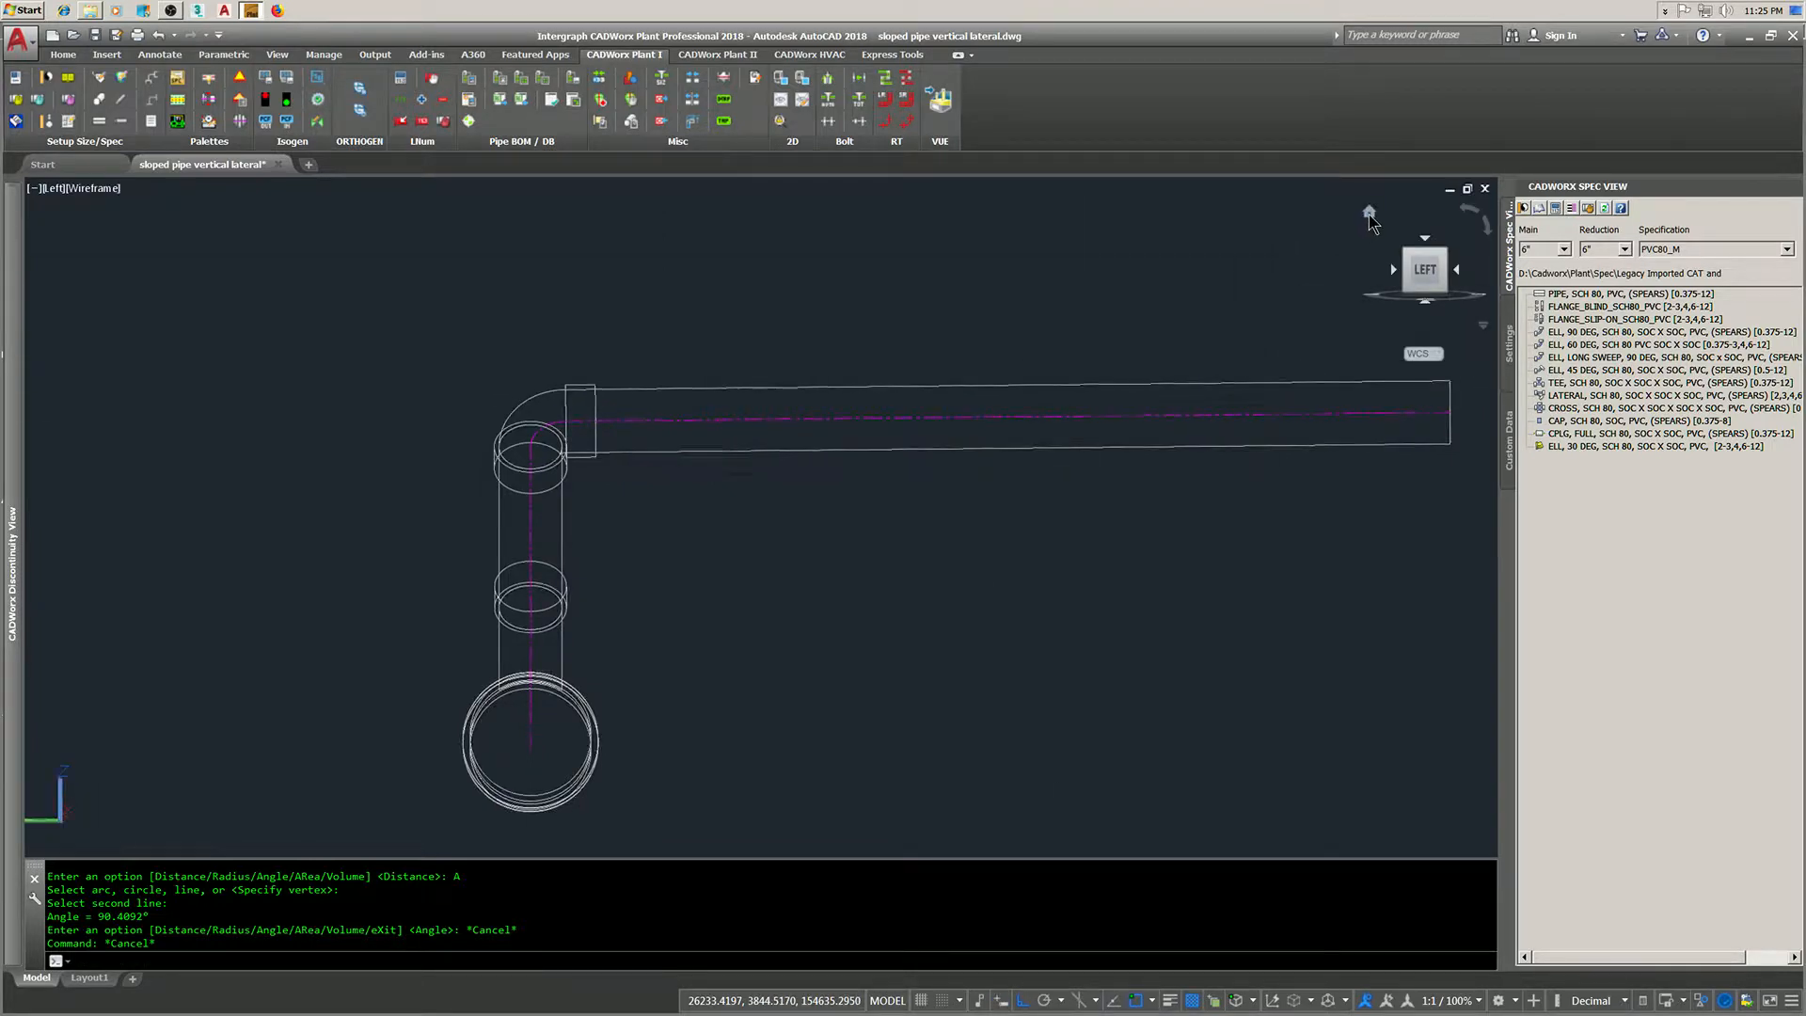
# - End the object isolation so the whole piping model is shown
pyautogui.click(1369, 214)
pyautogui.rightClick(906, 389)
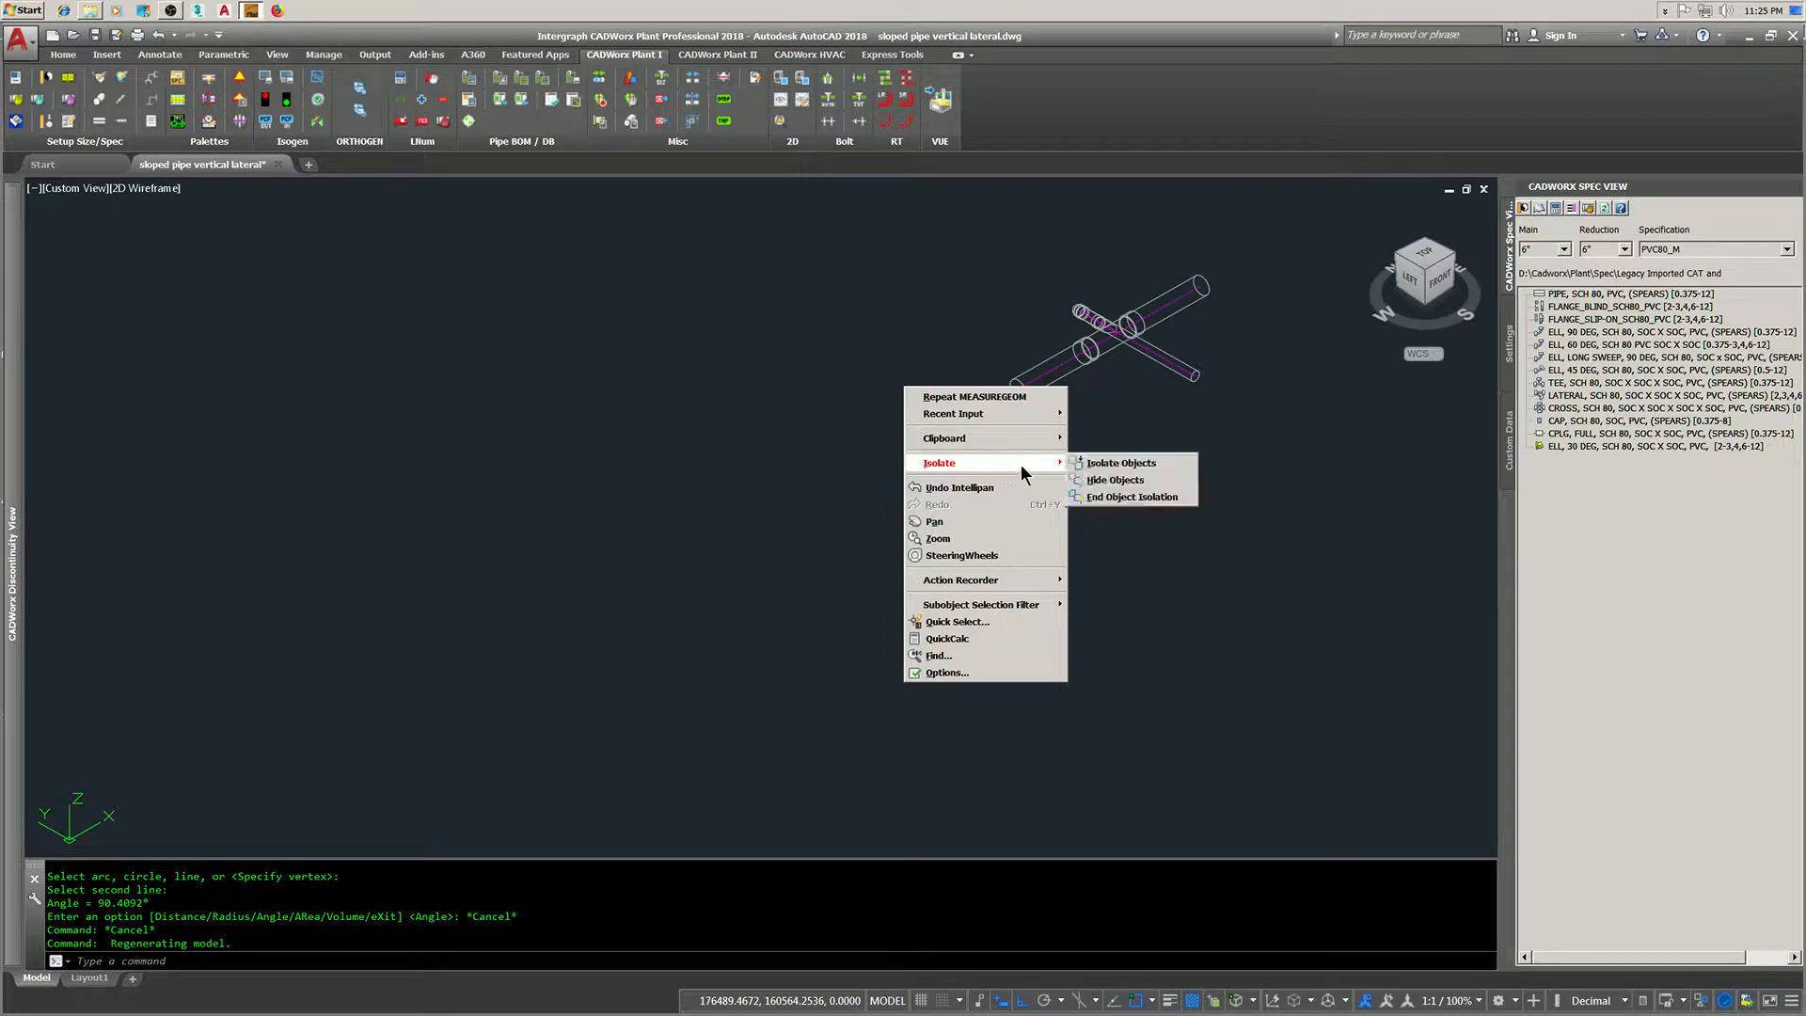
pyautogui.click(1105, 497)
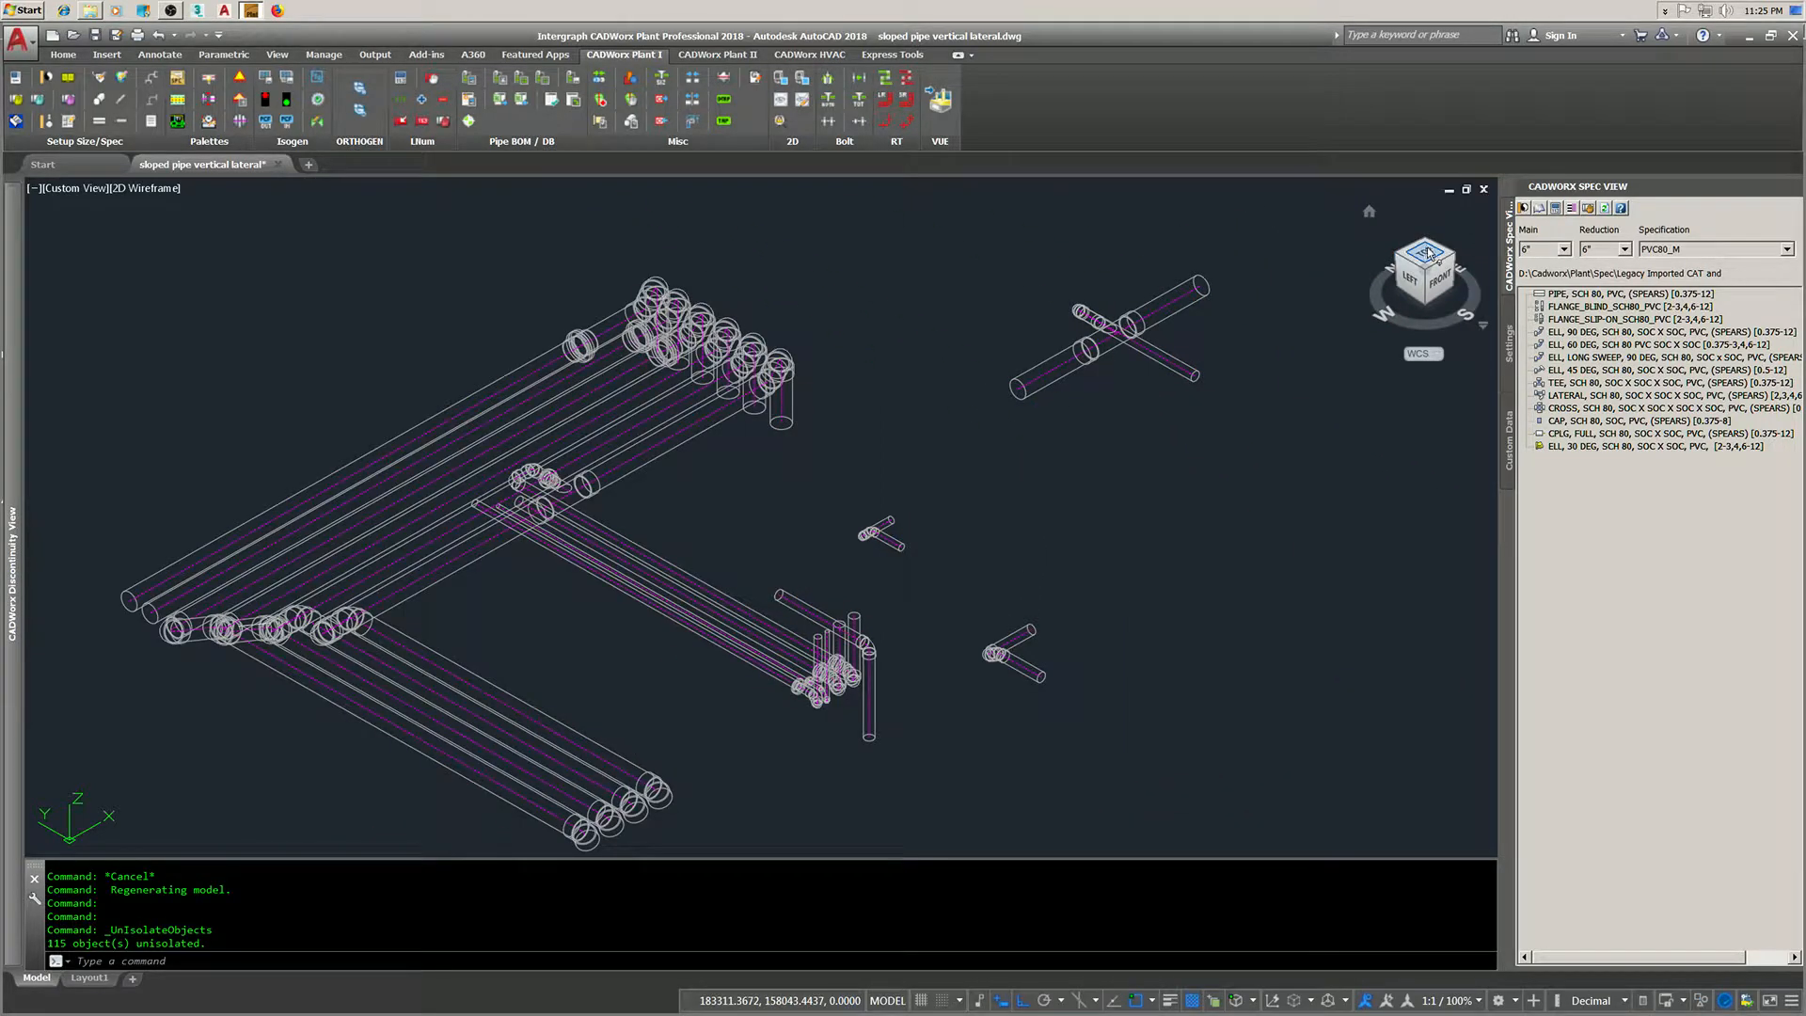
# - Isolate the third small north-south pipe from the west and the second-southernmost long east-west header pipe
pyautogui.click(1419, 250)
pyautogui.scroll(5, 677, 448)
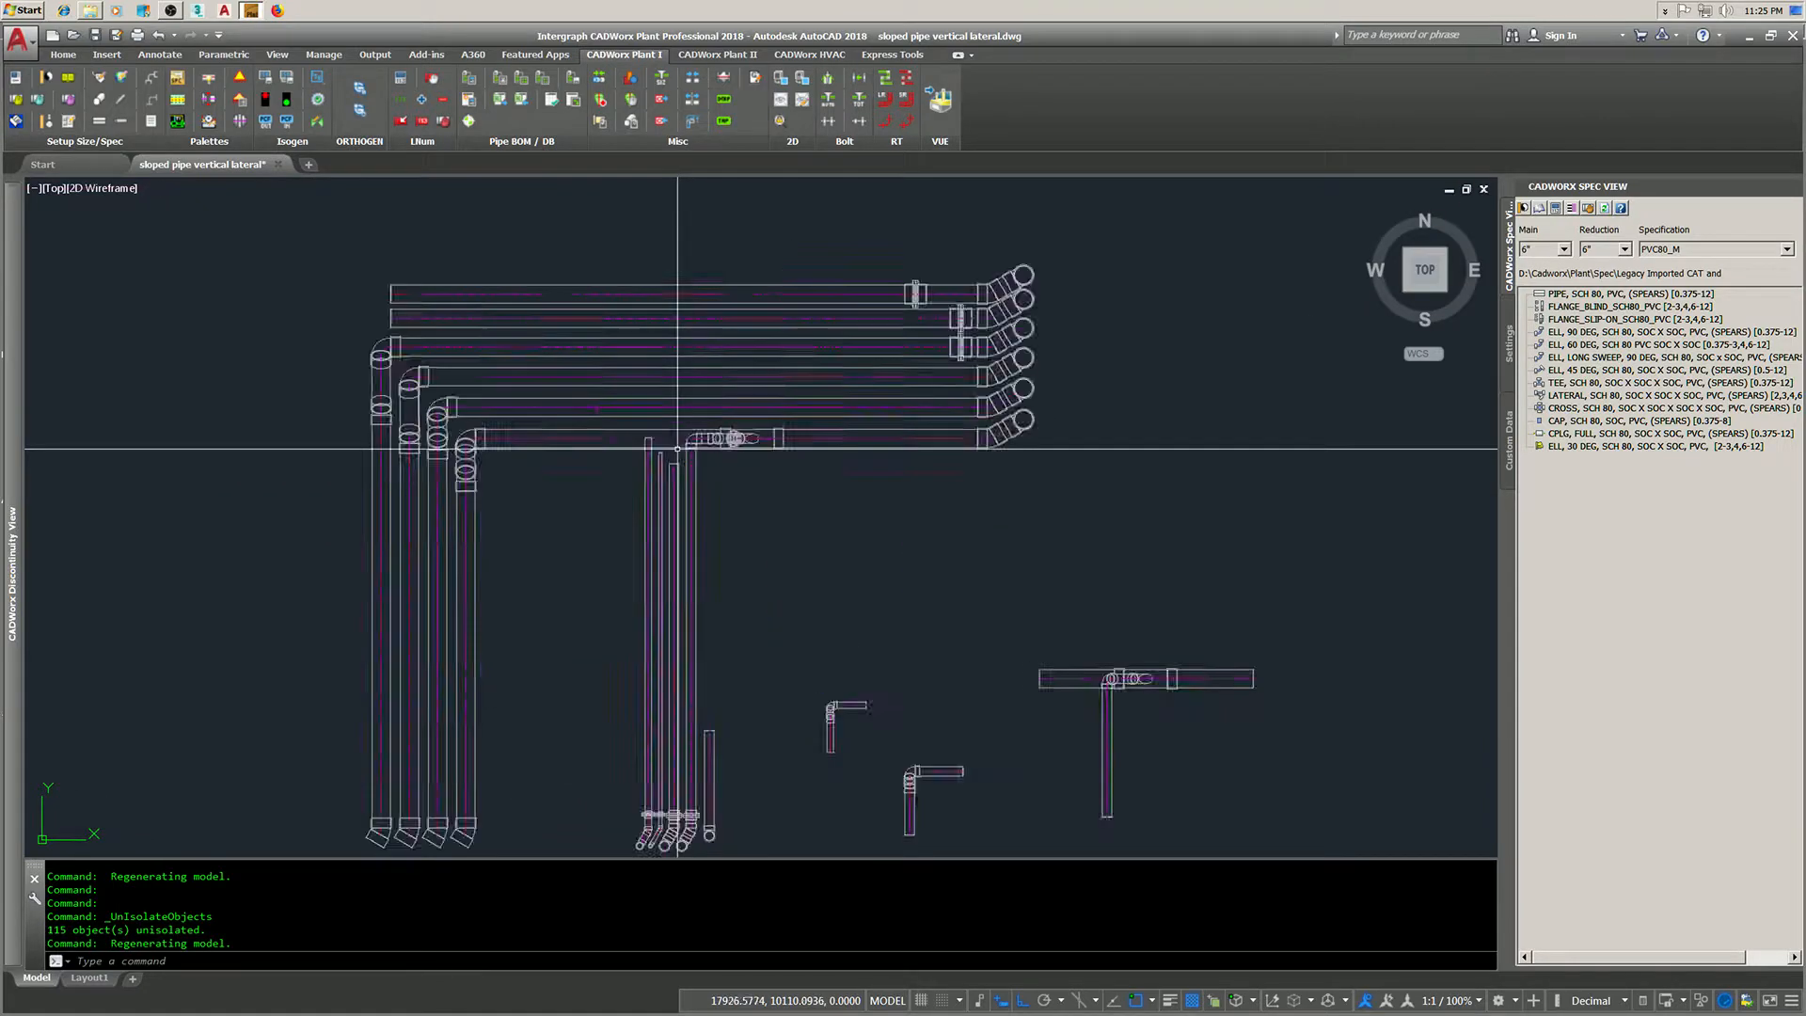
pyautogui.scroll(-5, 678, 448)
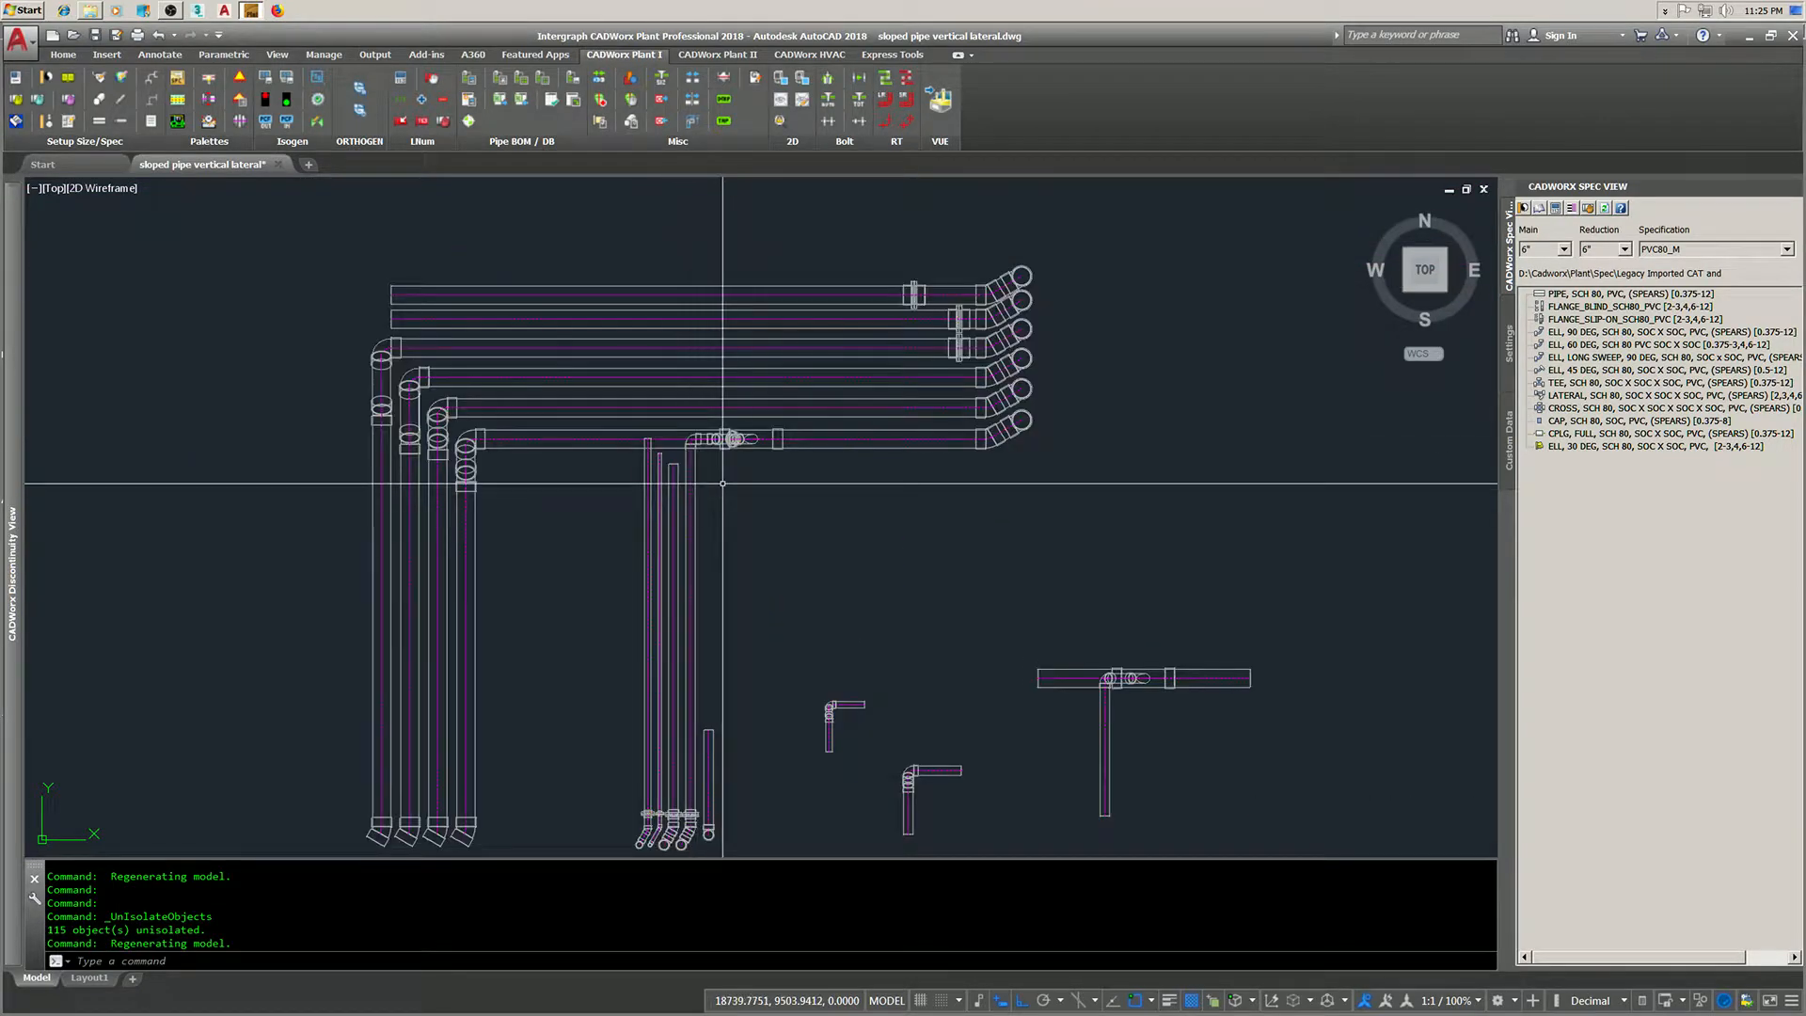
pyautogui.rightClick(722, 484)
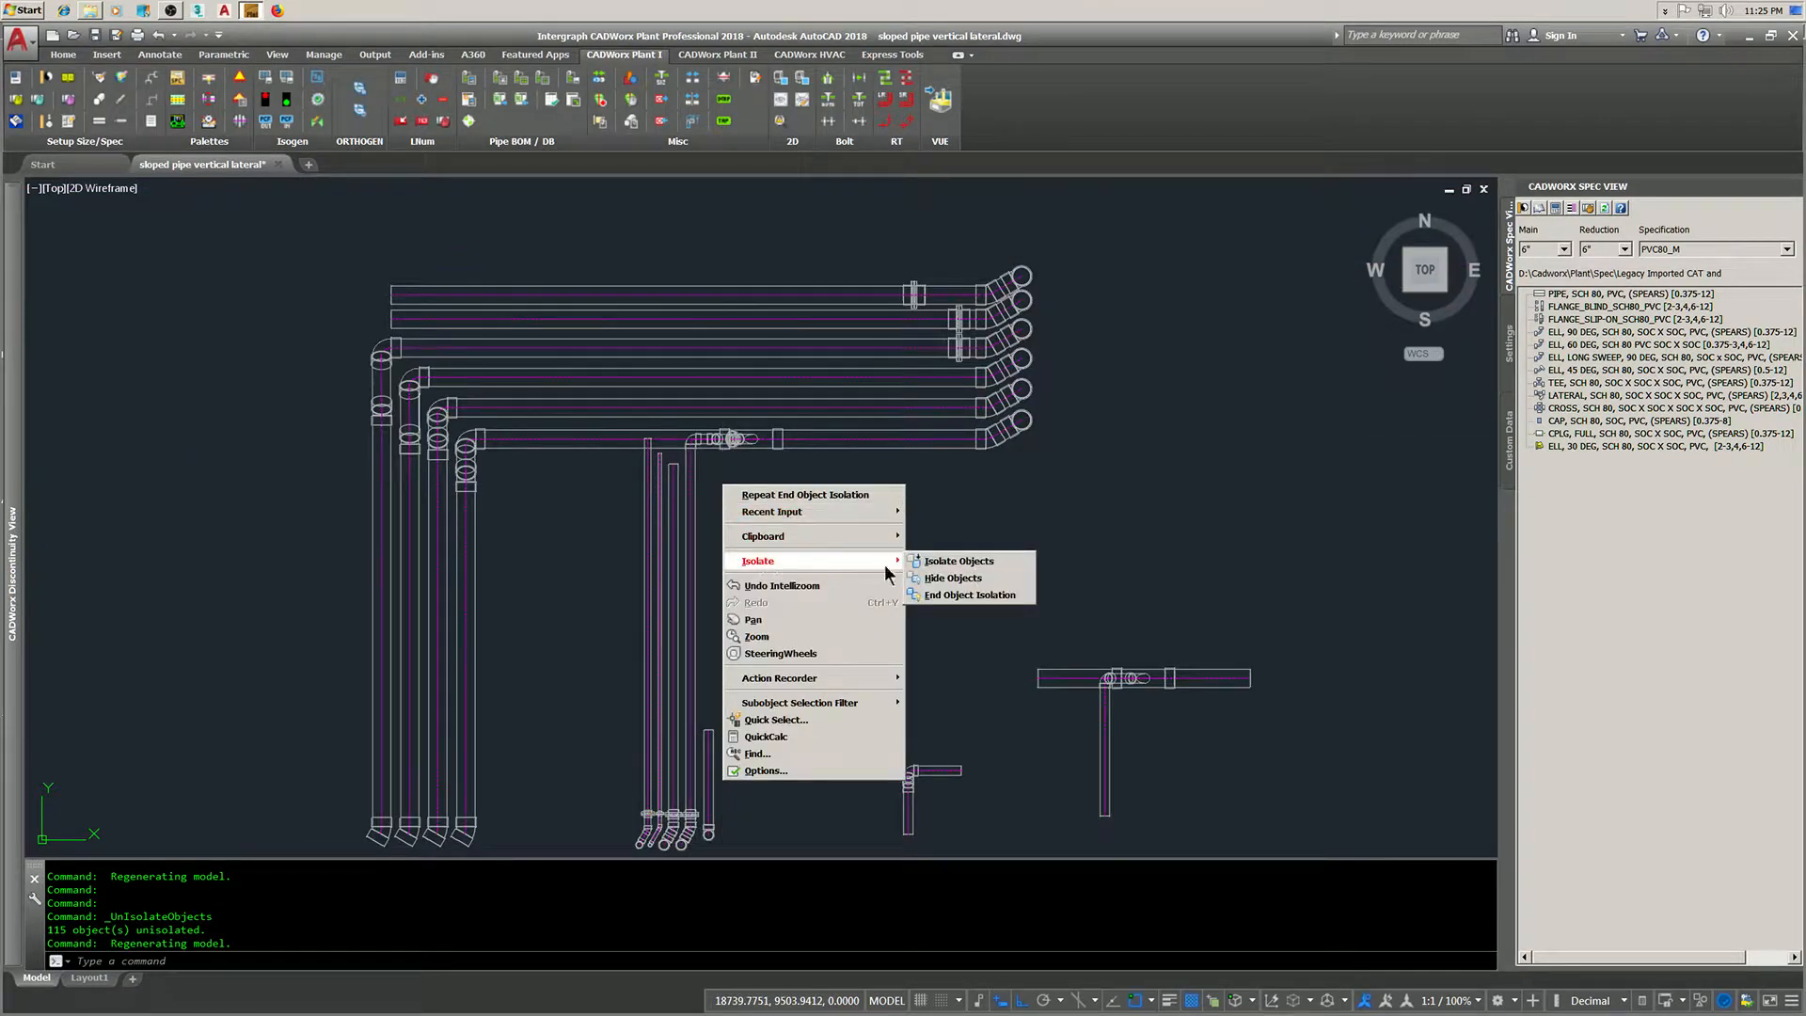
pyautogui.click(936, 563)
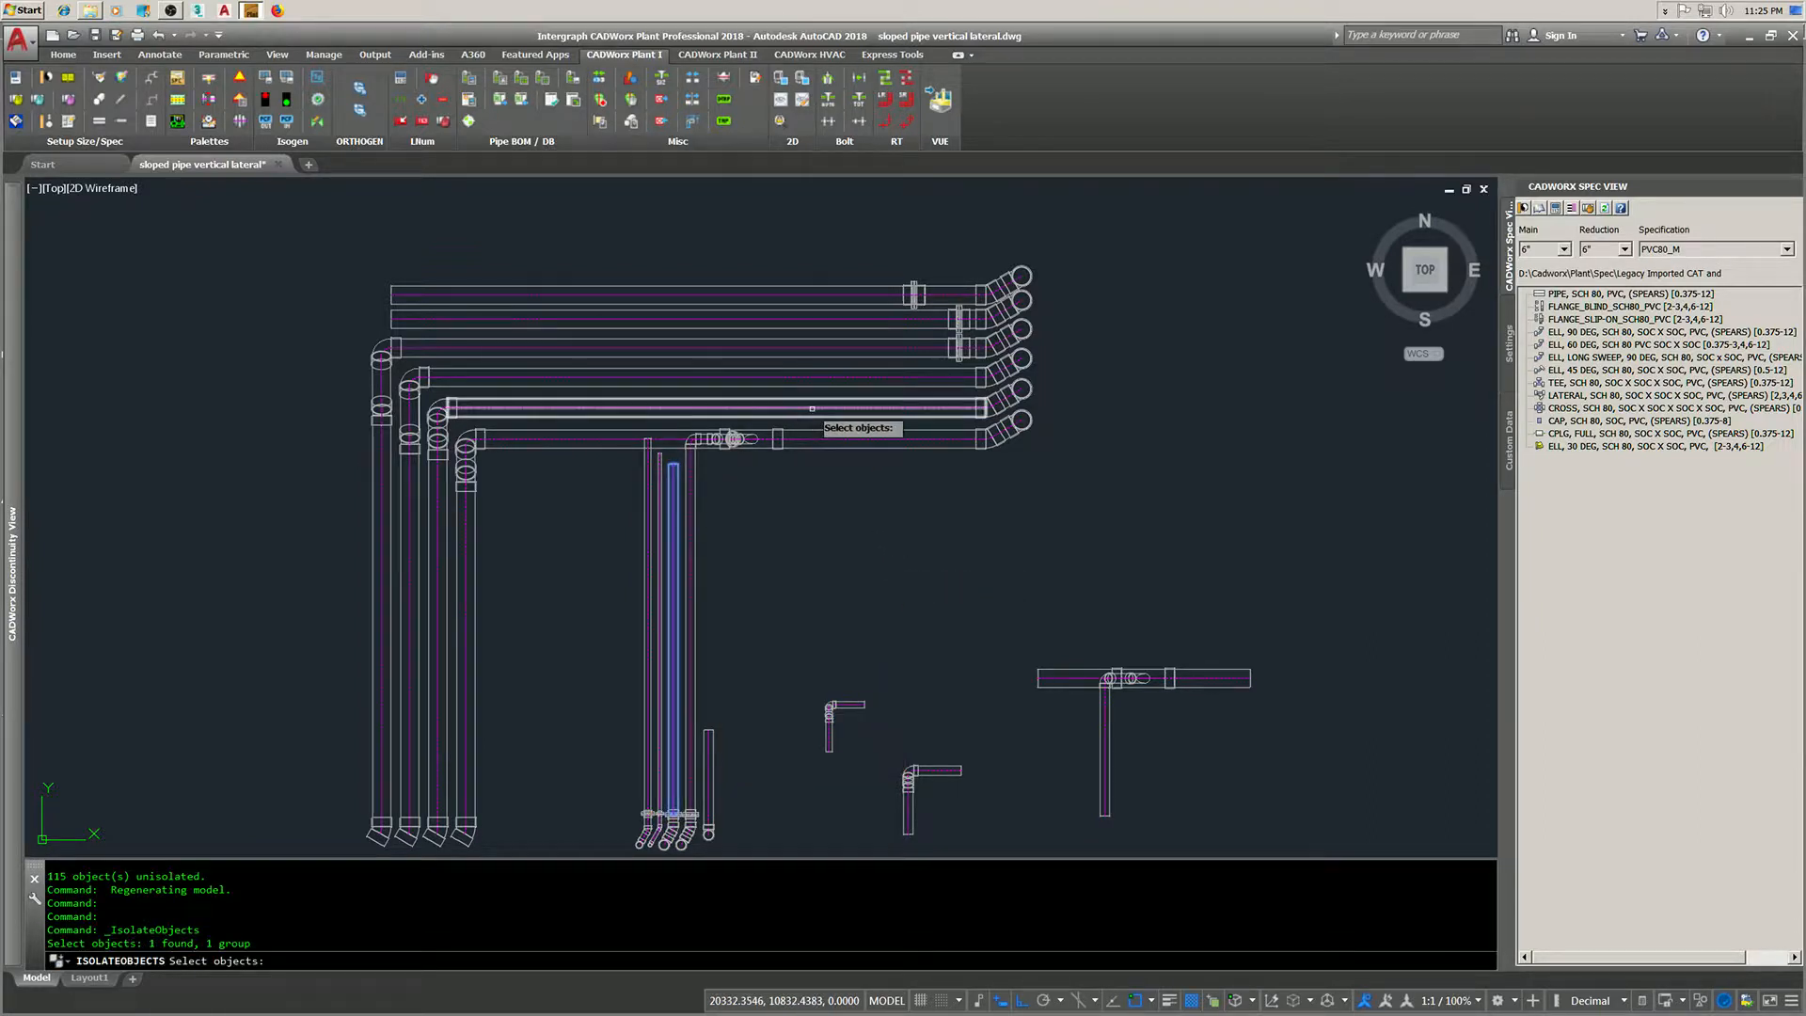
pyautogui.click(810, 417)
pyautogui.press('Return')
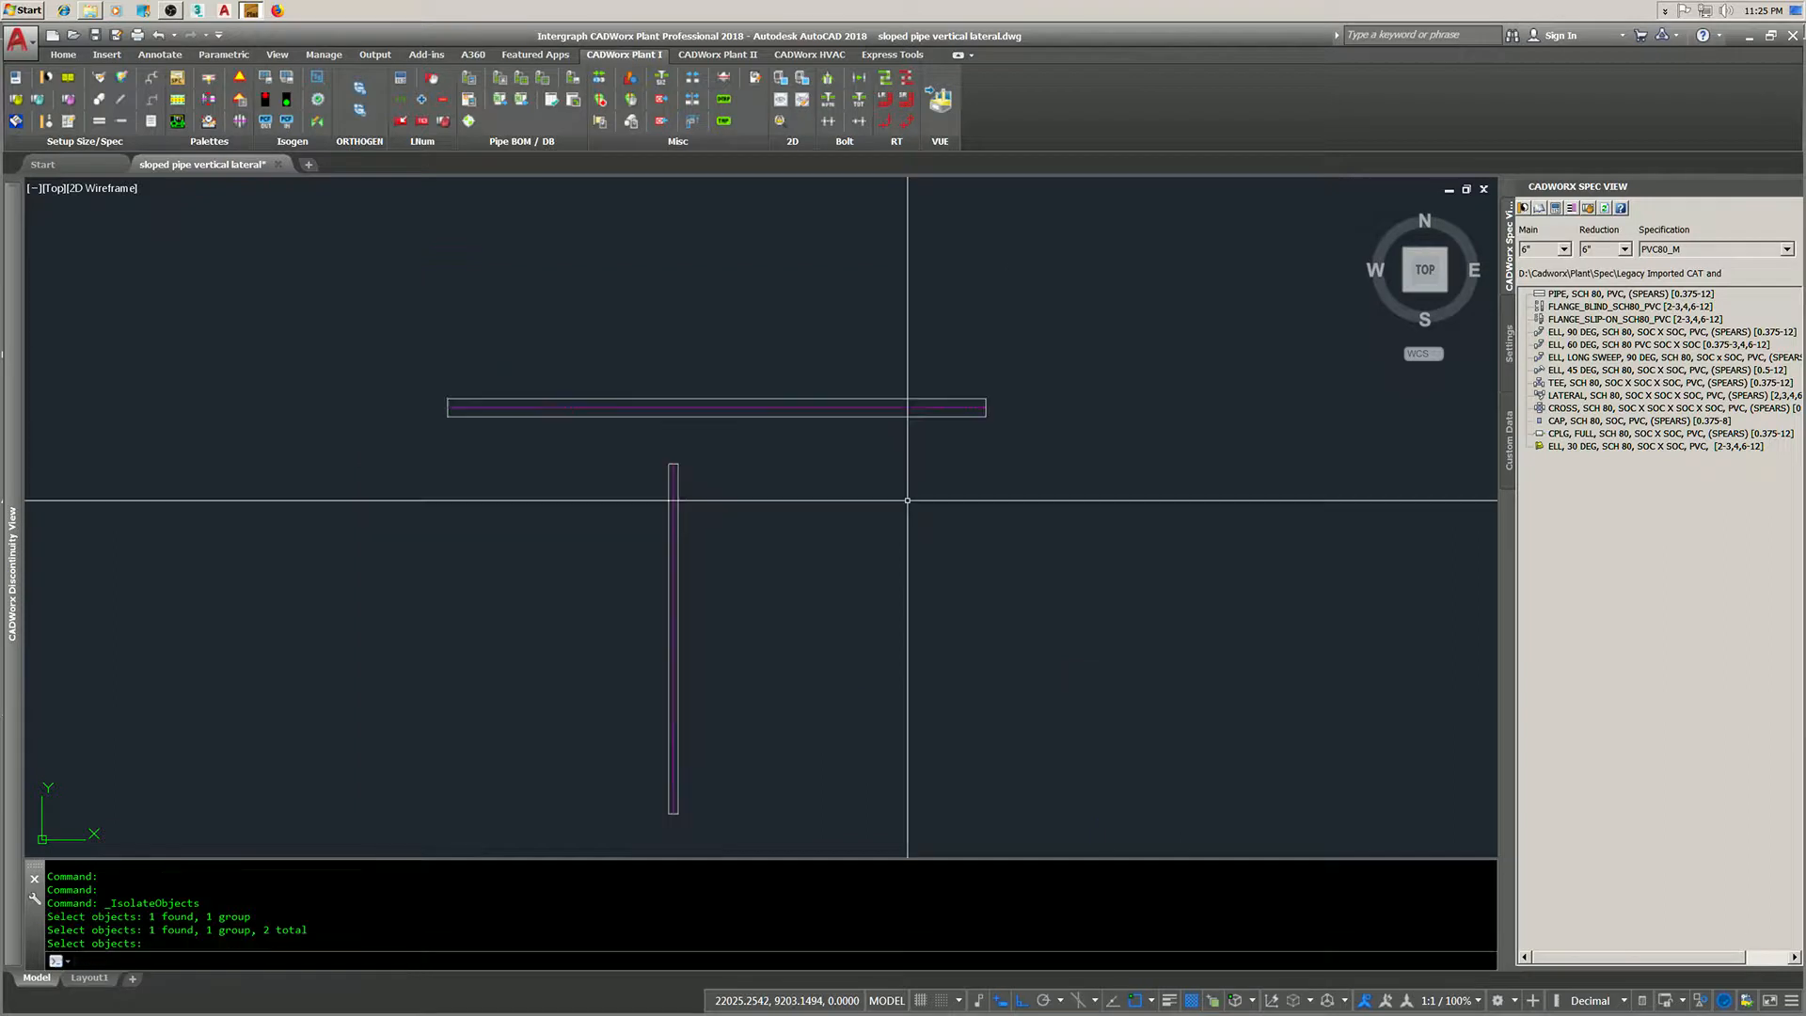
# - Route a pipe about 818 mm long due east from the north end of the isolated branch pipe, sloped at -10 mm per metre
pyautogui.scroll(3, 907, 489)
pyautogui.moveTo(836, 487); pyautogui.dragTo(821, 542, button='middle')
pyautogui.scroll(-2, 818, 546)
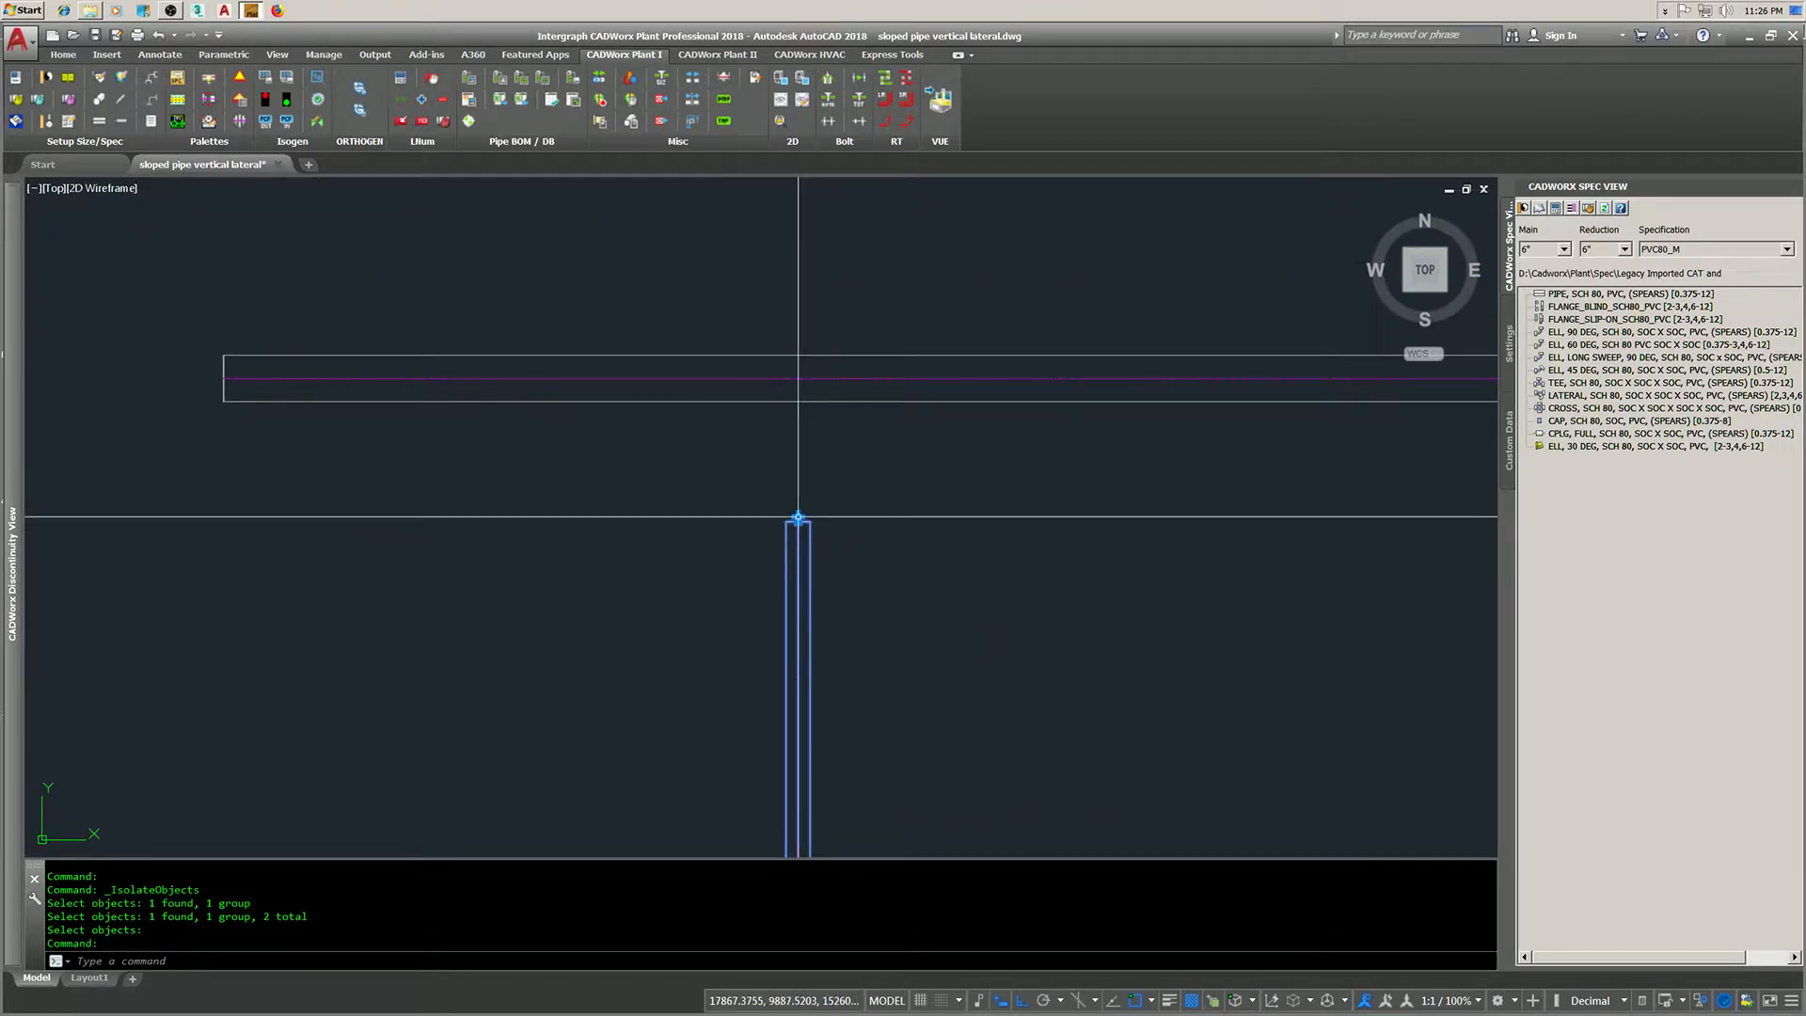
pyautogui.click(798, 517)
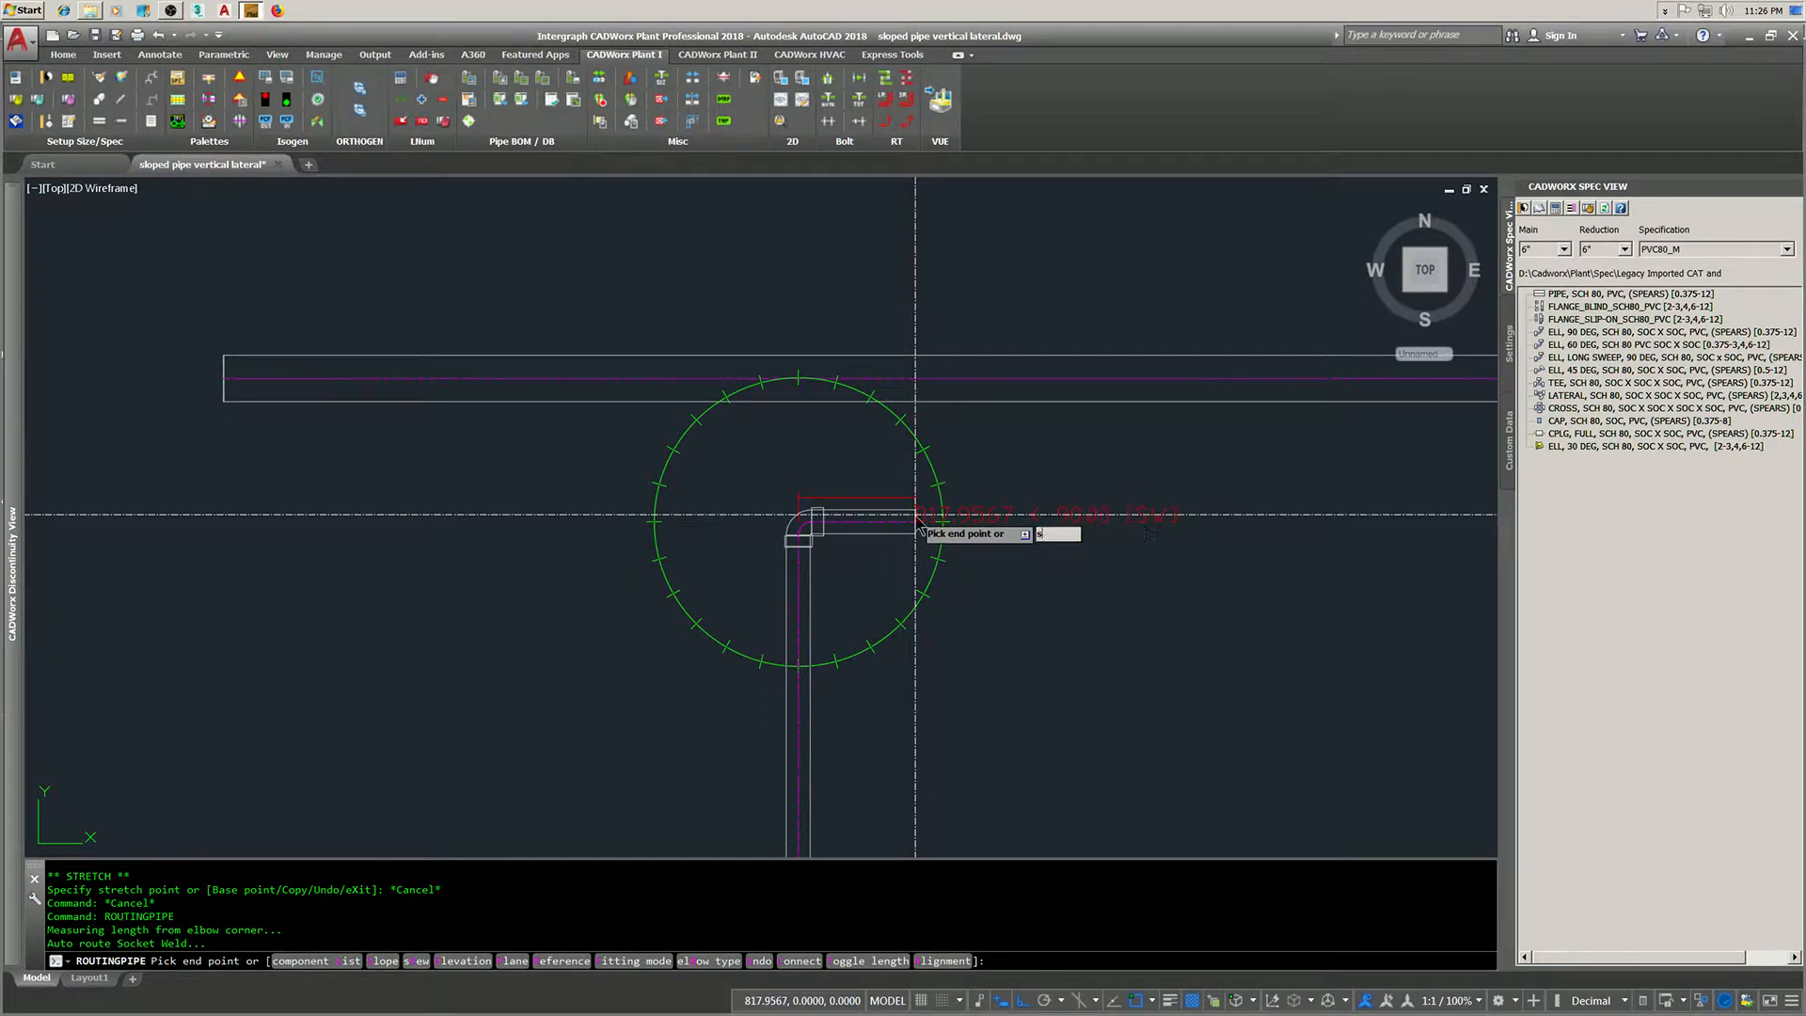
pyautogui.press('Return')
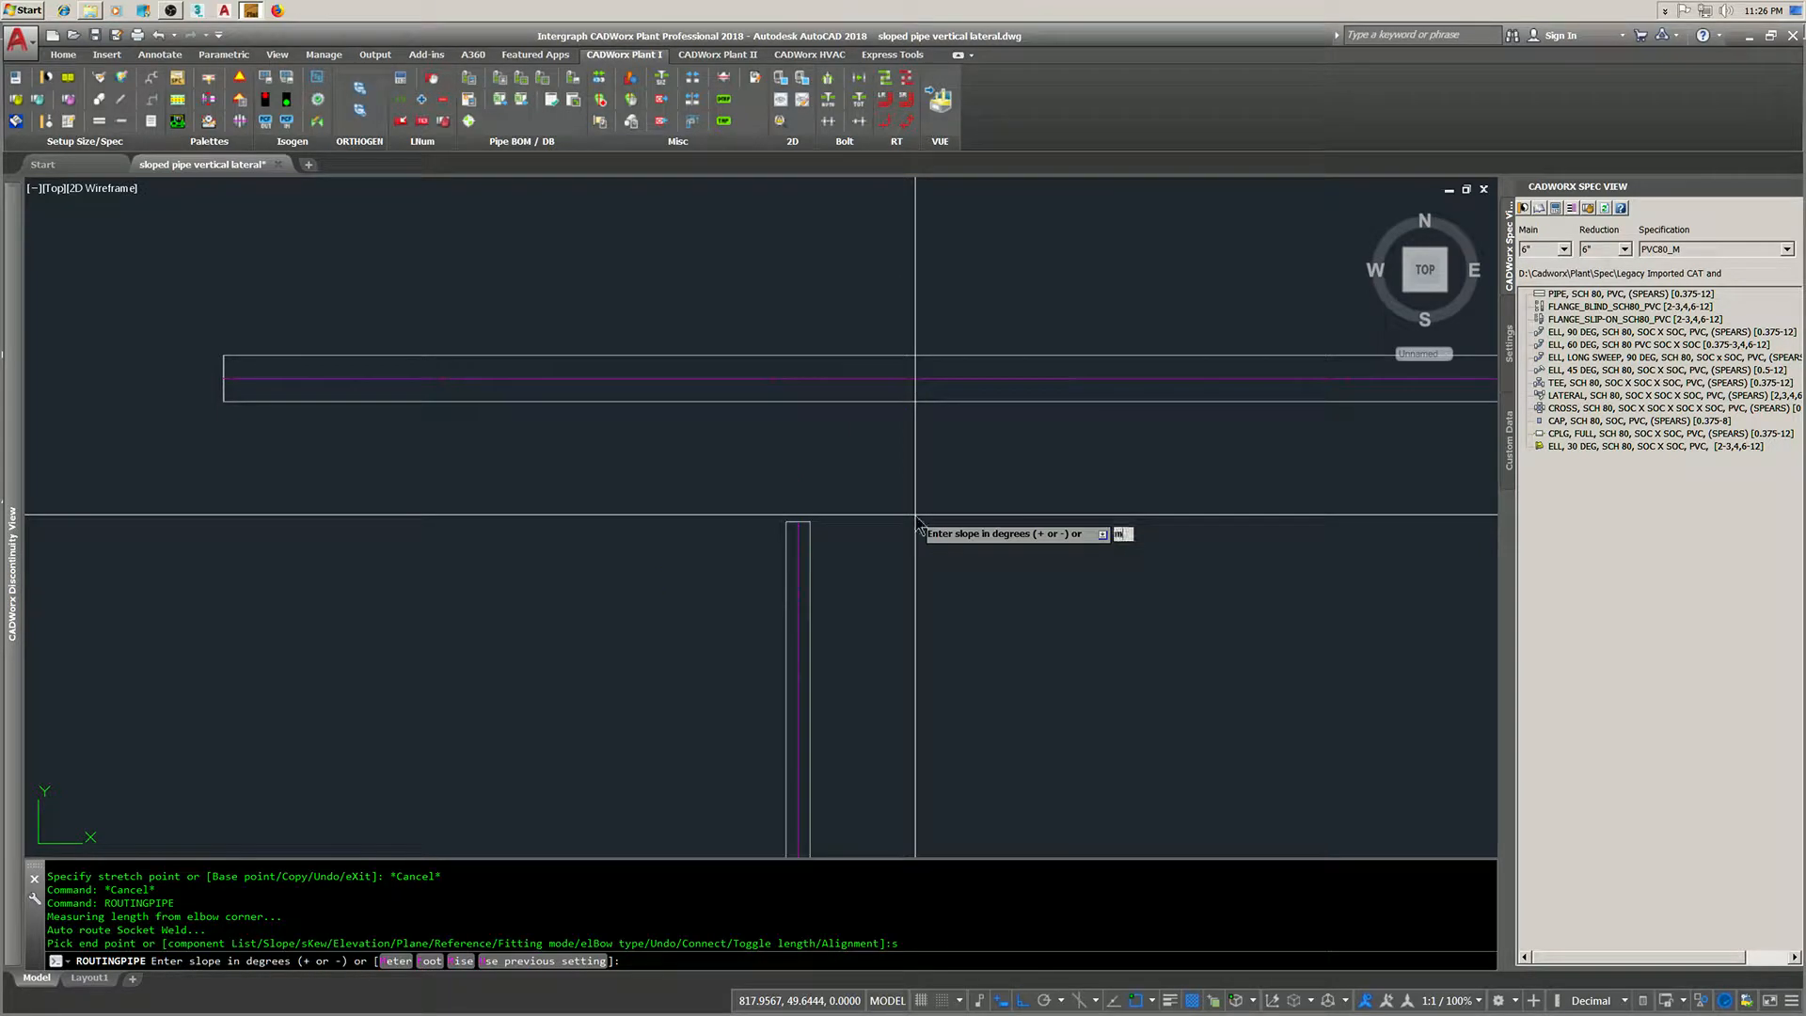
pyautogui.write('m')
pyautogui.press('Return')
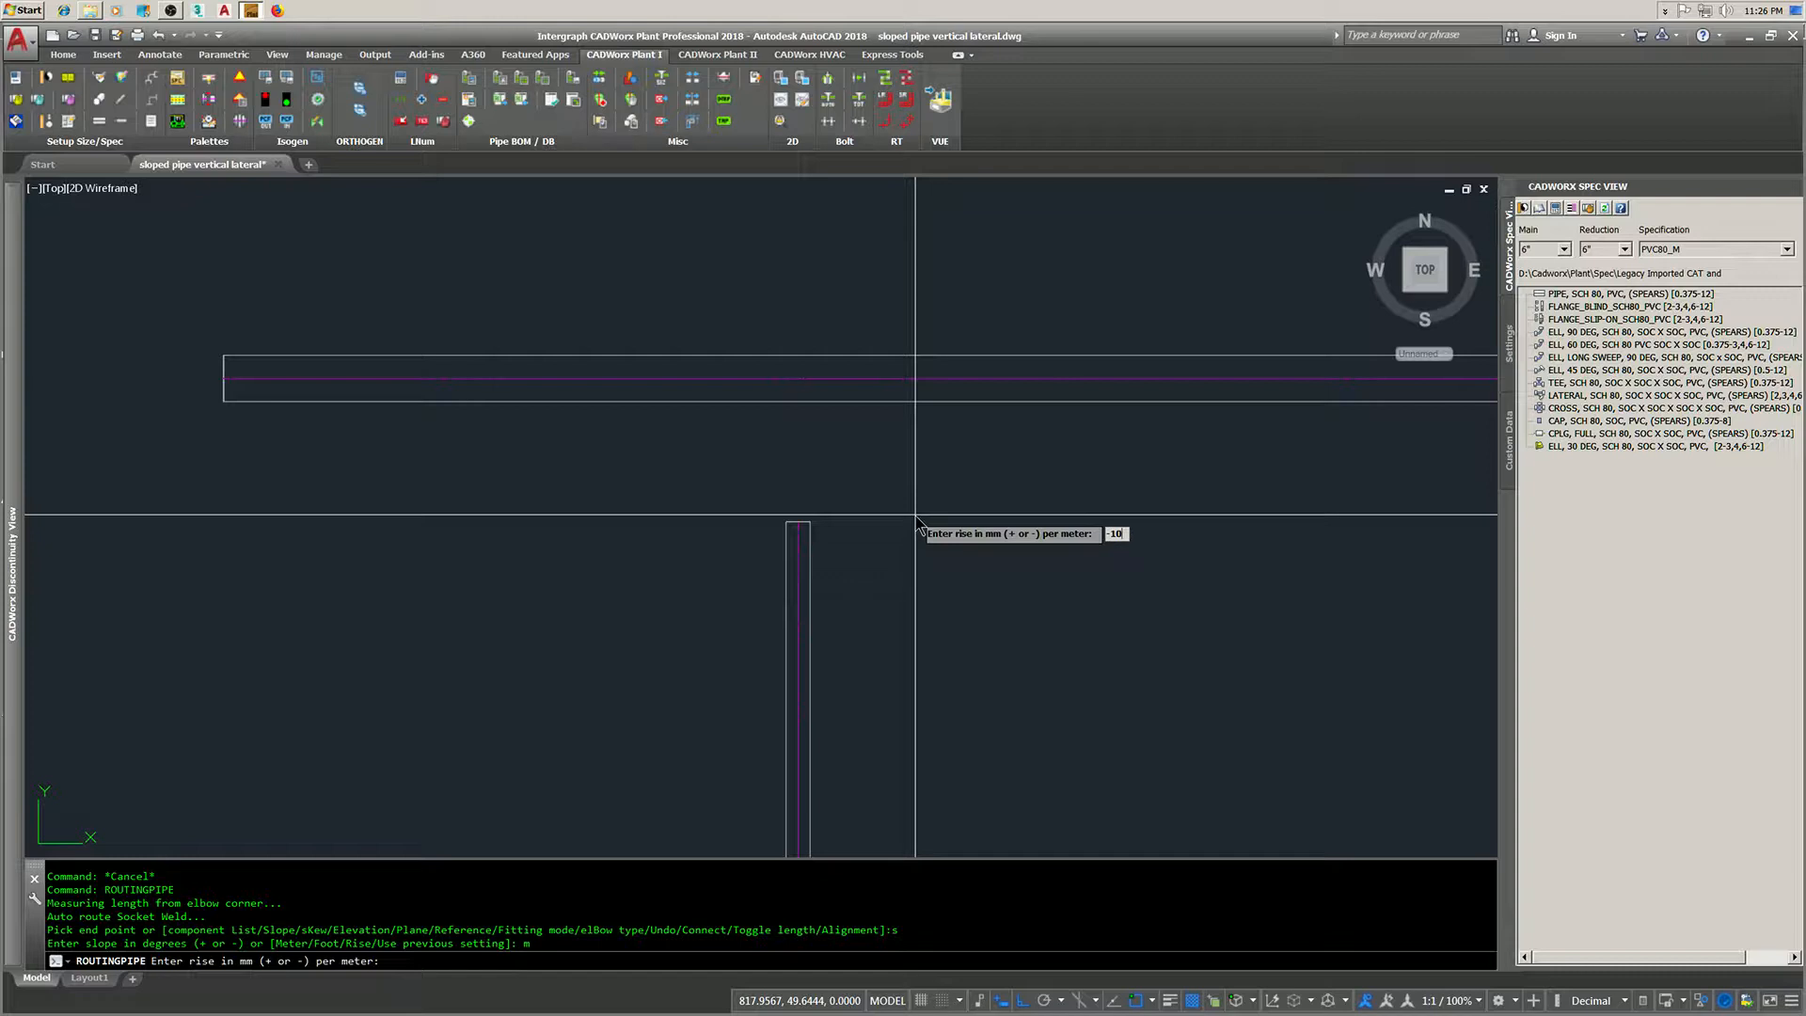
pyautogui.press('Return')
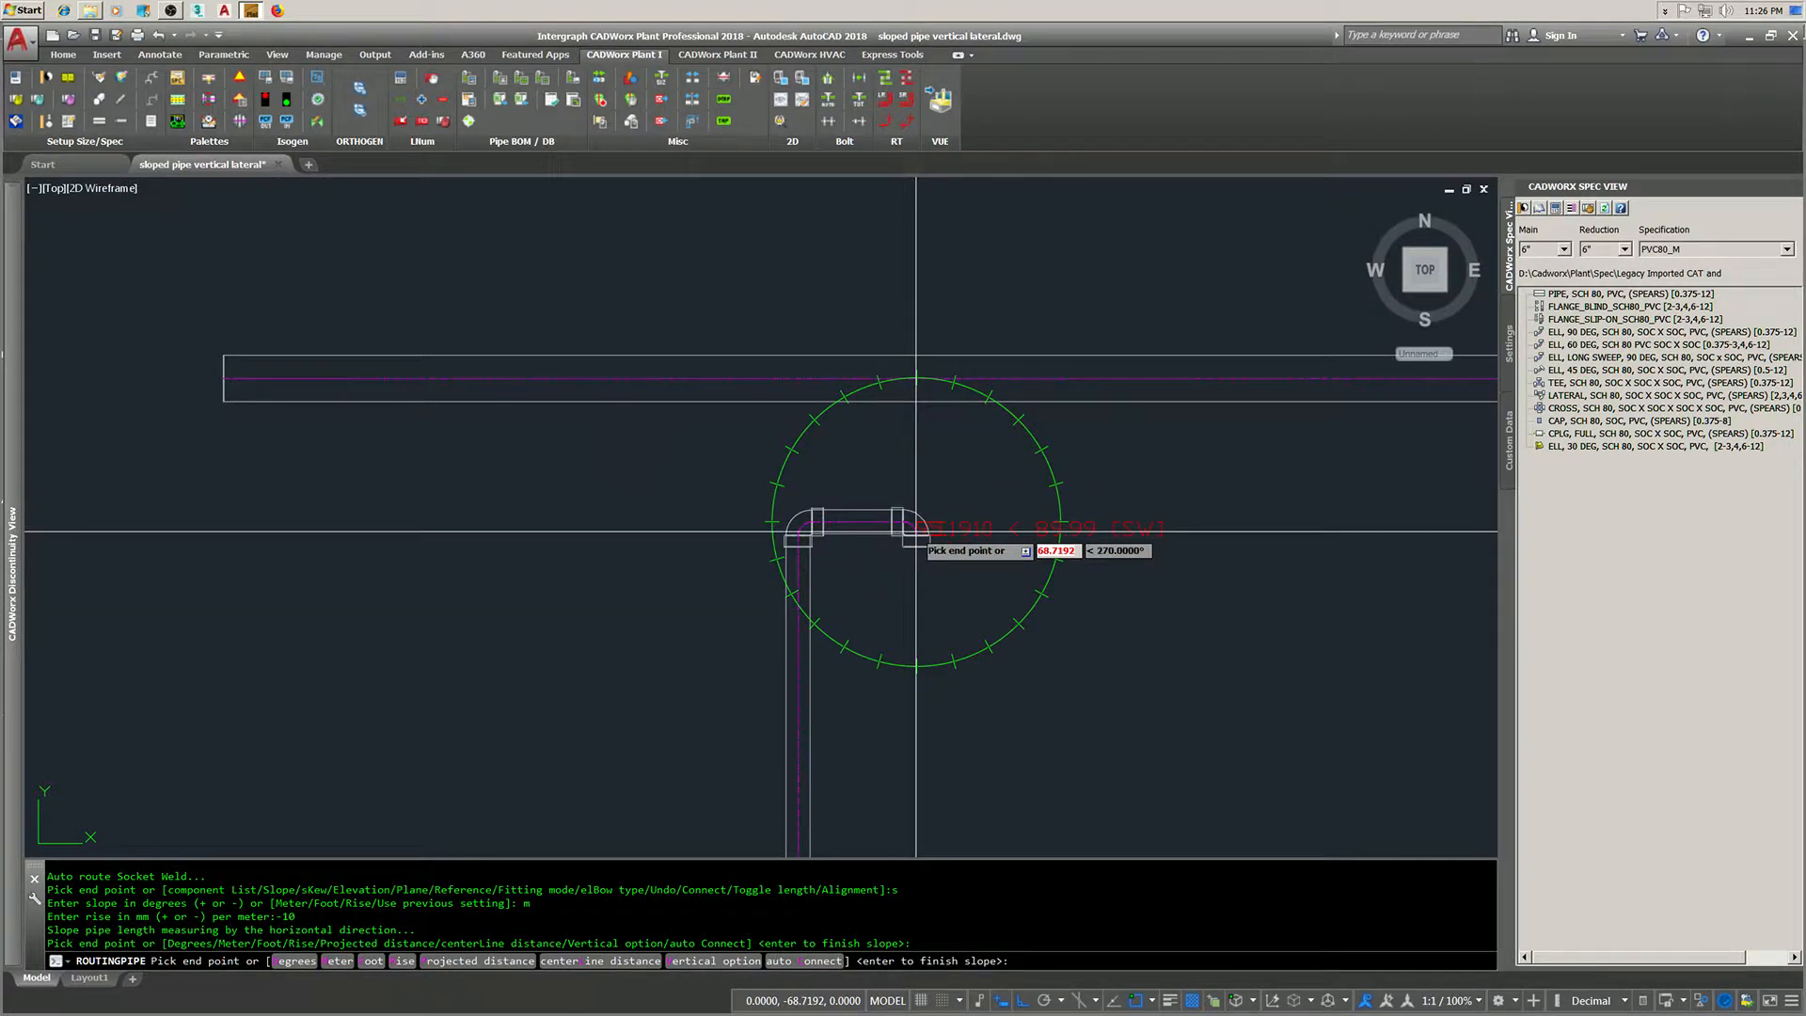
pyautogui.click(915, 532)
pyautogui.press('Return')
pyautogui.press('Return')
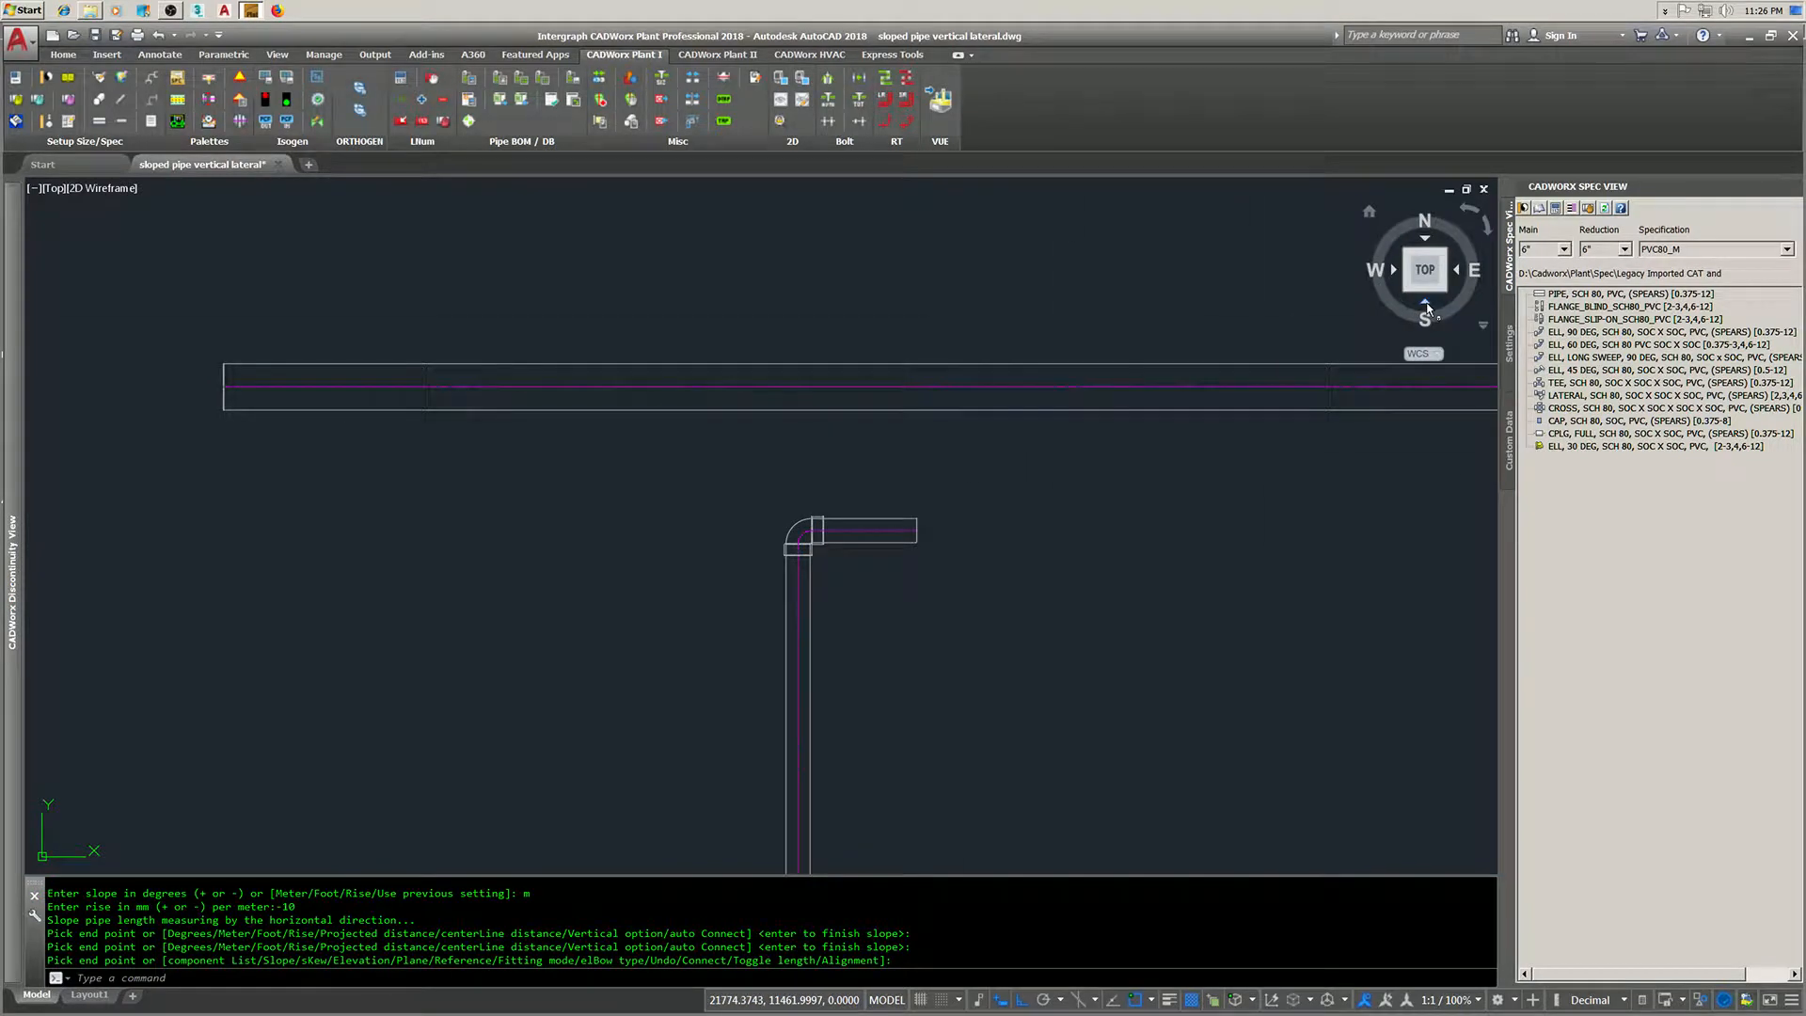
# - In the front view, route a pipe about 1364 mm long from the short pipe's east end, 45° downward to the header, using polar tracking
pyautogui.click(1427, 304)
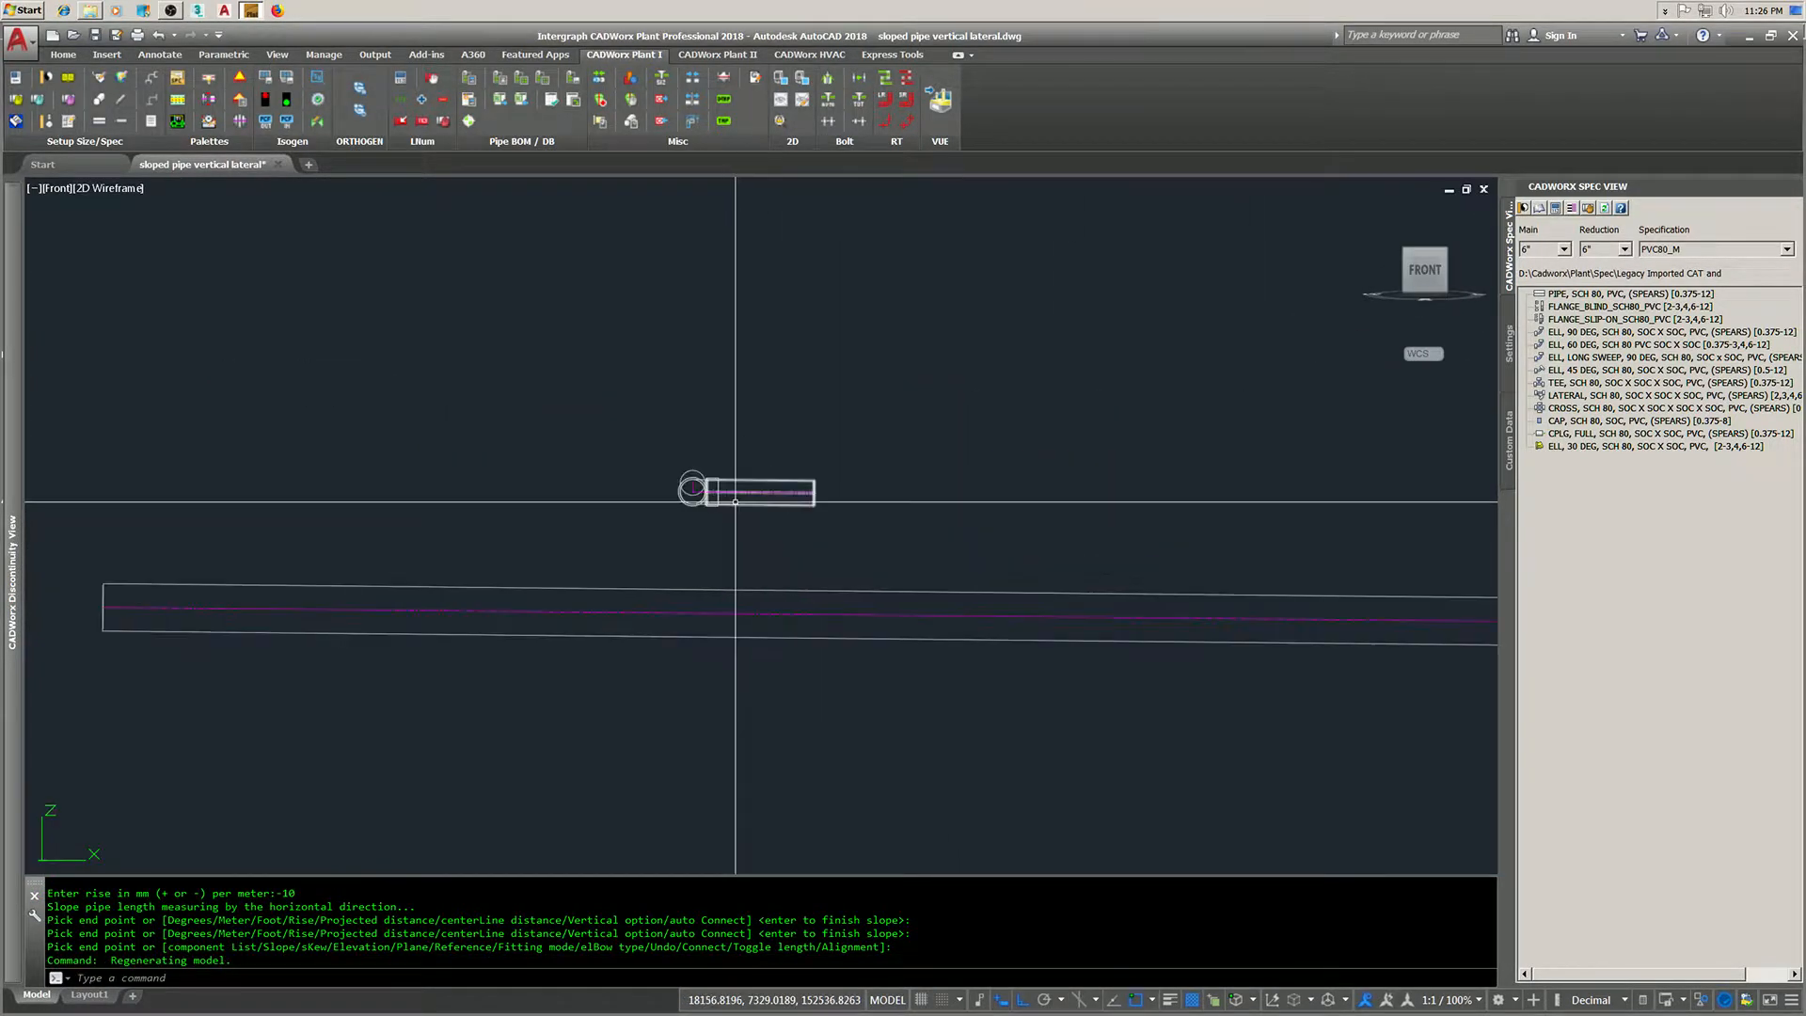
pyautogui.click(795, 493)
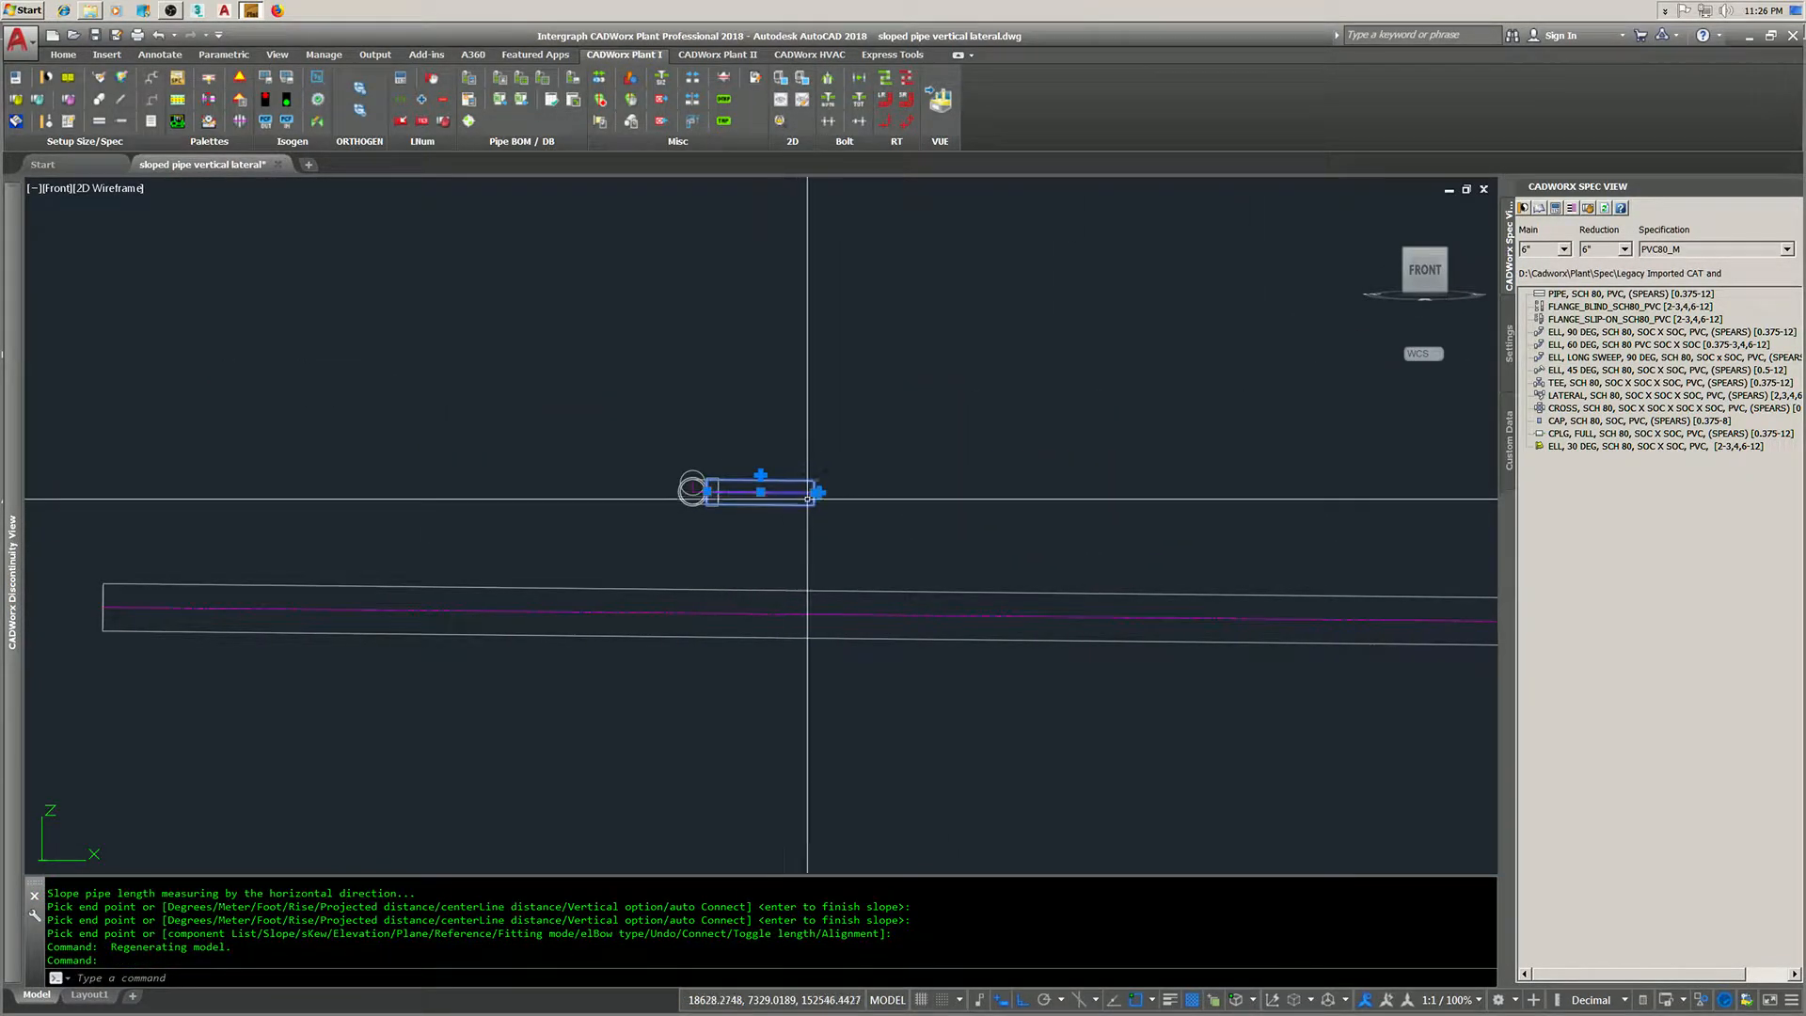
pyautogui.click(820, 492)
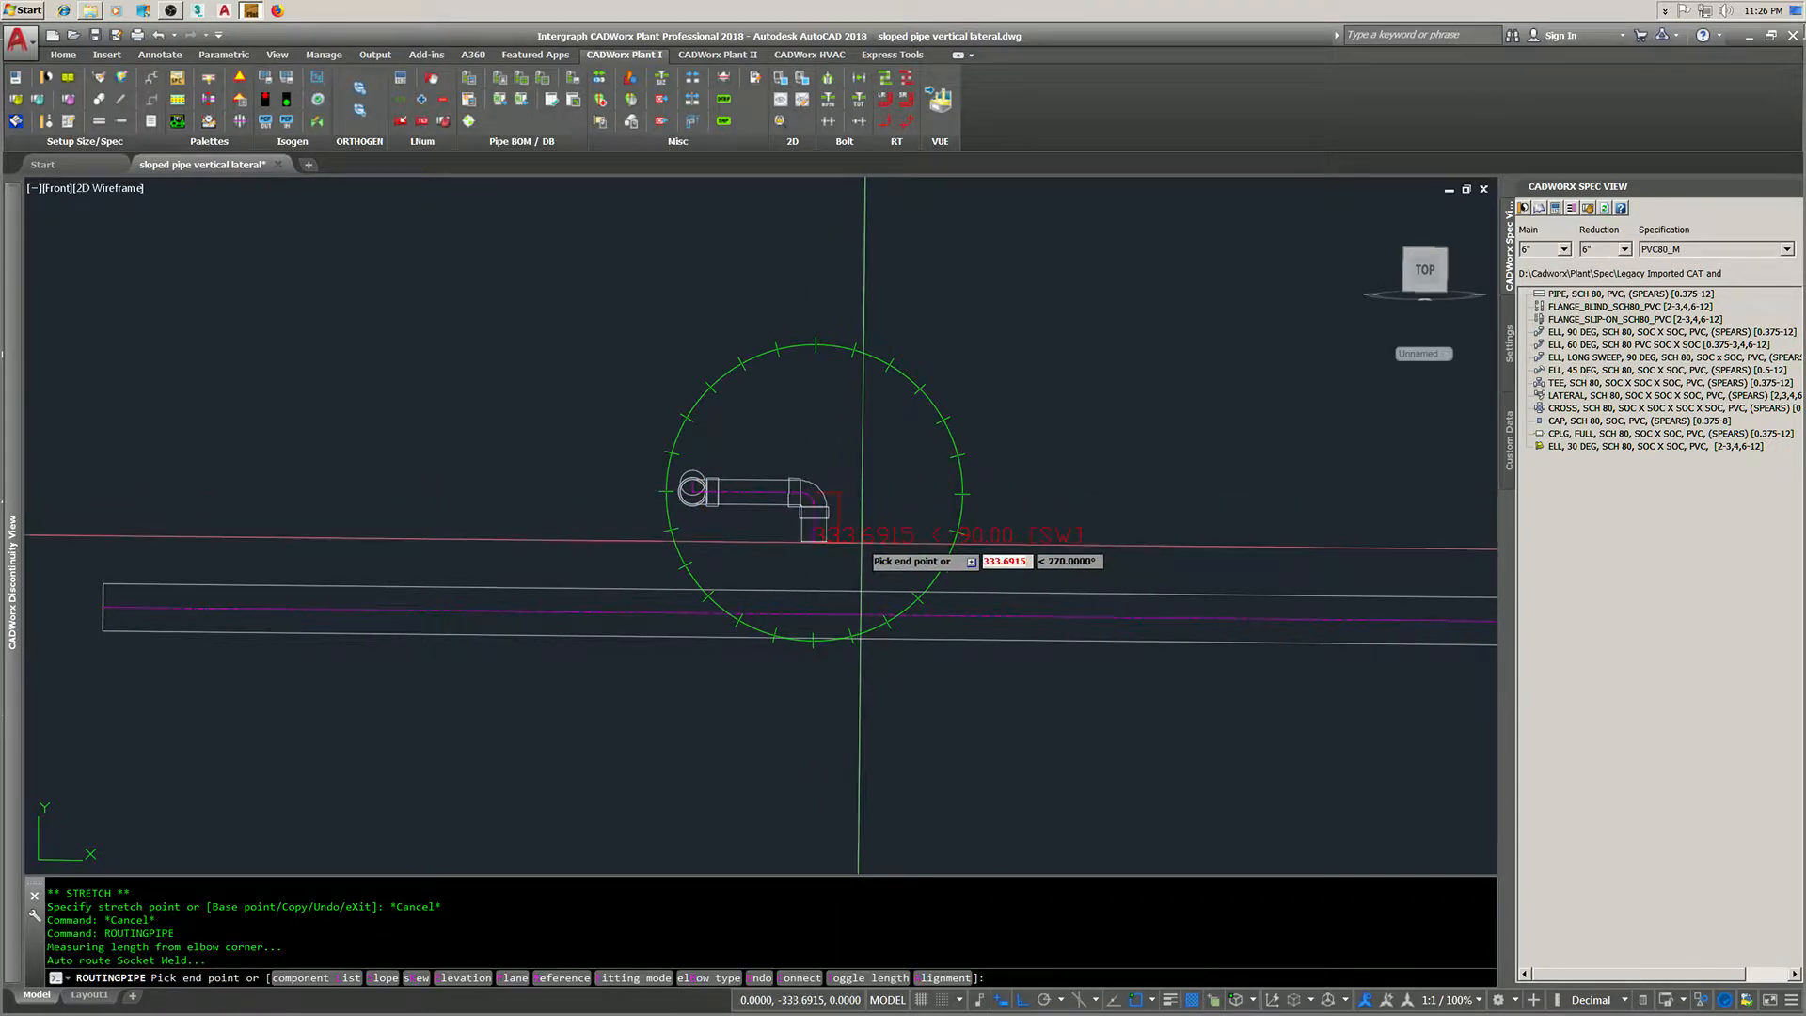
pyautogui.press('F10')
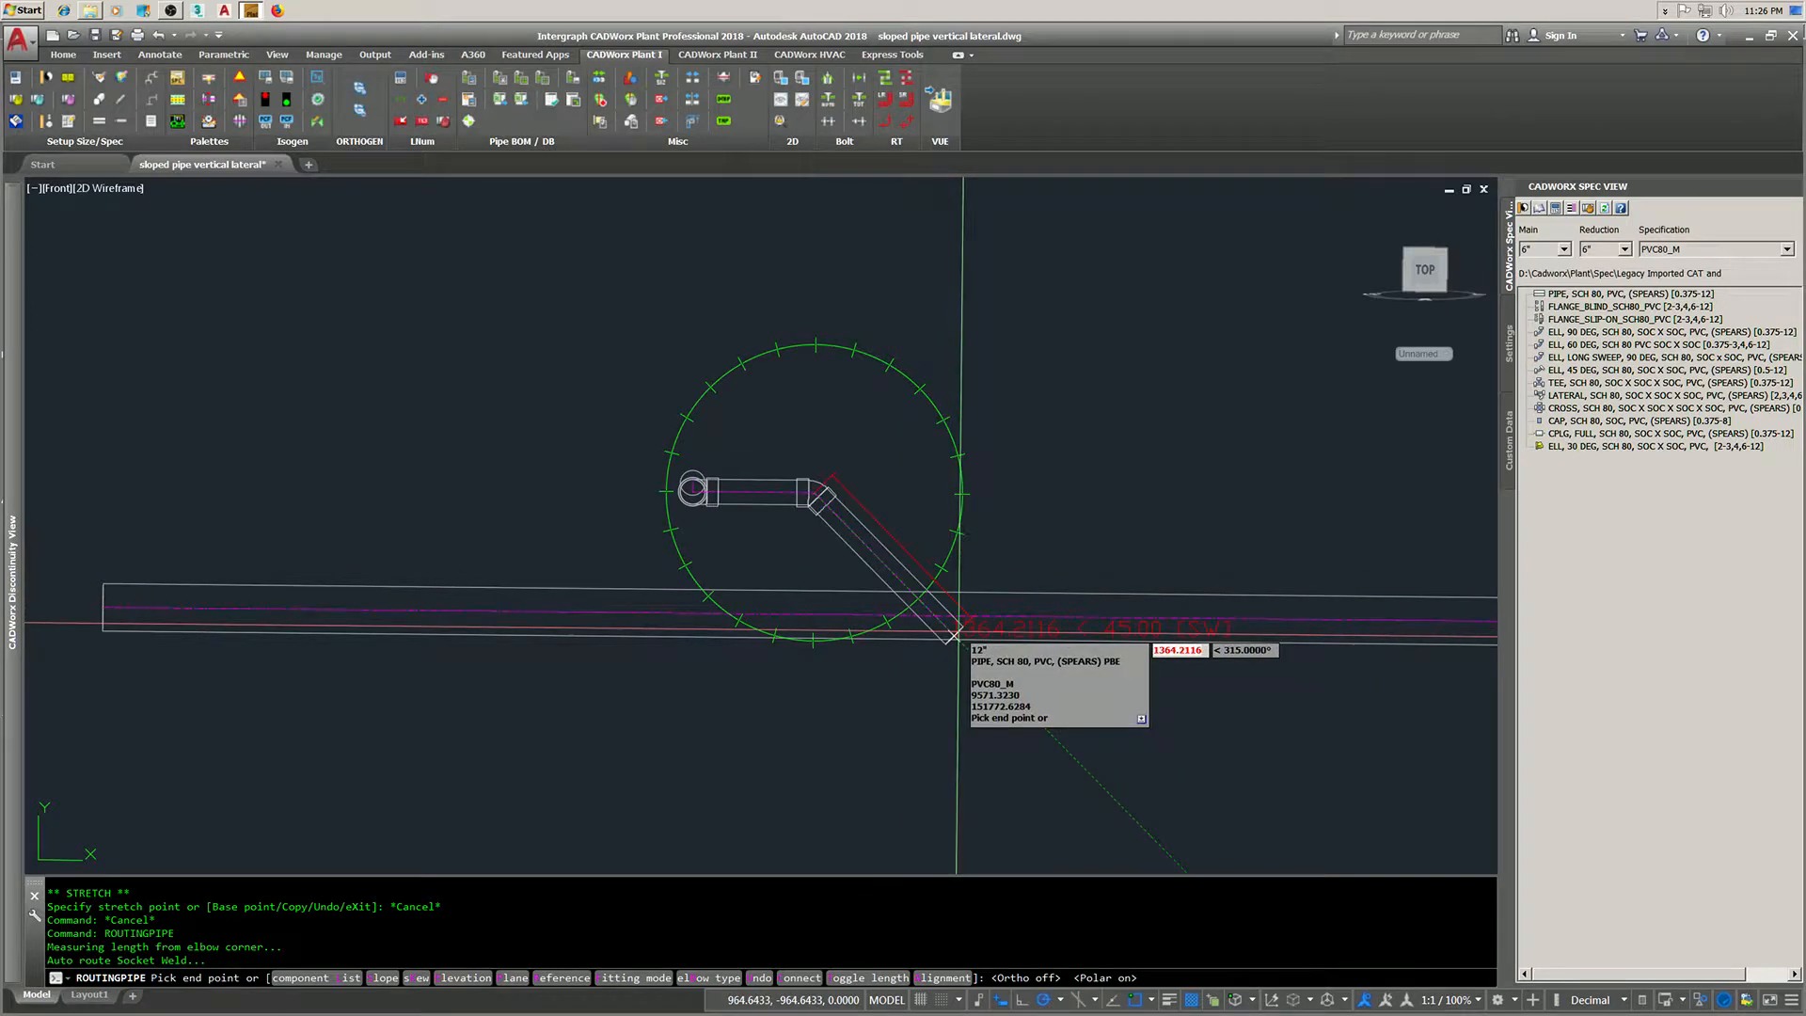
pyautogui.click(953, 637)
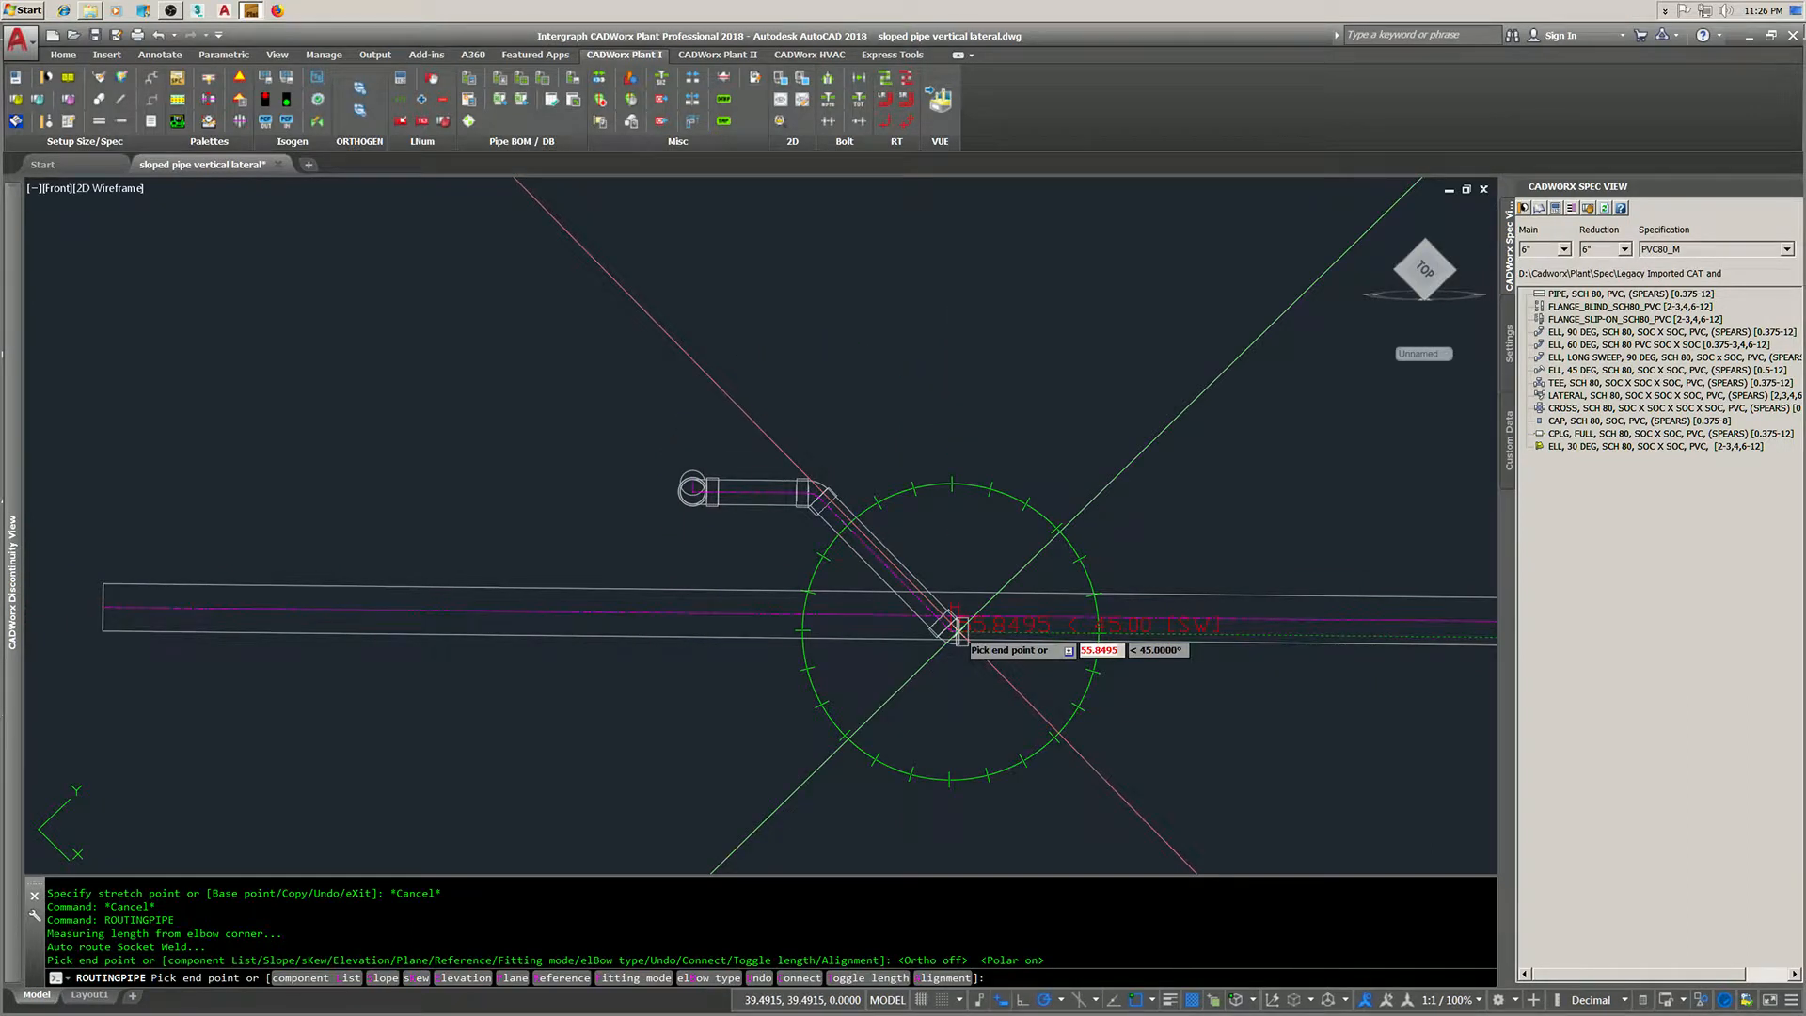
pyautogui.press('Return')
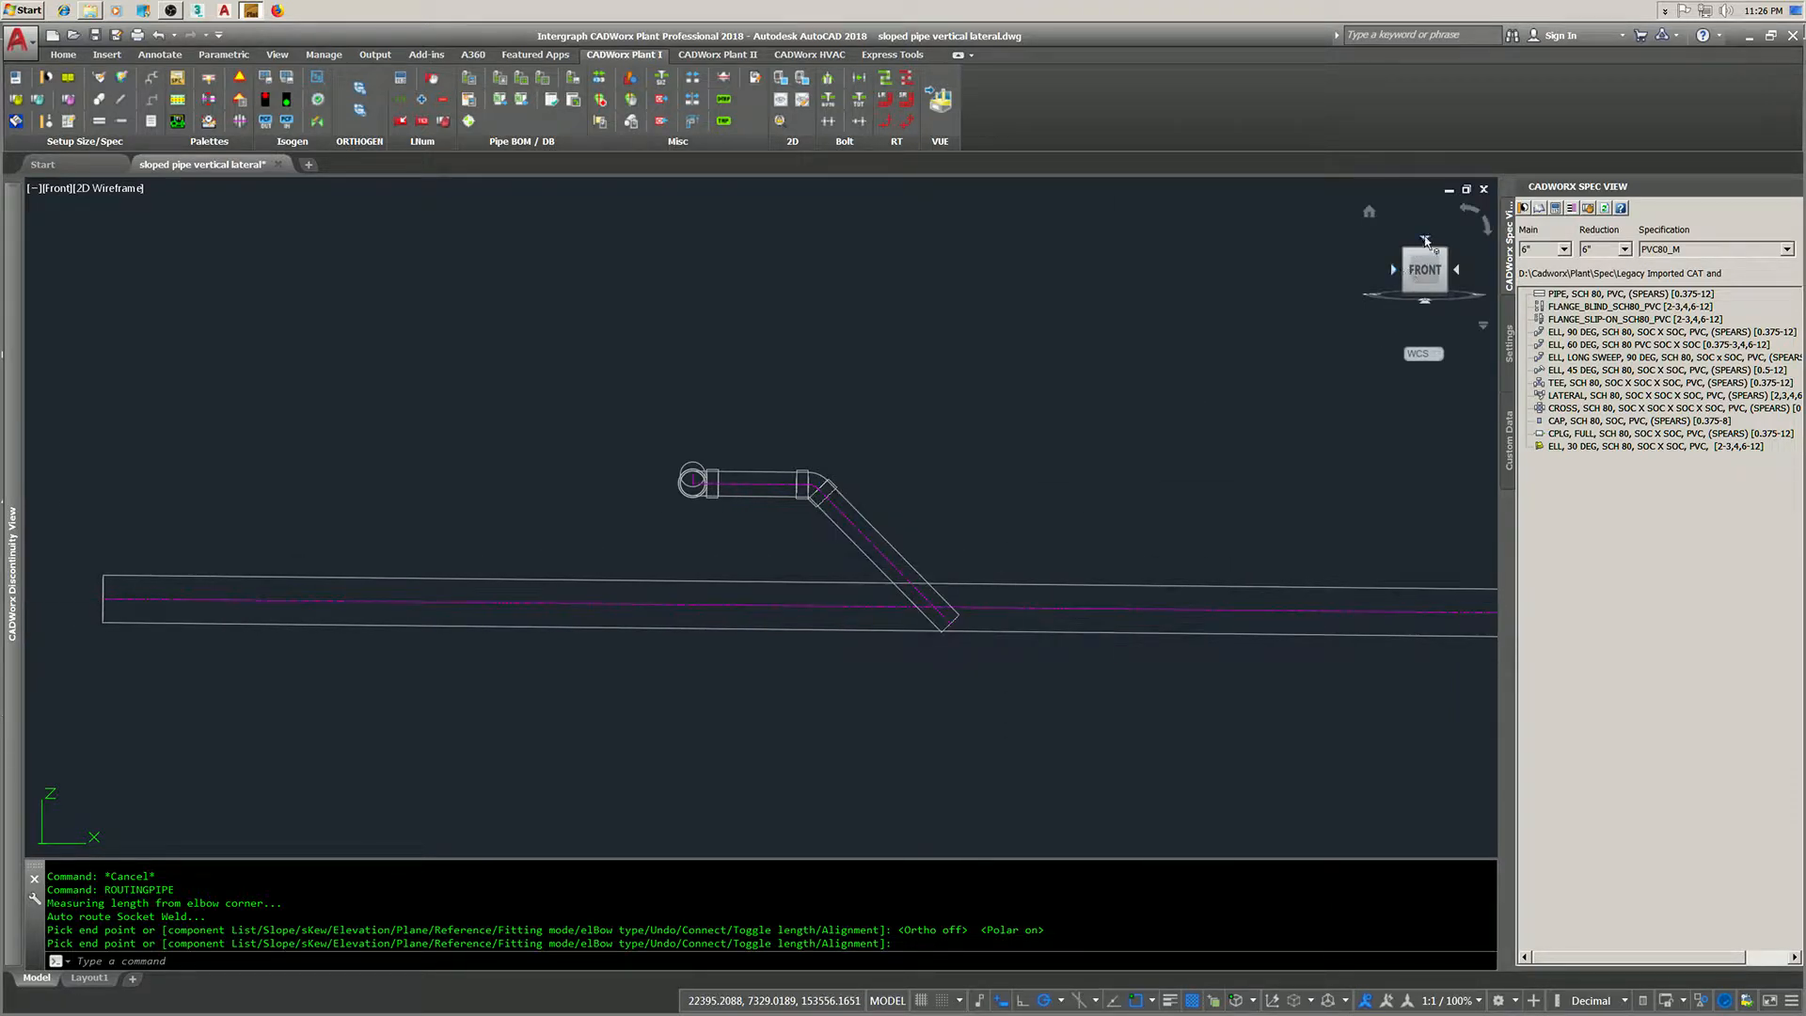
# - In the top view, shorten the short east-west pipe by stretching its east end towards the 90° elbow
pyautogui.click(1425, 241)
pyautogui.scroll(5, 717, 371)
pyautogui.moveTo(717, 371); pyautogui.dragTo(767, 399, button='middle')
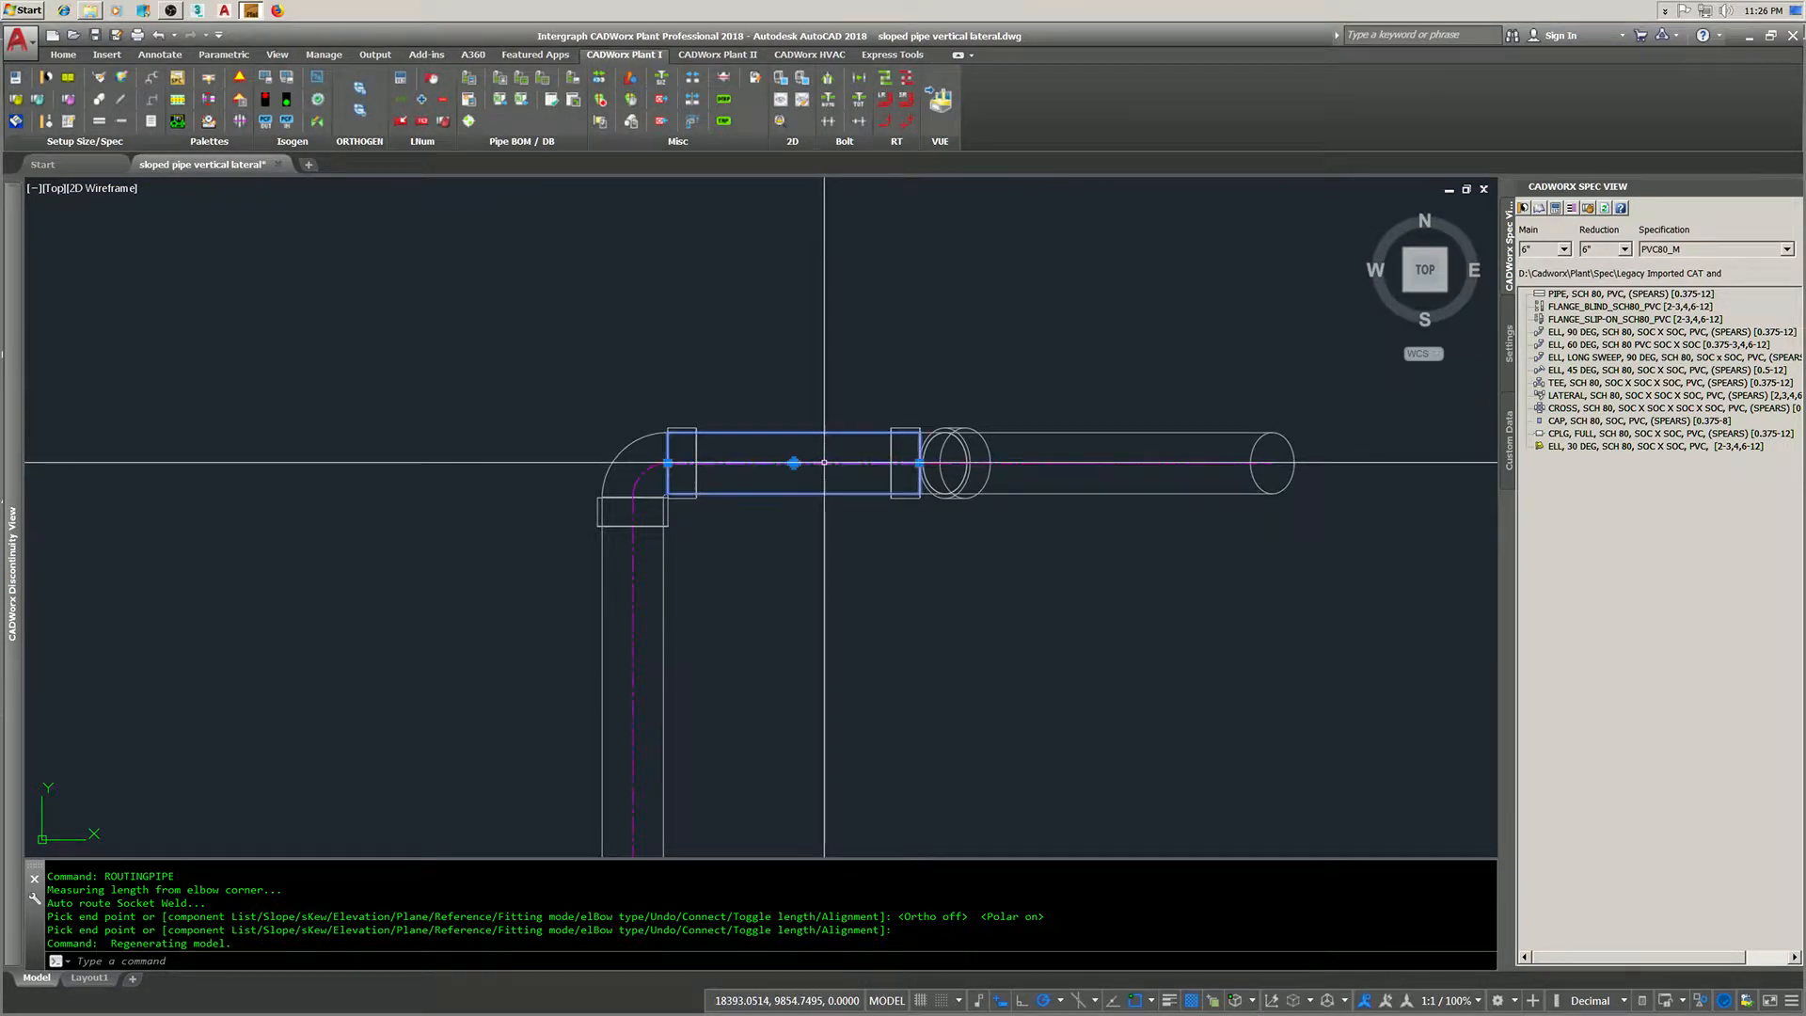
pyautogui.click(921, 463)
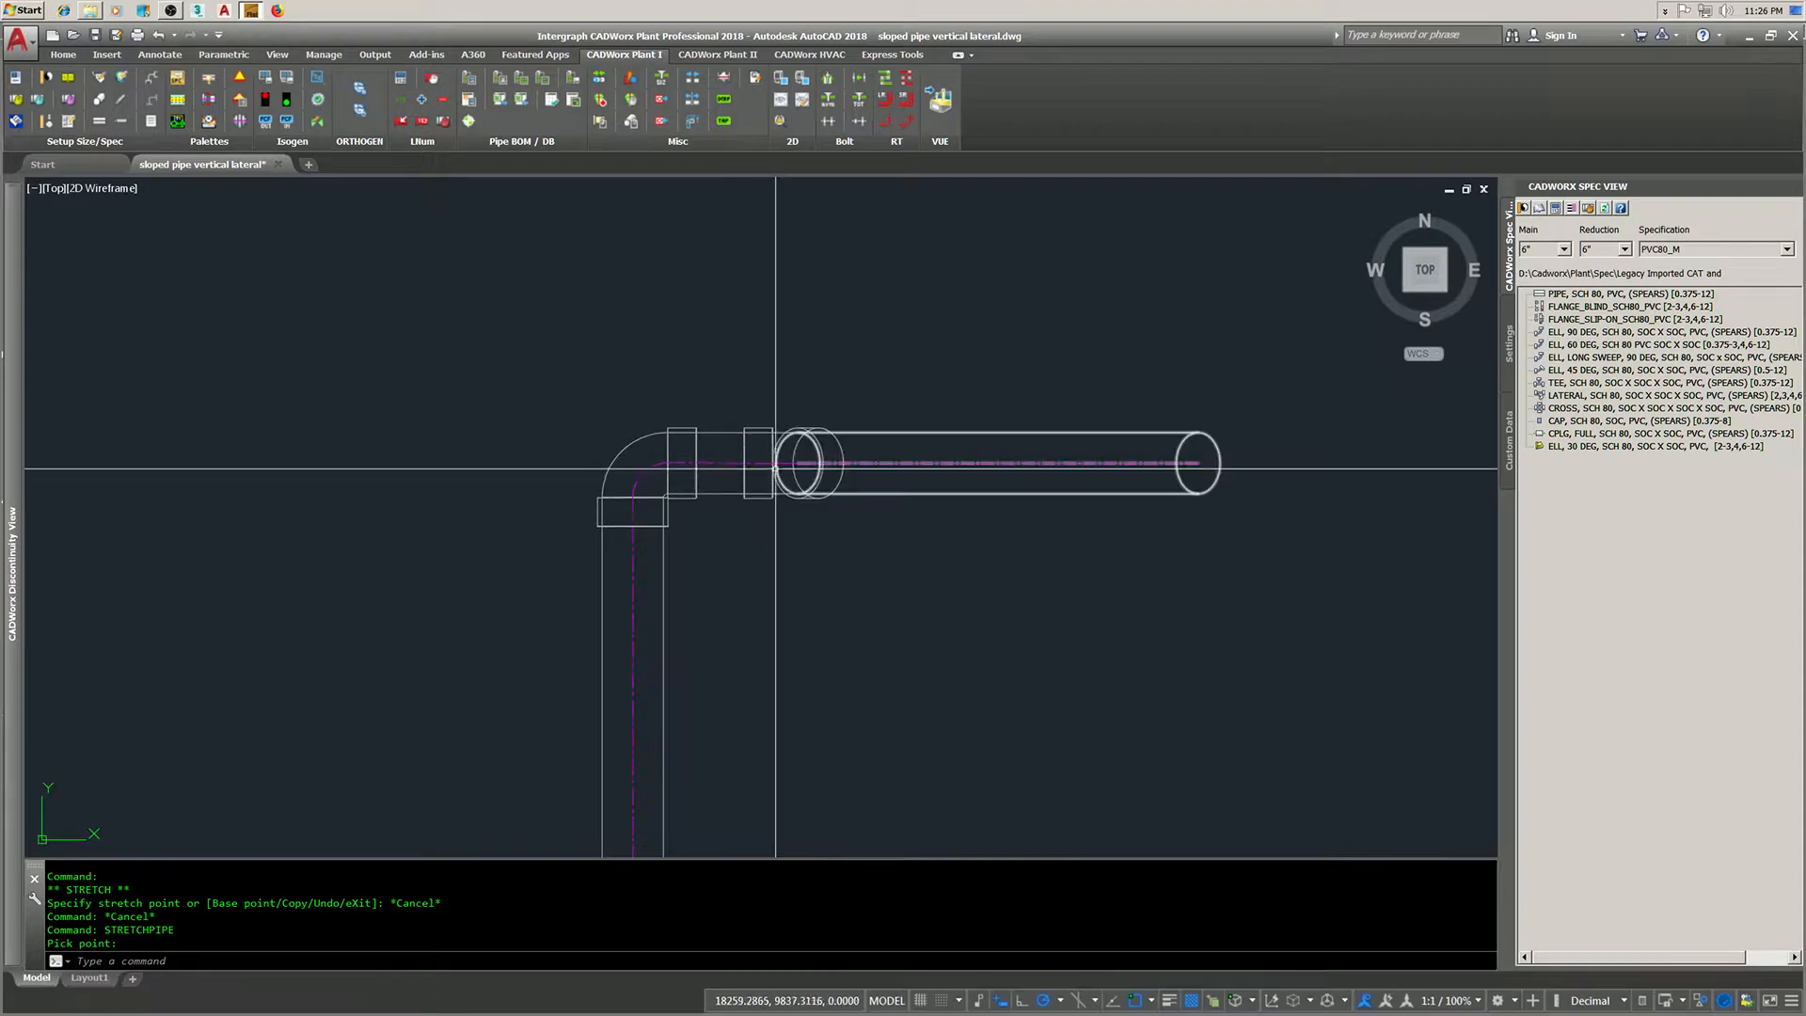
pyautogui.click(744, 464)
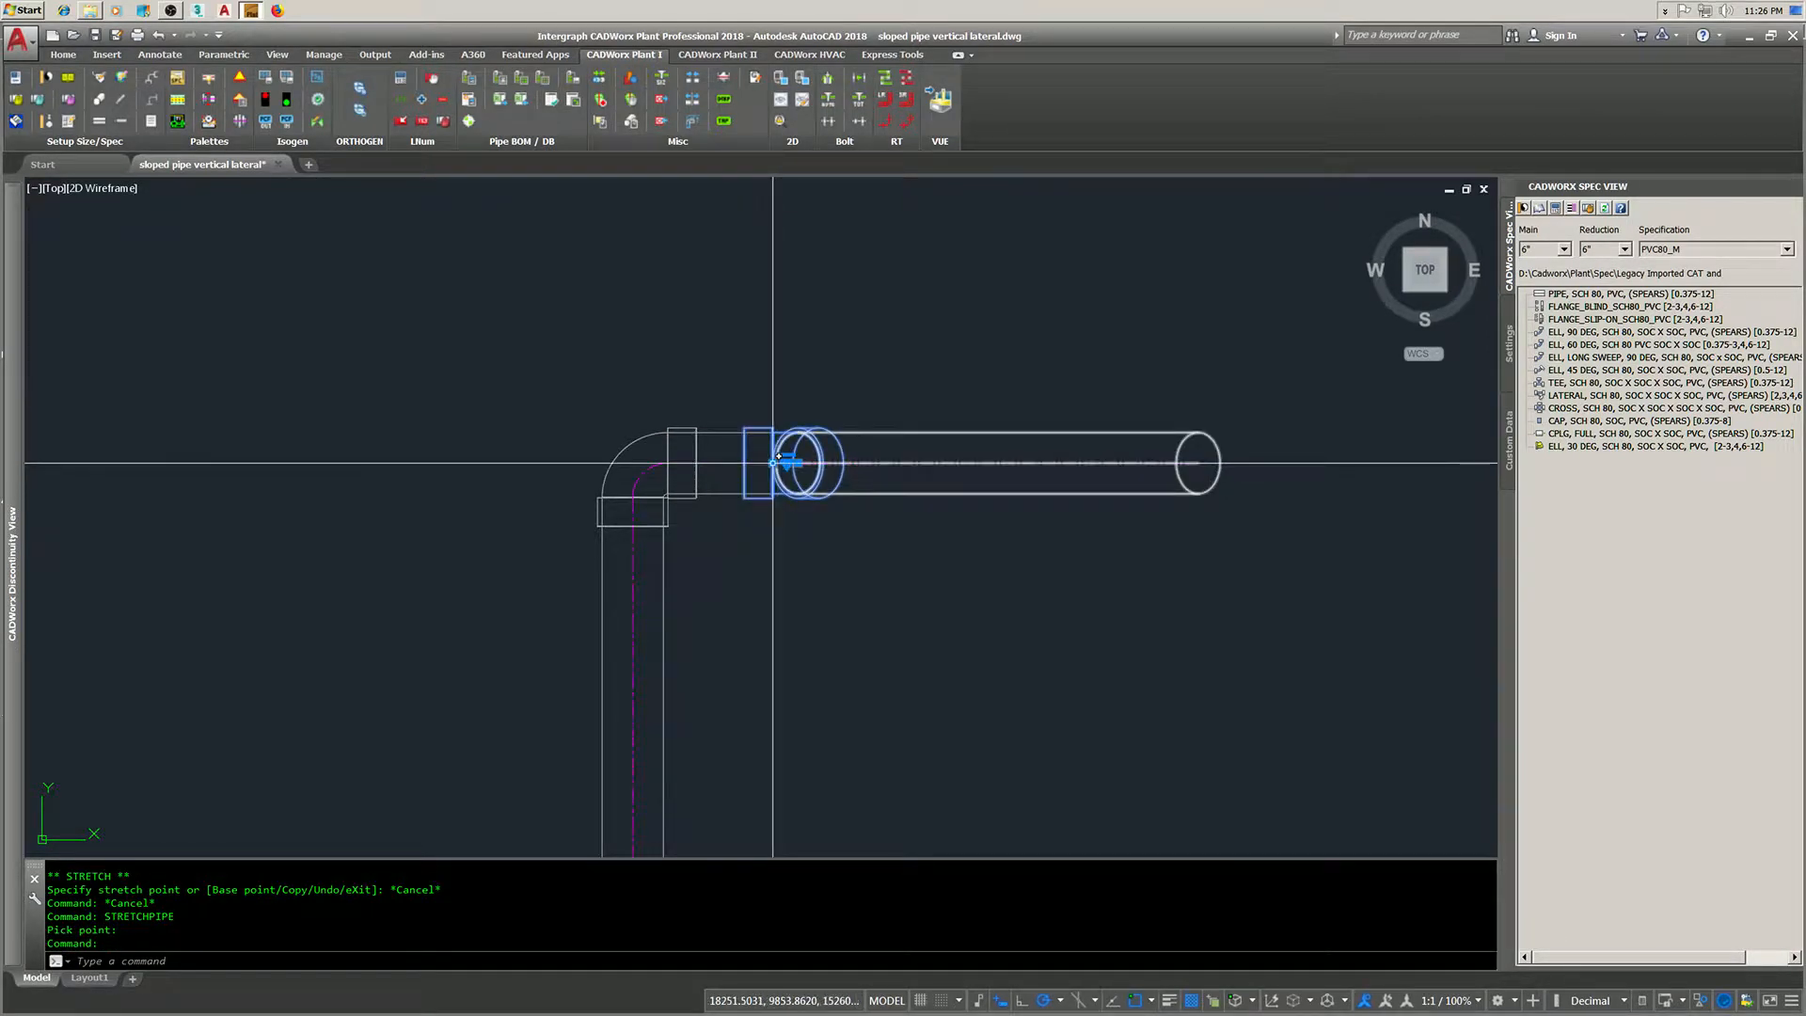
pyautogui.click(778, 464)
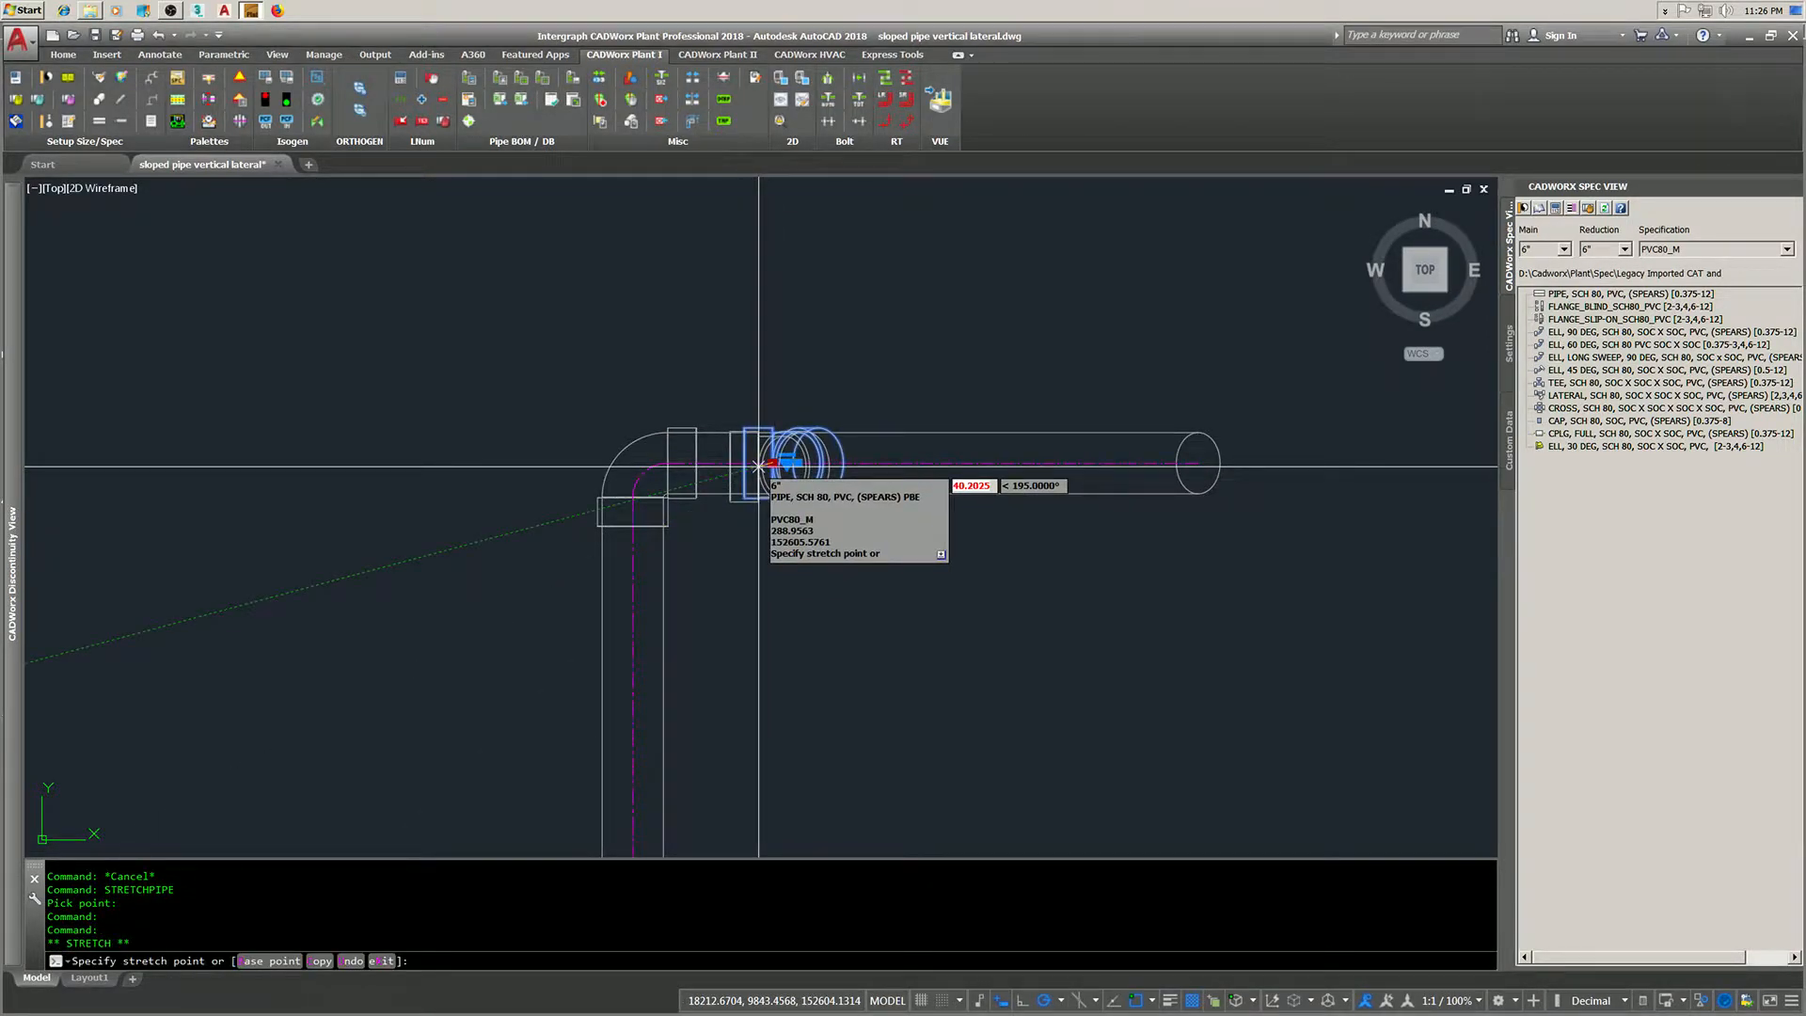
pyautogui.press('Escape')
pyautogui.press('Escape')
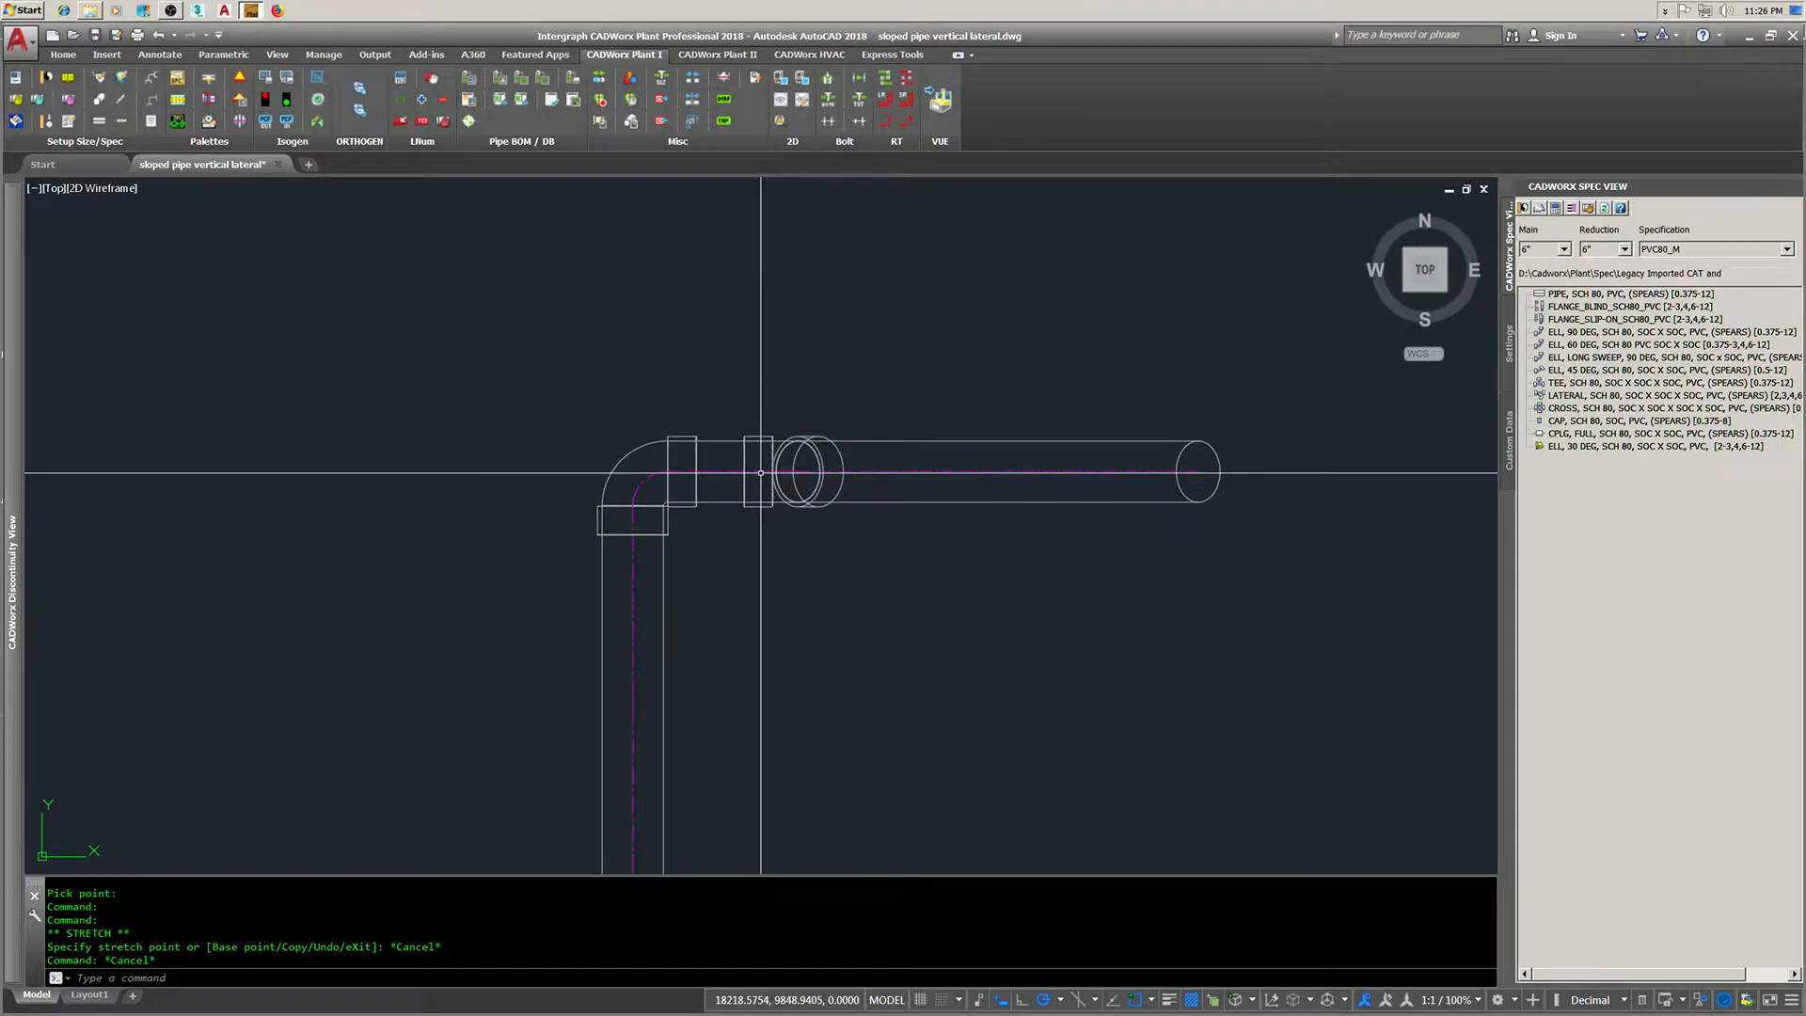
# - Shorten the short east-west pipe further to about 248 mm, and return to the isometric home view
pyautogui.click(773, 472)
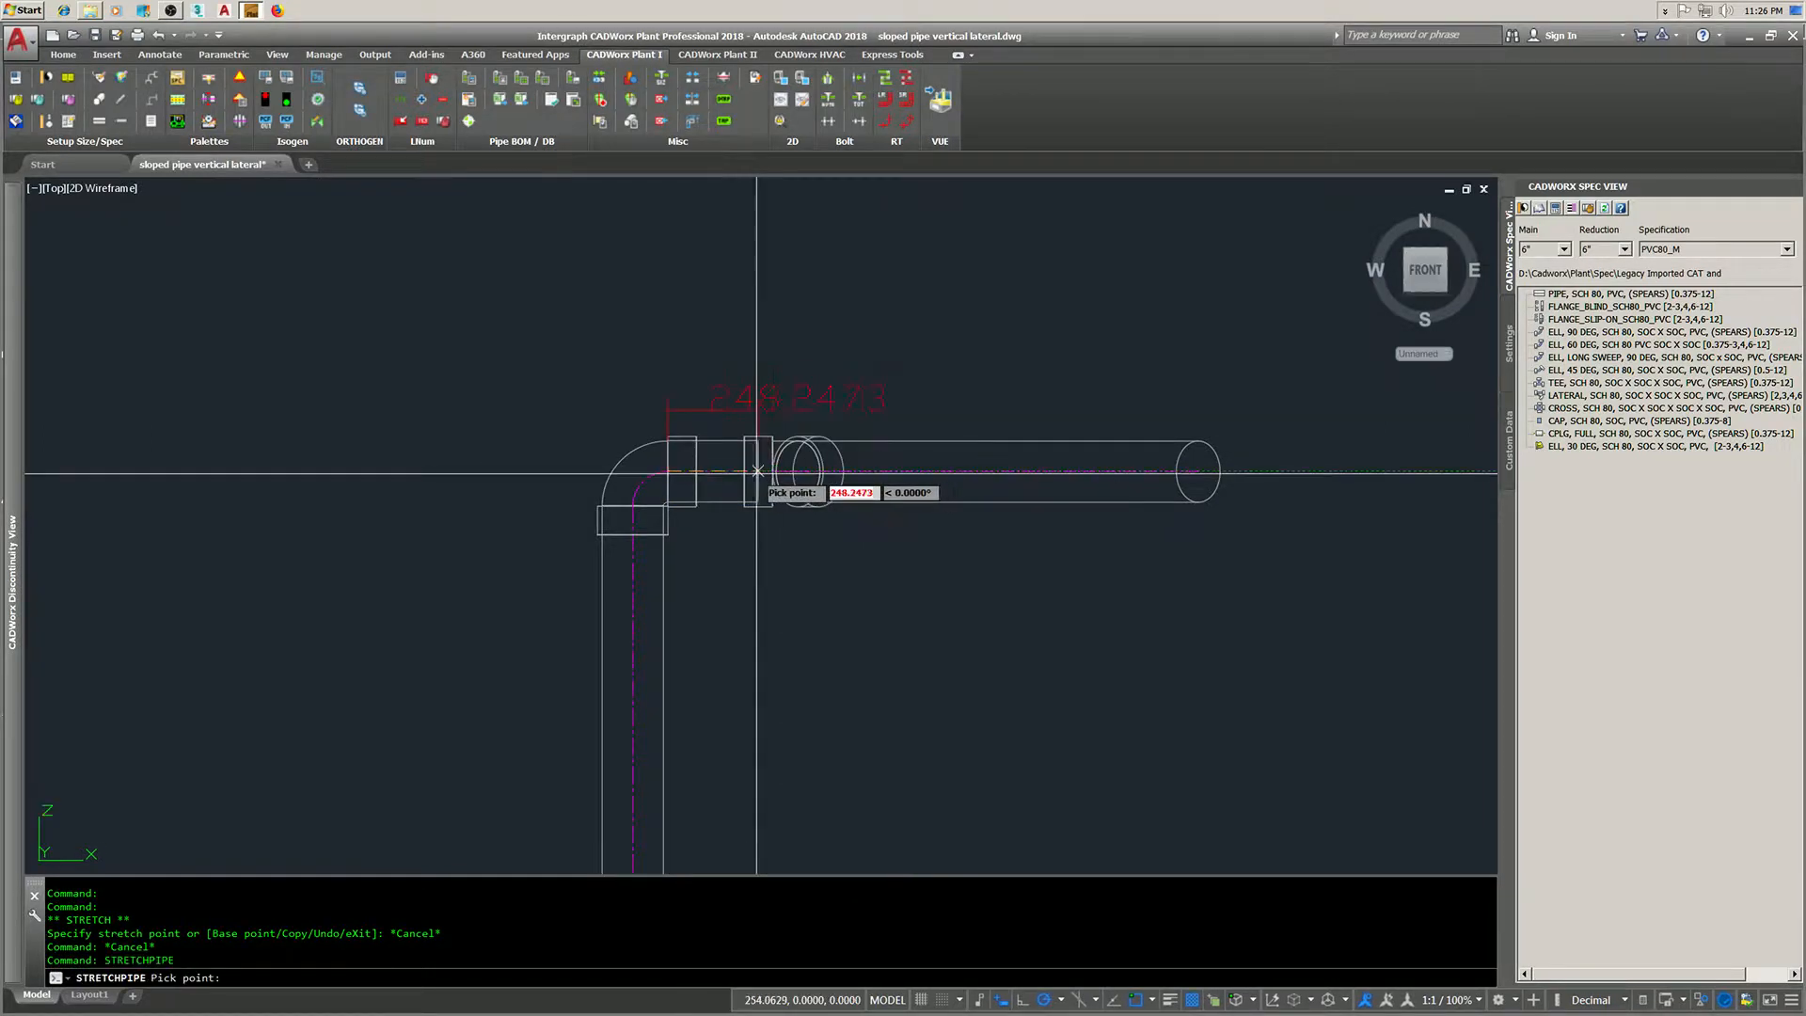
pyautogui.click(754, 471)
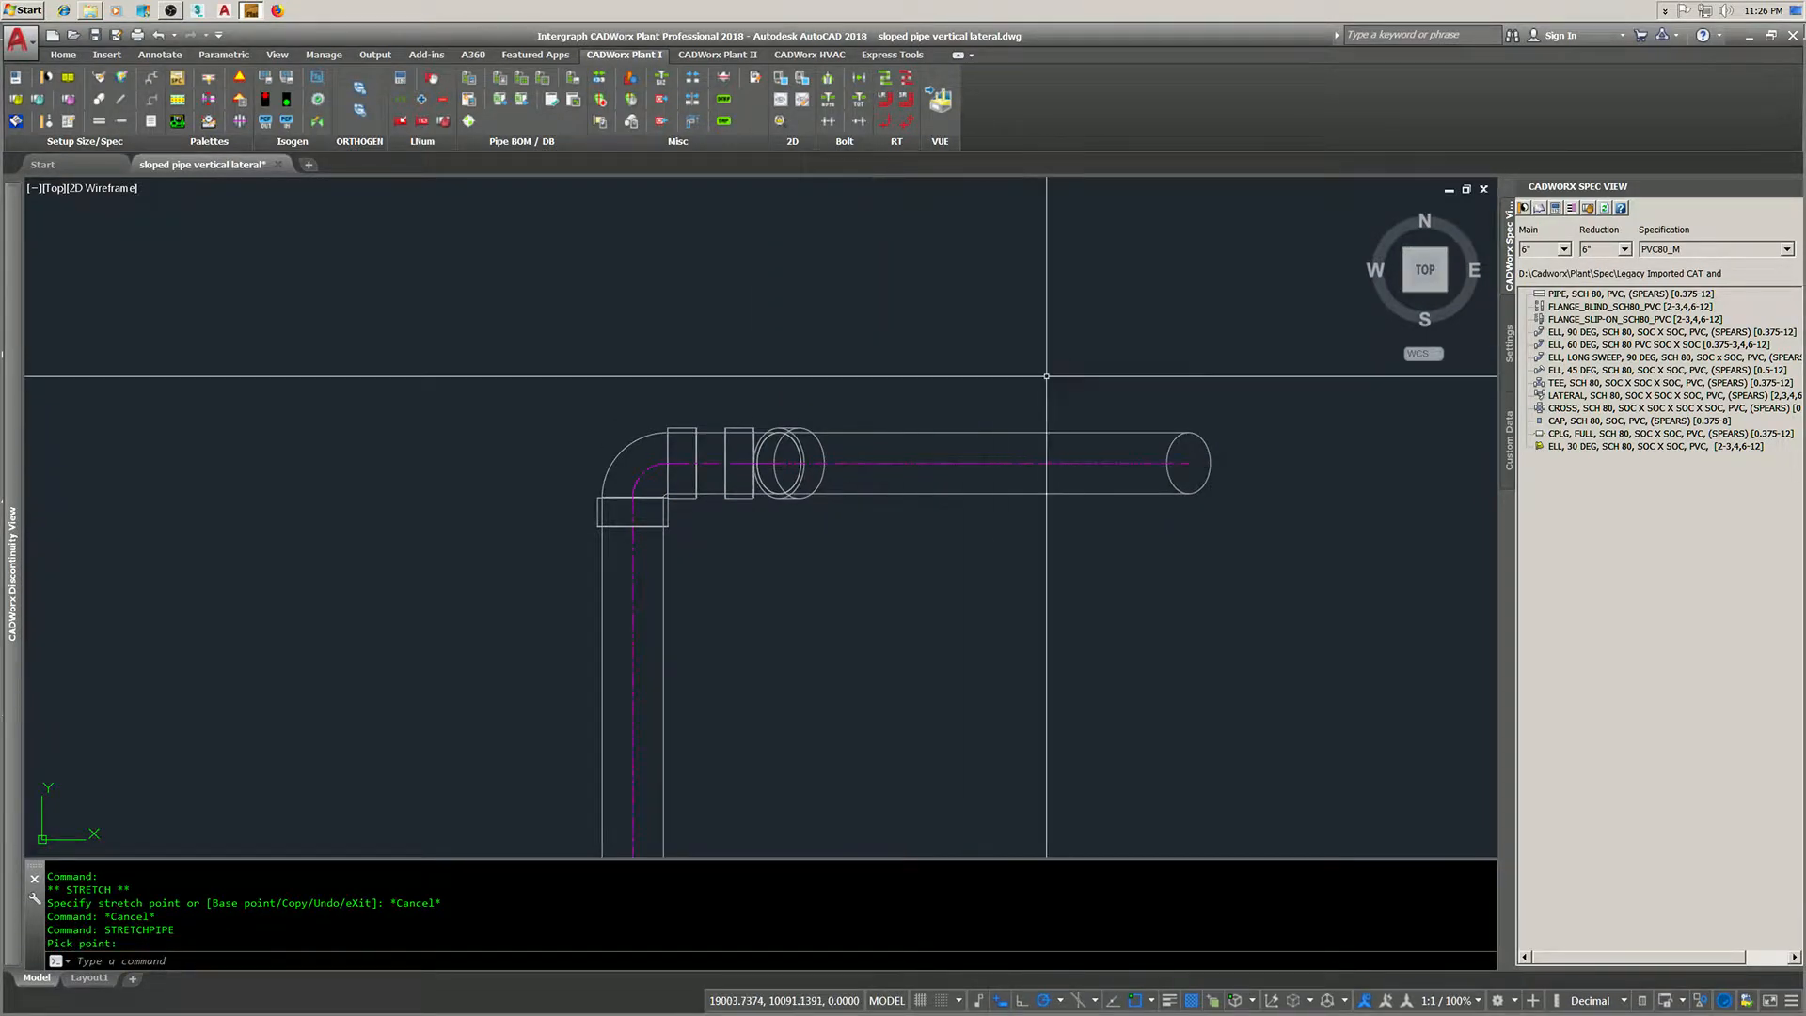
pyautogui.scroll(-4, 1167, 321)
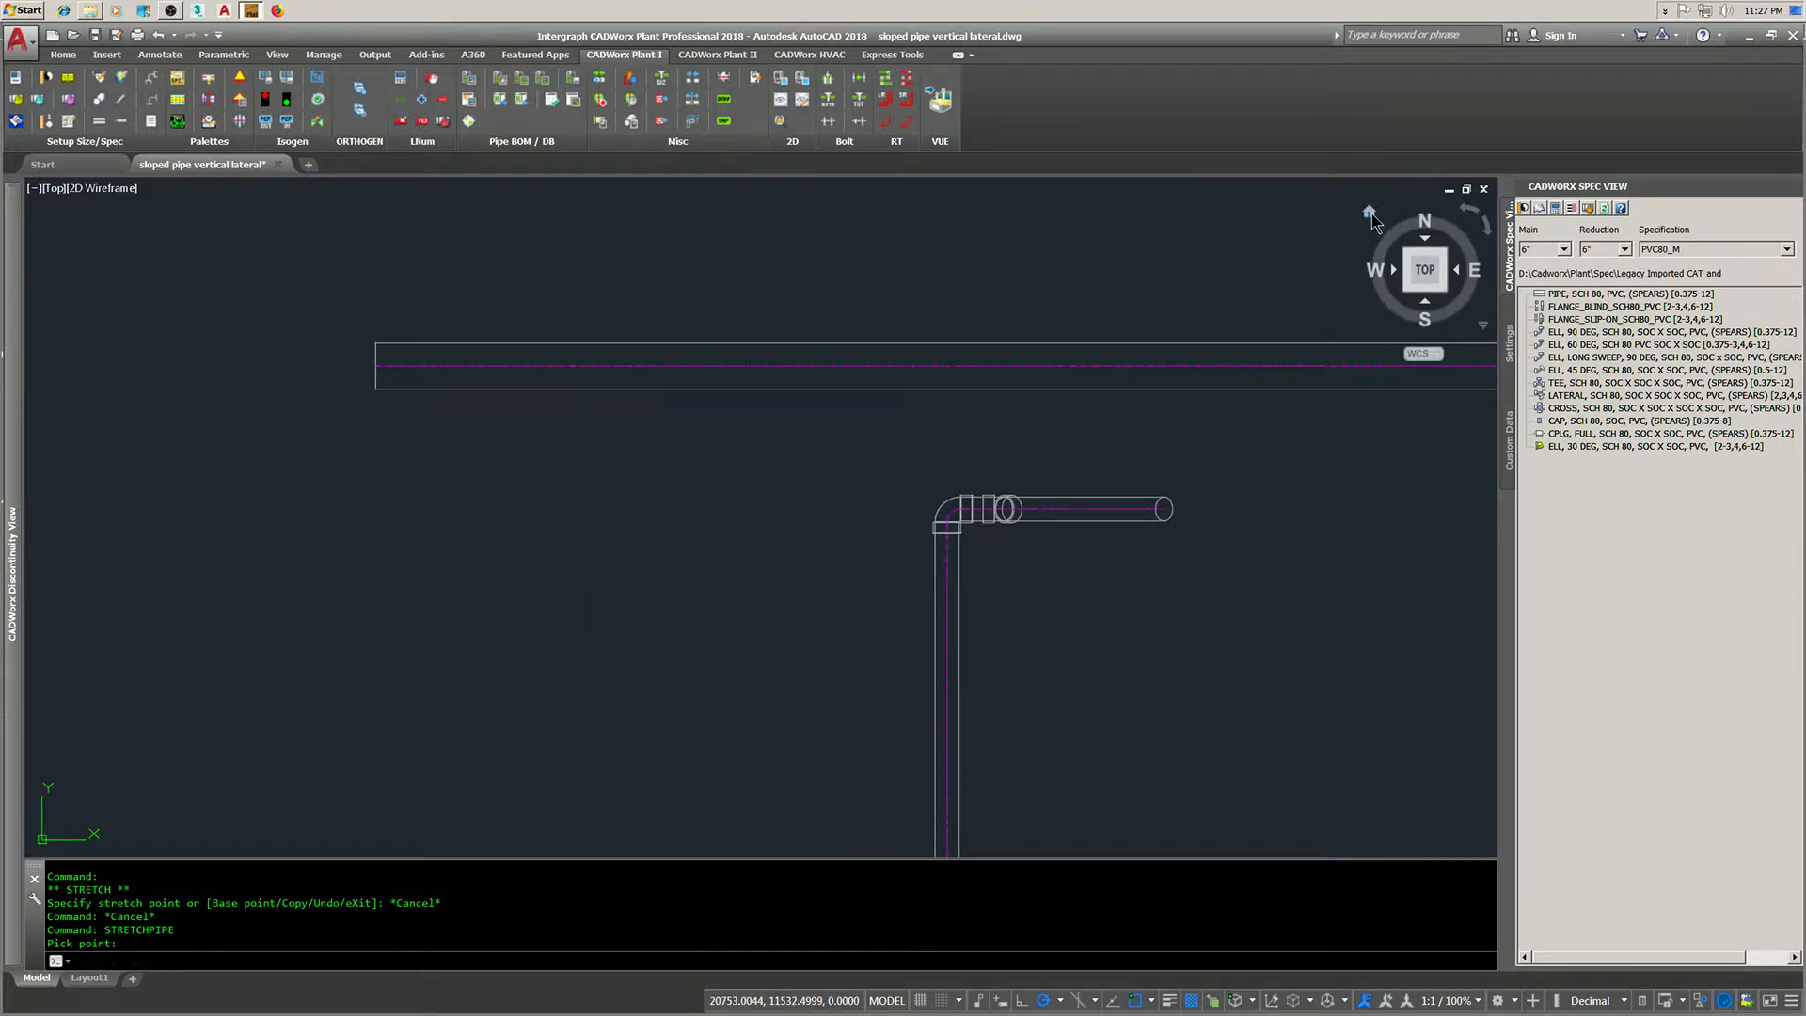
pyautogui.click(1370, 214)
pyautogui.scroll(2, 631, 505)
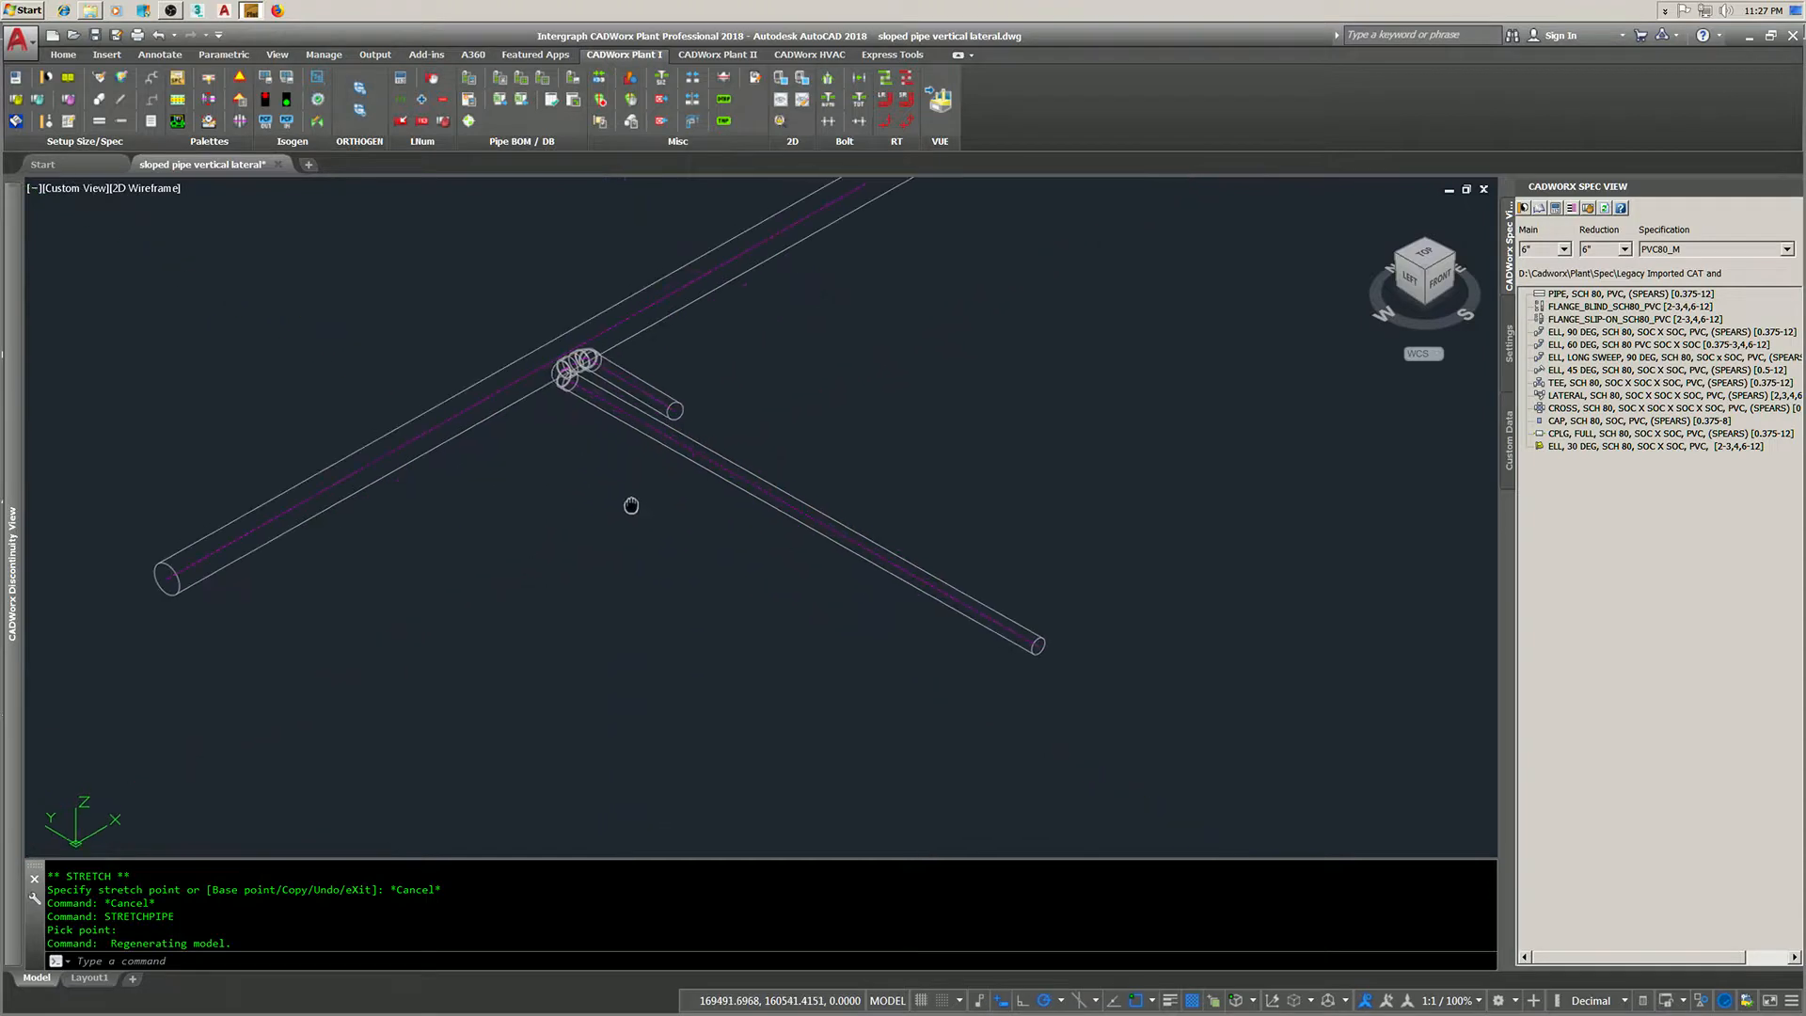
pyautogui.moveTo(631, 506); pyautogui.dragTo(701, 527, button='middle')
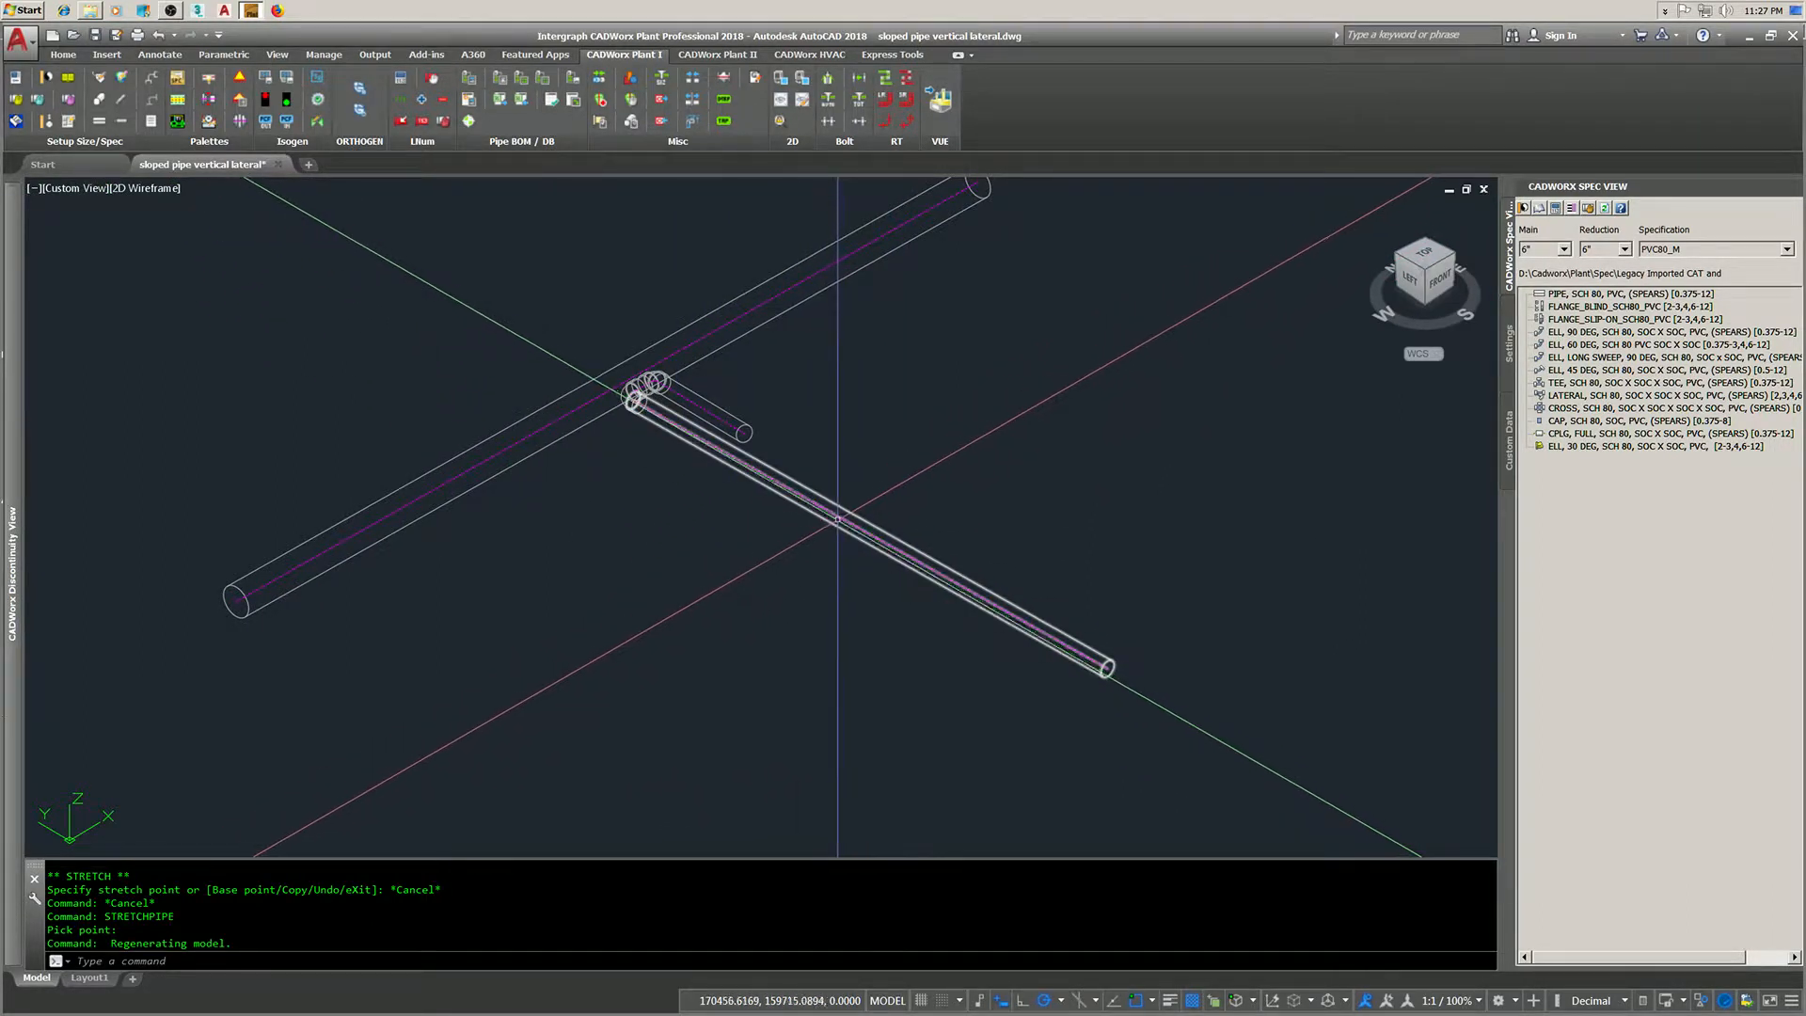
# - Define a three-point UCS with its origin at the branch pipe's north end, X along its sloped centreline southward, and Y vertically upward
pyautogui.rightClick(74, 798)
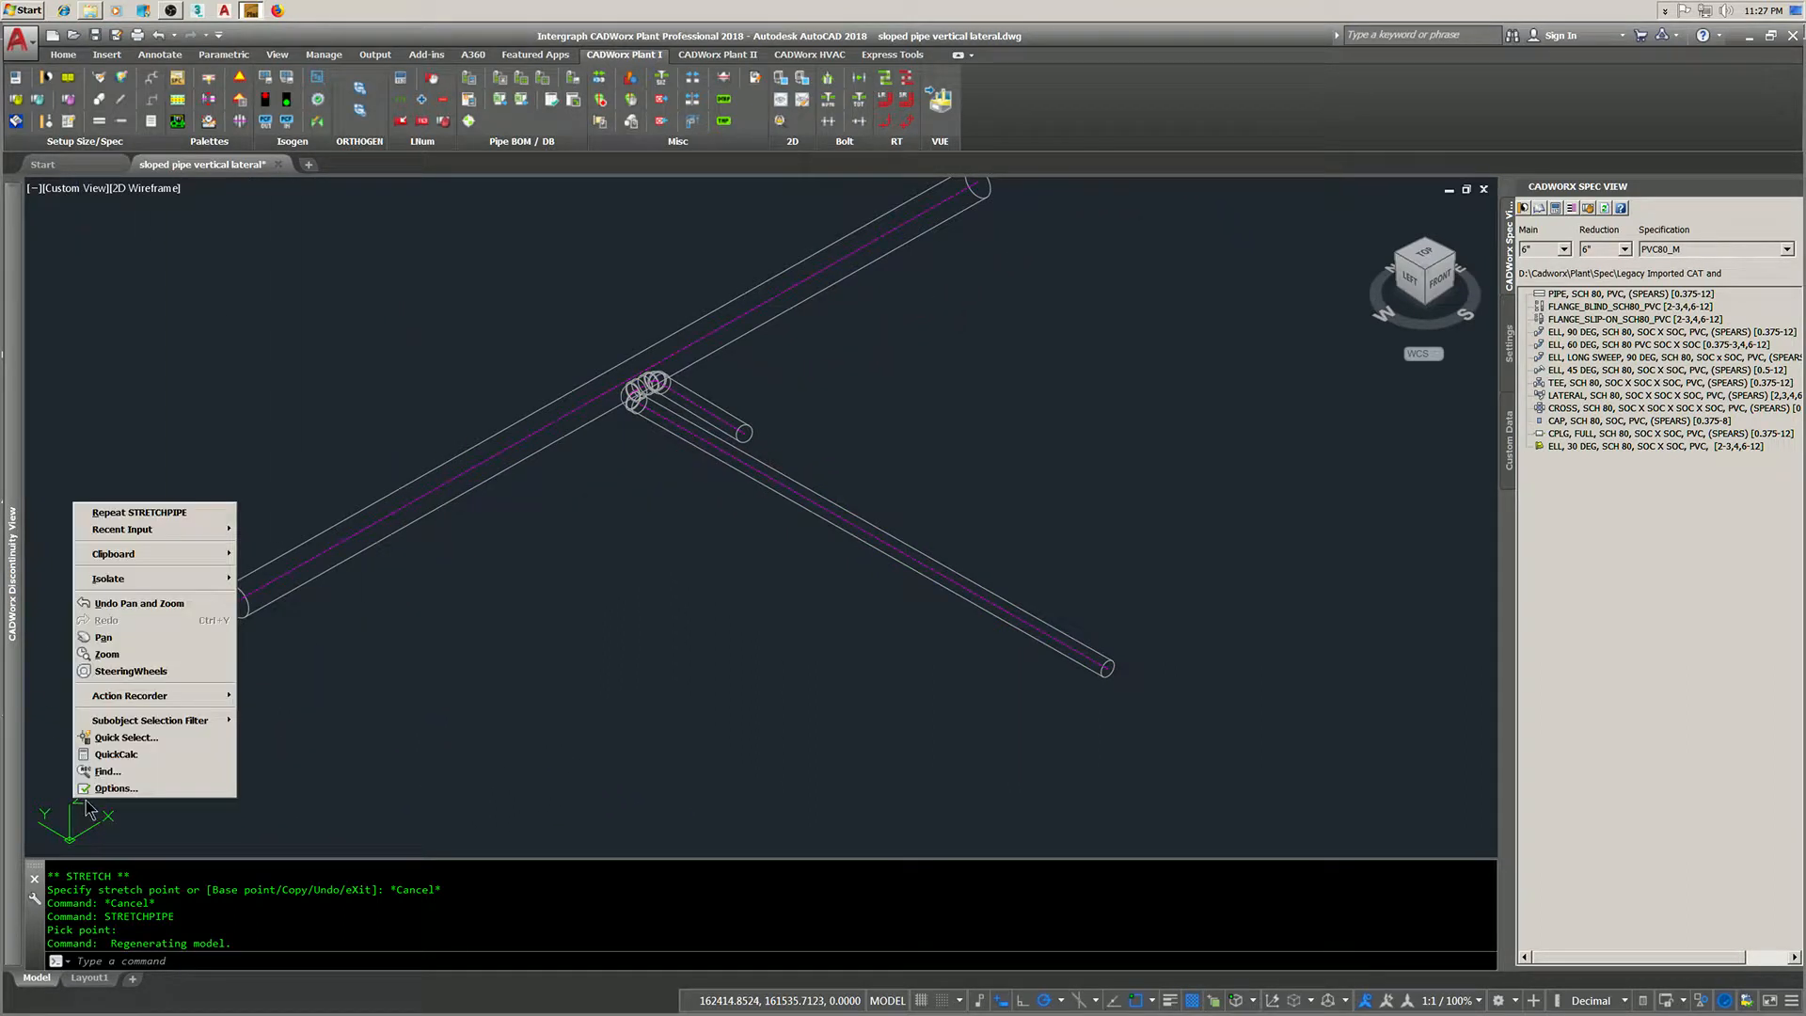
pyautogui.click(229, 828)
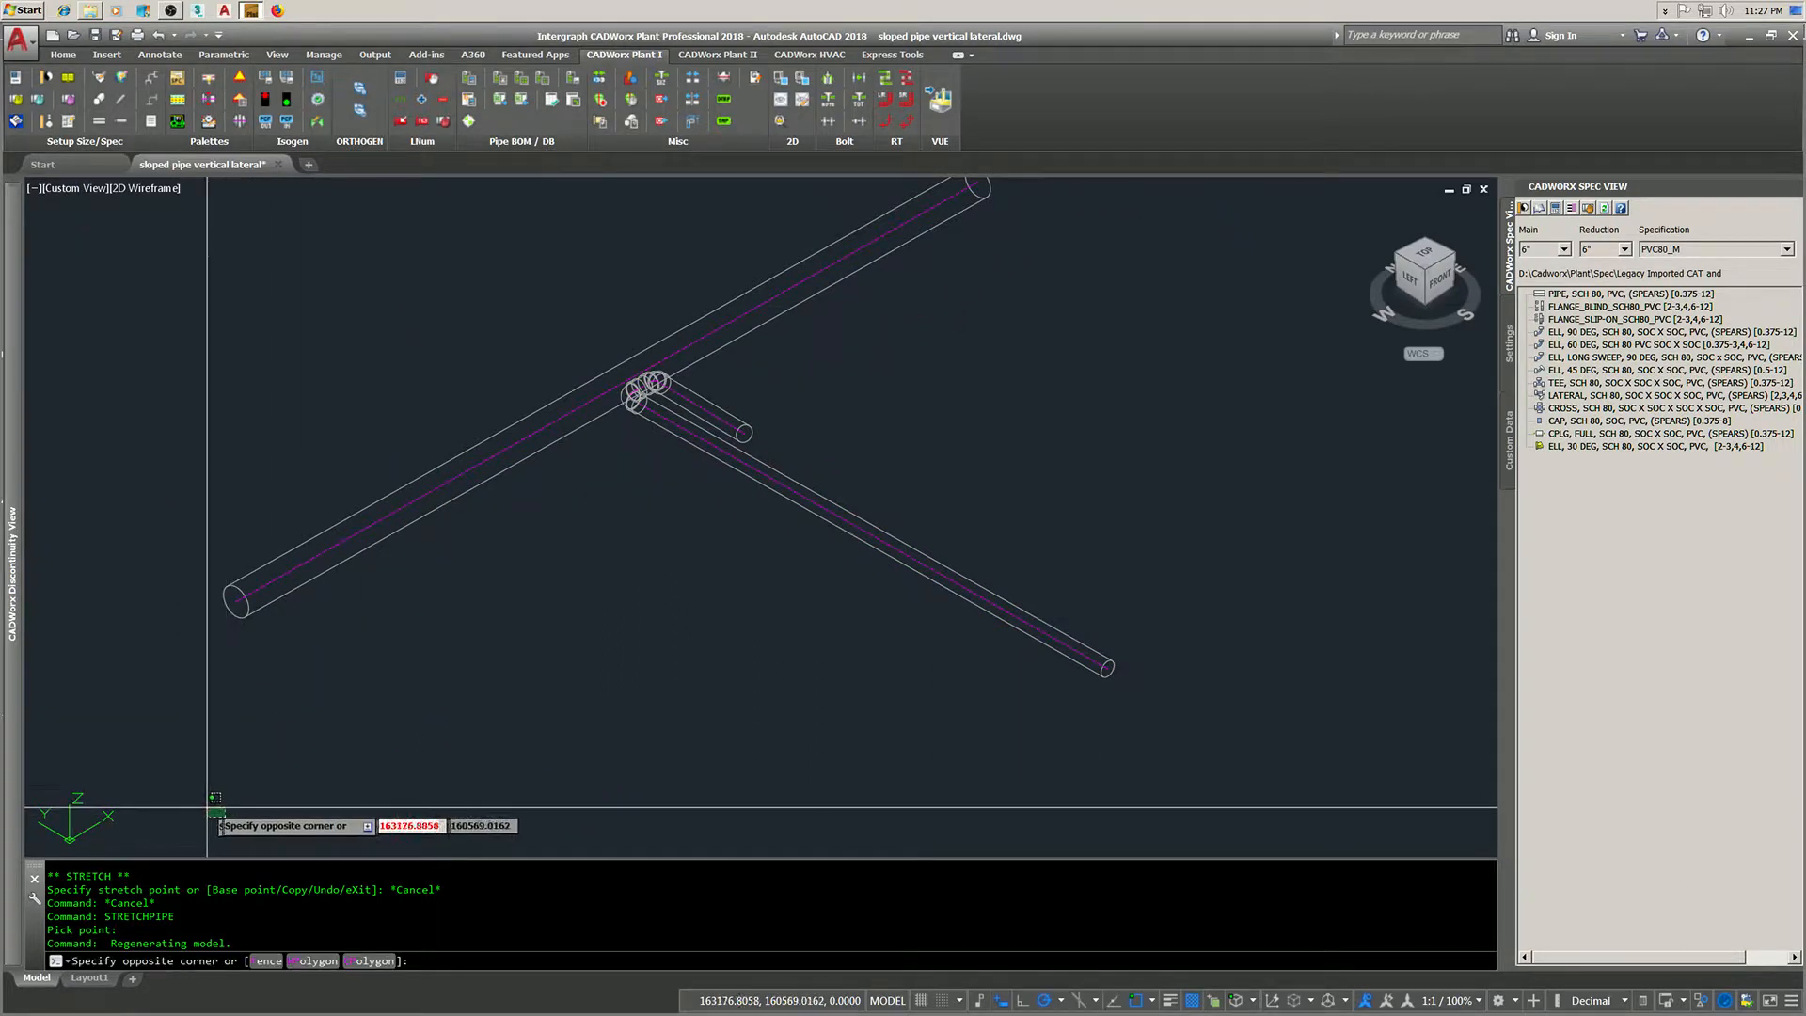
pyautogui.click(224, 834)
pyautogui.rightClick(77, 803)
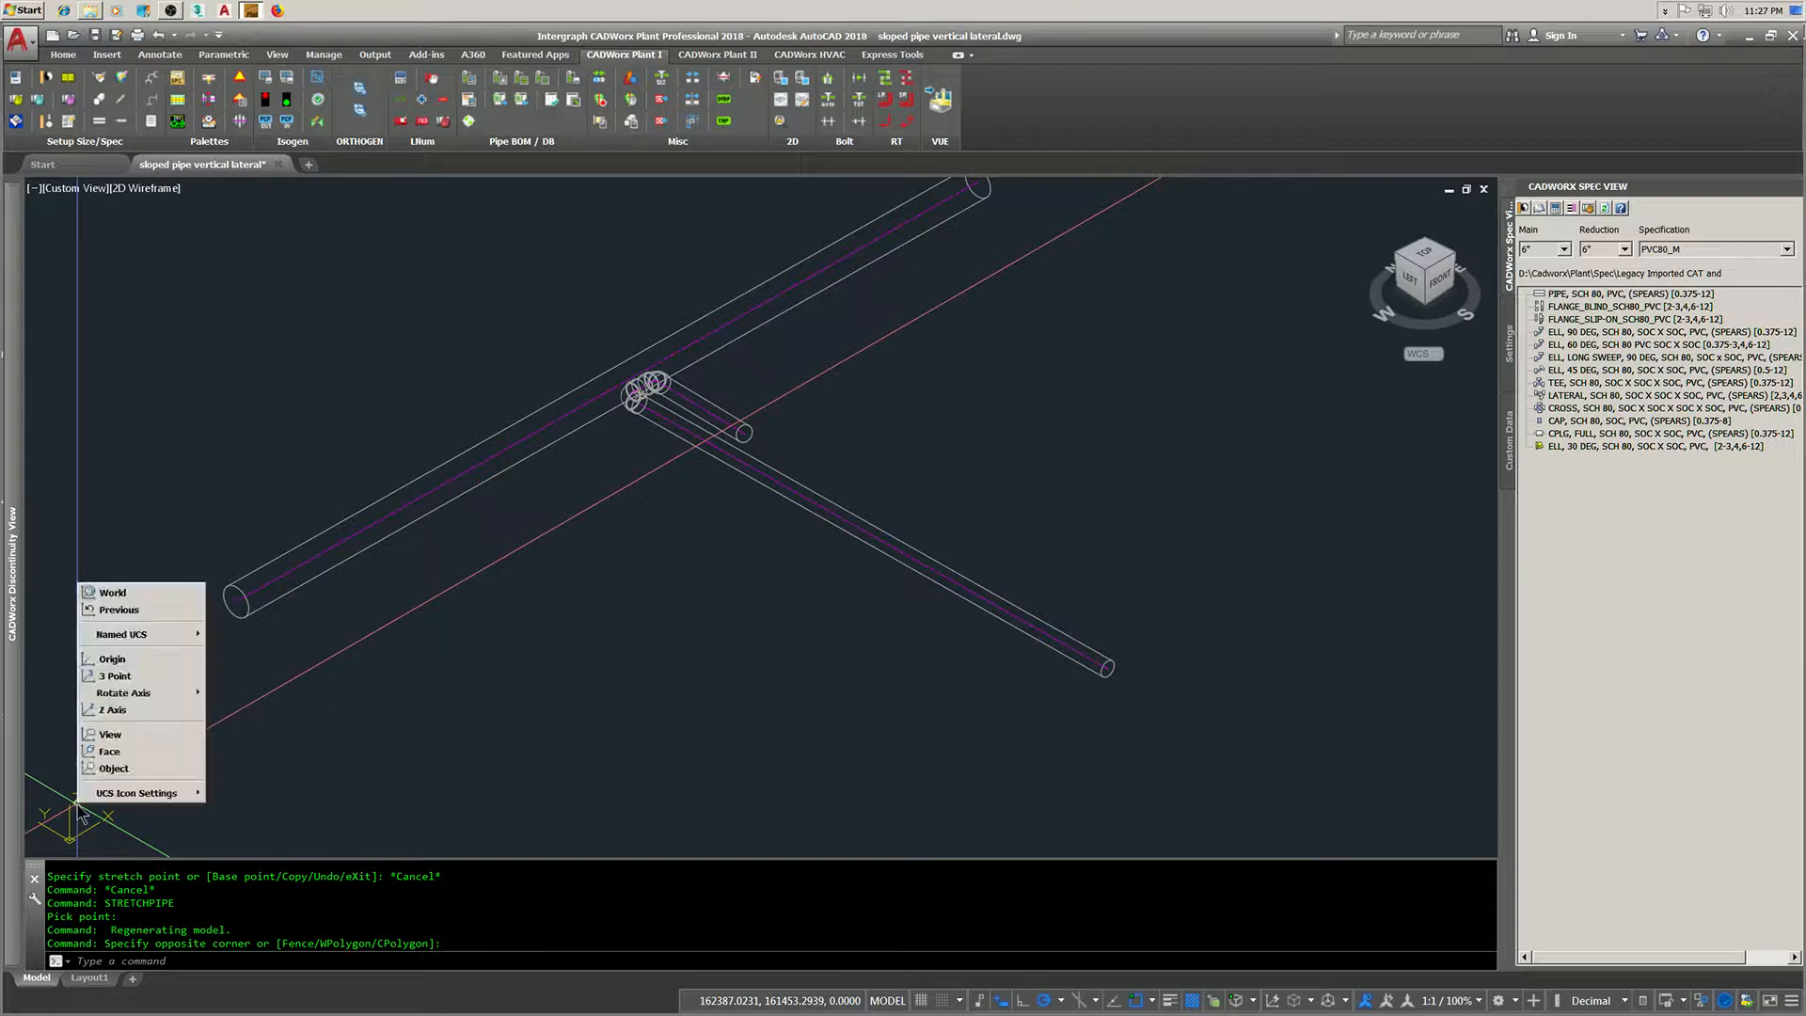
pyautogui.click(115, 675)
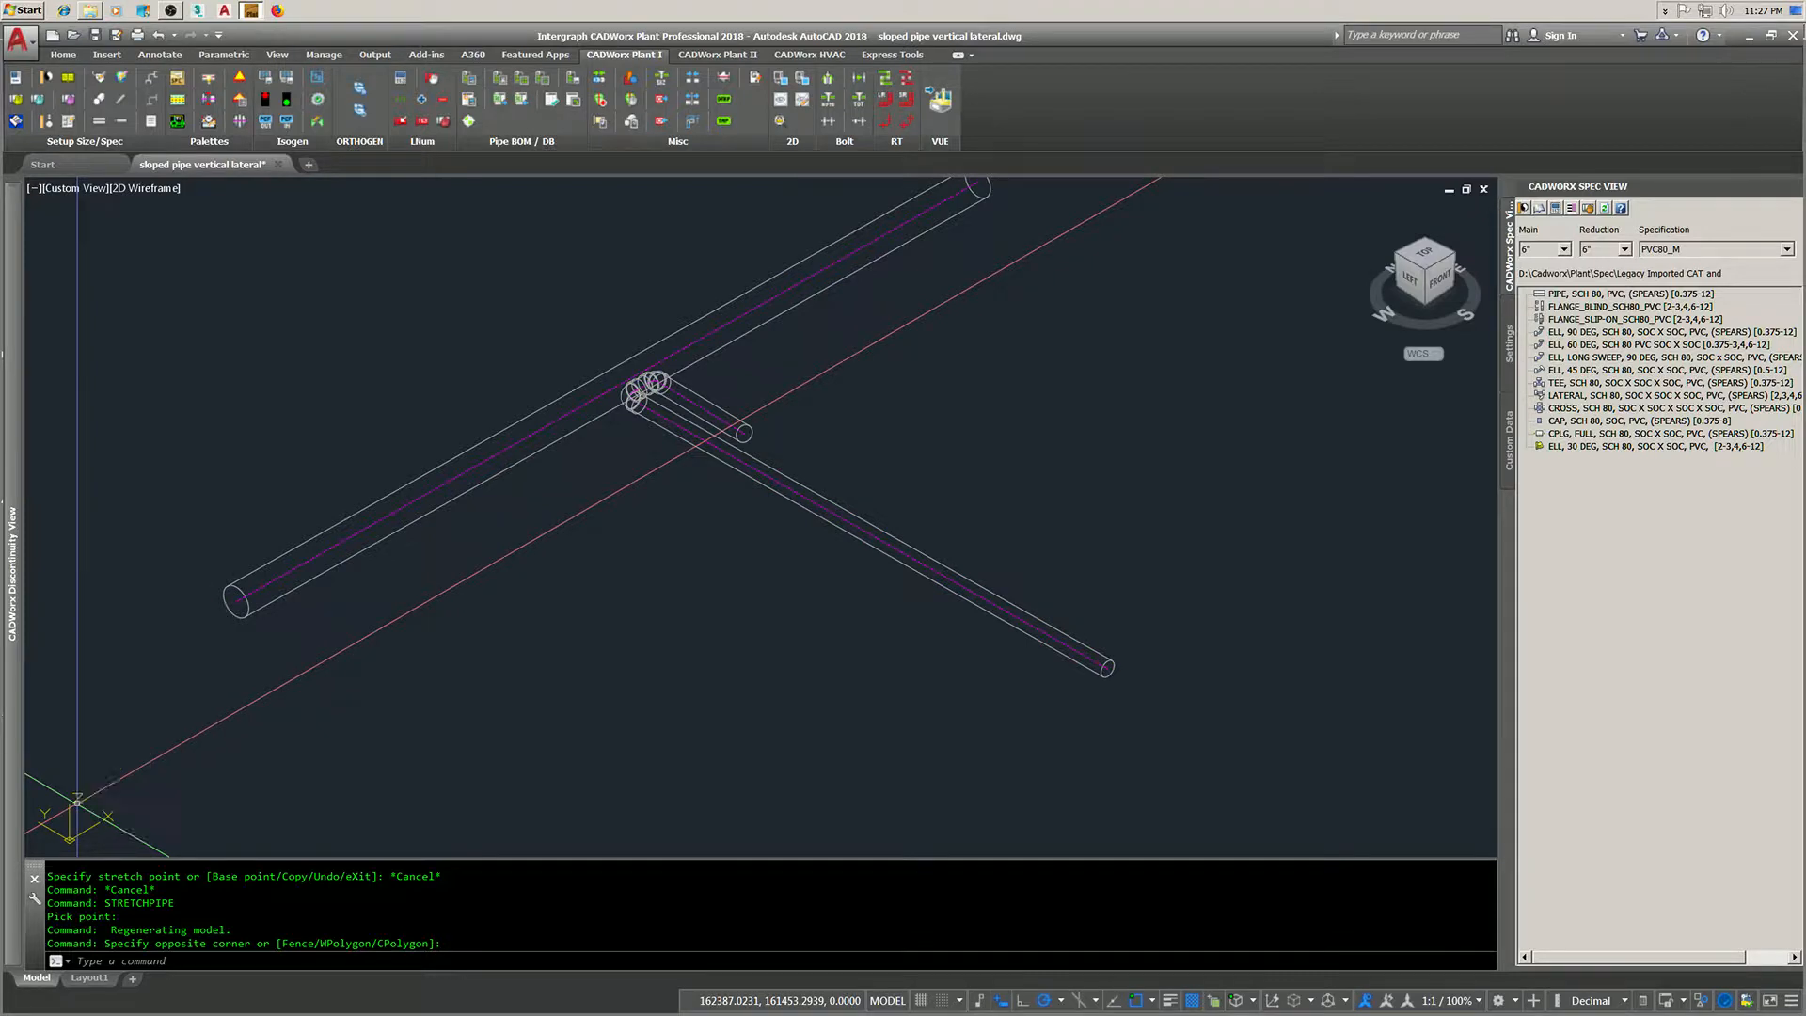
pyautogui.click(653, 414)
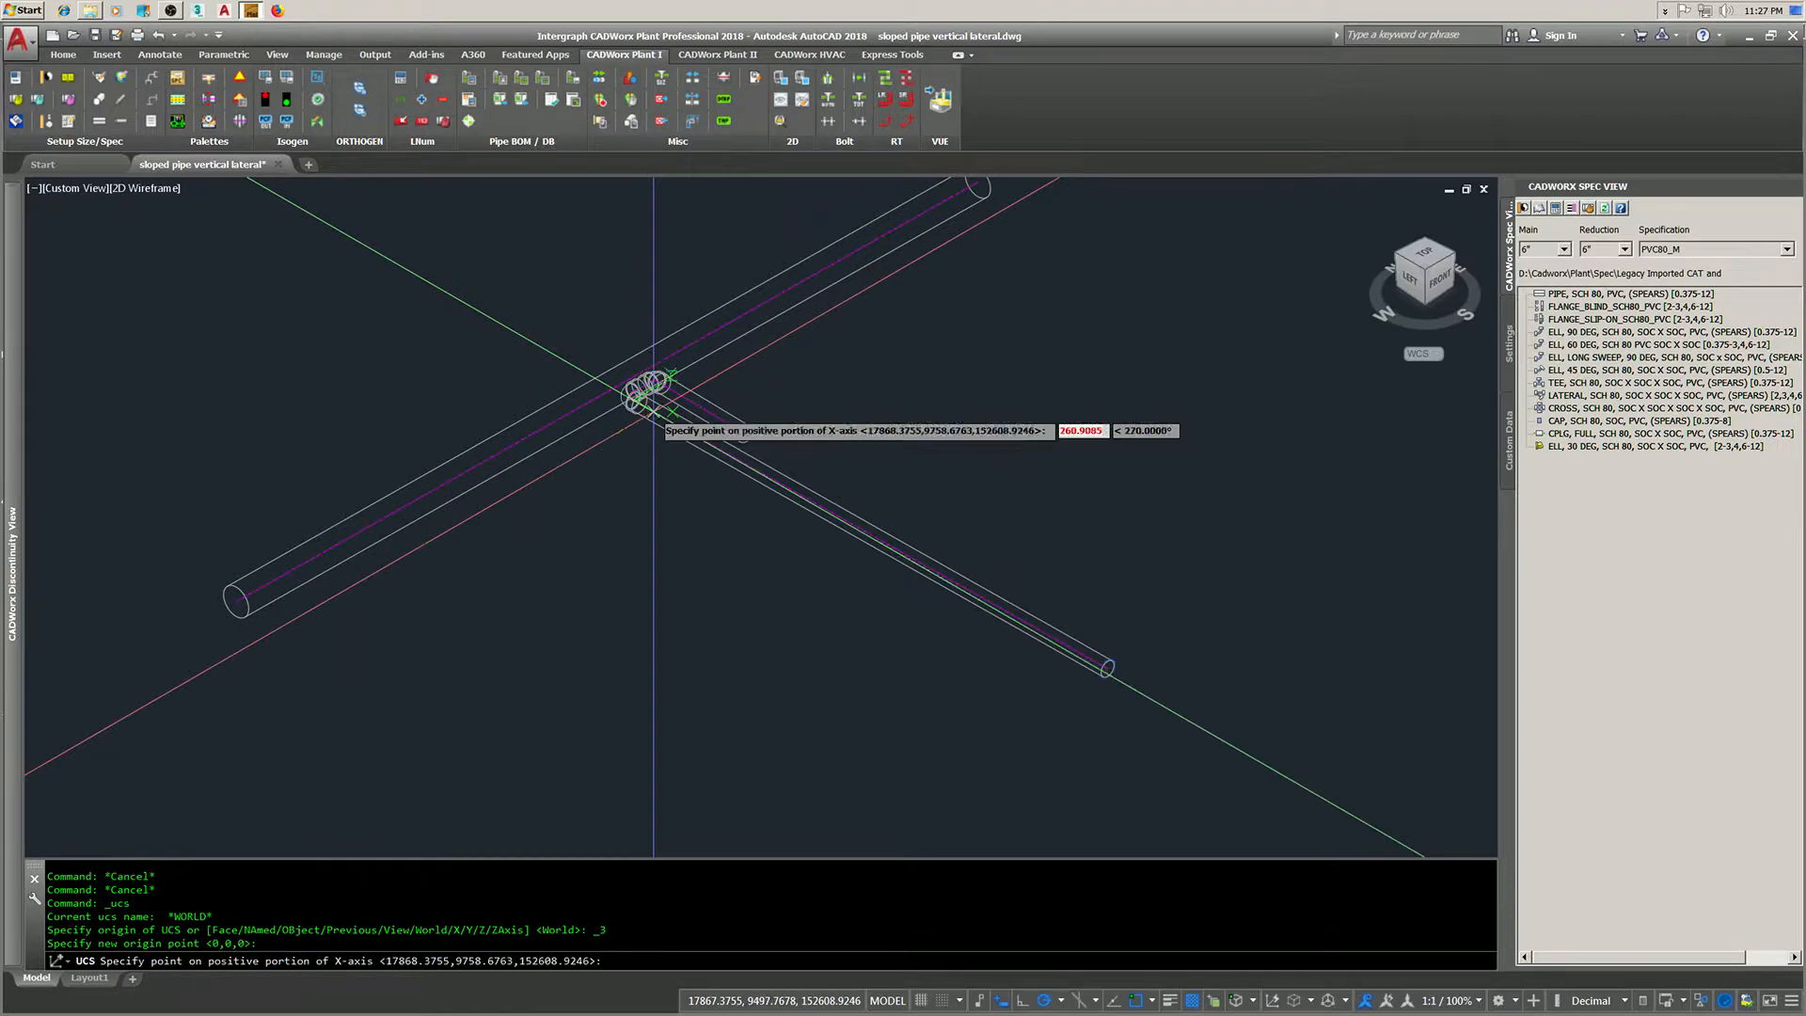
pyautogui.click(1089, 659)
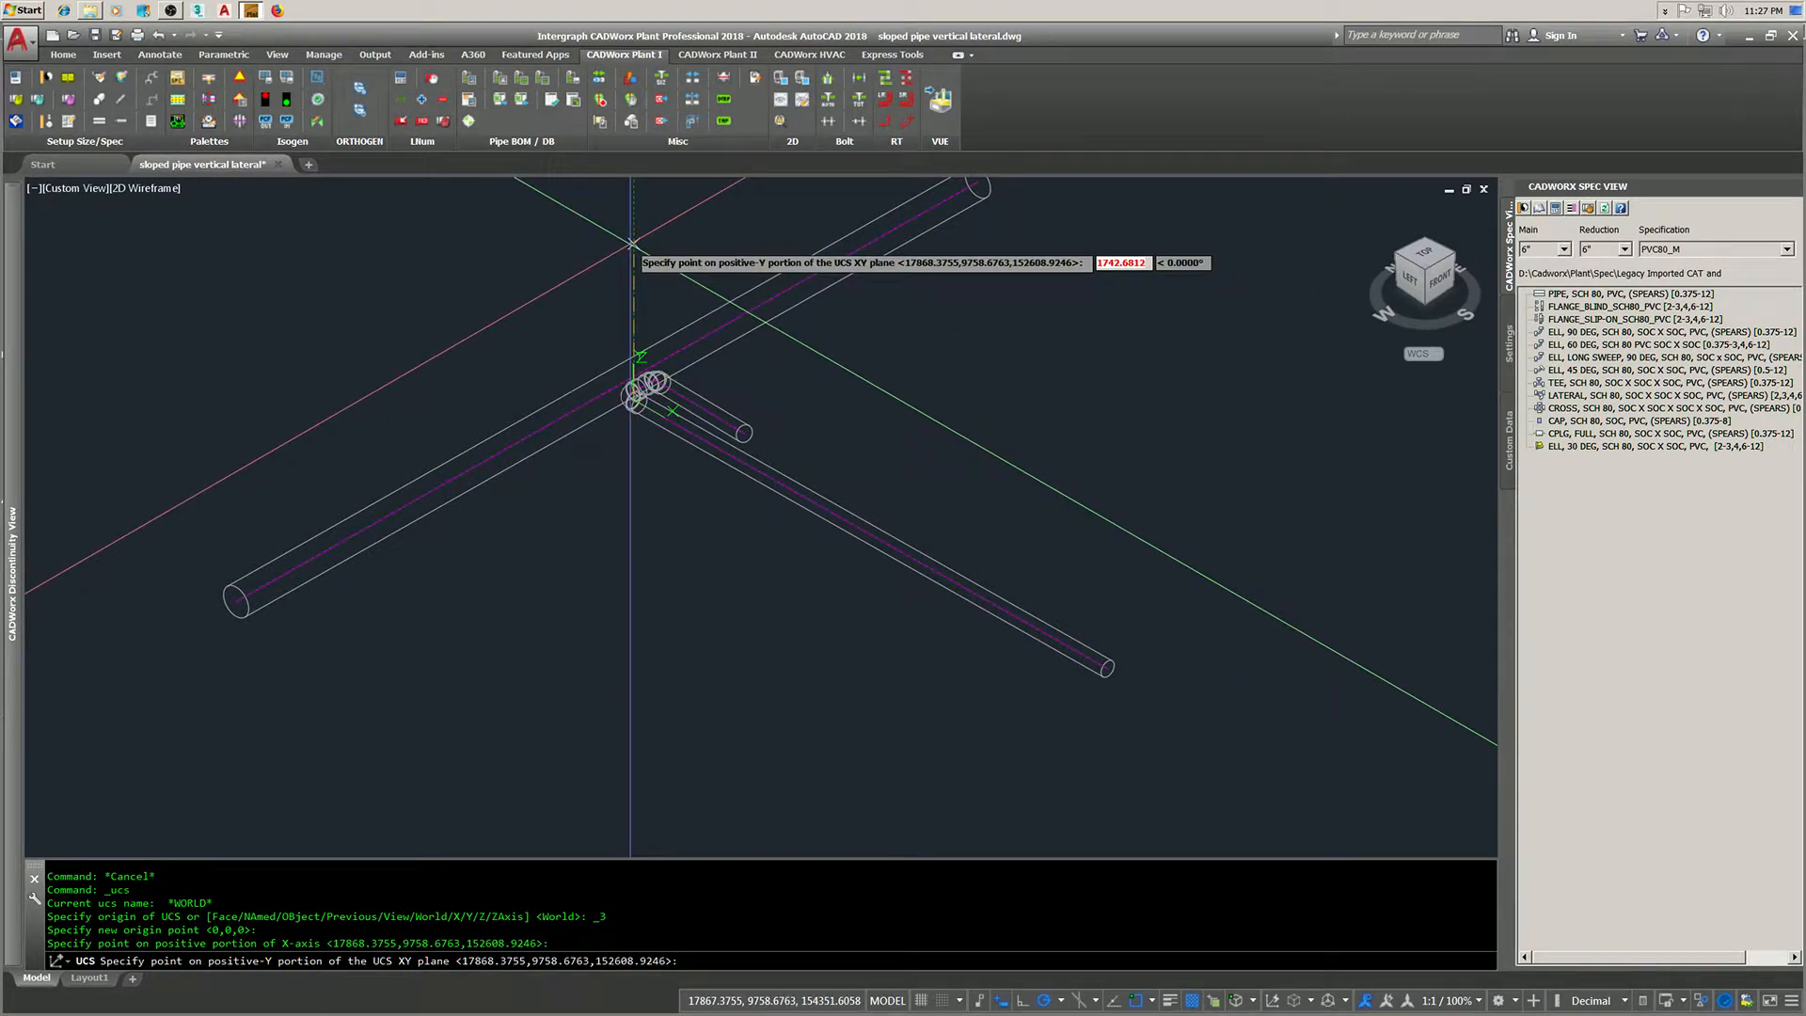
pyautogui.click(634, 244)
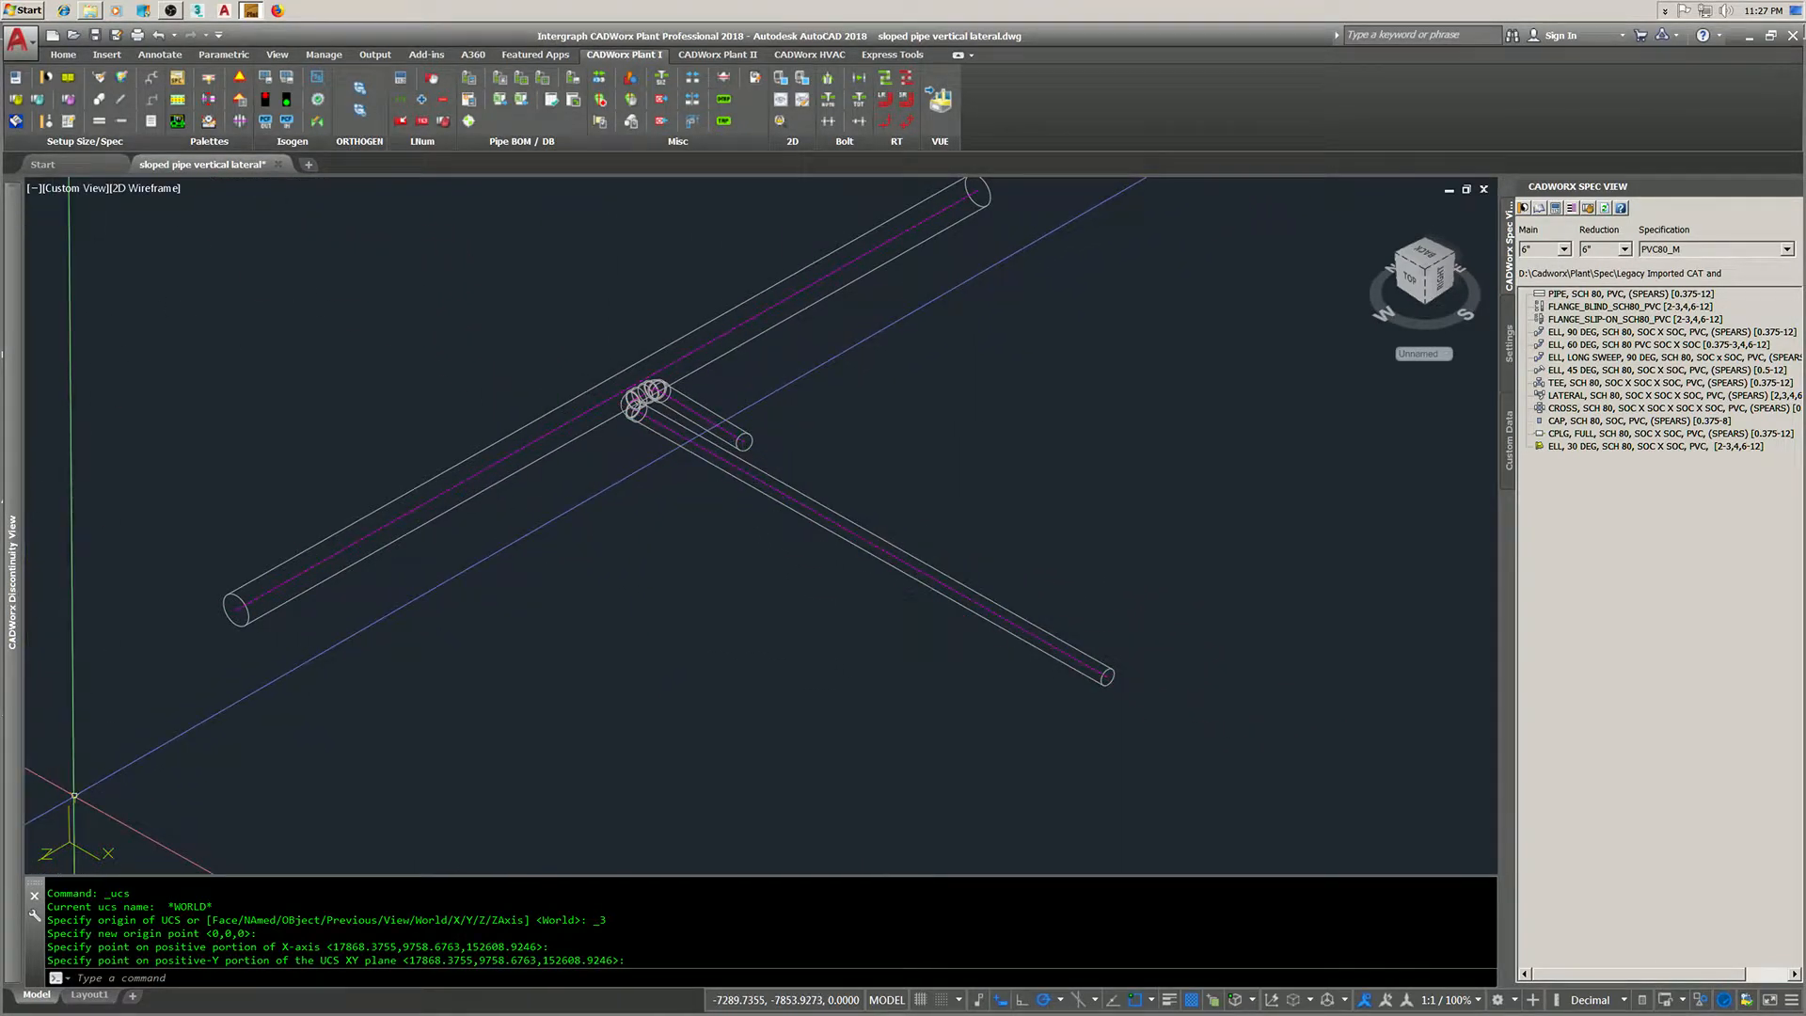
# - Try to save the current UCS under the name "Y slope", without replacing the existing one
pyautogui.rightClick(73, 798)
pyautogui.moveTo(137, 632)
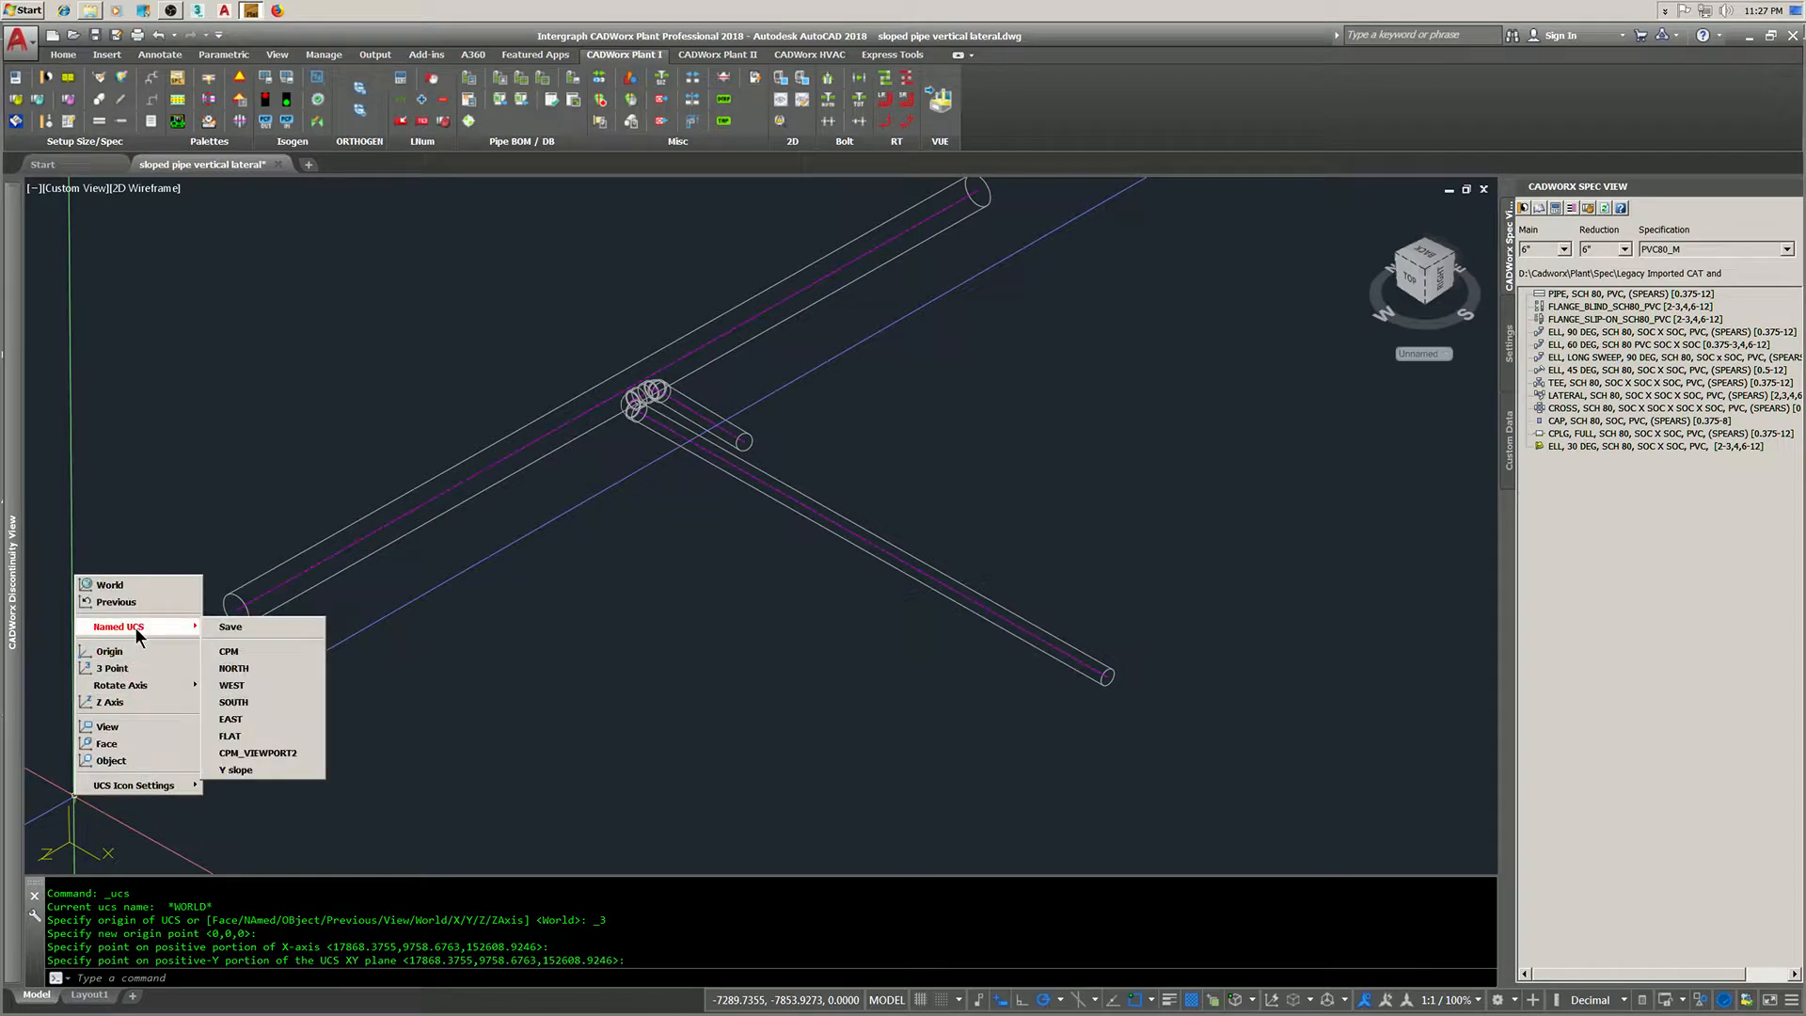
pyautogui.click(252, 624)
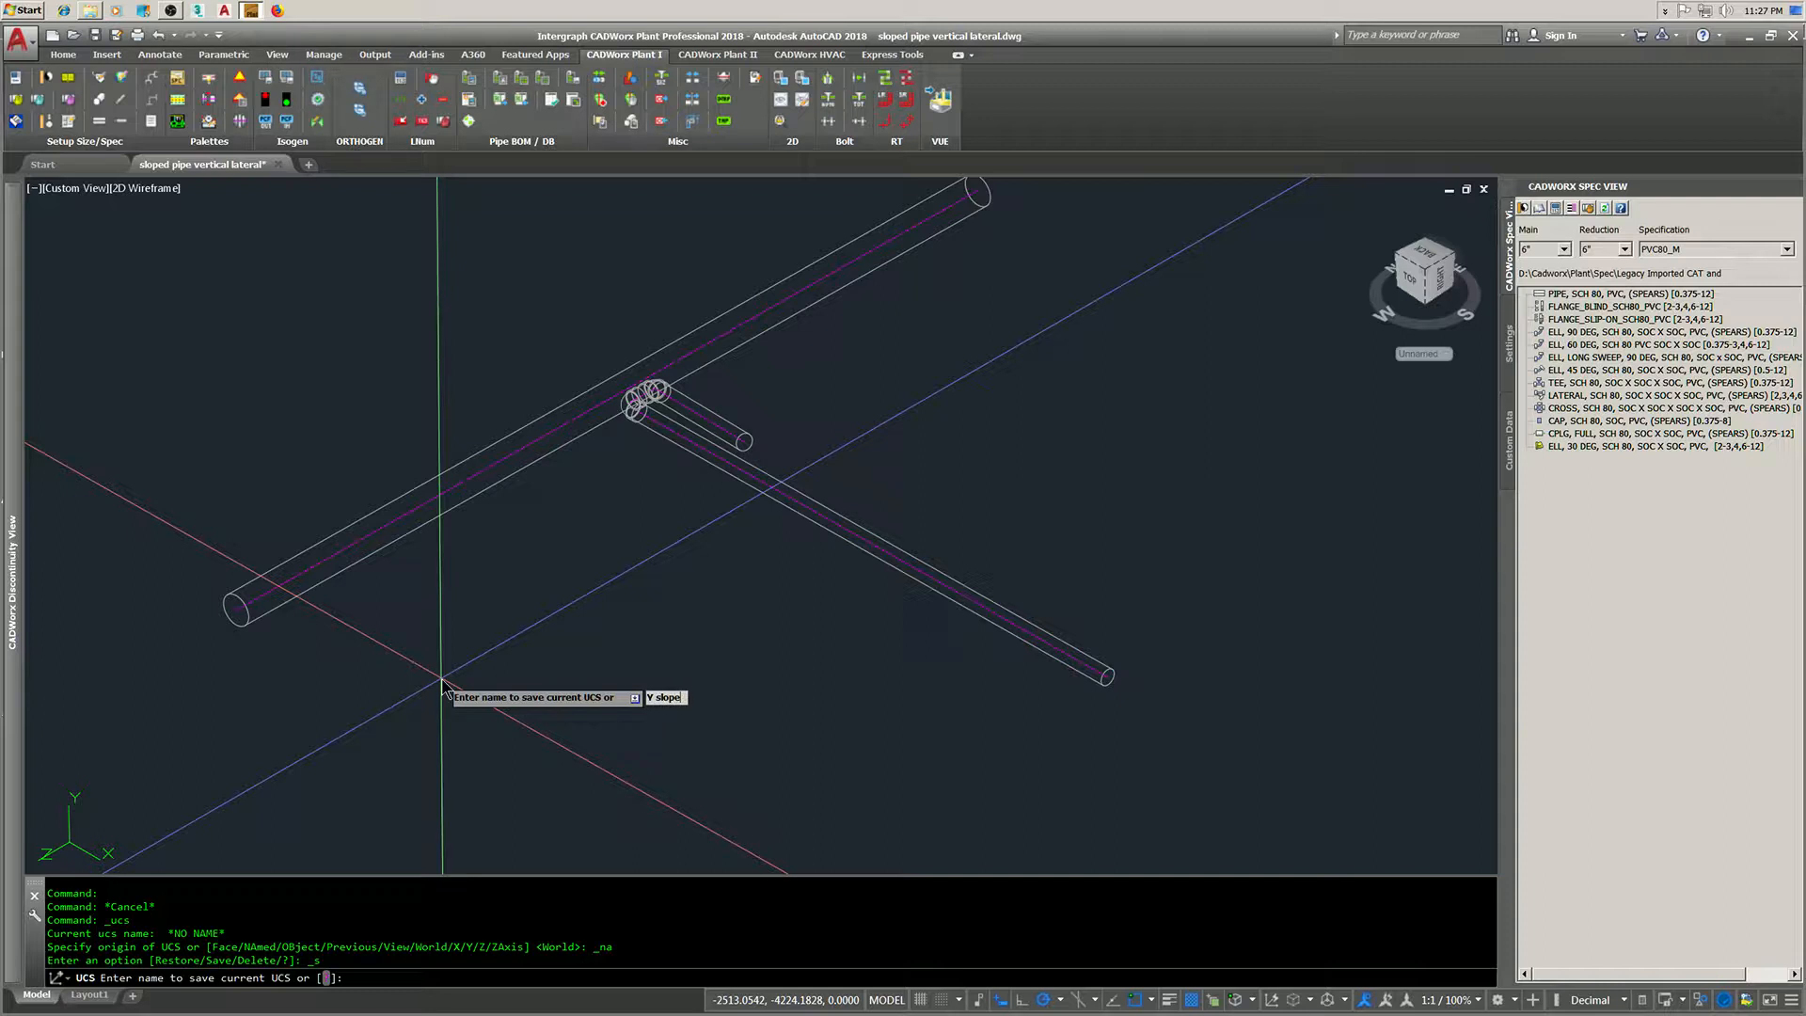
pyautogui.press('Return')
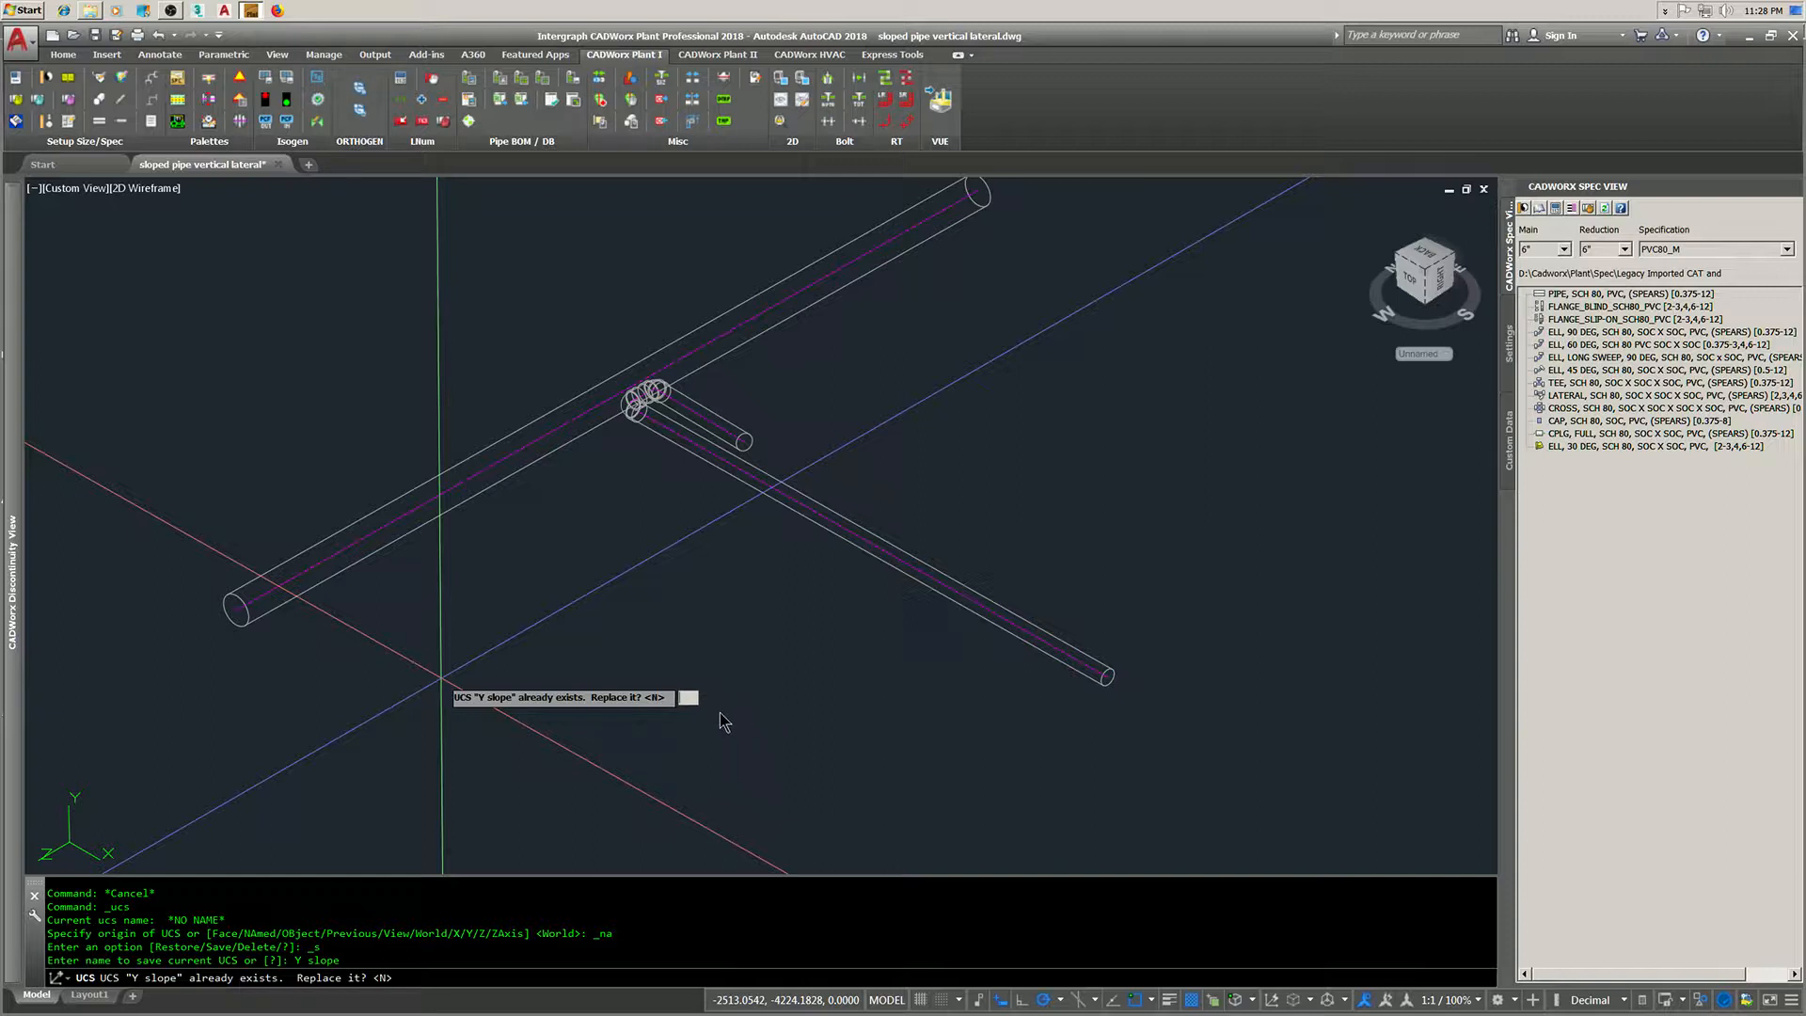
pyautogui.press('Escape')
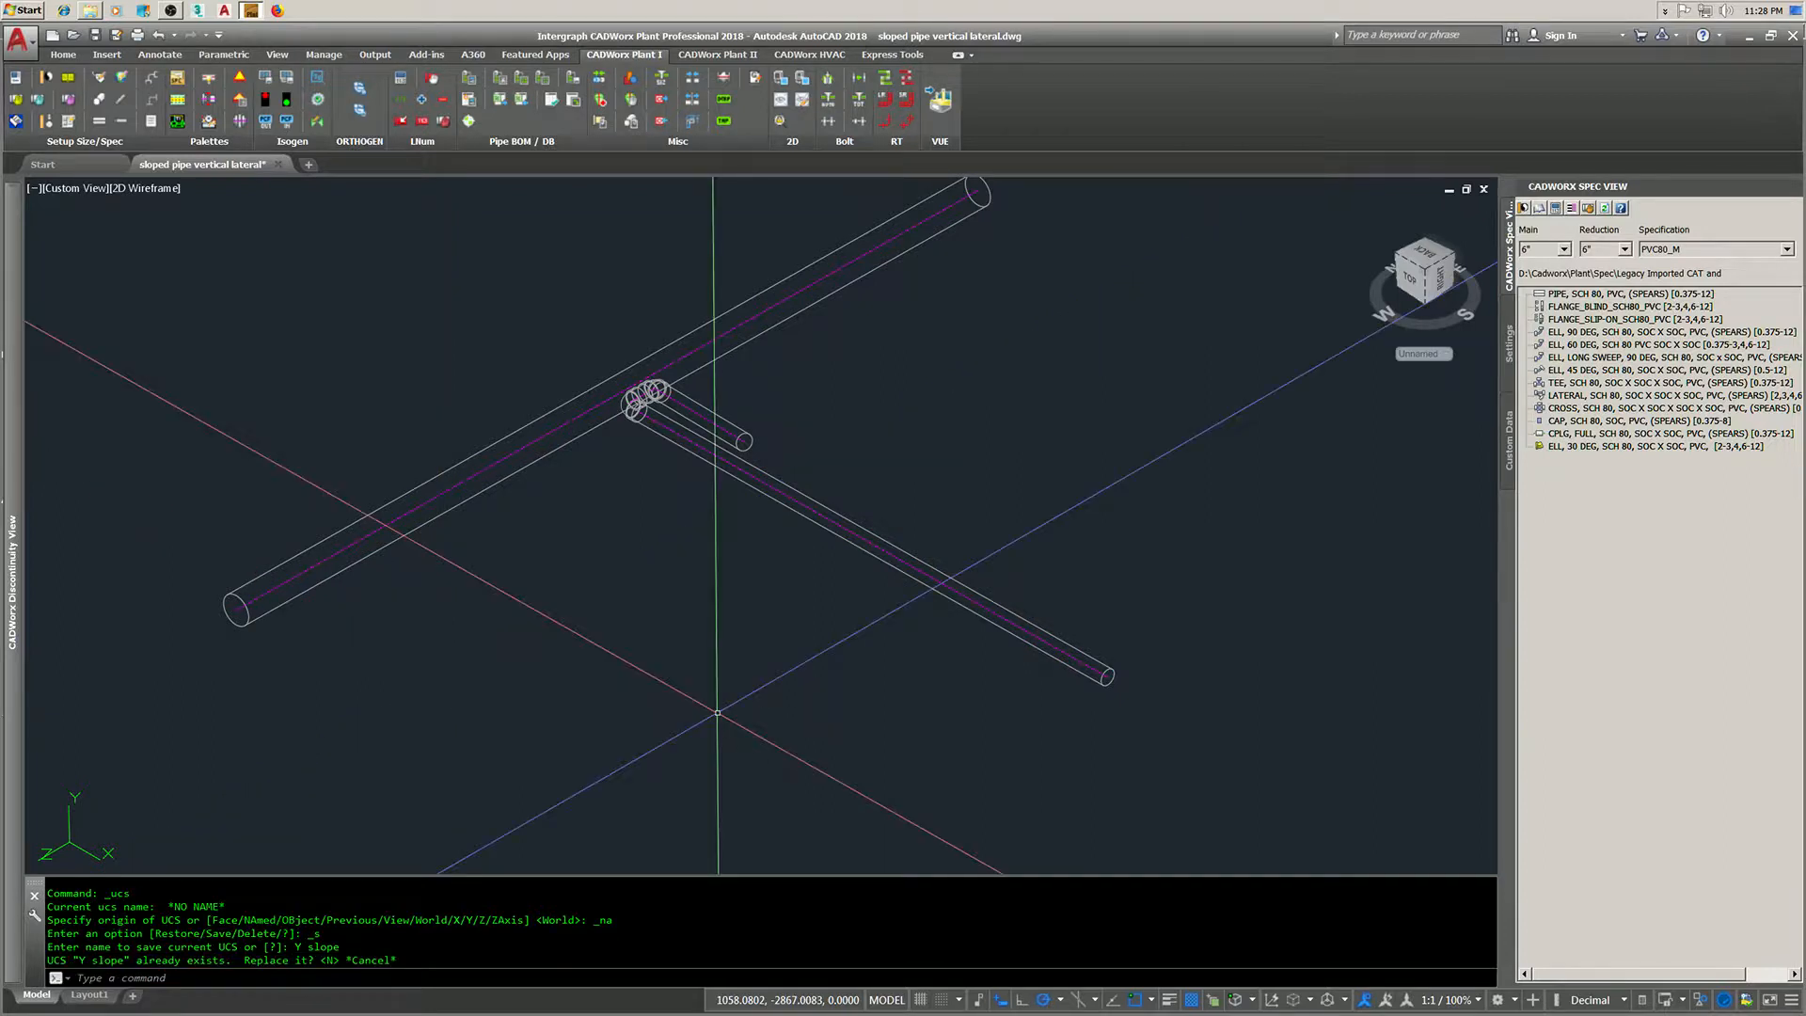
# - Reset the coordinate system to WCS and restore the saved "Y slope" UCS
pyautogui.click(1446, 355)
pyautogui.click(1452, 368)
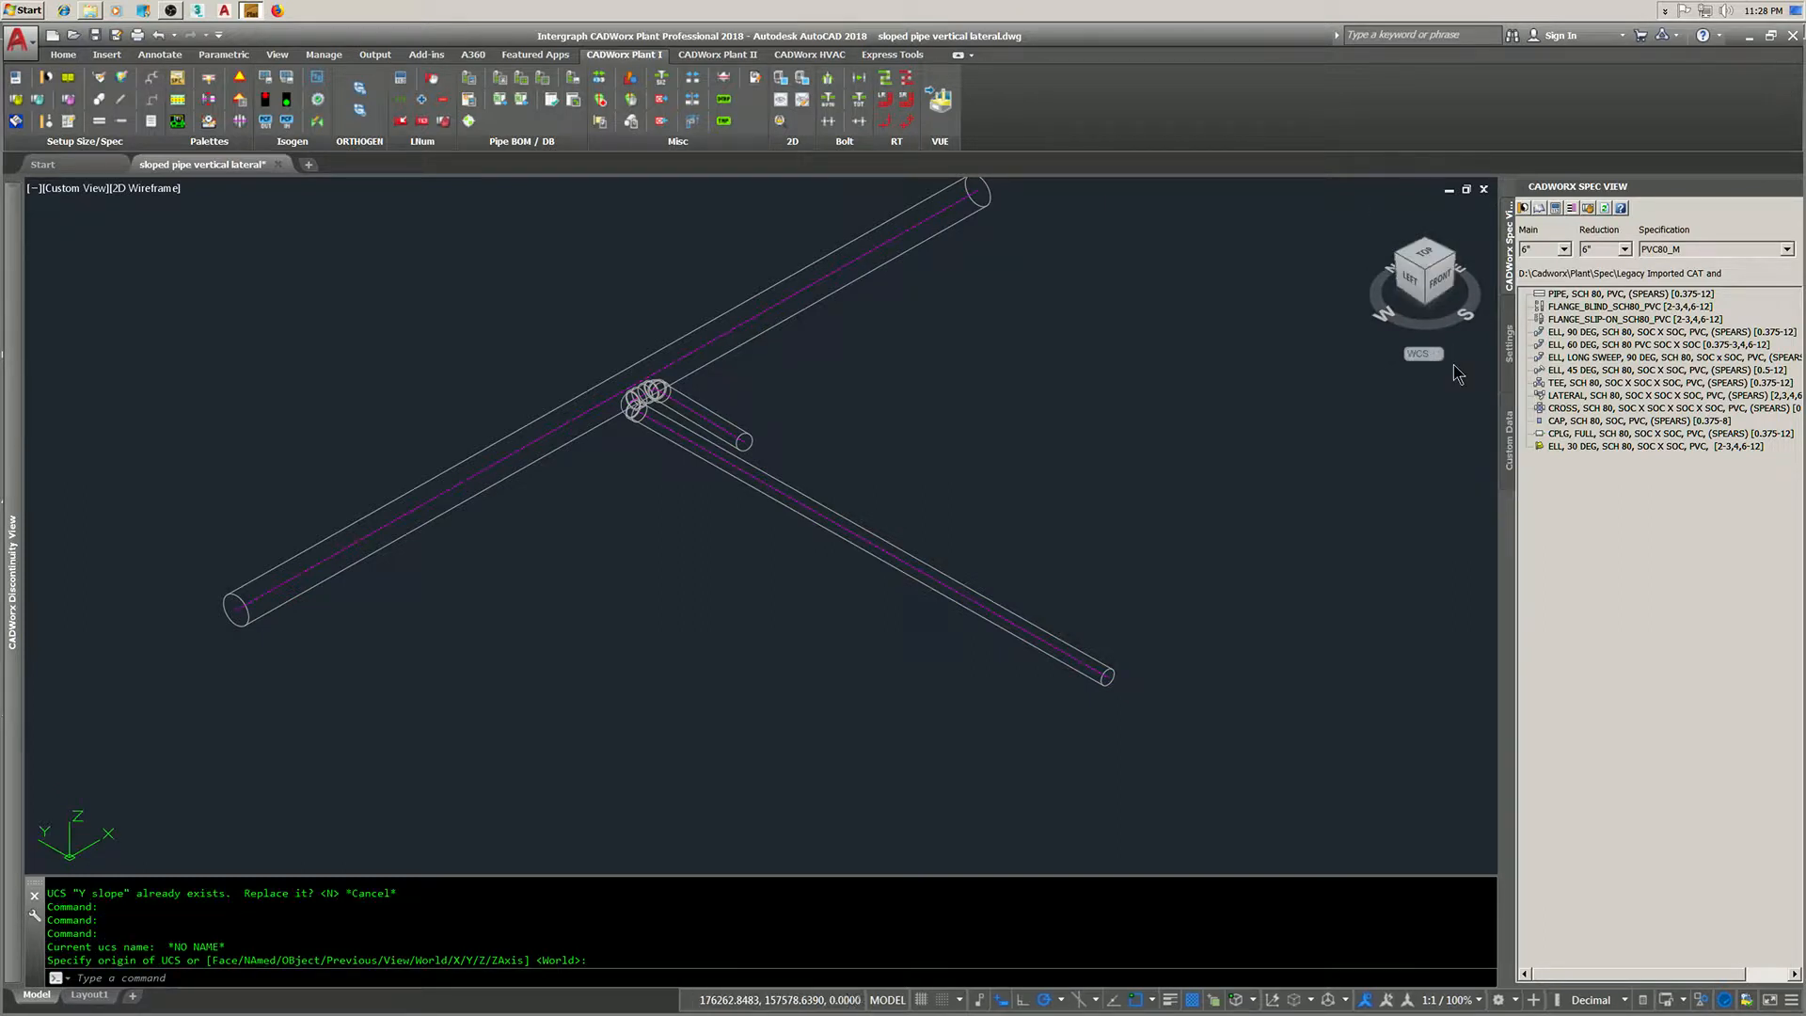
pyautogui.click(1427, 354)
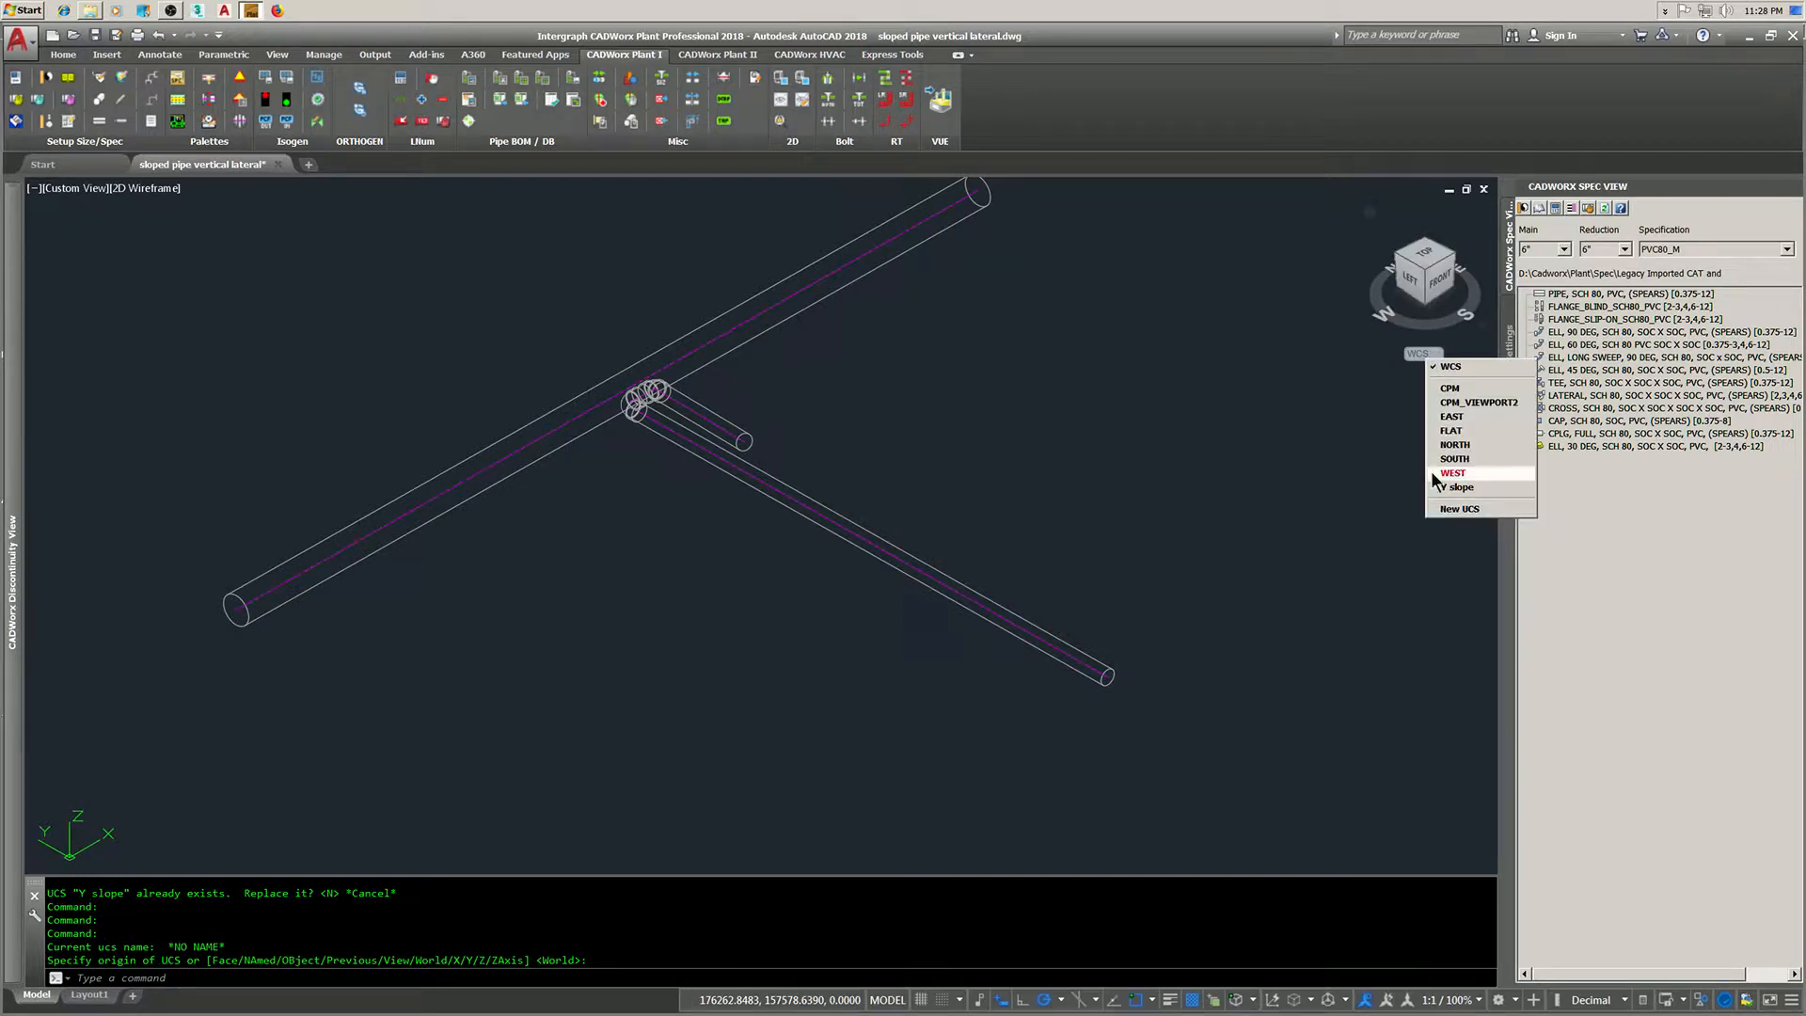
pyautogui.click(1459, 488)
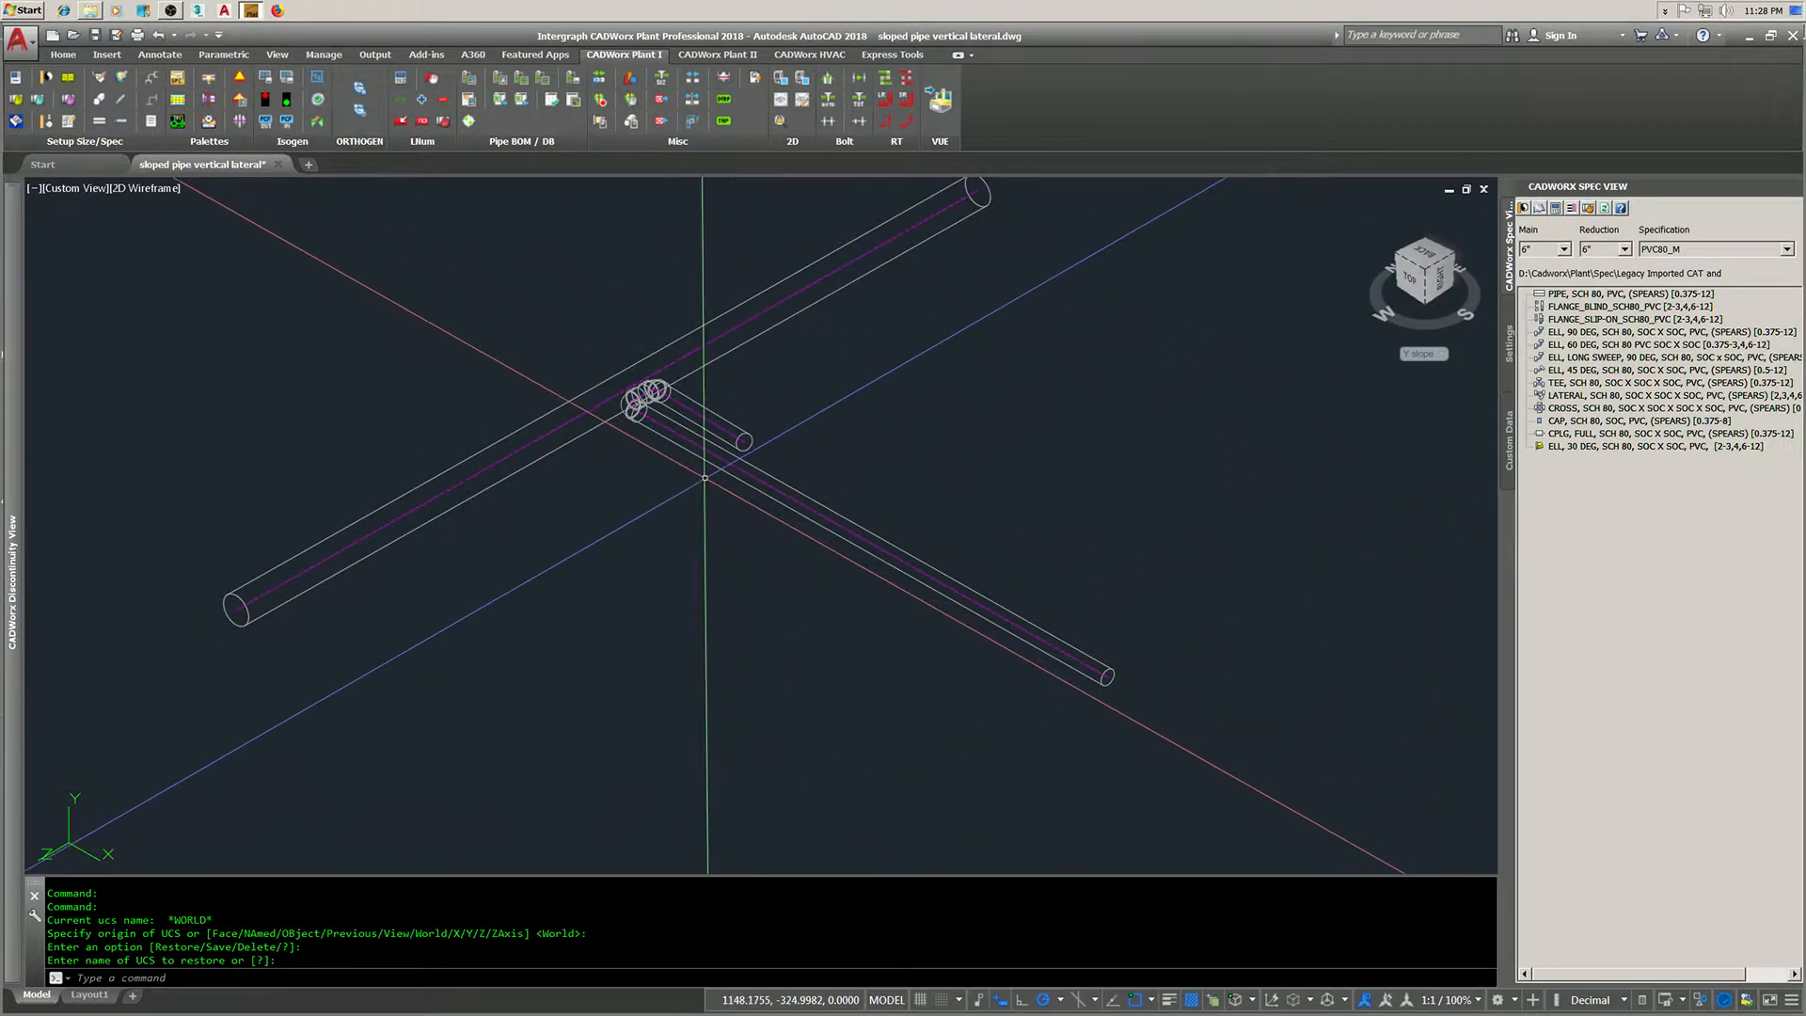
# - In the Right view, draw a short reference line starting at the apparent intersection of the 45° pipe's and header's centrelines
pyautogui.click(1411, 282)
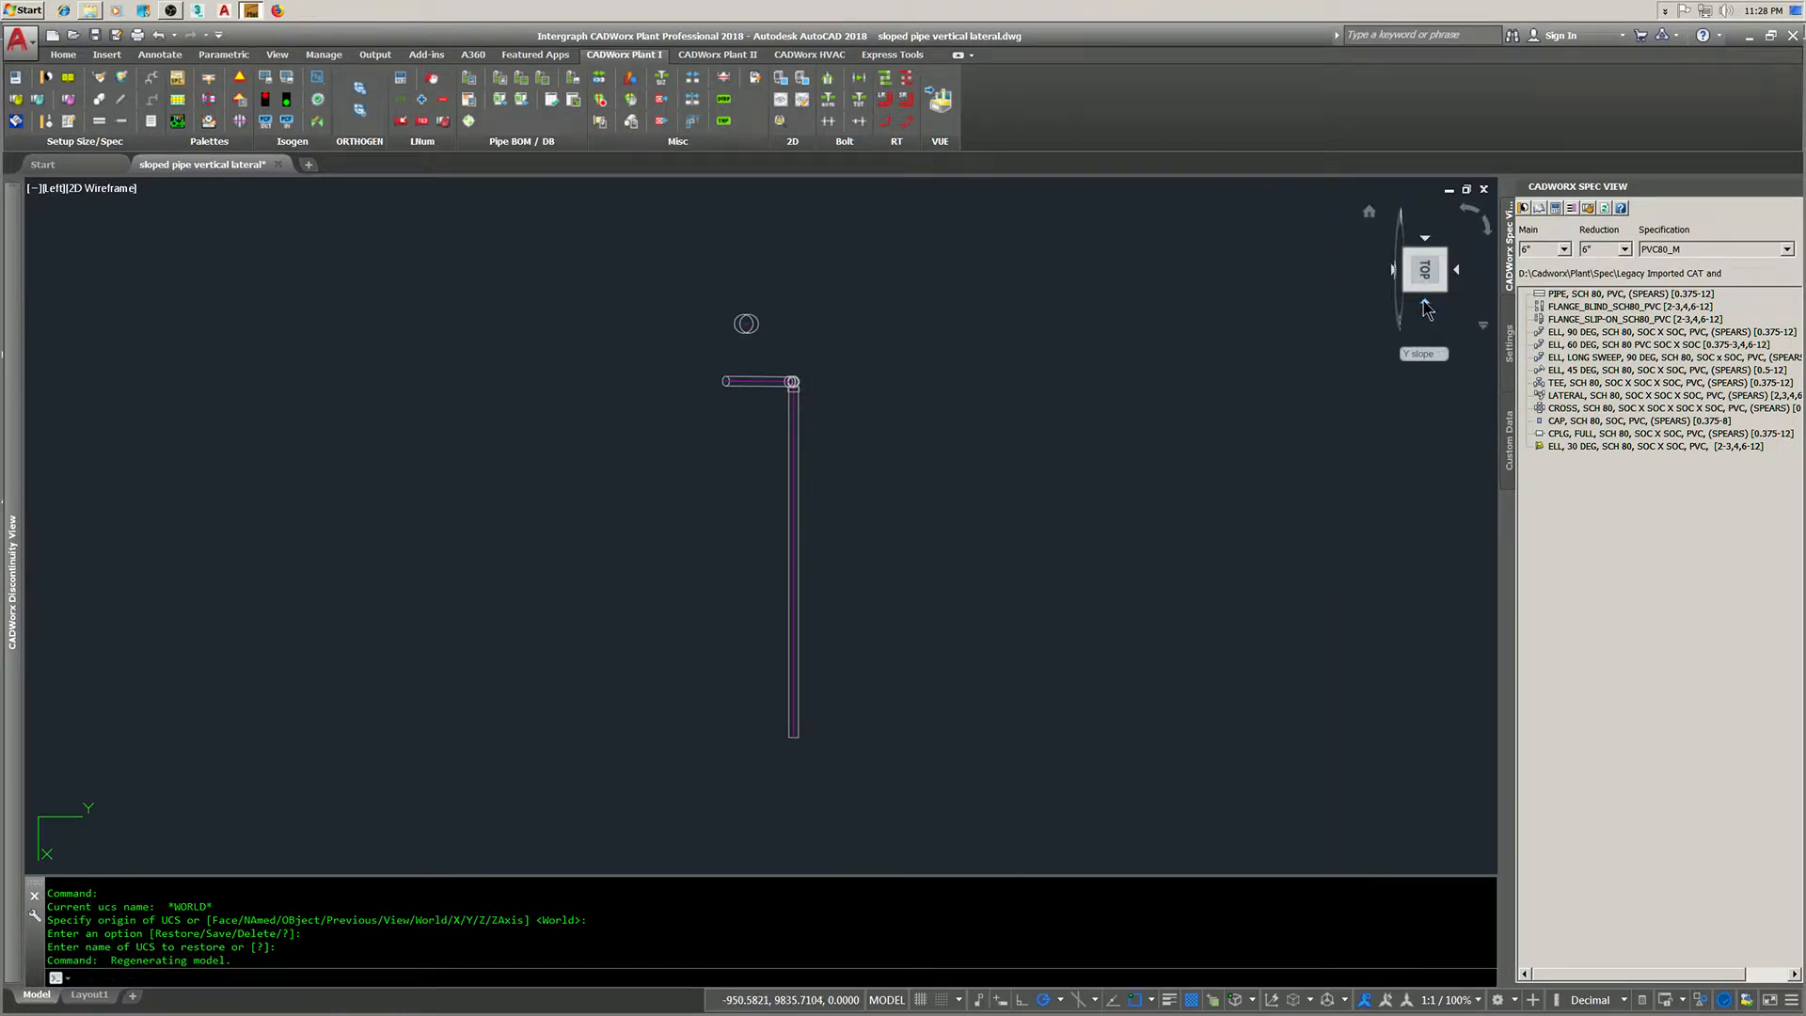
pyautogui.click(1426, 304)
pyautogui.scroll(5, 742, 553)
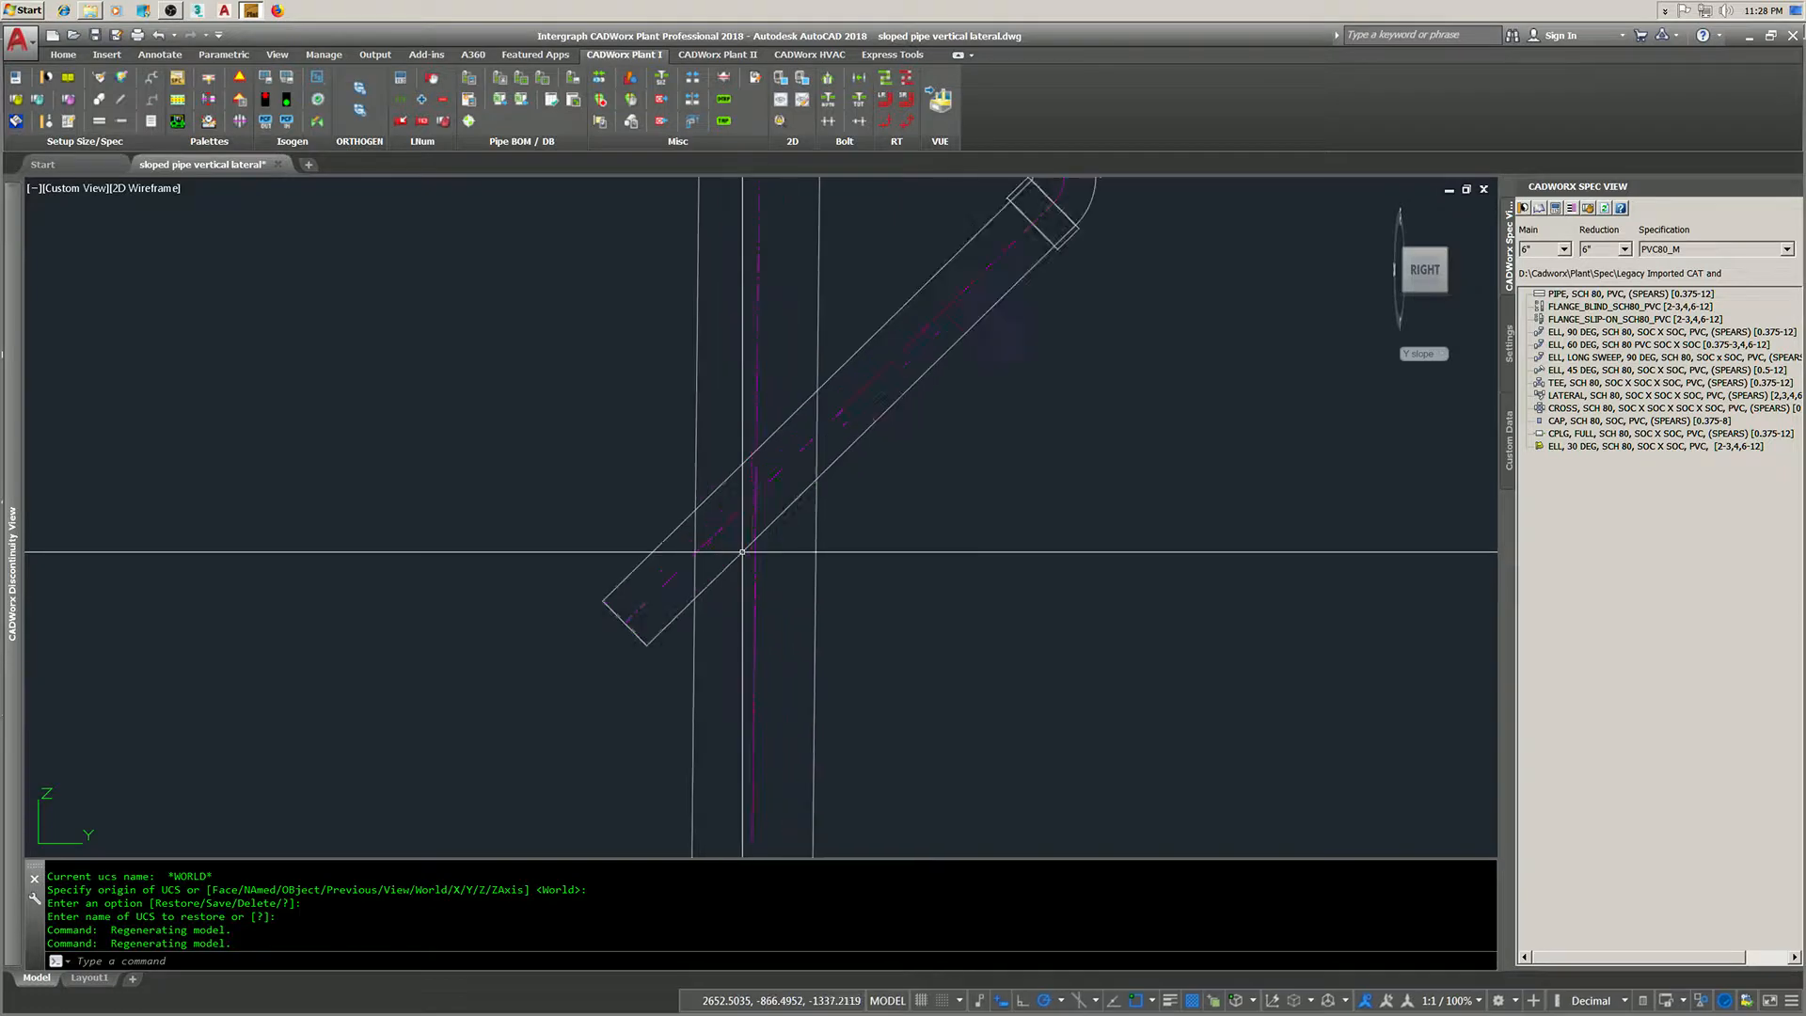
pyautogui.moveTo(760, 495); pyautogui.dragTo(770, 561, button='middle')
pyautogui.moveTo(902, 384); pyautogui.dragTo(879, 634, button='middle')
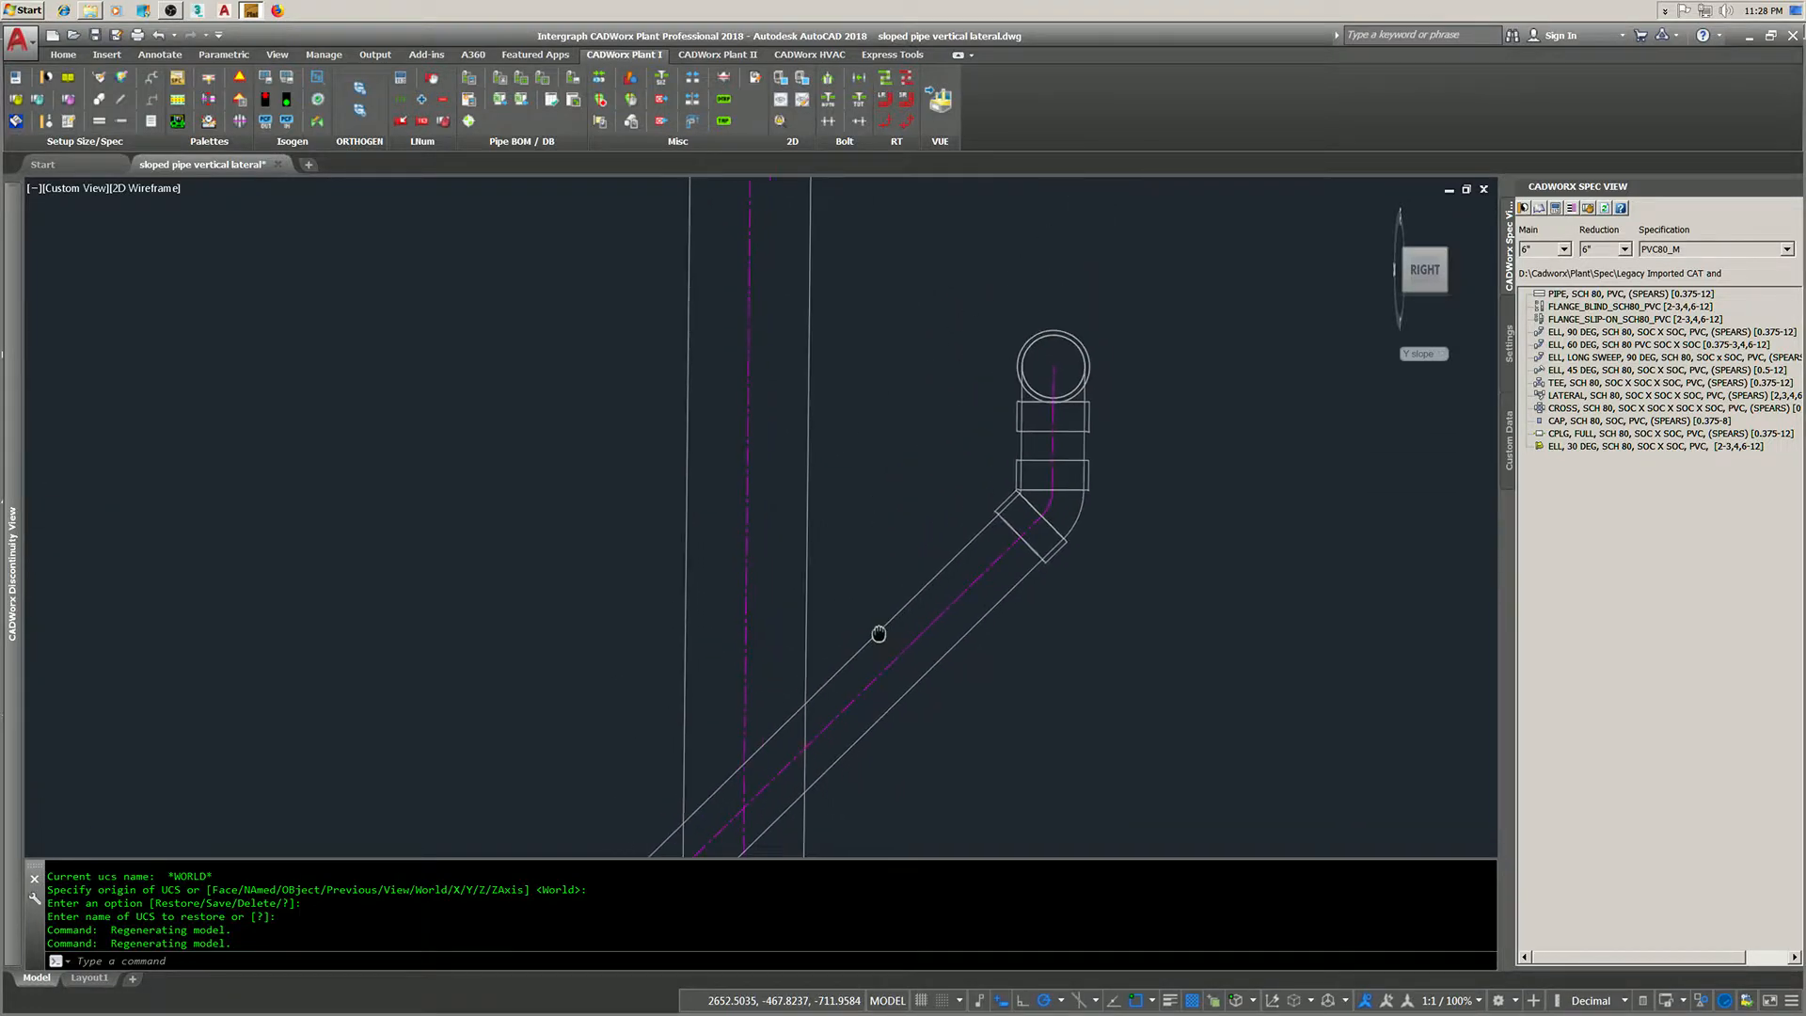
pyautogui.scroll(2, 1060, 362)
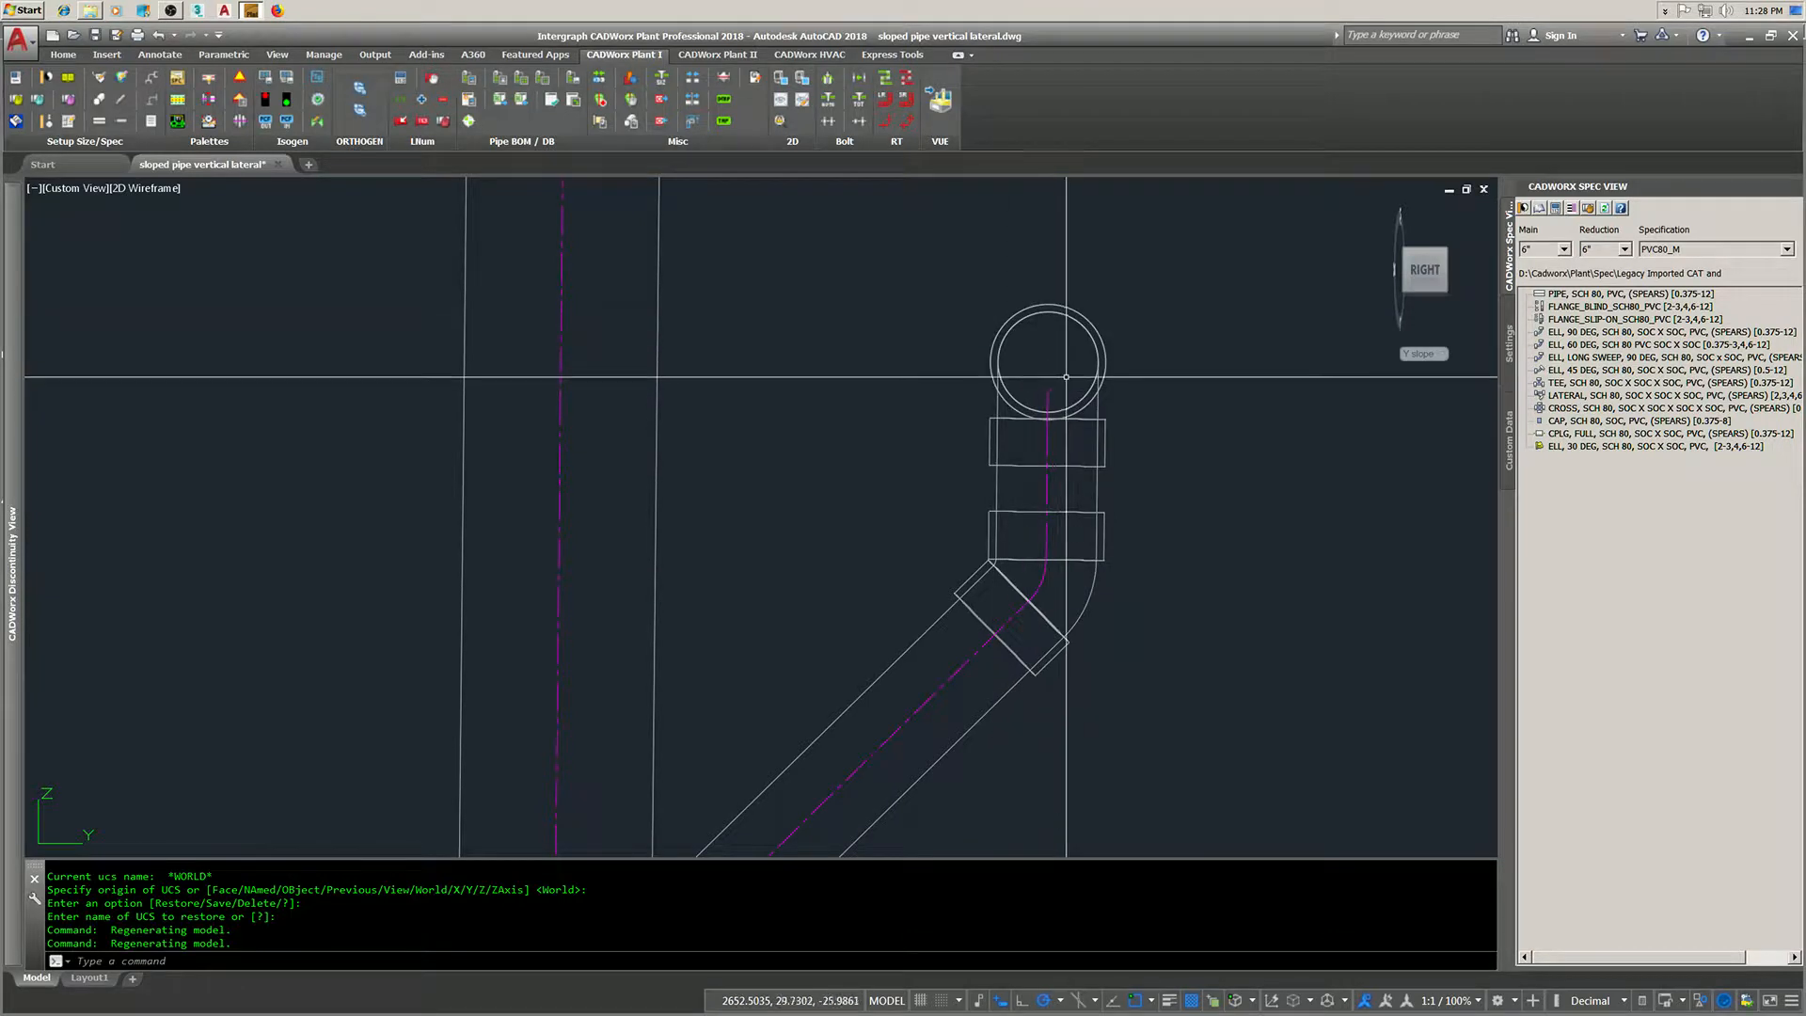
pyautogui.scroll(-4, 936, 475)
pyautogui.scroll(3, 859, 553)
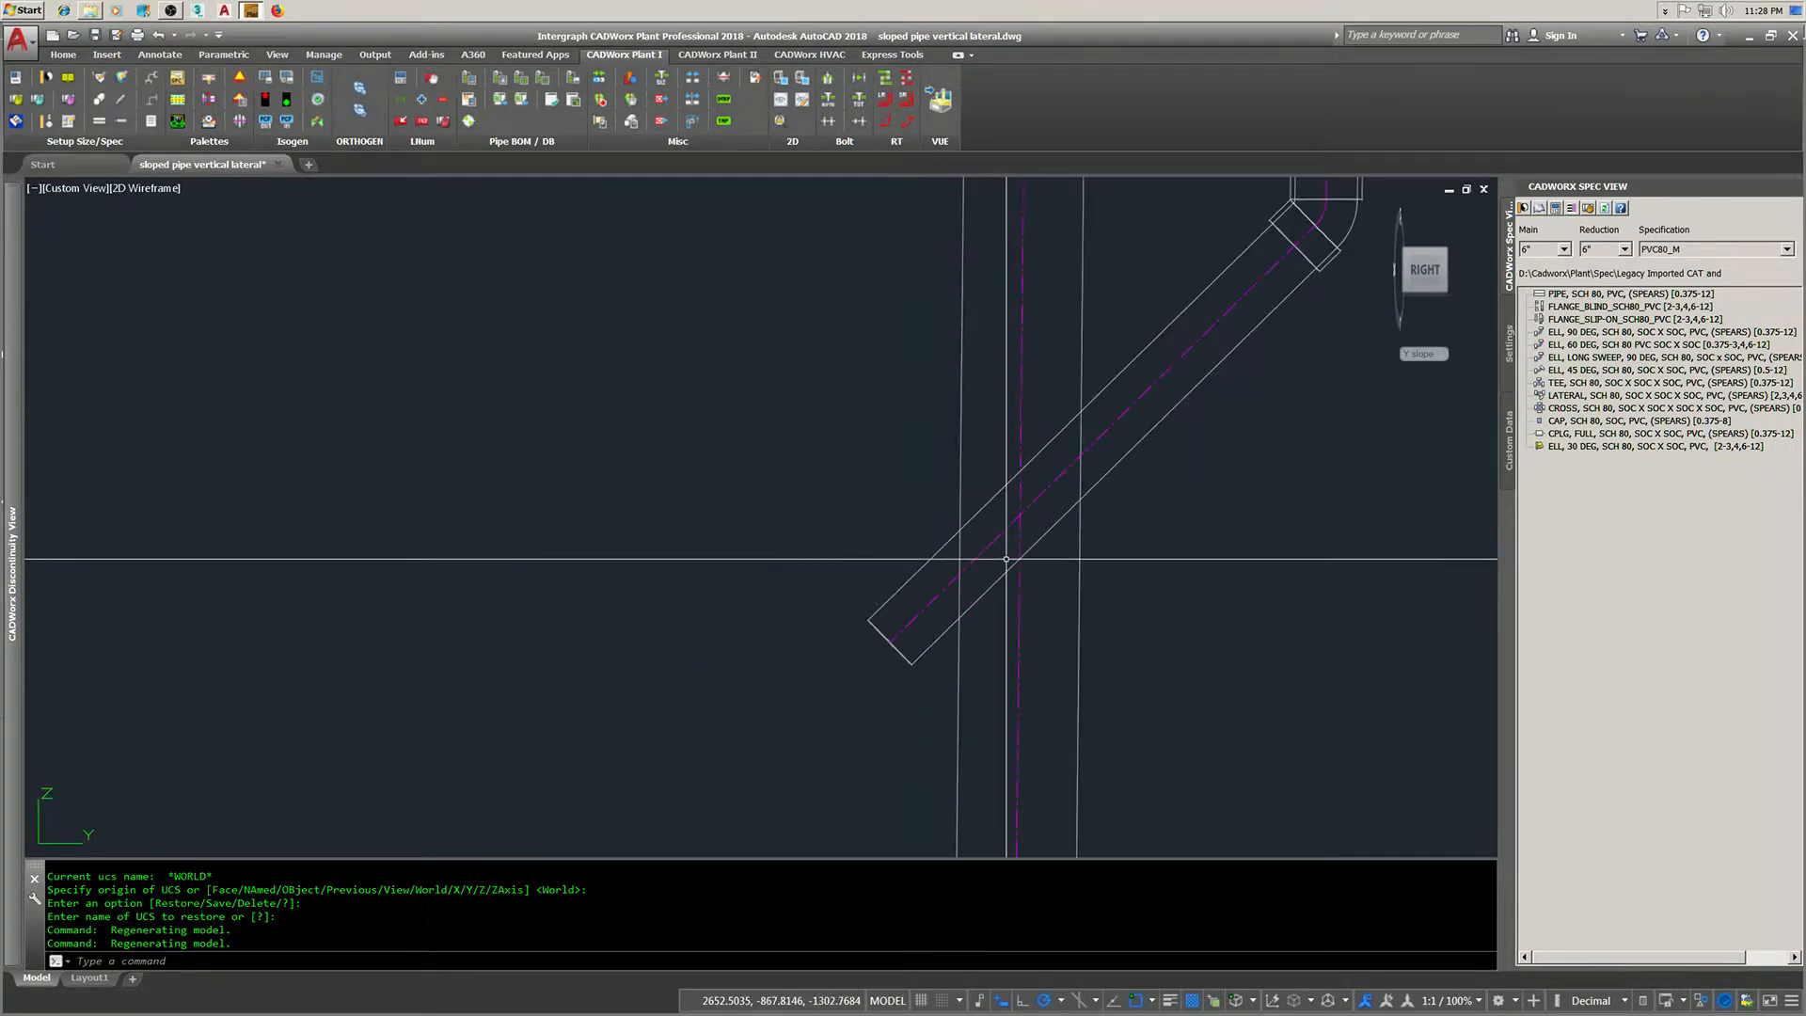
pyautogui.scroll(2, 1005, 559)
pyautogui.write('l')
pyautogui.press('Return')
pyautogui.keyDown('shift'); pyautogui.rightClick(986, 543); pyautogui.keyUp('shift')
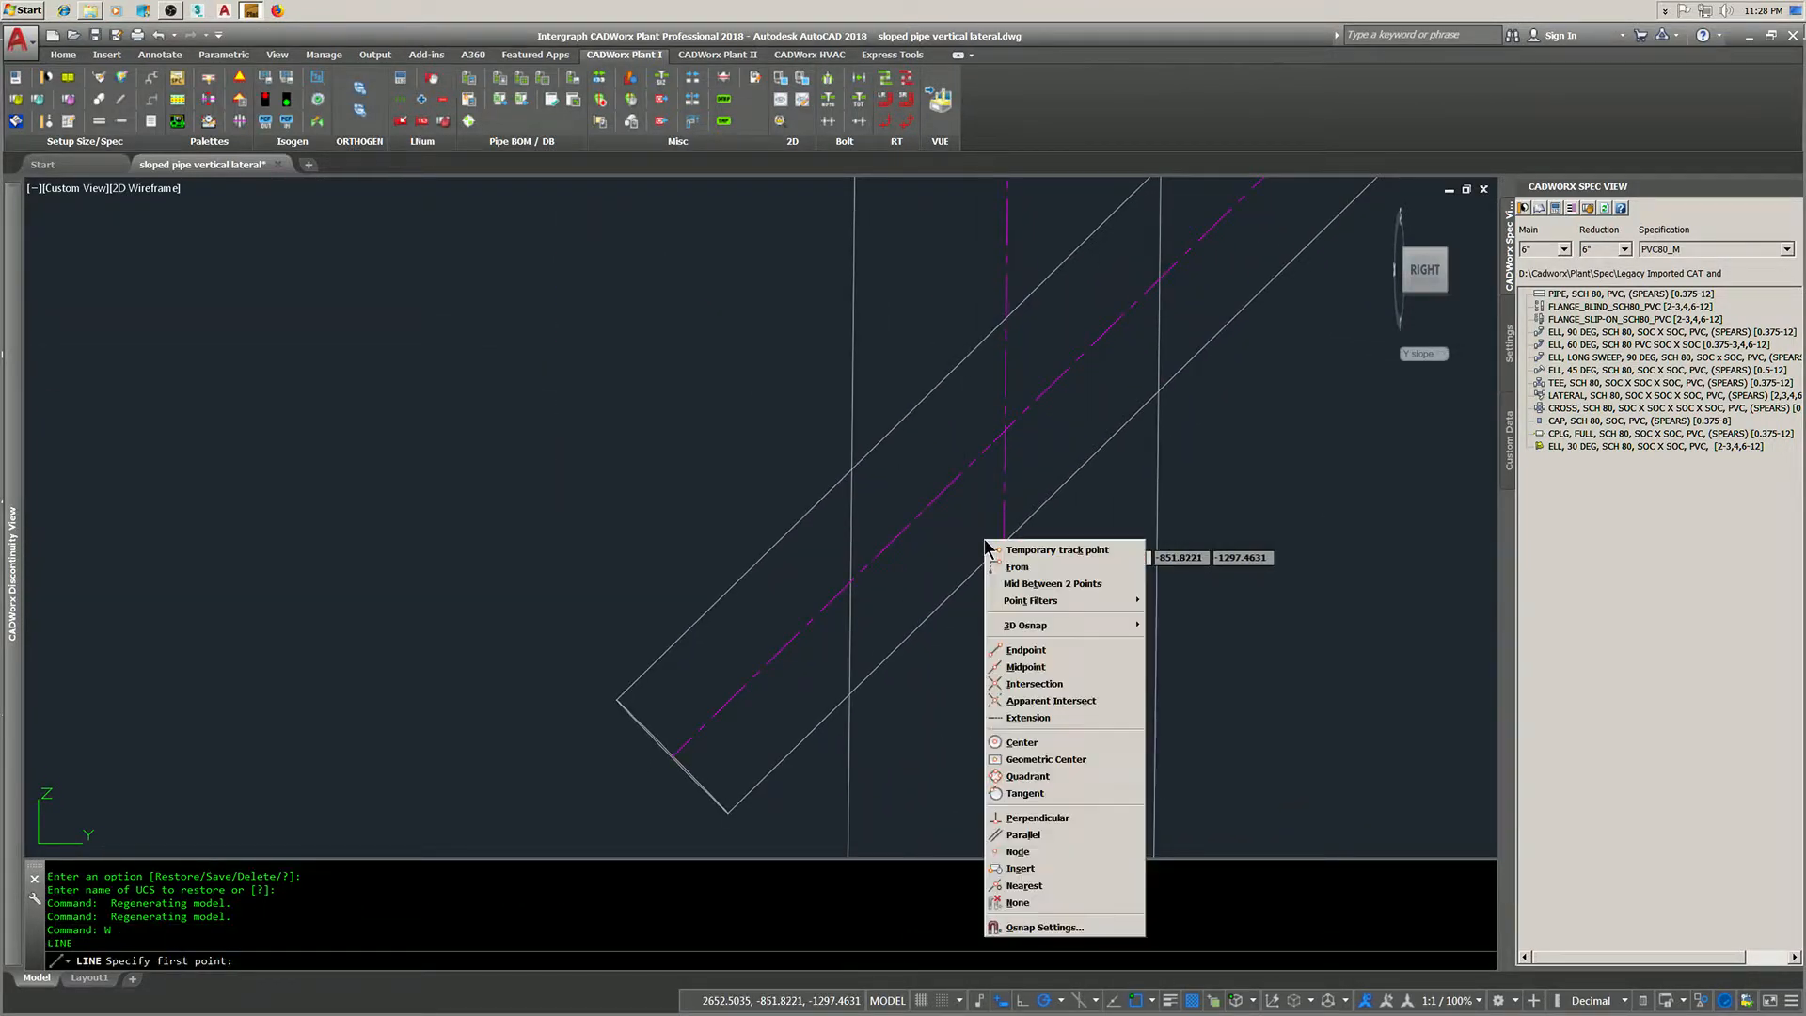
pyautogui.click(1050, 701)
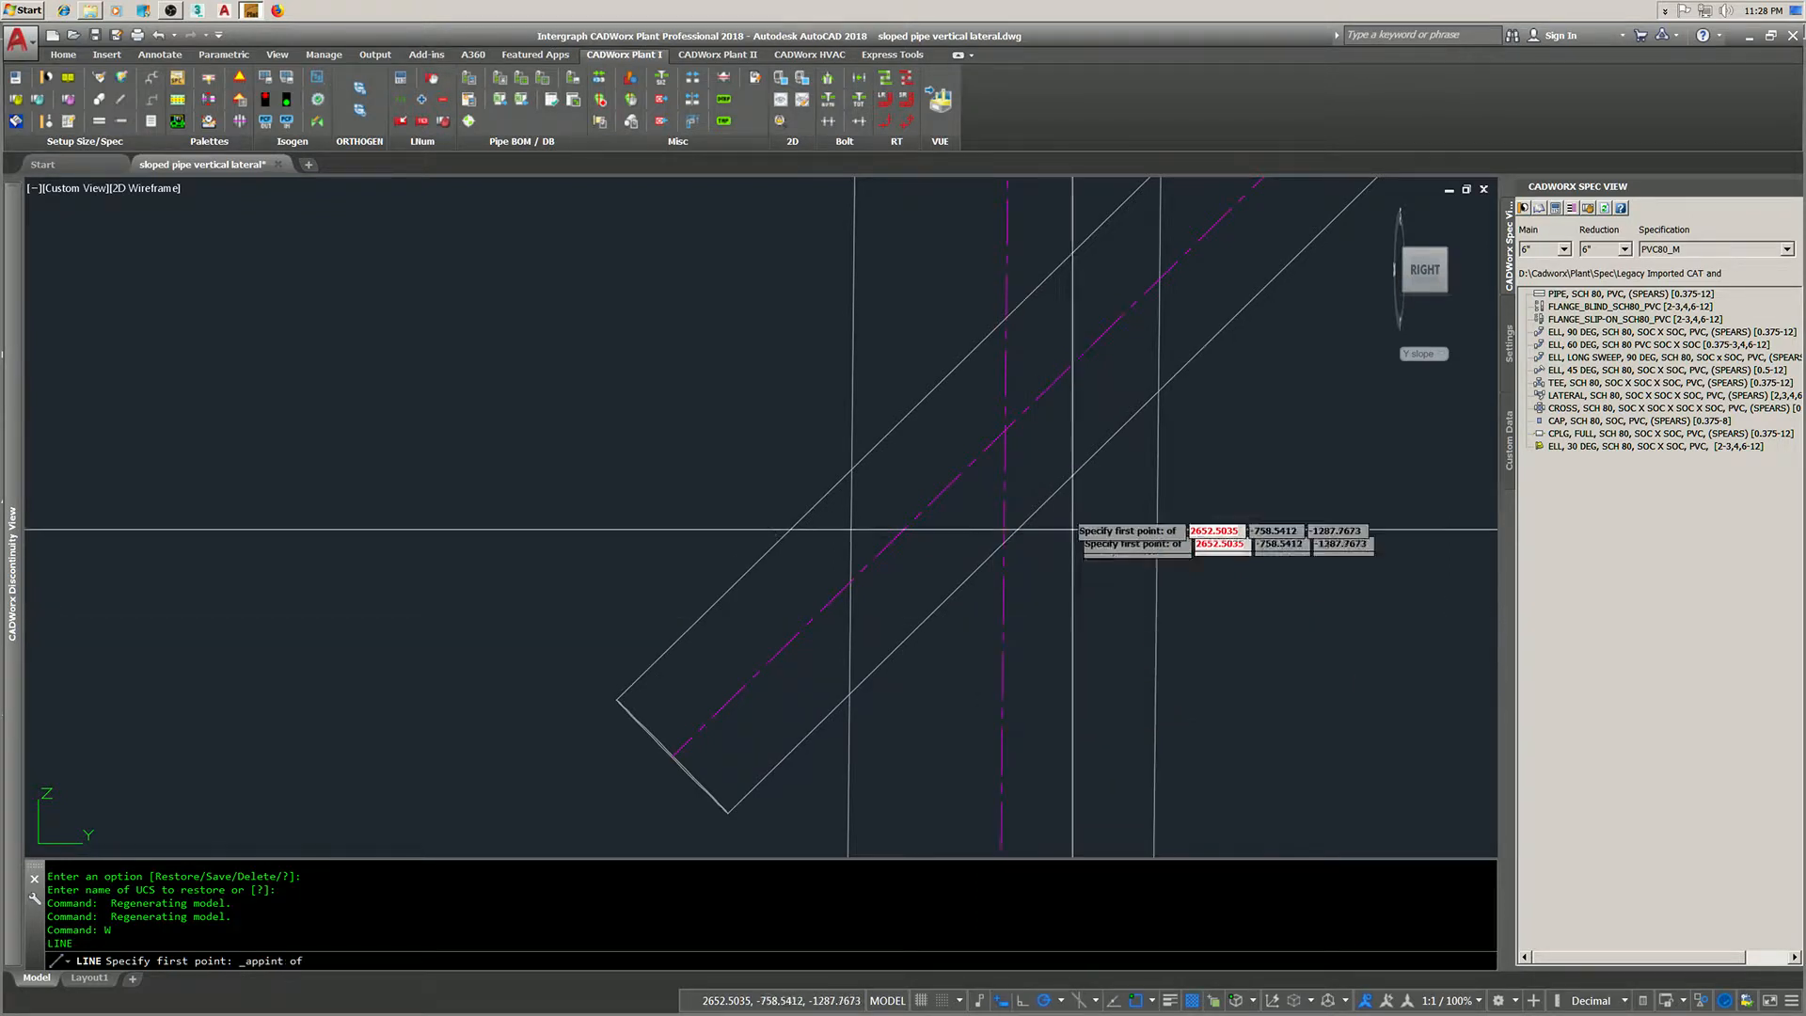
pyautogui.click(1003, 430)
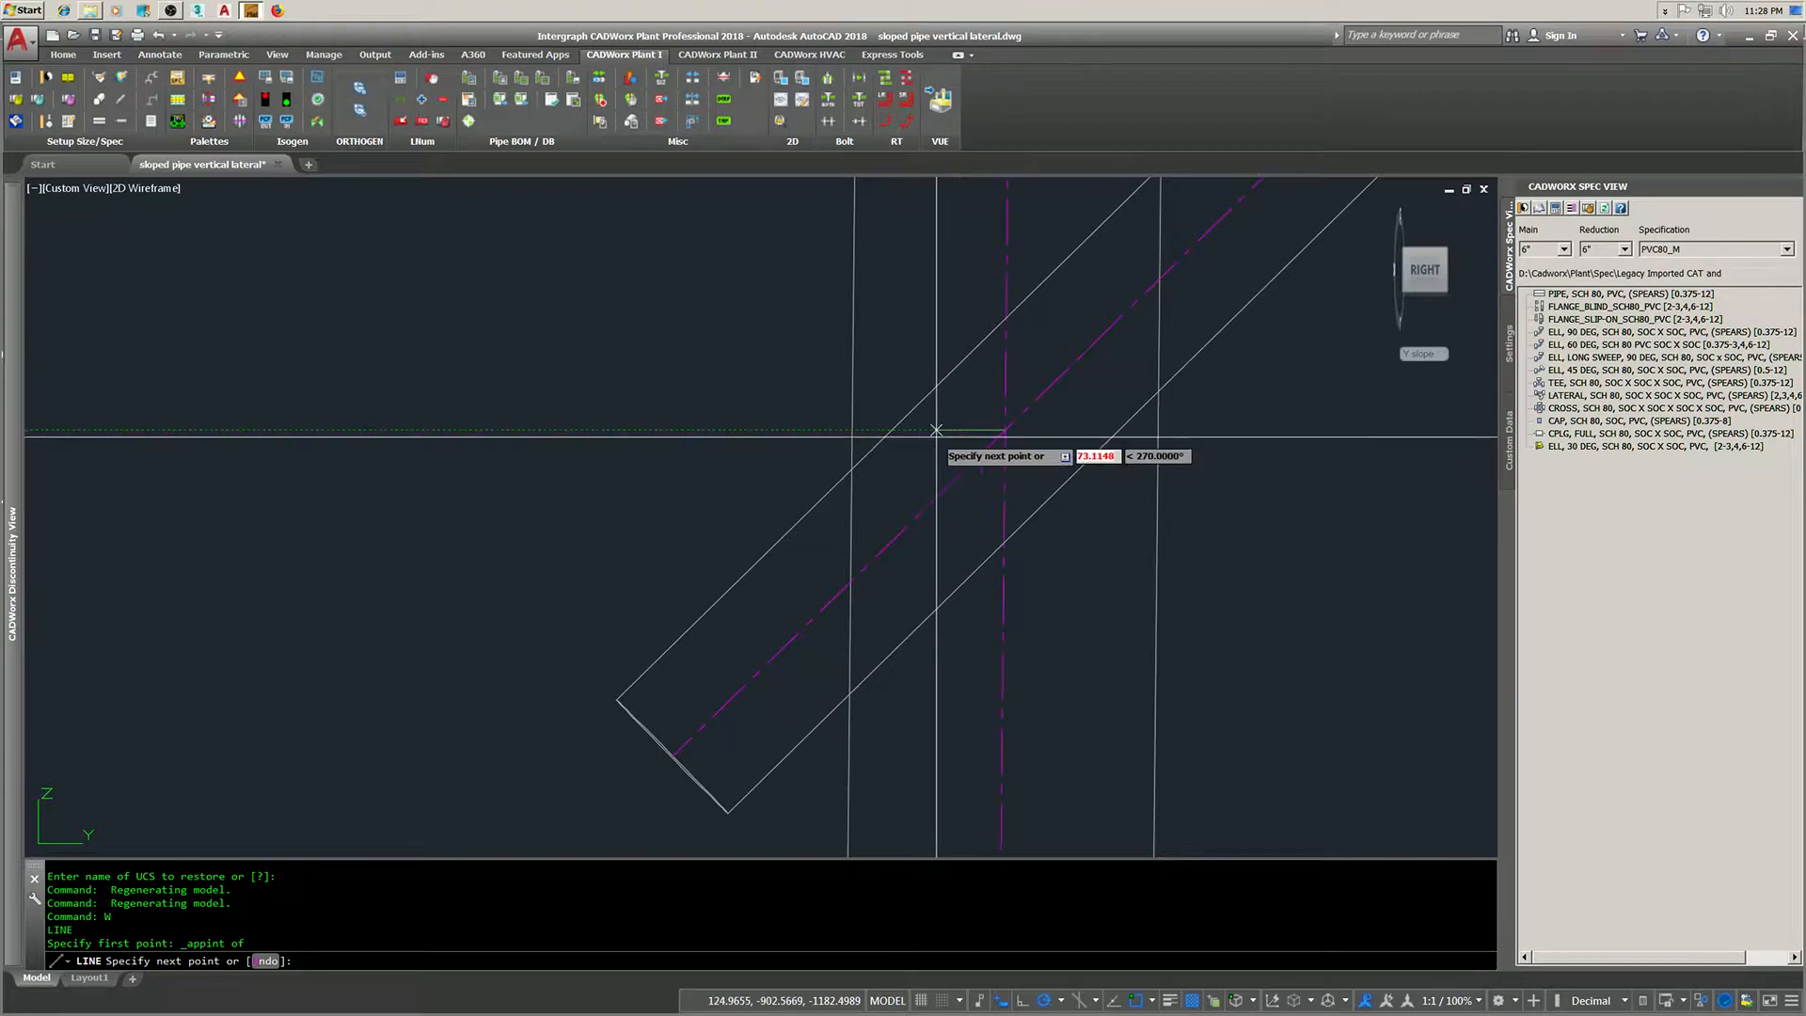
pyautogui.click(938, 461)
pyautogui.press('Return')
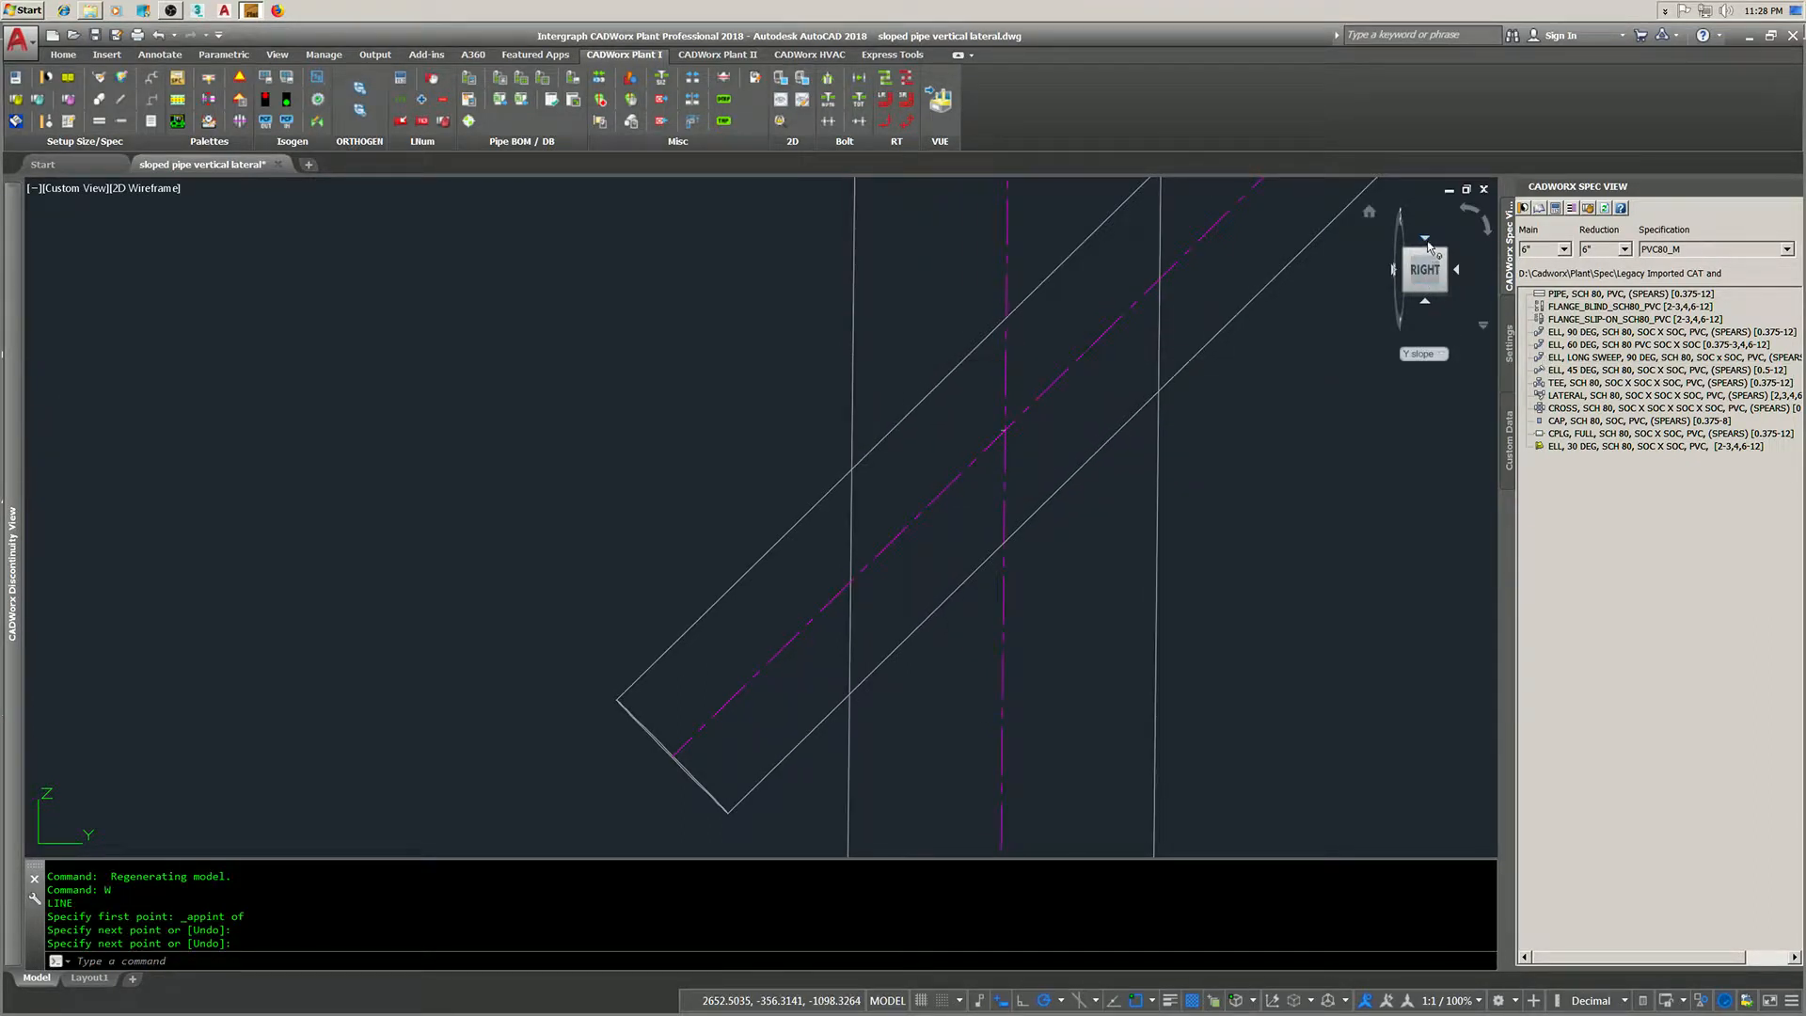
# - In the Top view, draw an orthogonal line from the reference line's start on the angled pipe's centreline, along negative X past the header
pyautogui.click(1426, 243)
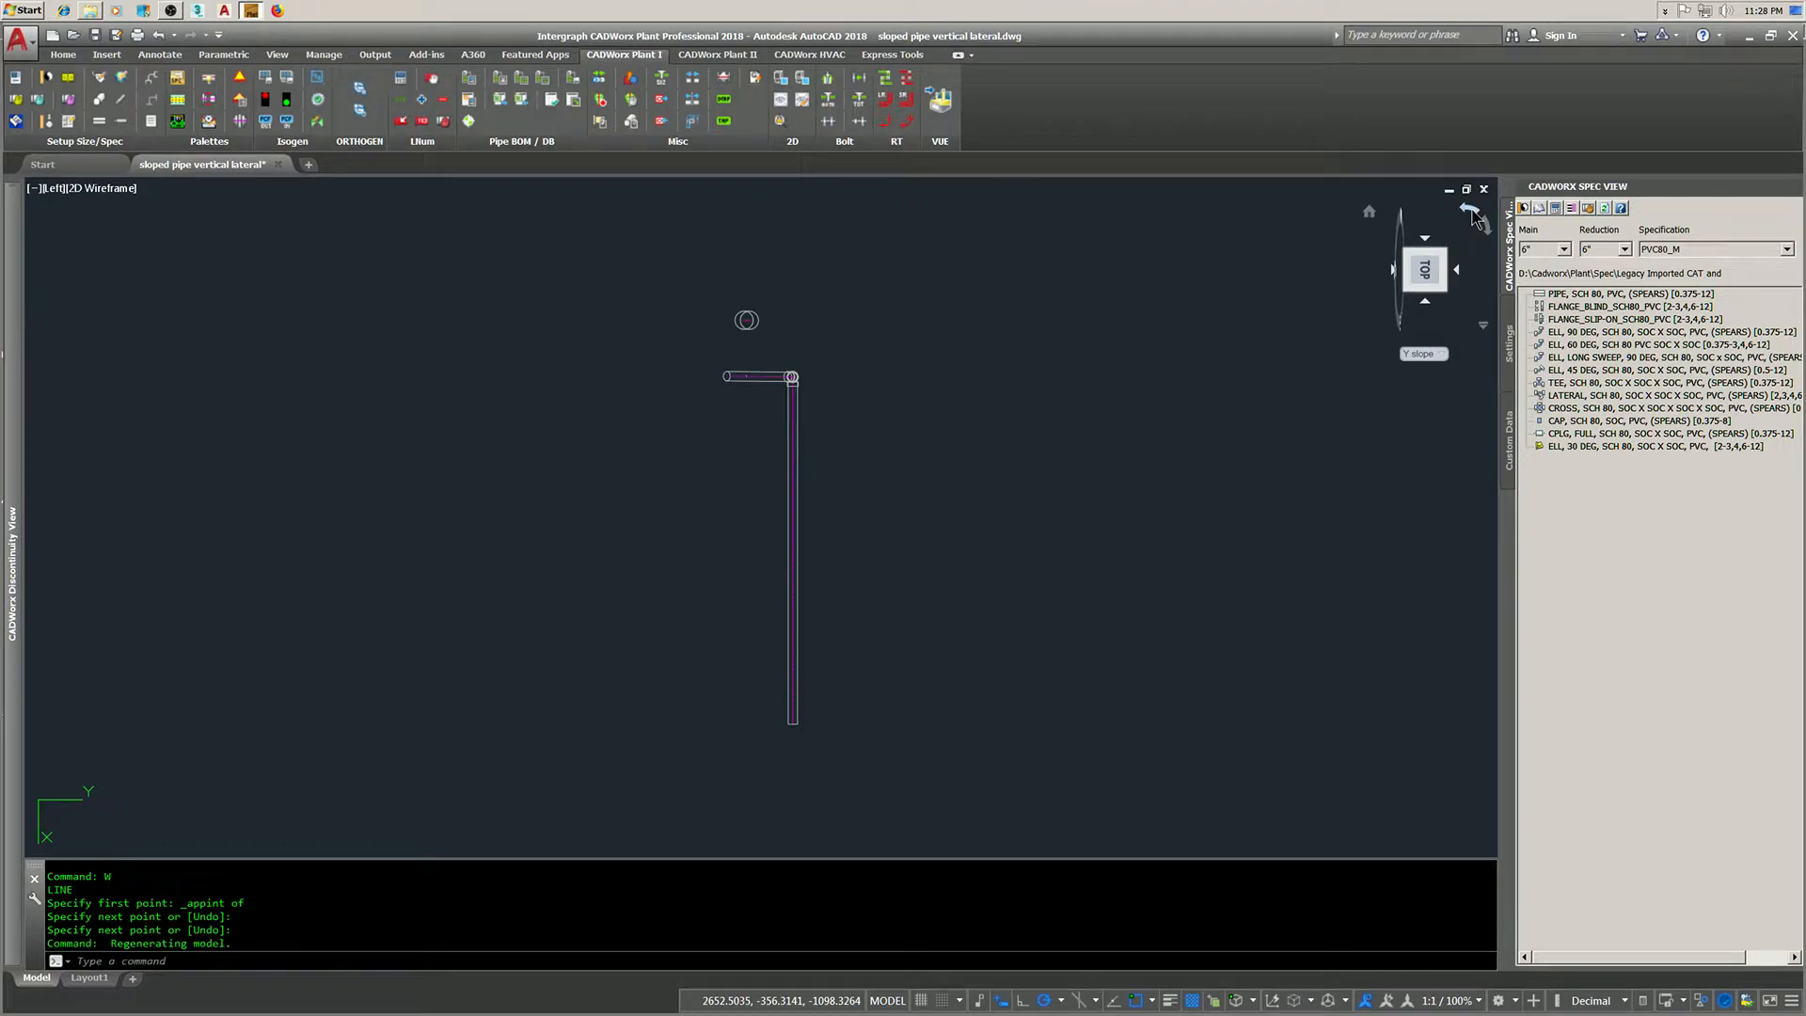
pyautogui.click(1473, 211)
pyautogui.scroll(5, 575, 552)
pyautogui.moveTo(593, 551); pyautogui.dragTo(715, 613, button='middle')
pyautogui.scroll(1, 624, 552)
pyautogui.scroll(-1, 673, 583)
pyautogui.scroll(-1, 716, 613)
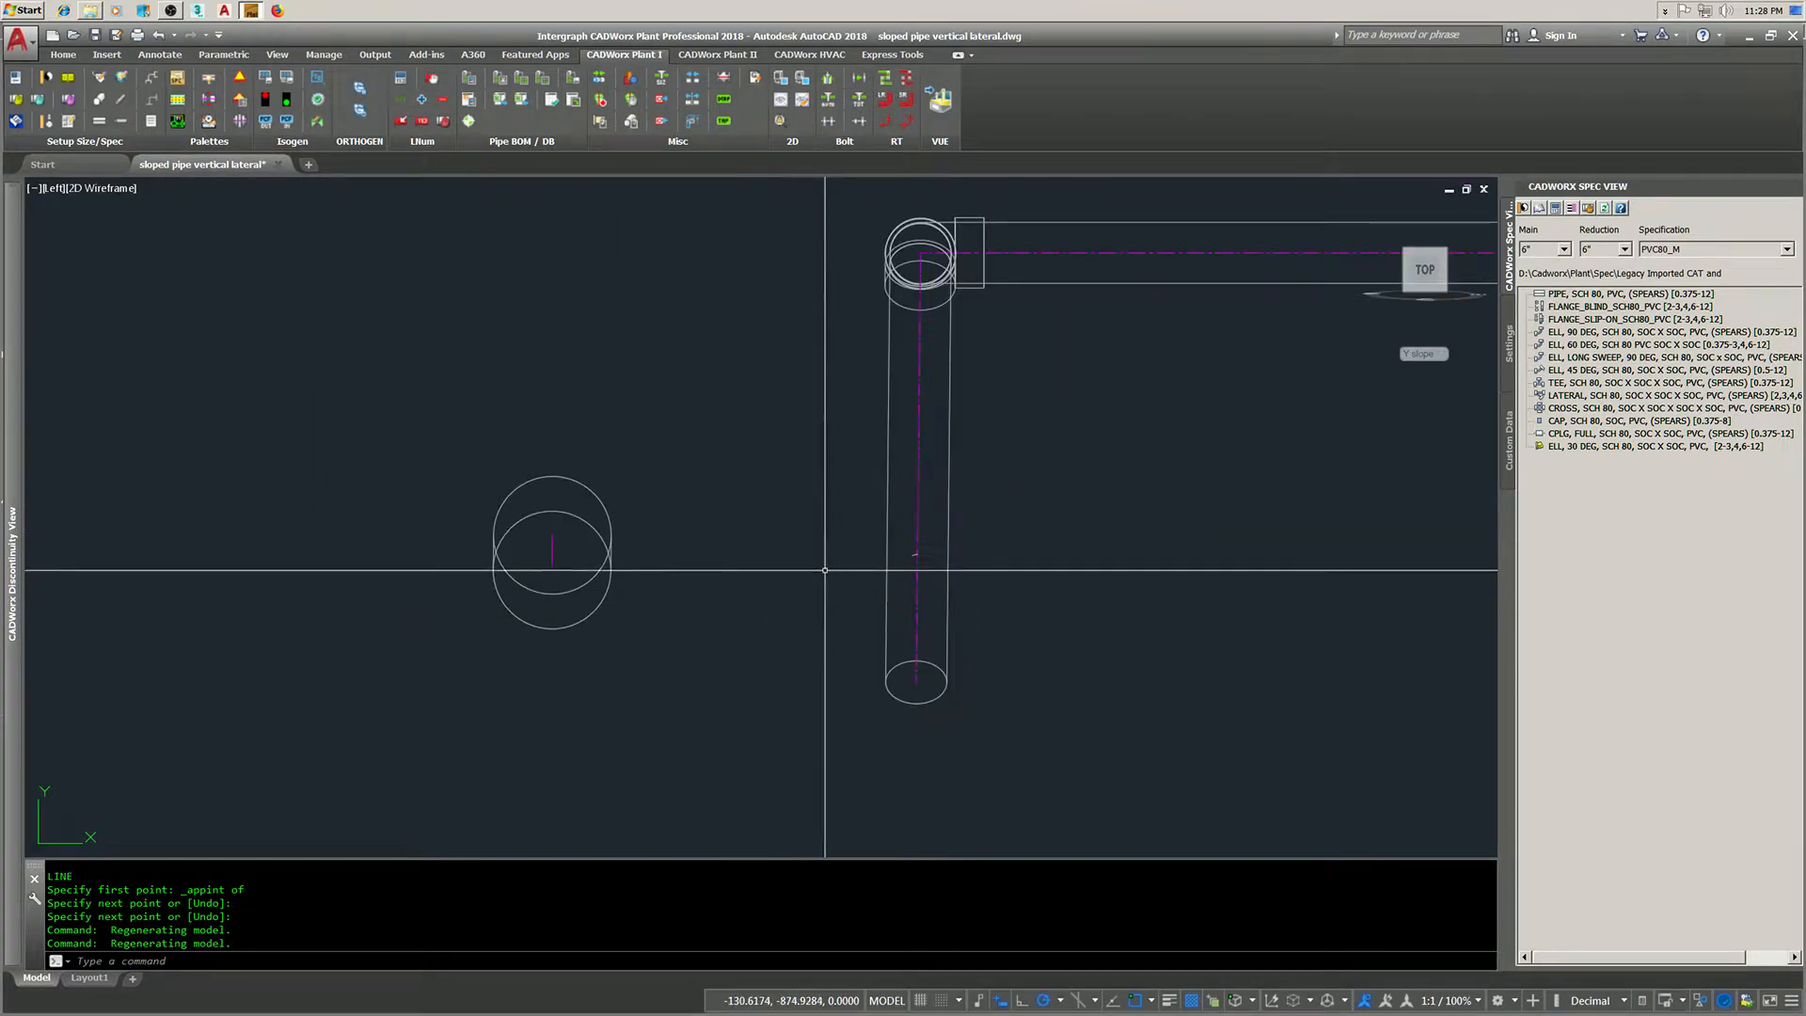
pyautogui.scroll(2, 825, 570)
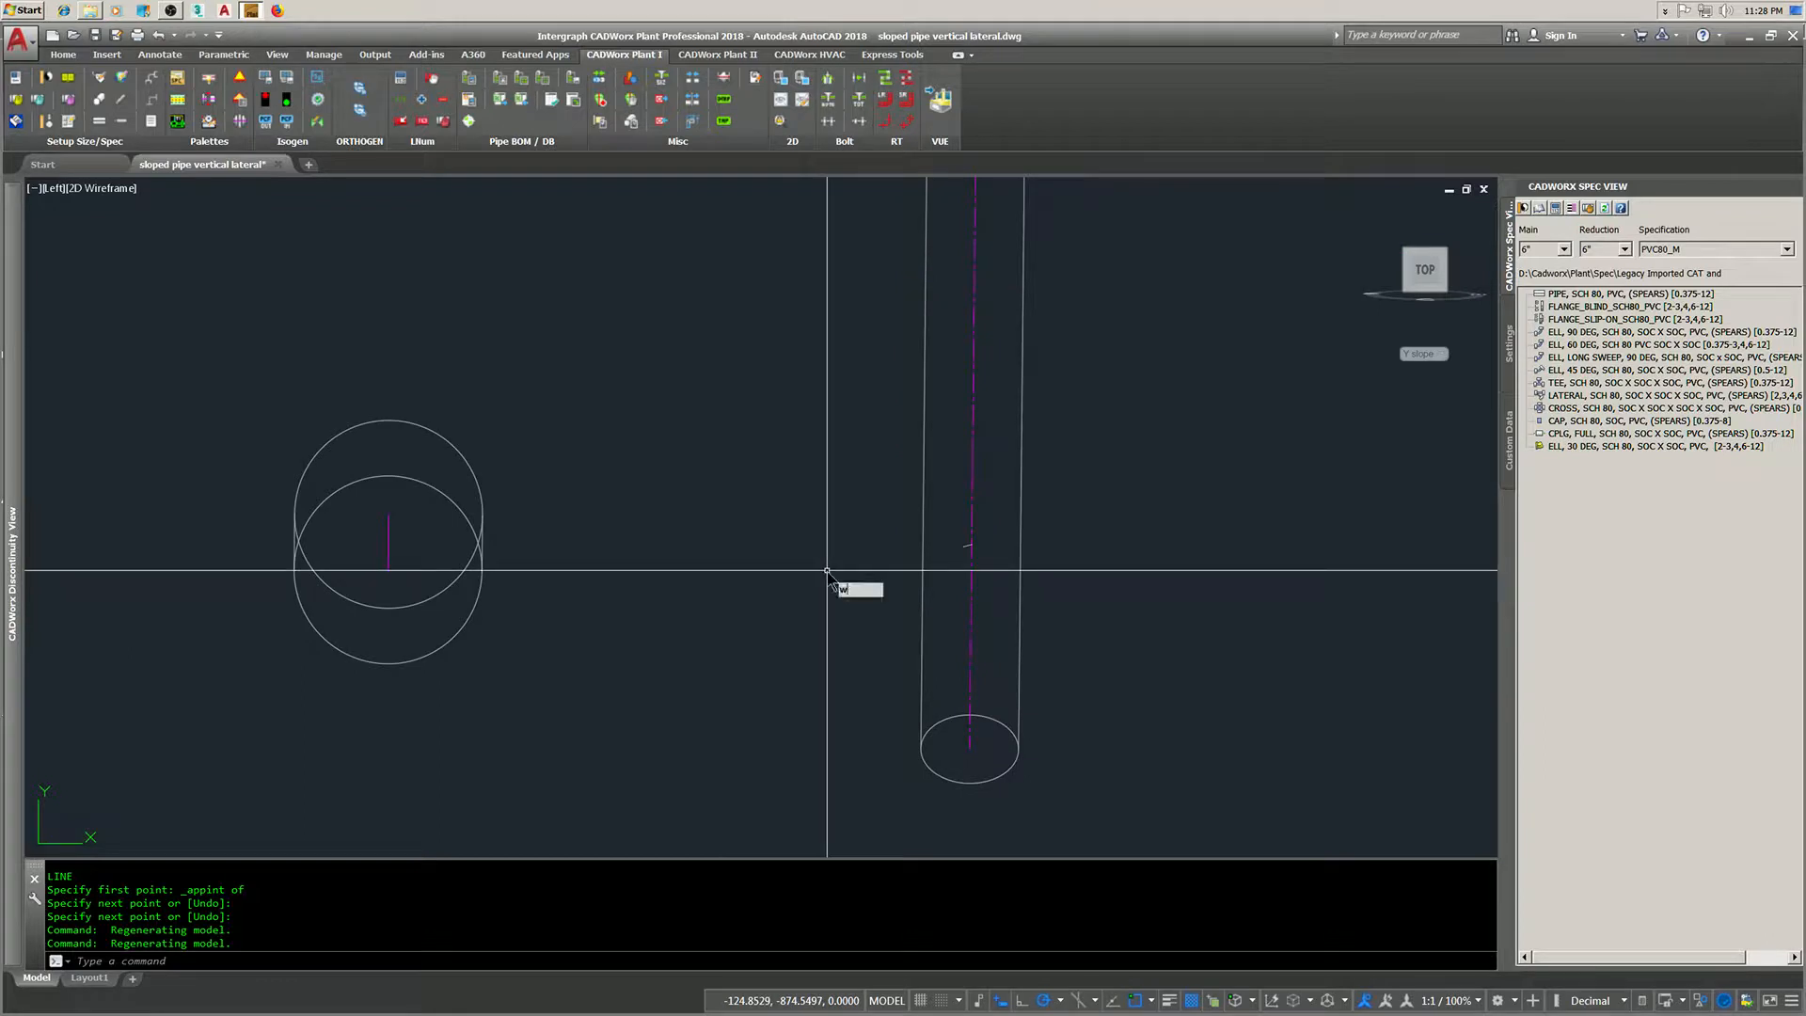
pyautogui.press('Return')
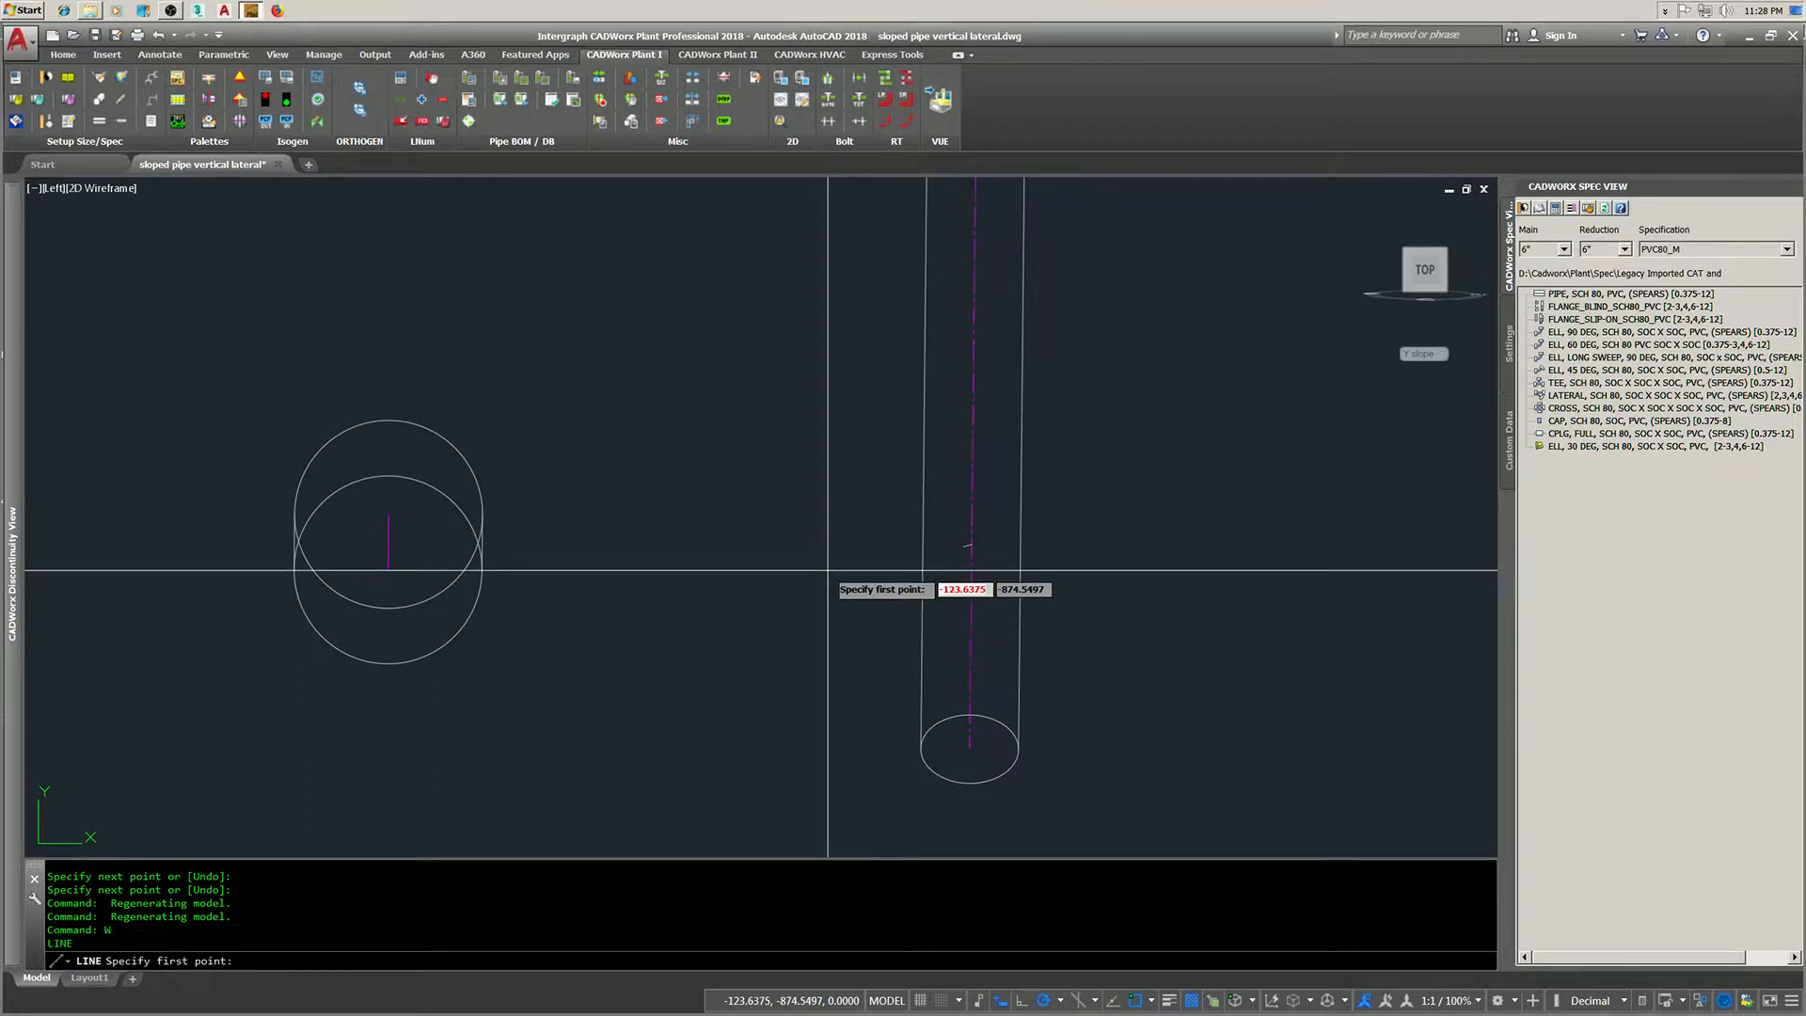
pyautogui.click(972, 544)
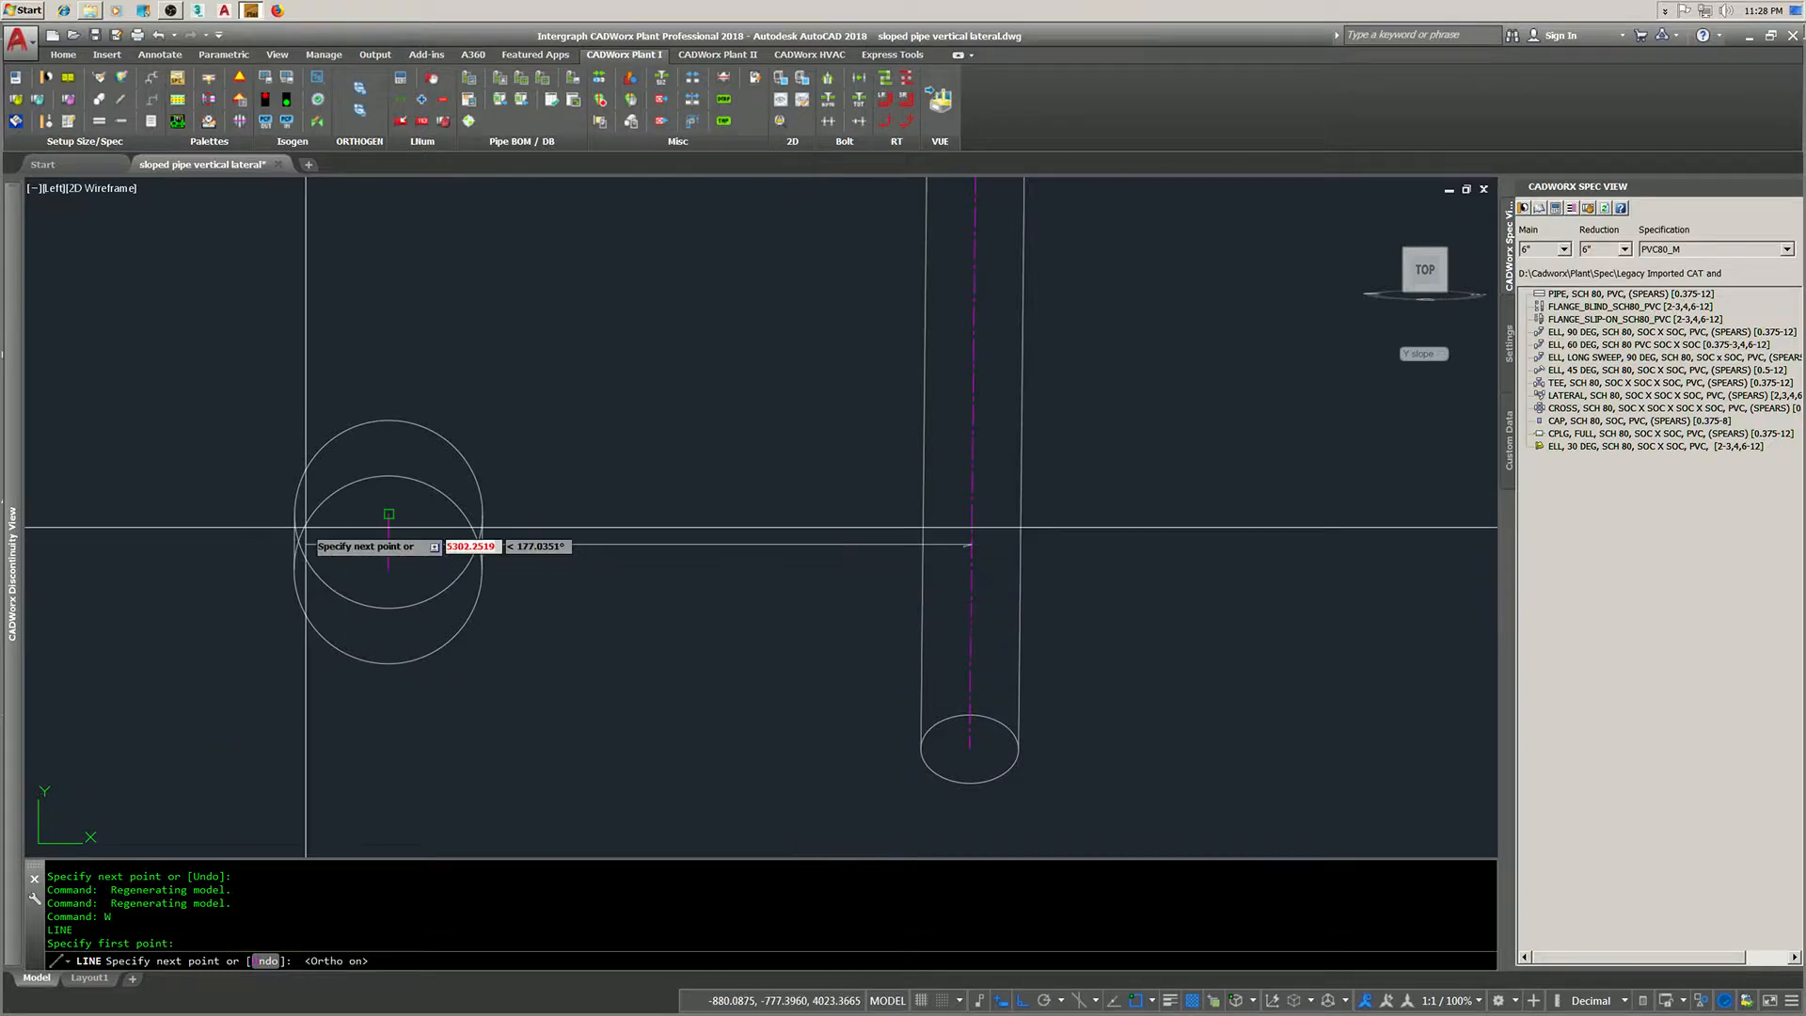
pyautogui.click(200, 560)
pyautogui.press('Return')
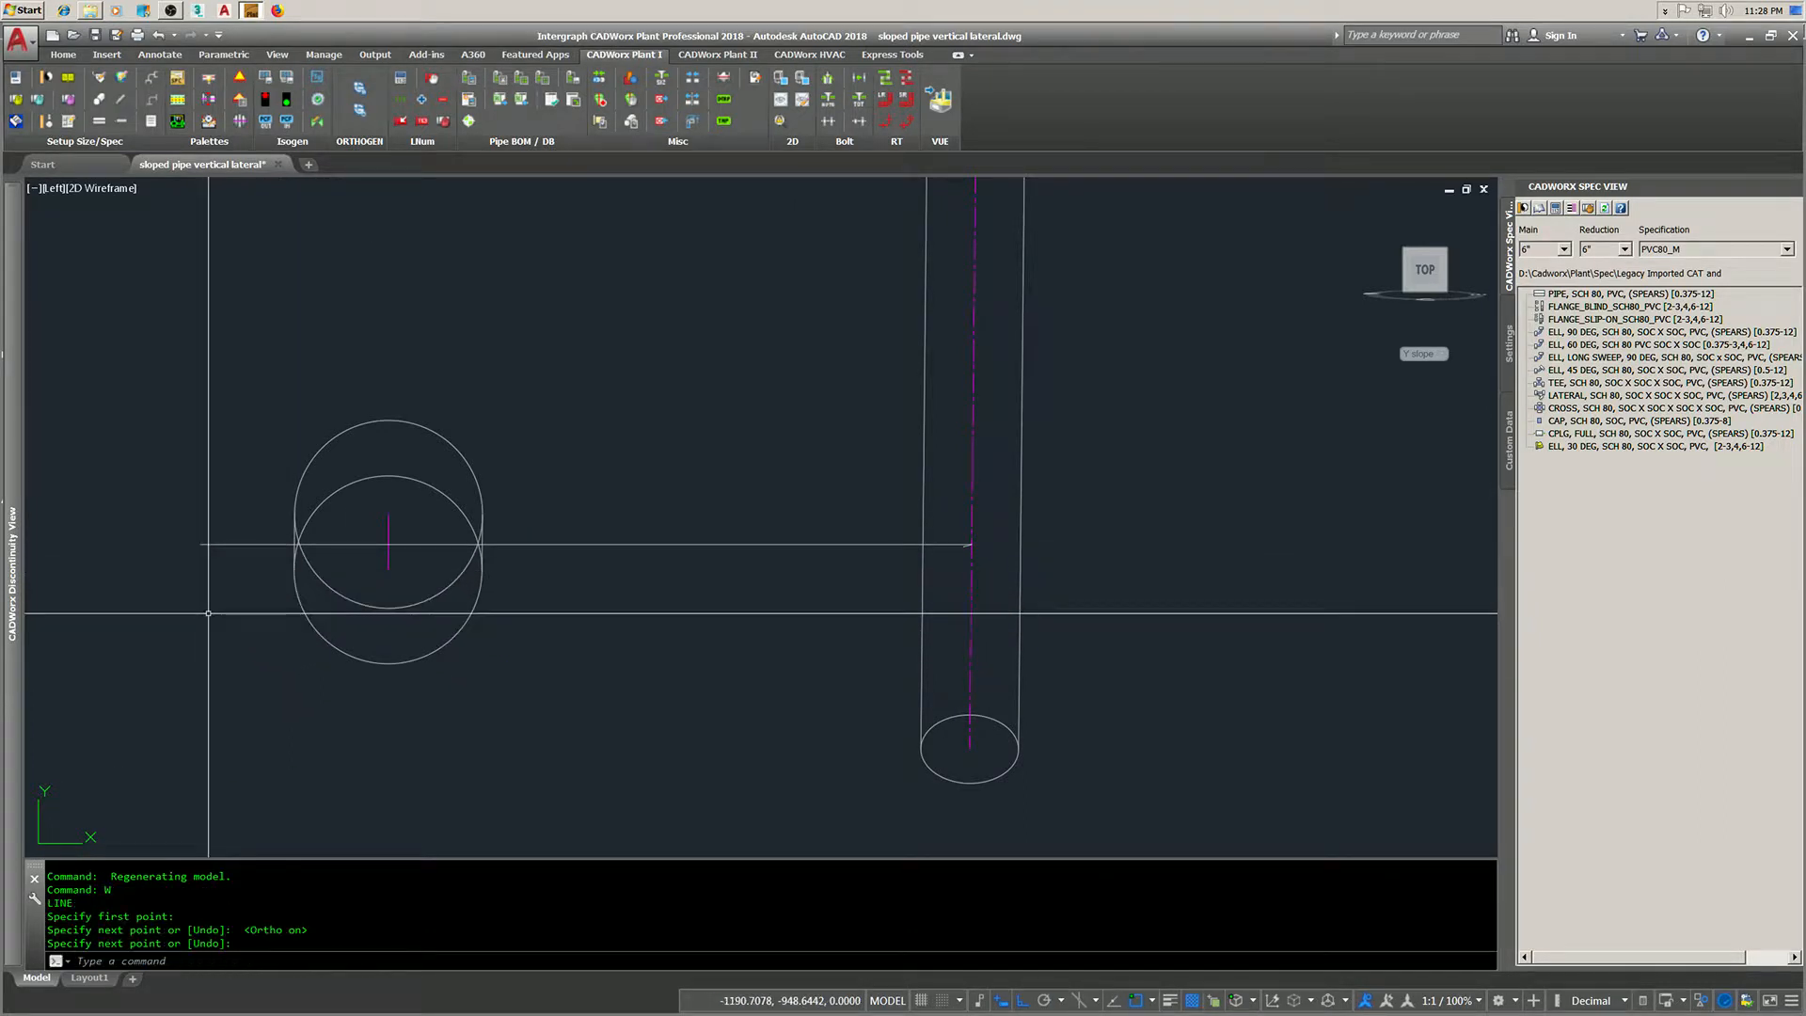
# - Move the angled pipe and its attached fittings from the reference lines' shared endpoint to where the long line crosses the header's centreline
pyautogui.moveTo(363, 577); pyautogui.dragTo(416, 605, button='middle')
pyautogui.moveTo(784, 612); pyautogui.dragTo(806, 685, button='middle')
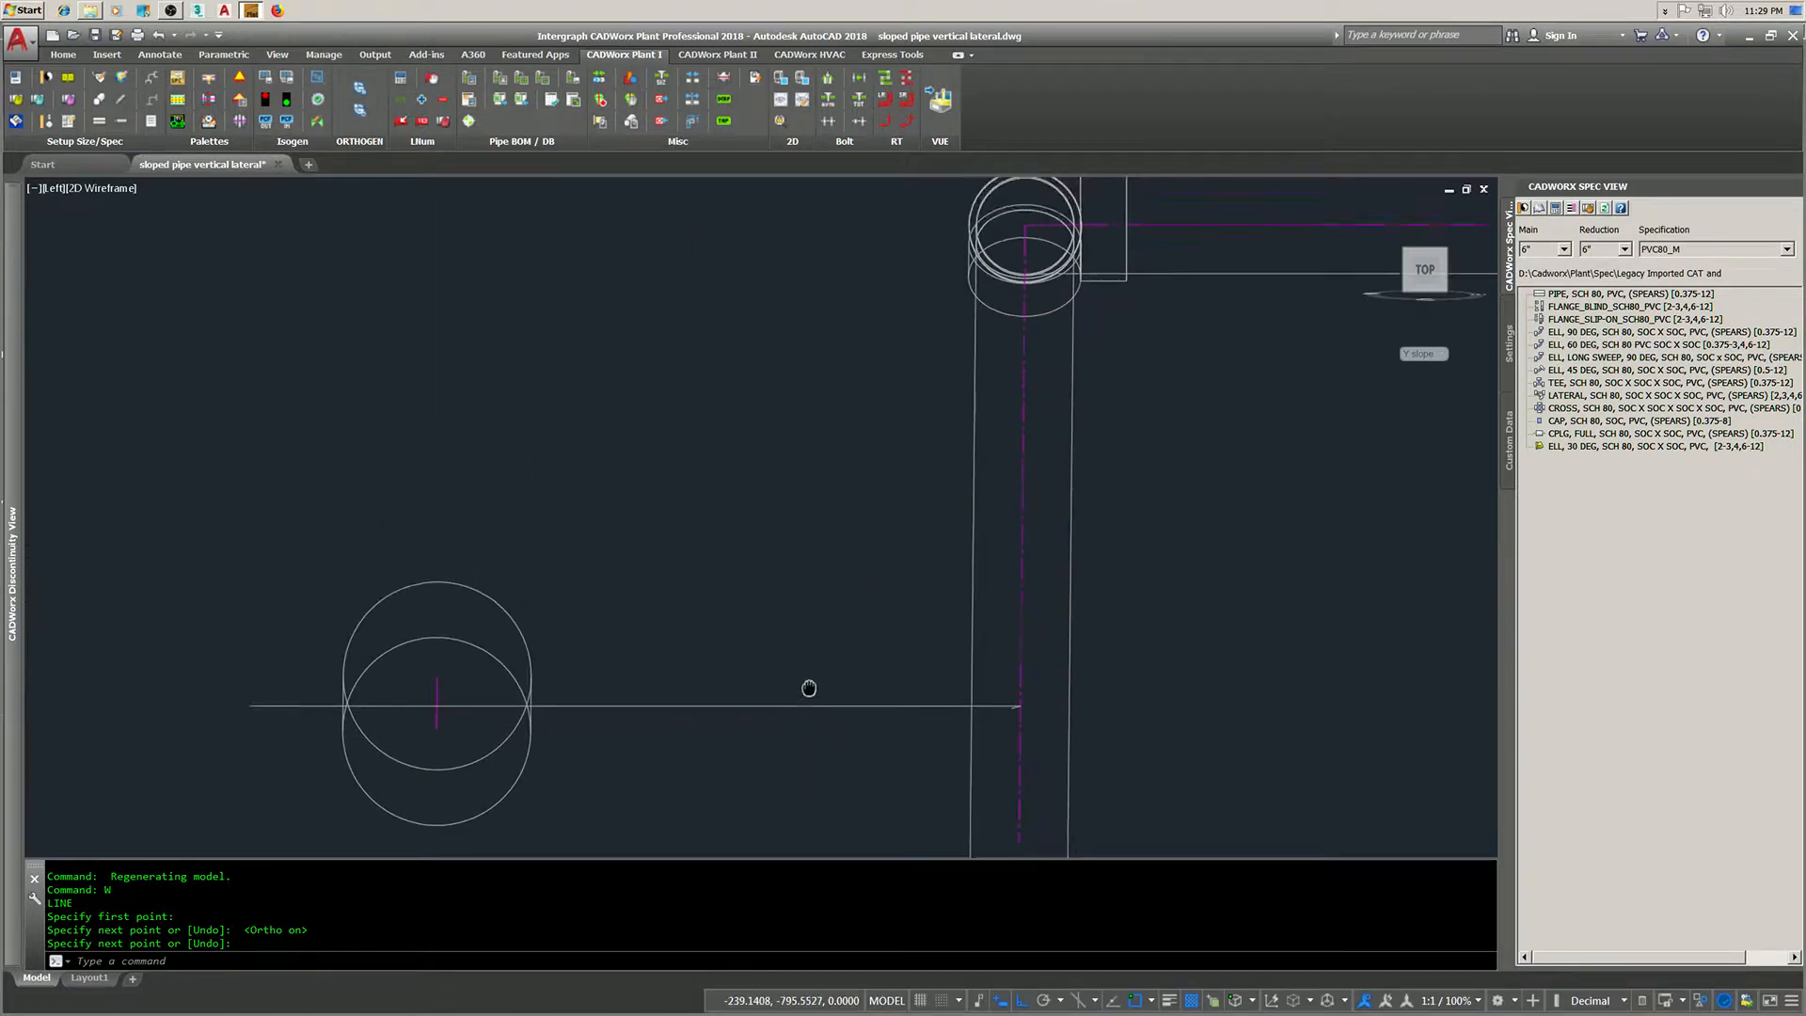
pyautogui.scroll(-3, 828, 684)
pyautogui.write('v')
pyautogui.press('Return')
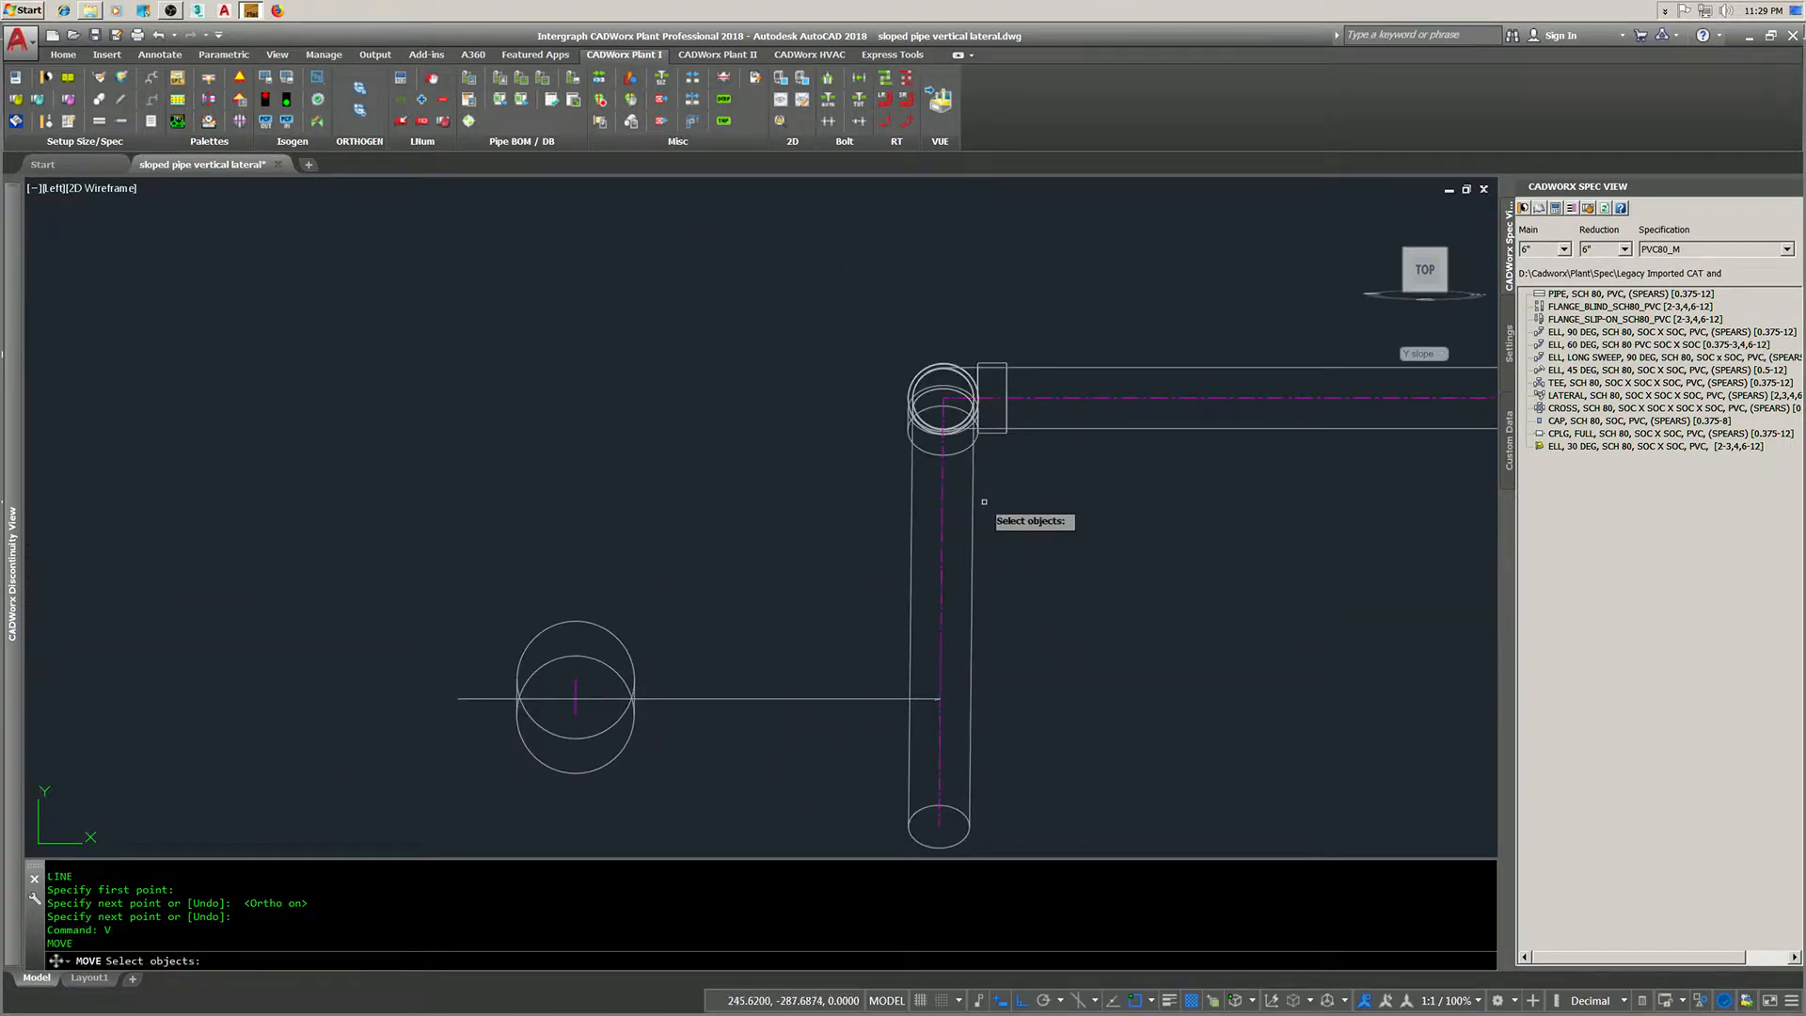
pyautogui.moveTo(945, 461)
pyautogui.mouseDown()
pyautogui.moveTo(894, 395)
pyautogui.moveTo(920, 373)
pyautogui.mouseUp()
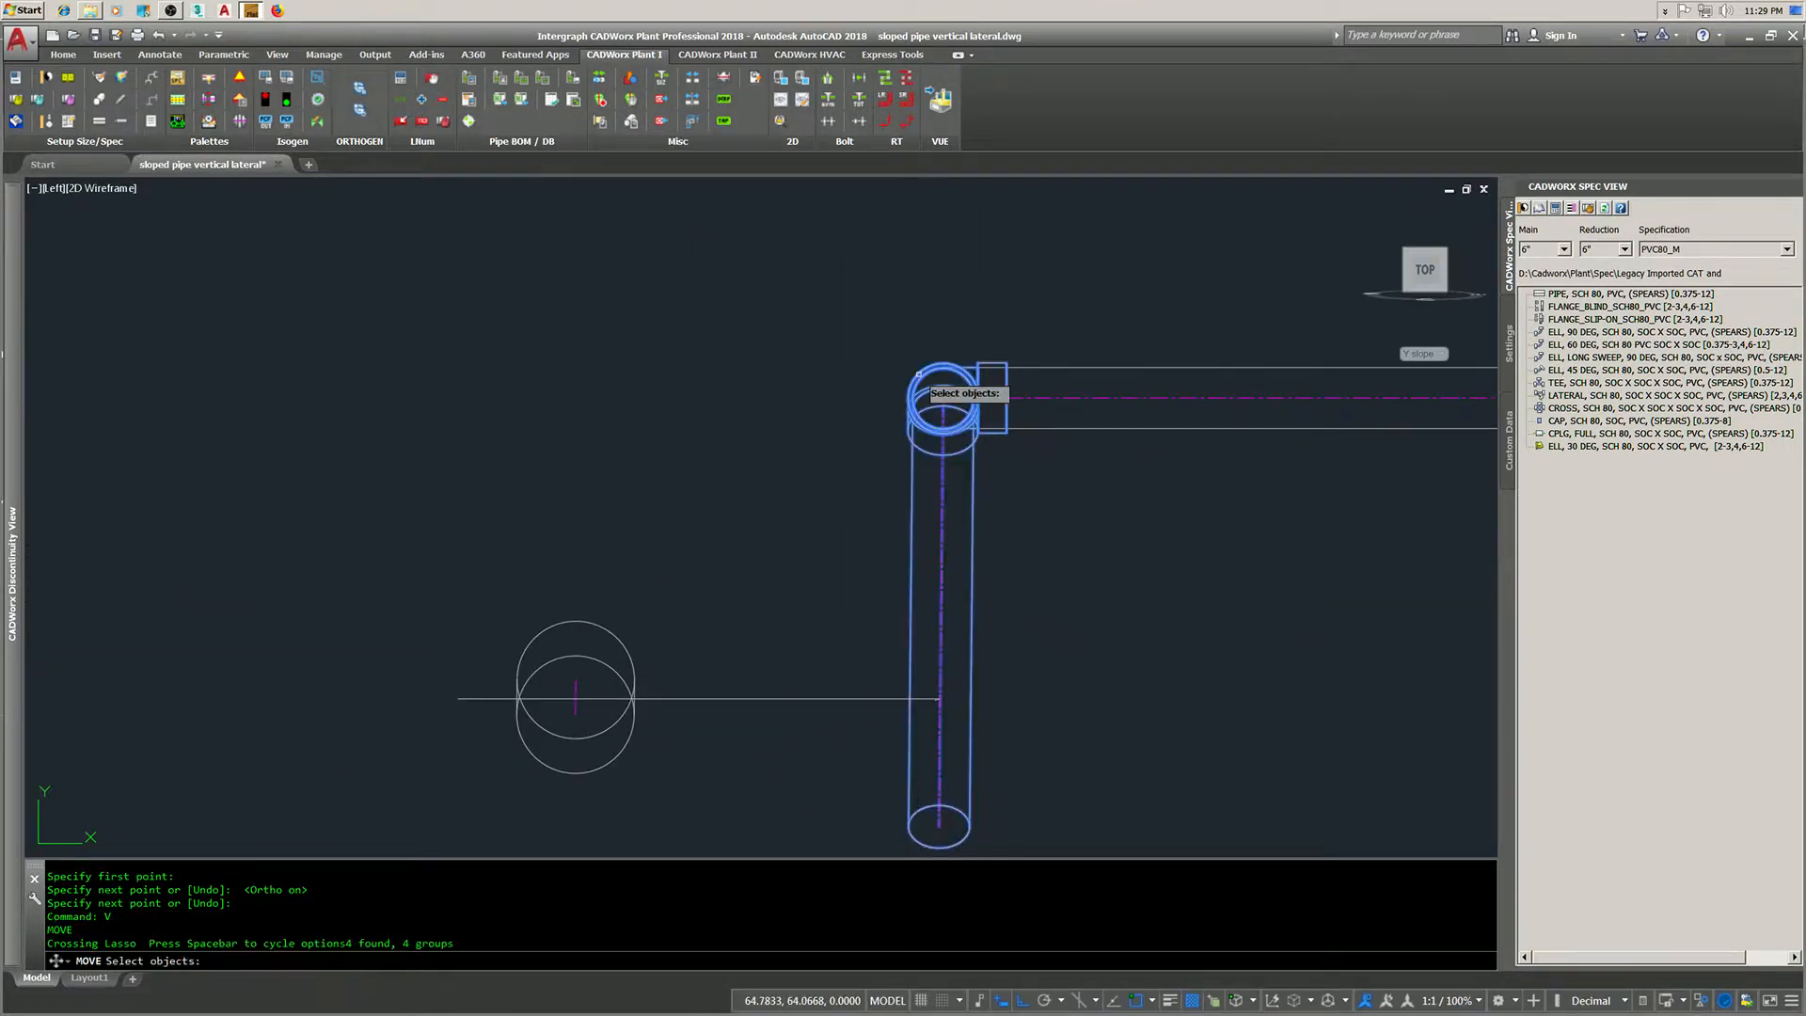
pyautogui.press('Return')
pyautogui.scroll(4, 936, 738)
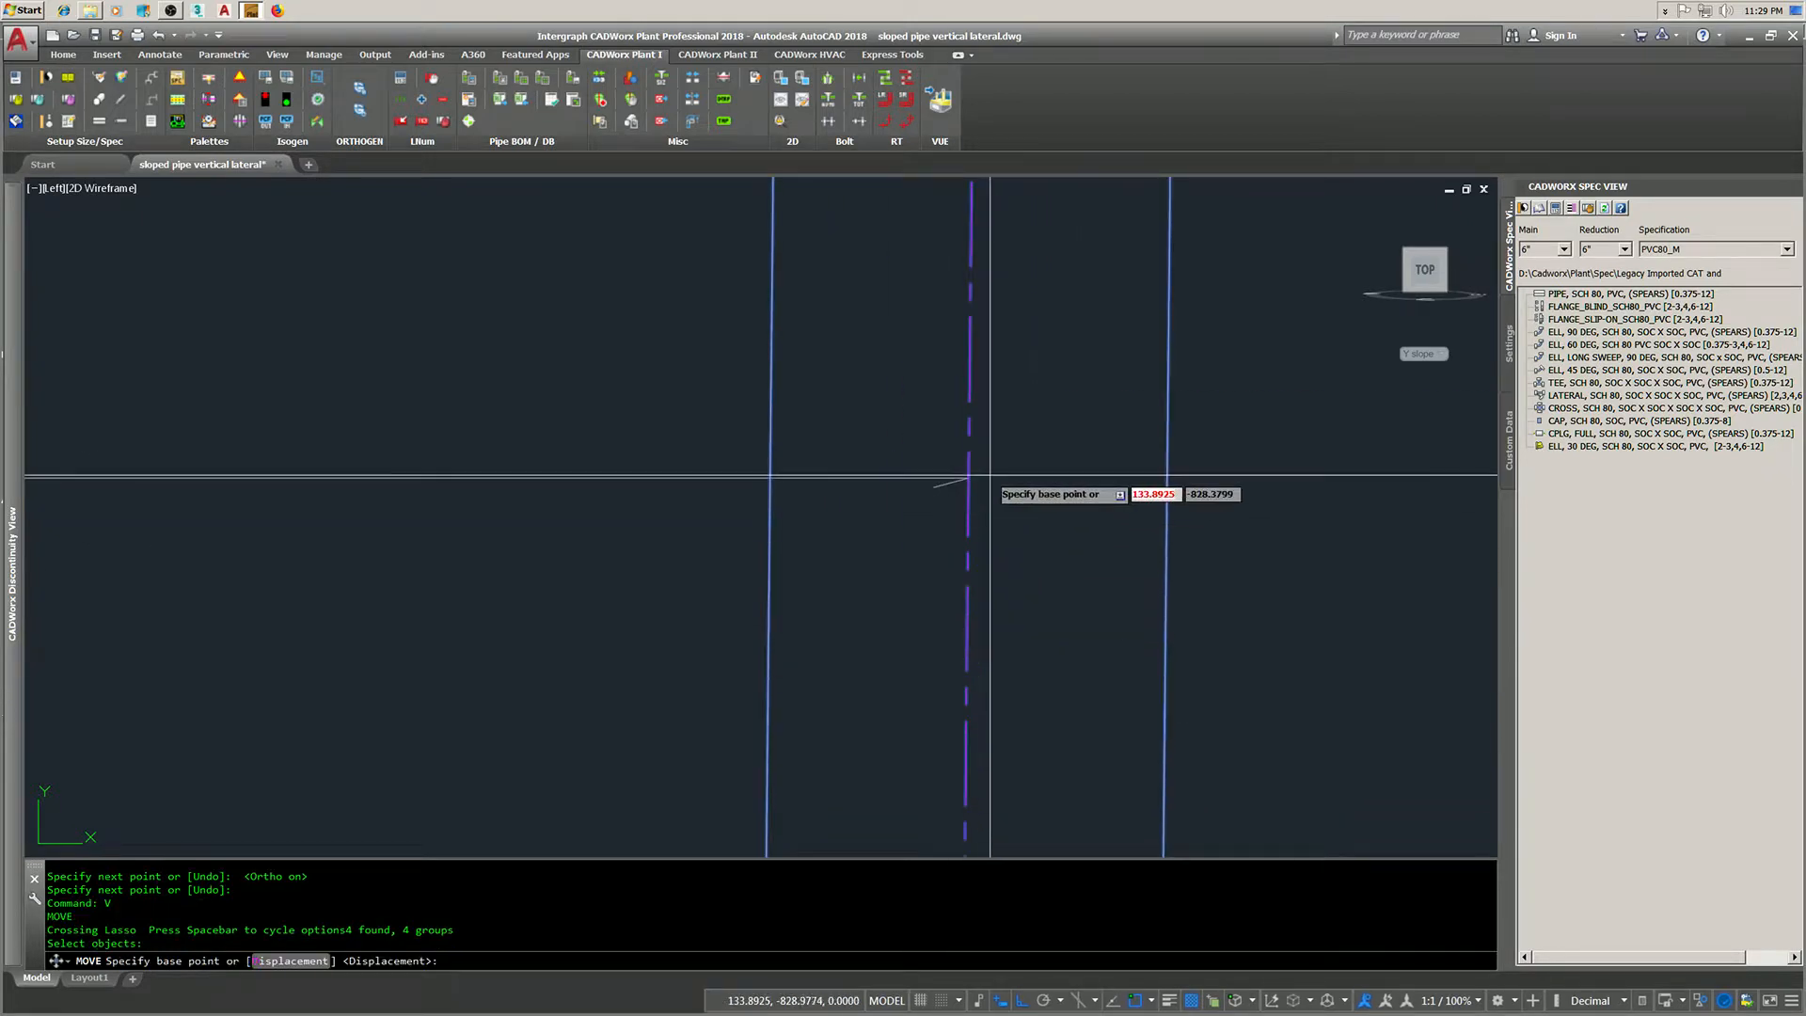
pyautogui.click(969, 478)
pyautogui.scroll(-5, 970, 473)
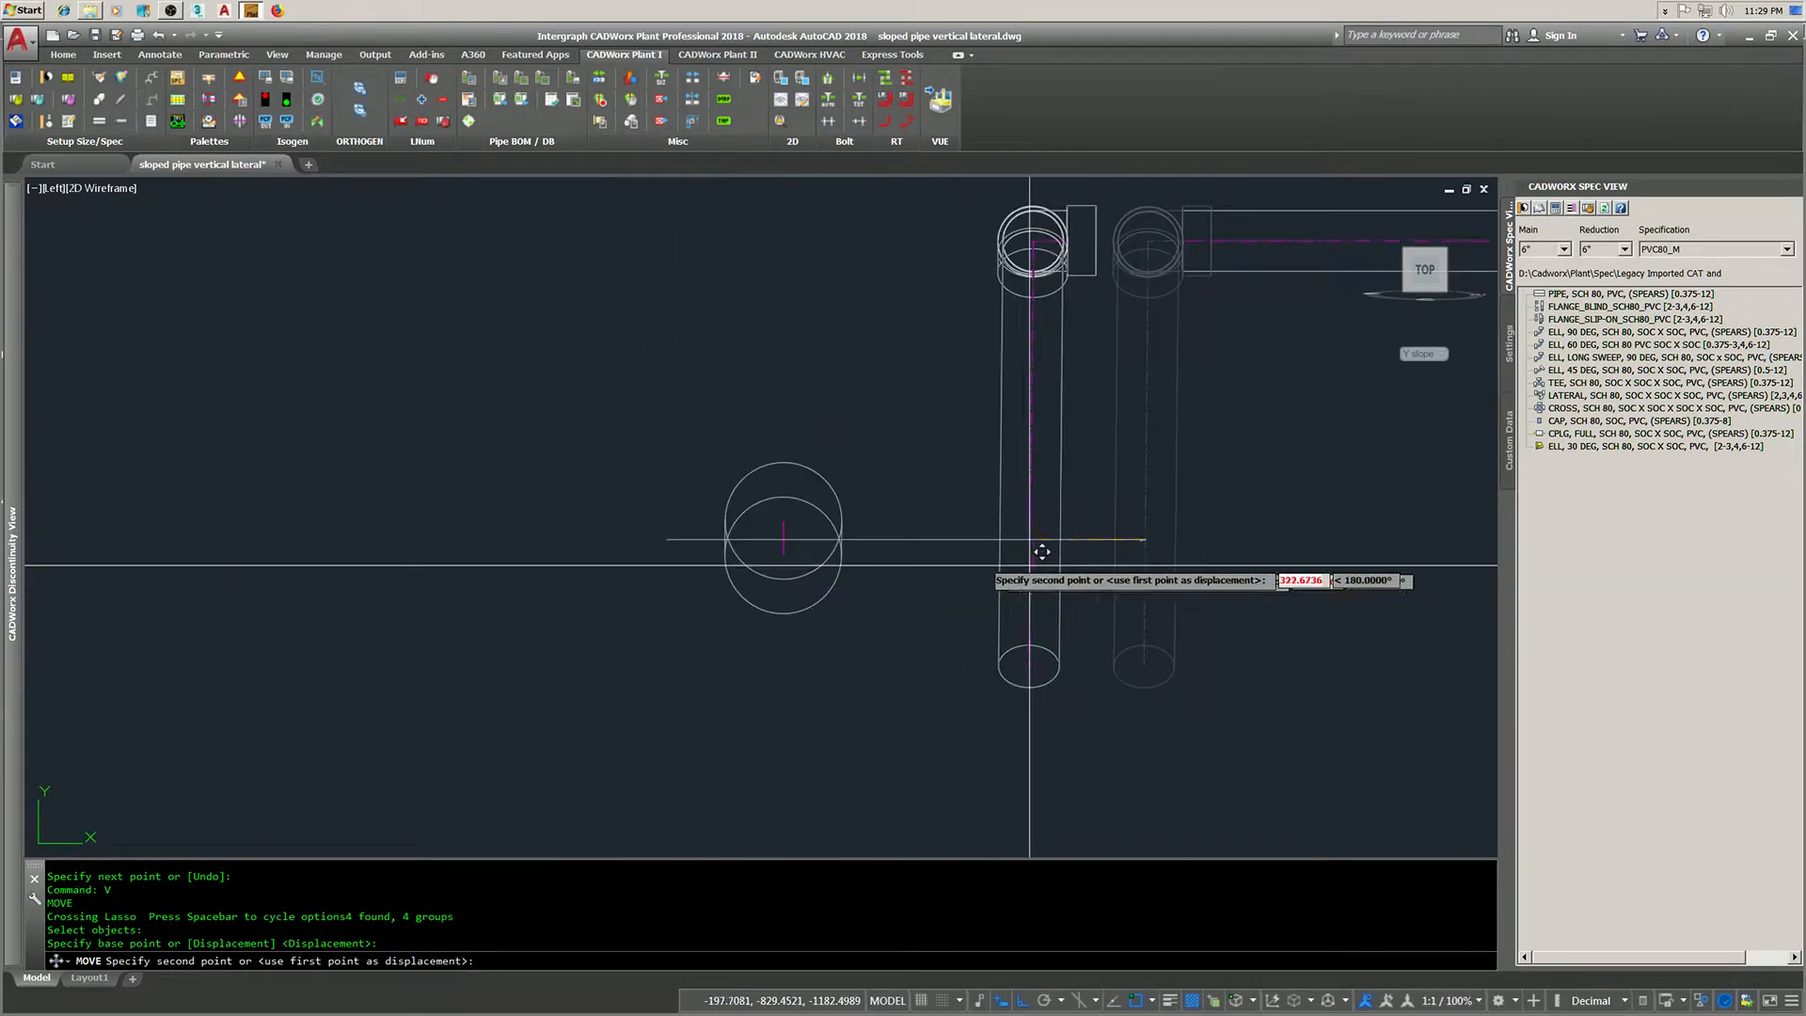
pyautogui.scroll(5, 795, 534)
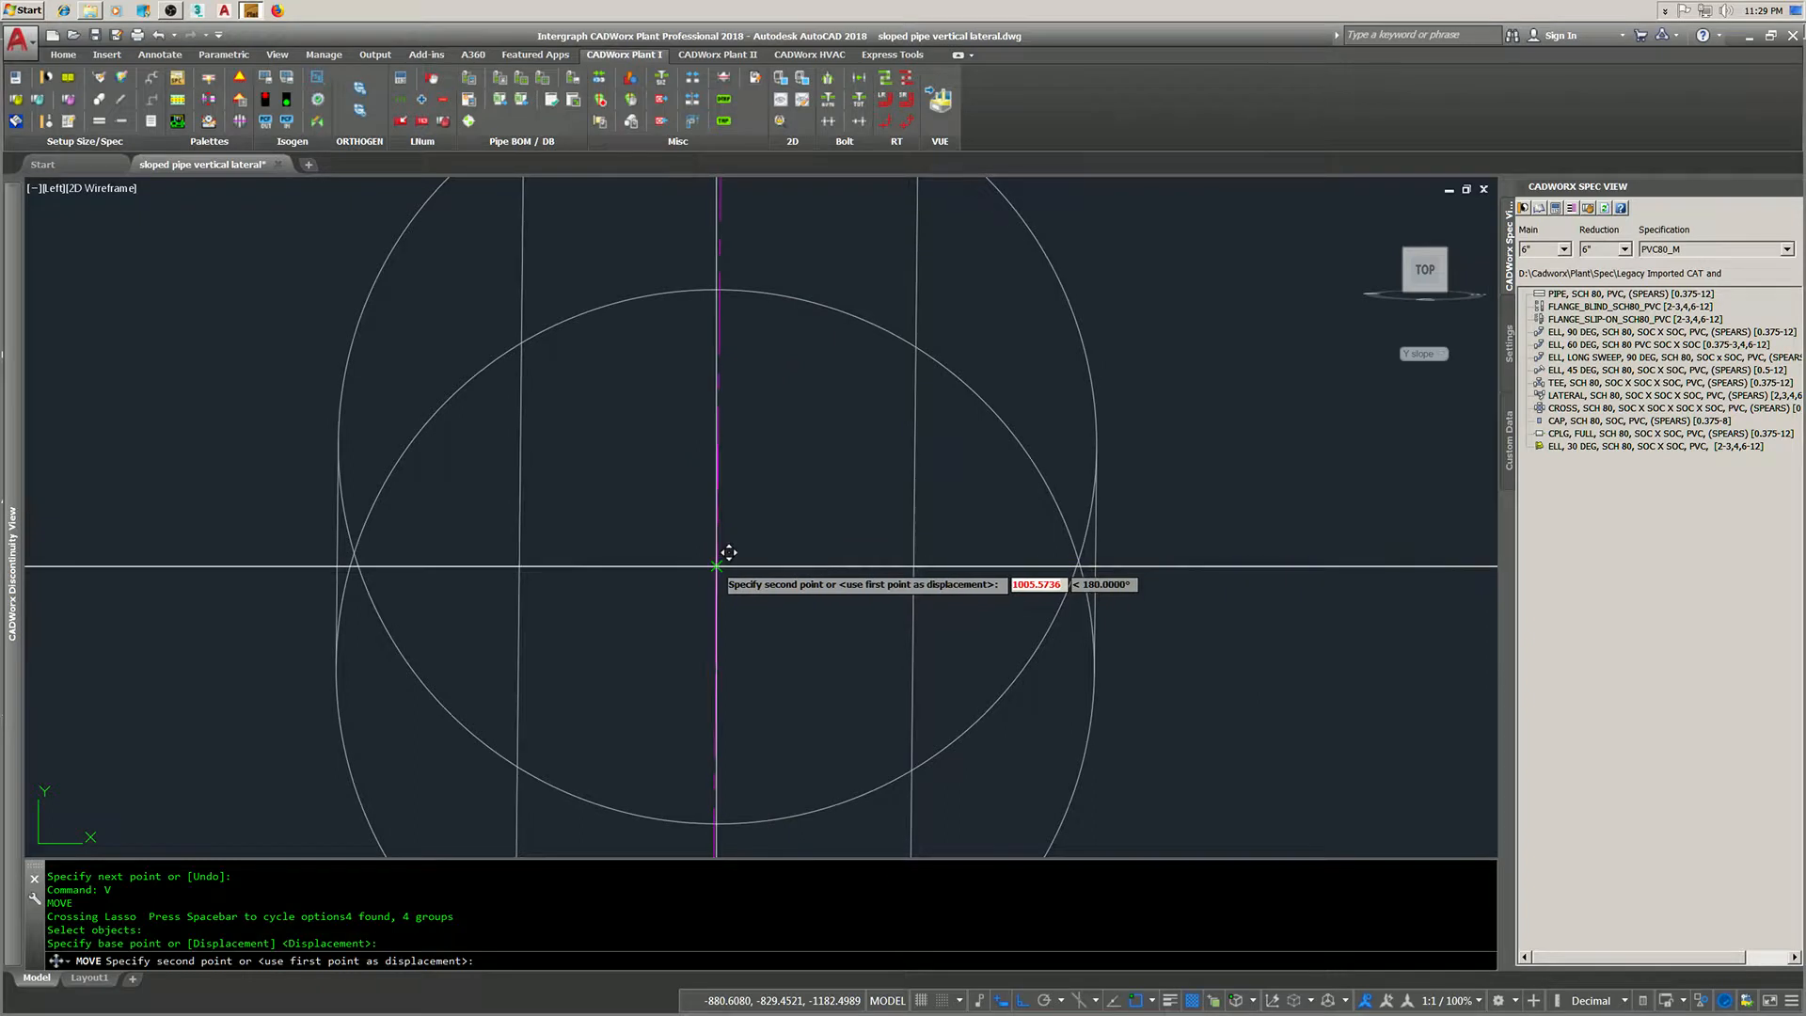
pyautogui.click(715, 566)
pyautogui.scroll(-2, 884, 562)
pyautogui.scroll(-4, 880, 658)
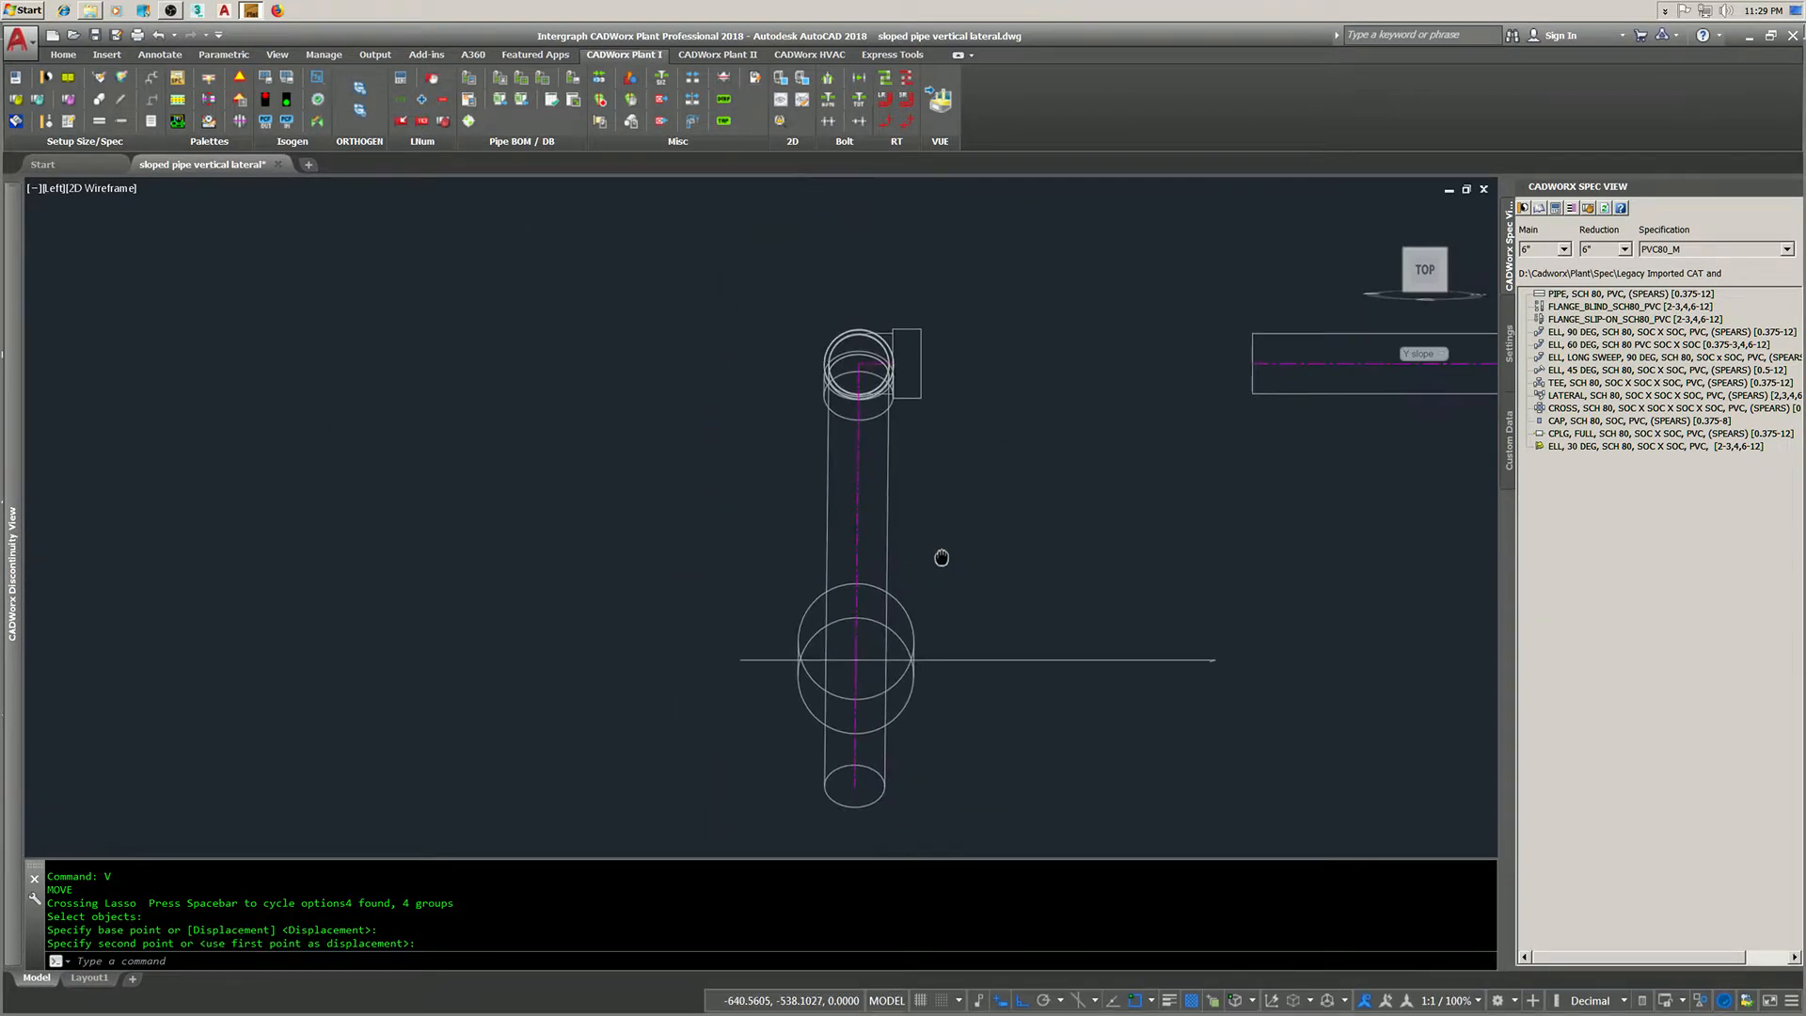
# - Stretch the near end of the long sloped branch pipe into the socket of the moved 90° elbow
pyautogui.scroll(-2, 941, 557)
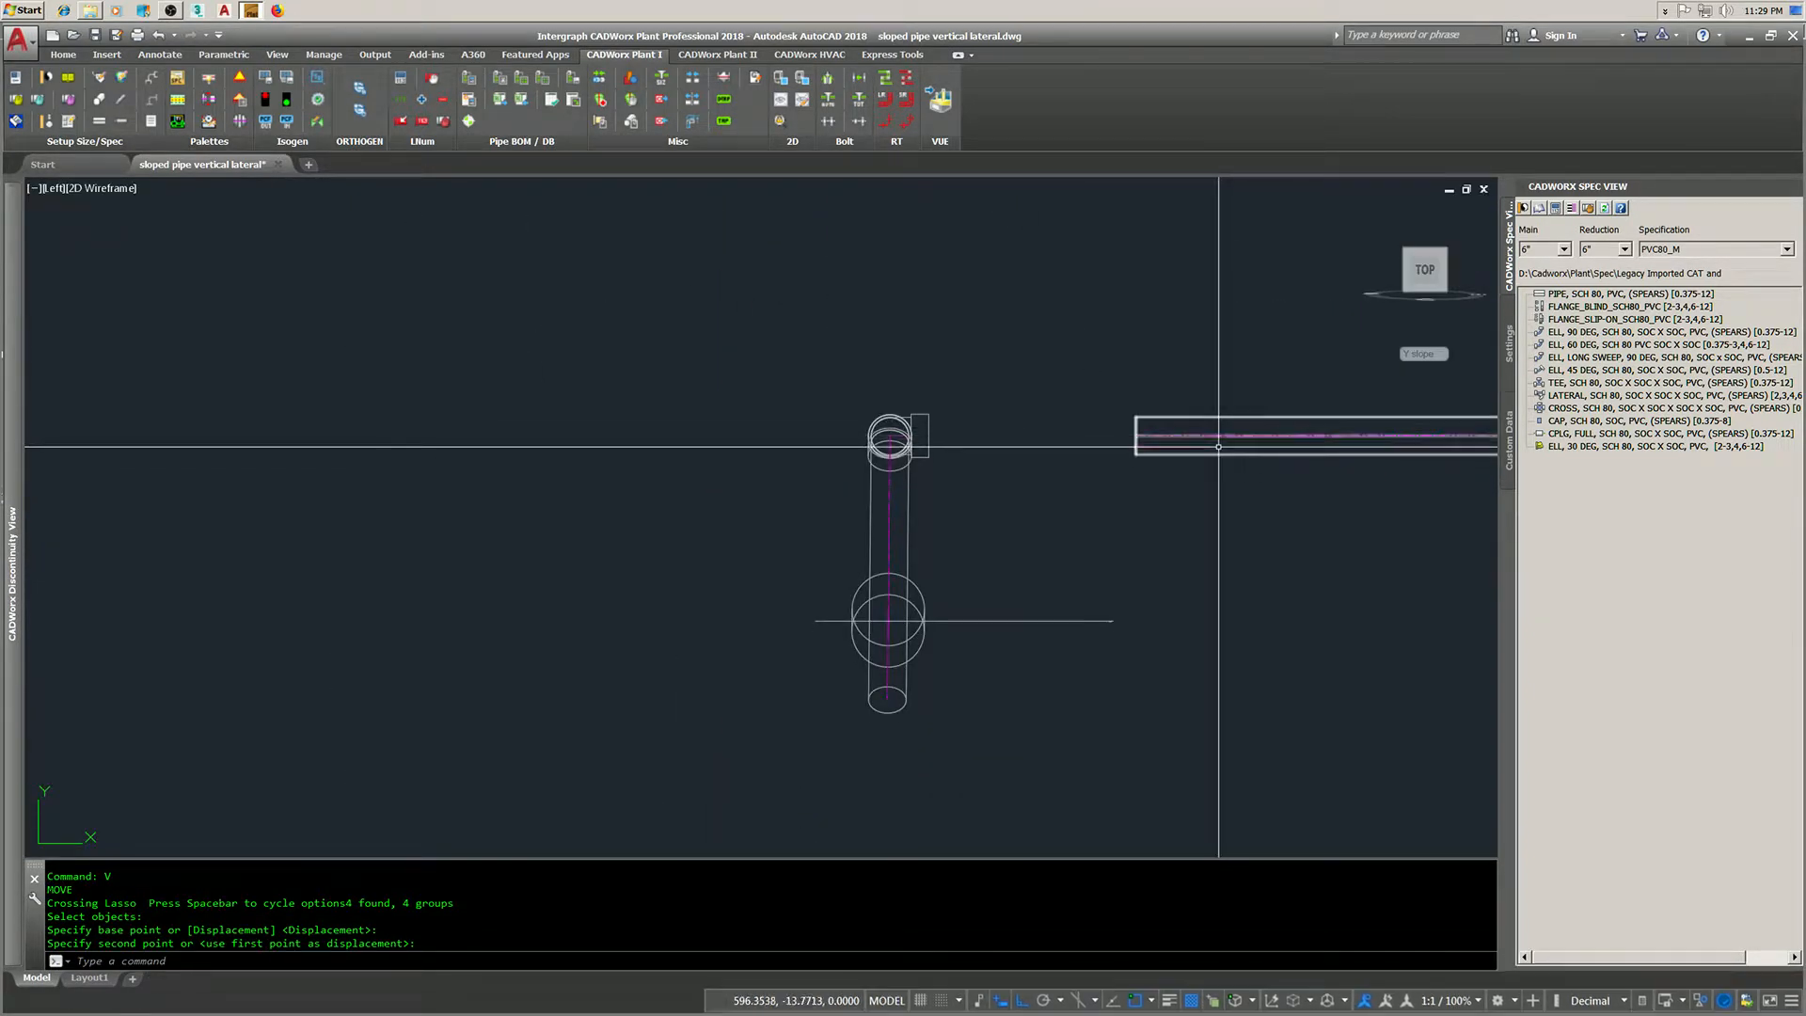
pyautogui.click(1220, 436)
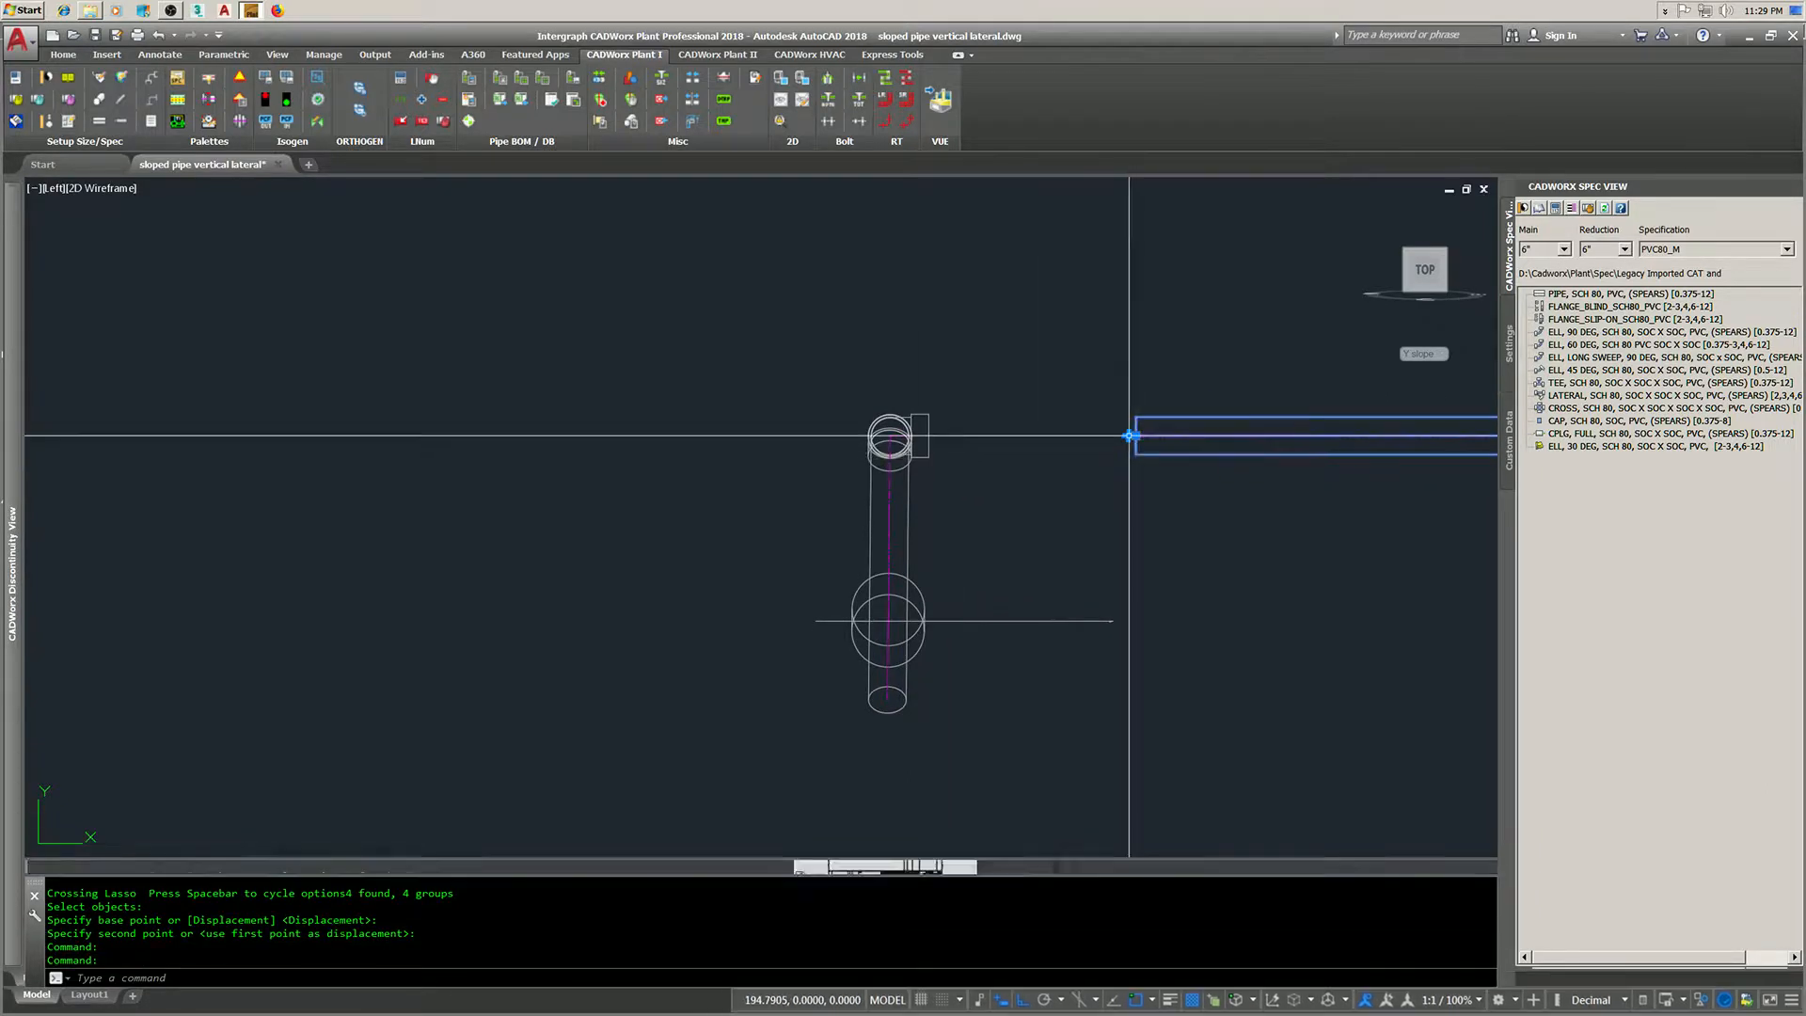
pyautogui.click(1129, 443)
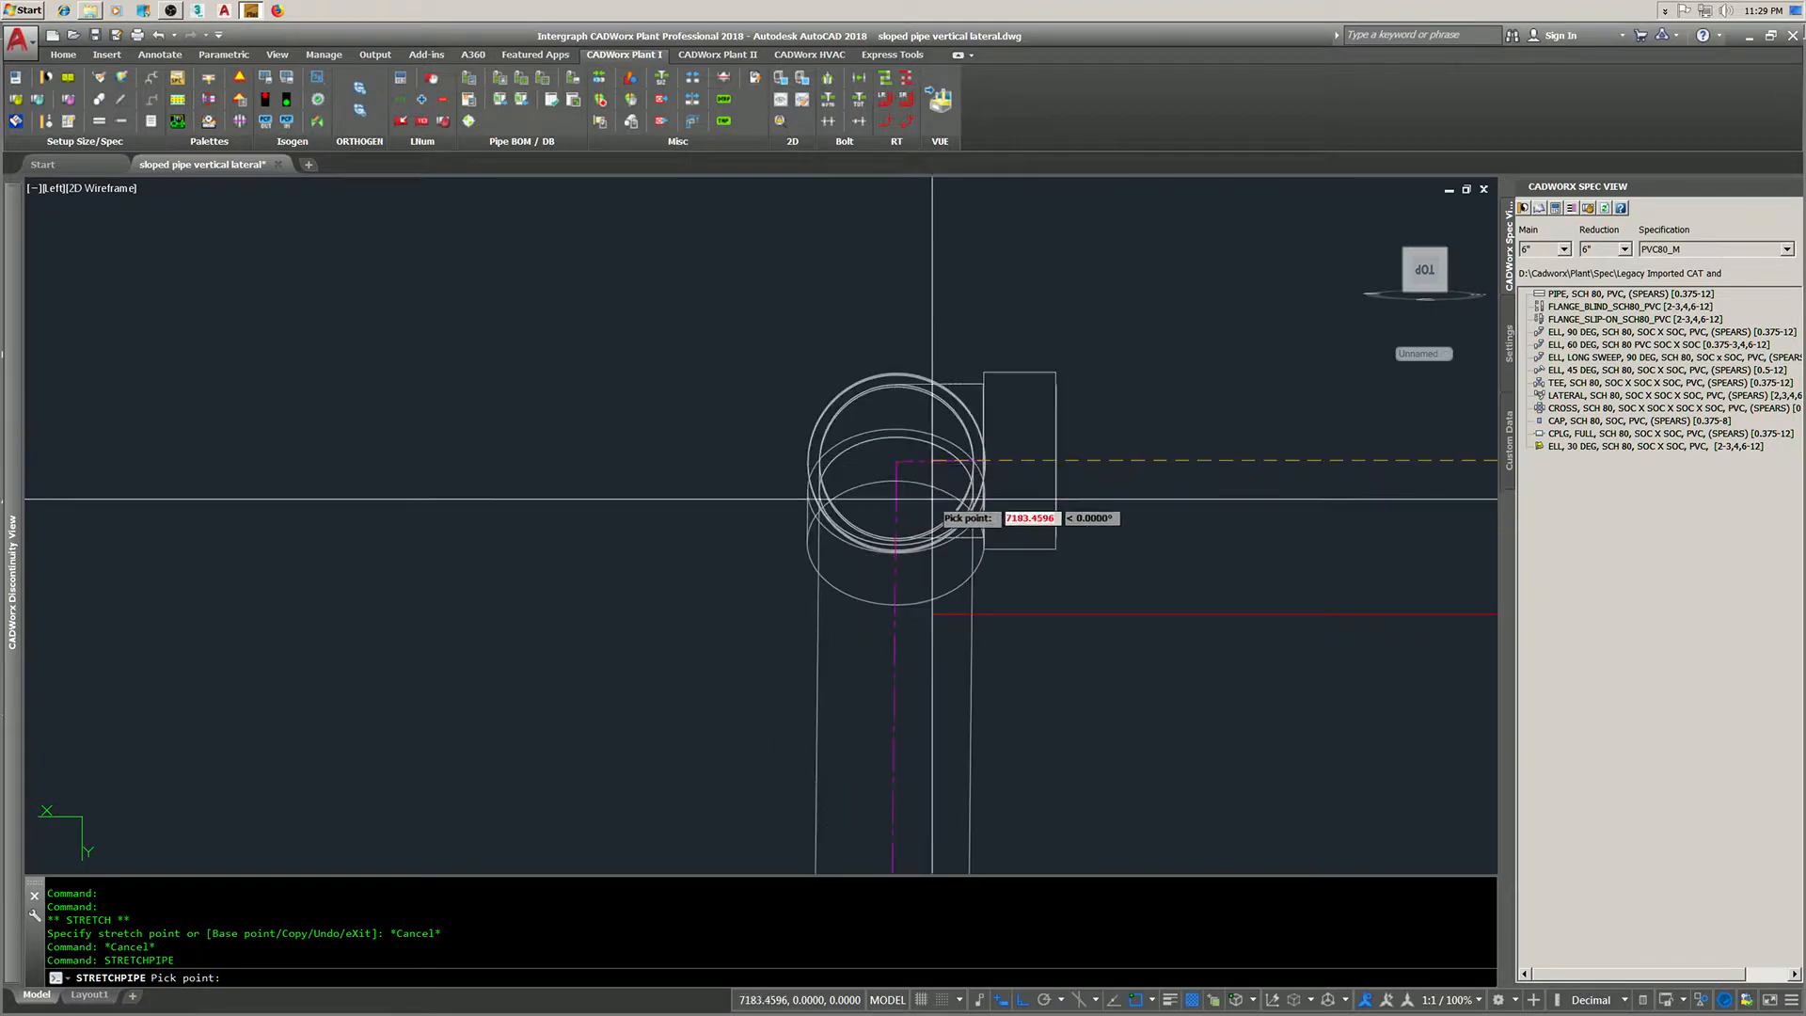
pyautogui.click(984, 461)
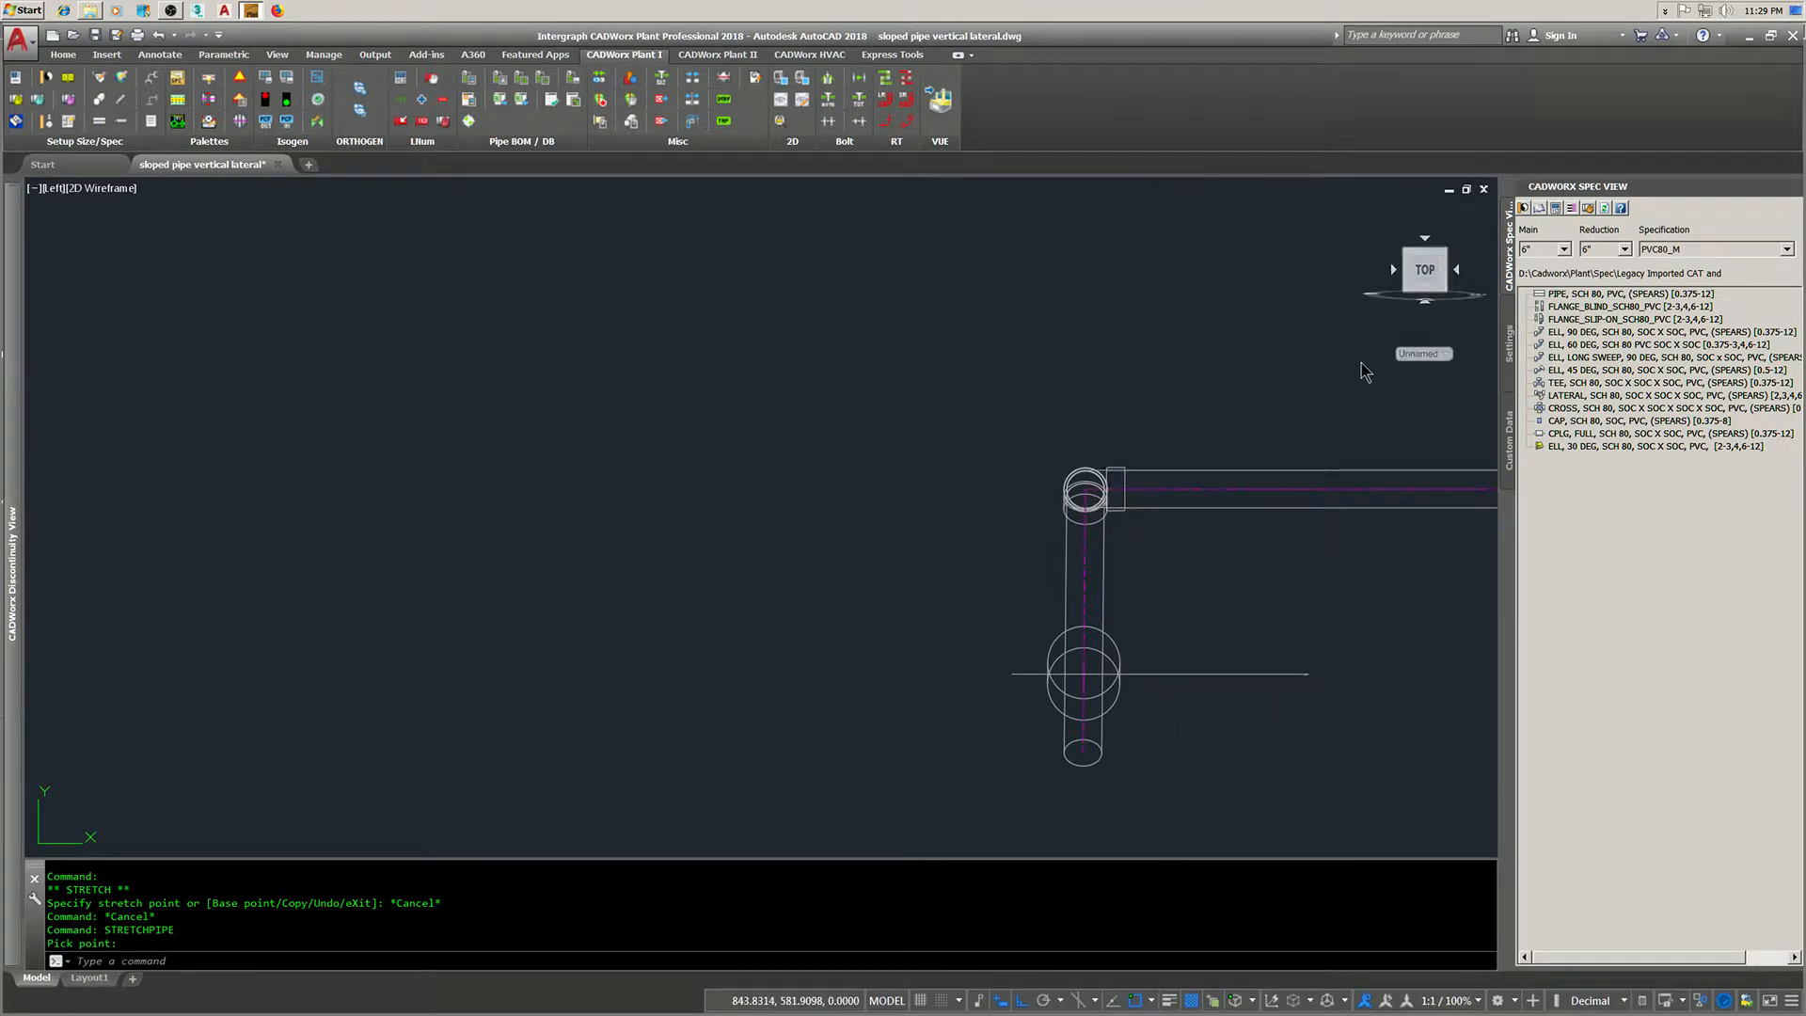
# - Switch the coordinate system back to WCS and show the angled pipe crossing the header in the NW isometric view
pyautogui.click(1434, 354)
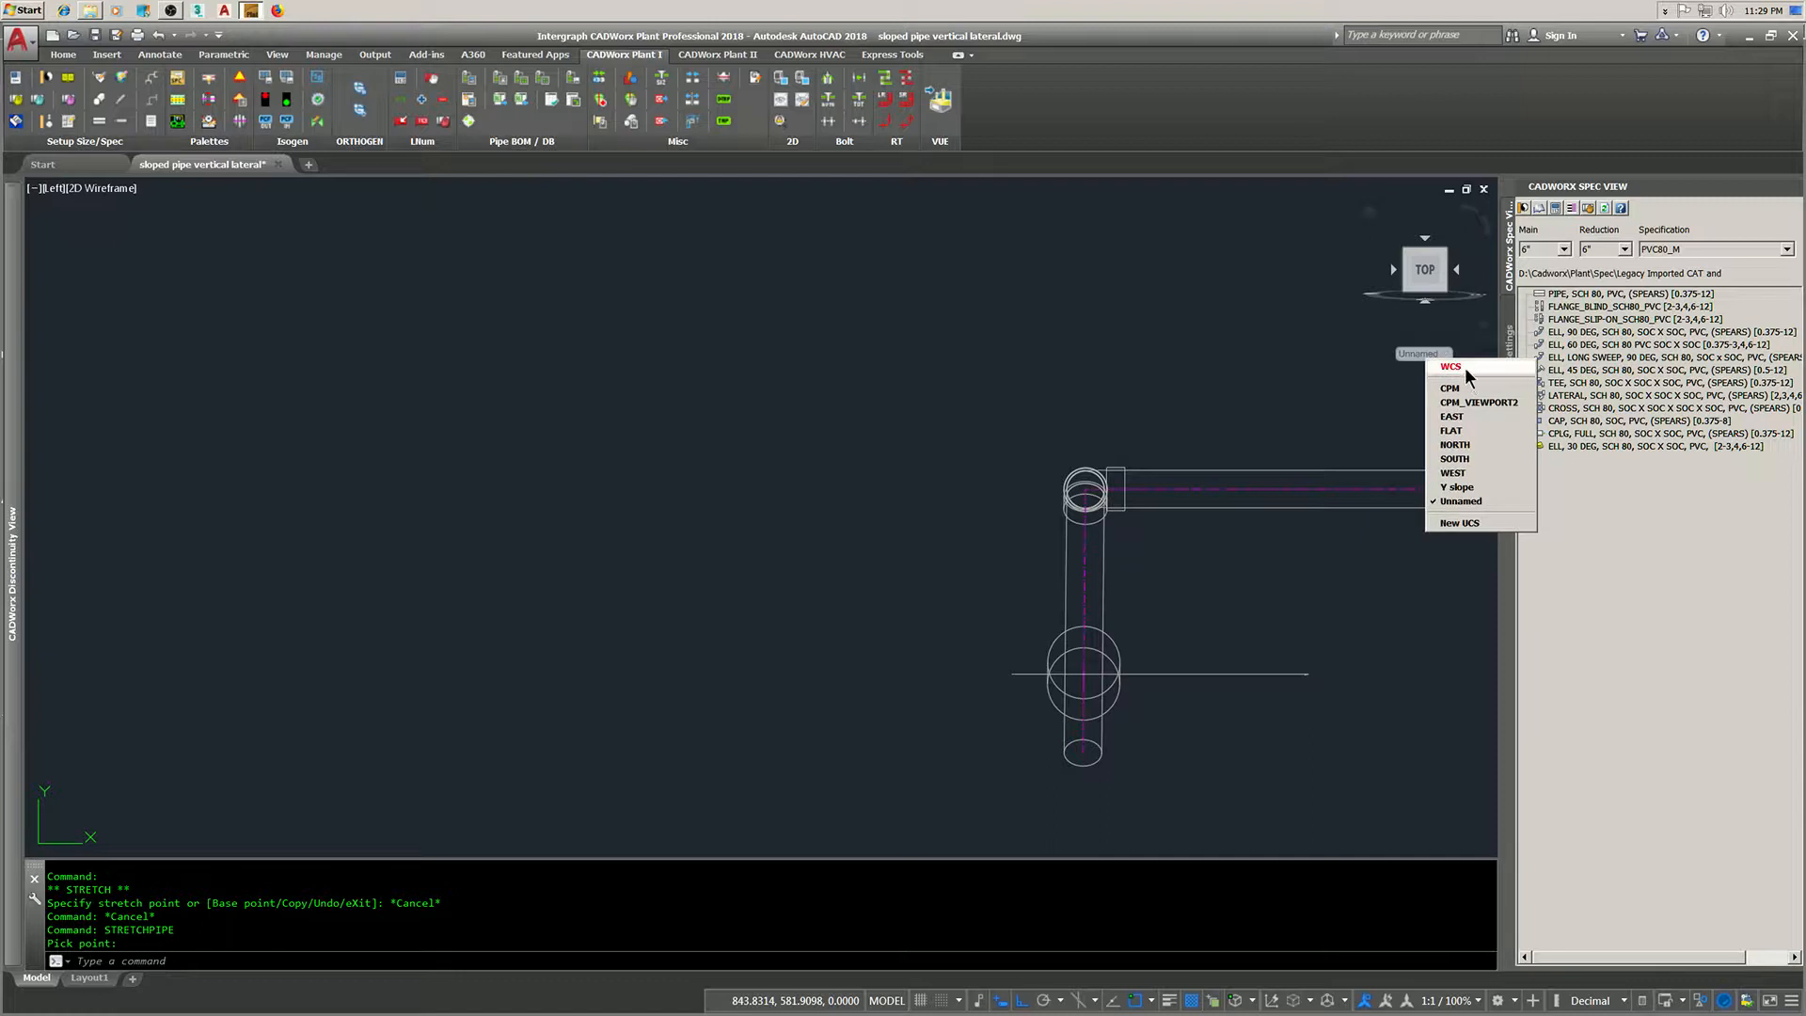
pyautogui.click(1465, 367)
pyautogui.click(1374, 213)
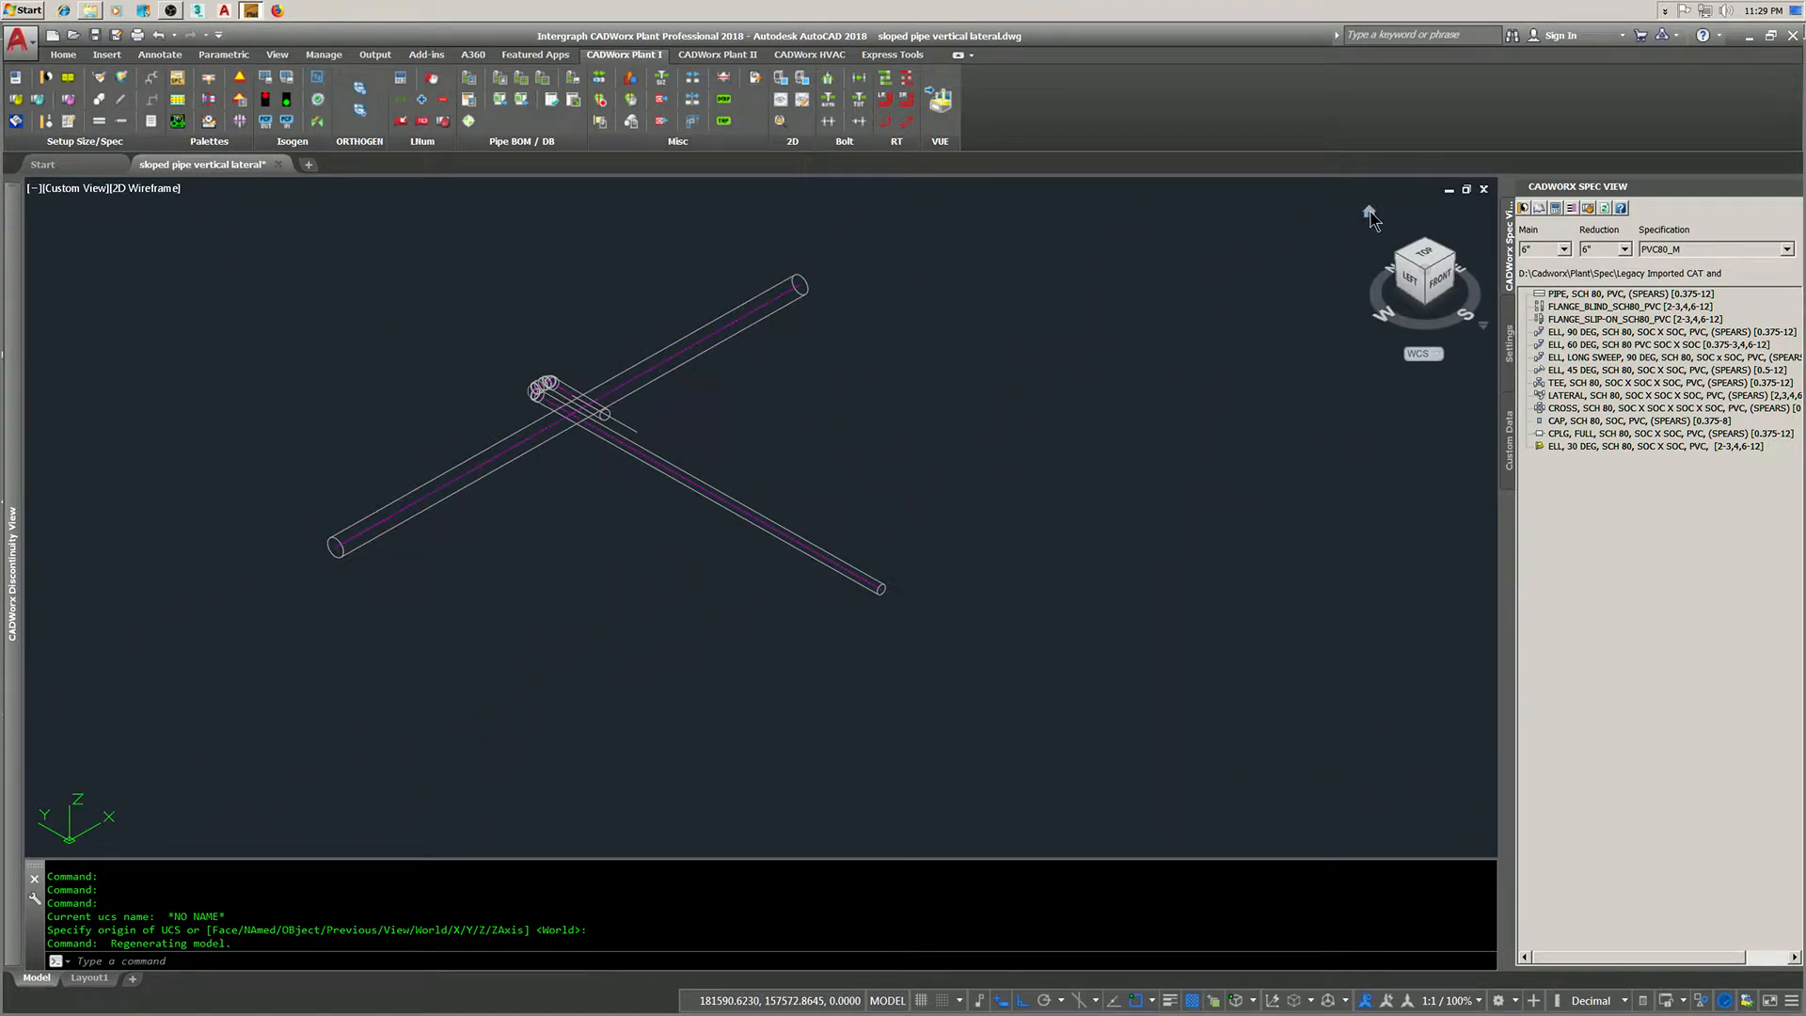
pyautogui.click(1399, 257)
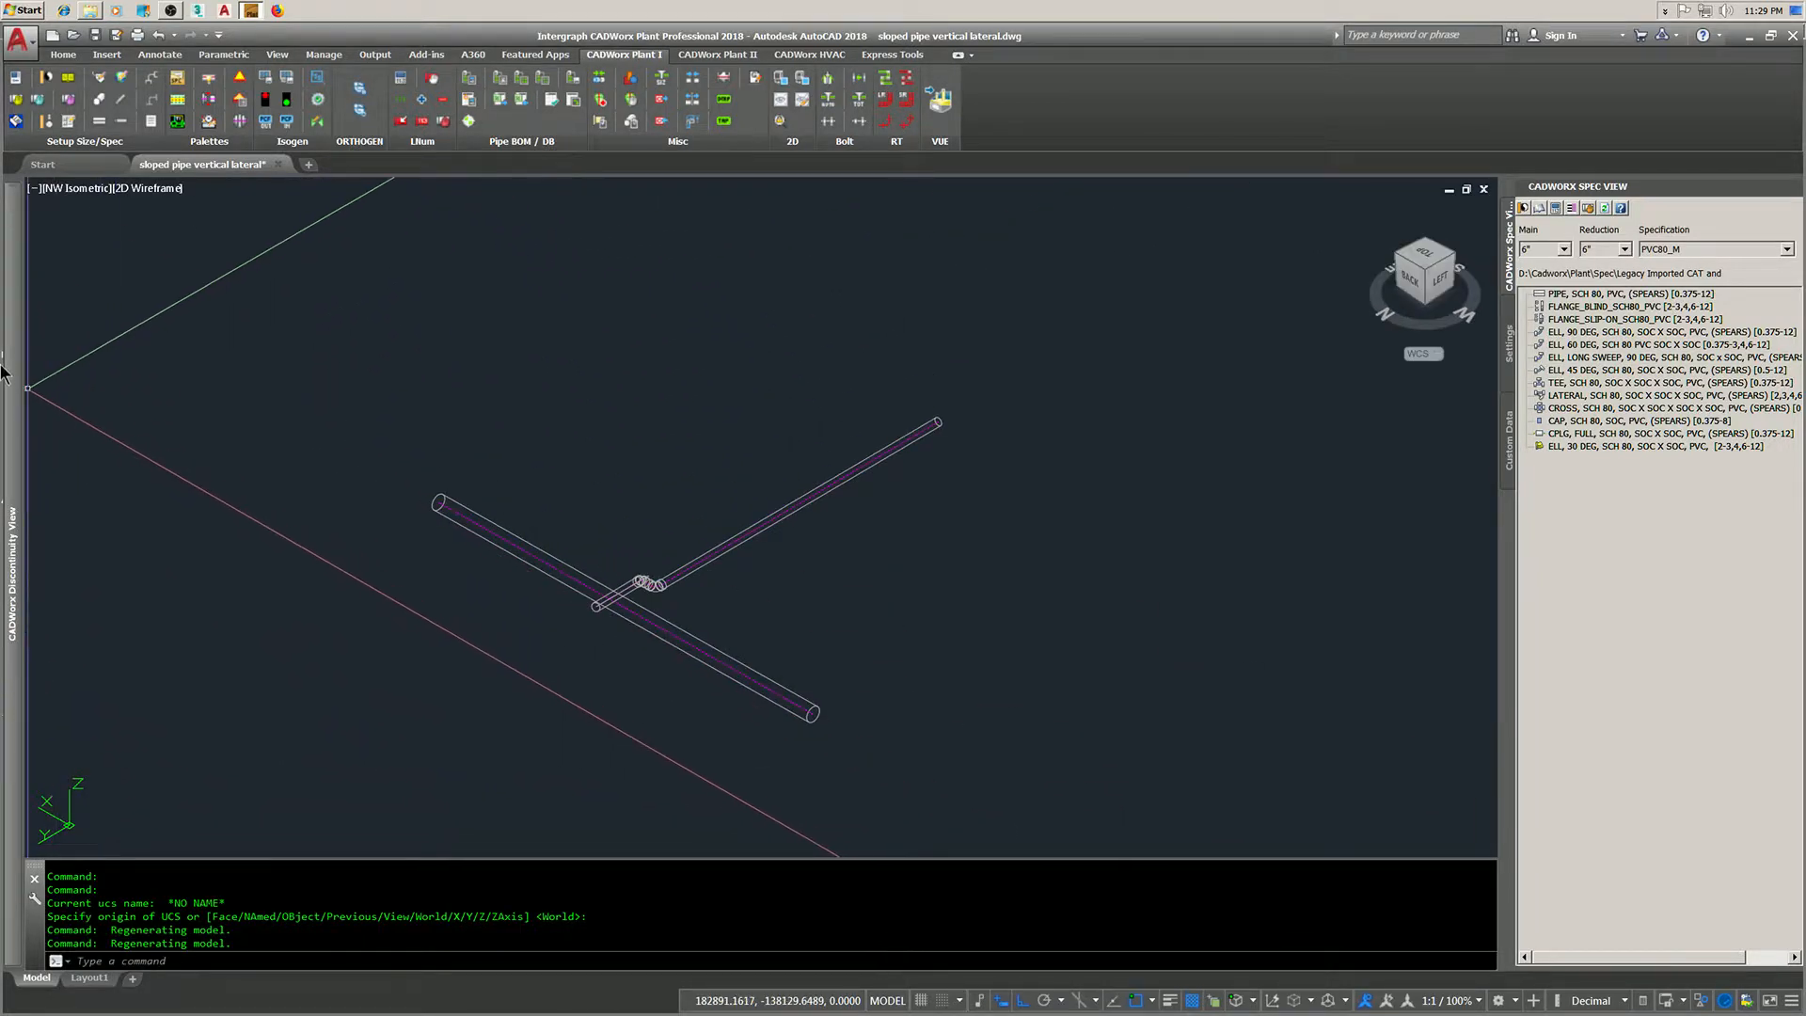
pyautogui.moveTo(19, 350)
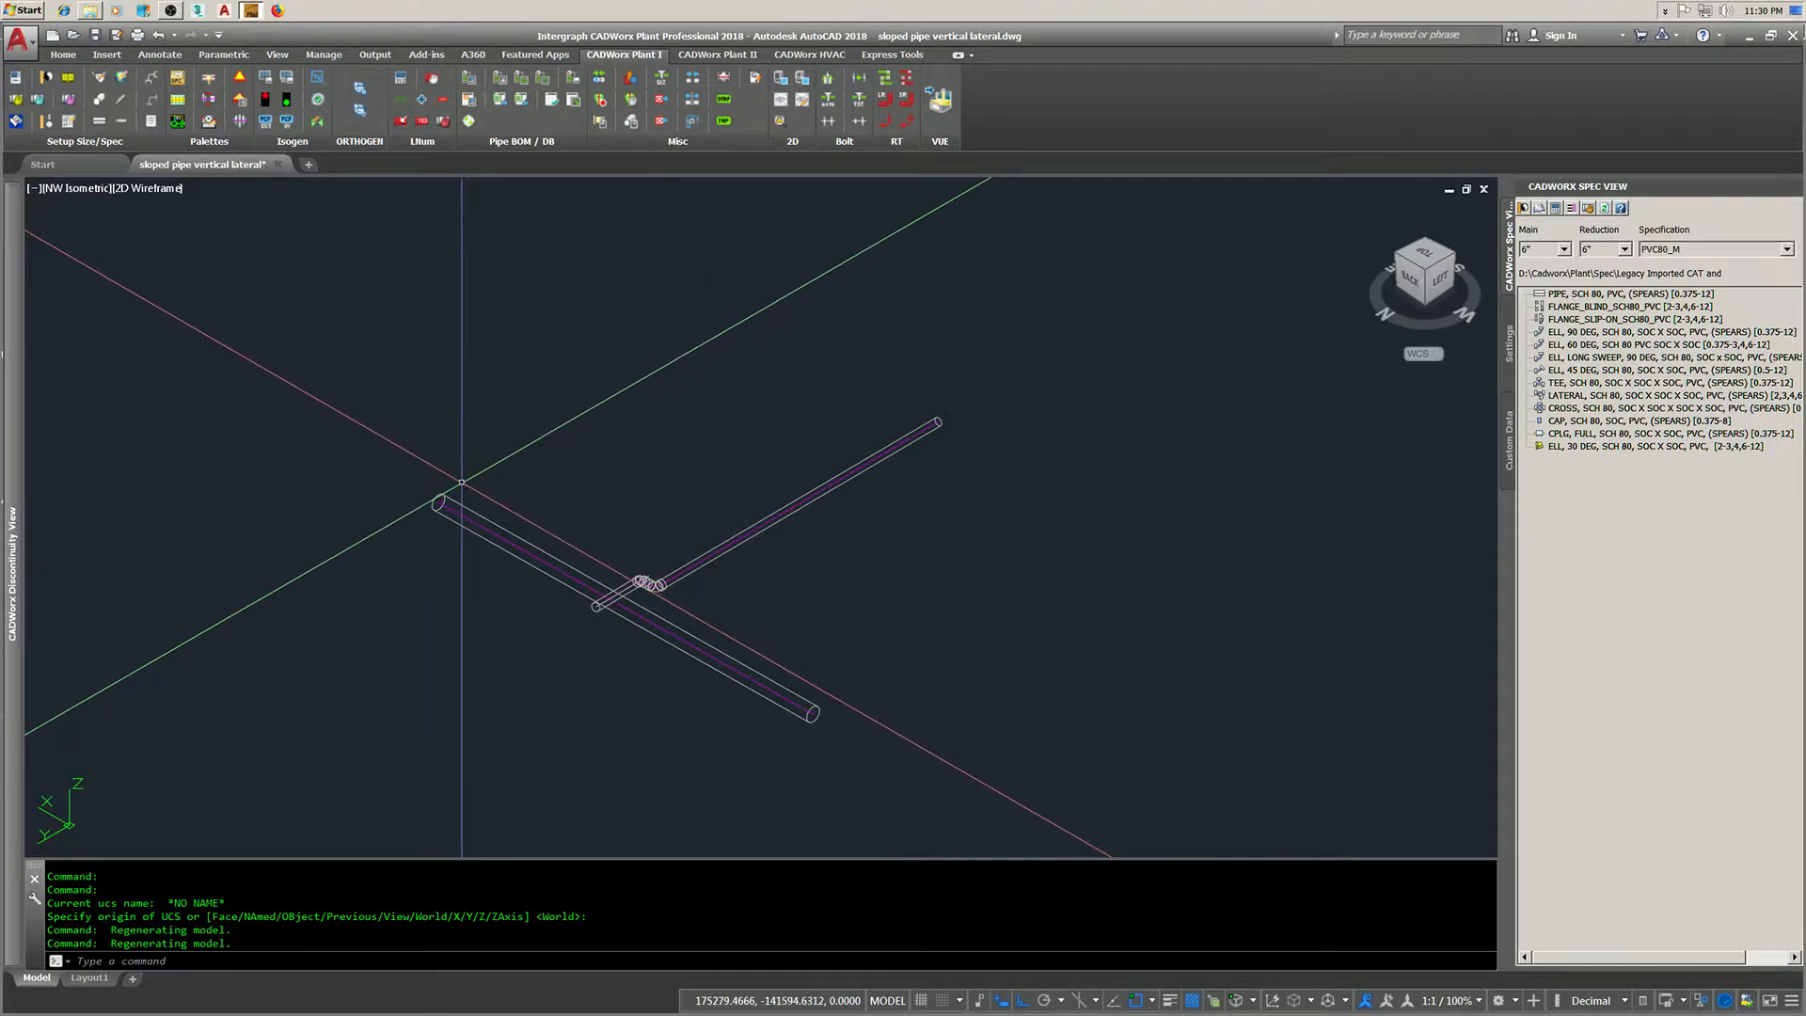
pyautogui.scroll(5, 585, 595)
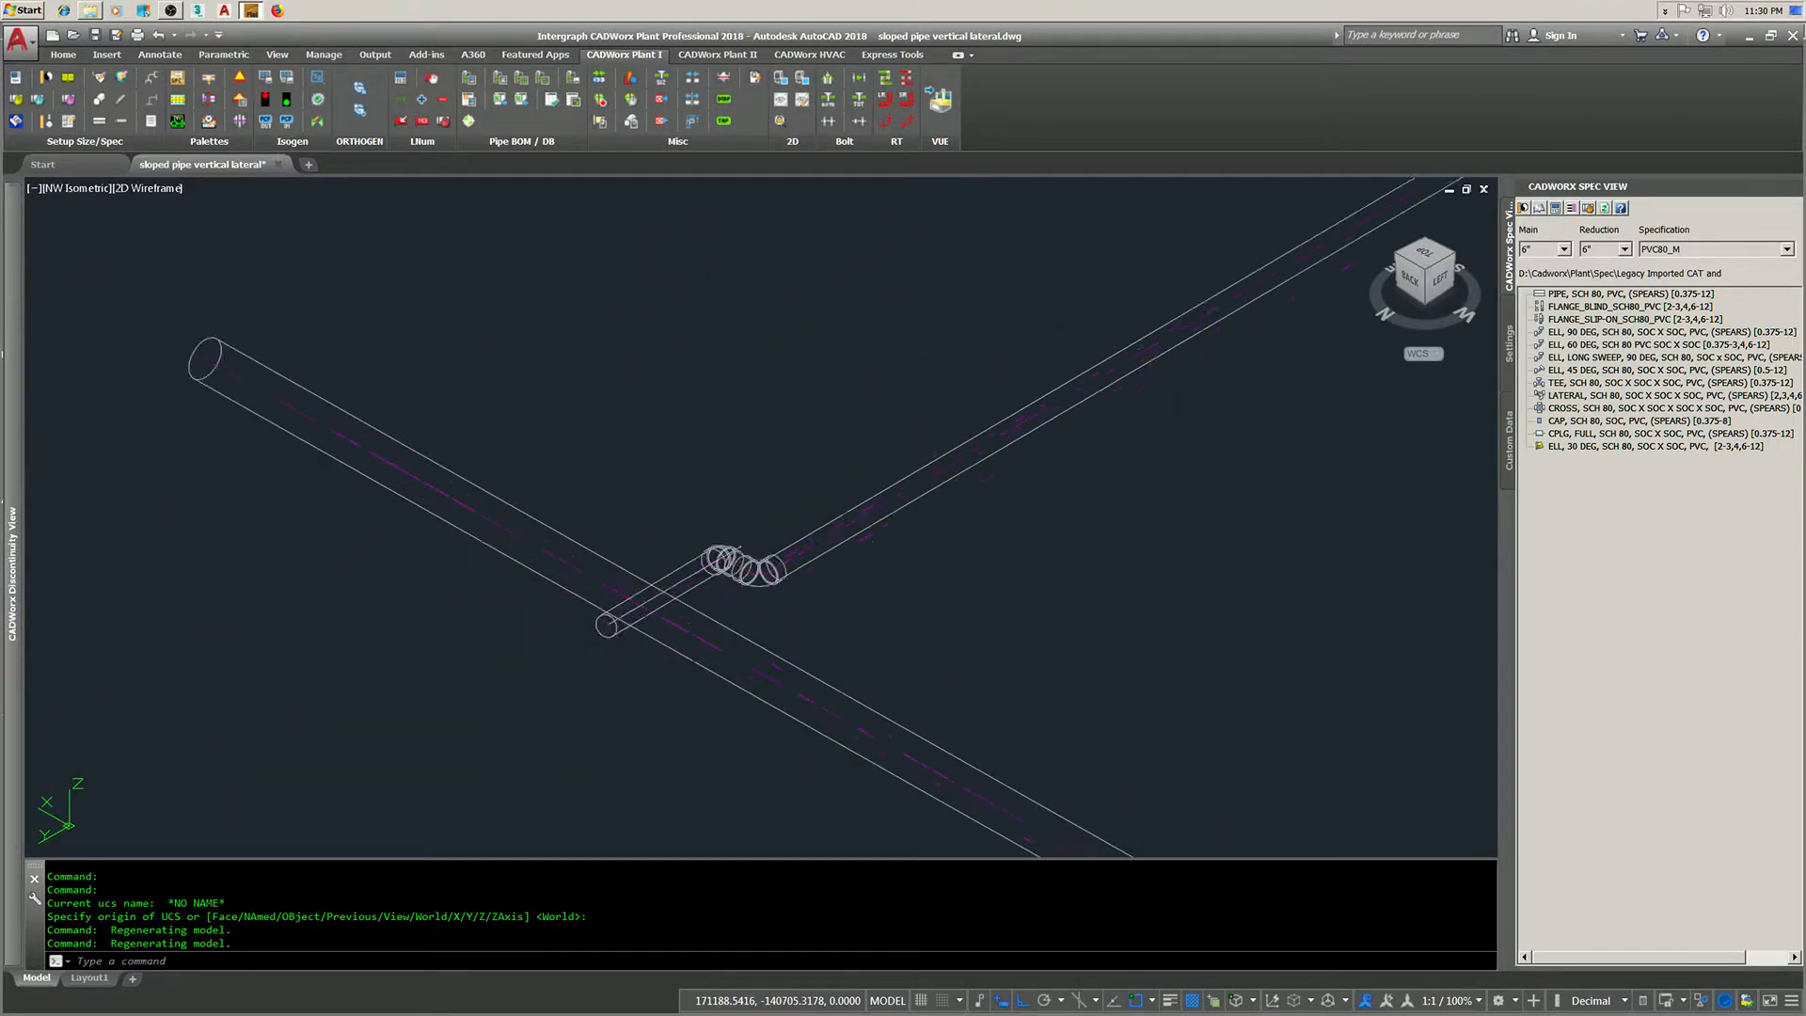
pyautogui.scroll(5, 625, 647)
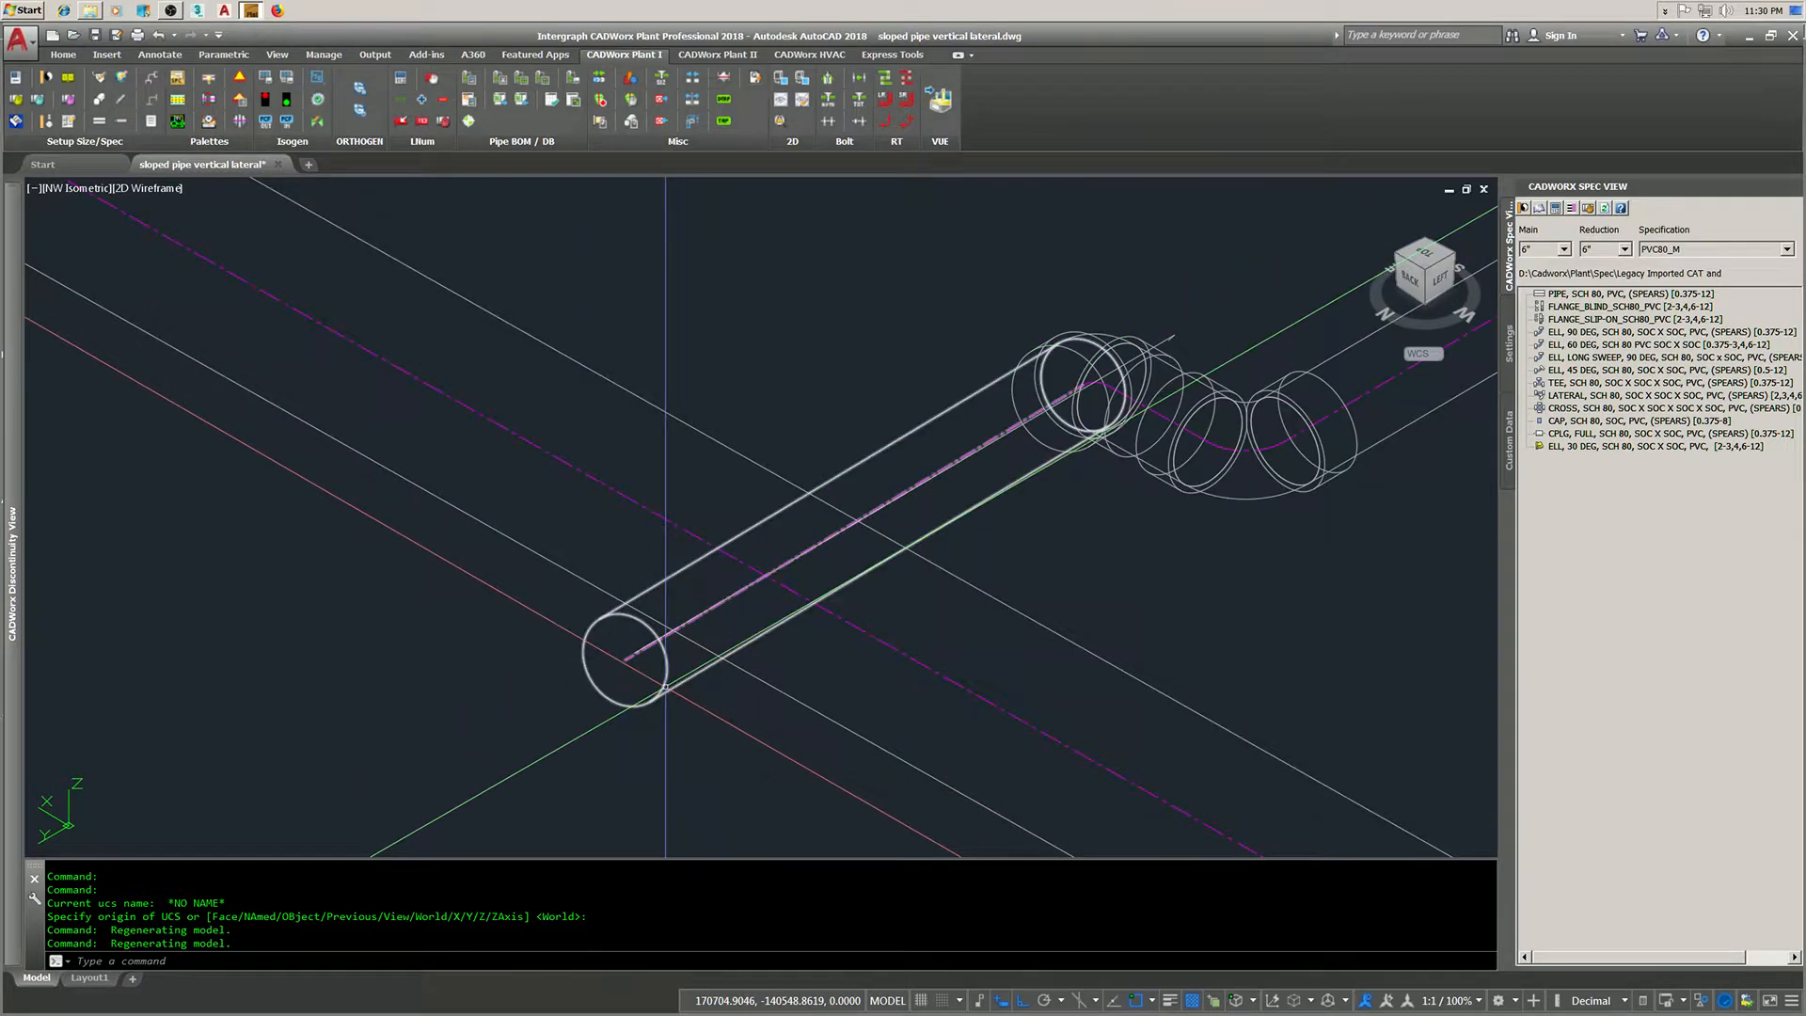
# - Stretch the lower end of the angled pipe back to a free point clear of the header, with object snap off
pyautogui.click(623, 659)
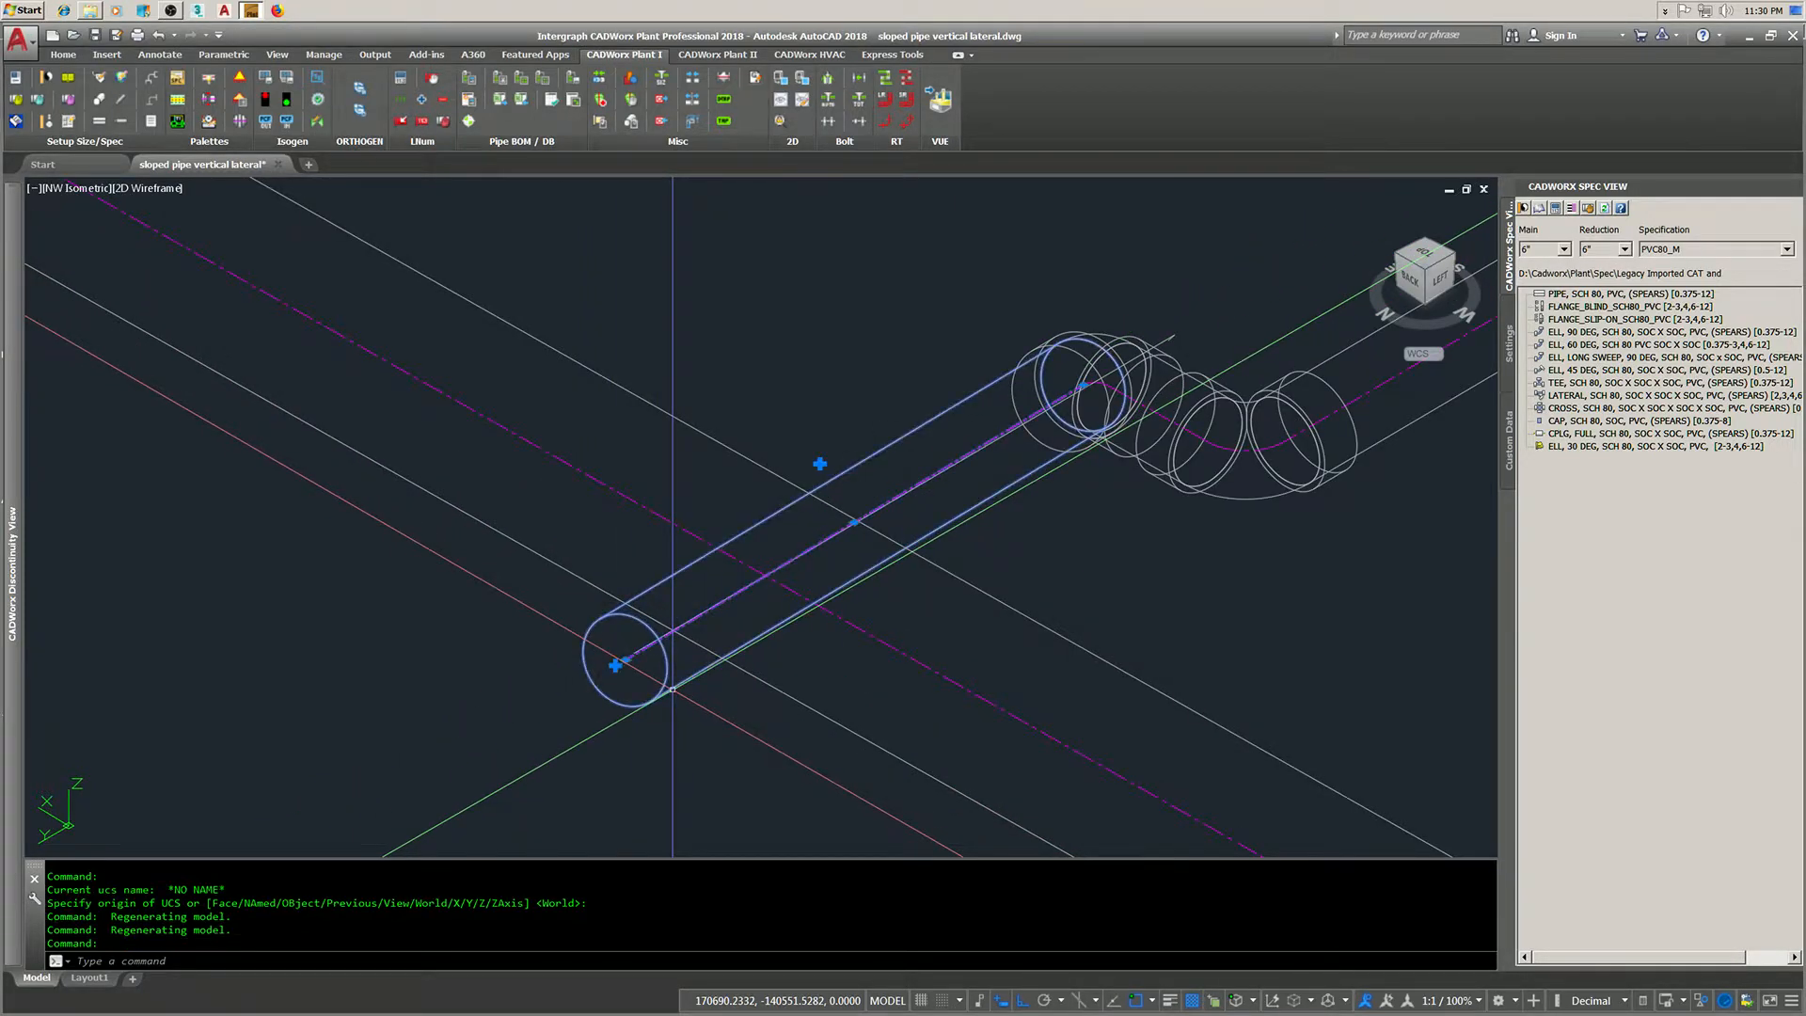
pyautogui.click(625, 660)
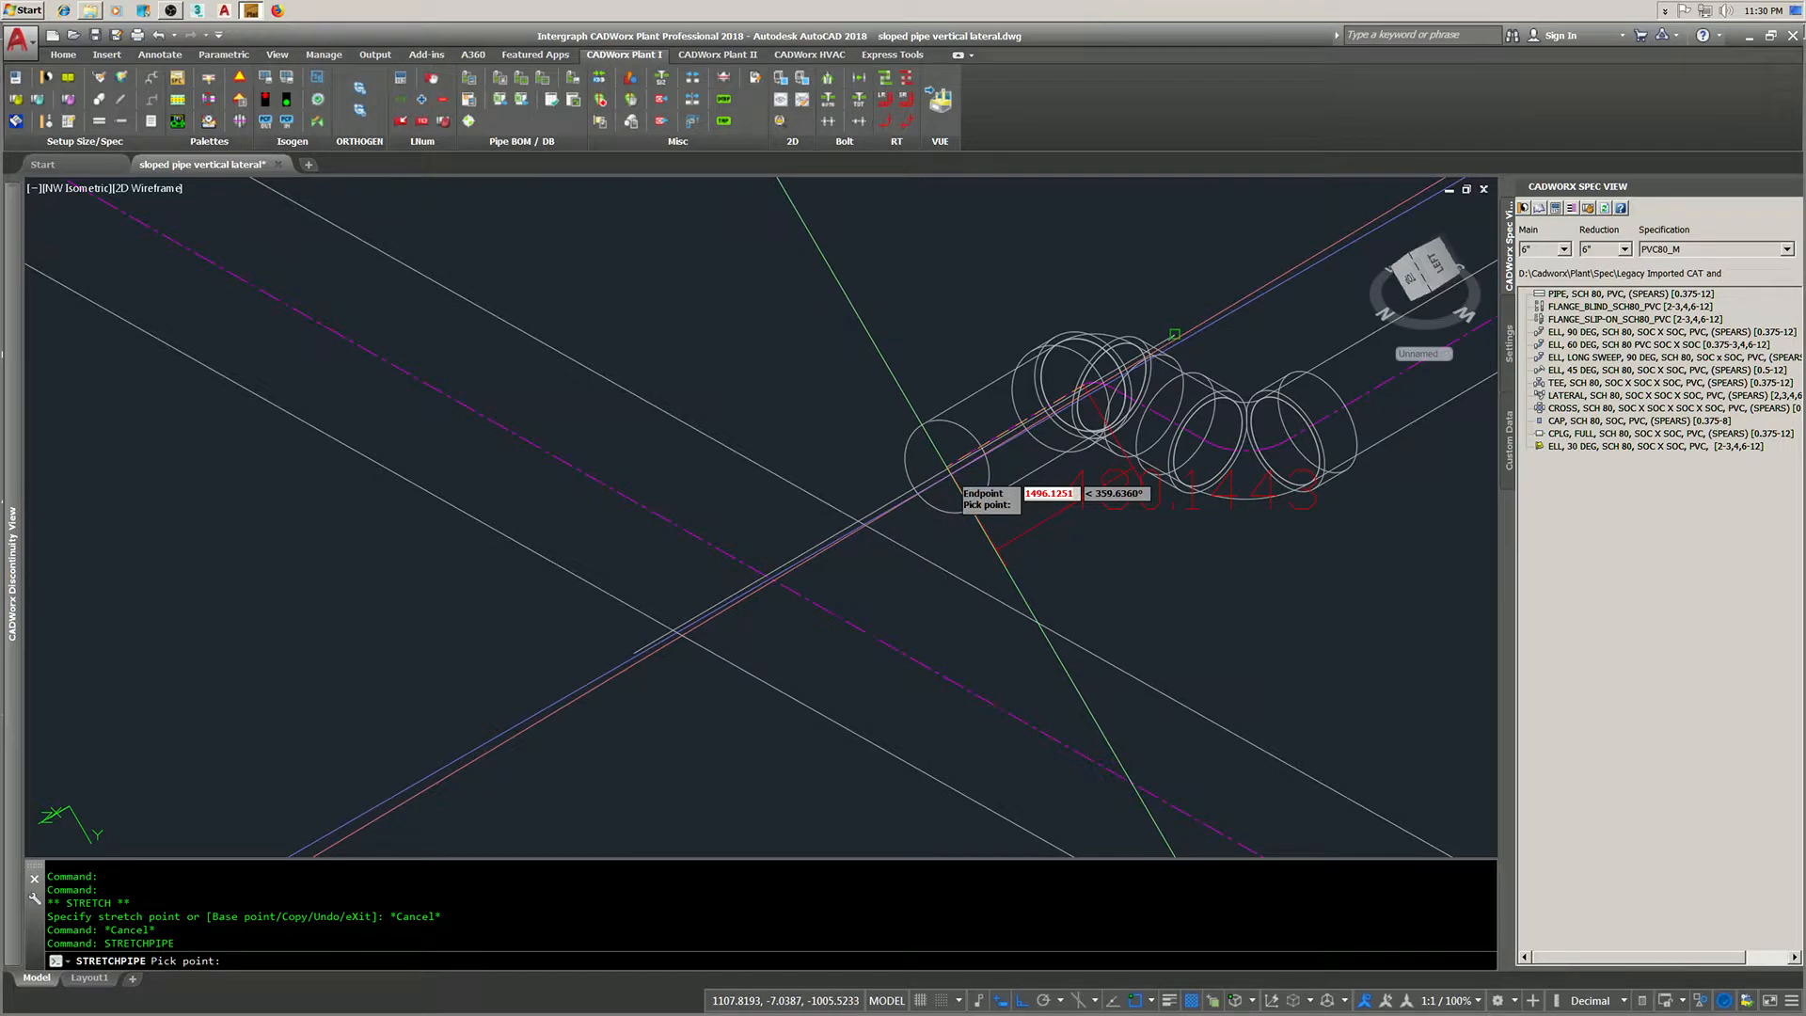
pyautogui.press('F3')
pyautogui.click(944, 469)
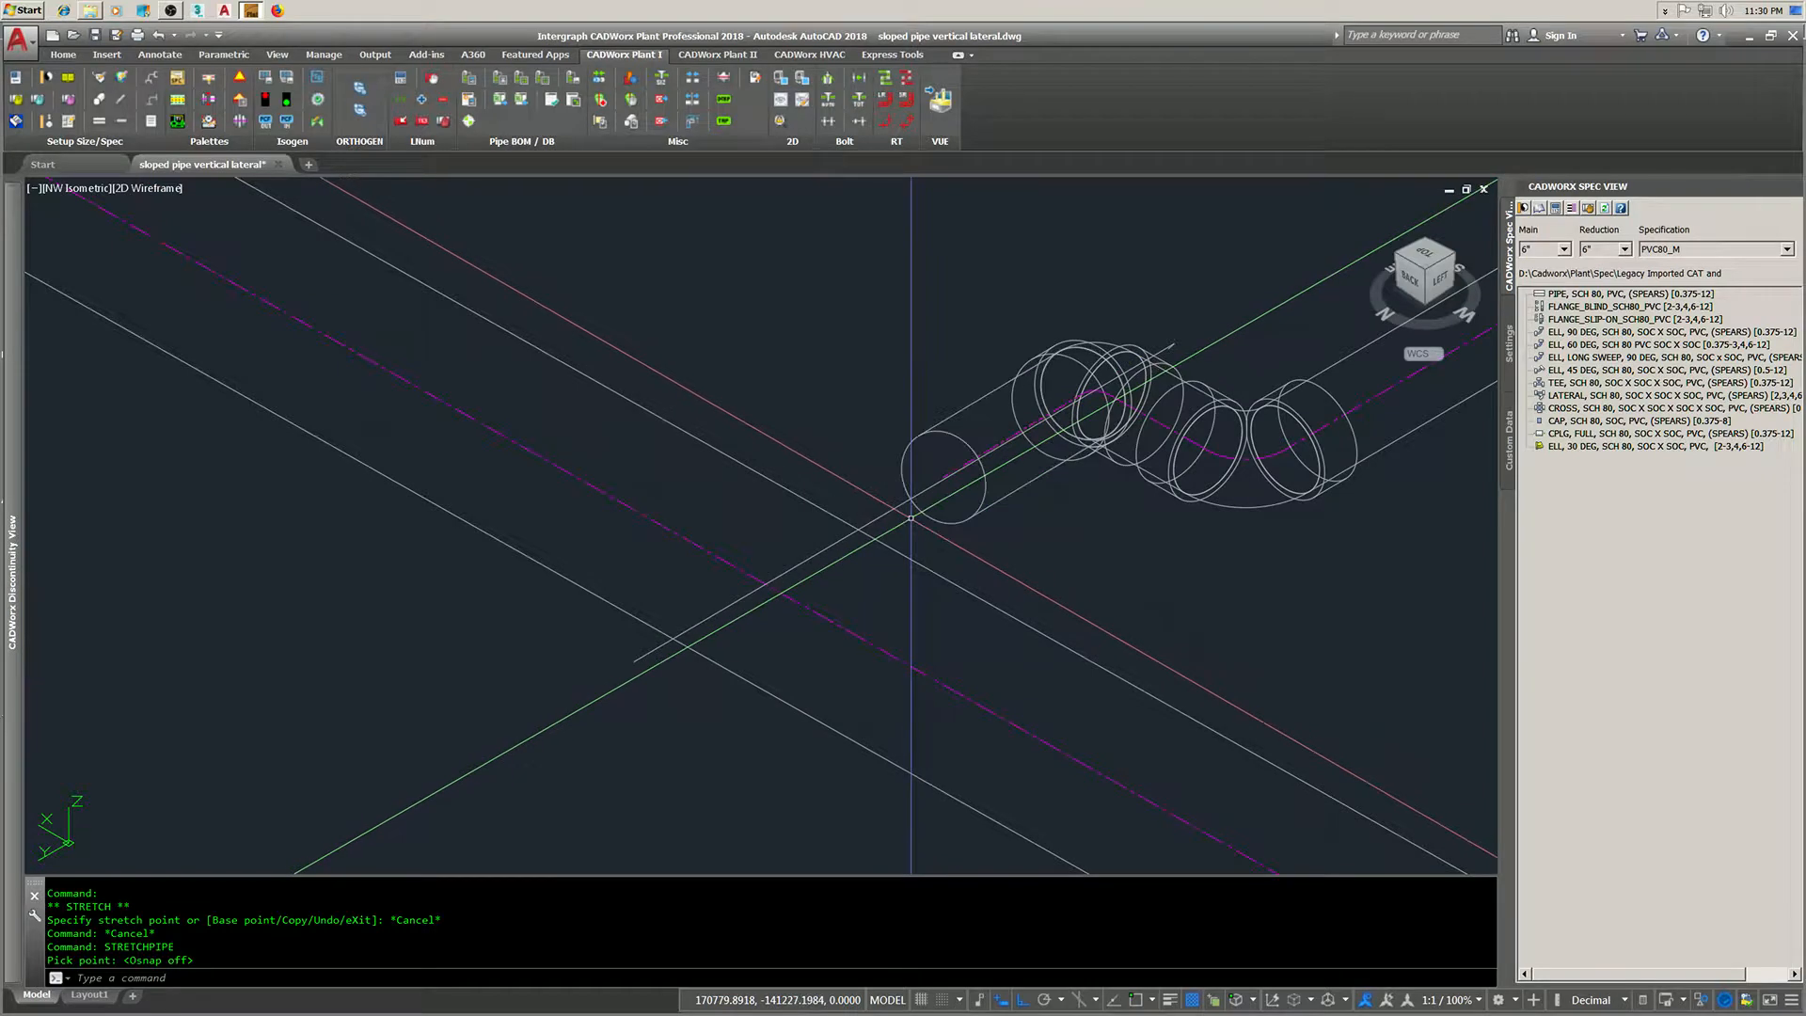
pyautogui.moveTo(910, 525); pyautogui.dragTo(896, 573, button='middle')
pyautogui.scroll(-2, 895, 574)
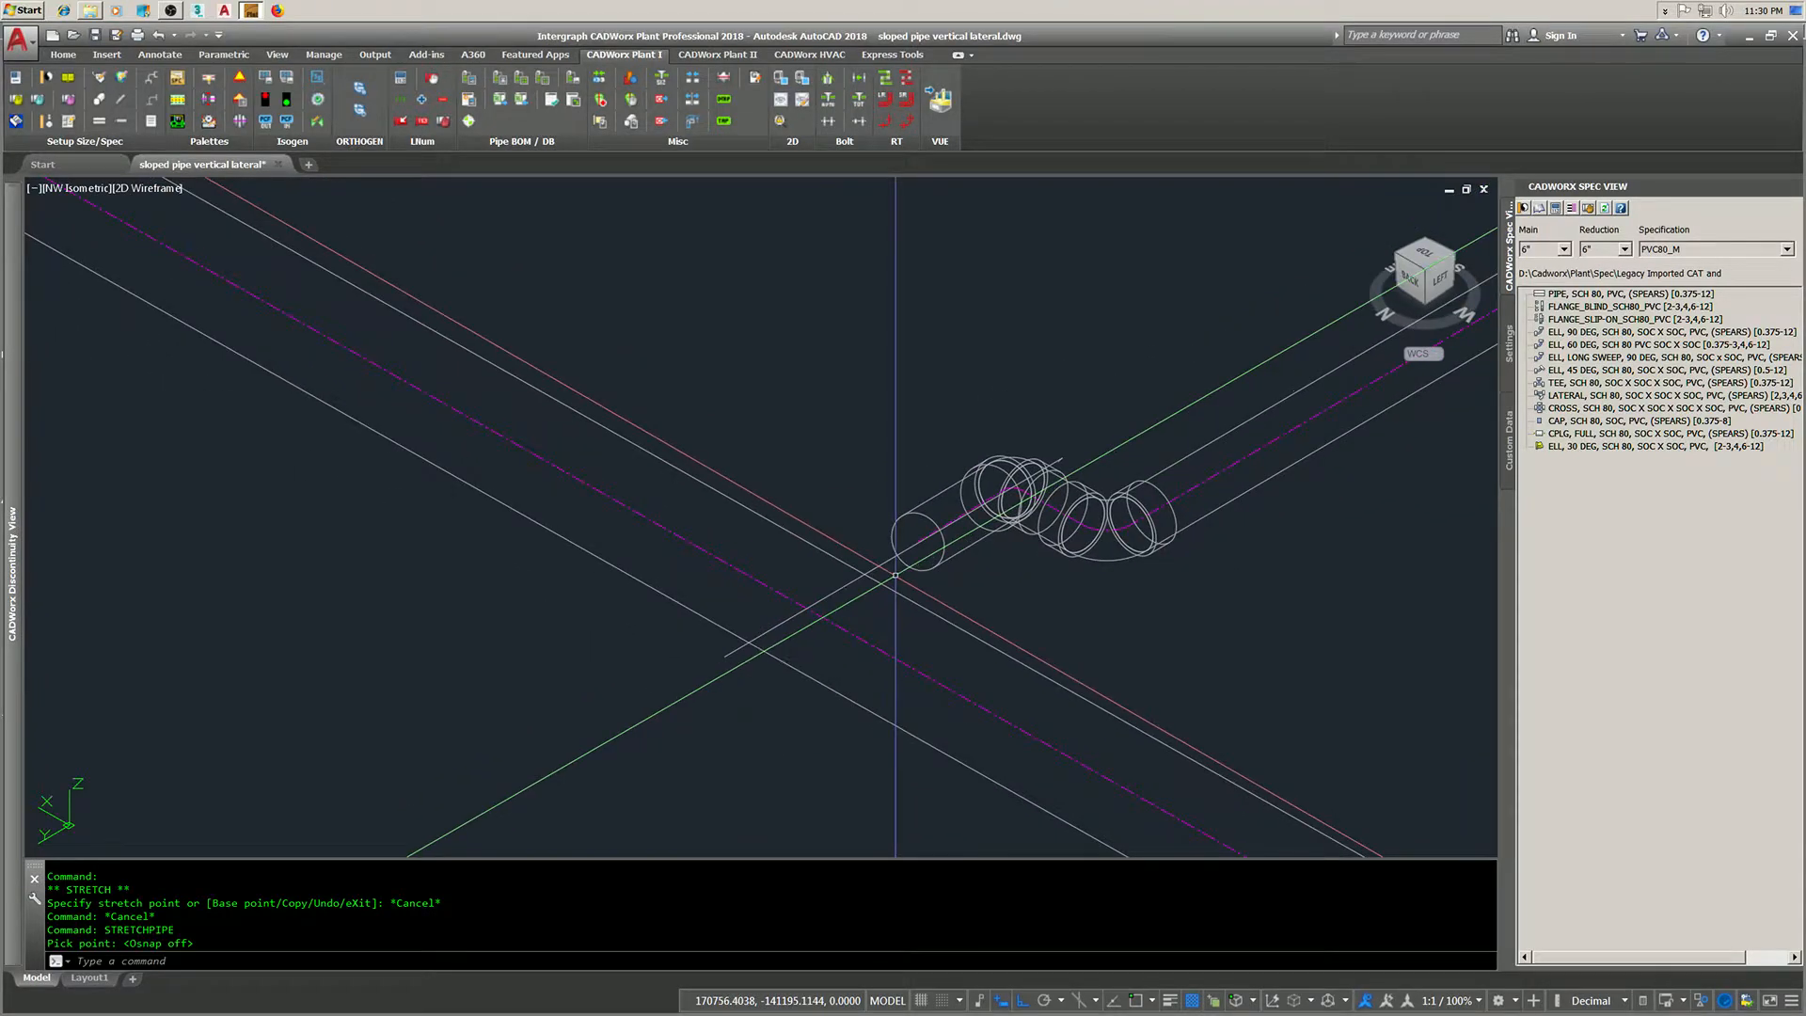
pyautogui.scroll(2, 895, 571)
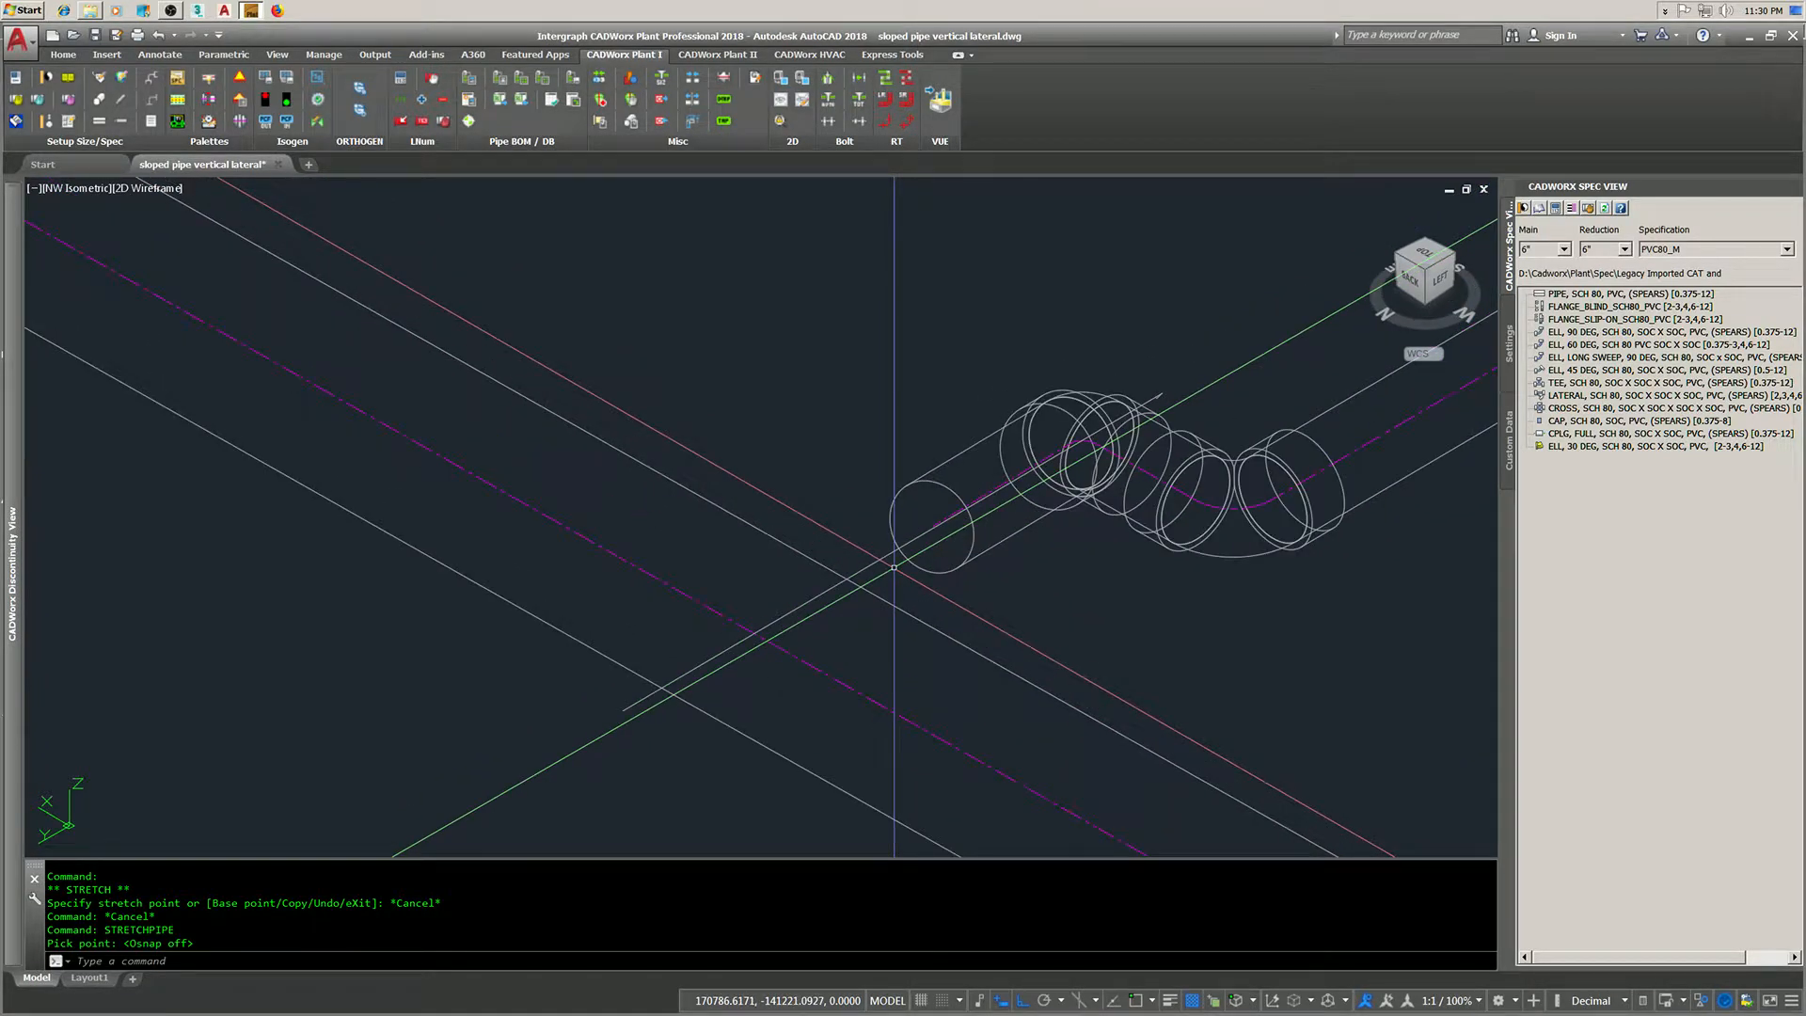
pyautogui.write('e')
pyautogui.press('Return')
pyautogui.click(886, 553)
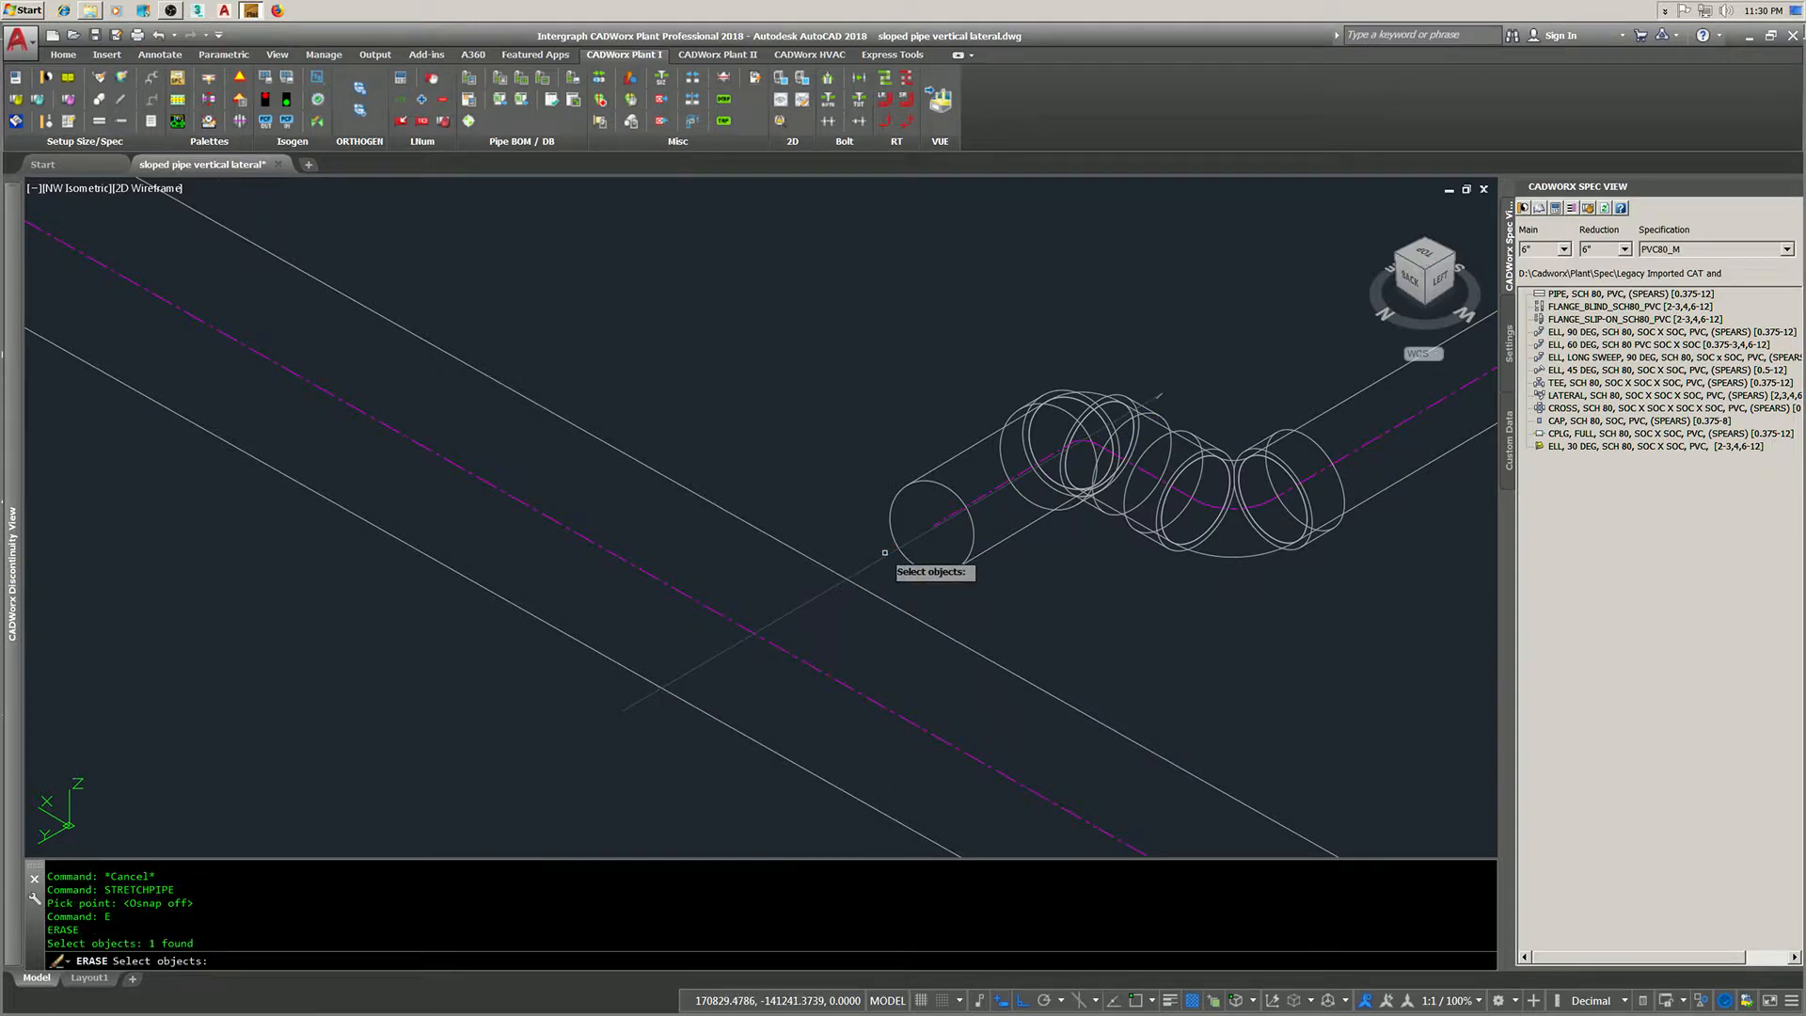
pyautogui.moveTo(1175, 398); pyautogui.dragTo(1140, 375)
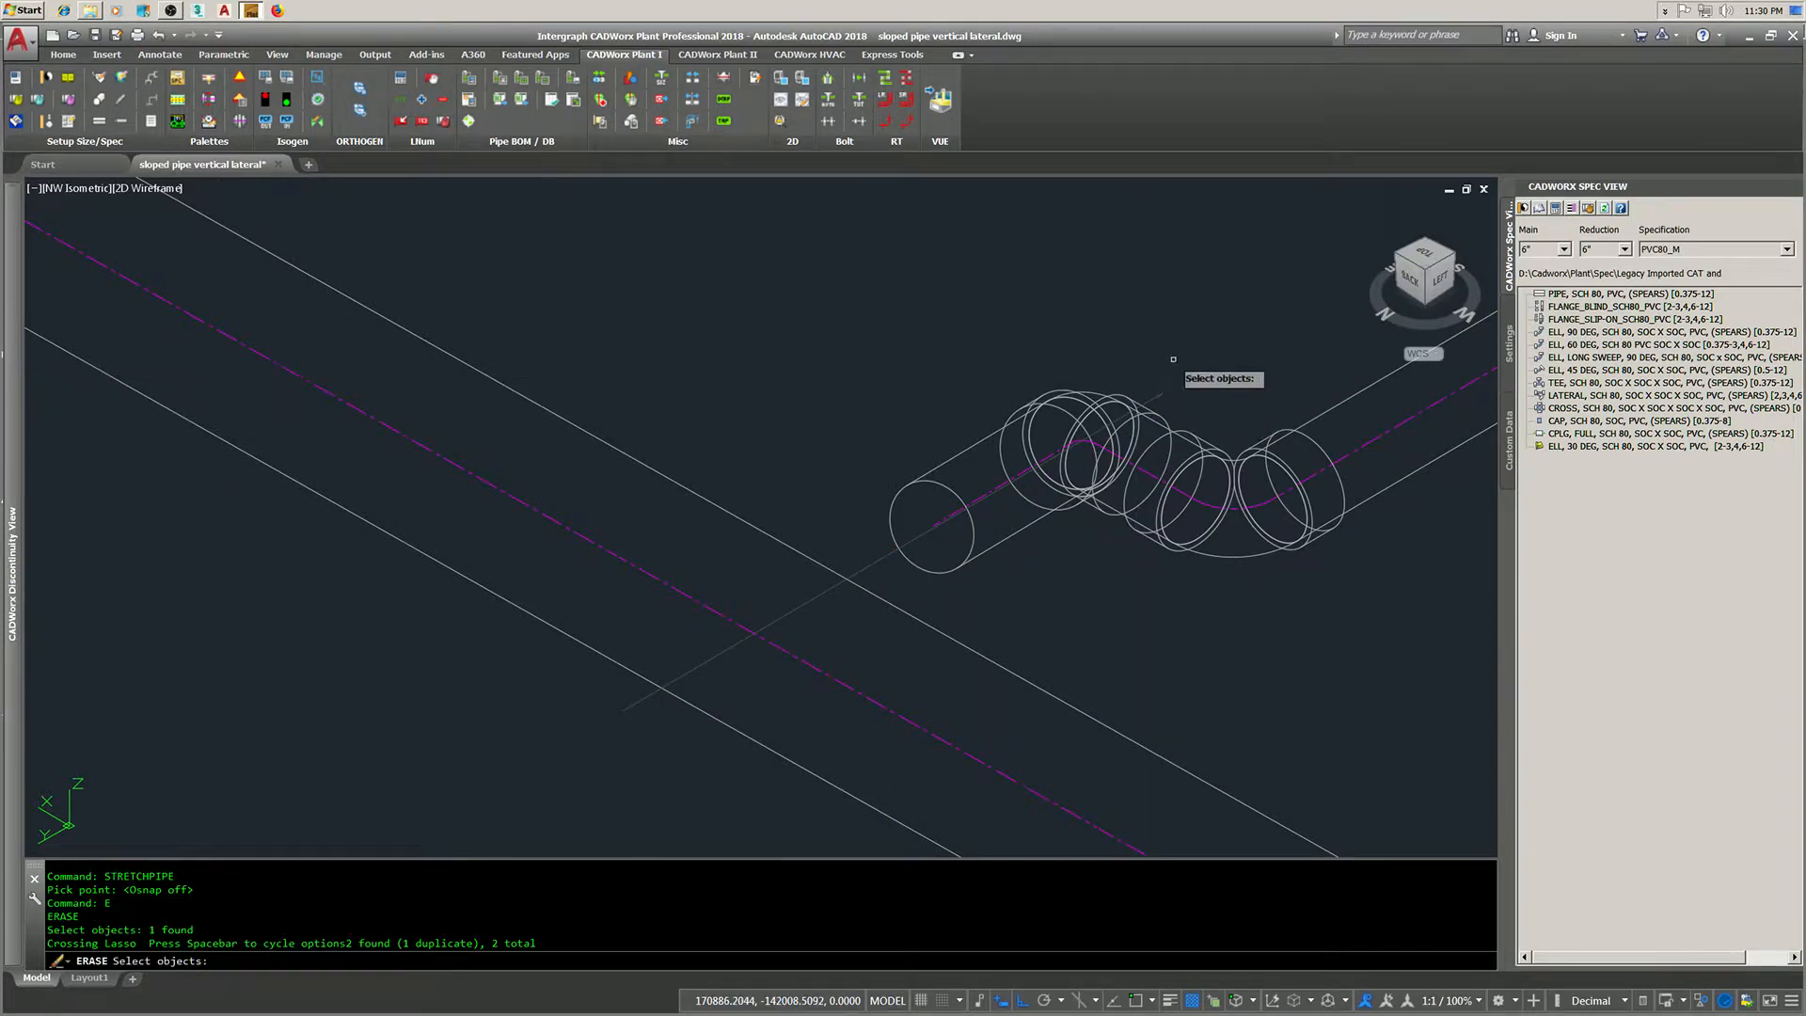
pyautogui.press('Escape')
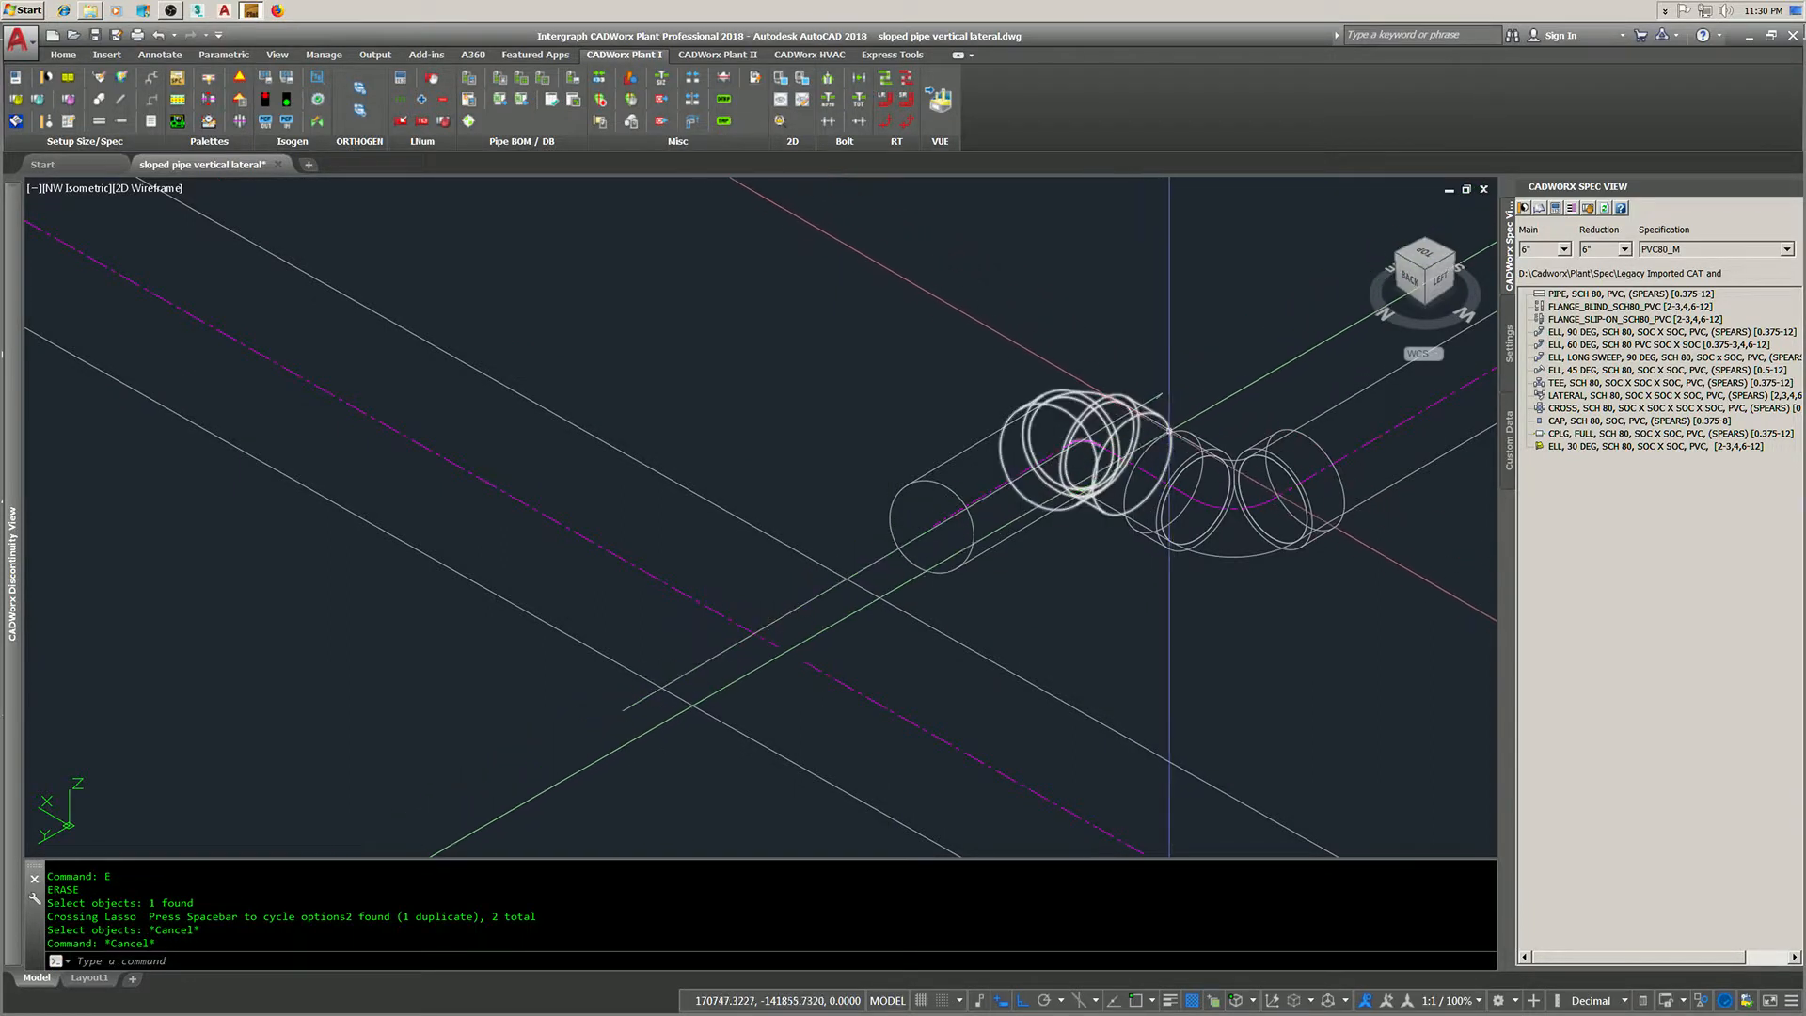
pyautogui.scroll(-2, 850, 604)
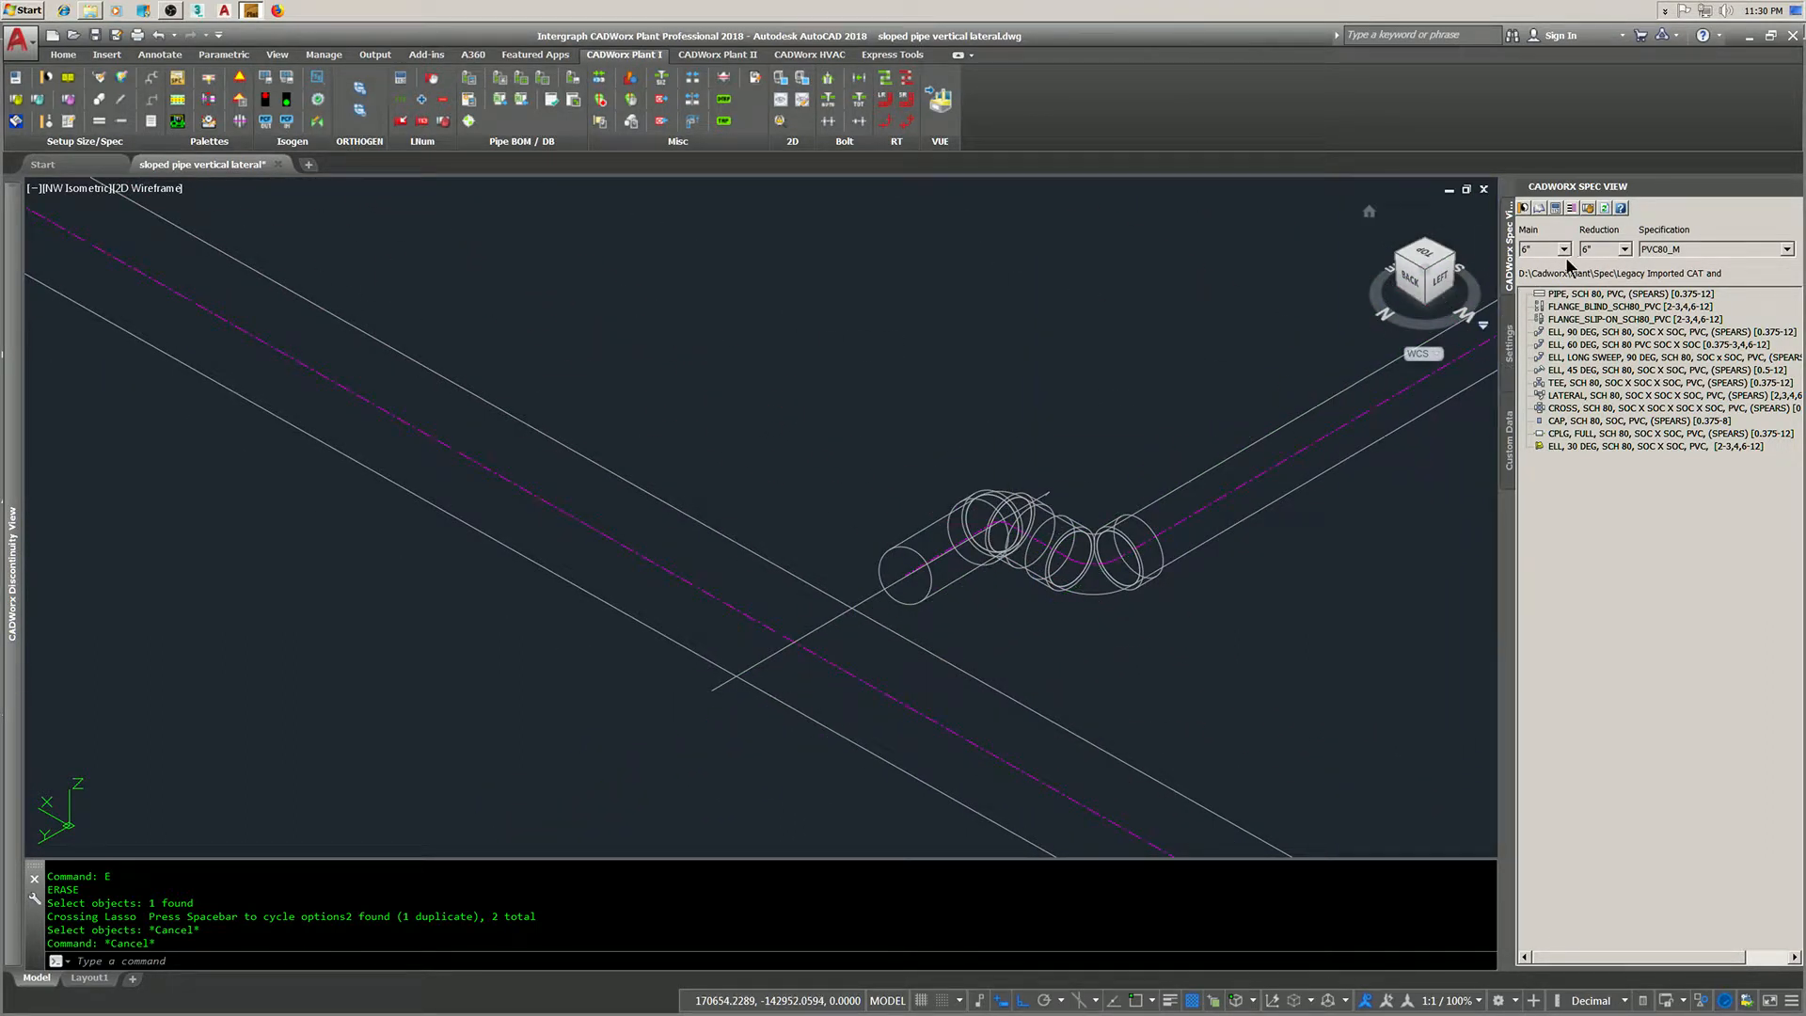
# - Set the main size to 12" and start placing the PVC reducing lateral from its middle point
pyautogui.click(1564, 250)
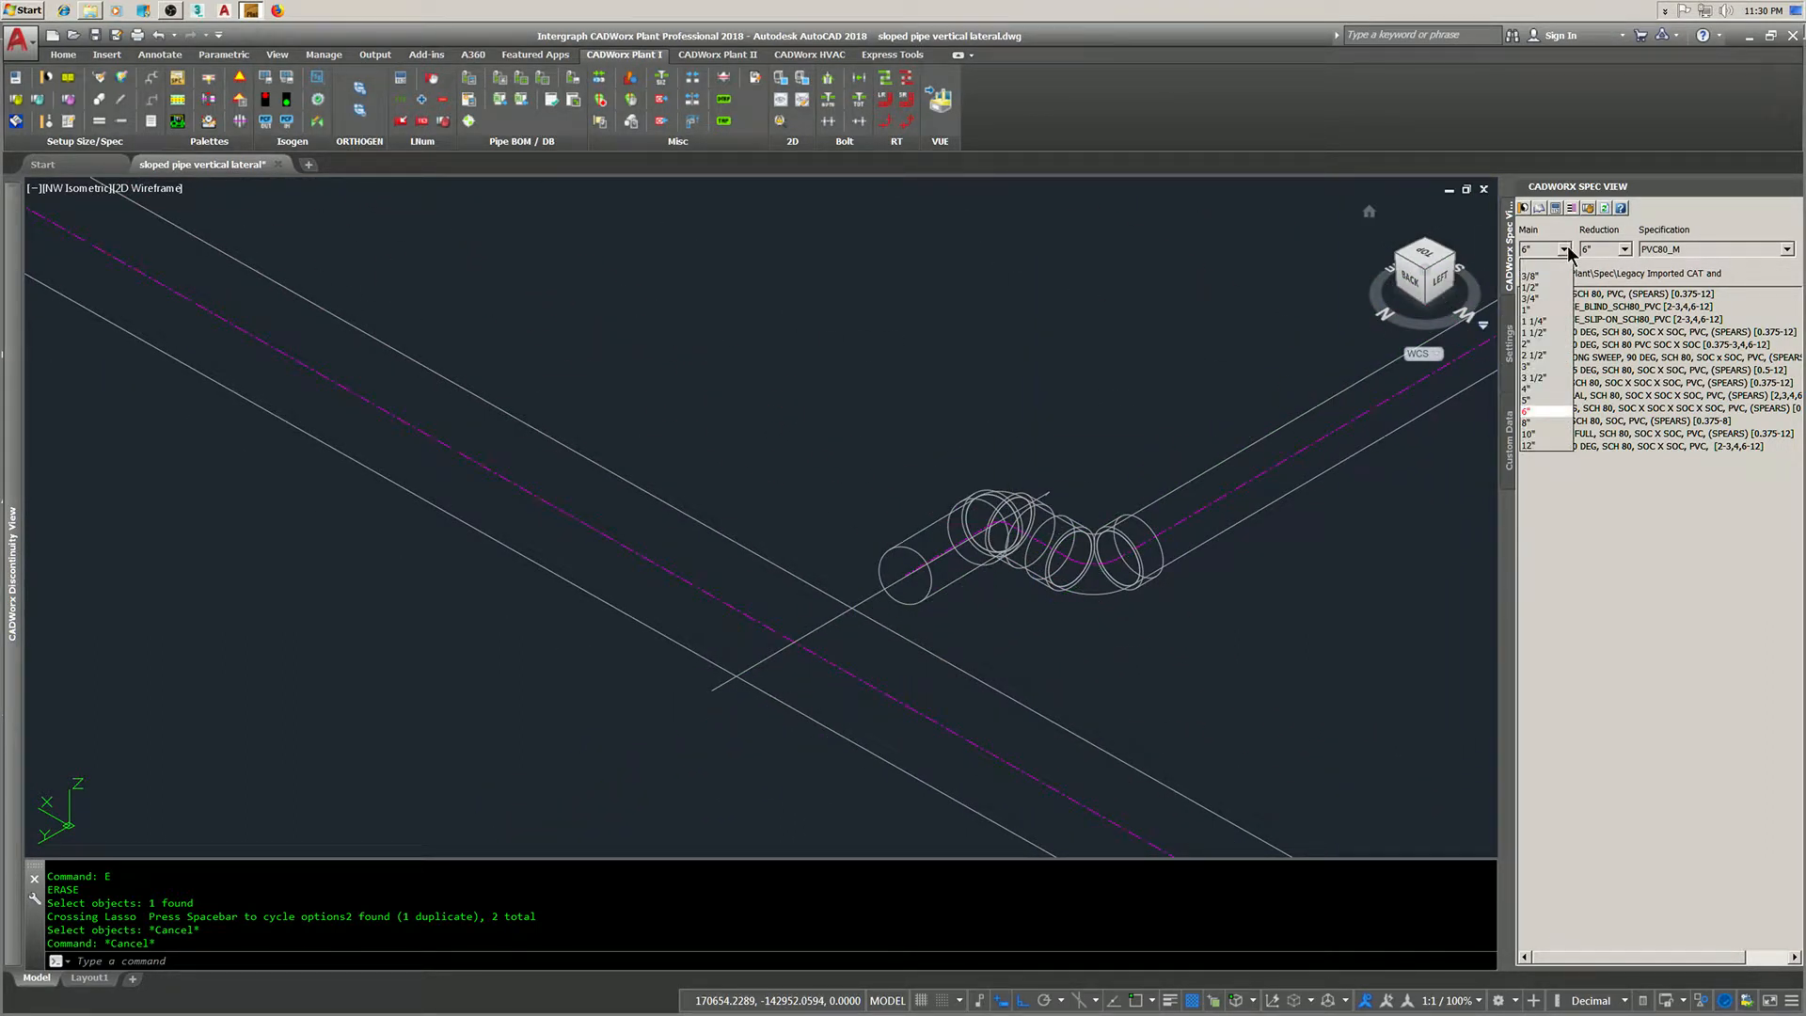
pyautogui.click(1545, 445)
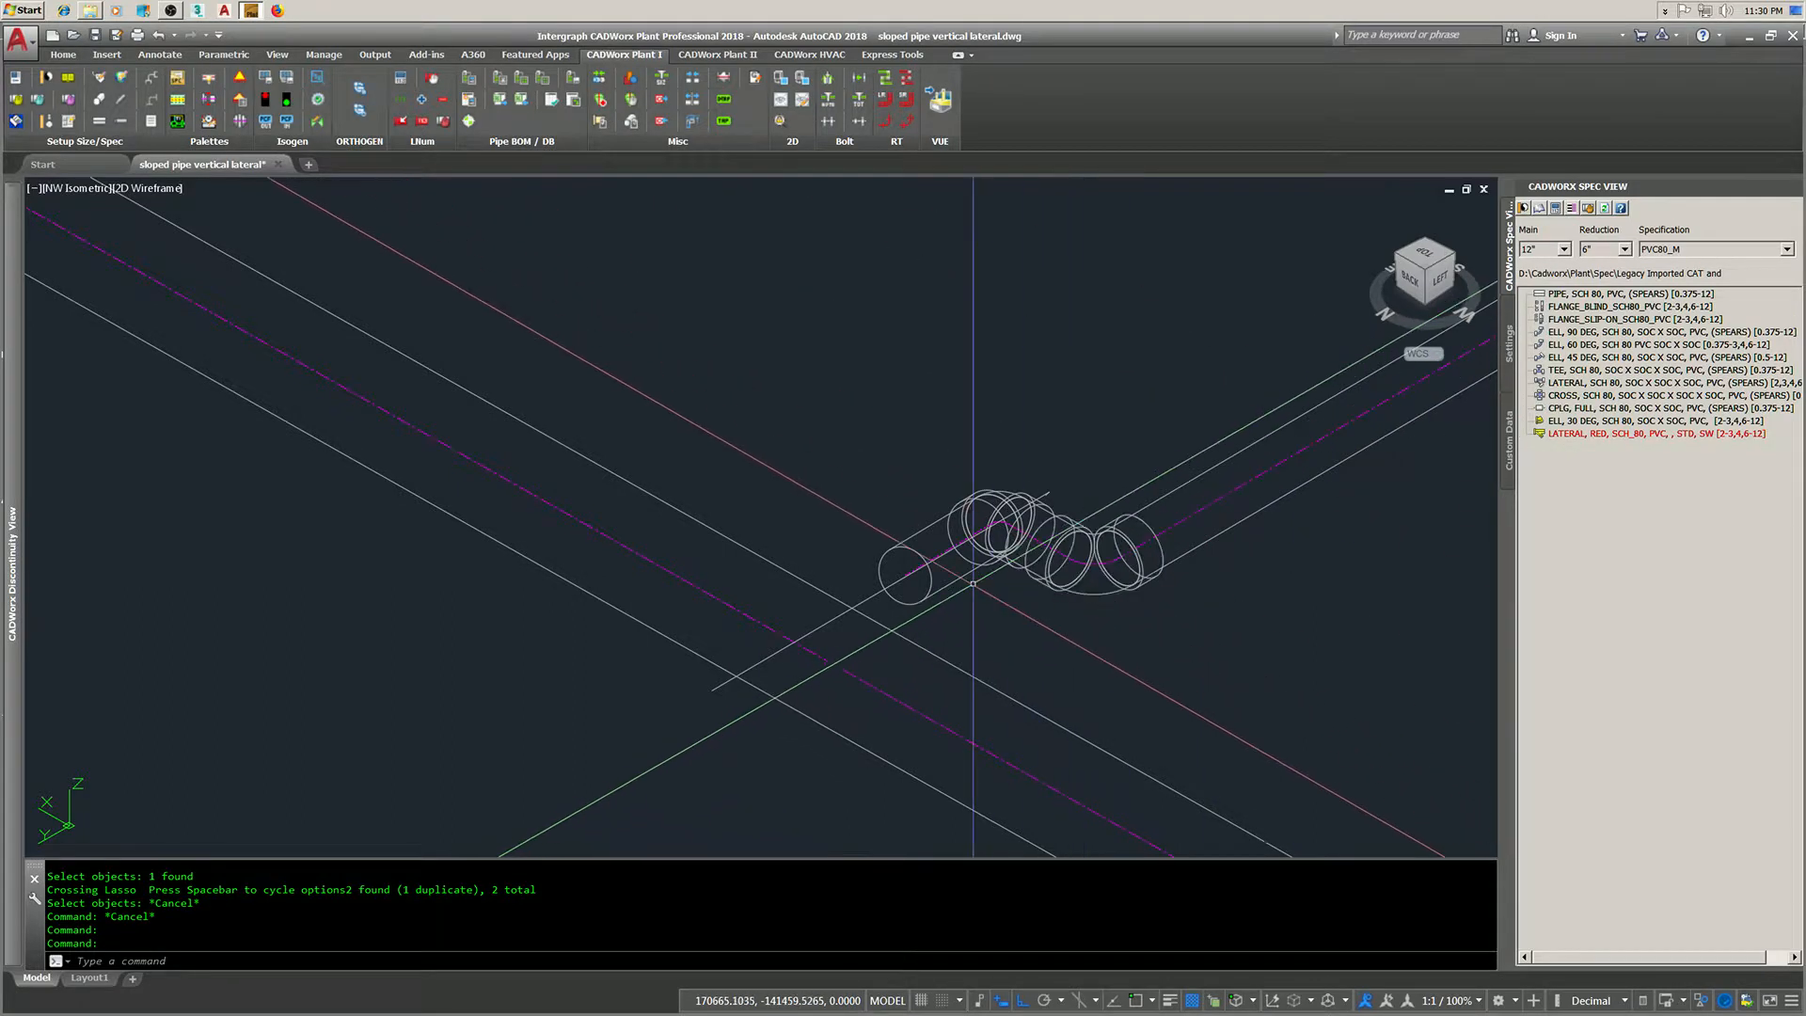
pyautogui.scroll(2, 1018, 574)
pyautogui.moveTo(1018, 575); pyautogui.dragTo(883, 590, button='middle')
pyautogui.scroll(-2, 884, 592)
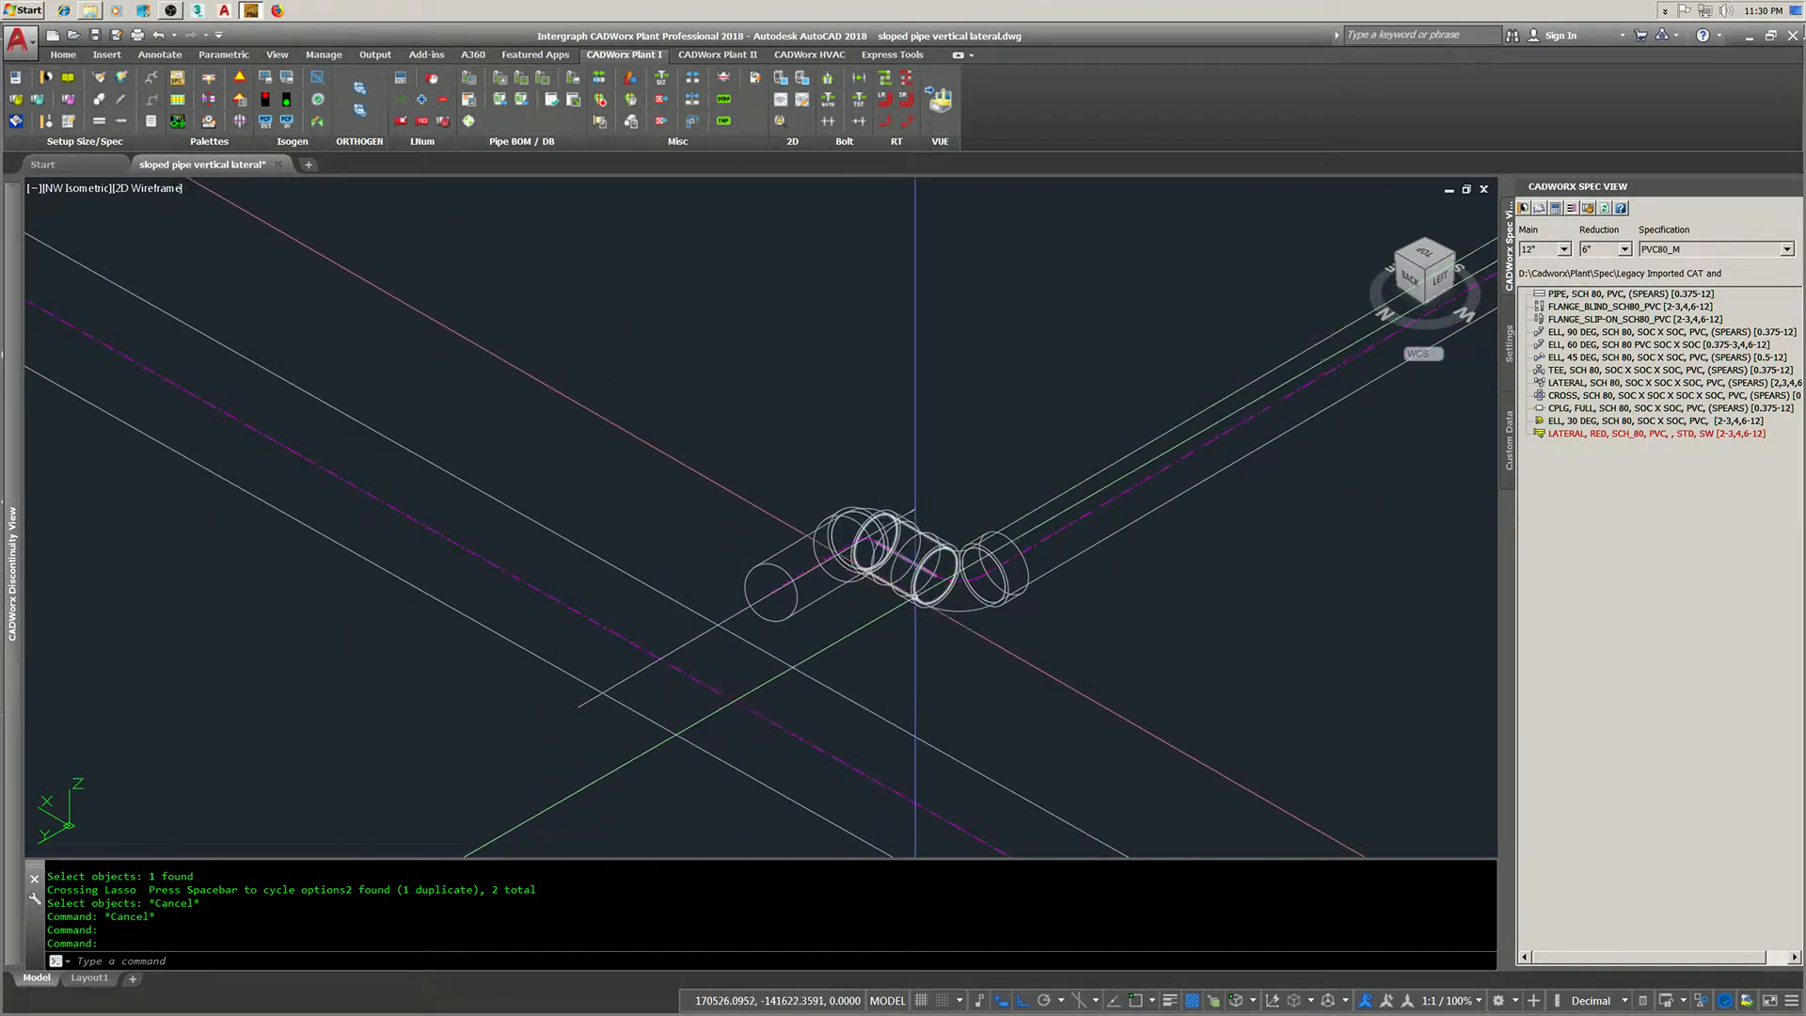
pyautogui.scroll(-2, 913, 602)
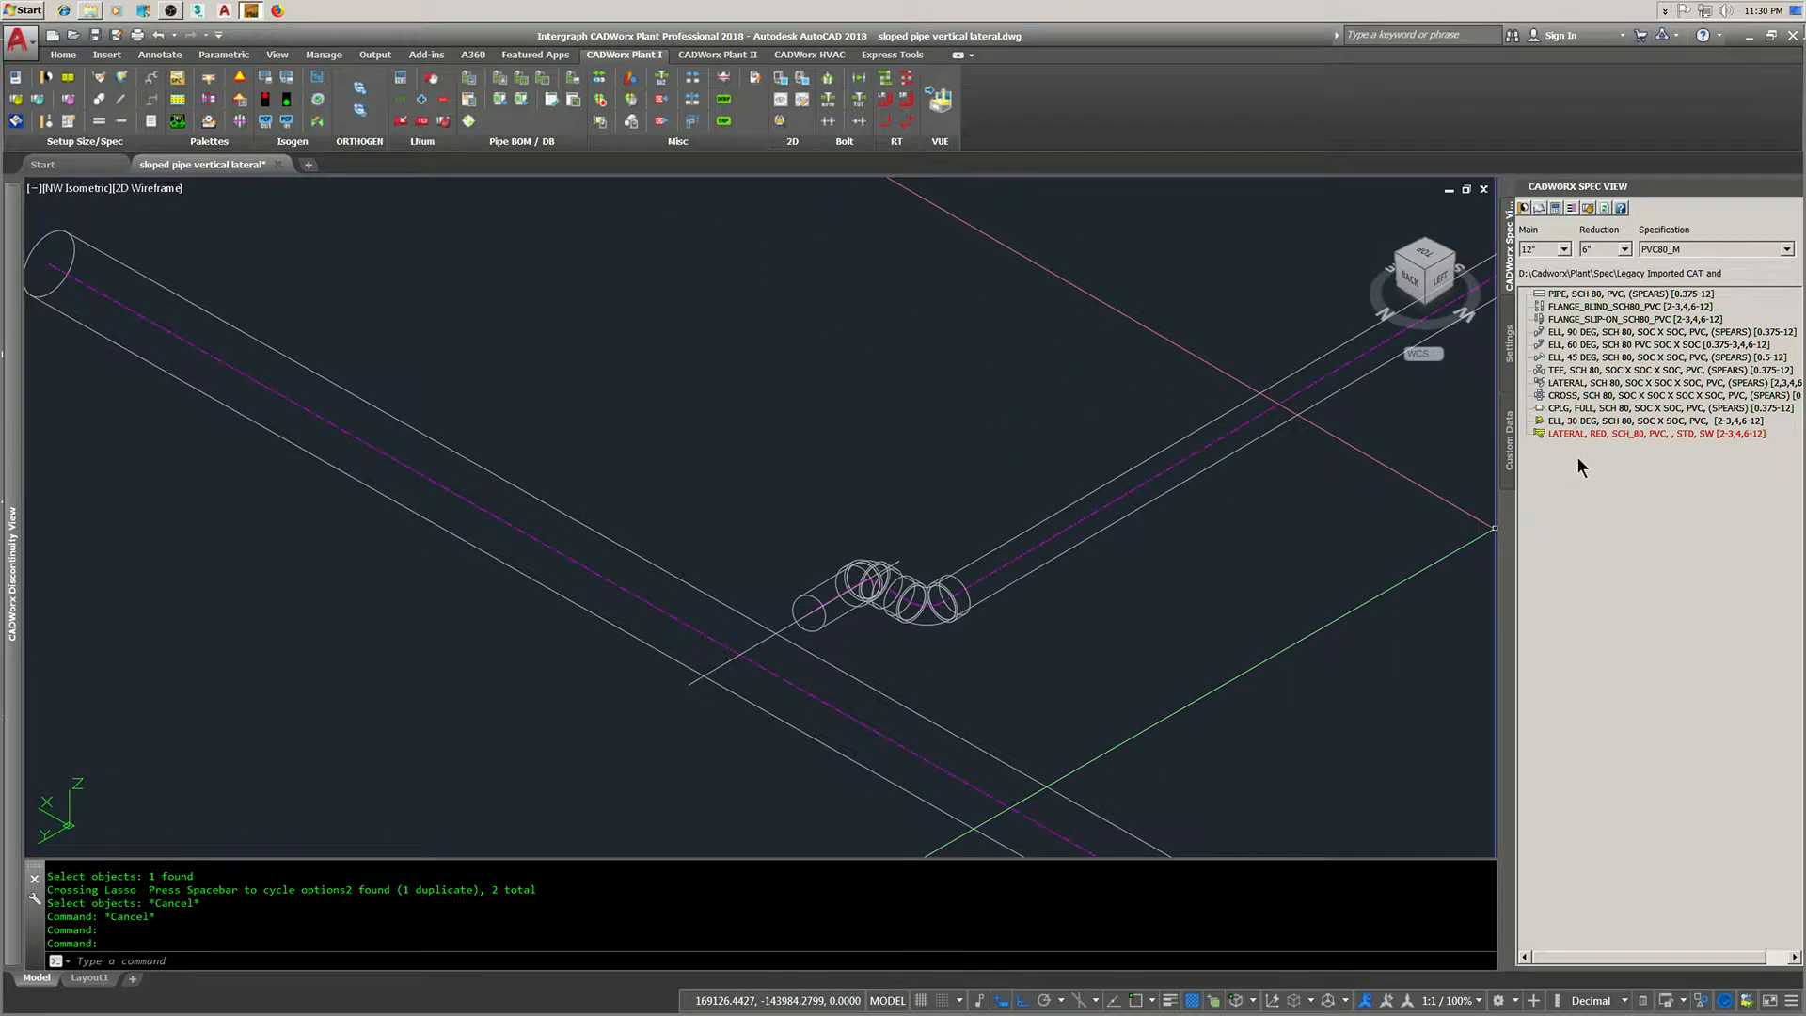
pyautogui.click(1596, 434)
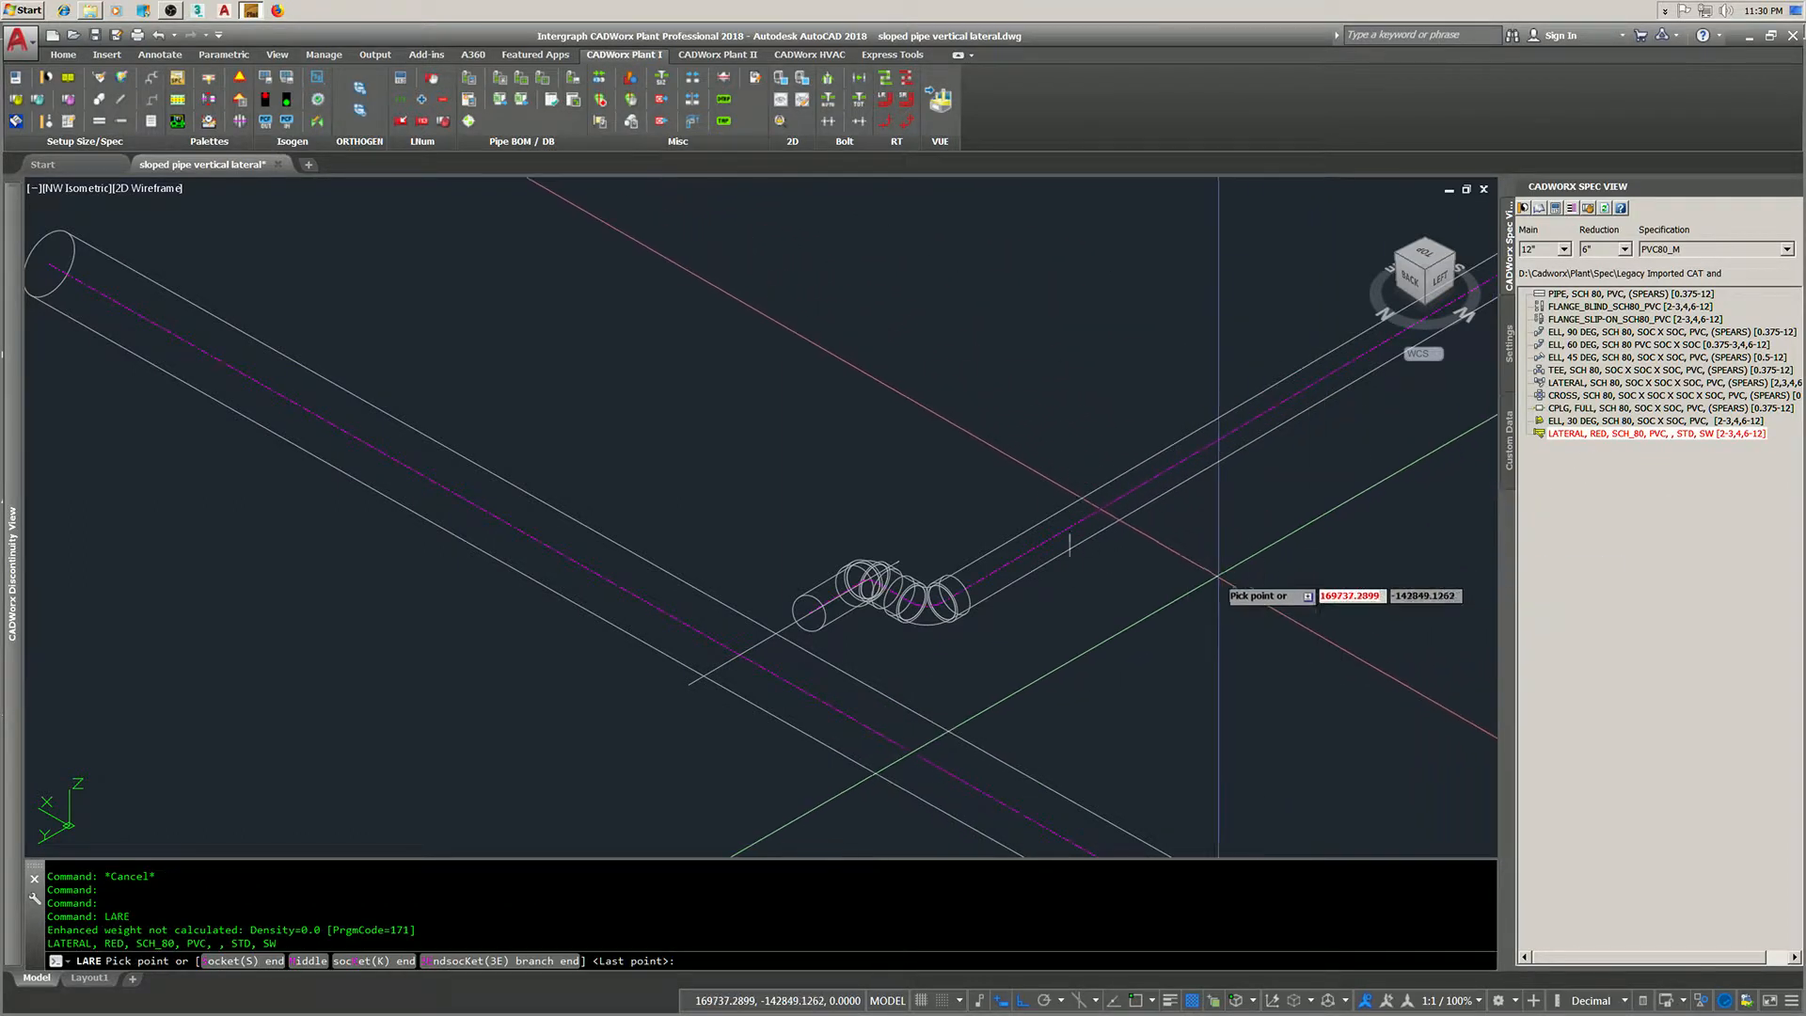
pyautogui.write('m')
pyautogui.press('Return')
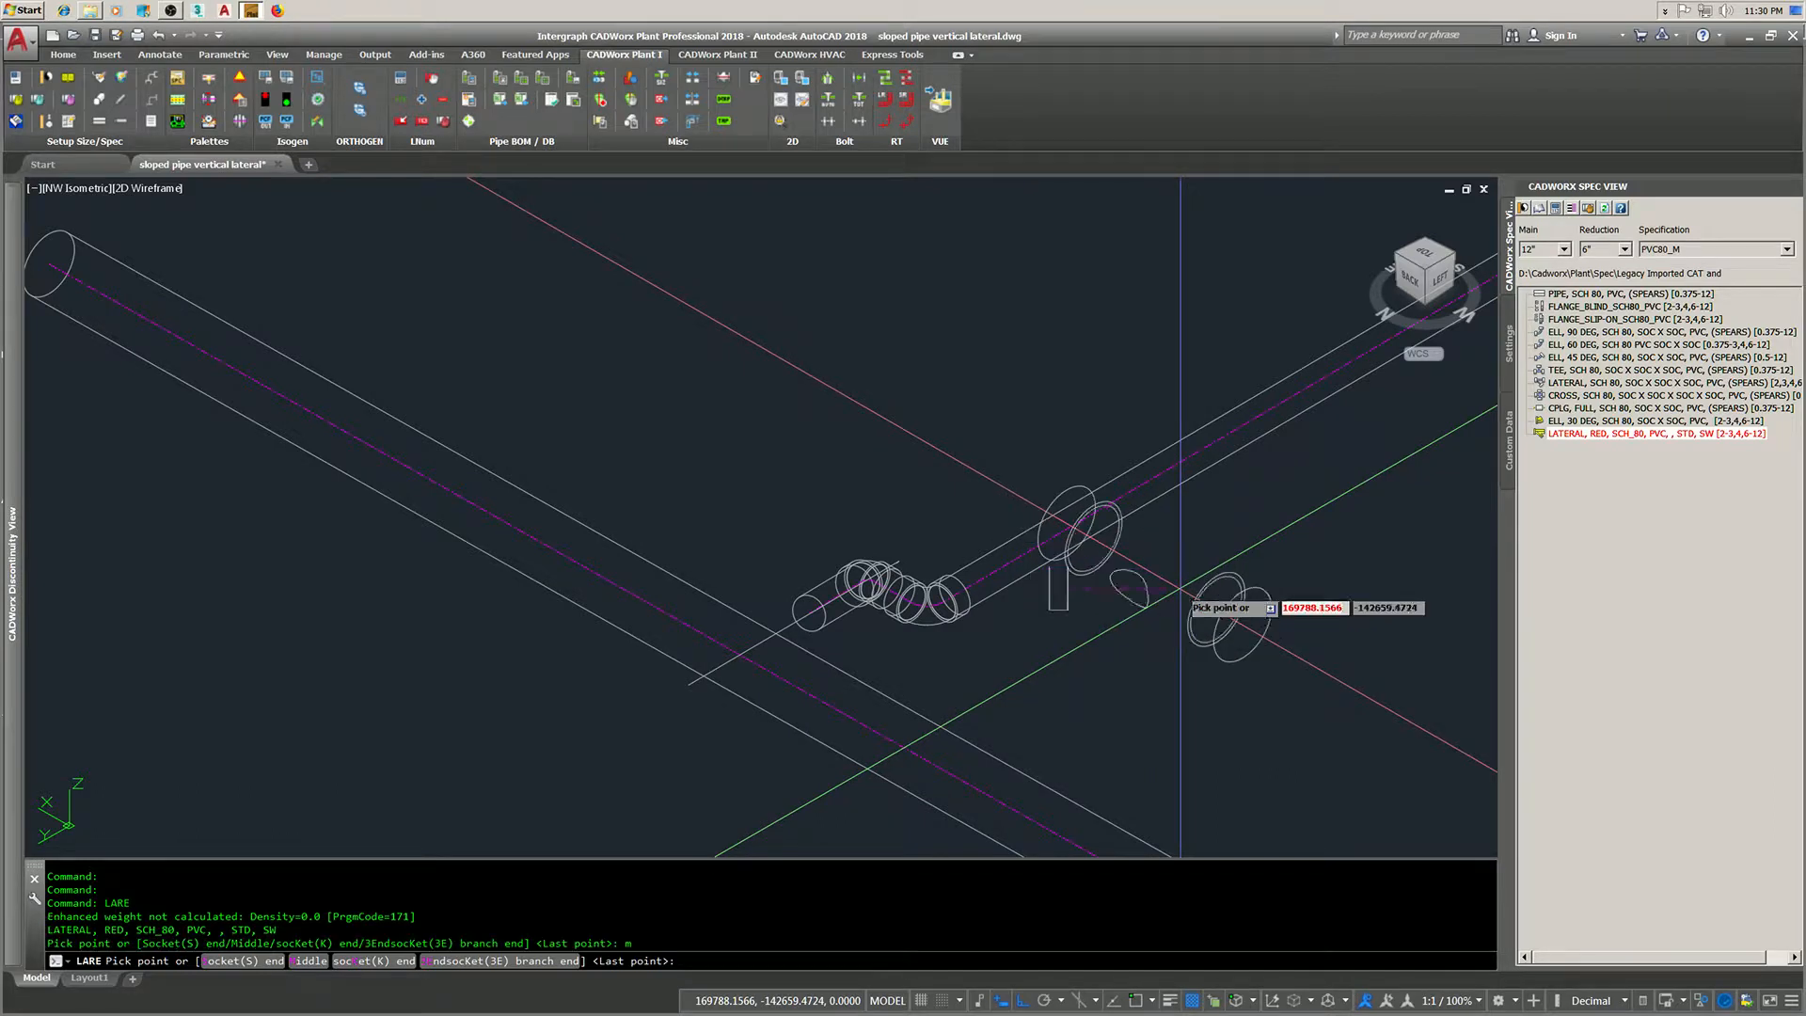
# - Insert the lateral where the reference line crosses the header's centreline, with its direction flipped and its branch facing up towards the angled pipe
pyautogui.scroll(5, 741, 657)
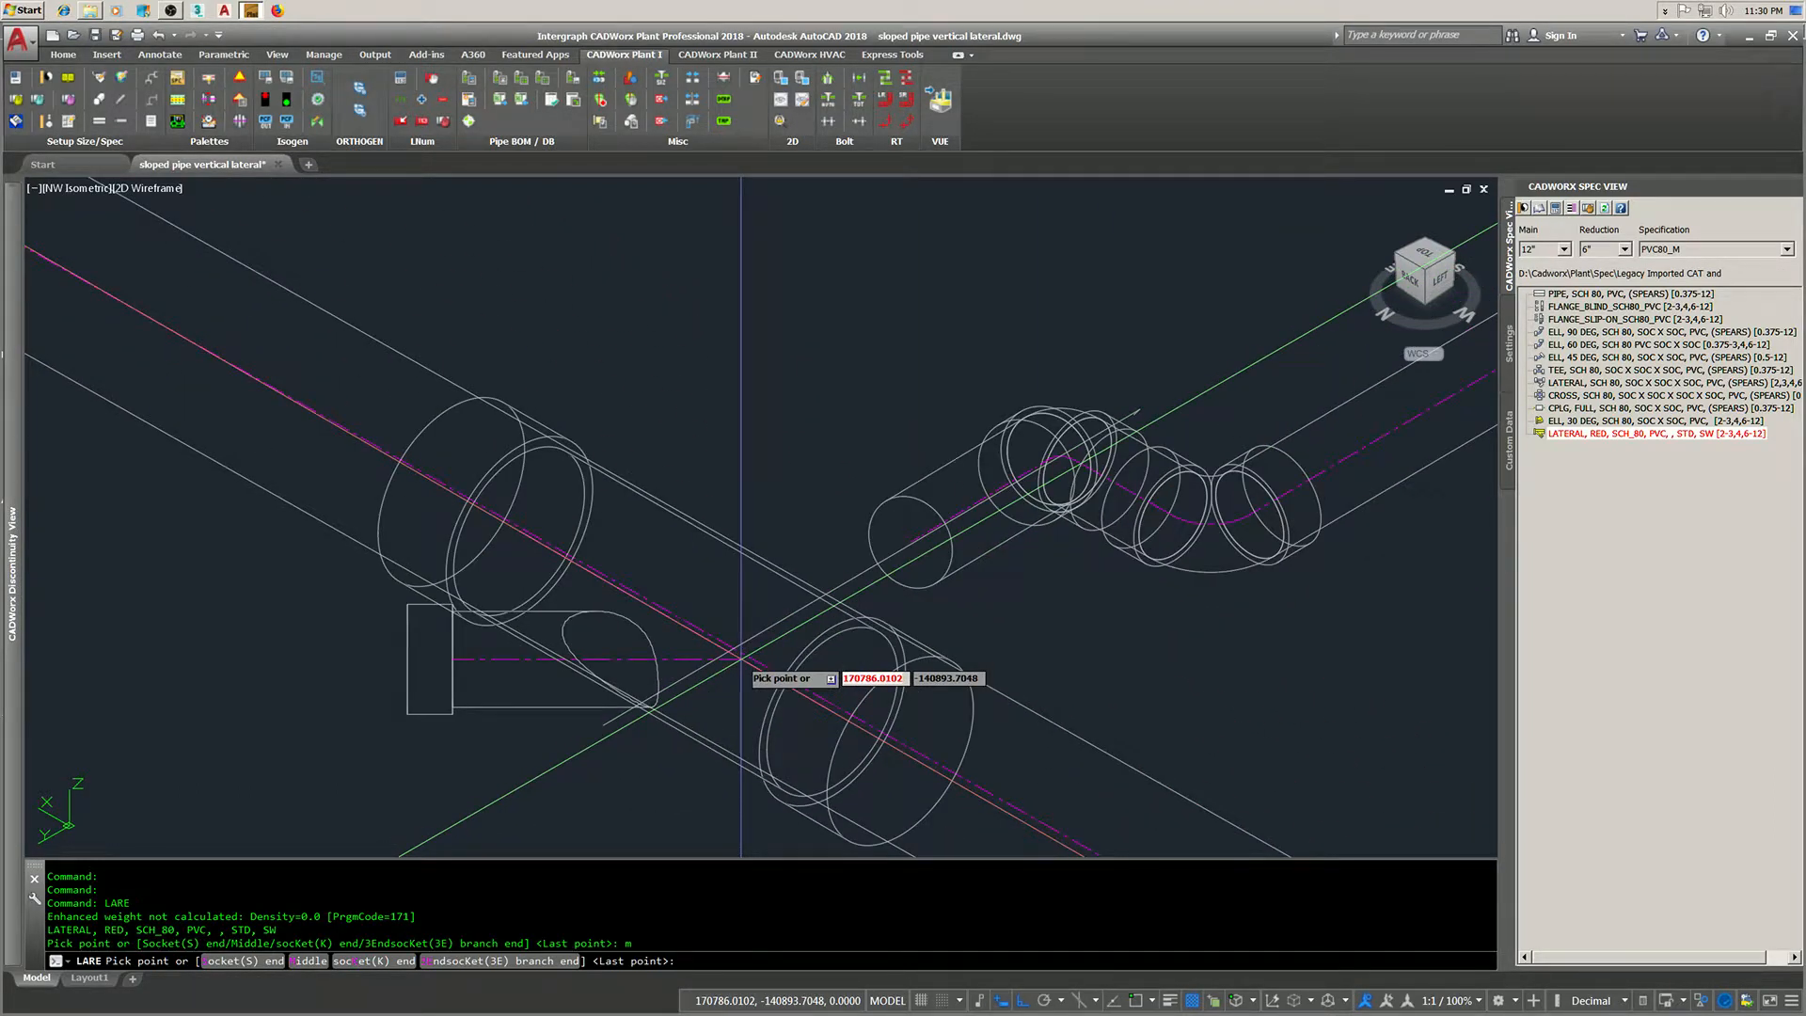
pyautogui.press('F3')
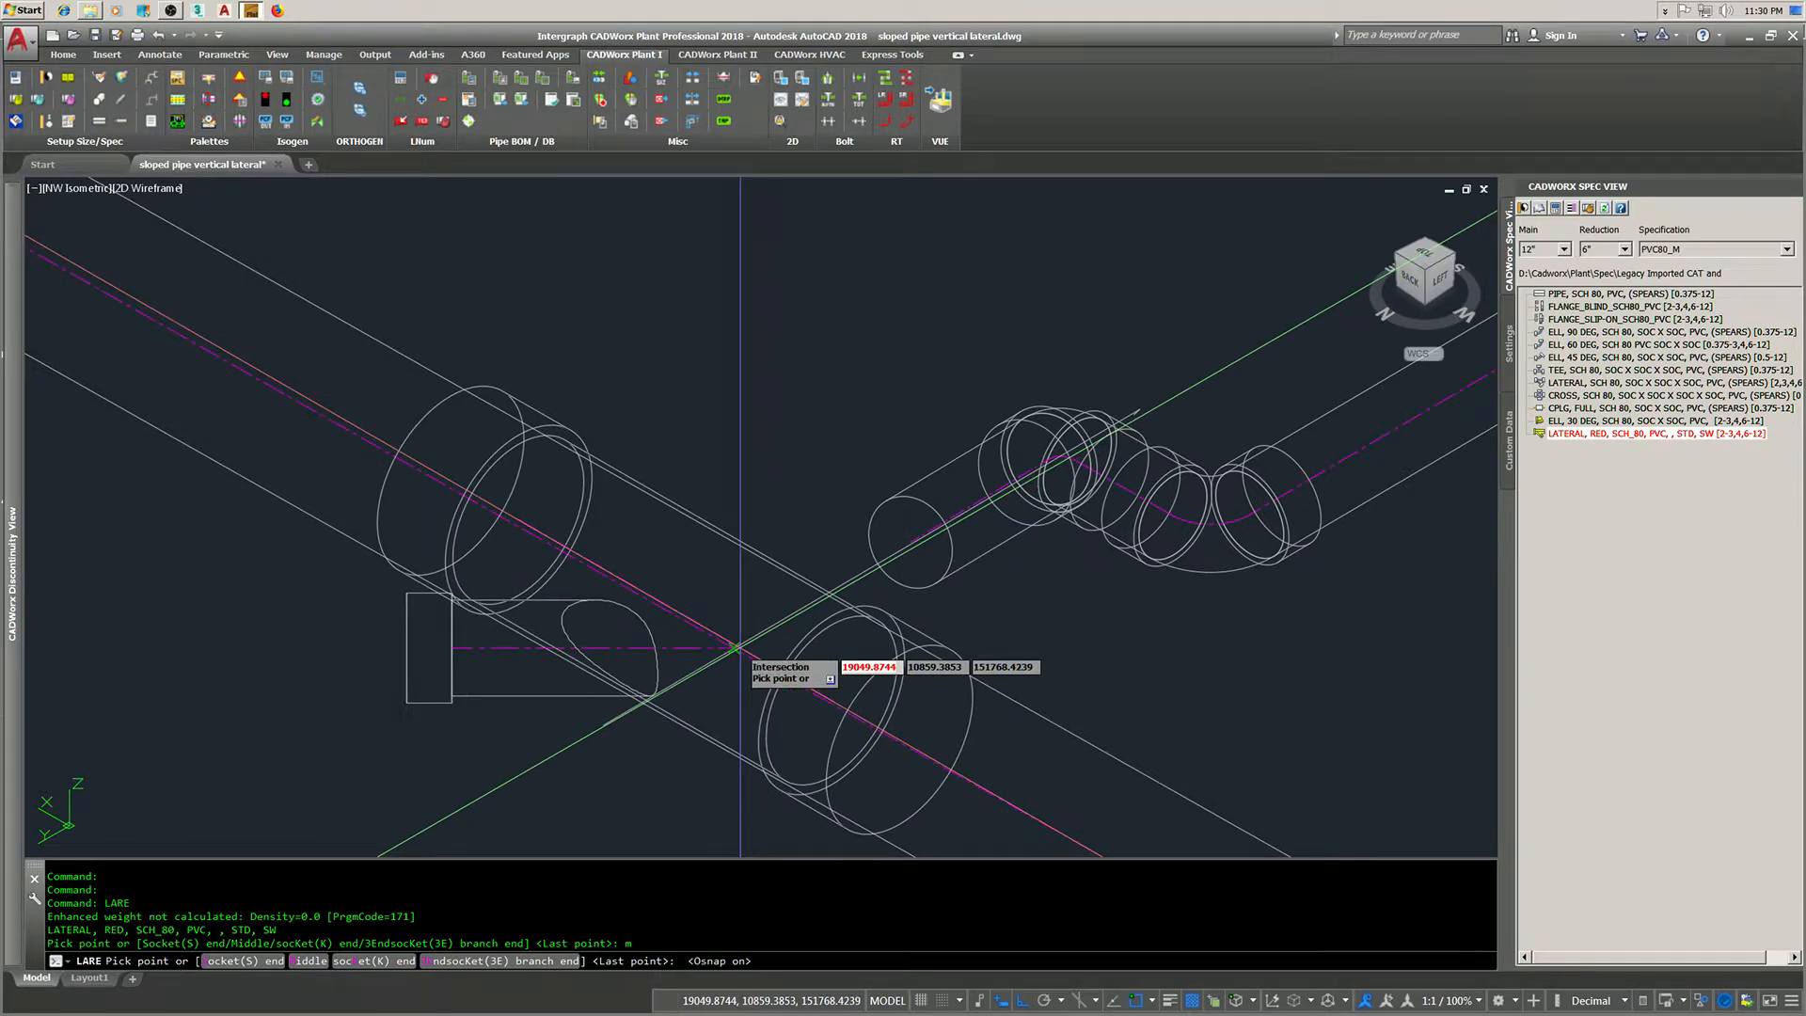
pyautogui.click(738, 648)
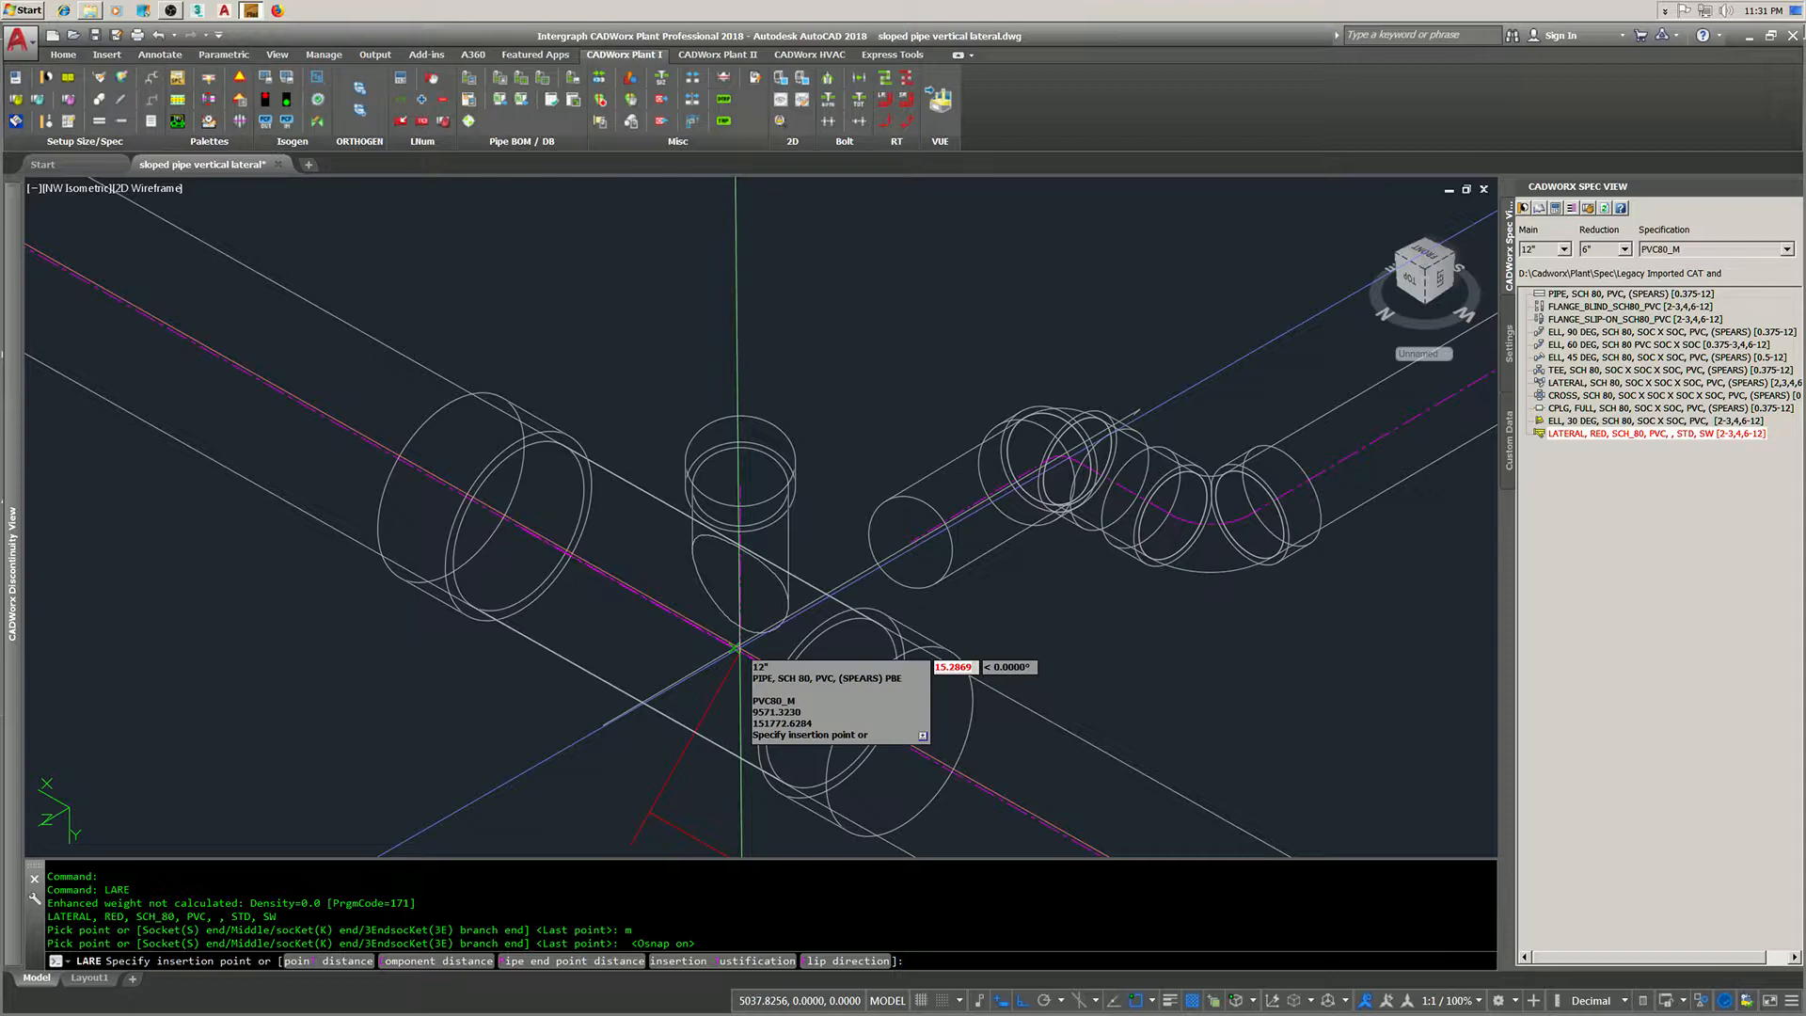
pyautogui.write('f')
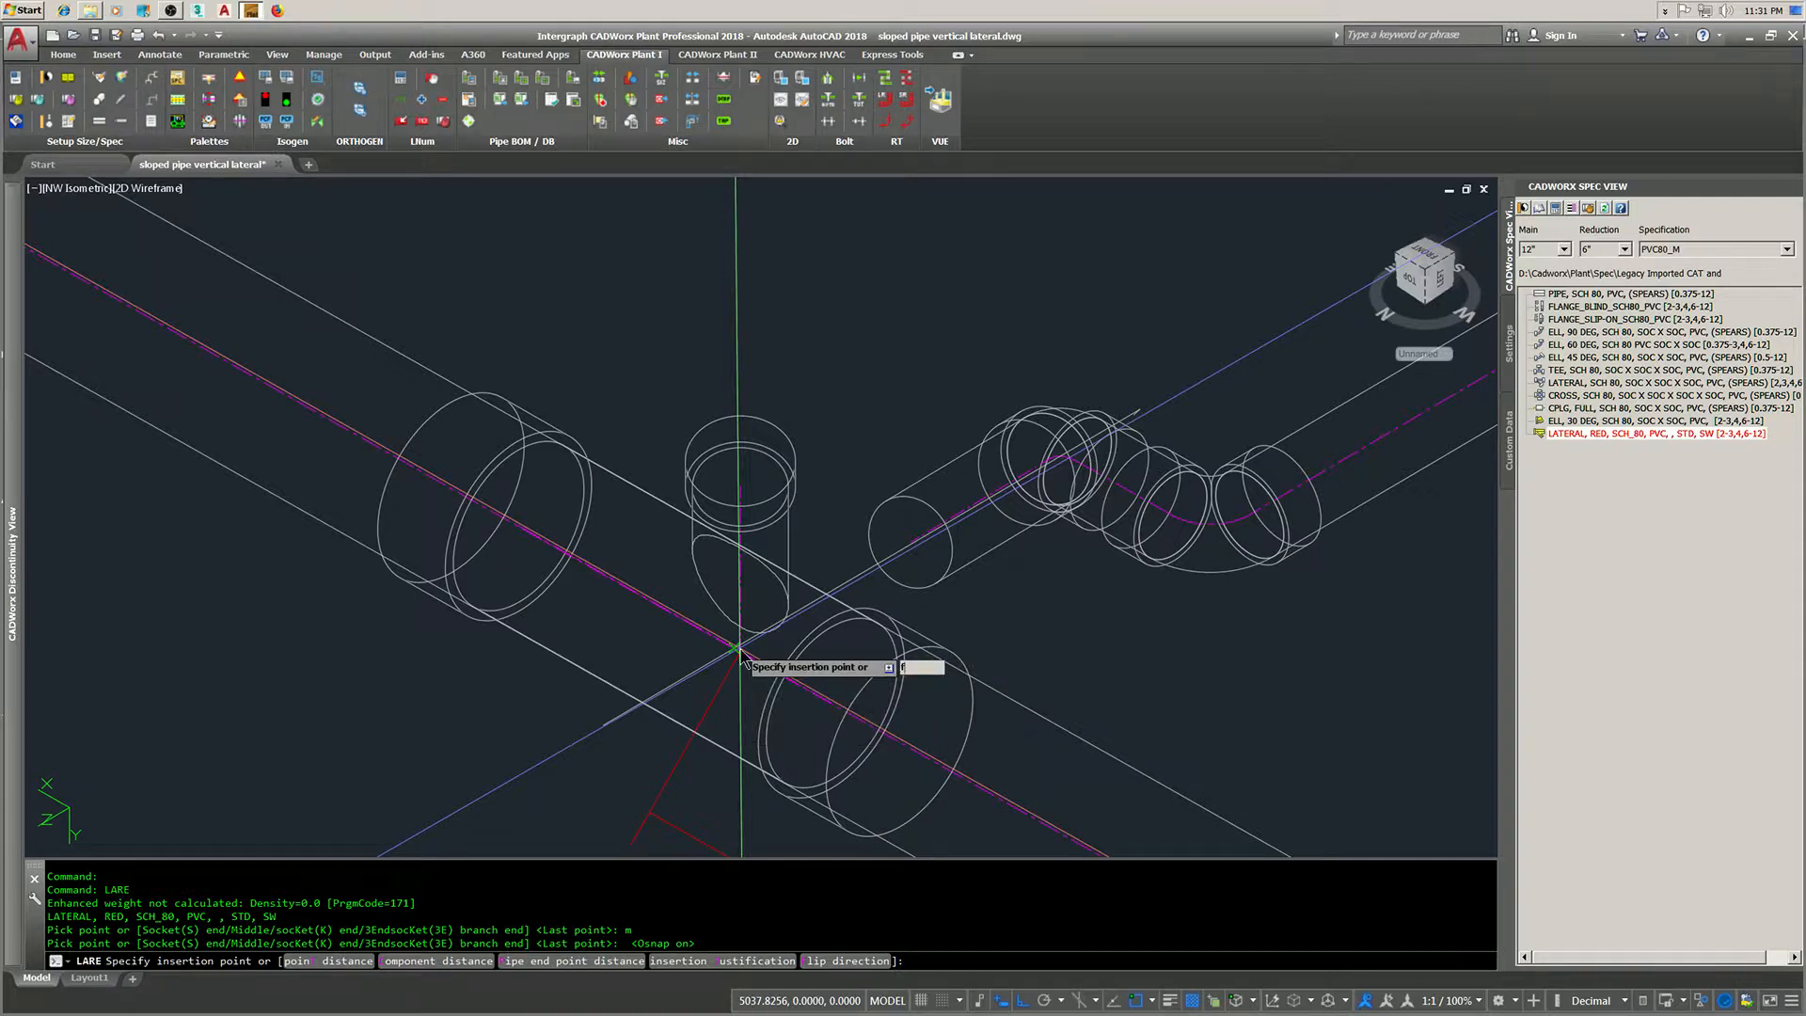
pyautogui.press('Return')
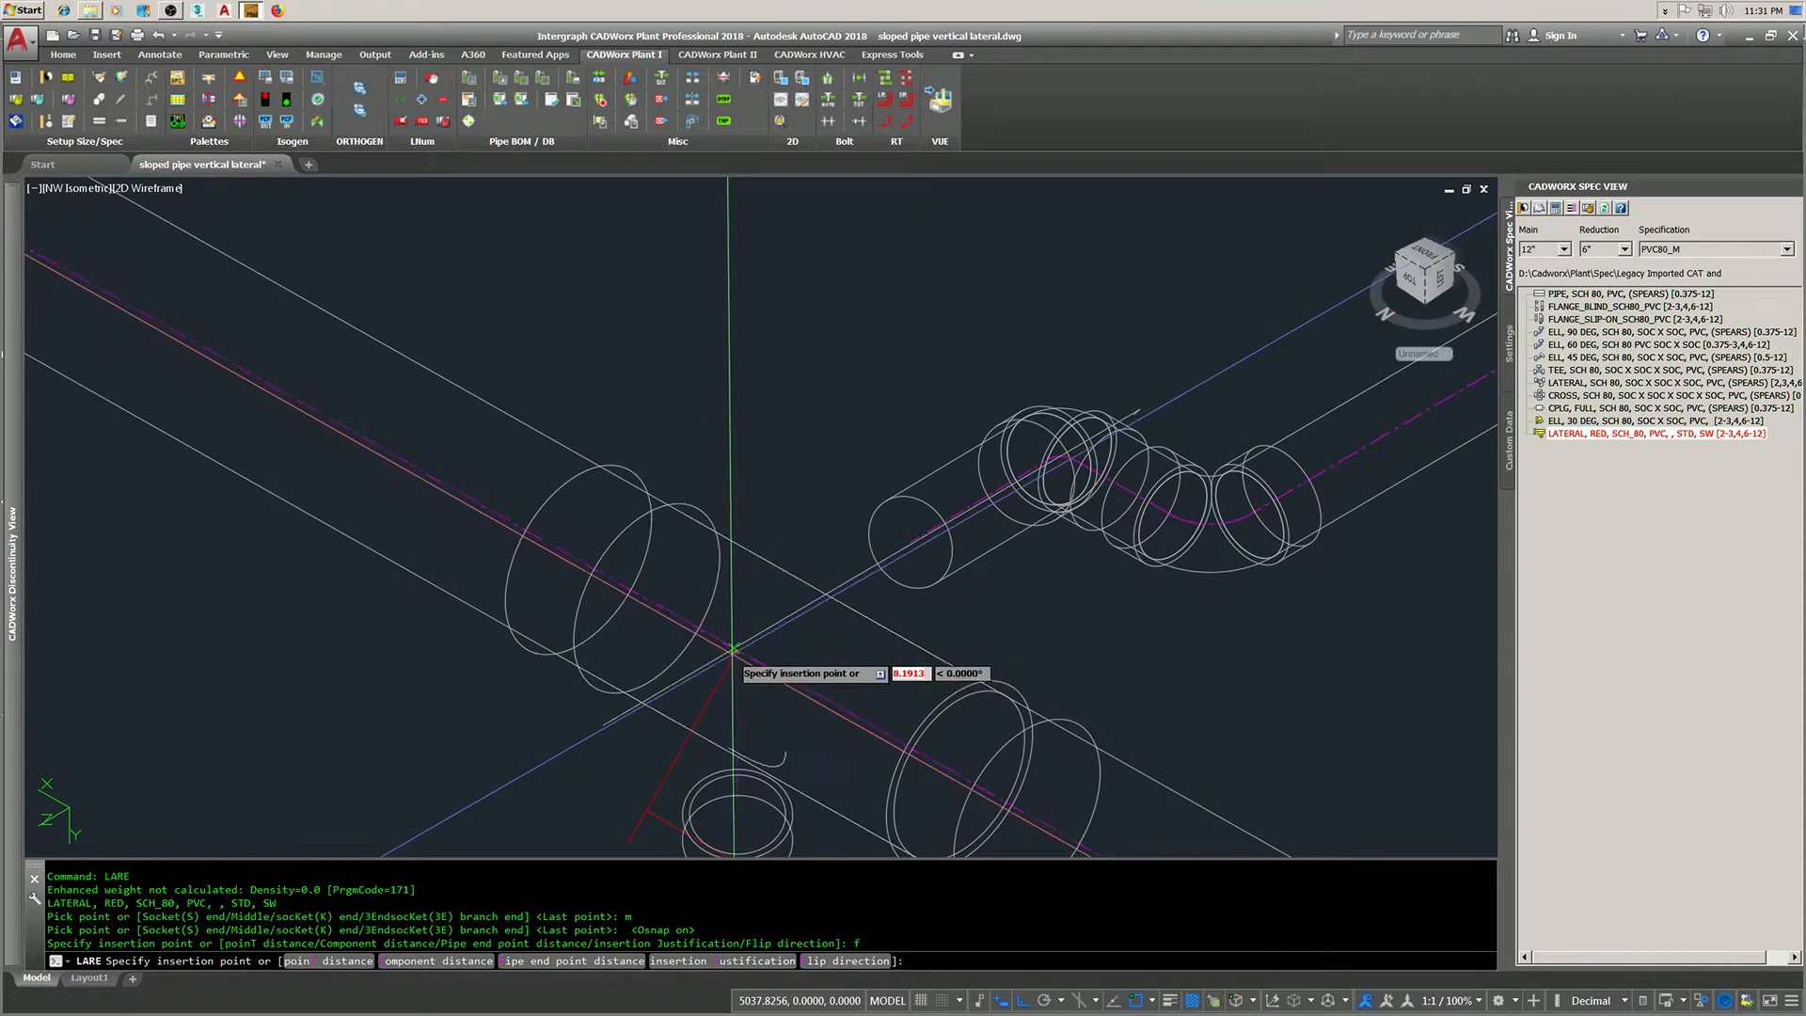
pyautogui.click(734, 649)
pyautogui.scroll(-2, 719, 351)
pyautogui.moveTo(719, 350); pyautogui.dragTo(737, 509, button='middle')
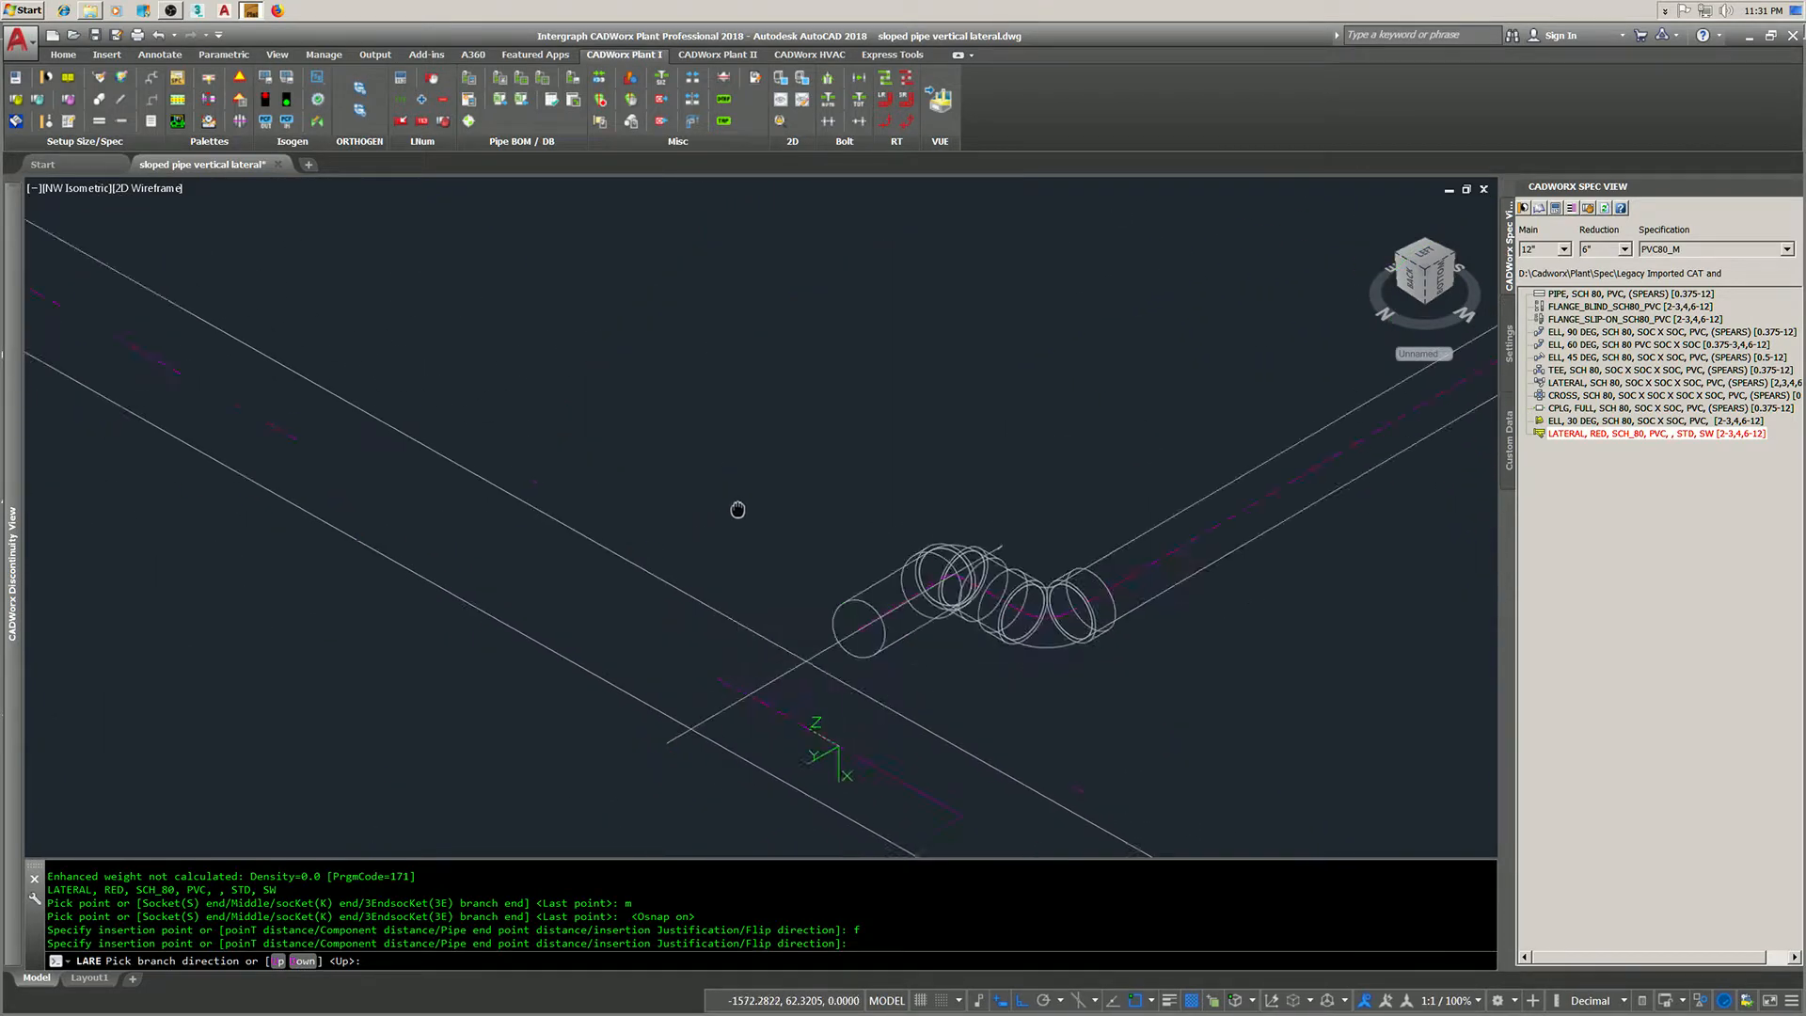
pyautogui.scroll(-2, 749, 497)
pyautogui.click(809, 359)
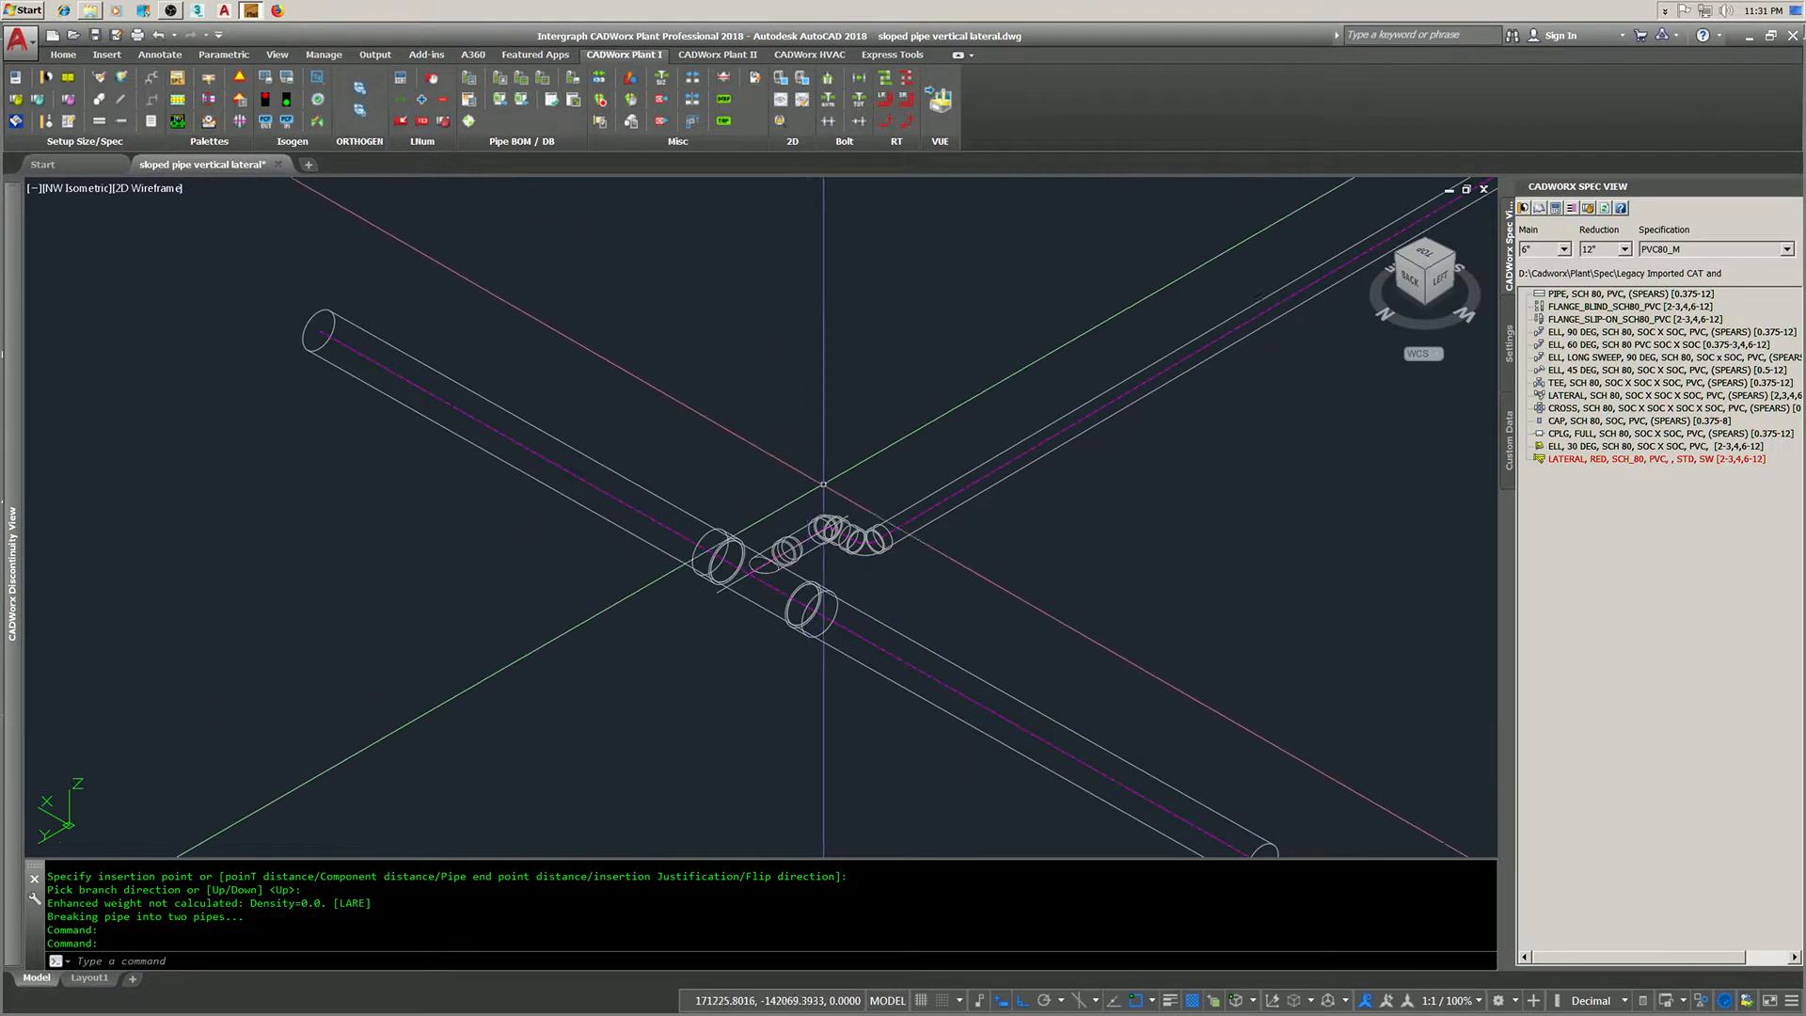
# - Erase the reference lines running along the angled pipe's centreline
pyautogui.scroll(5, 823, 484)
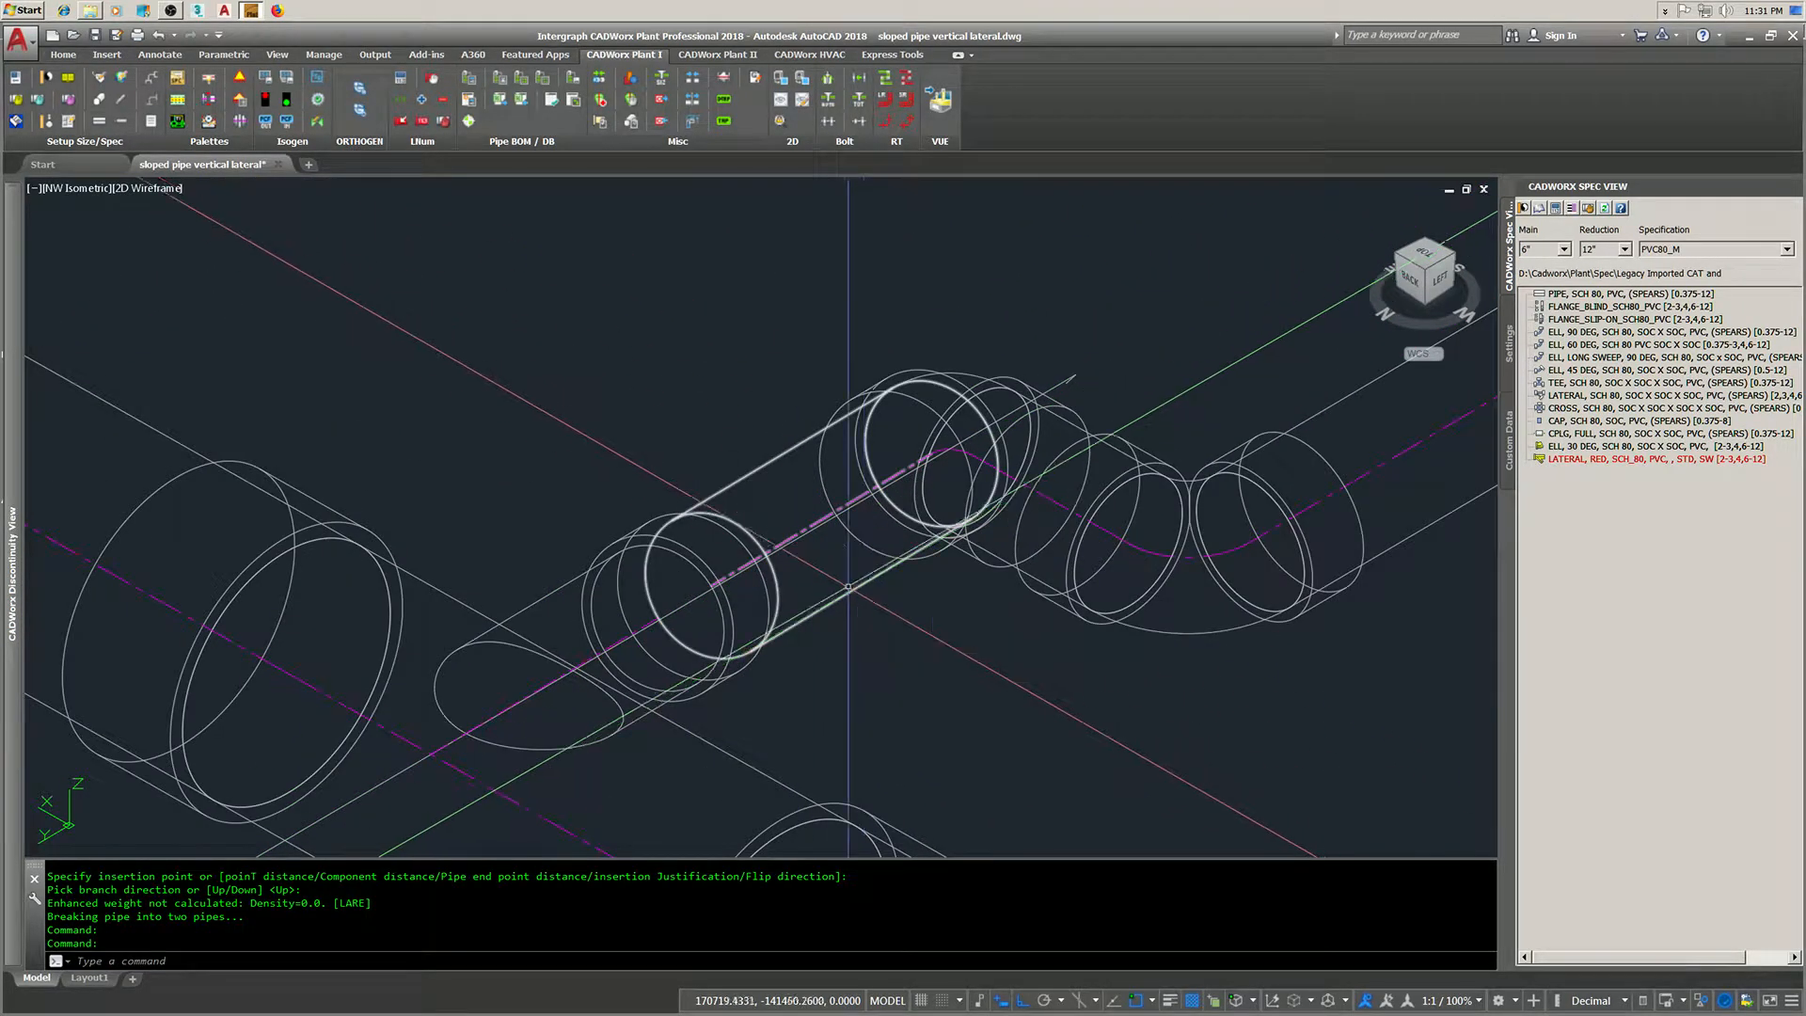
pyautogui.scroll(2, 760, 642)
pyautogui.scroll(-2, 854, 590)
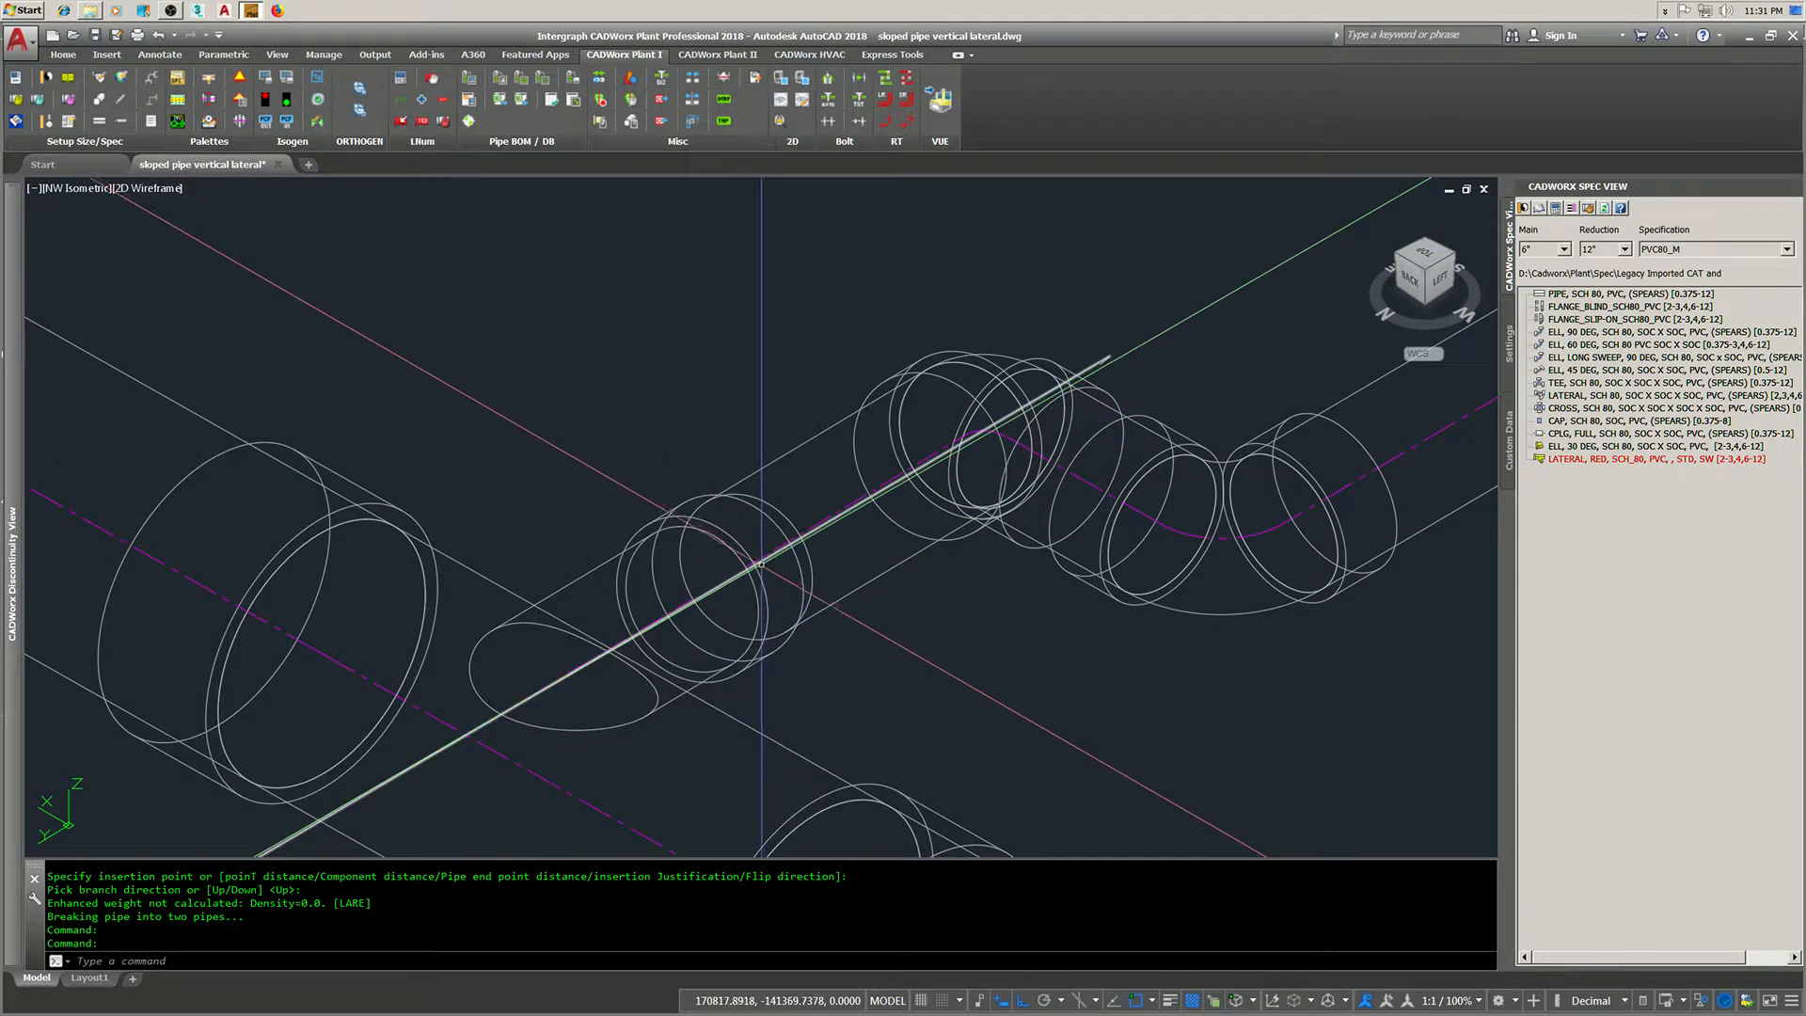
pyautogui.scroll(2, 761, 565)
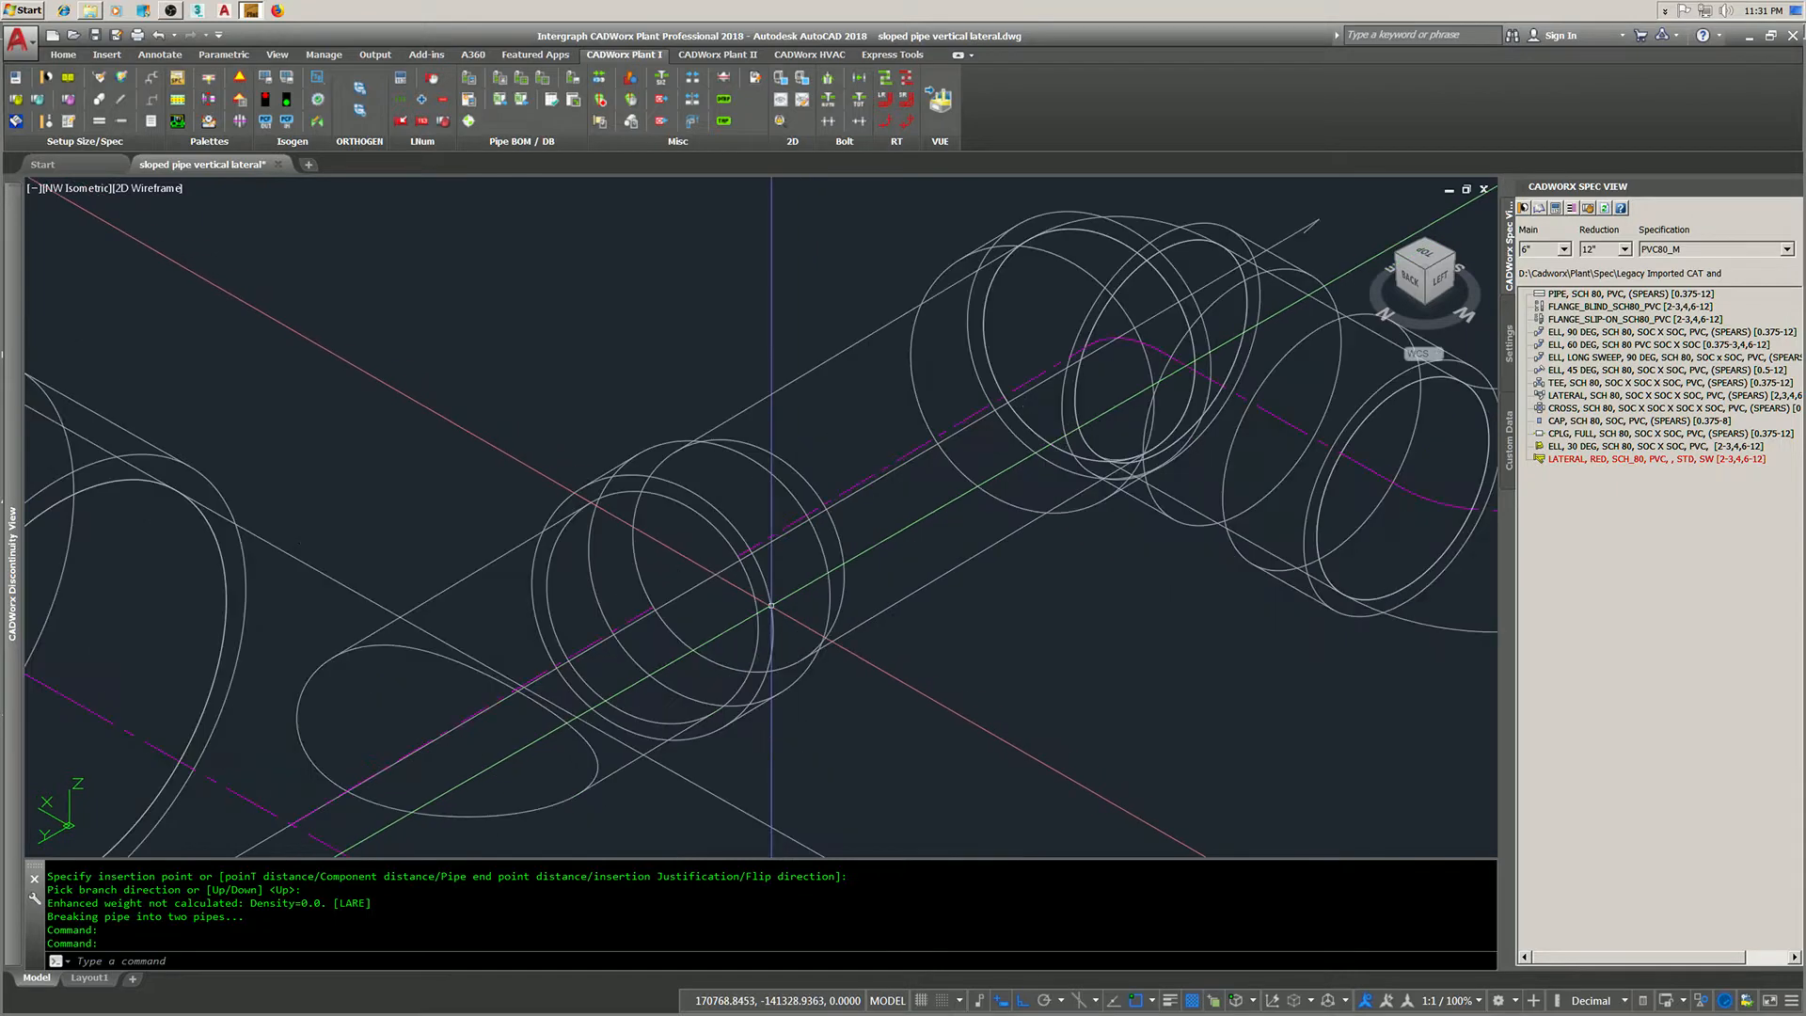
pyautogui.moveTo(772, 604)
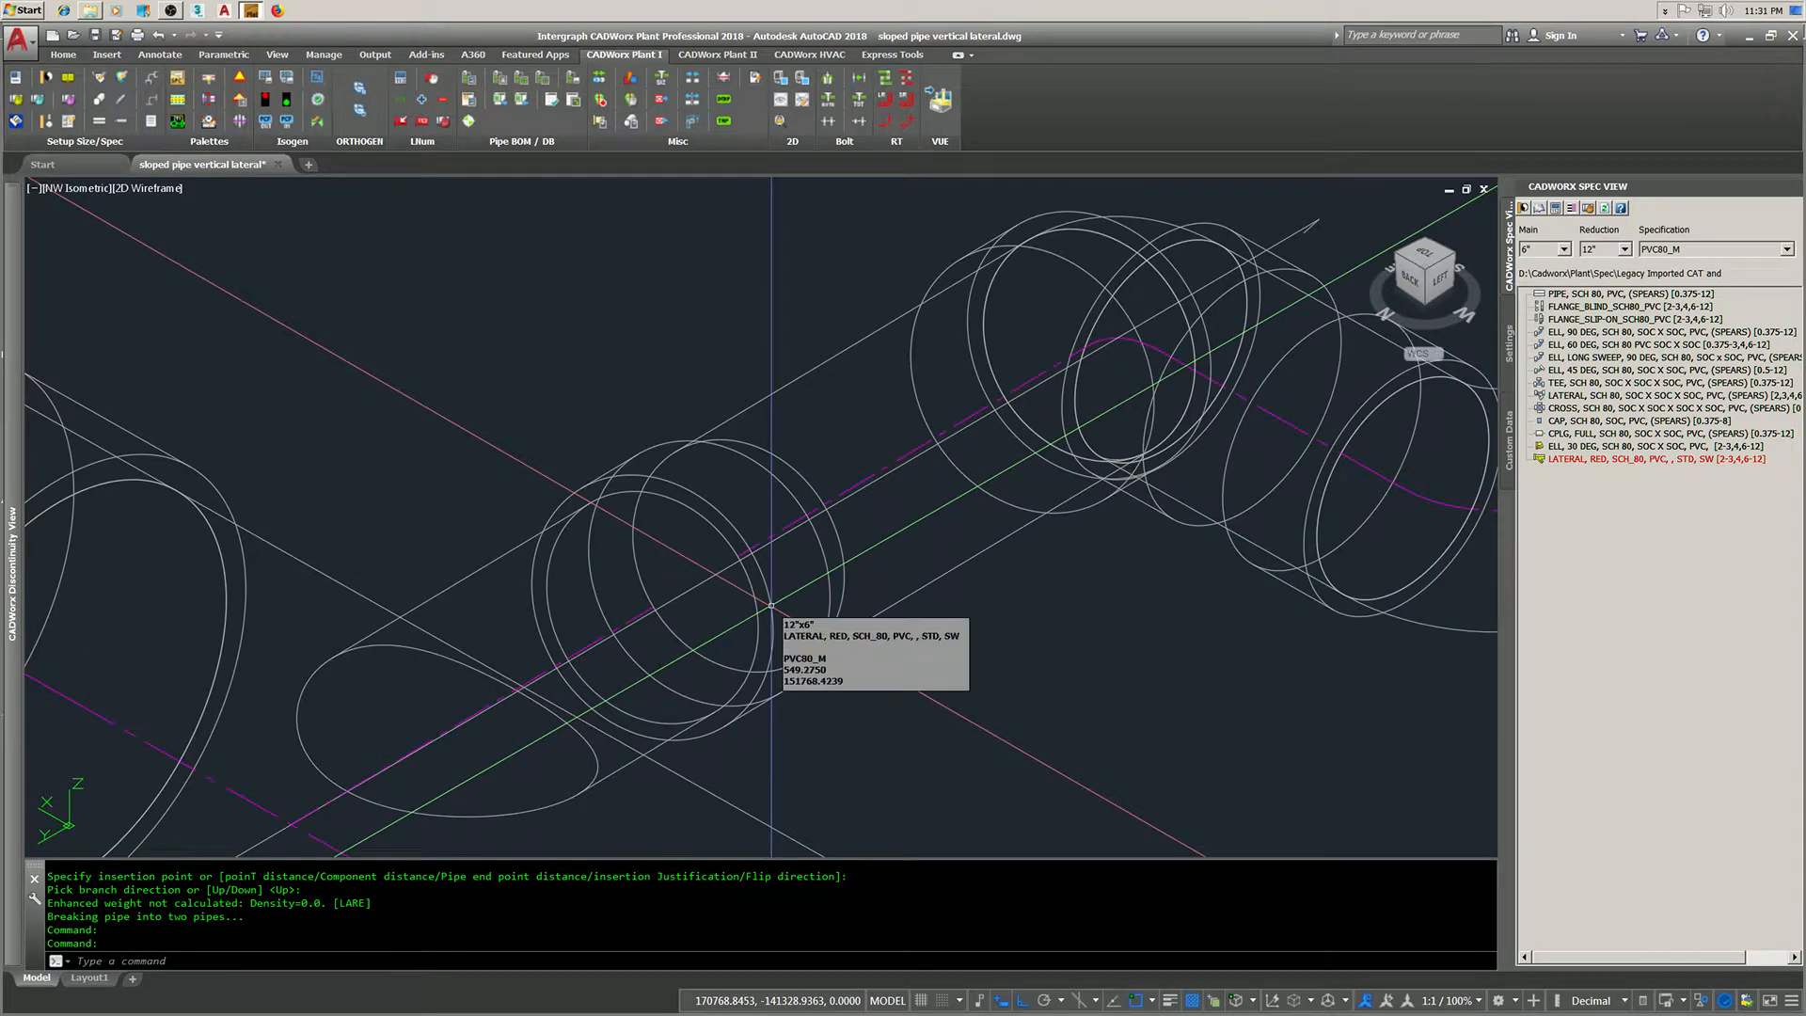
pyautogui.write('e')
pyautogui.press('Return')
pyautogui.click(712, 571)
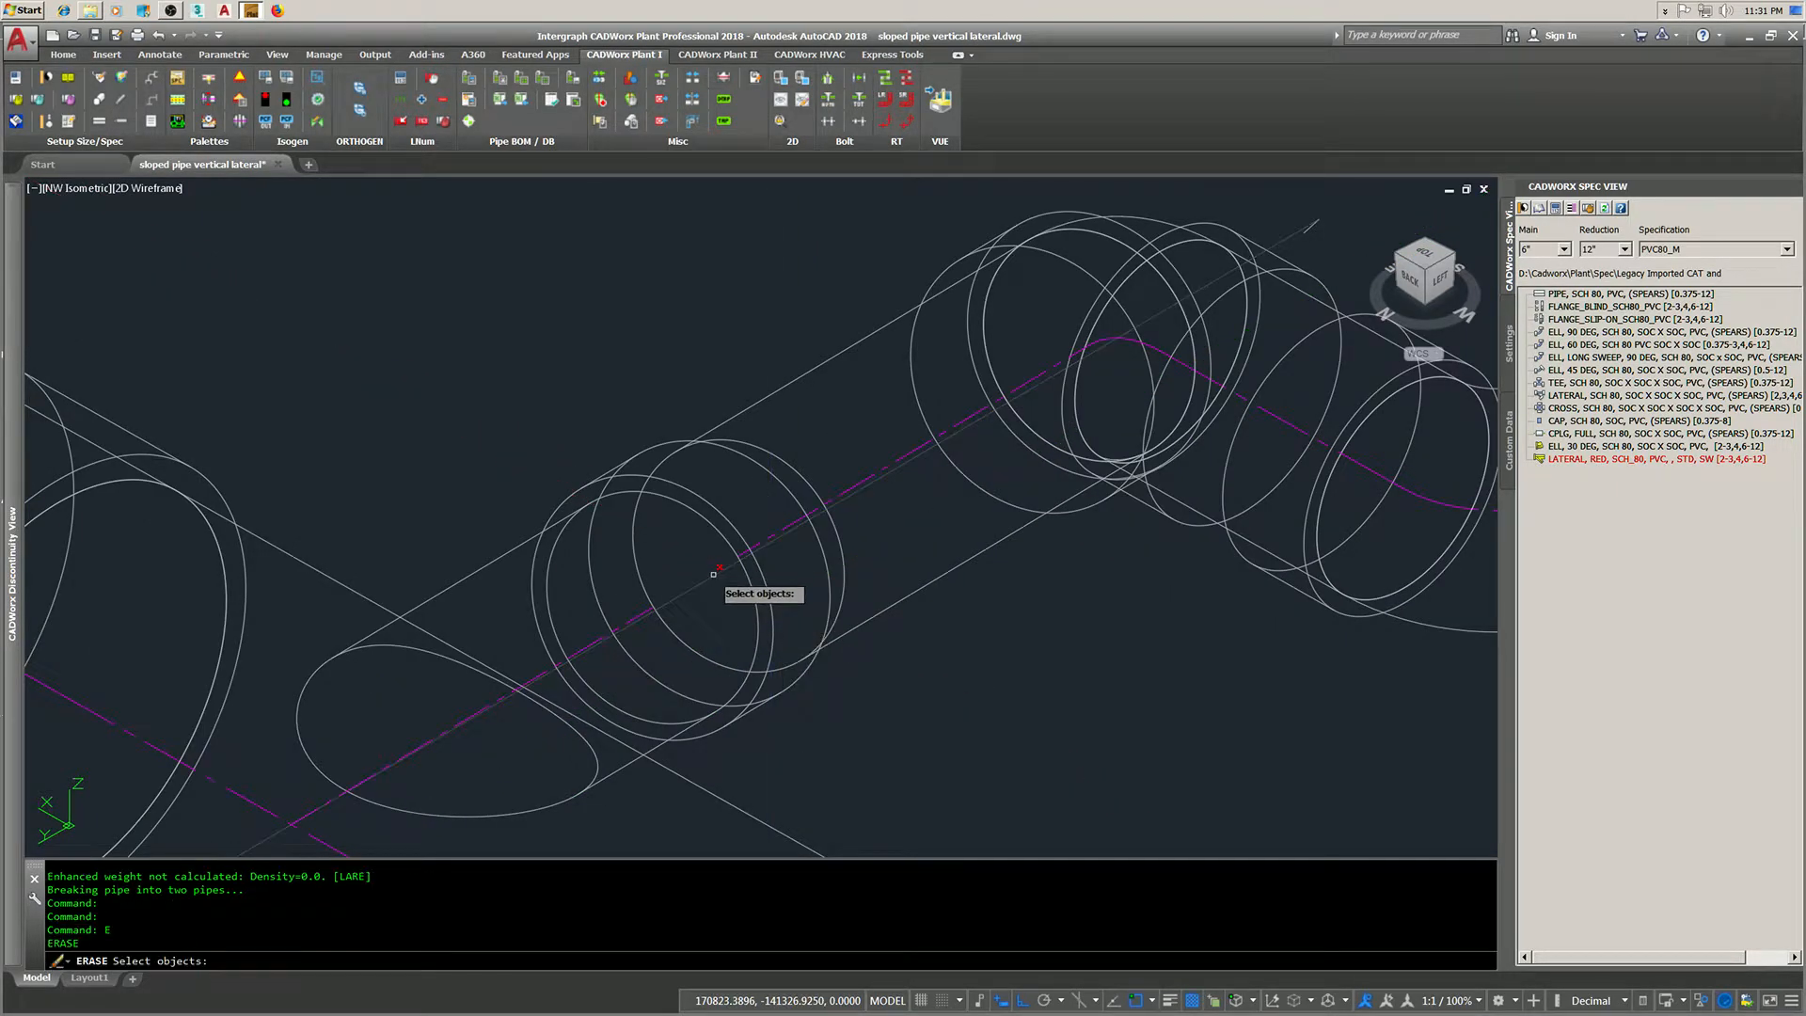
pyautogui.moveTo(1346, 222); pyautogui.dragTo(867, 480)
pyautogui.press('Return')
# - Stretch the lower end of the angled pipe into the branch socket of the new lateral
pyautogui.click(740, 555)
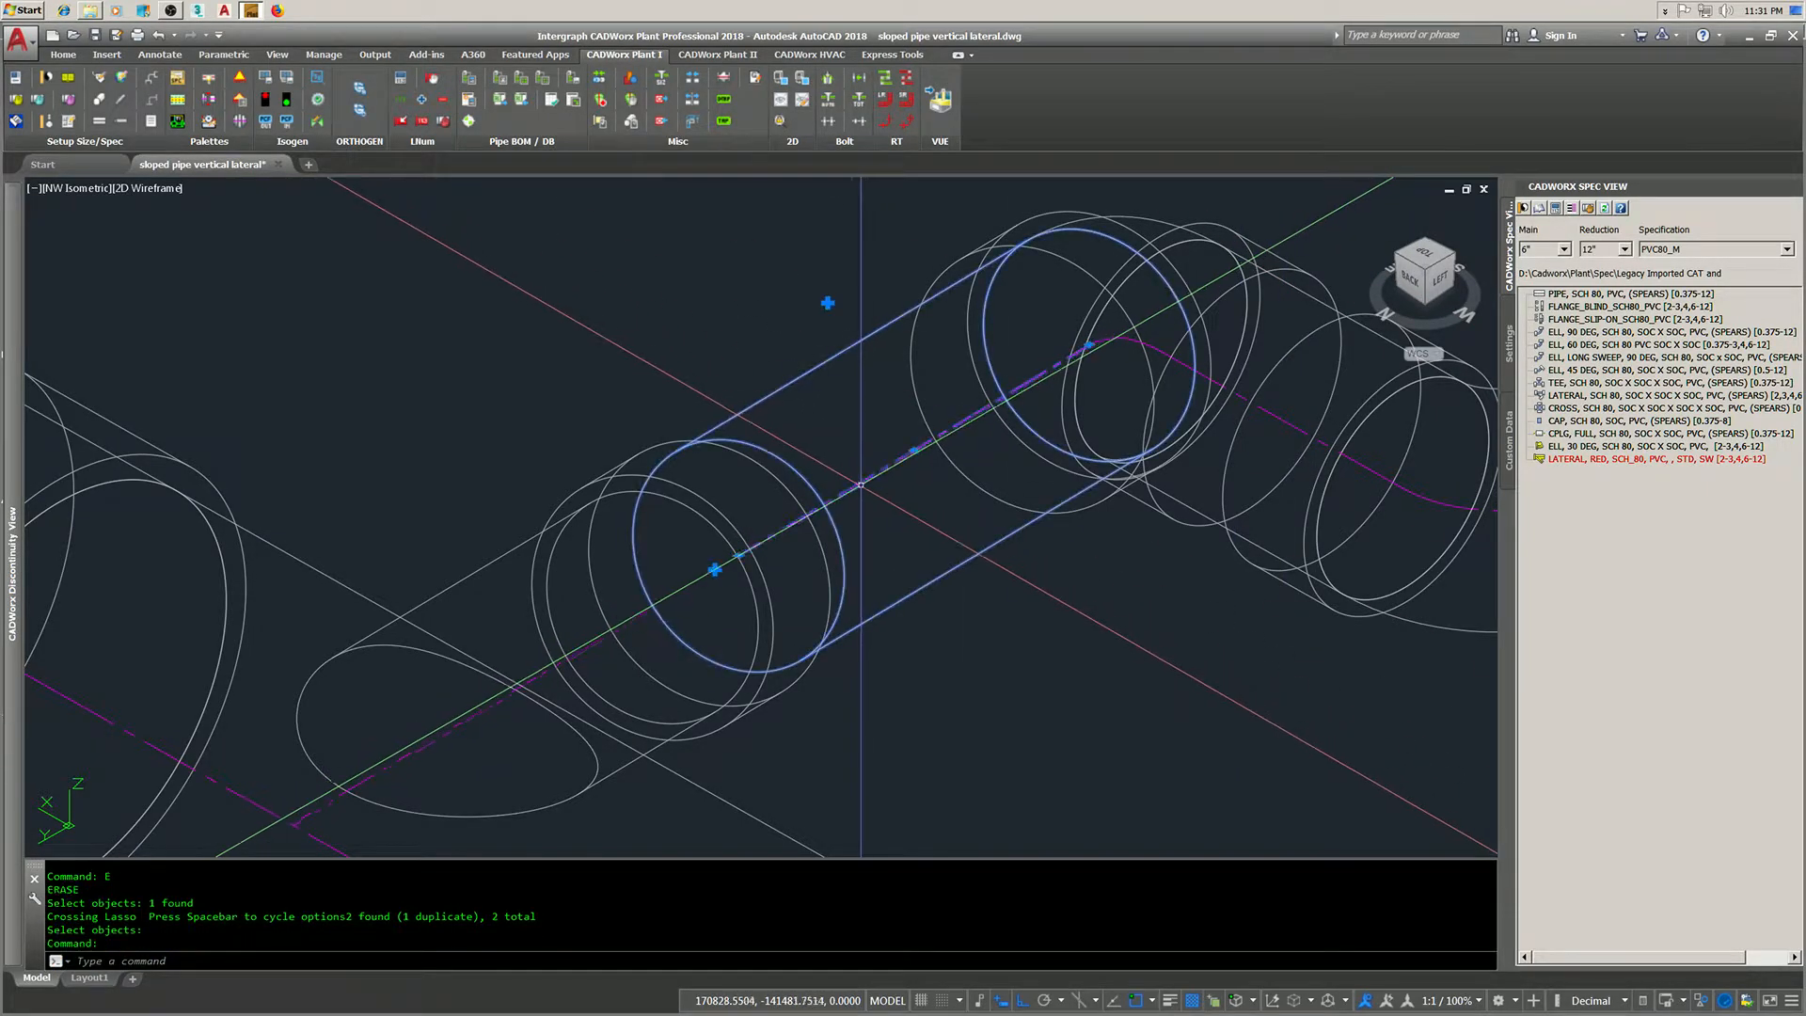
pyautogui.click(739, 555)
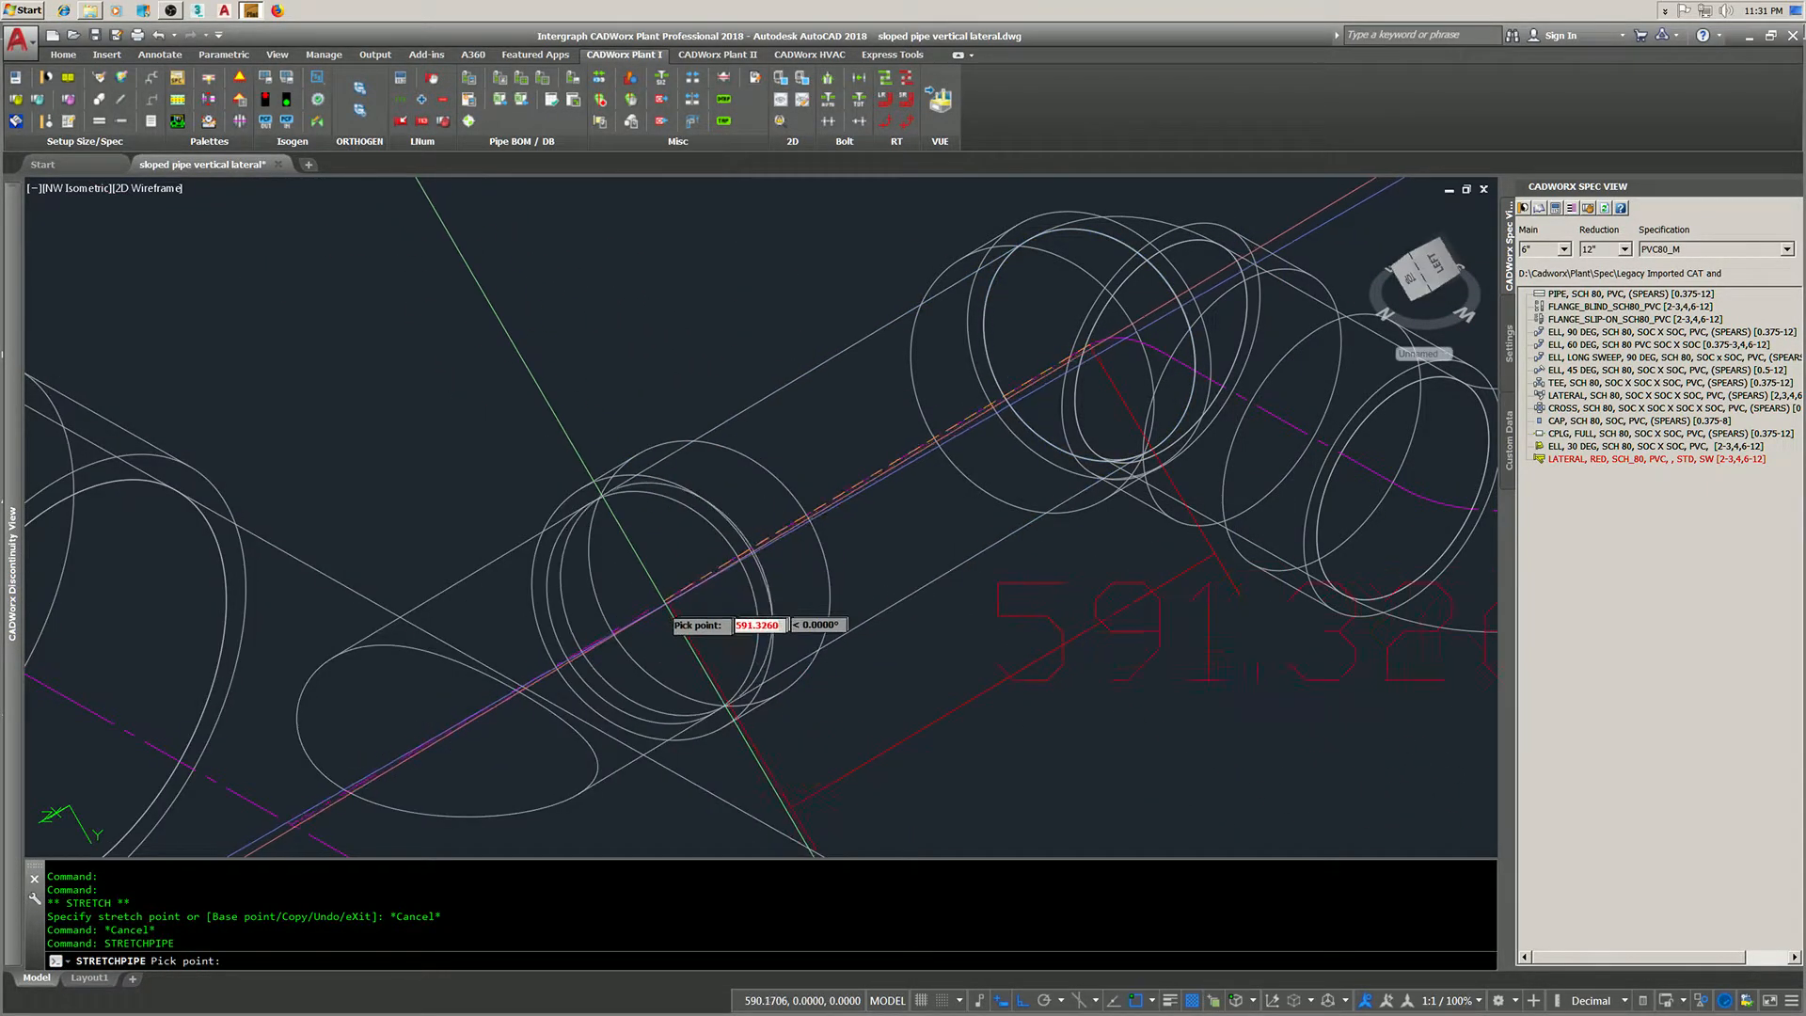
pyautogui.click(646, 622)
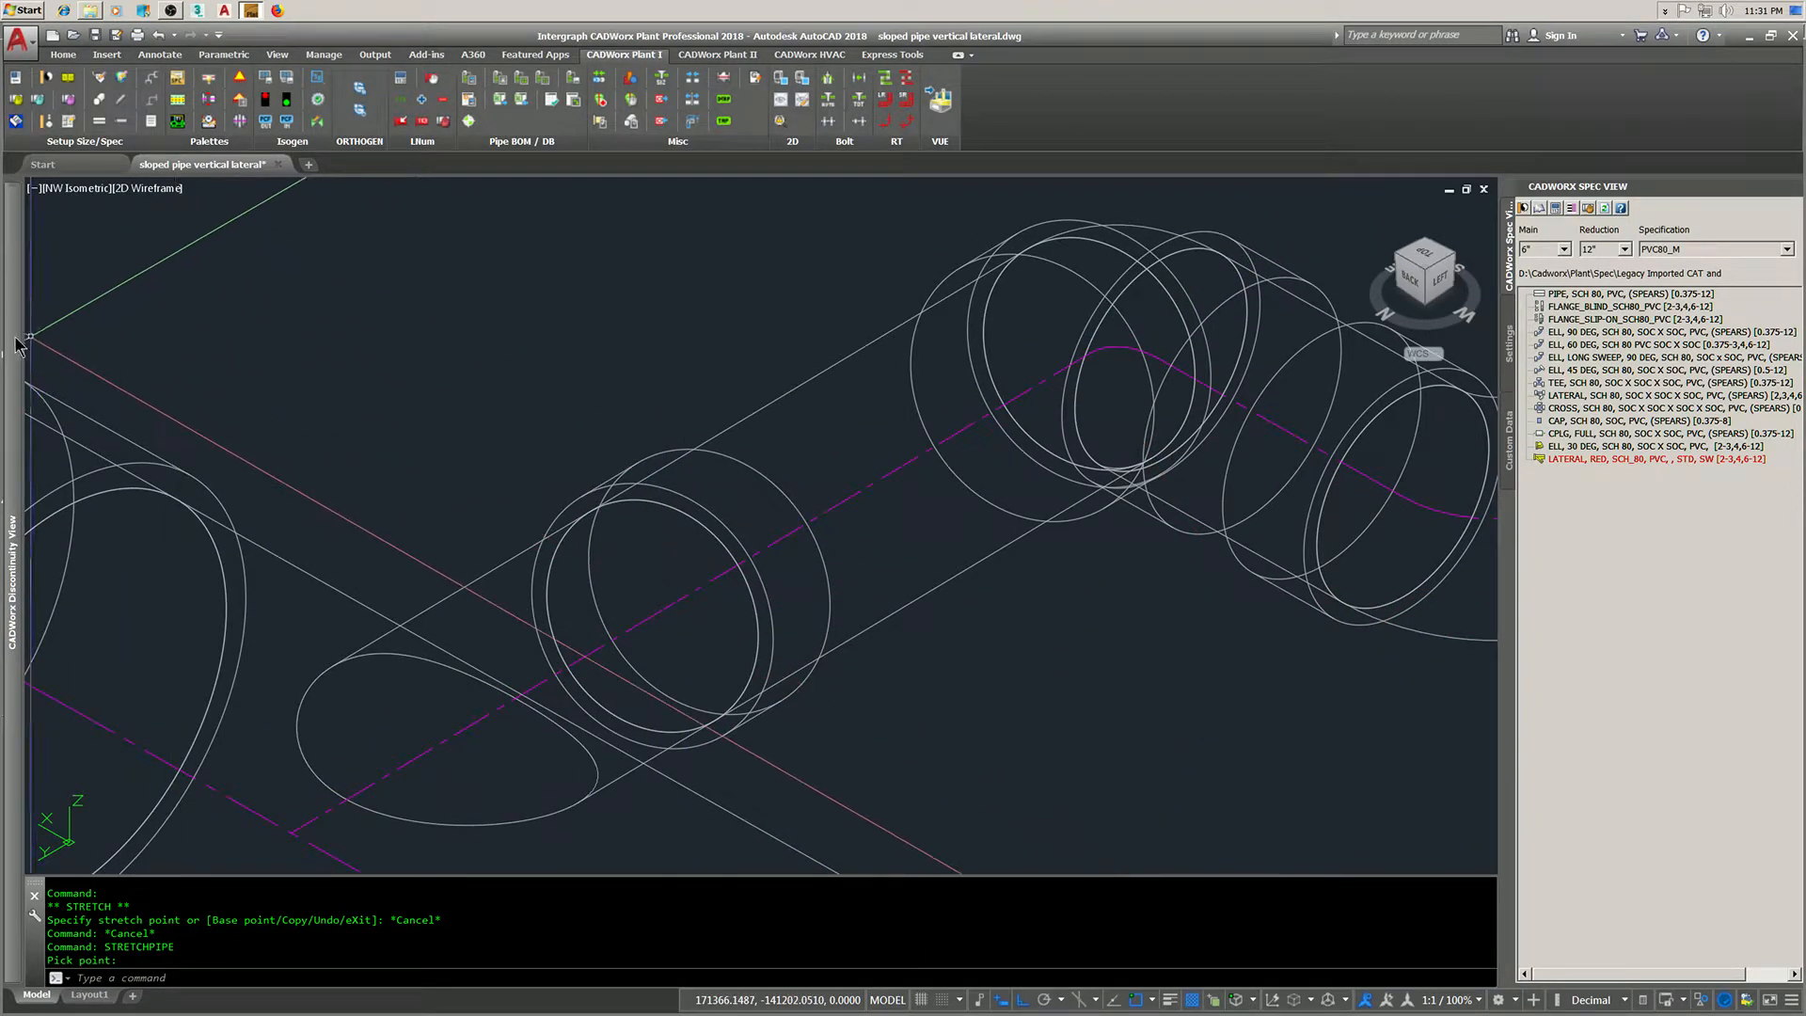
# - Check the connected piping for issues in the Discontinuity View
pyautogui.moveTo(17, 336)
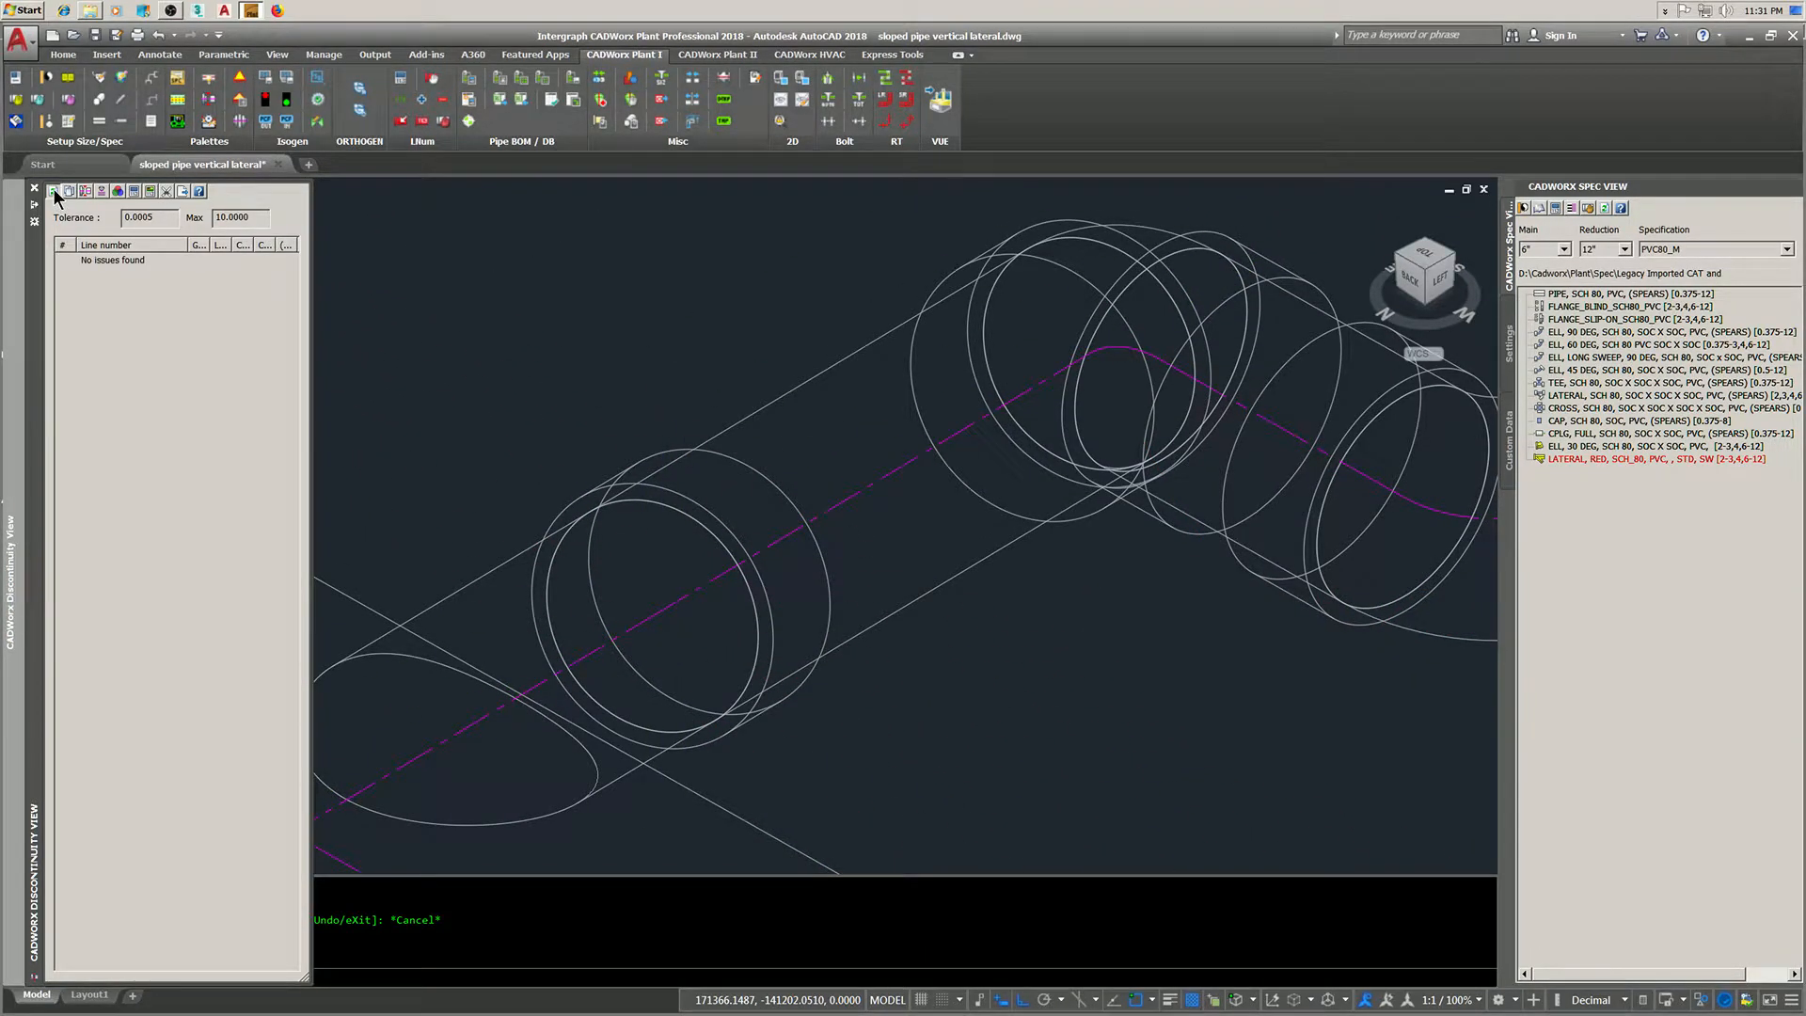
pyautogui.click(544, 283)
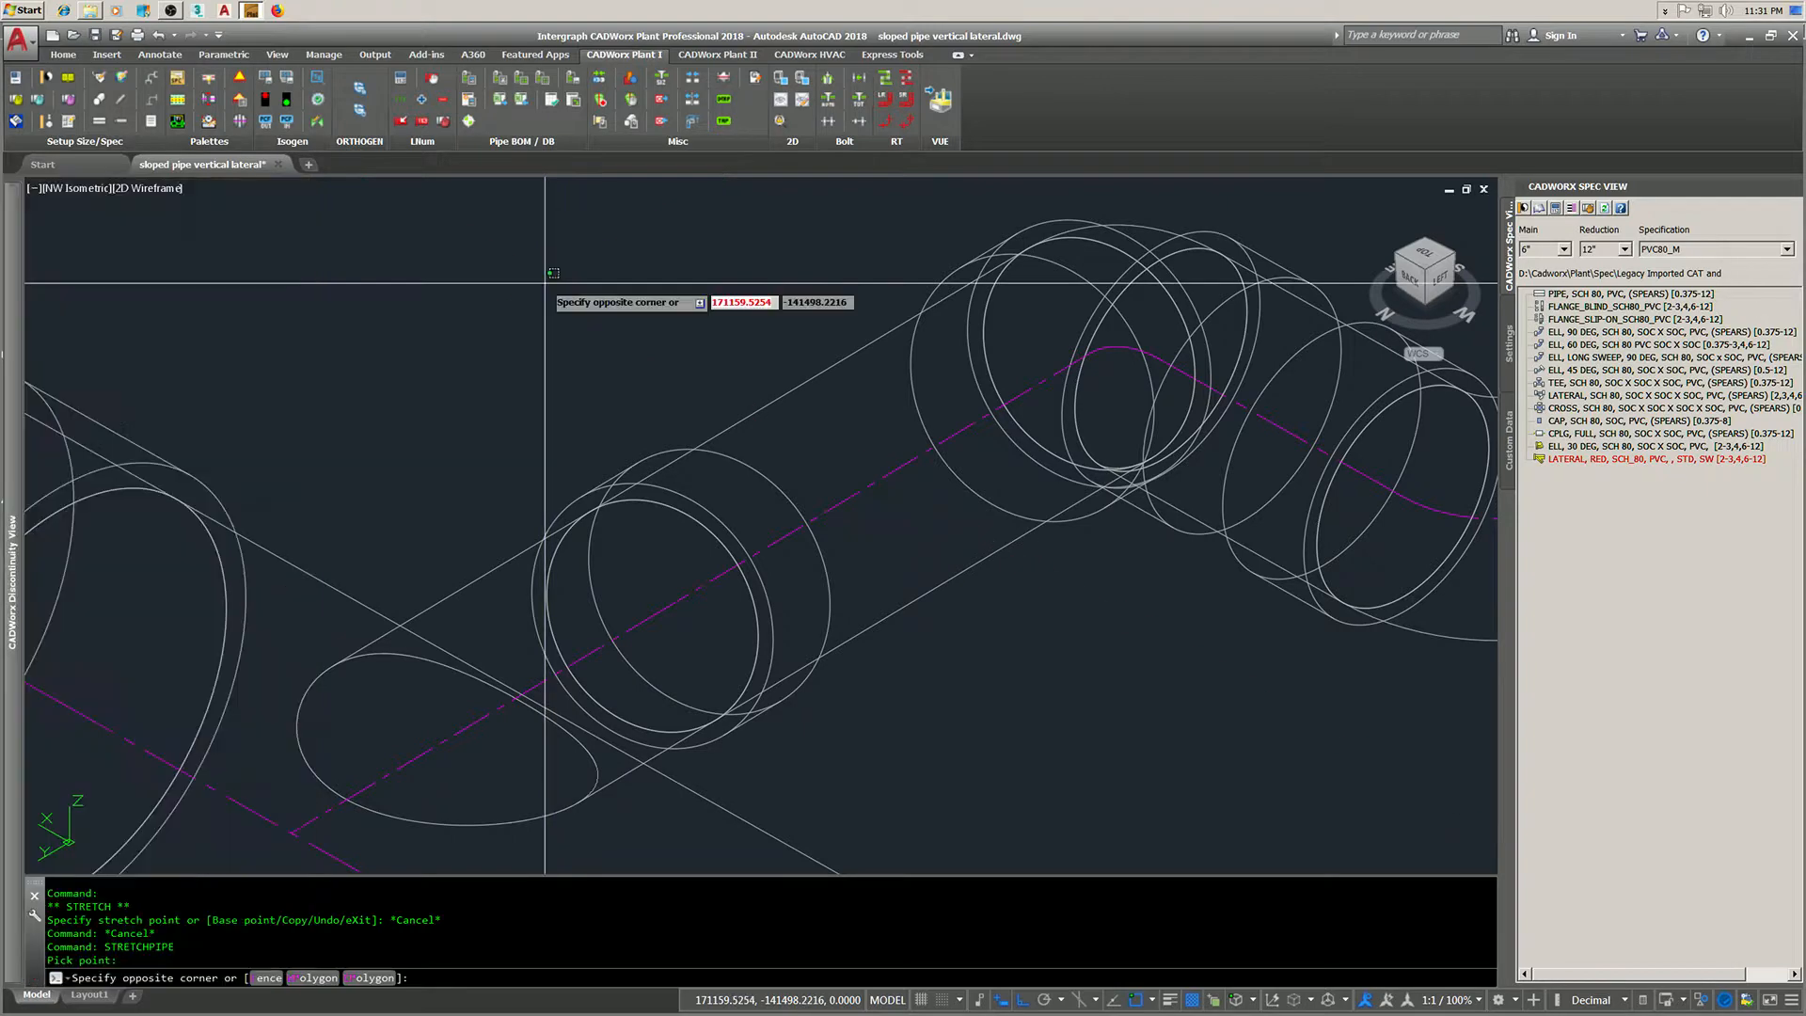
pyautogui.press('Escape')
pyautogui.press('Escape')
# - Set the coordinate system to WCS with the completed lateral connection in view
pyautogui.scroll(-2, 732, 299)
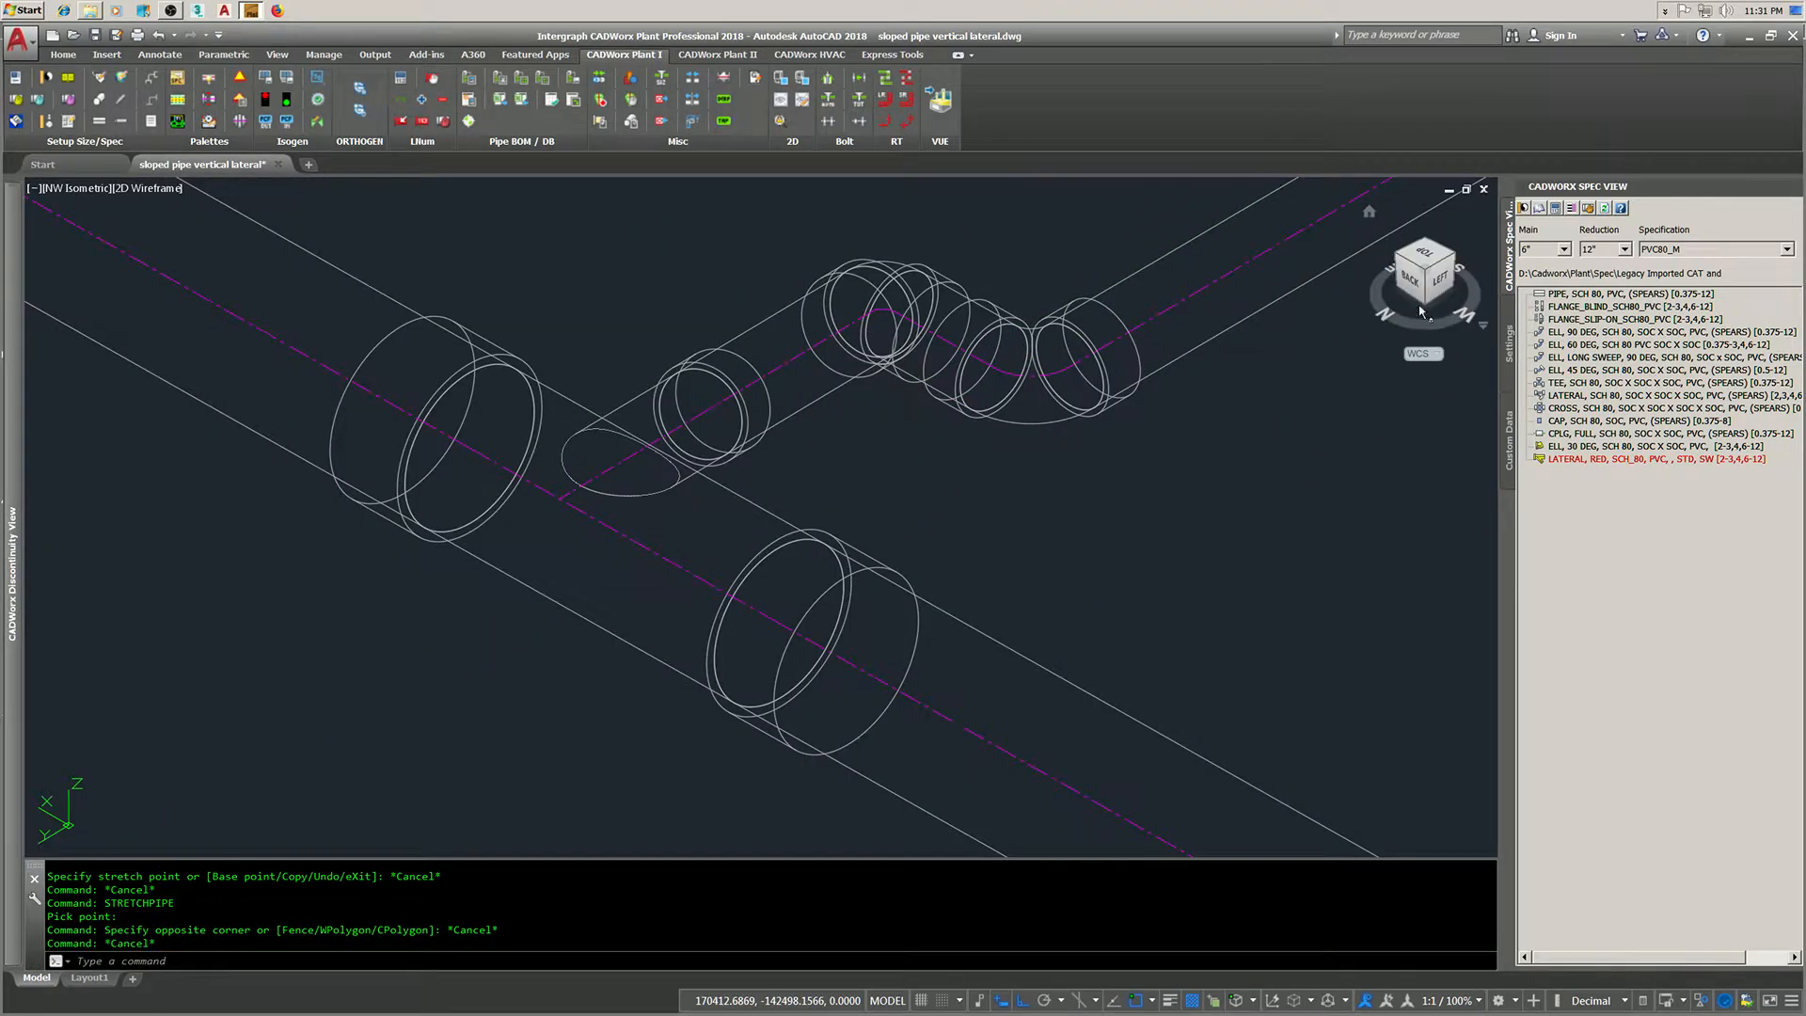
pyautogui.click(1438, 355)
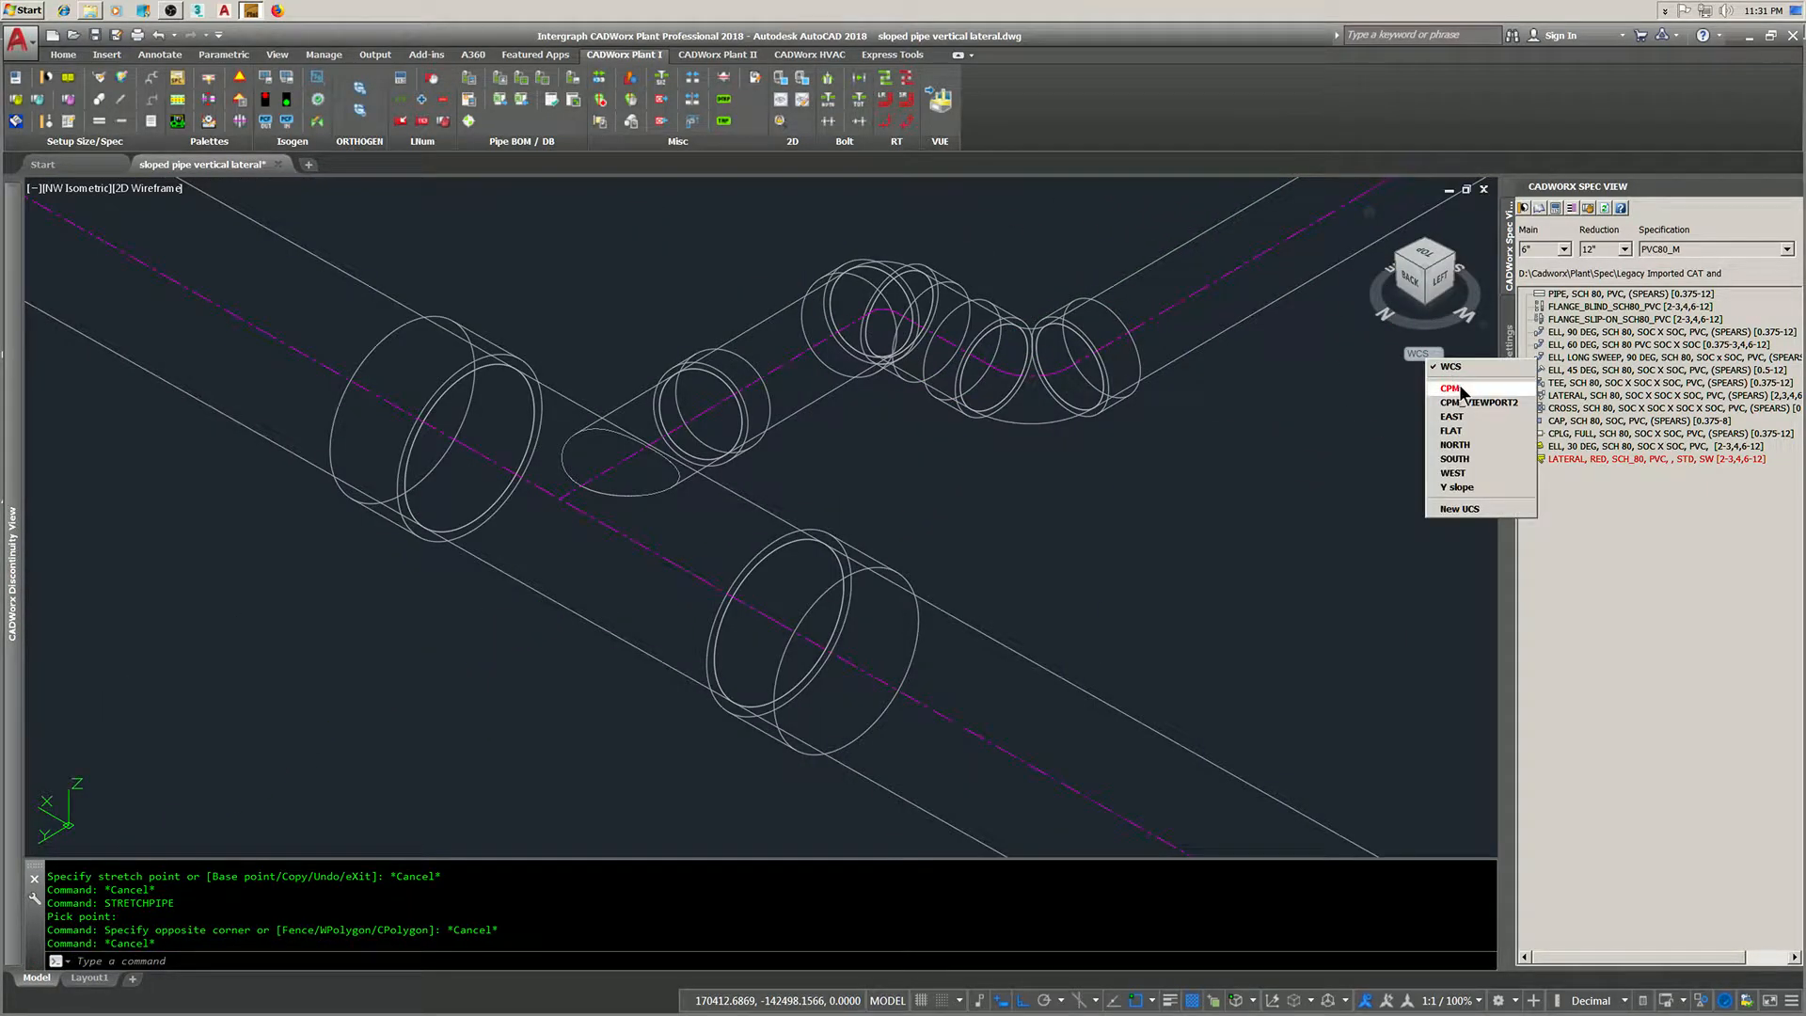
pyautogui.click(1453, 367)
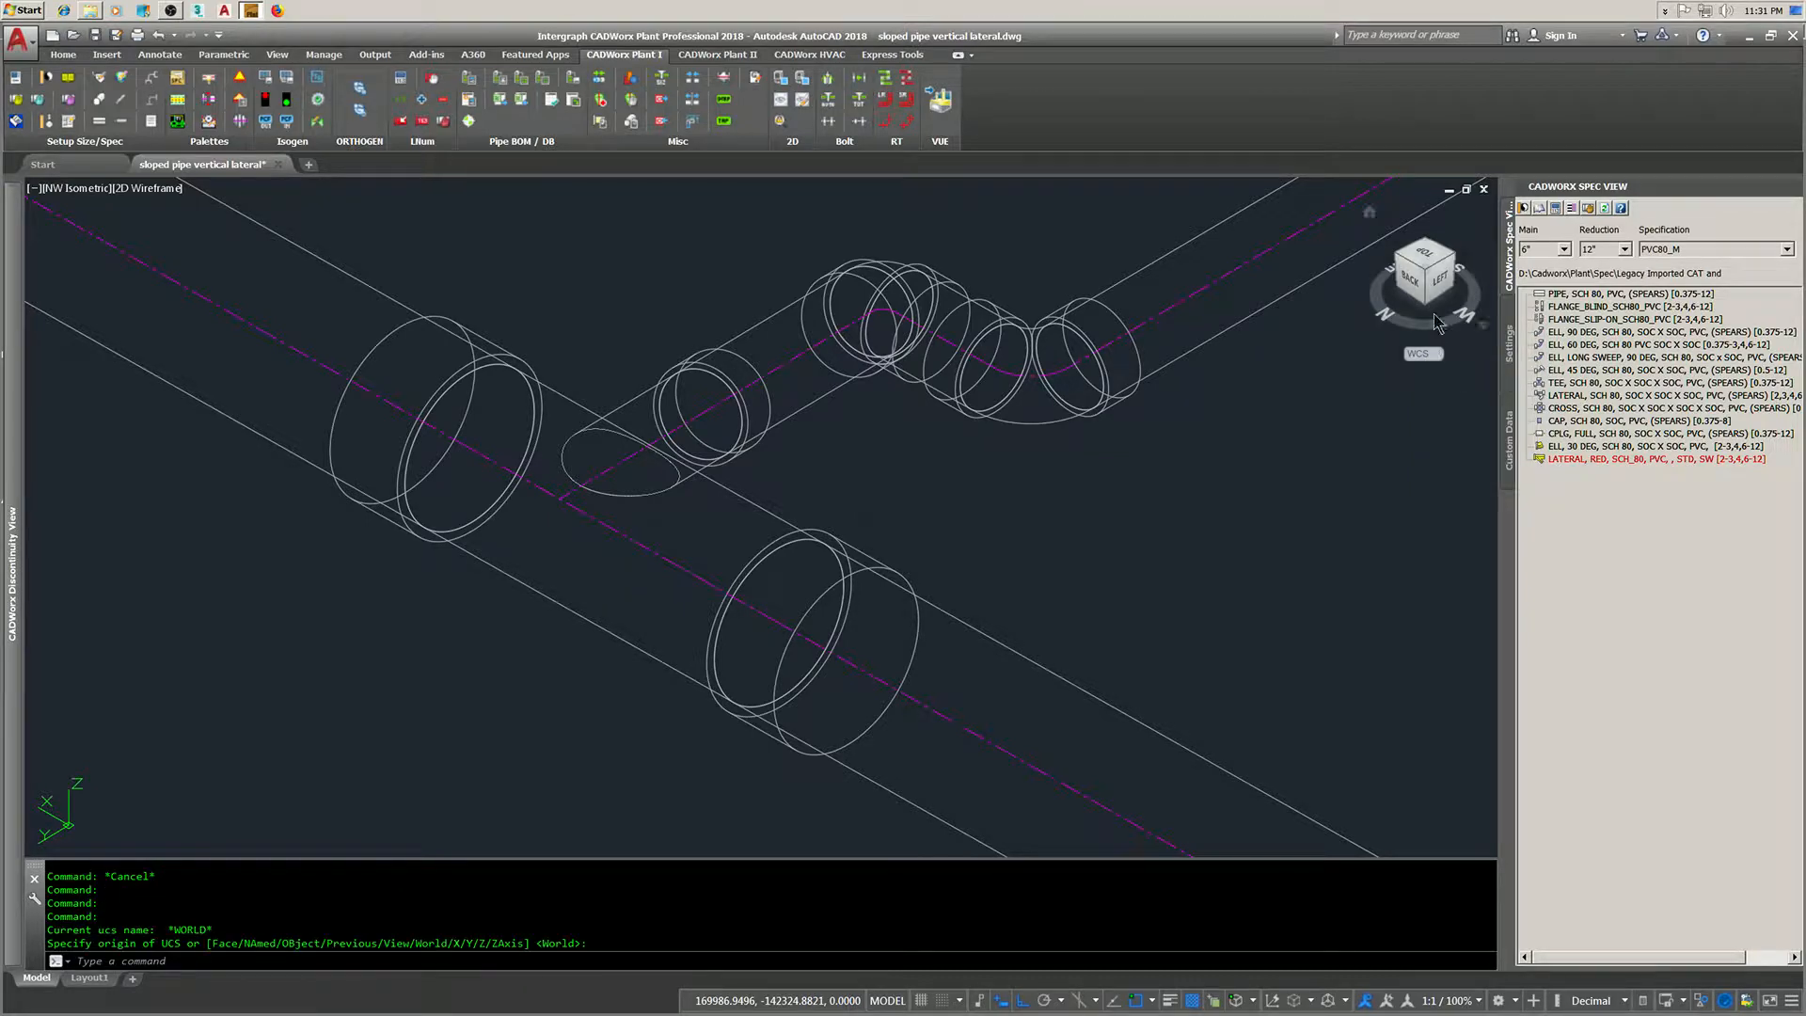
# - Orient the model to the top view with north up and end the object isolation to restore the full piping layout
pyautogui.click(1422, 251)
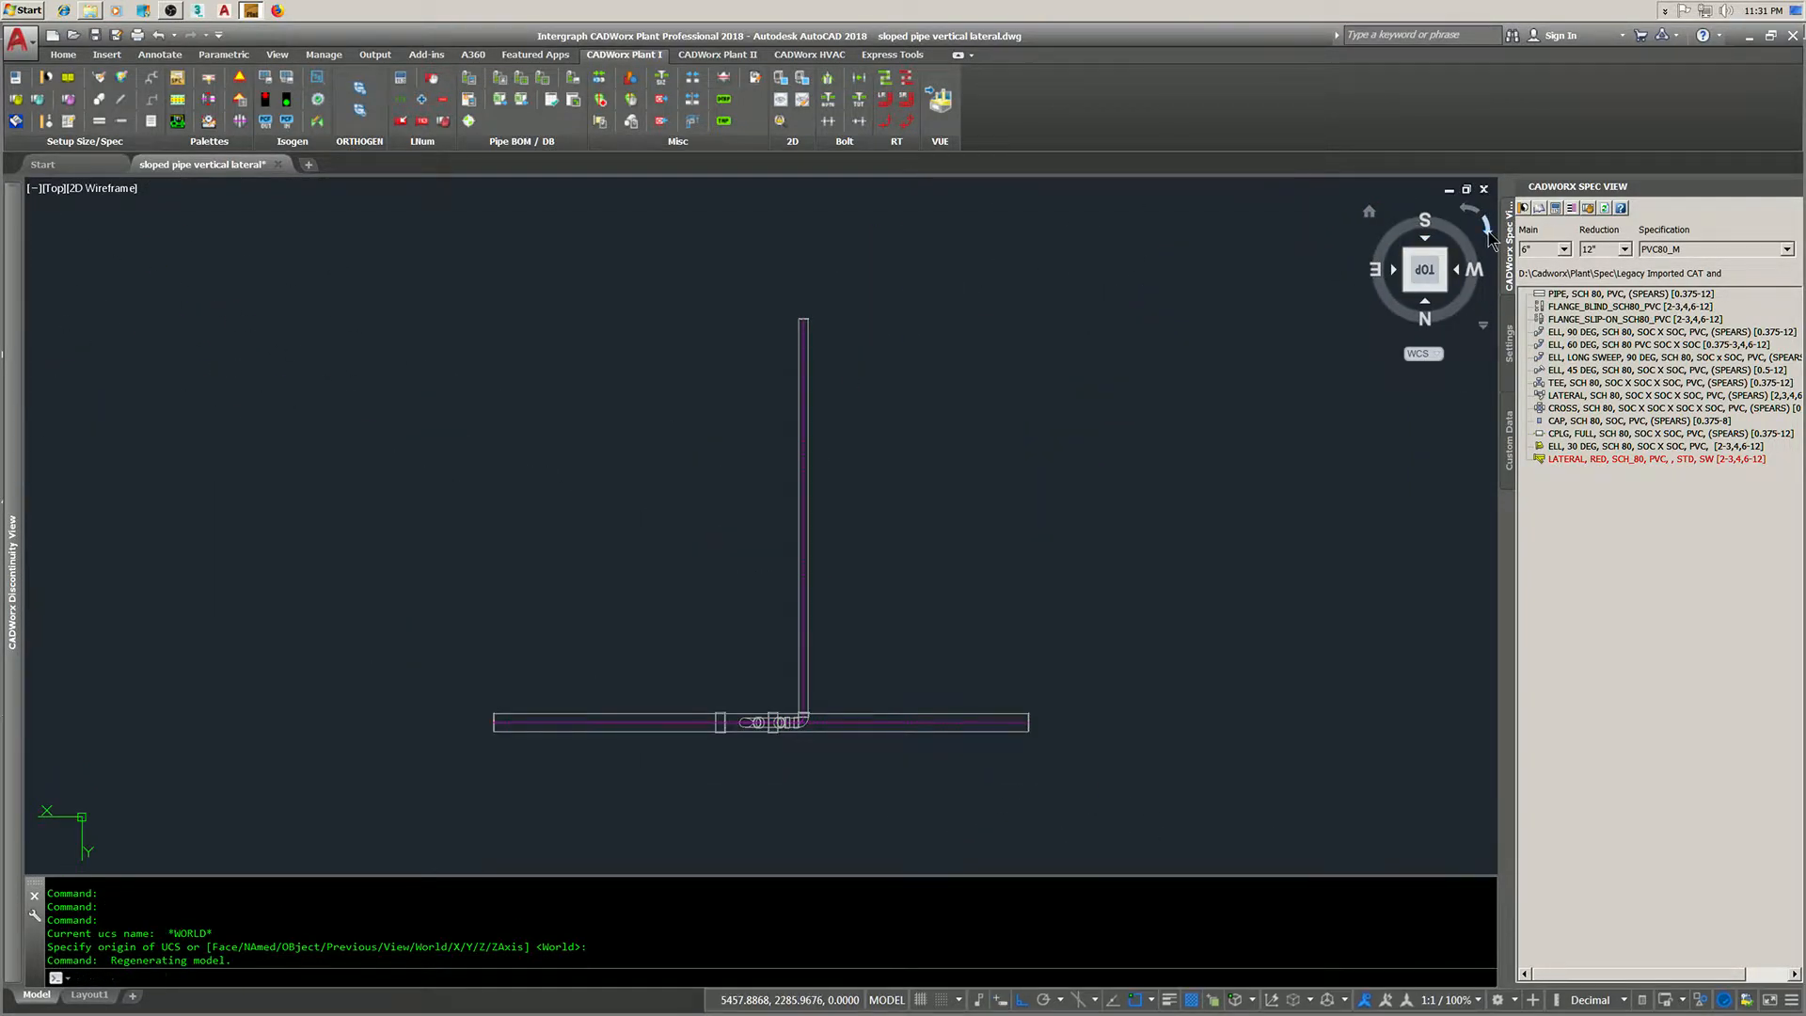
pyautogui.click(1488, 229)
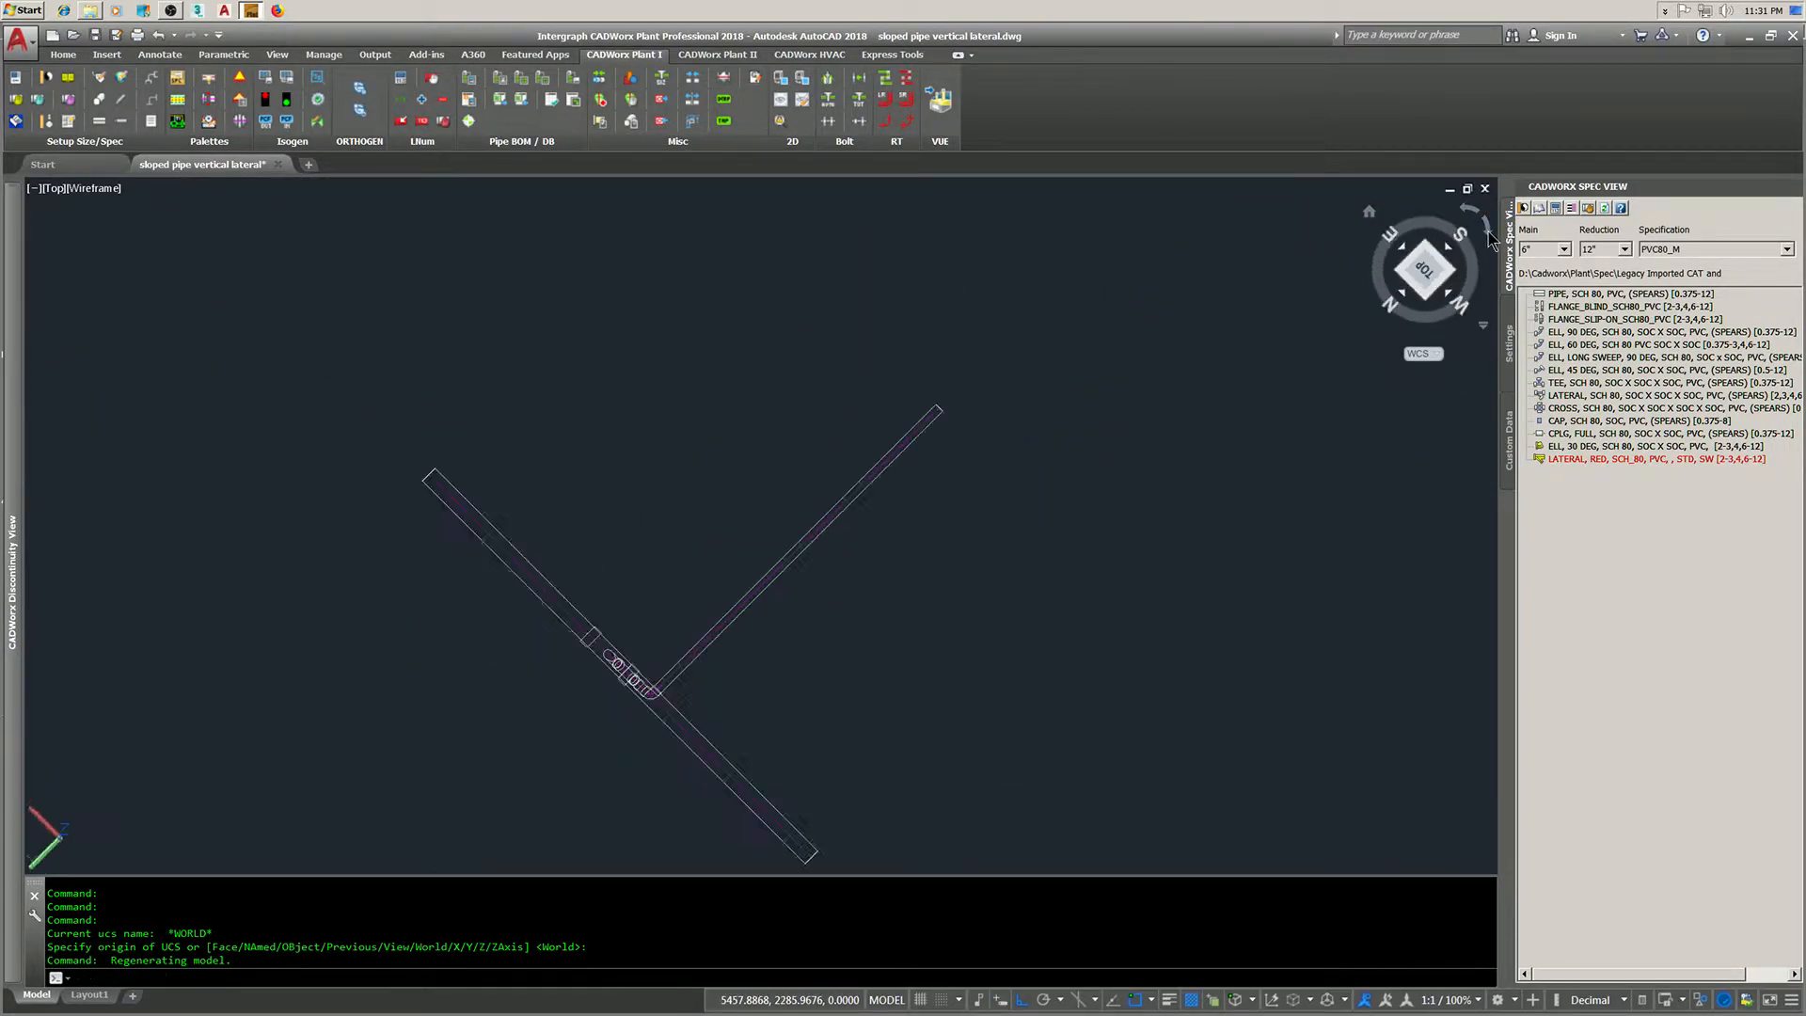
pyautogui.click(1488, 228)
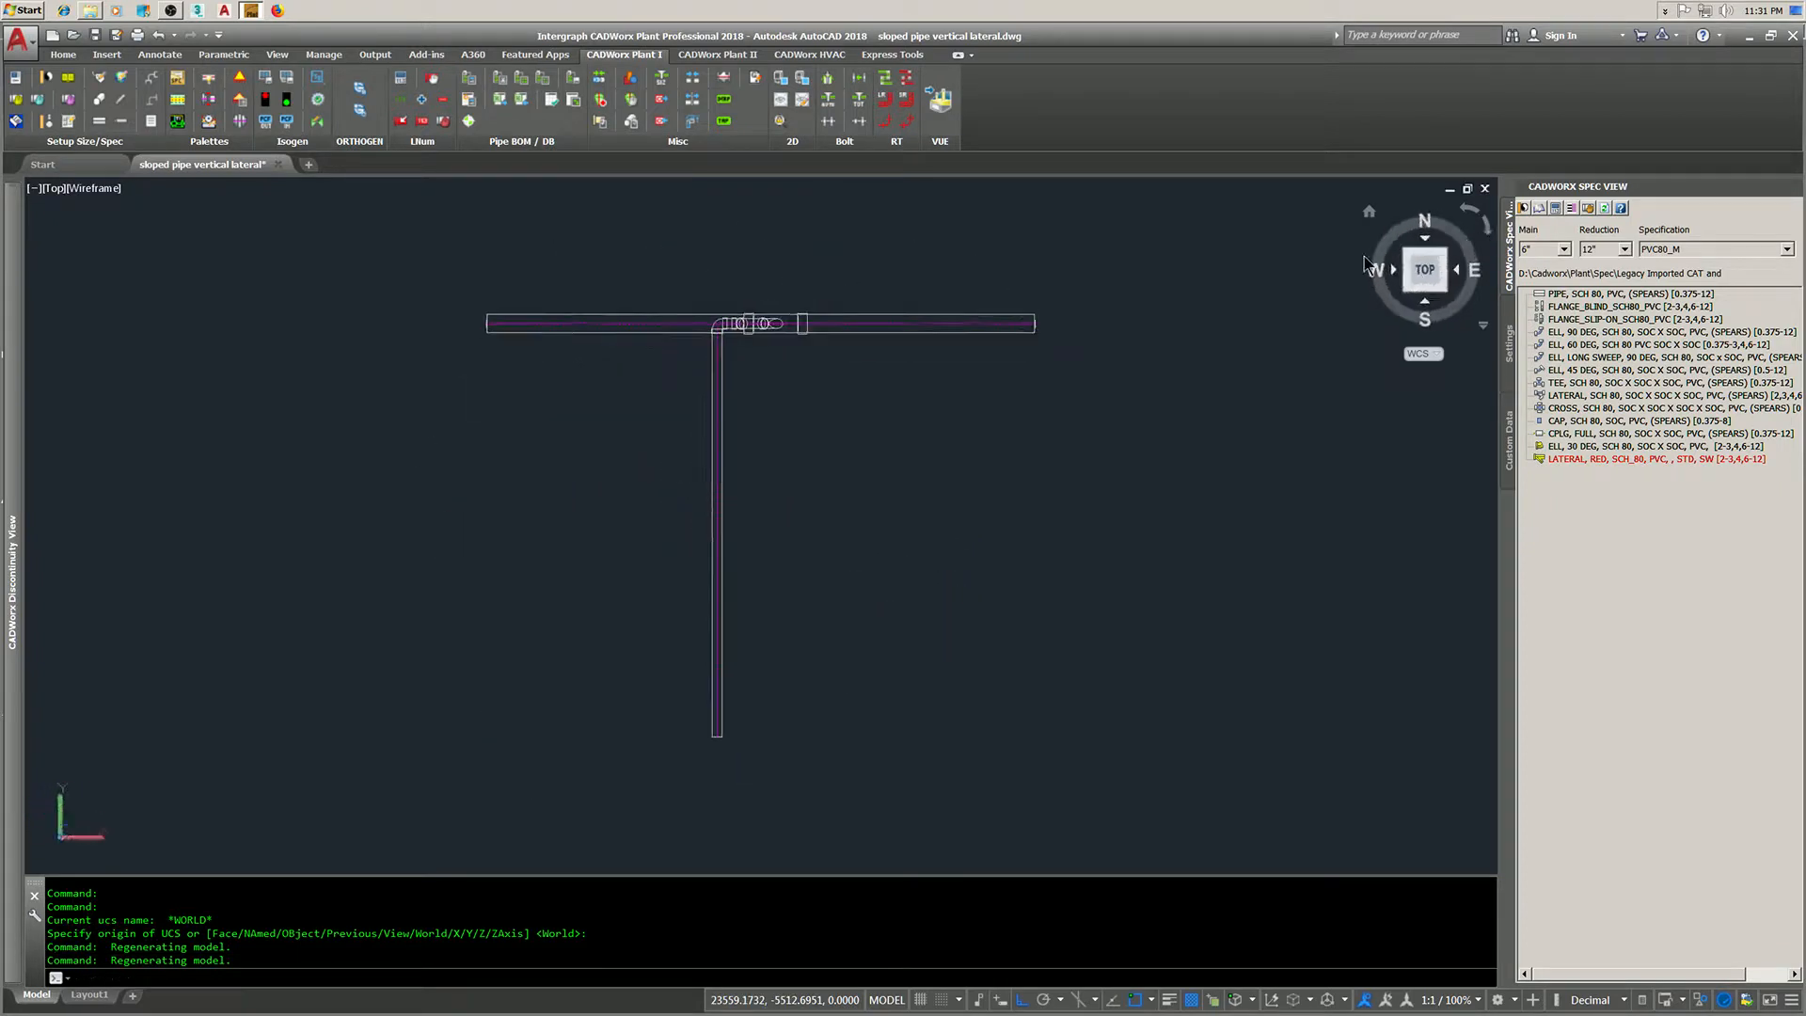
pyautogui.rightClick(866, 467)
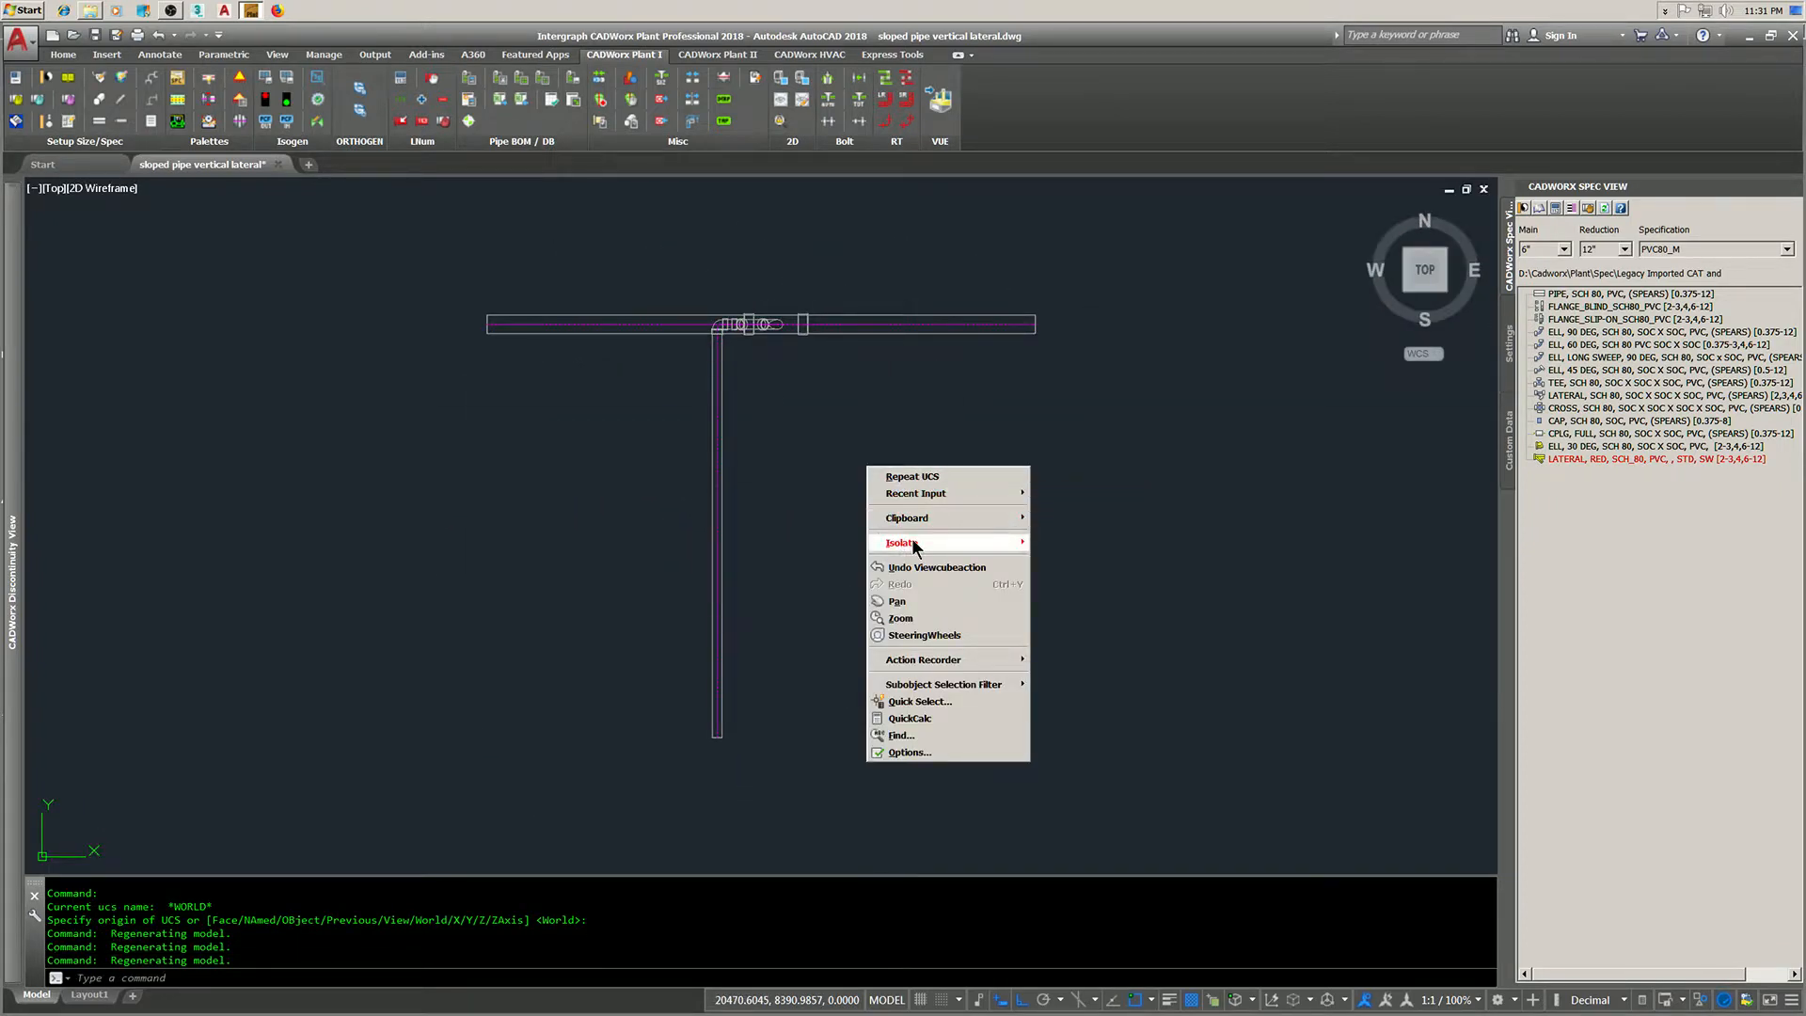
pyautogui.moveTo(917, 544)
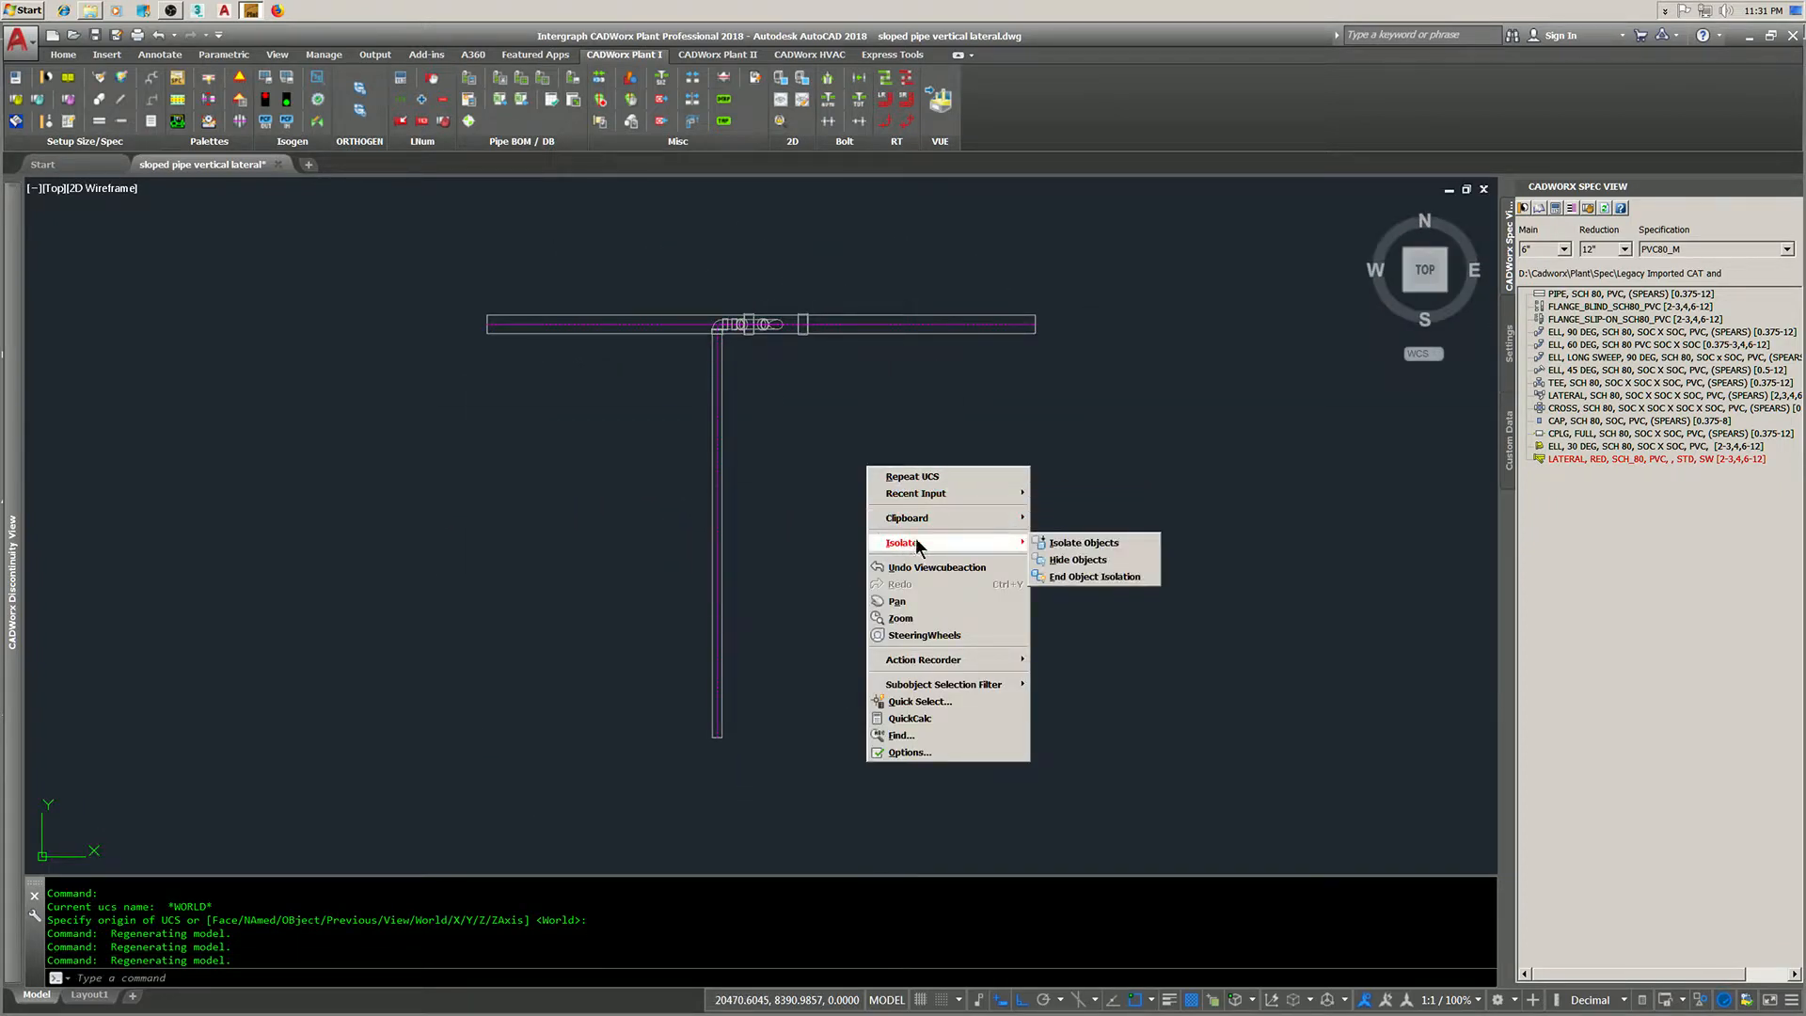
pyautogui.click(1090, 578)
pyautogui.moveTo(750, 527); pyautogui.dragTo(741, 474, button='middle')
pyautogui.scroll(1, 750, 524)
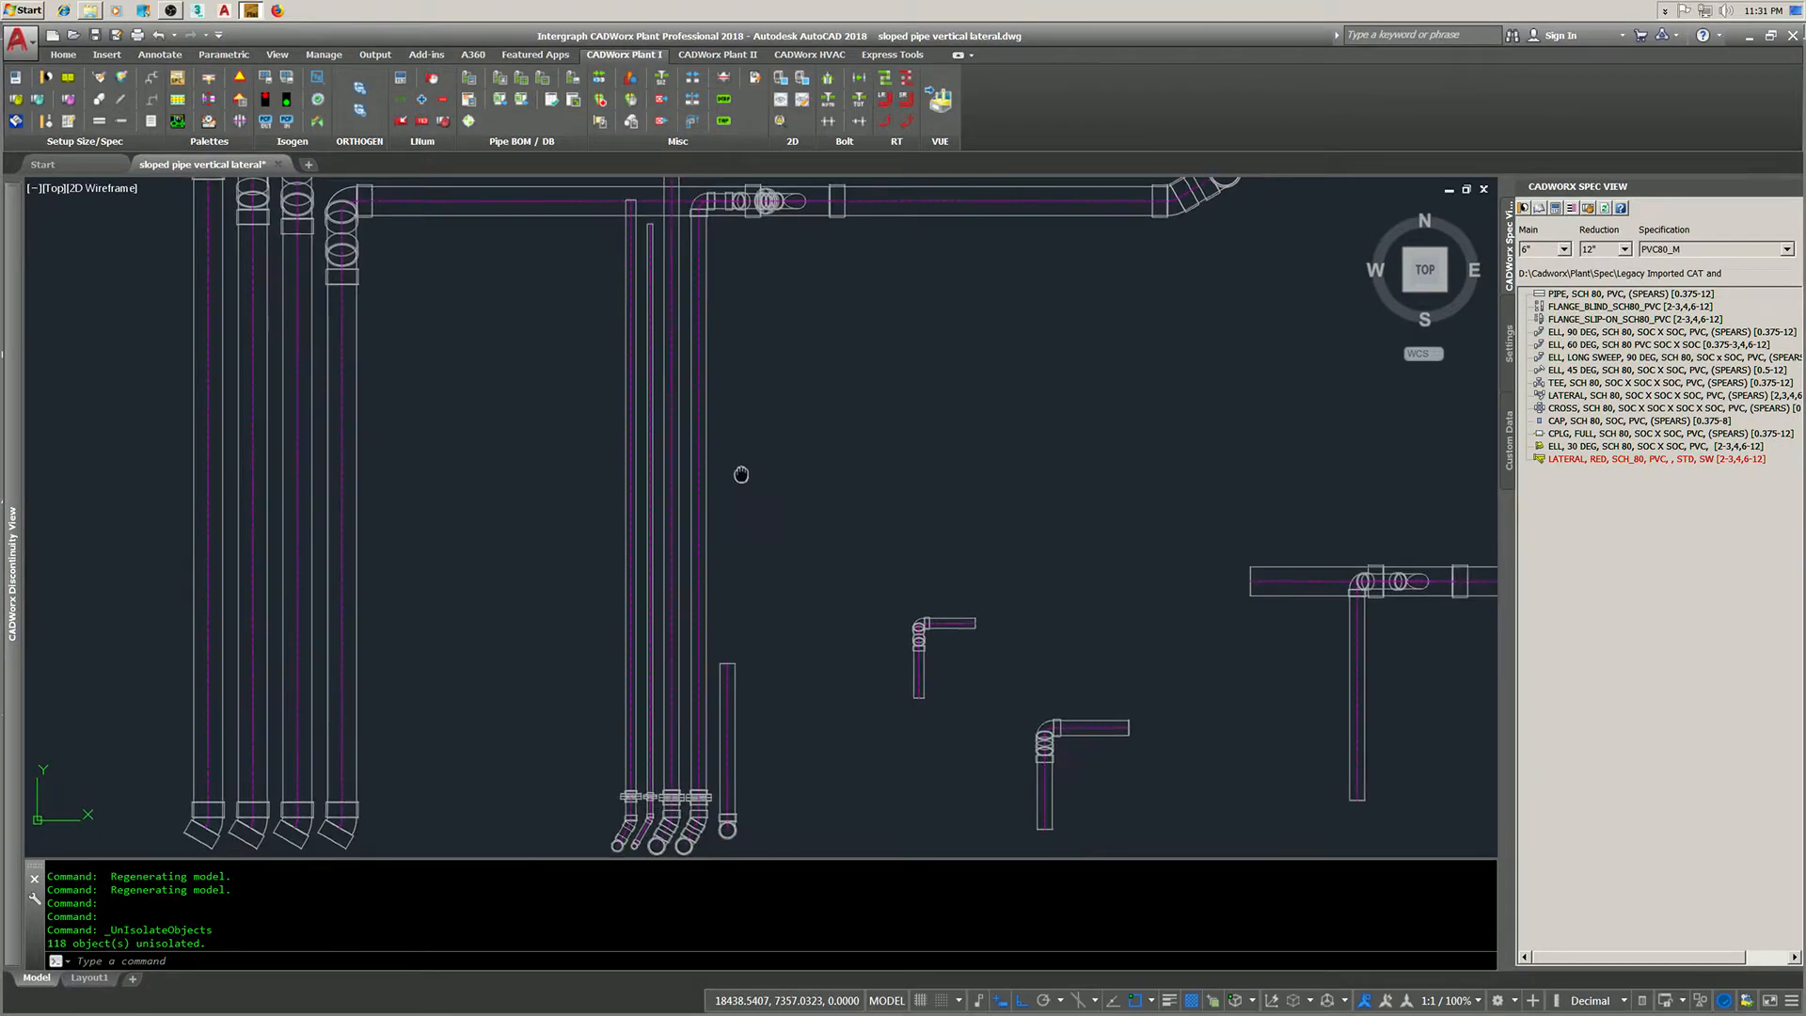
pyautogui.scroll(-5, 742, 474)
pyautogui.scroll(3, 662, 612)
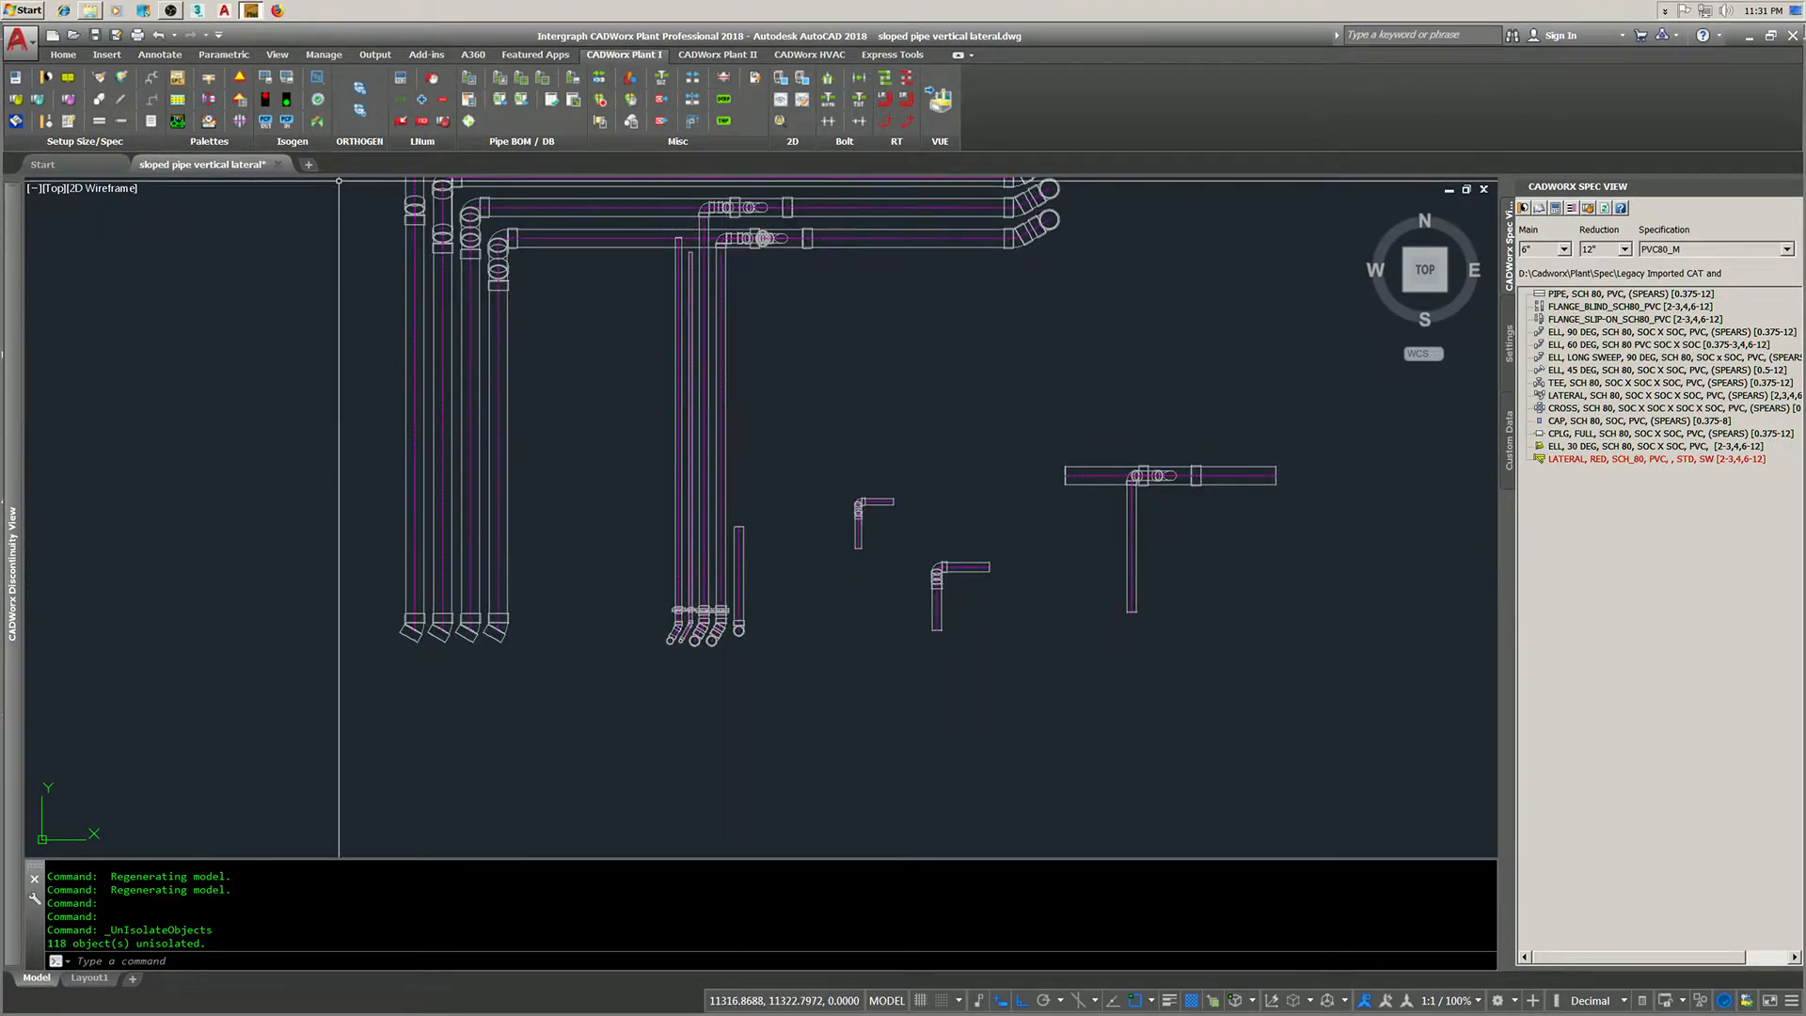
# - Generate an Isogen isometric by selecting components of the easternmost flanged north-south line with its end elbows, and open the plot file
pyautogui.click(267, 81)
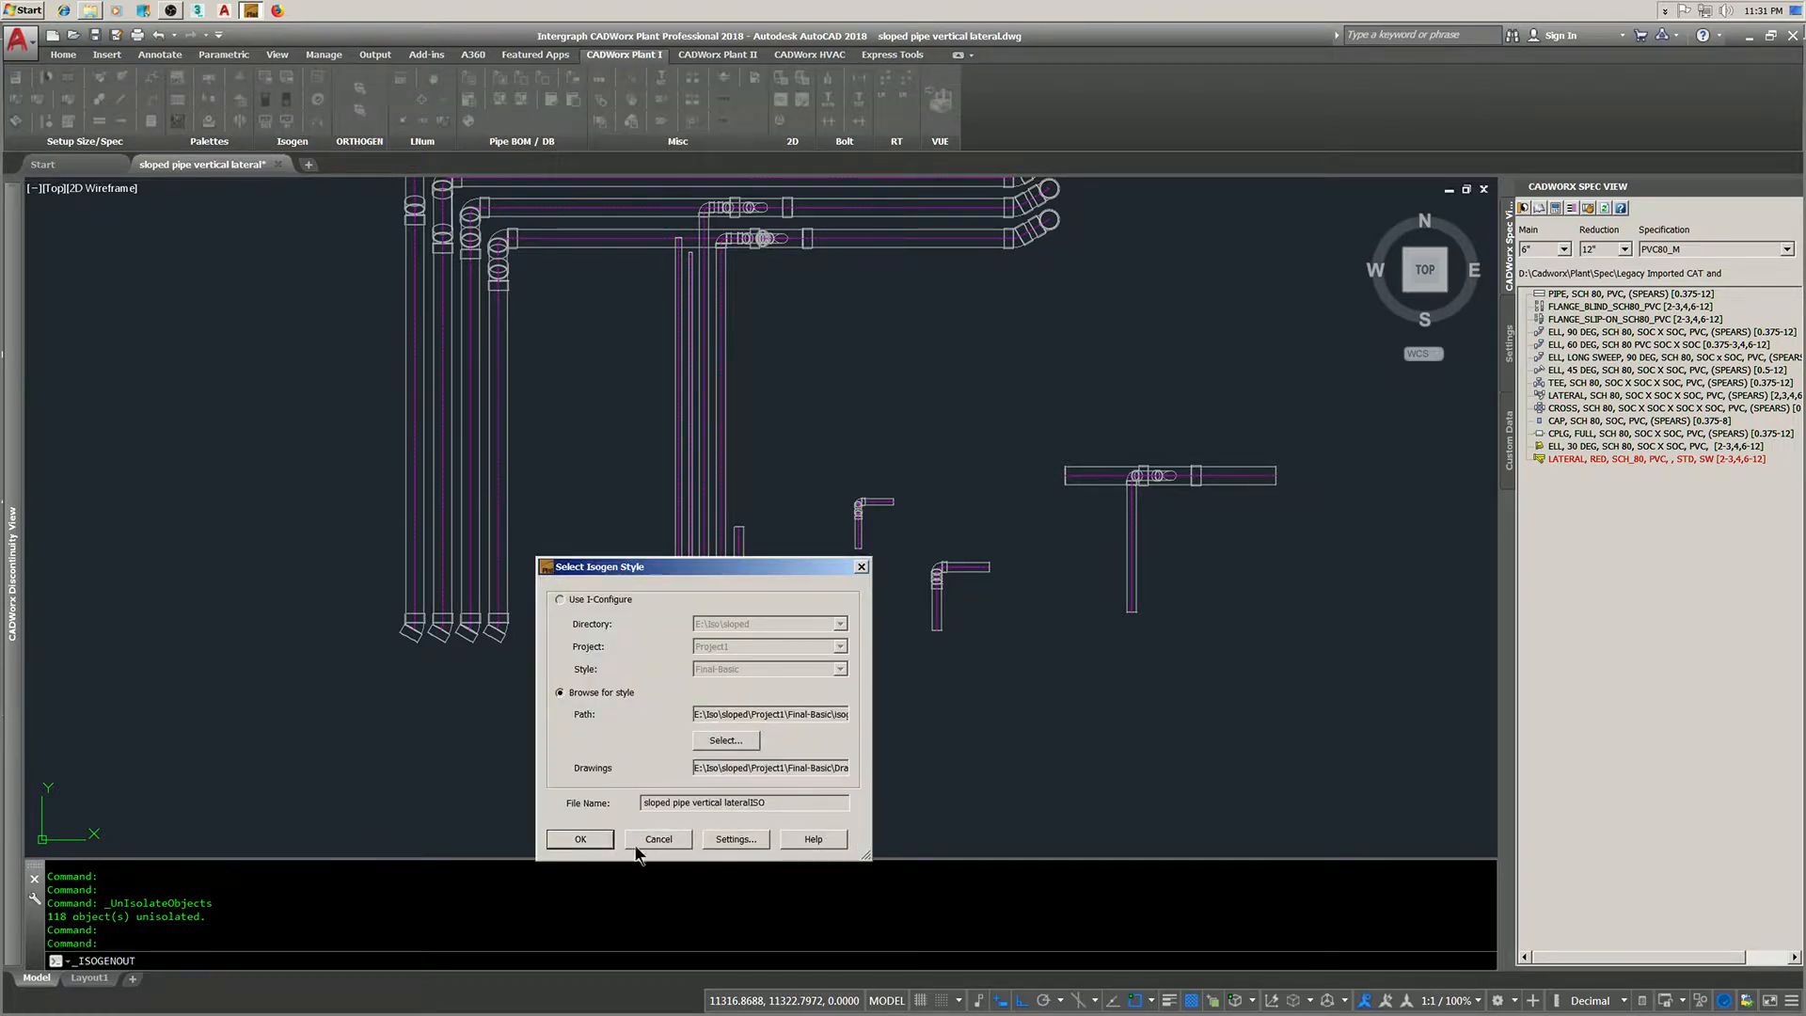
pyautogui.click(579, 840)
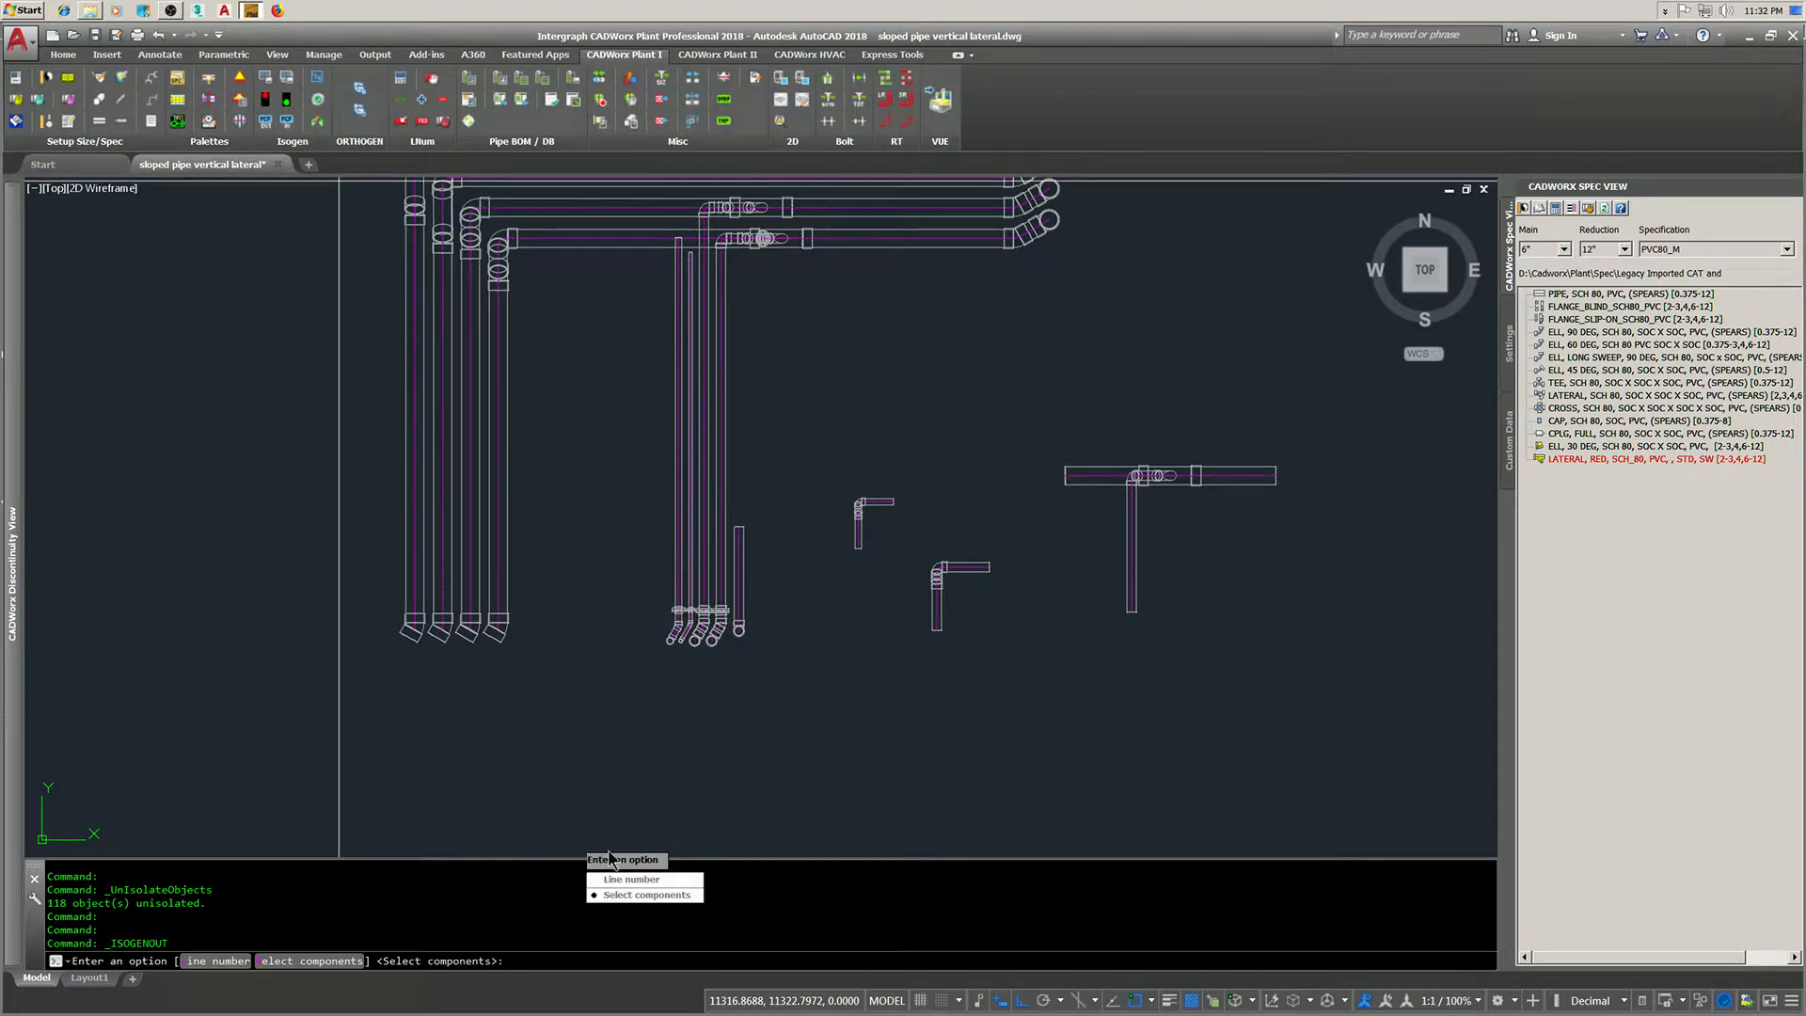
pyautogui.click(635, 895)
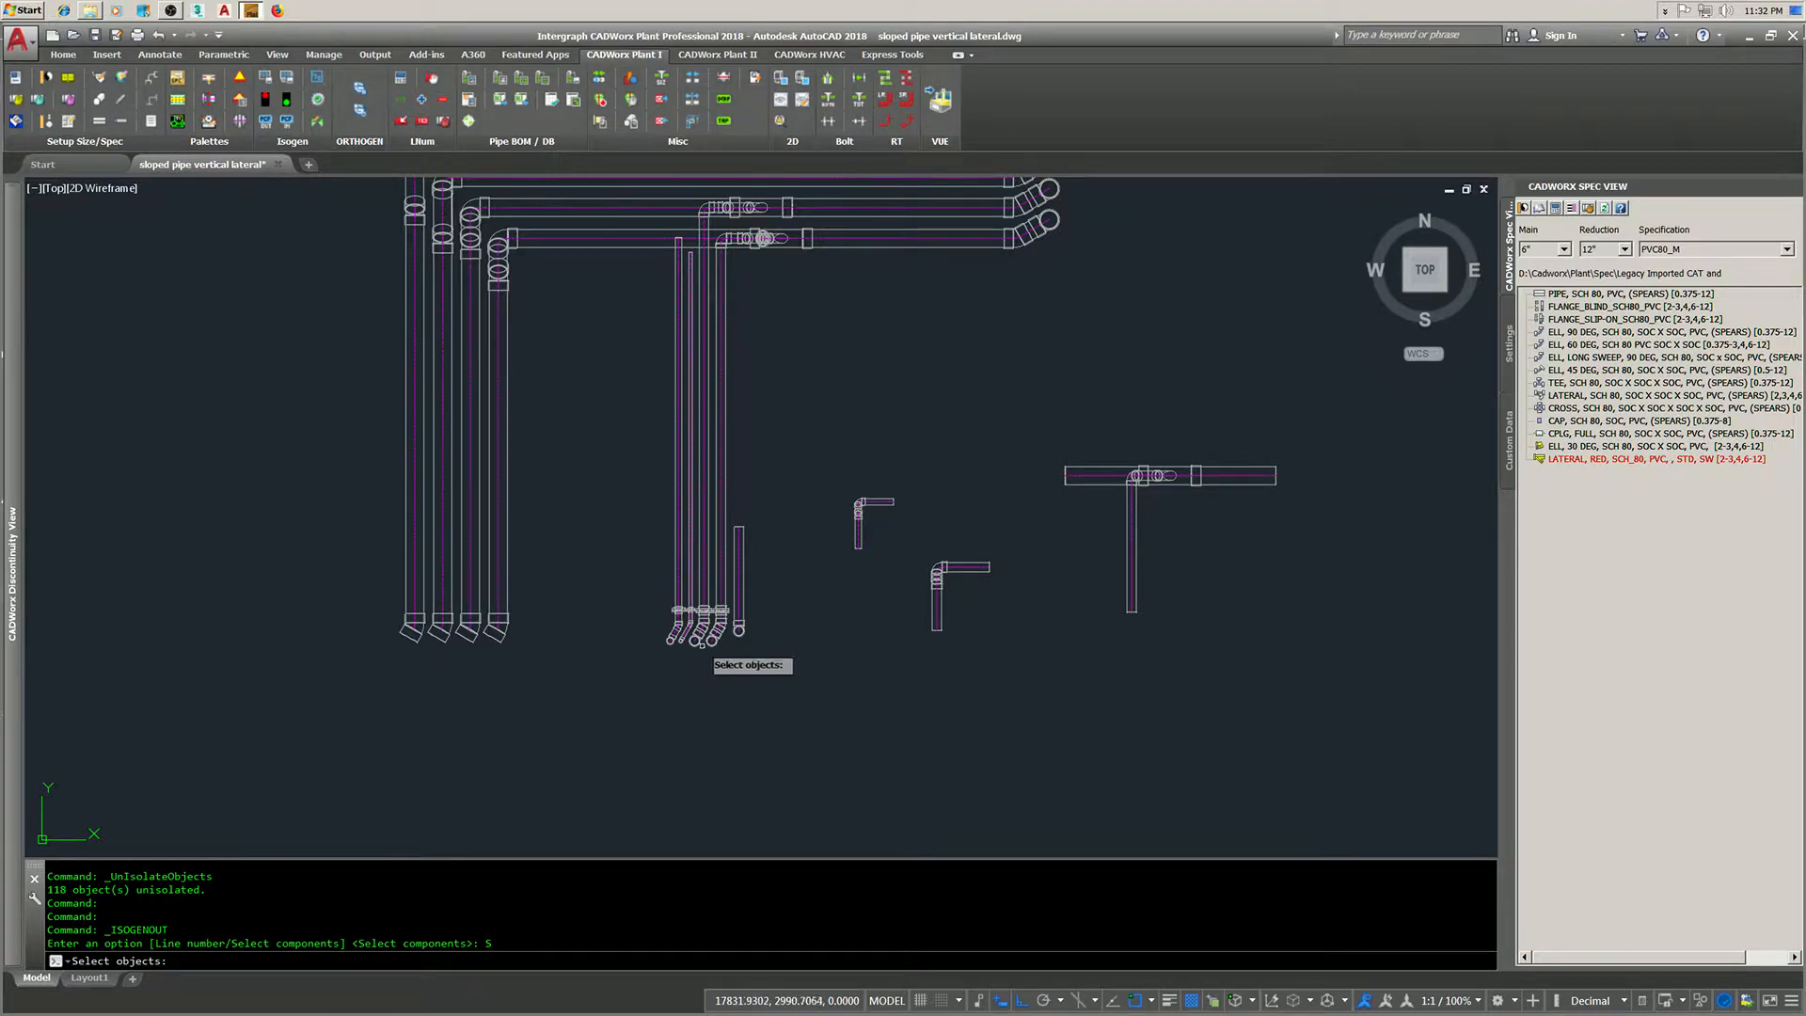
pyautogui.scroll(5, 702, 646)
pyautogui.scroll(1, 785, 641)
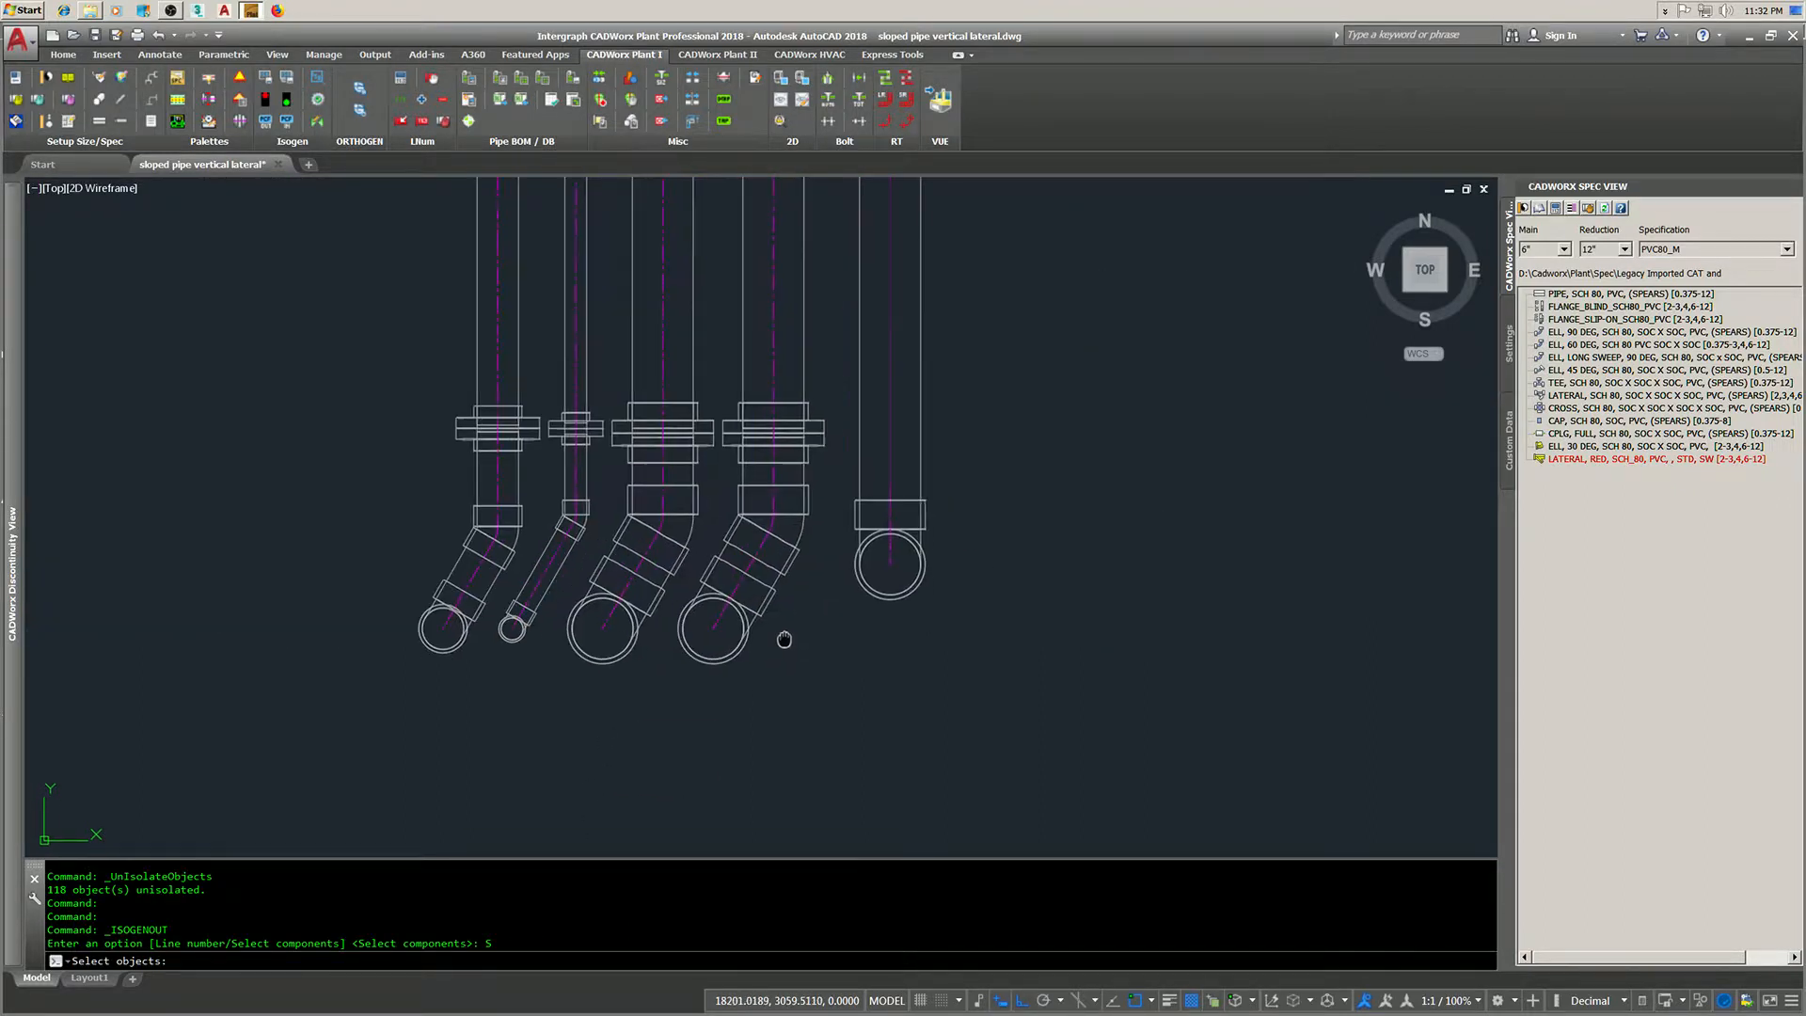
pyautogui.moveTo(786, 642); pyautogui.dragTo(786, 697, button='middle')
pyautogui.scroll(-1, 774, 709)
pyautogui.moveTo(774, 709)
pyautogui.mouseDown()
pyautogui.moveTo(759, 516)
pyautogui.moveTo(800, 568)
pyautogui.moveTo(778, 685)
pyautogui.mouseUp()
pyautogui.scroll(-4, 781, 685)
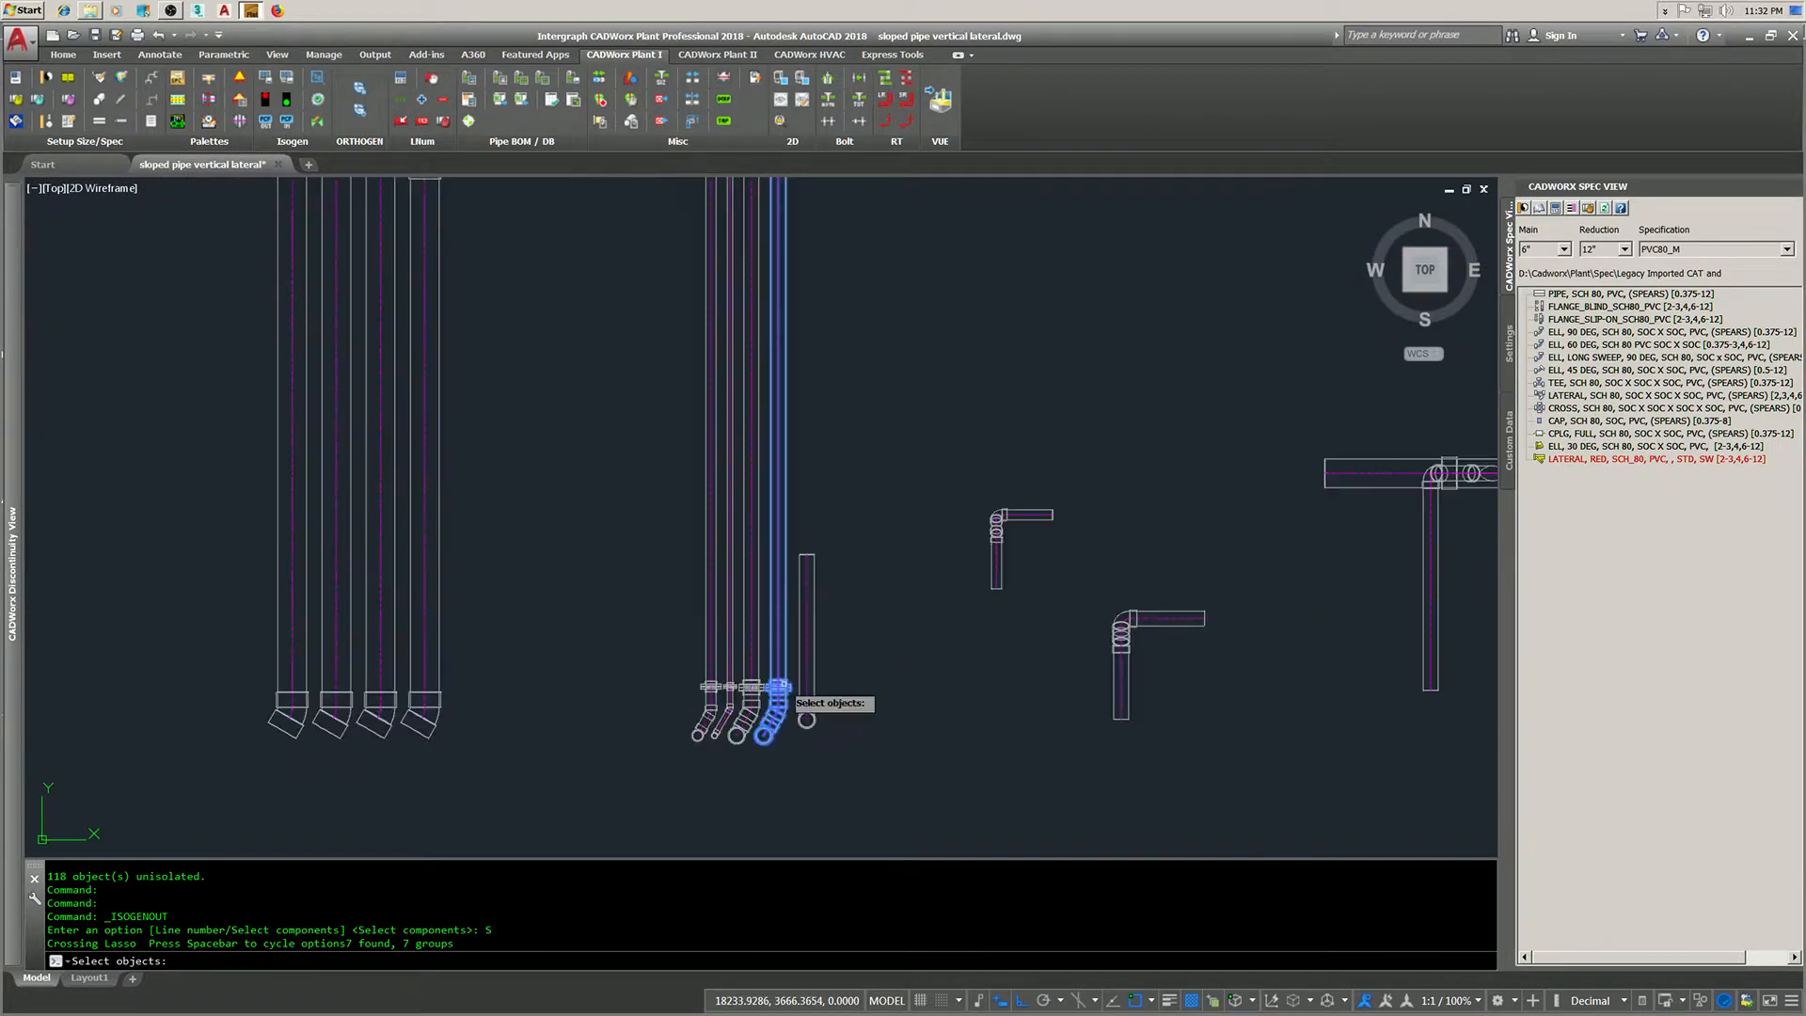
pyautogui.scroll(-3, 792, 628)
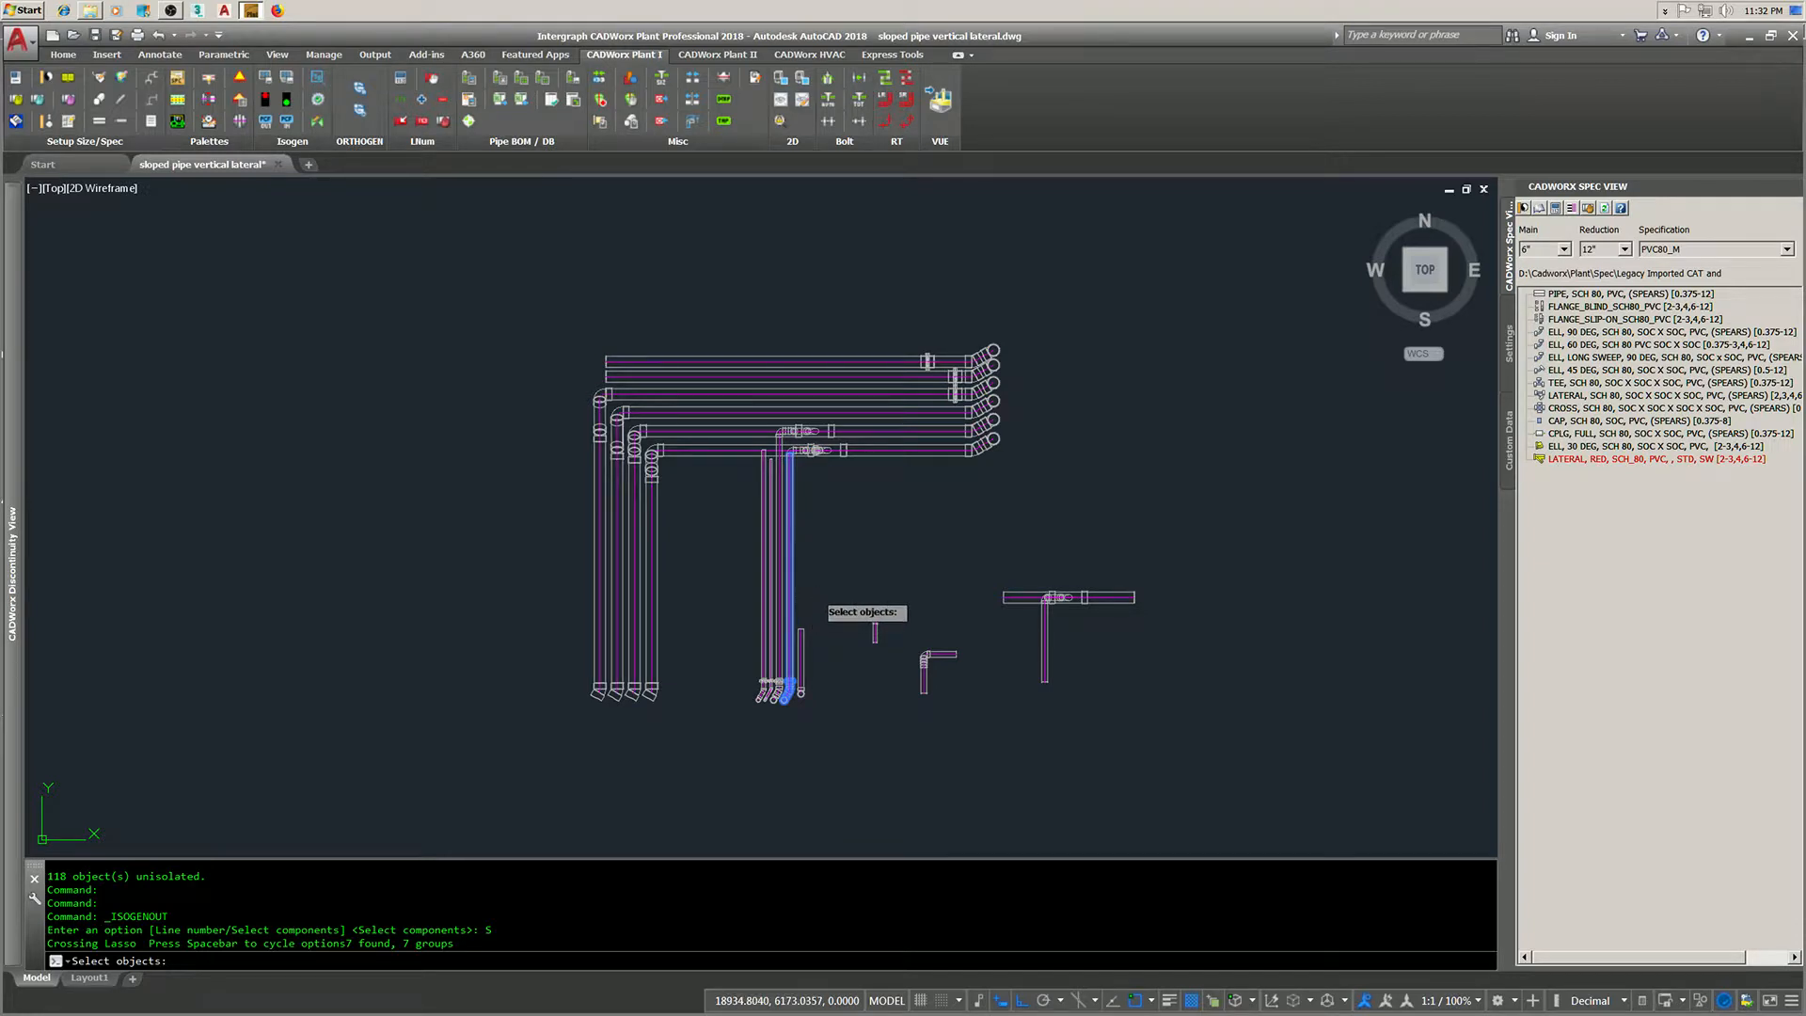
pyautogui.press('Return')
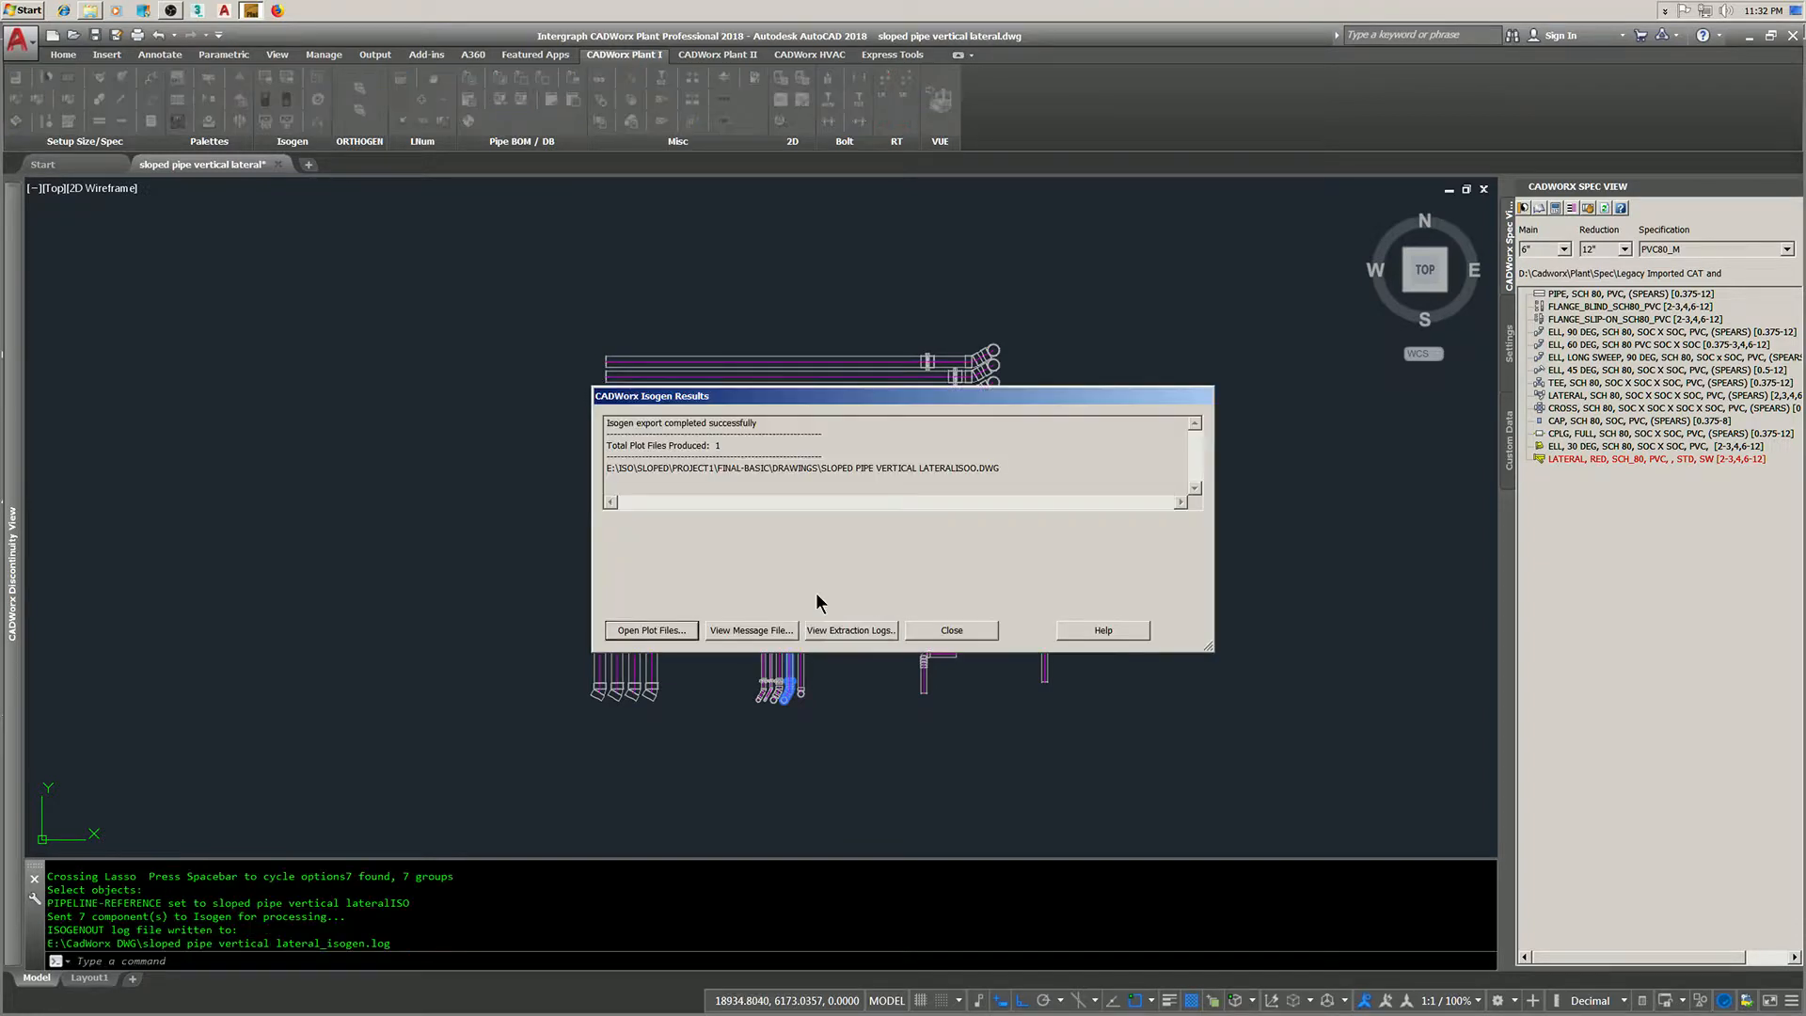
pyautogui.click(651, 629)
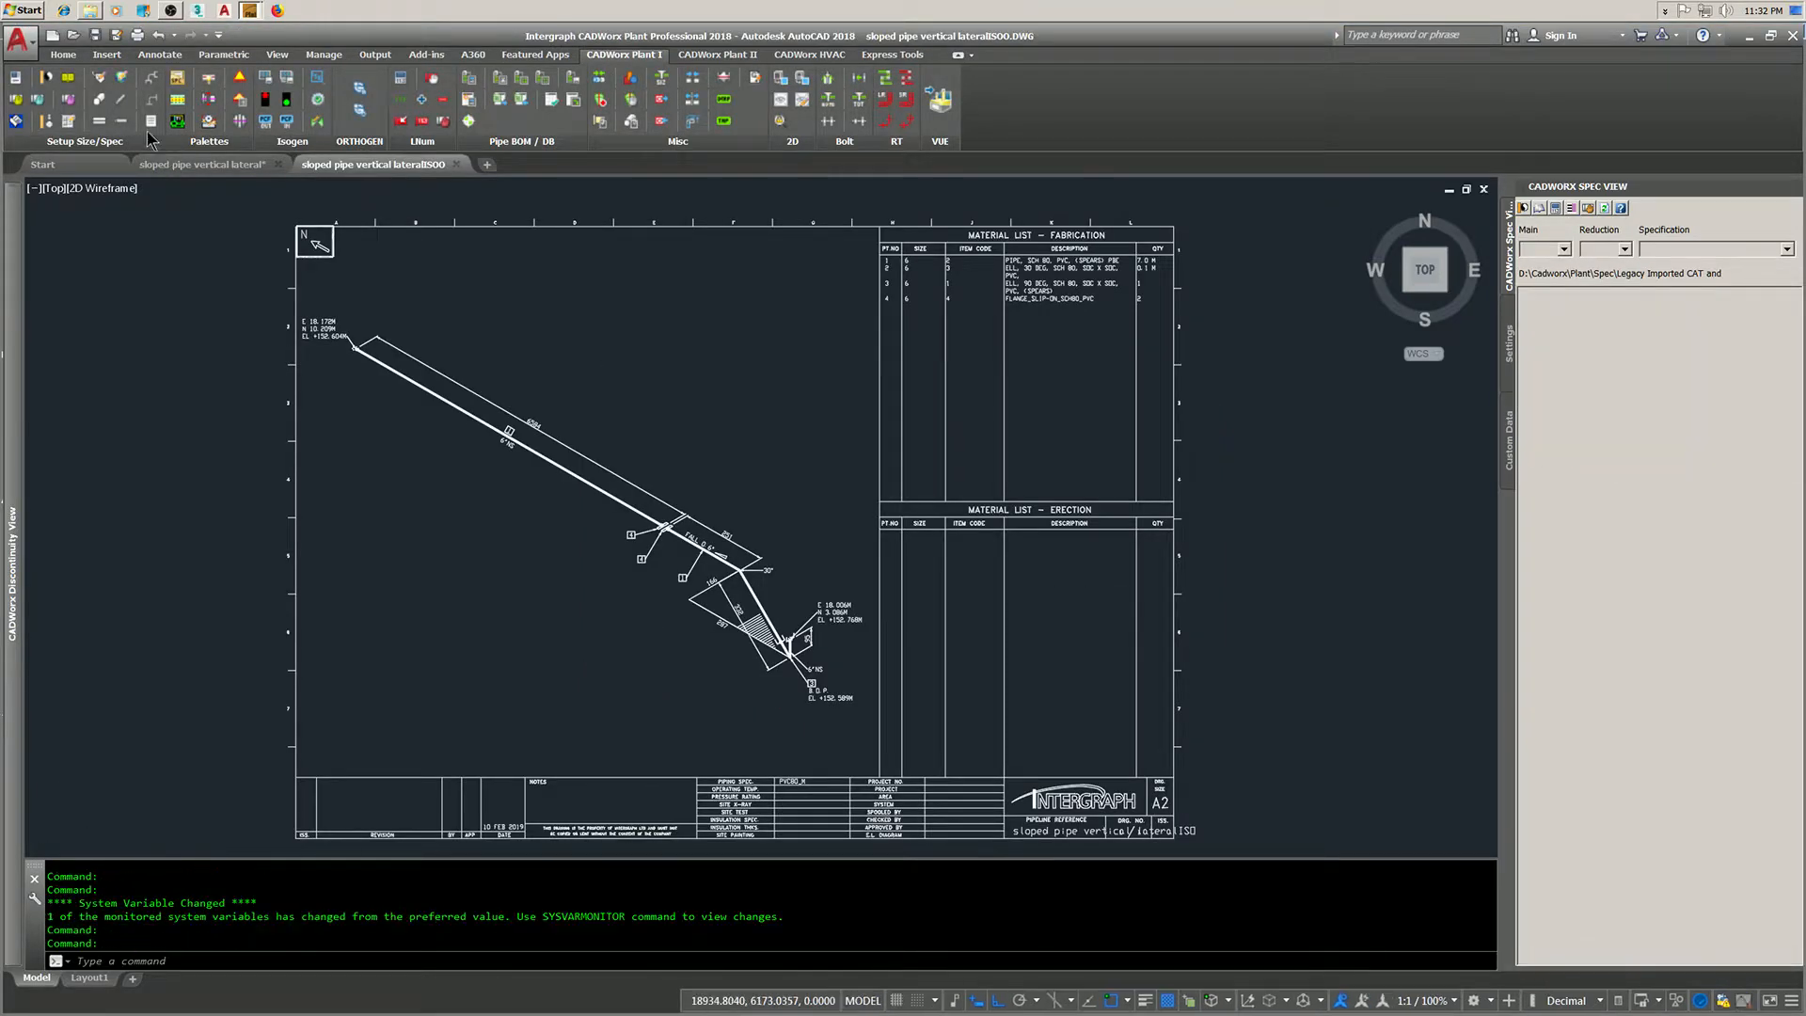
# - Return to the sloped pipe vertical lateral model, generate an isometric of the adjacent flanged line to the west, and open its plot file
pyautogui.click(190, 174)
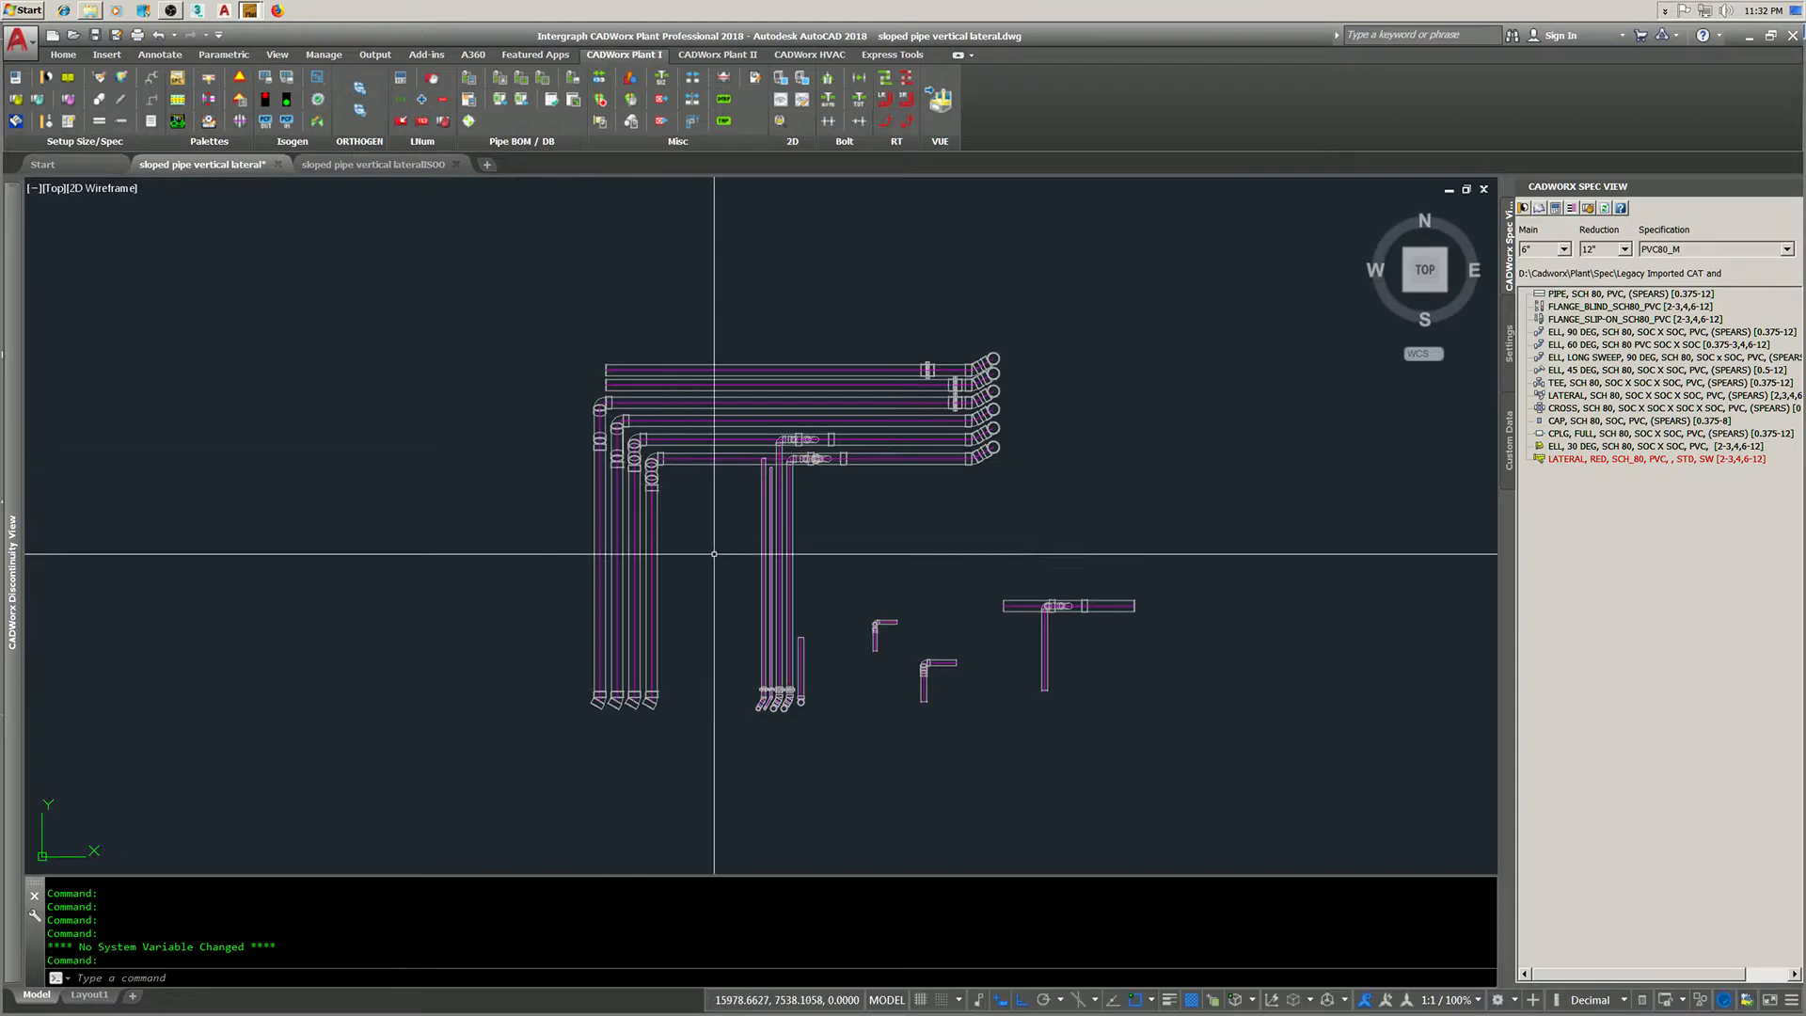
pyautogui.scroll(4, 753, 612)
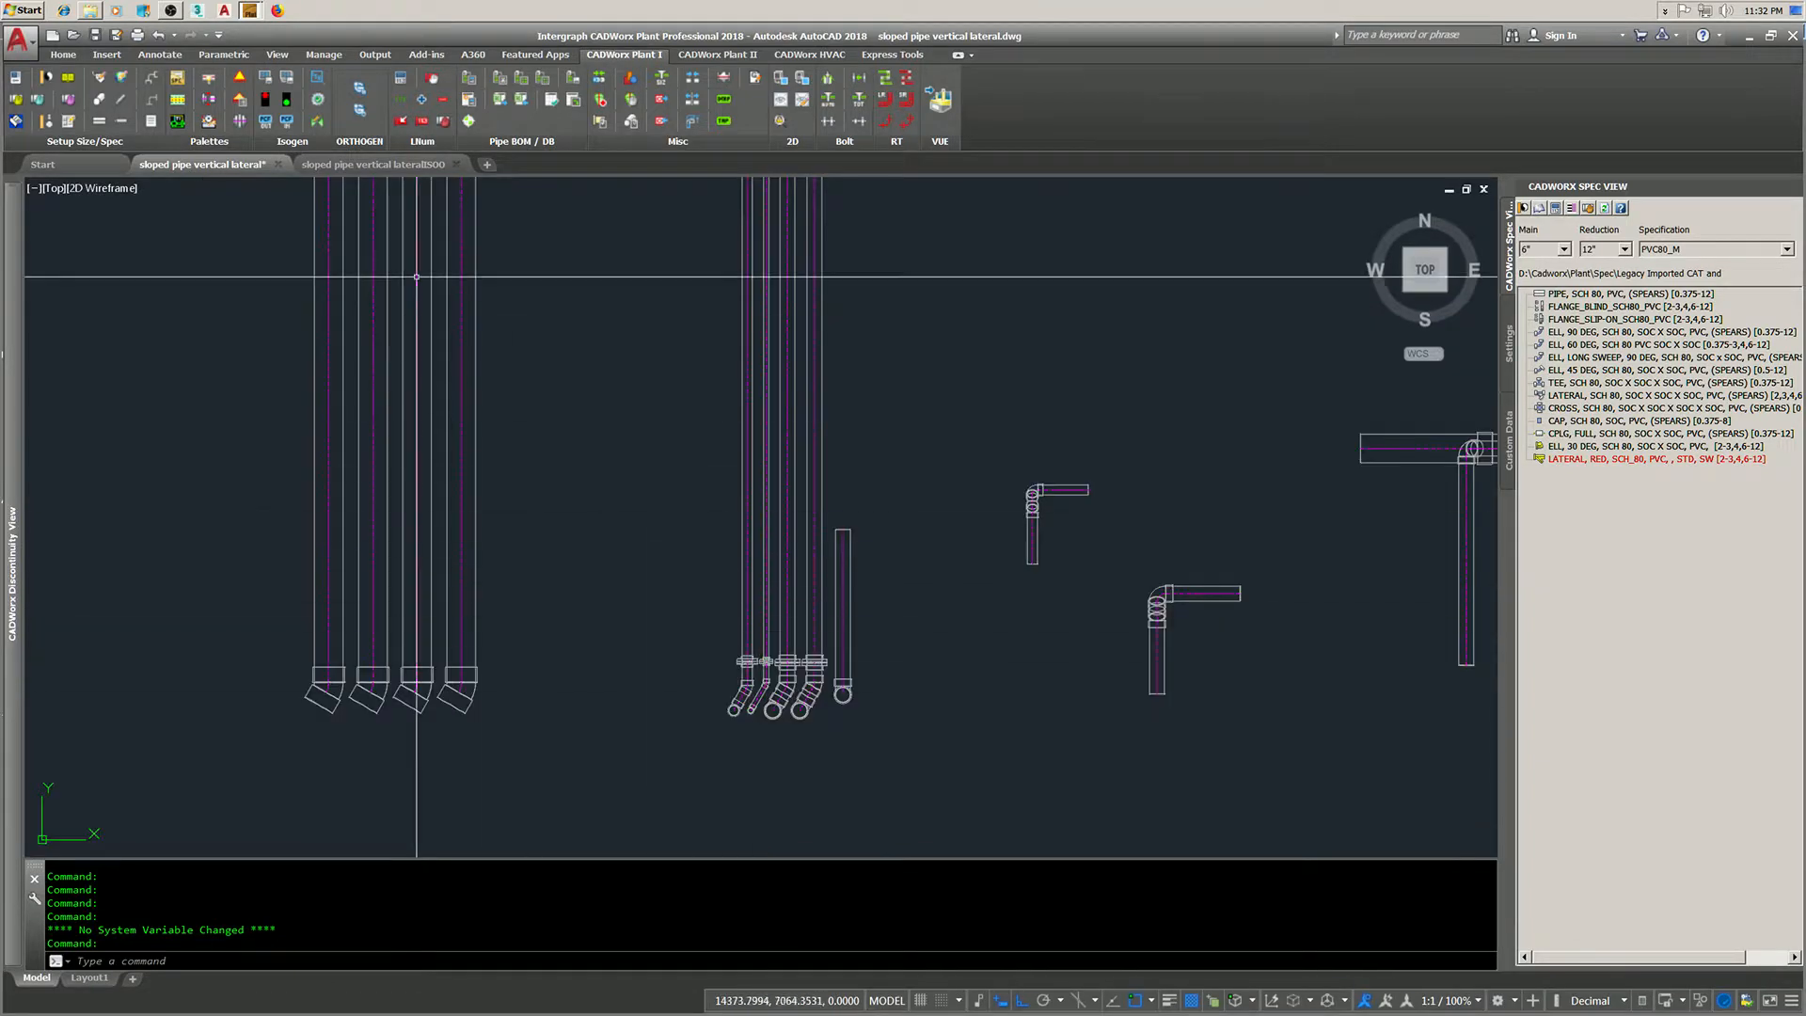
pyautogui.click(263, 73)
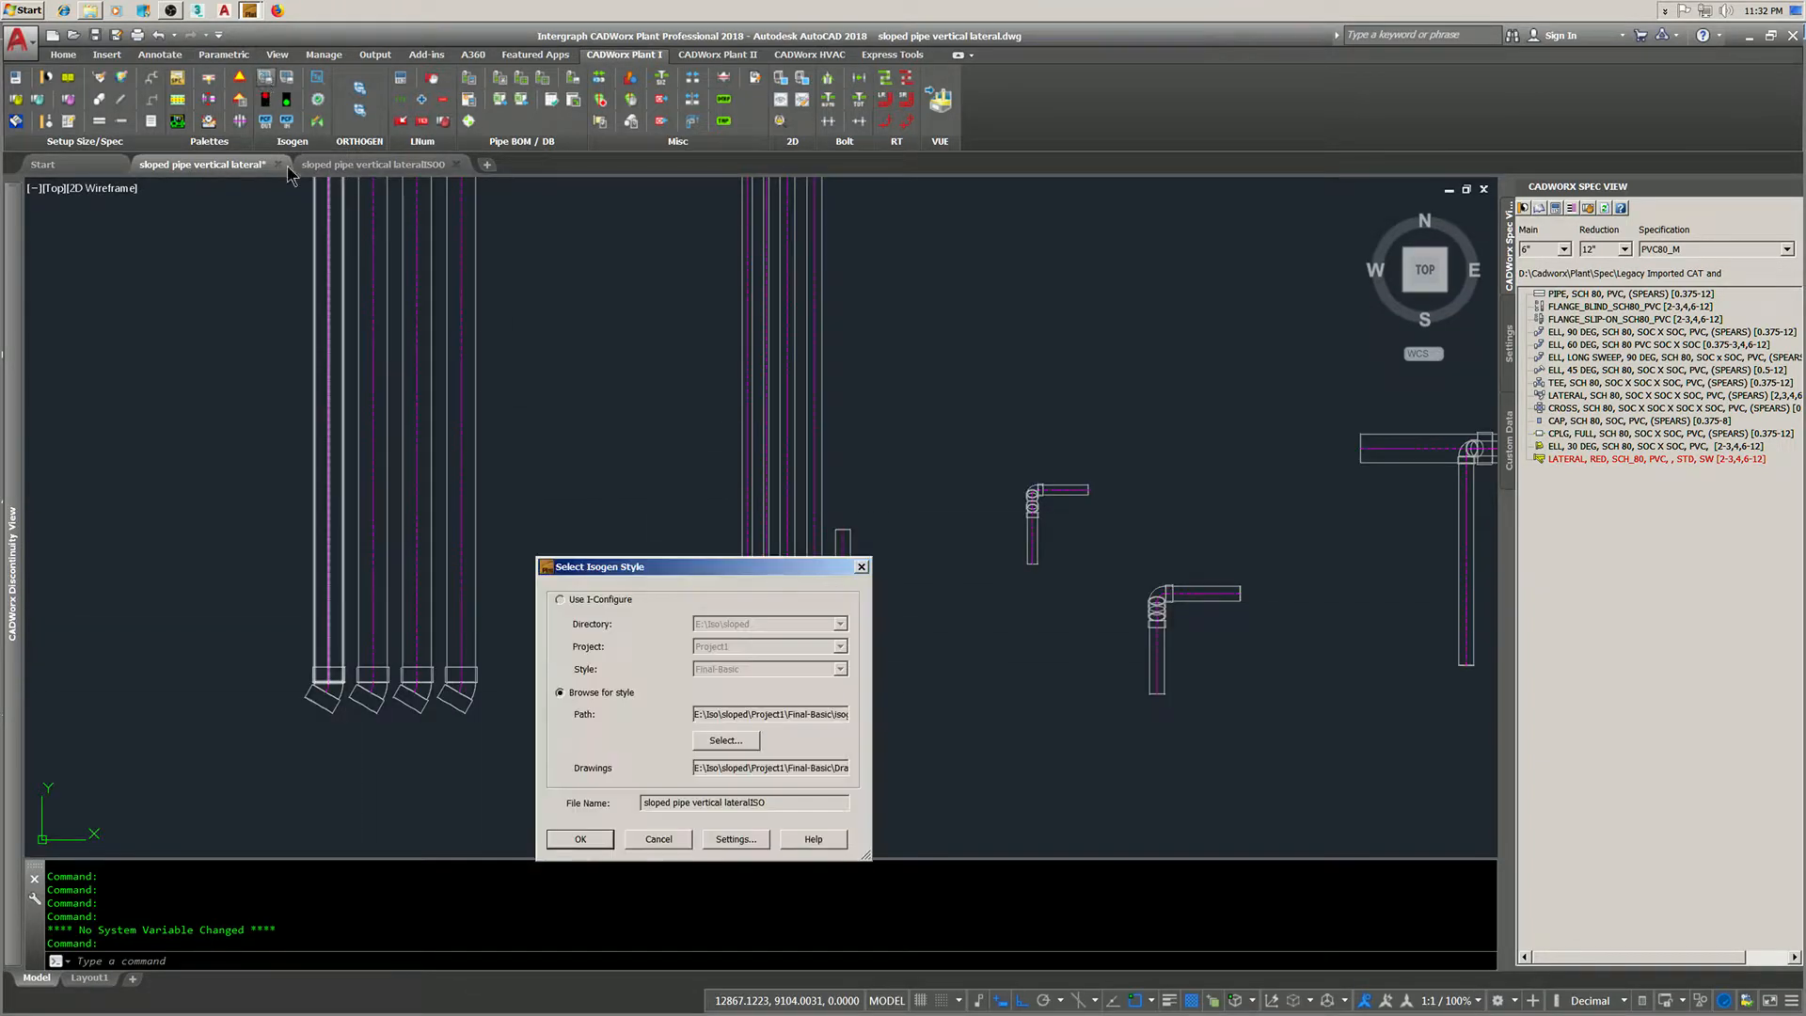
pyautogui.click(583, 838)
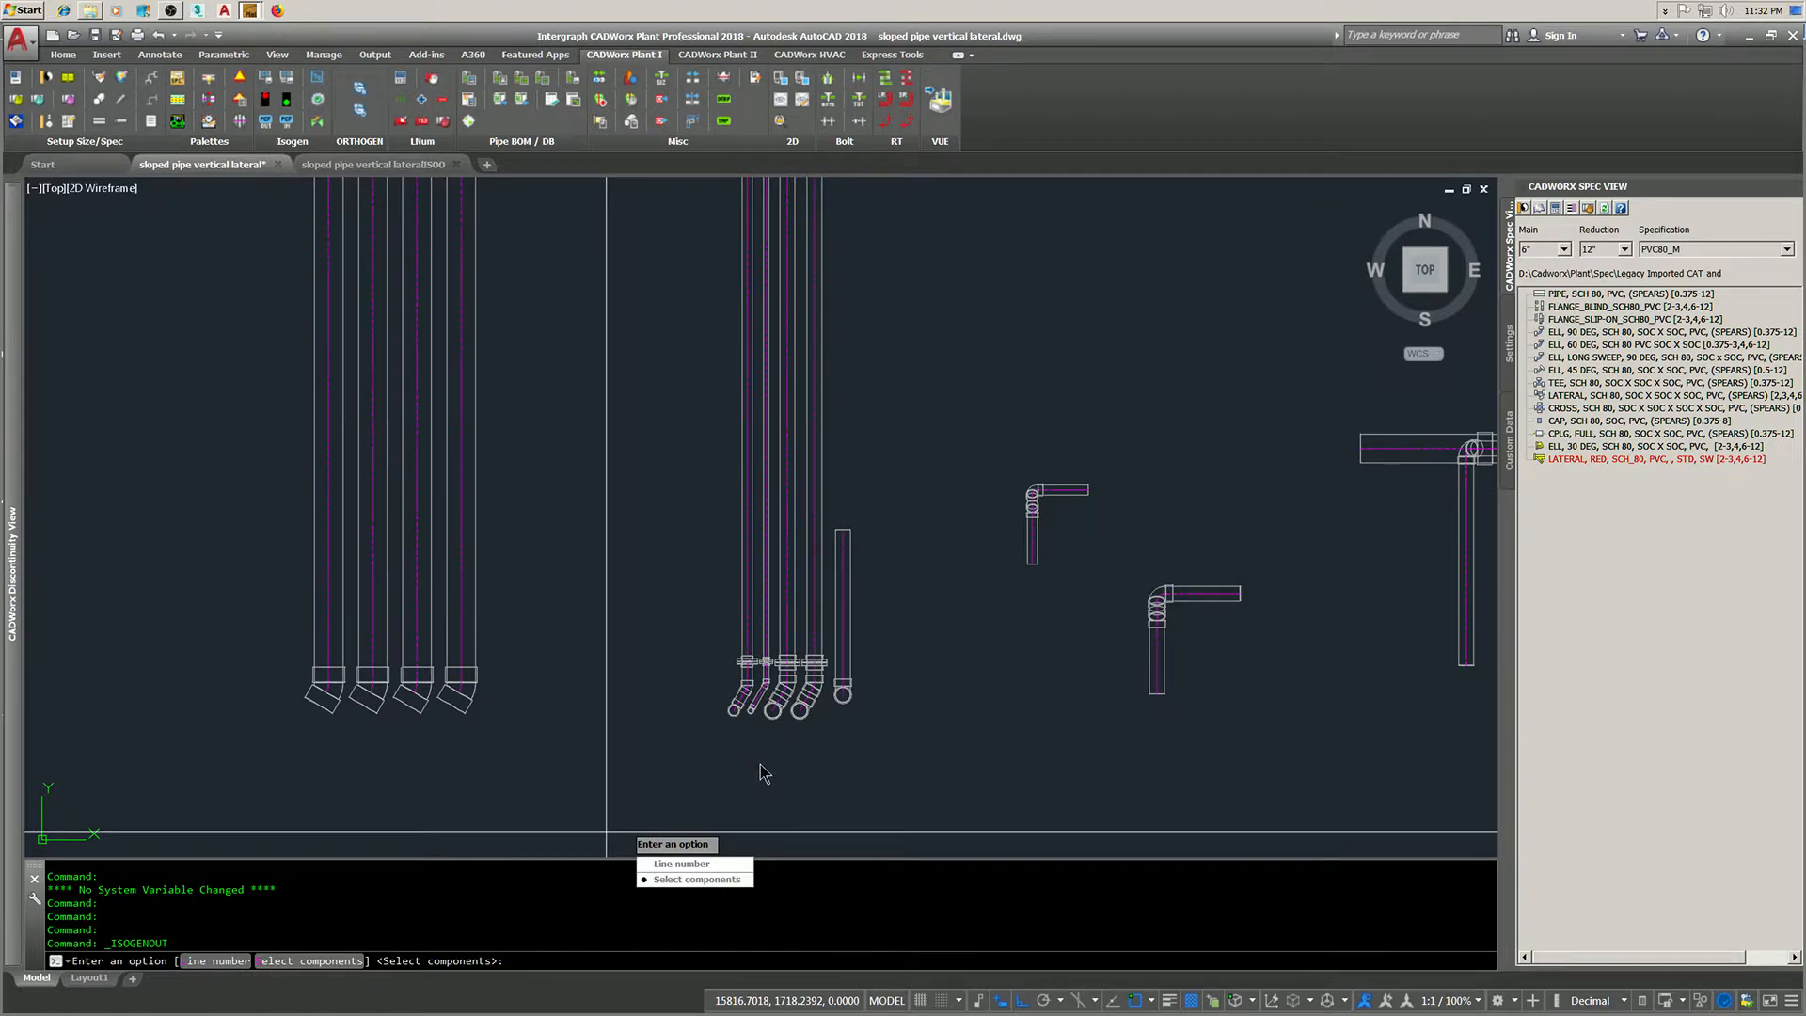
pyautogui.press('Return')
pyautogui.moveTo(785, 725); pyautogui.dragTo(785, 645)
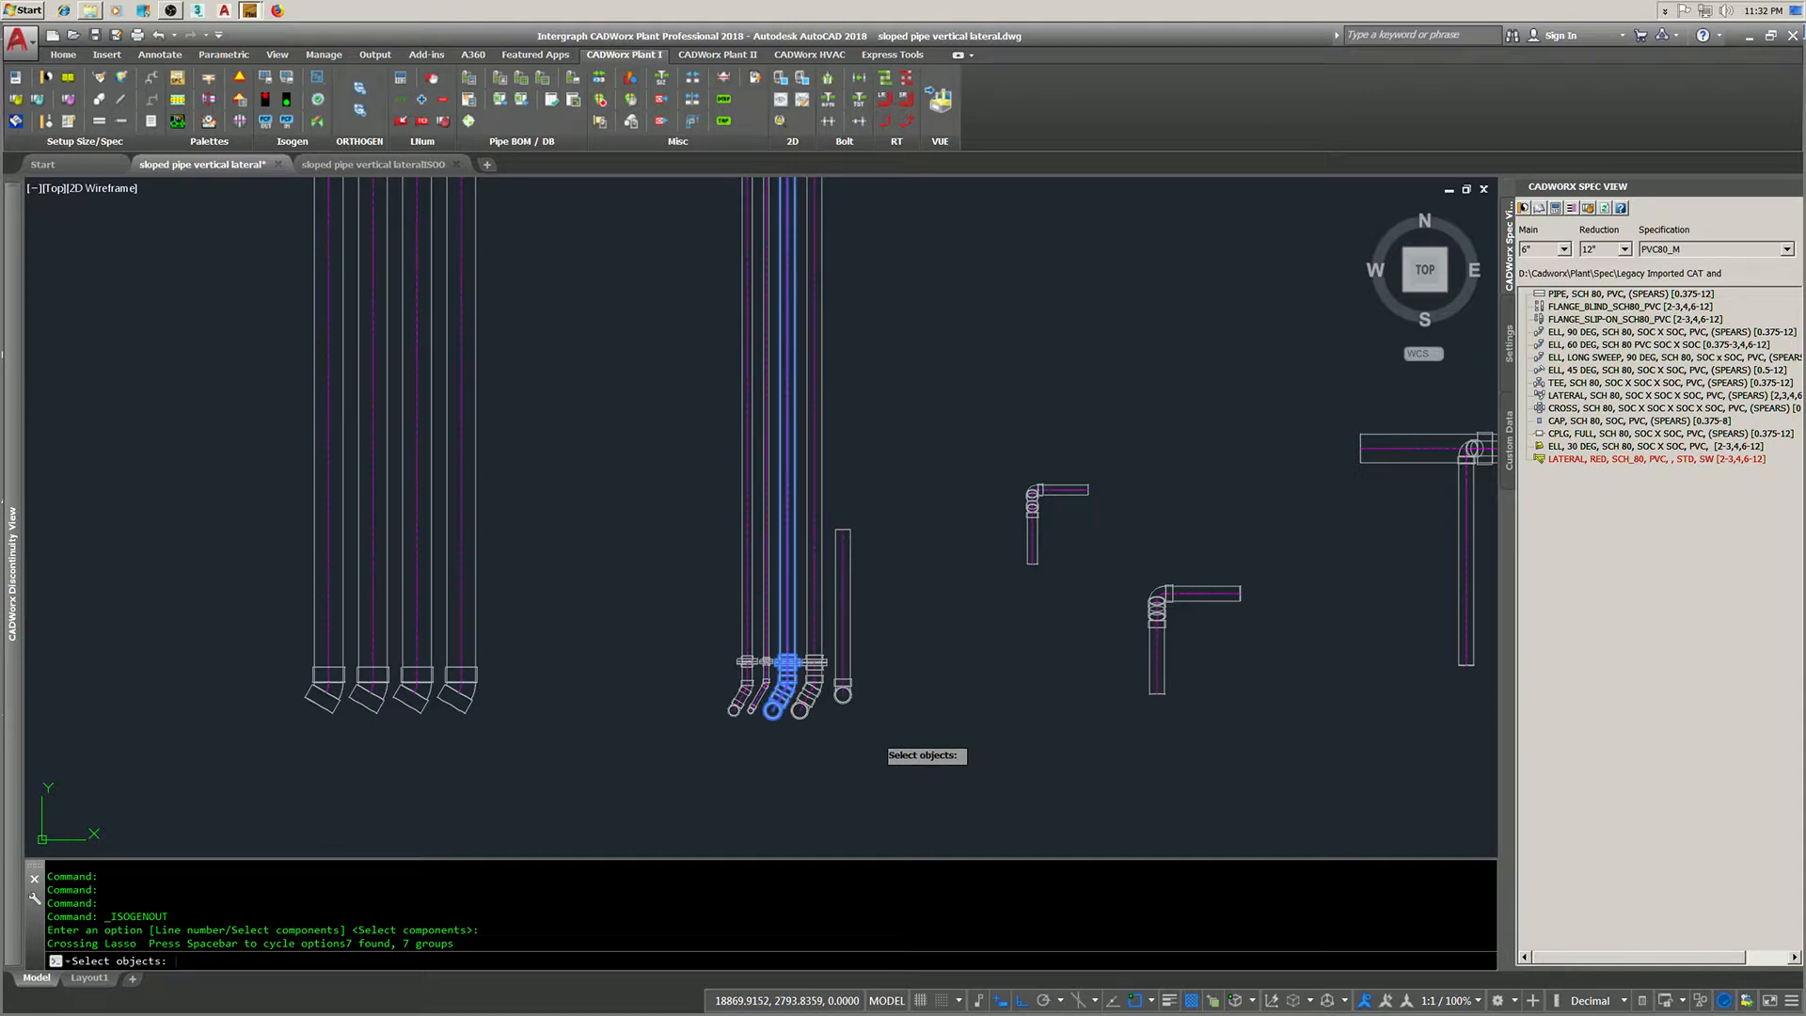
pyautogui.press('Return')
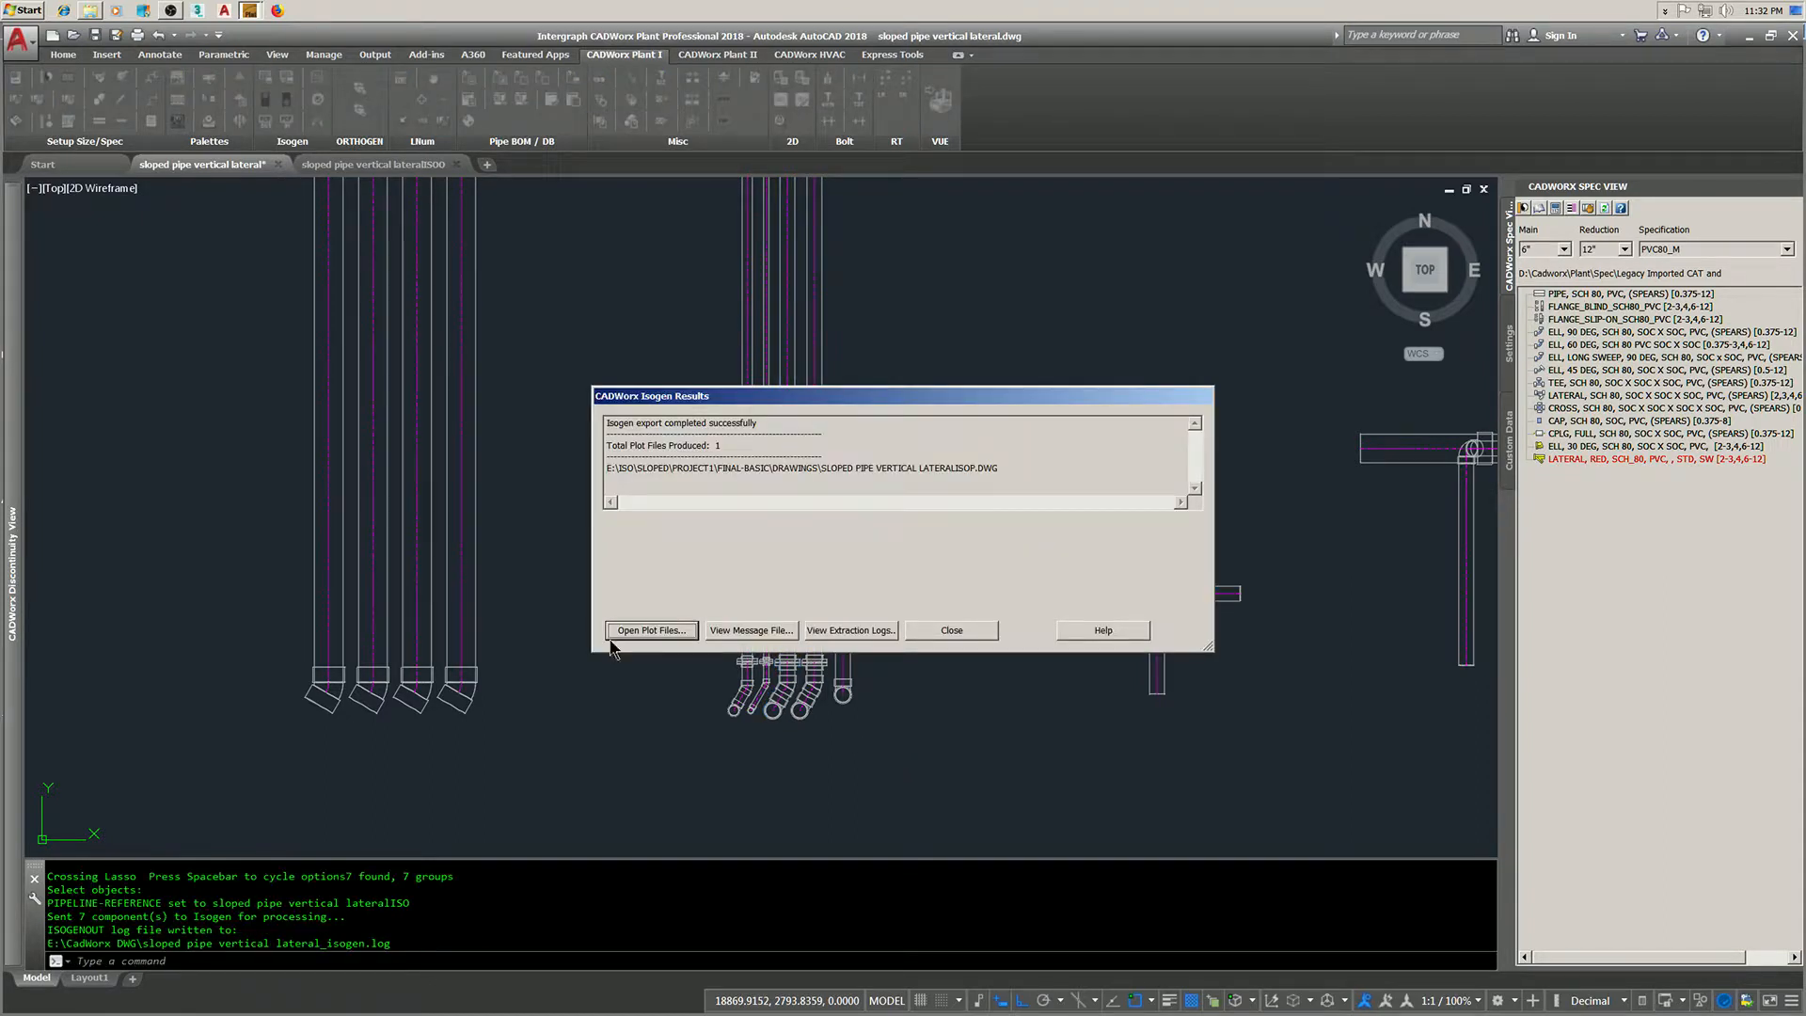
pyautogui.click(644, 630)
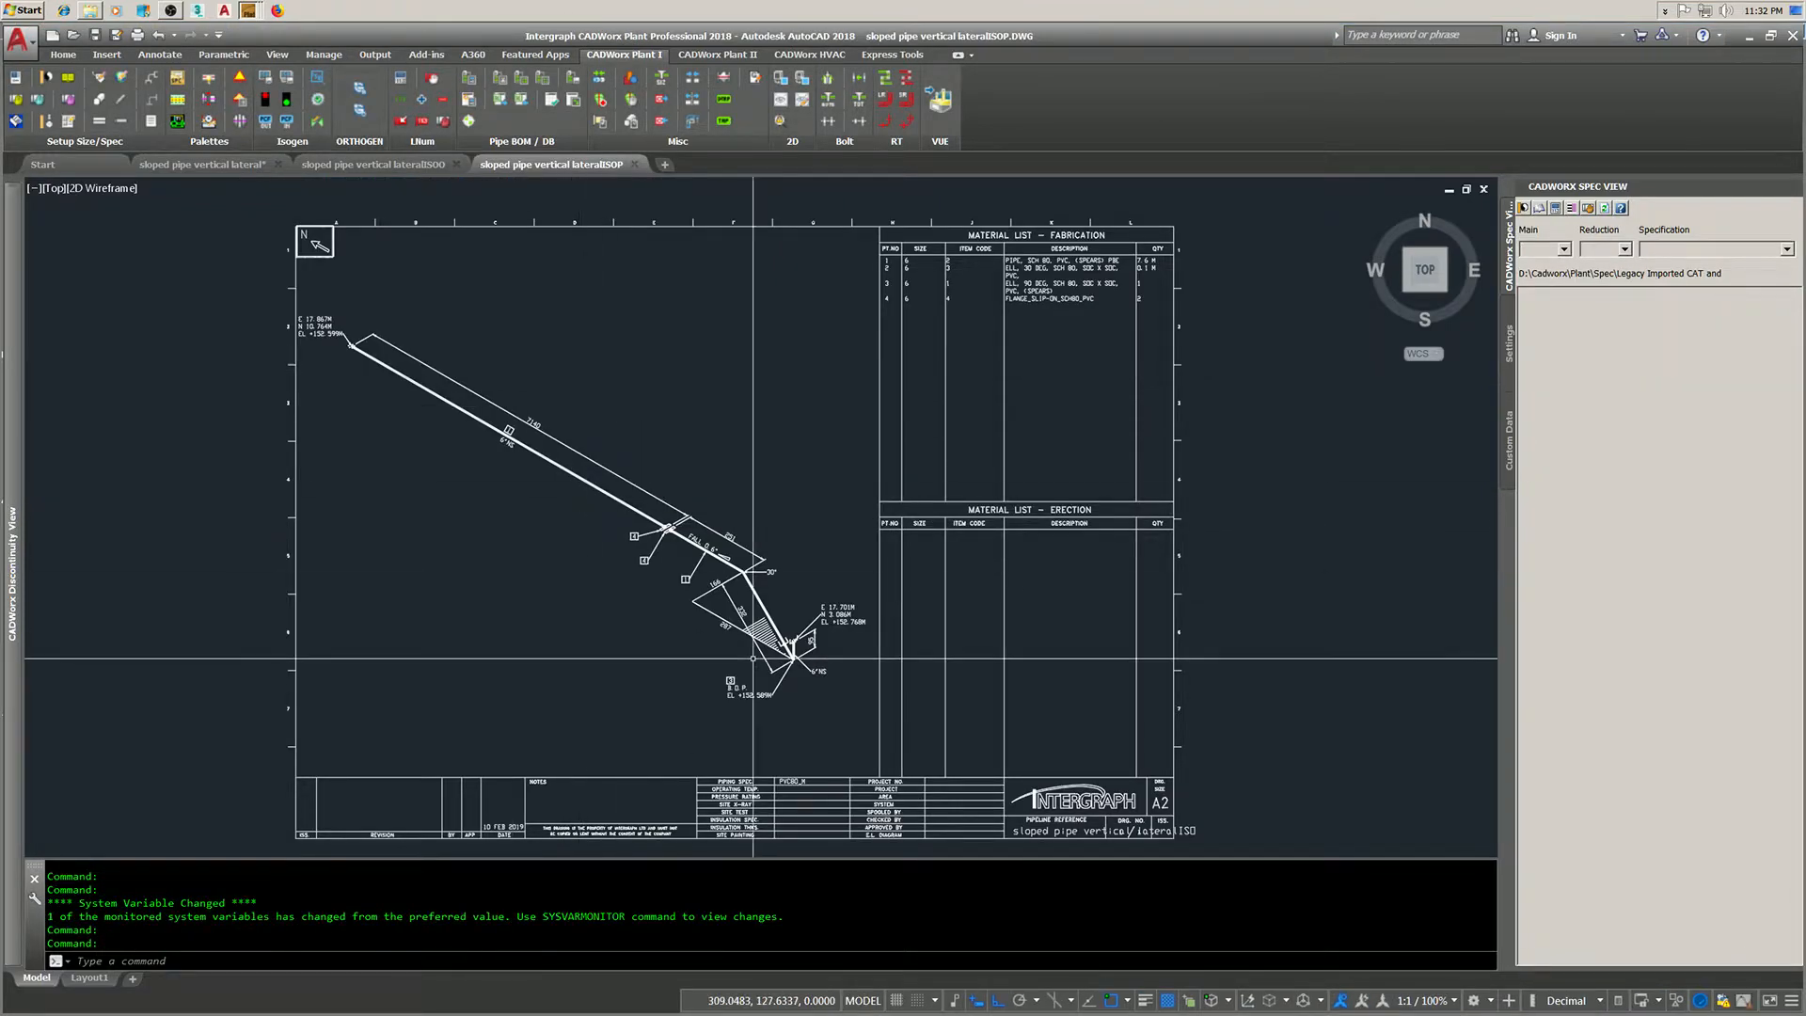
# - Examine the lower elbow end with its elevation and offset annotations in the new isometric and compare it with the previous isometric
pyautogui.scroll(6, 730, 585)
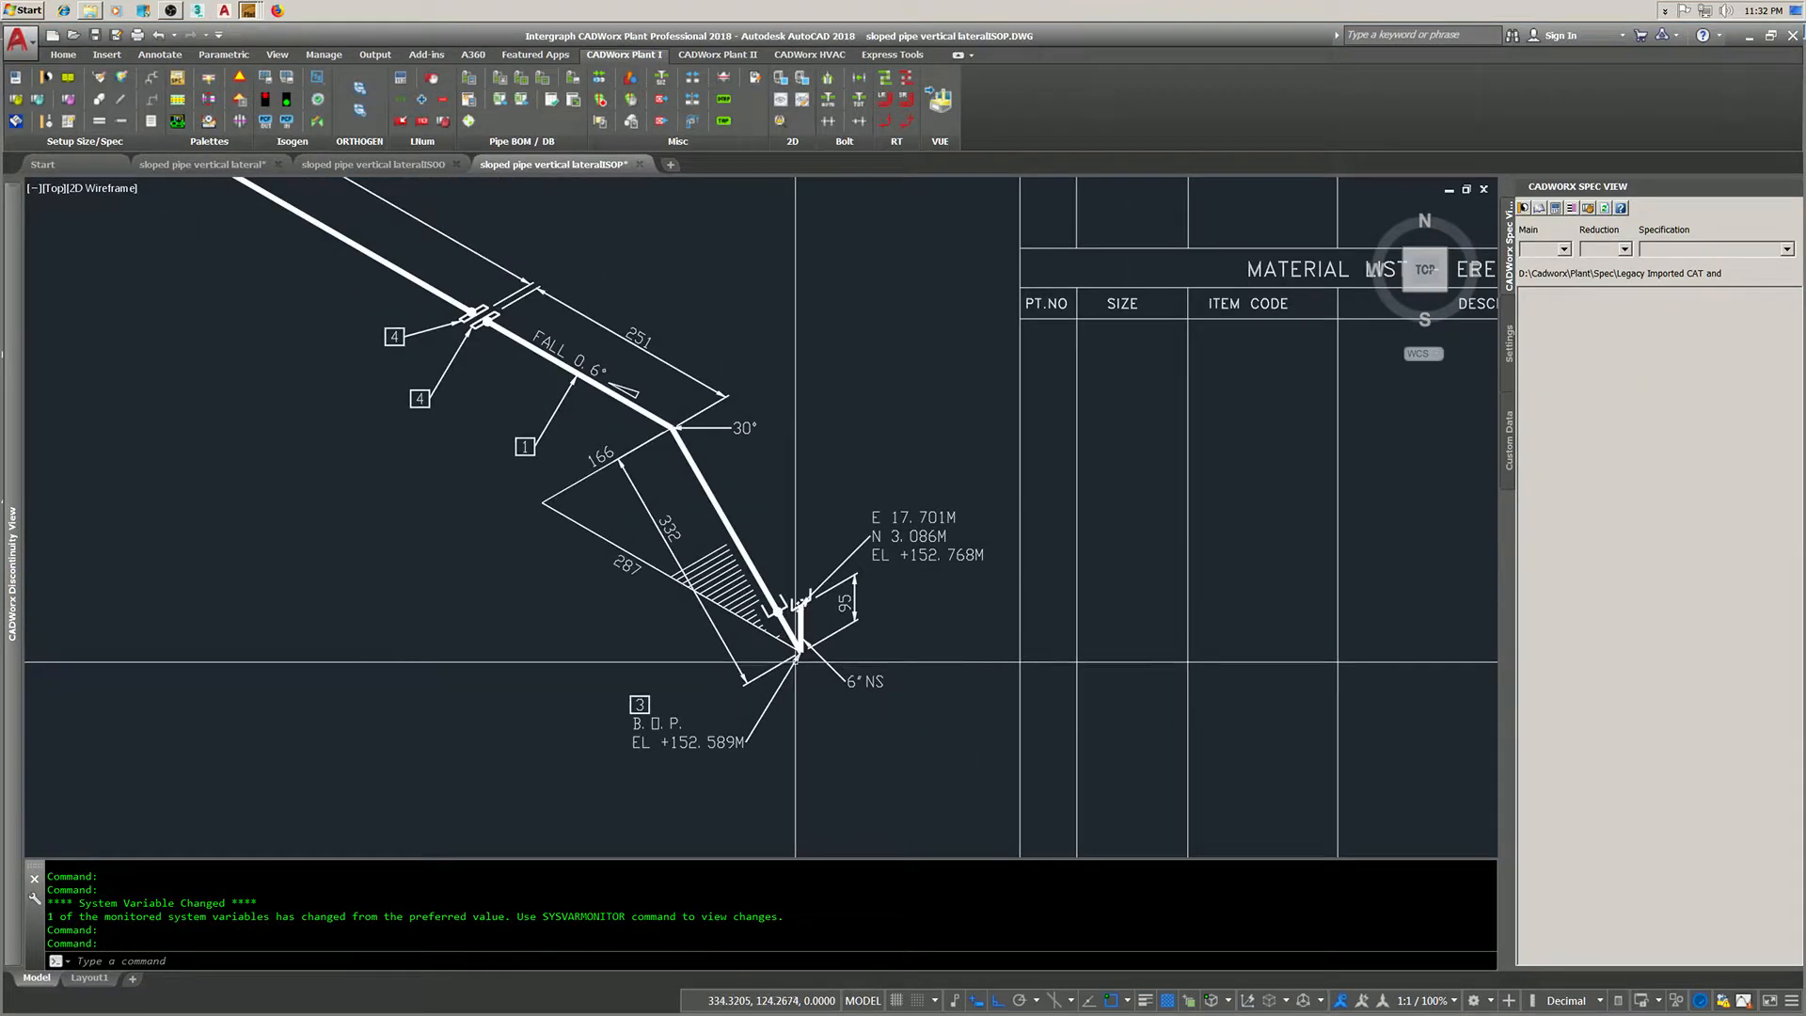
pyautogui.scroll(1, 782, 701)
pyautogui.moveTo(783, 701); pyautogui.dragTo(790, 678, button='middle')
pyautogui.scroll(-1, 790, 674)
pyautogui.scroll(-1, 776, 691)
pyautogui.scroll(1, 773, 693)
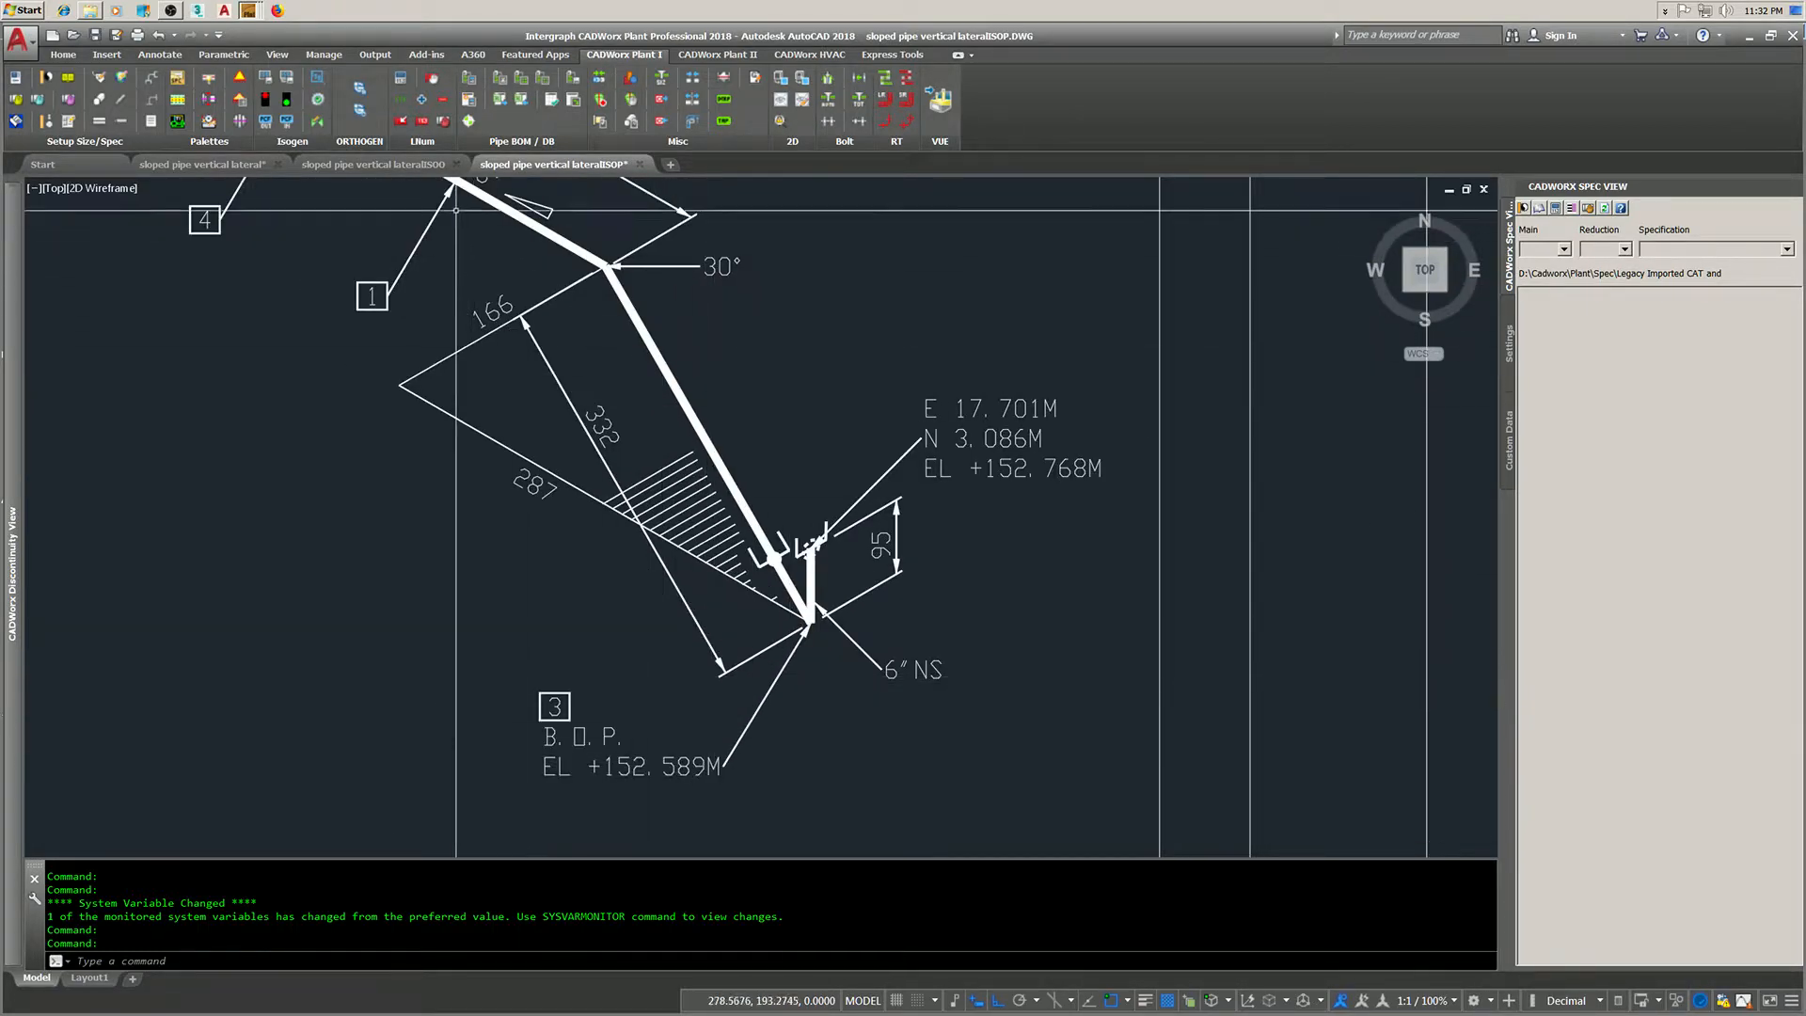
pyautogui.click(418, 170)
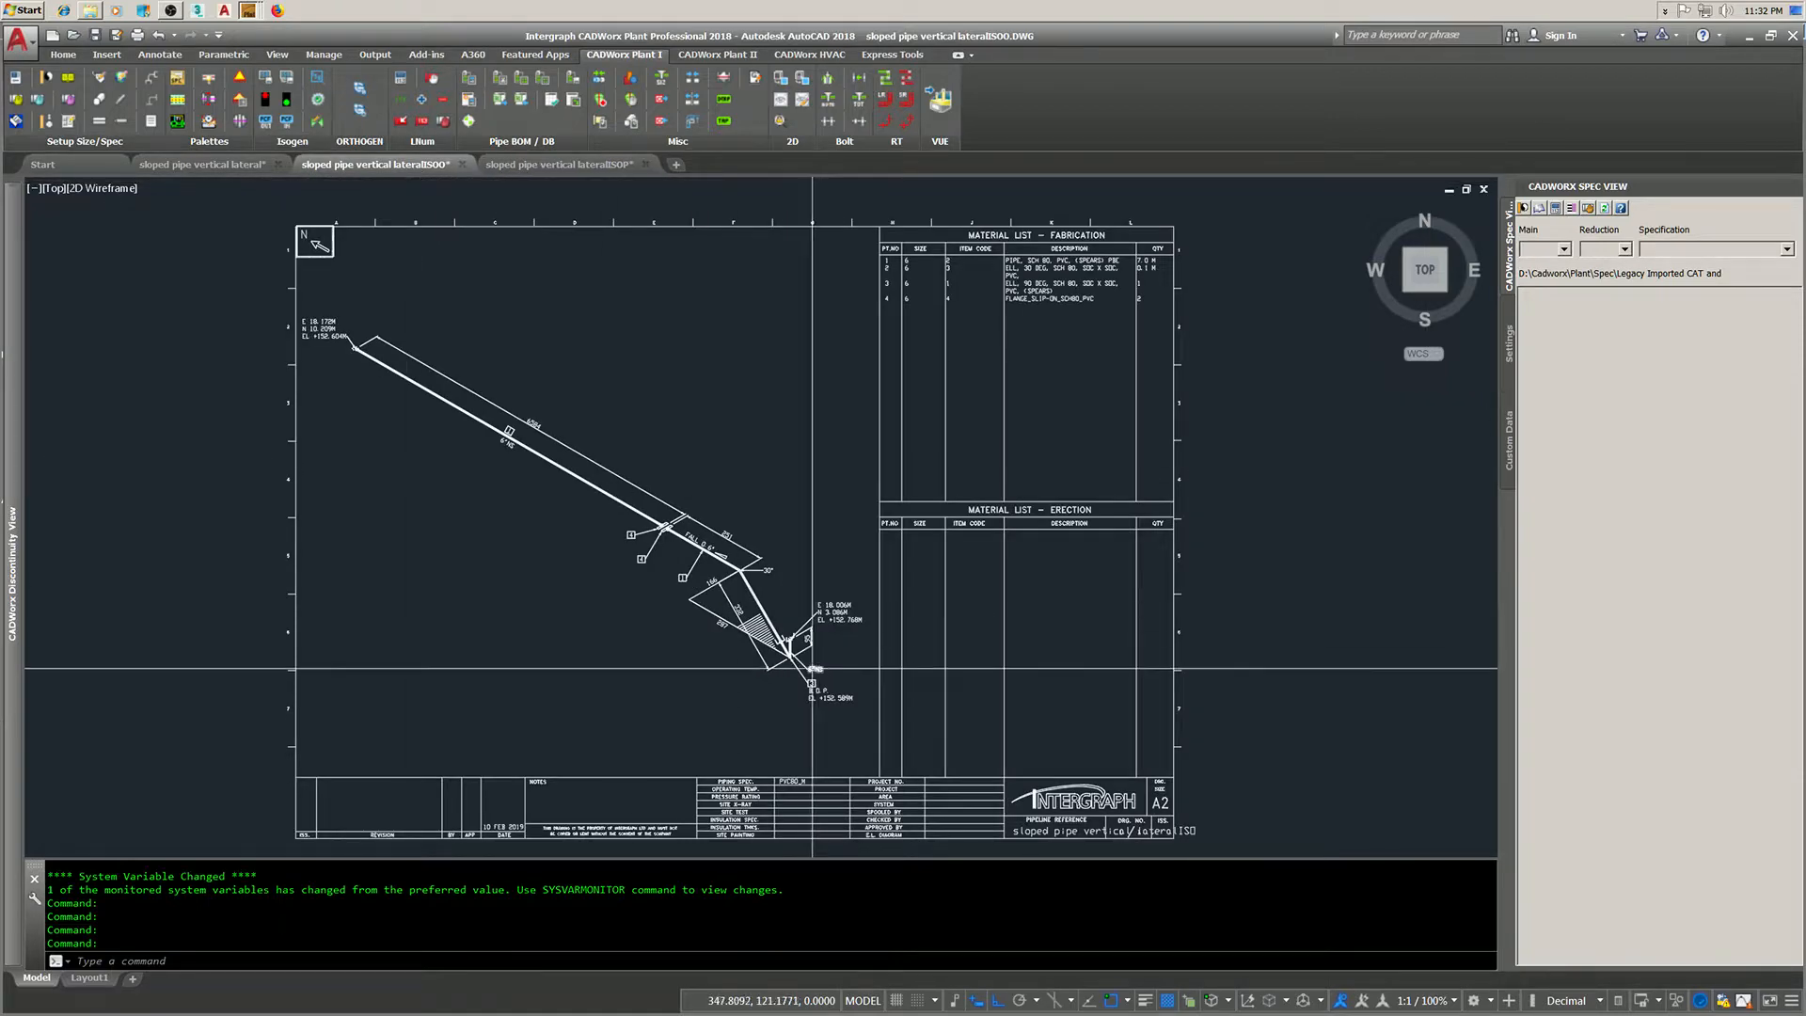
pyautogui.scroll(7, 828, 702)
pyautogui.scroll(3, 880, 743)
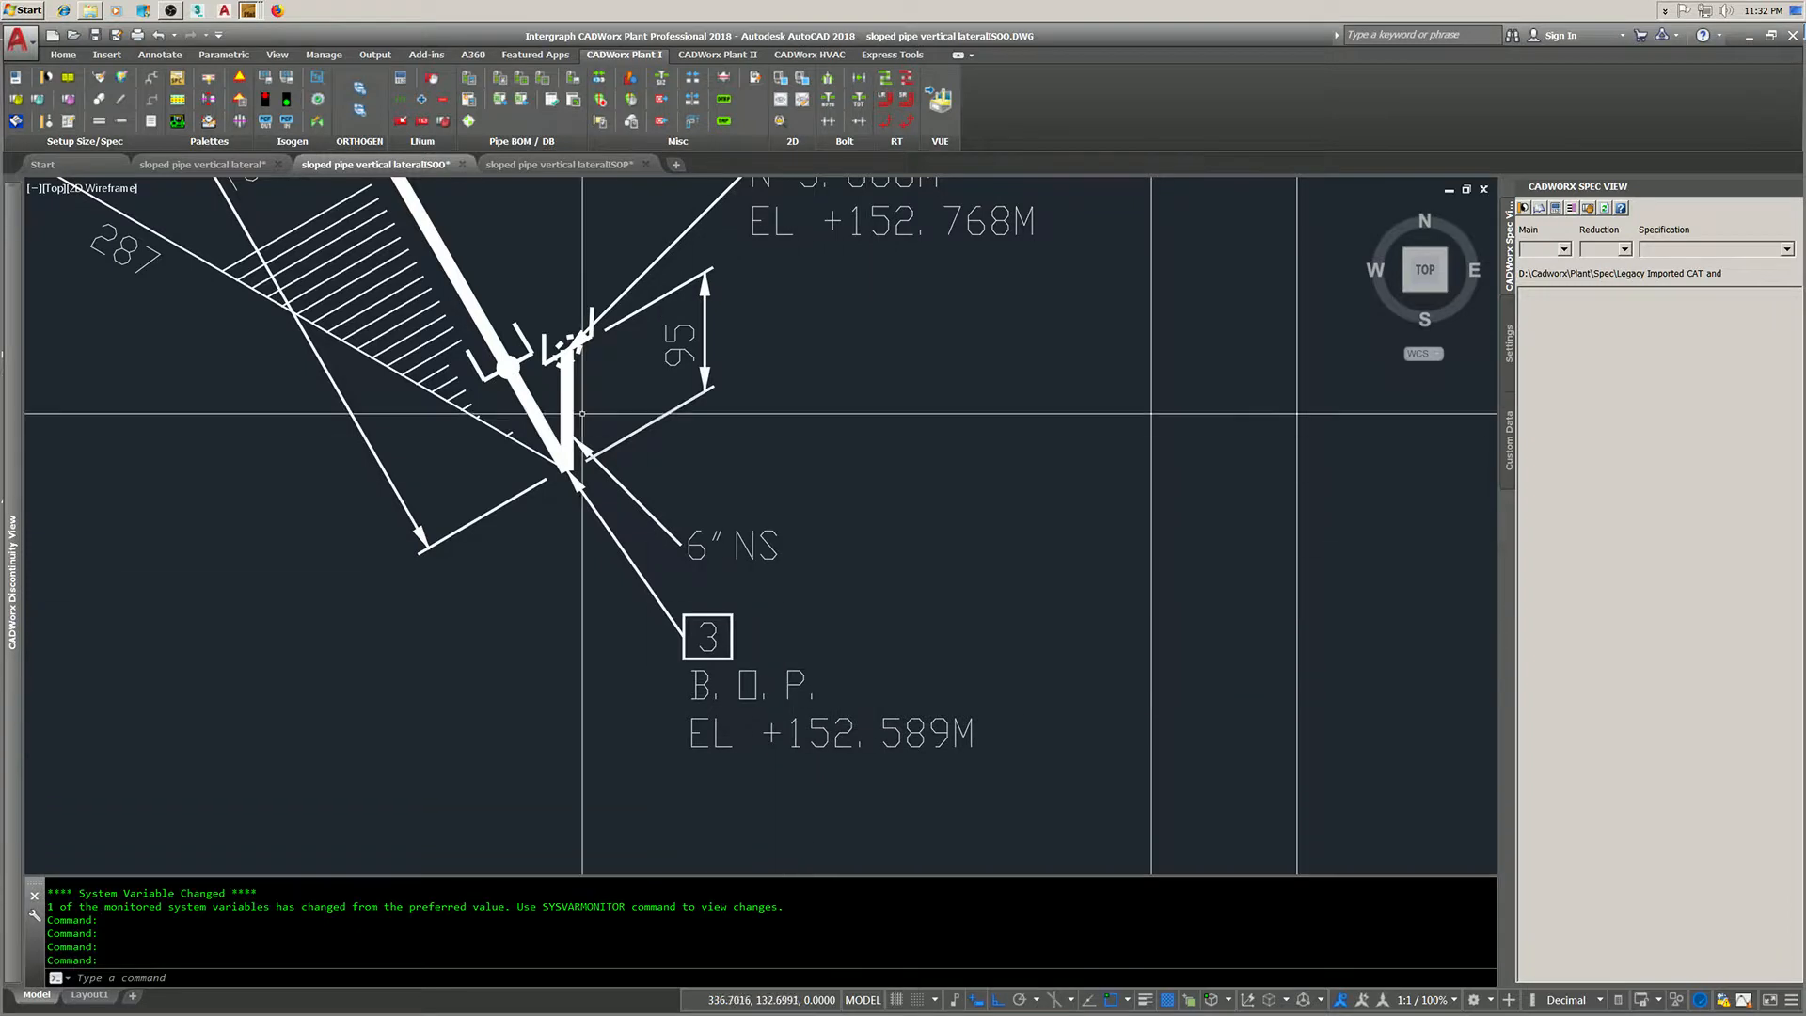
pyautogui.click(591, 172)
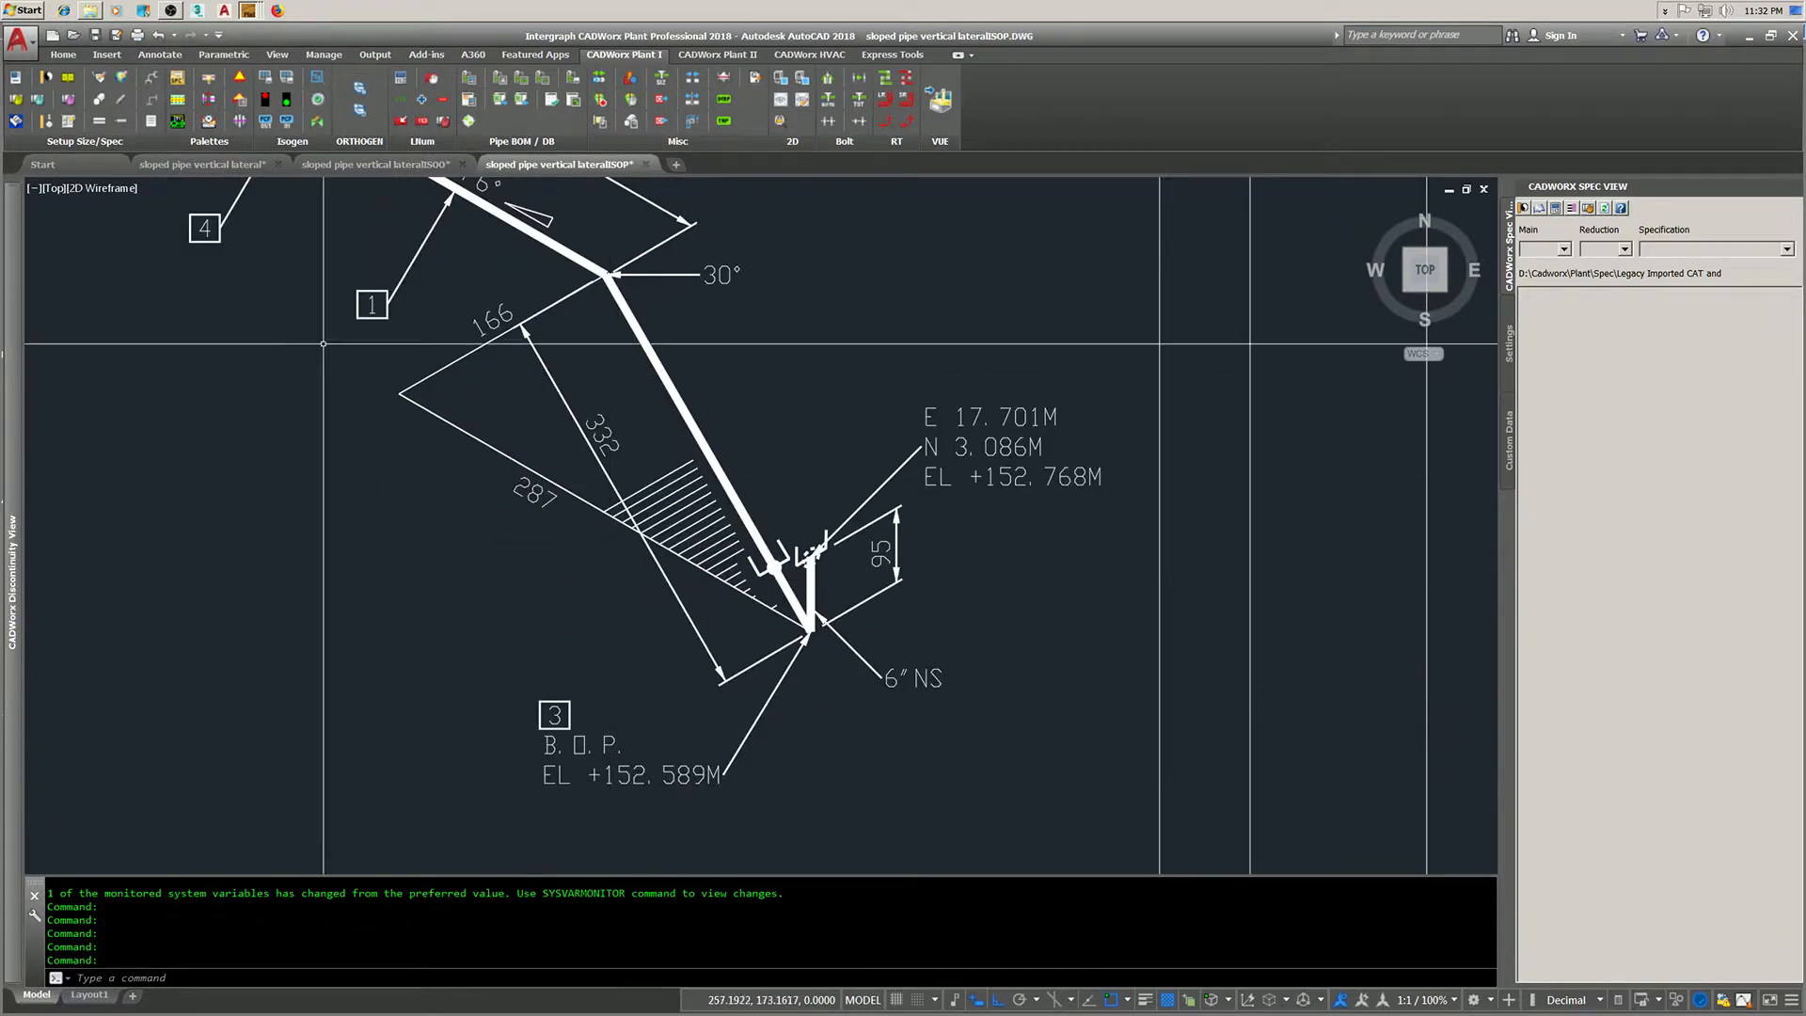
# - Back in the model, generate an isometric of the southernmost header section east of the lateral with its end elbows, and open the plot file
pyautogui.click(215, 169)
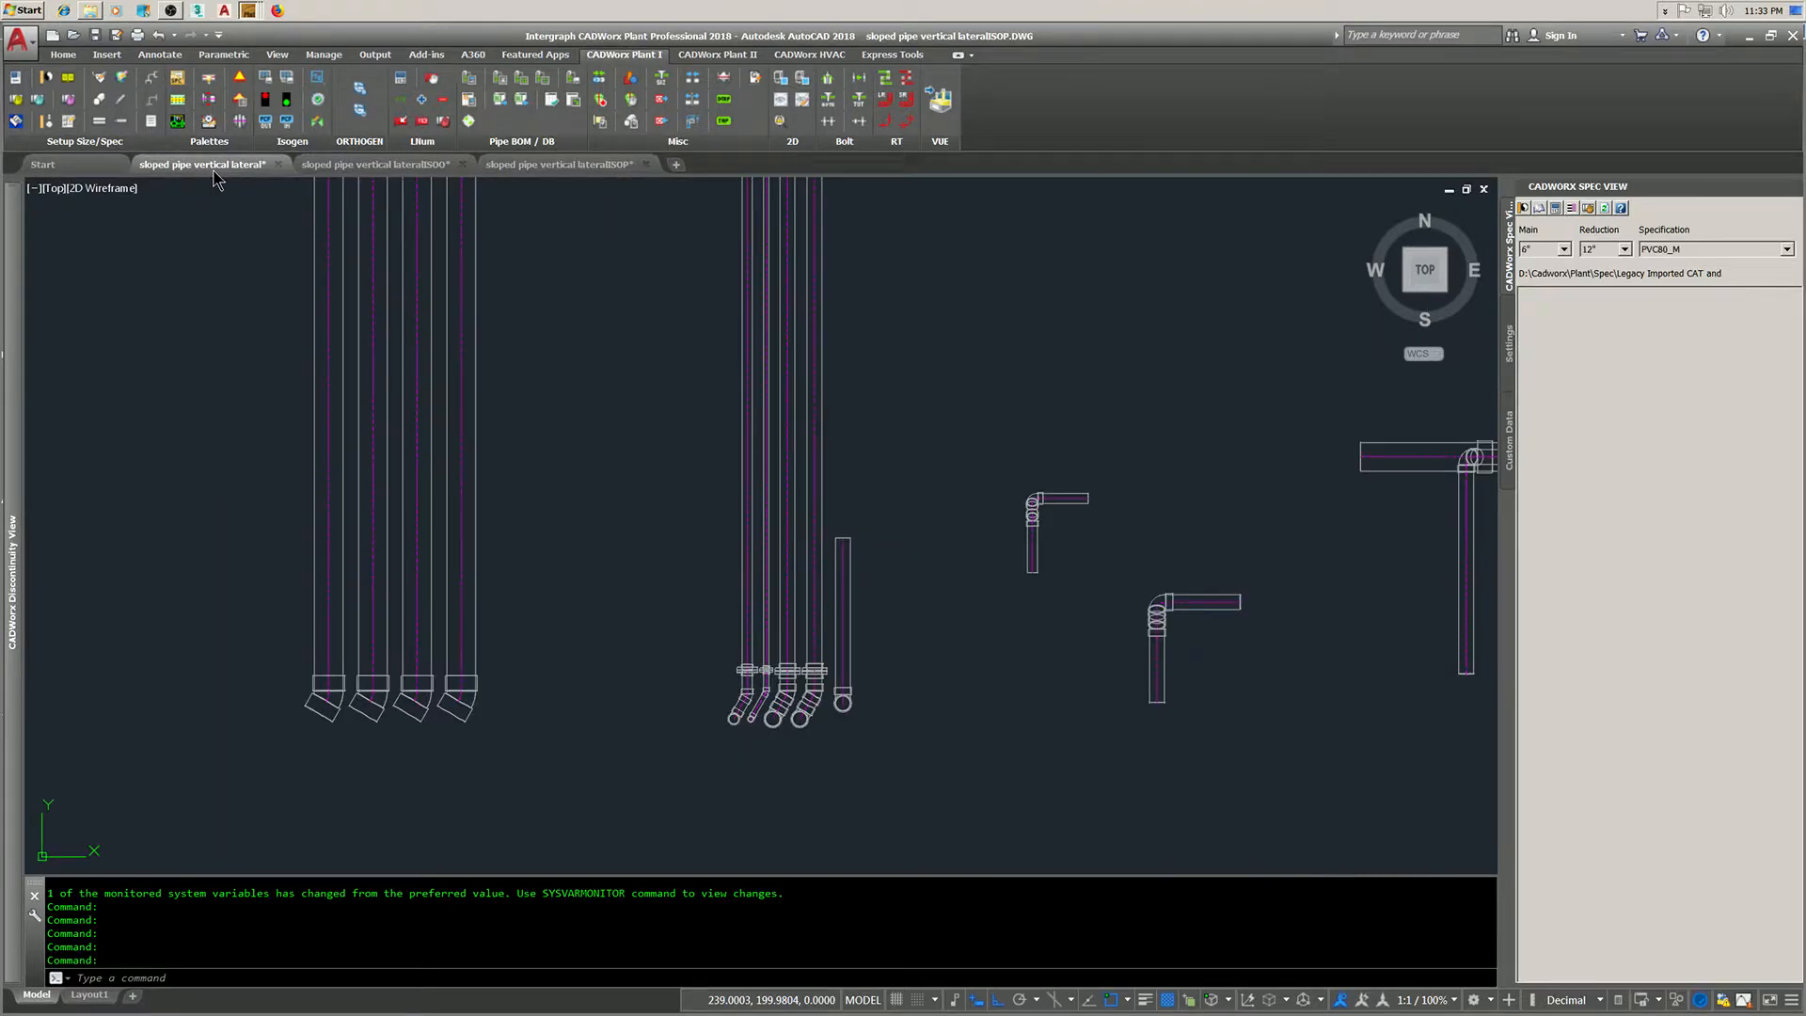
pyautogui.scroll(1, 1024, 487)
pyautogui.moveTo(1025, 487); pyautogui.dragTo(884, 514, button='middle')
pyautogui.scroll(-1, 884, 514)
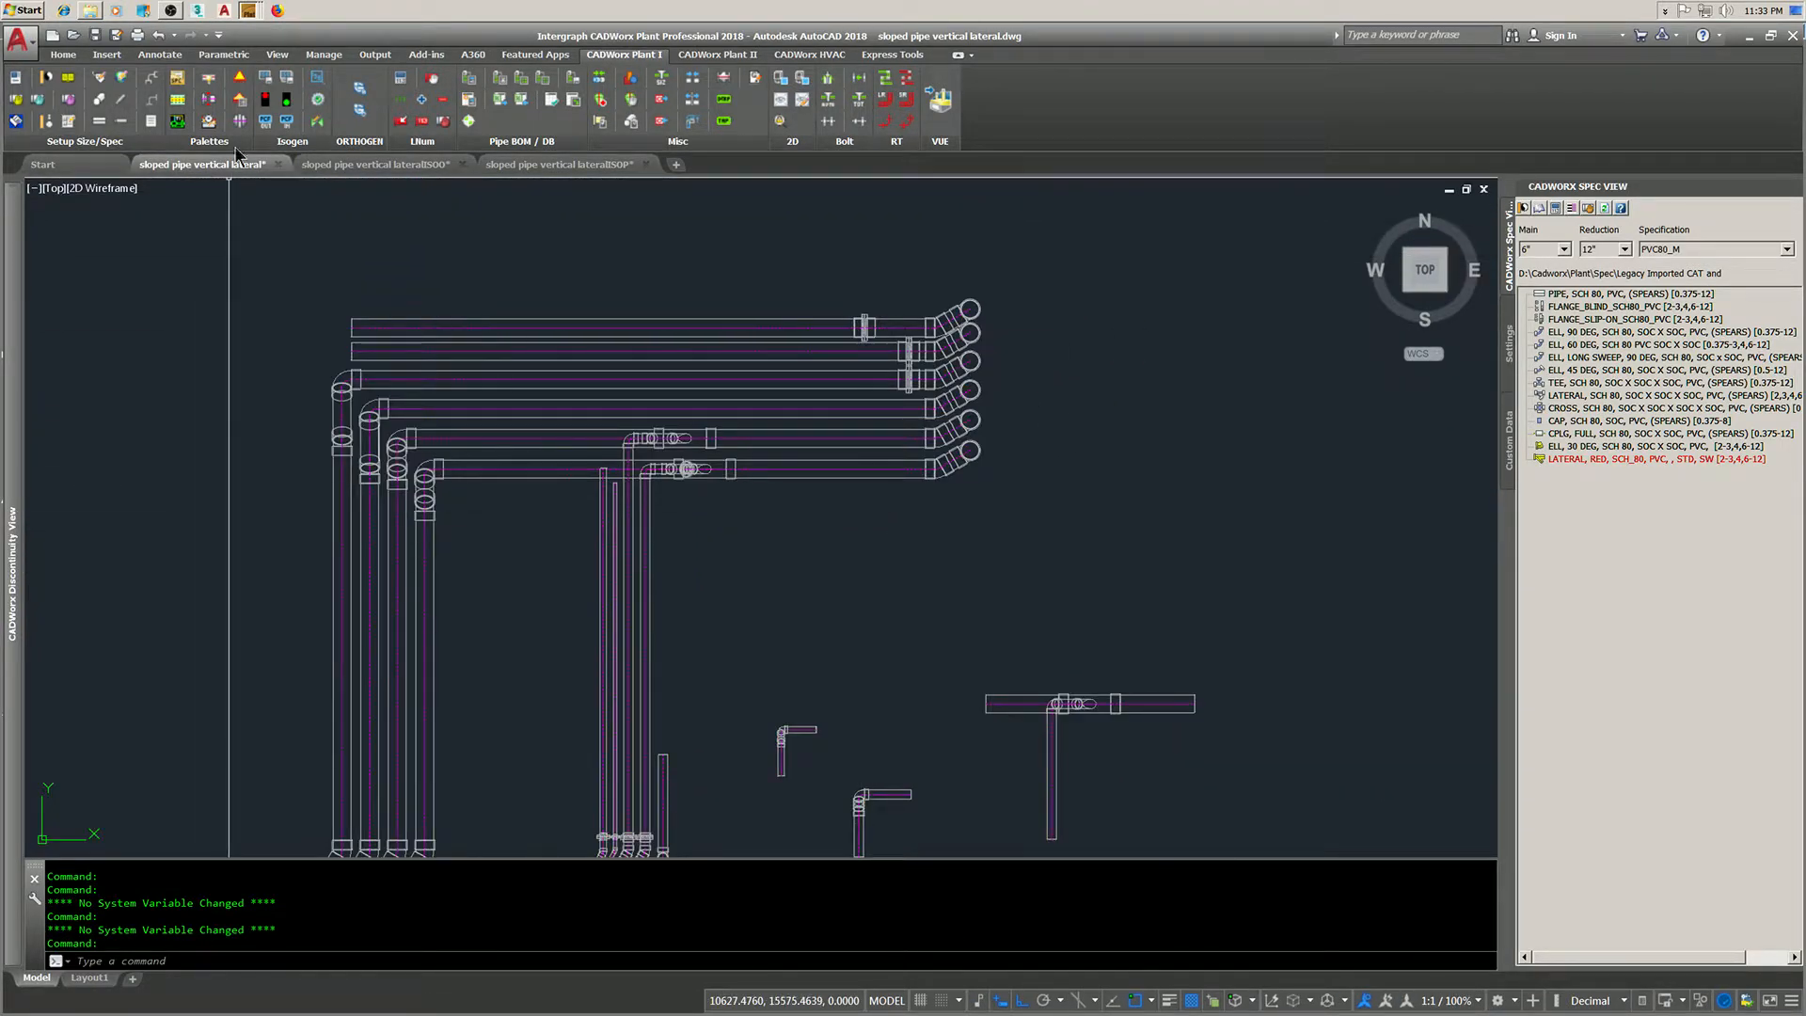
pyautogui.click(265, 79)
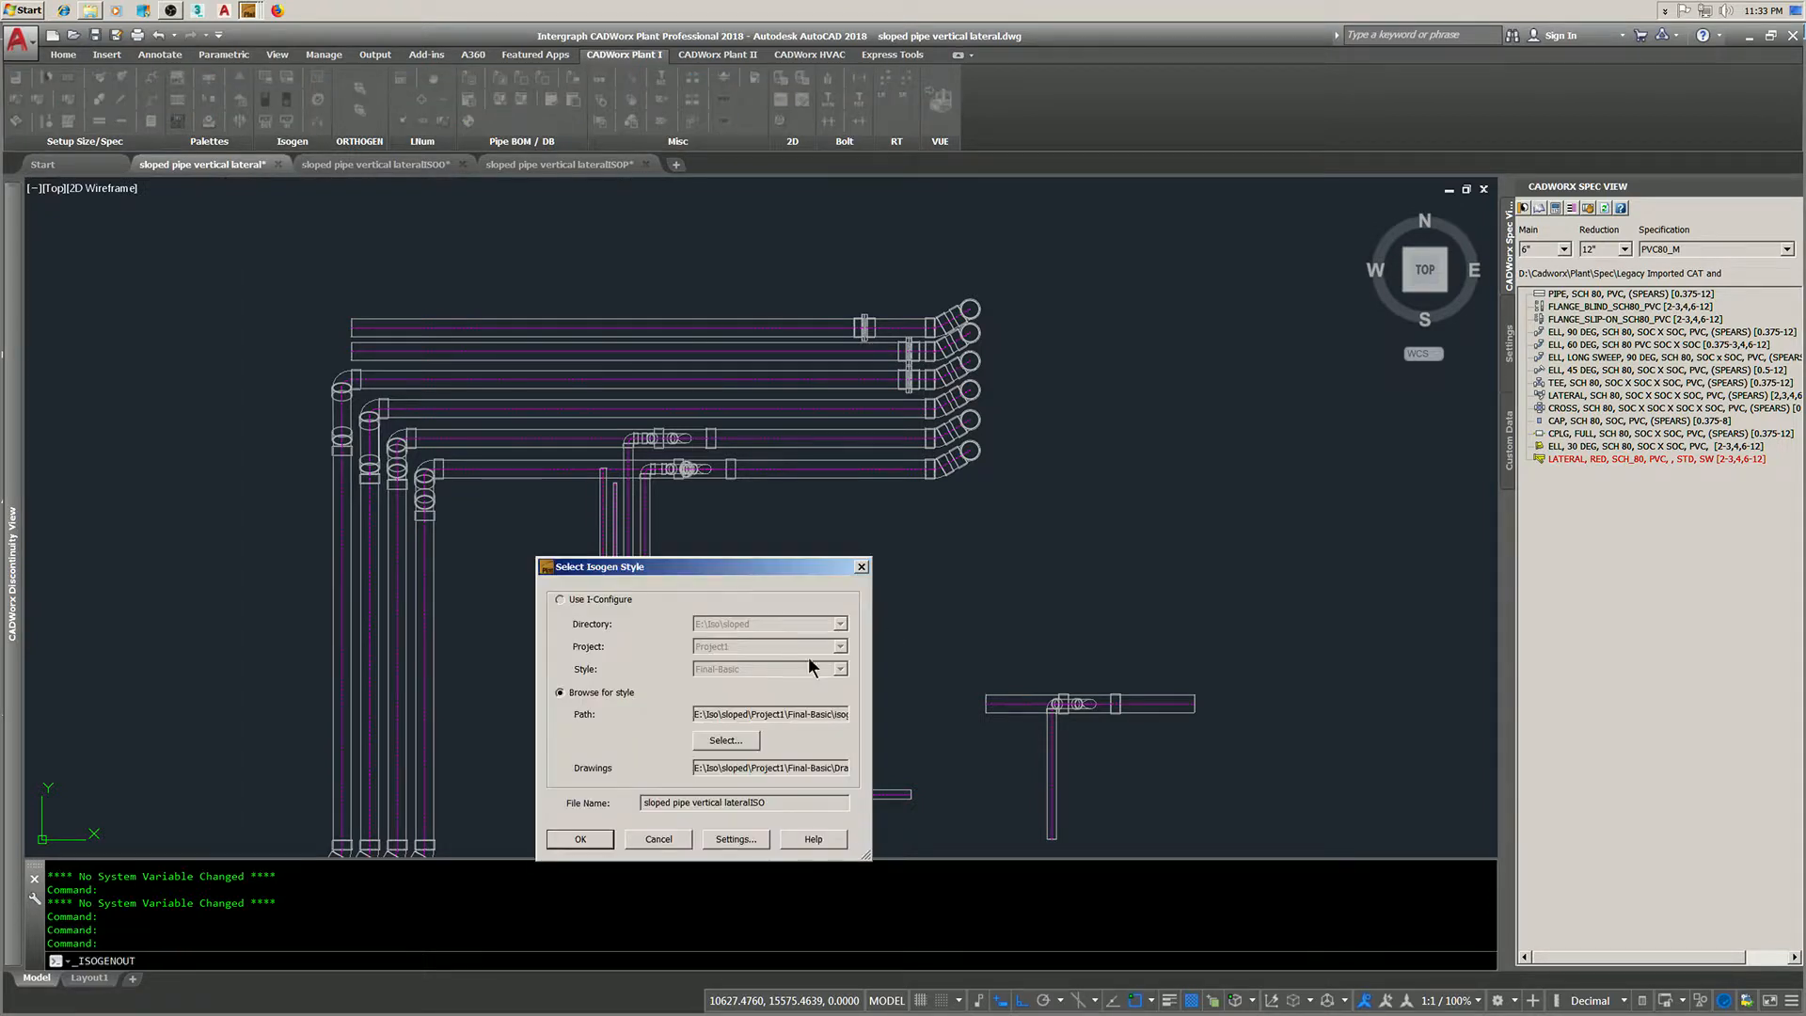
pyautogui.click(581, 840)
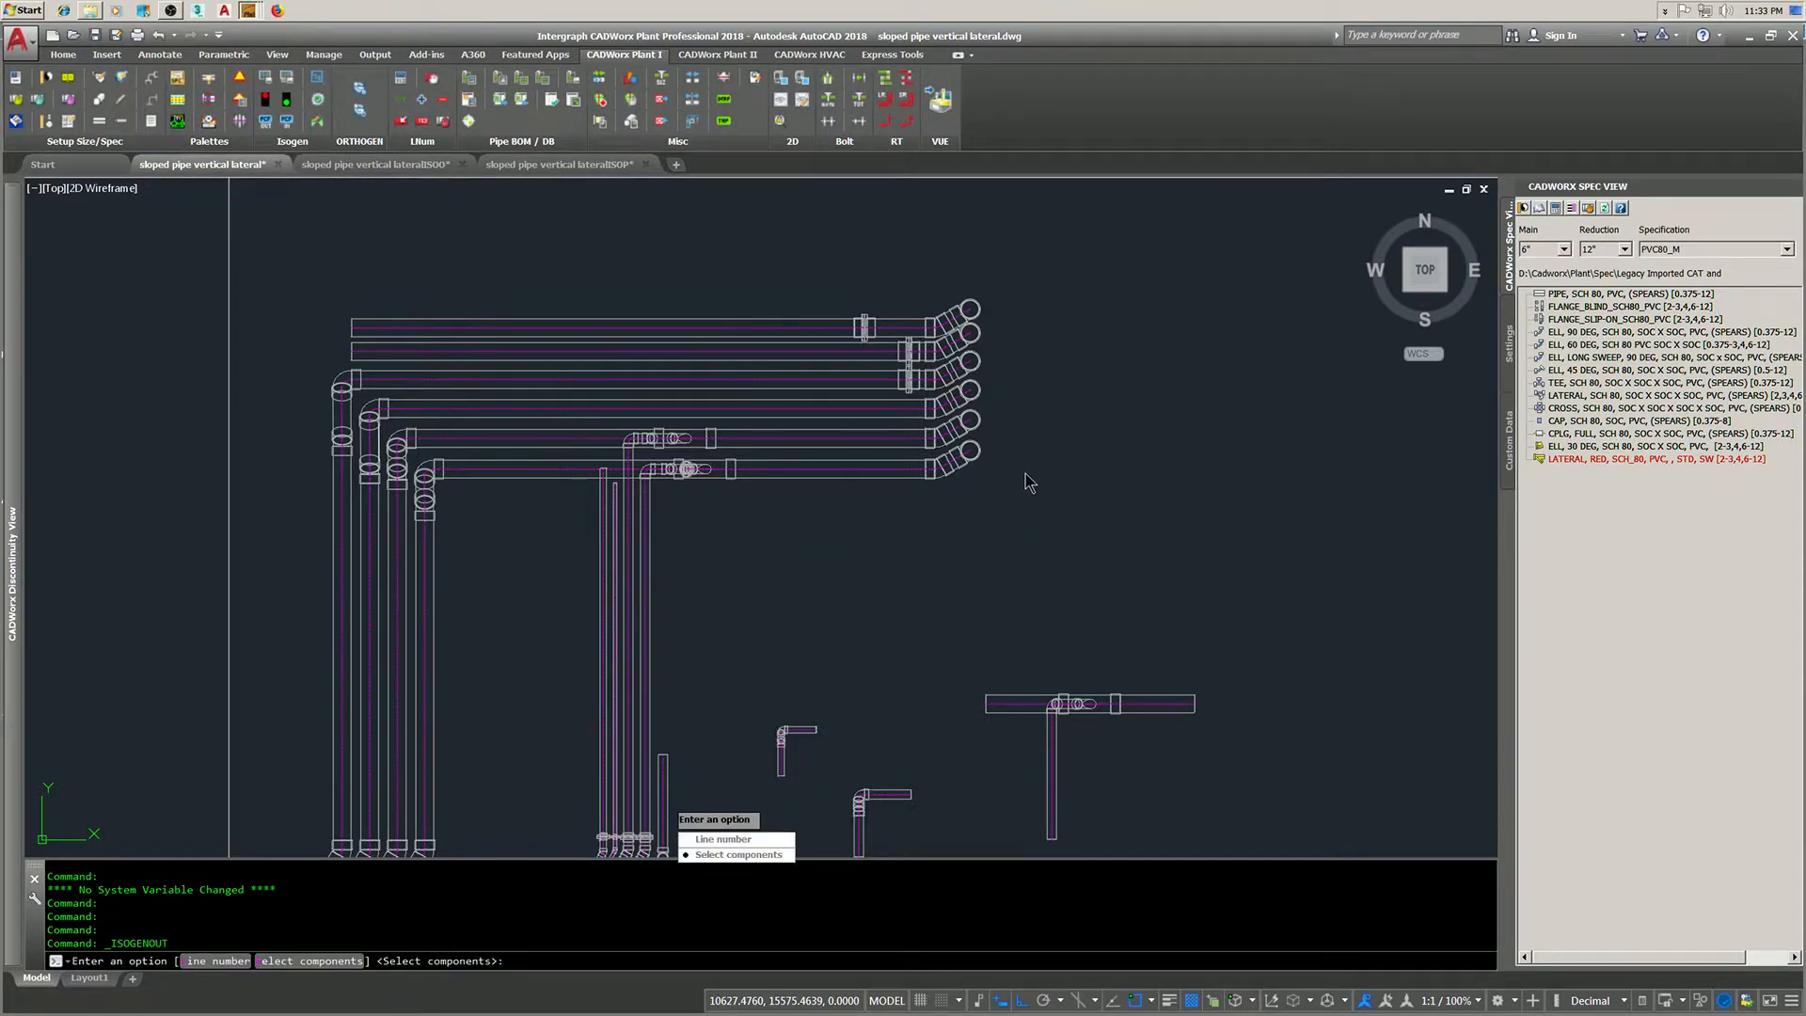
pyautogui.press('Return')
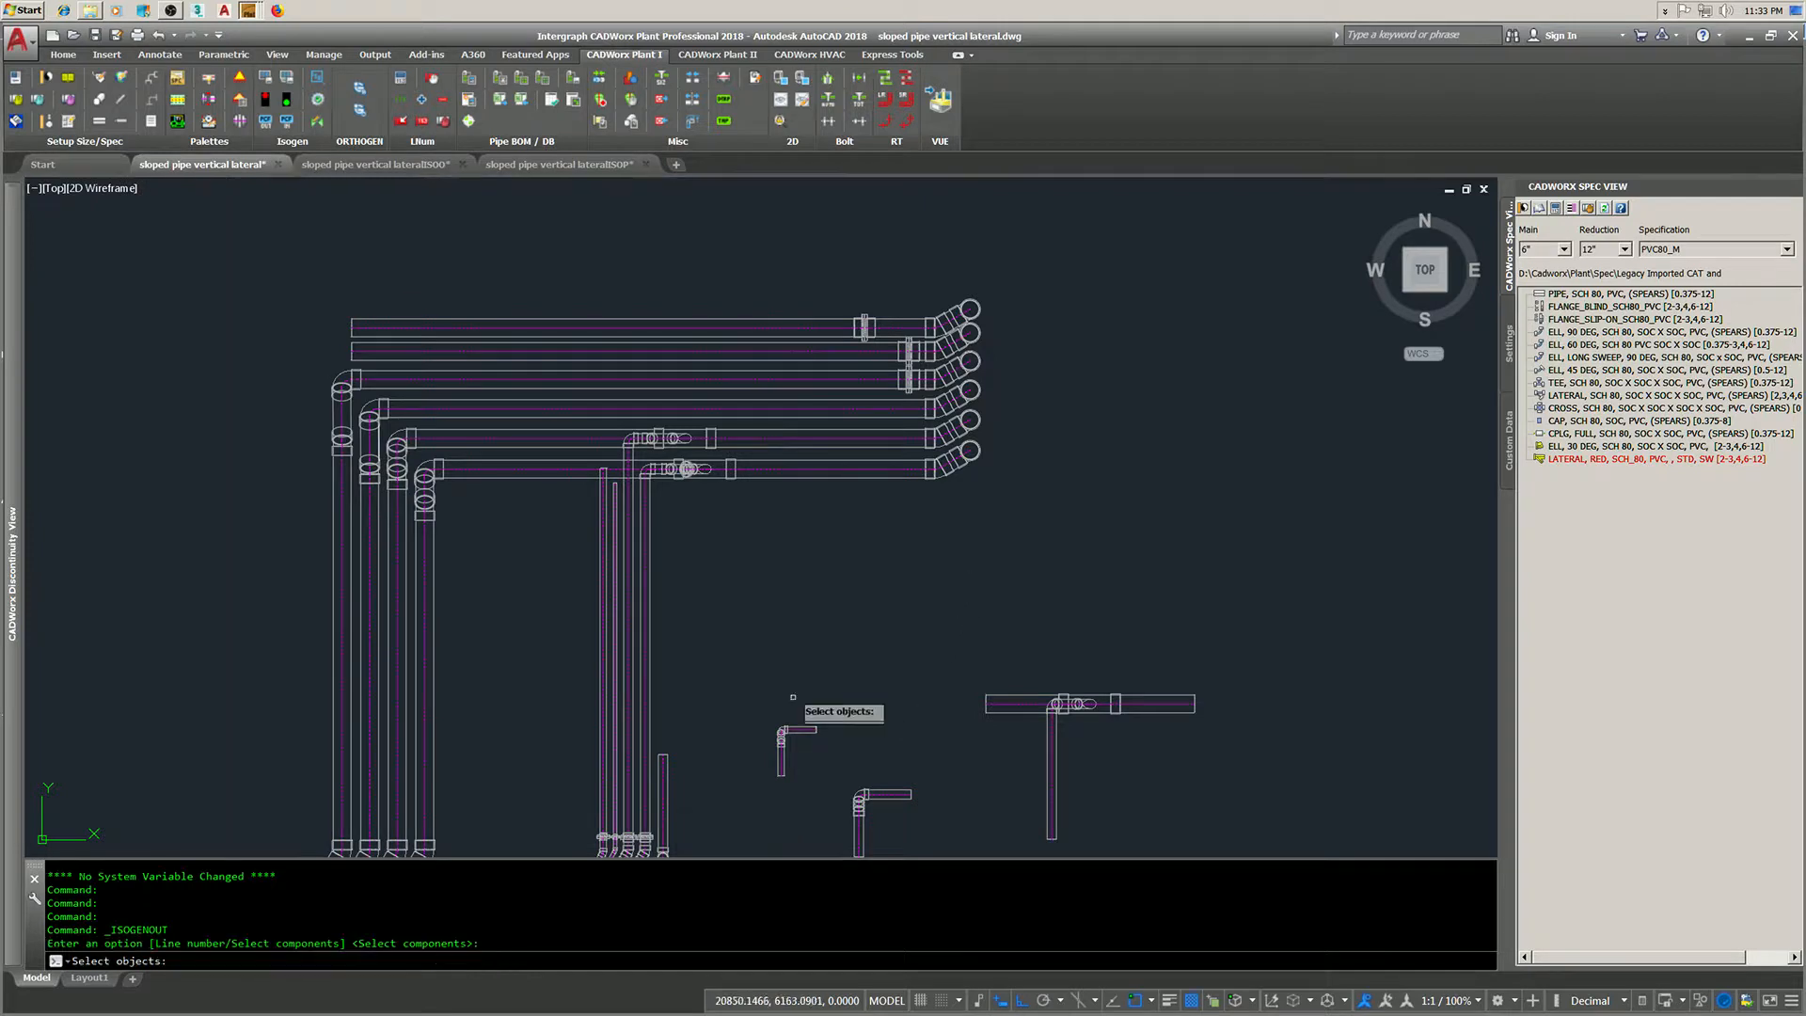
pyautogui.moveTo(956, 452)
pyautogui.mouseDown()
pyautogui.moveTo(875, 498)
pyautogui.moveTo(880, 522)
pyautogui.mouseUp()
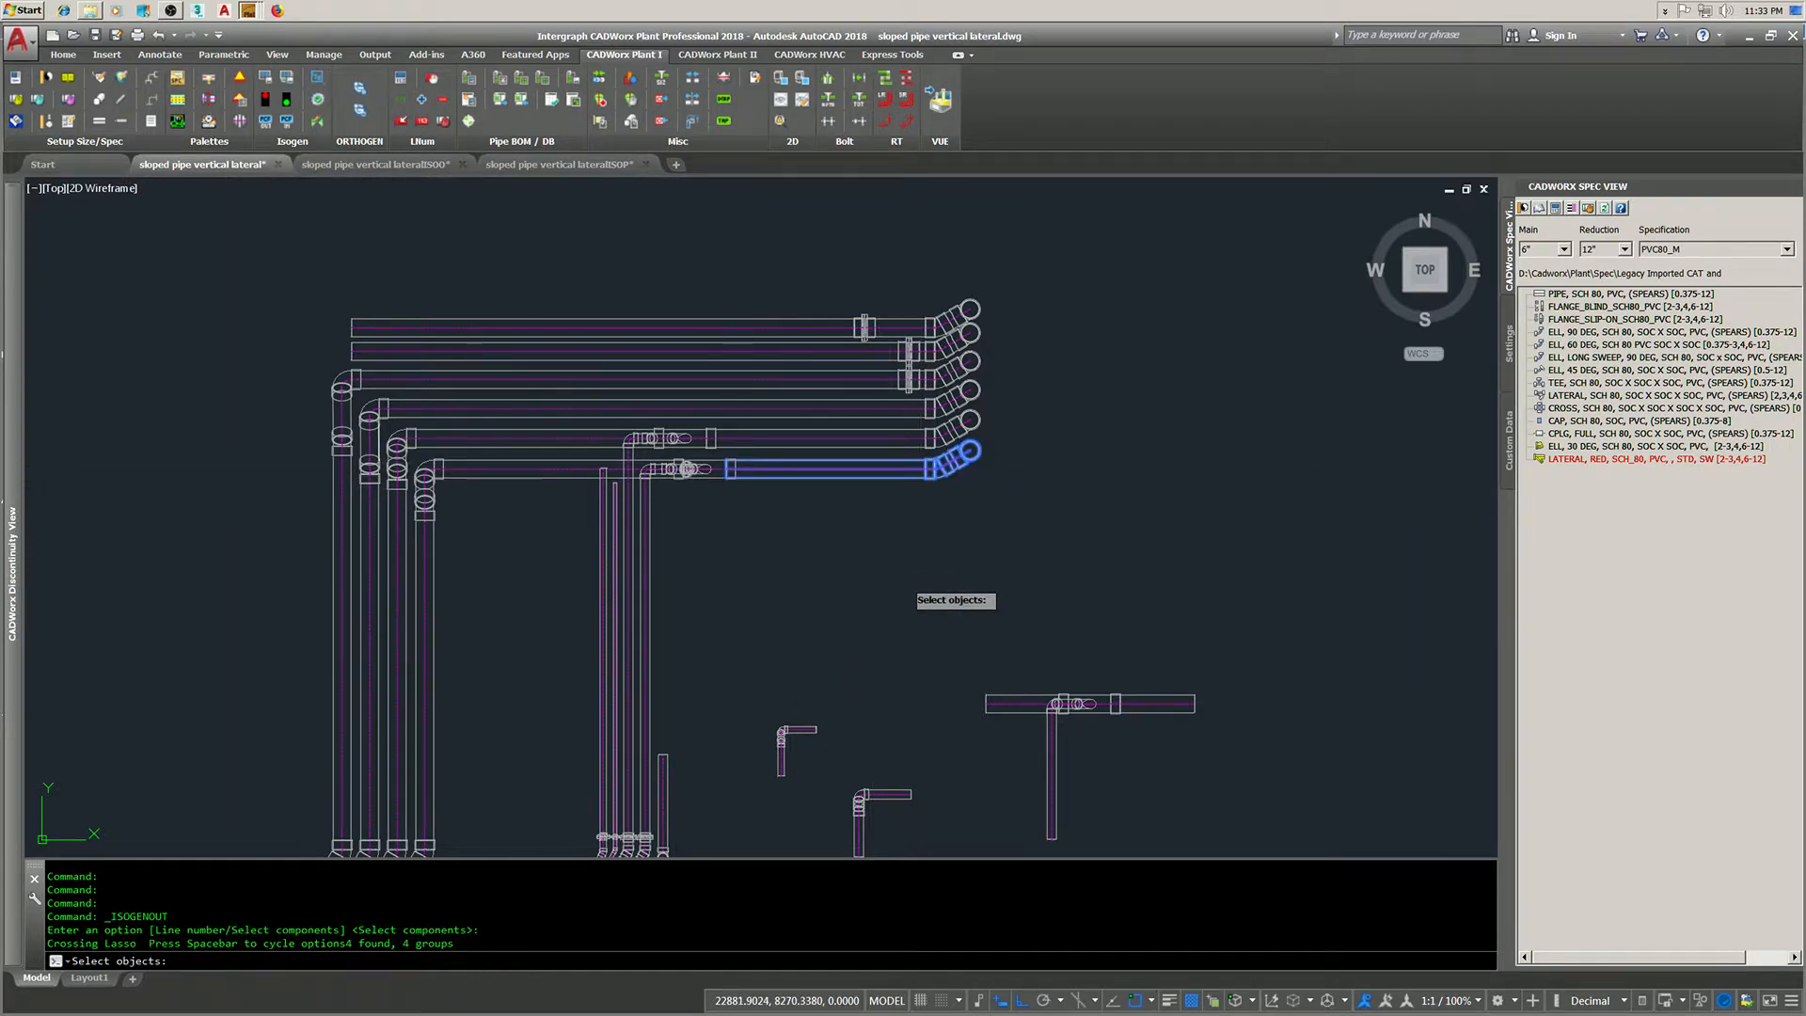
pyautogui.press('Return')
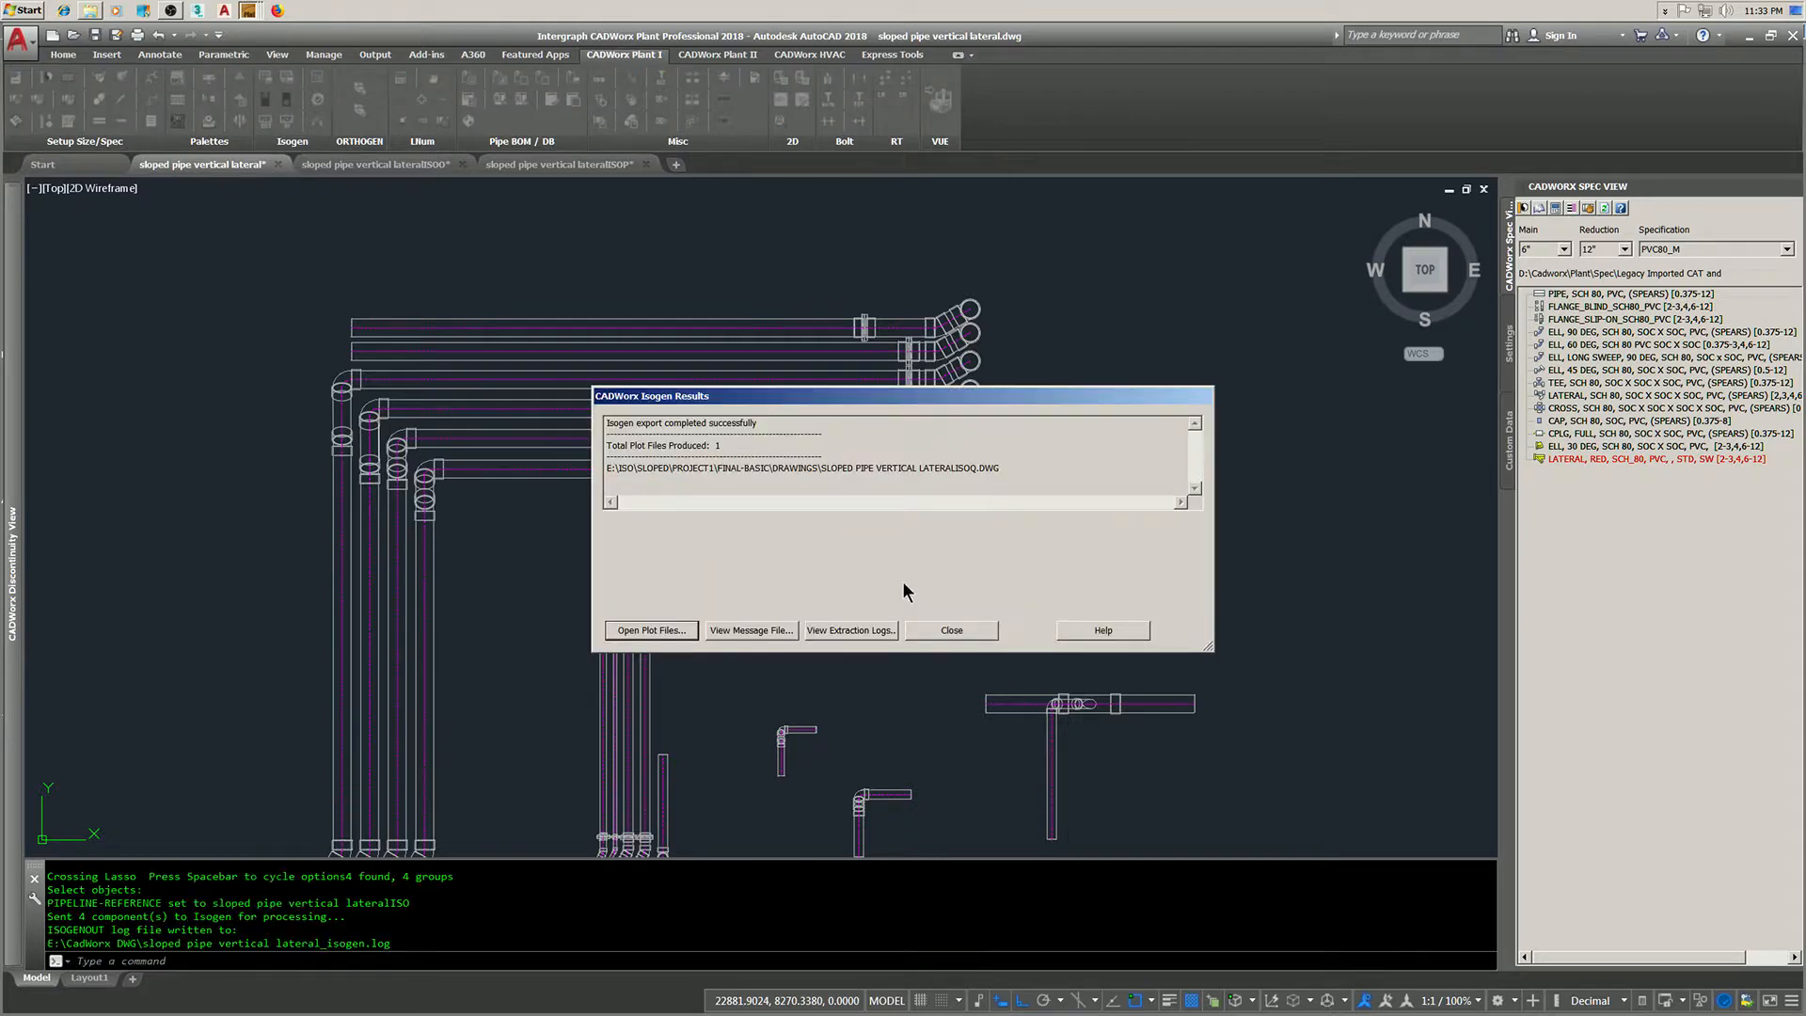
pyautogui.click(658, 631)
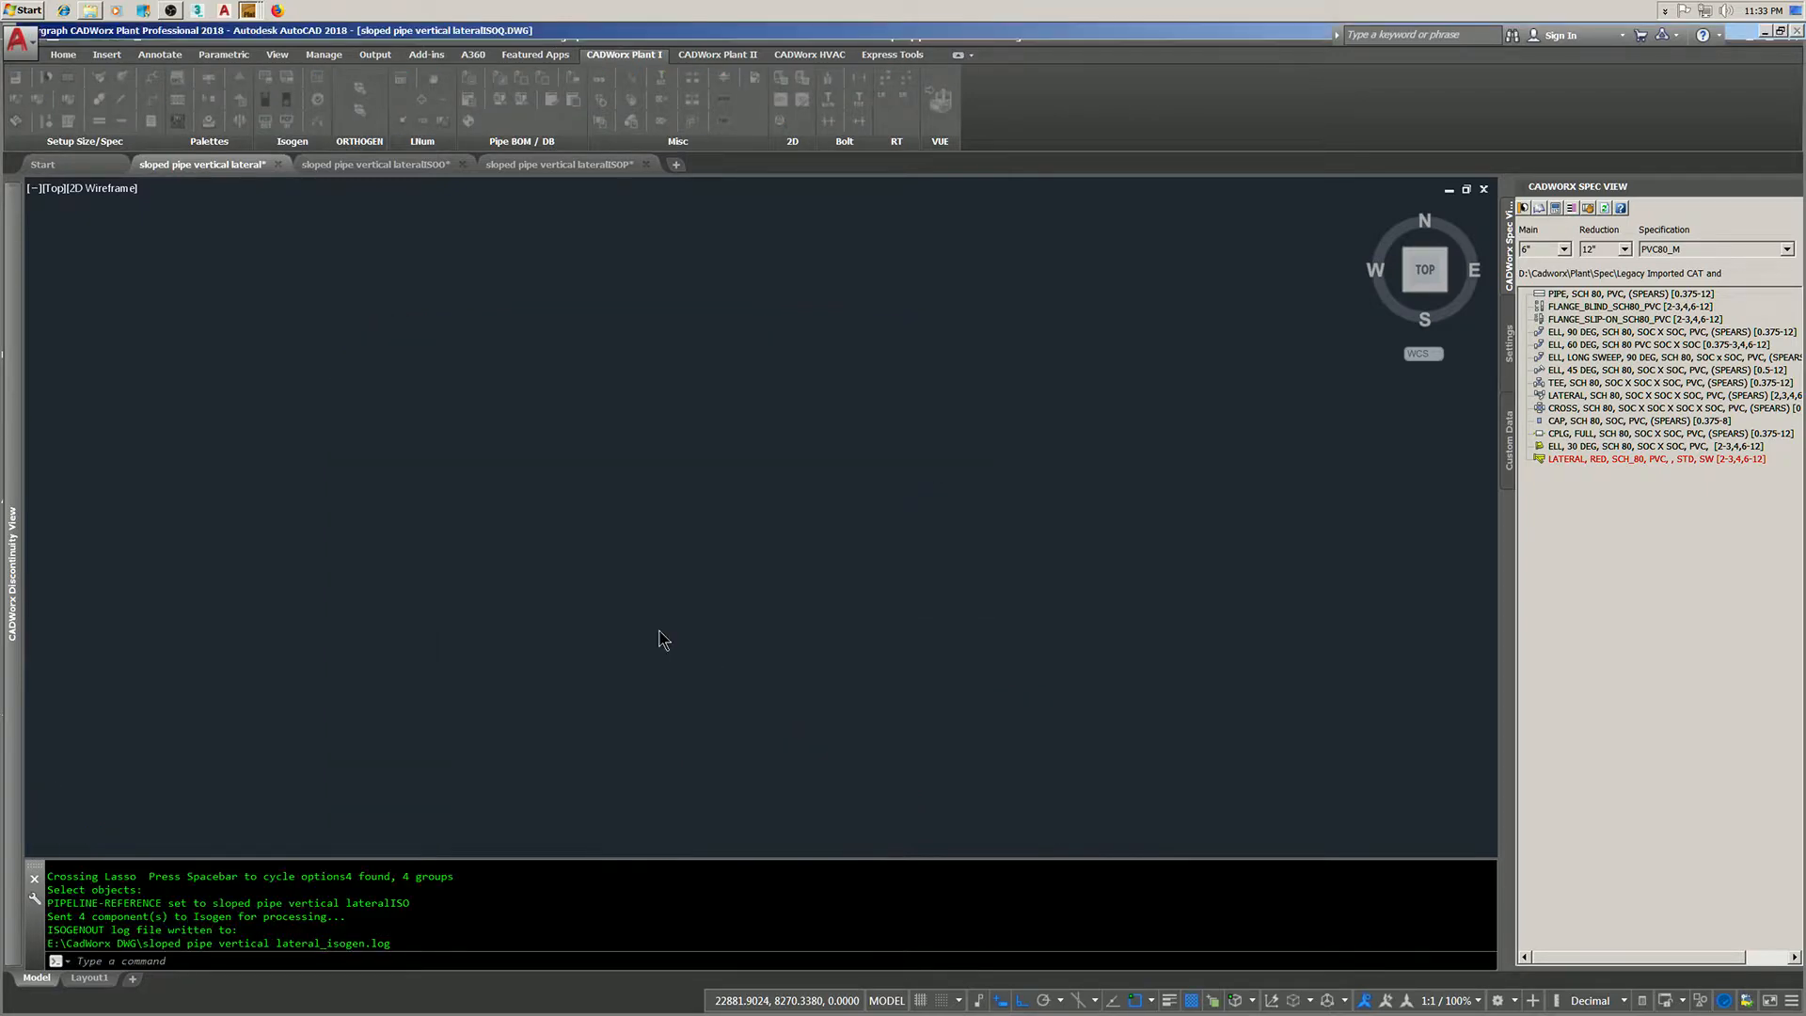
# - Back in the model, generate an isometric of the second-southernmost header section east of the lateral with its end elbows, and open the plot file
pyautogui.click(197, 167)
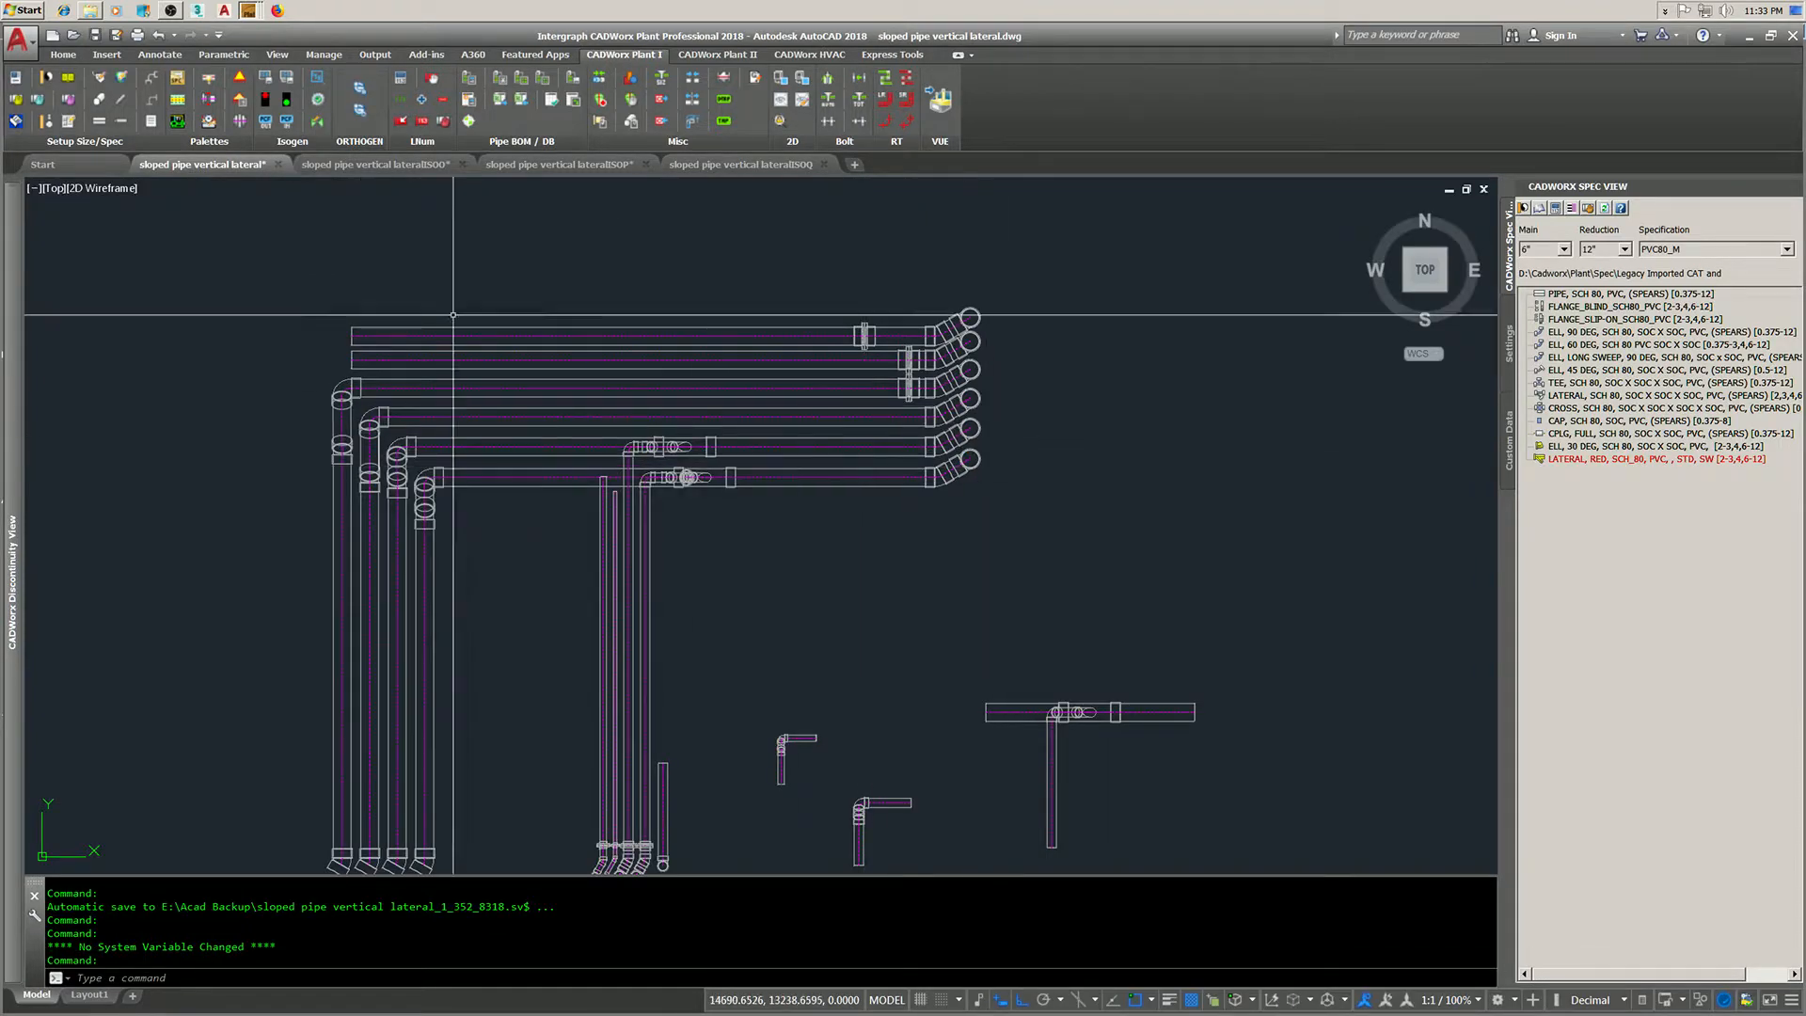
pyautogui.click(269, 85)
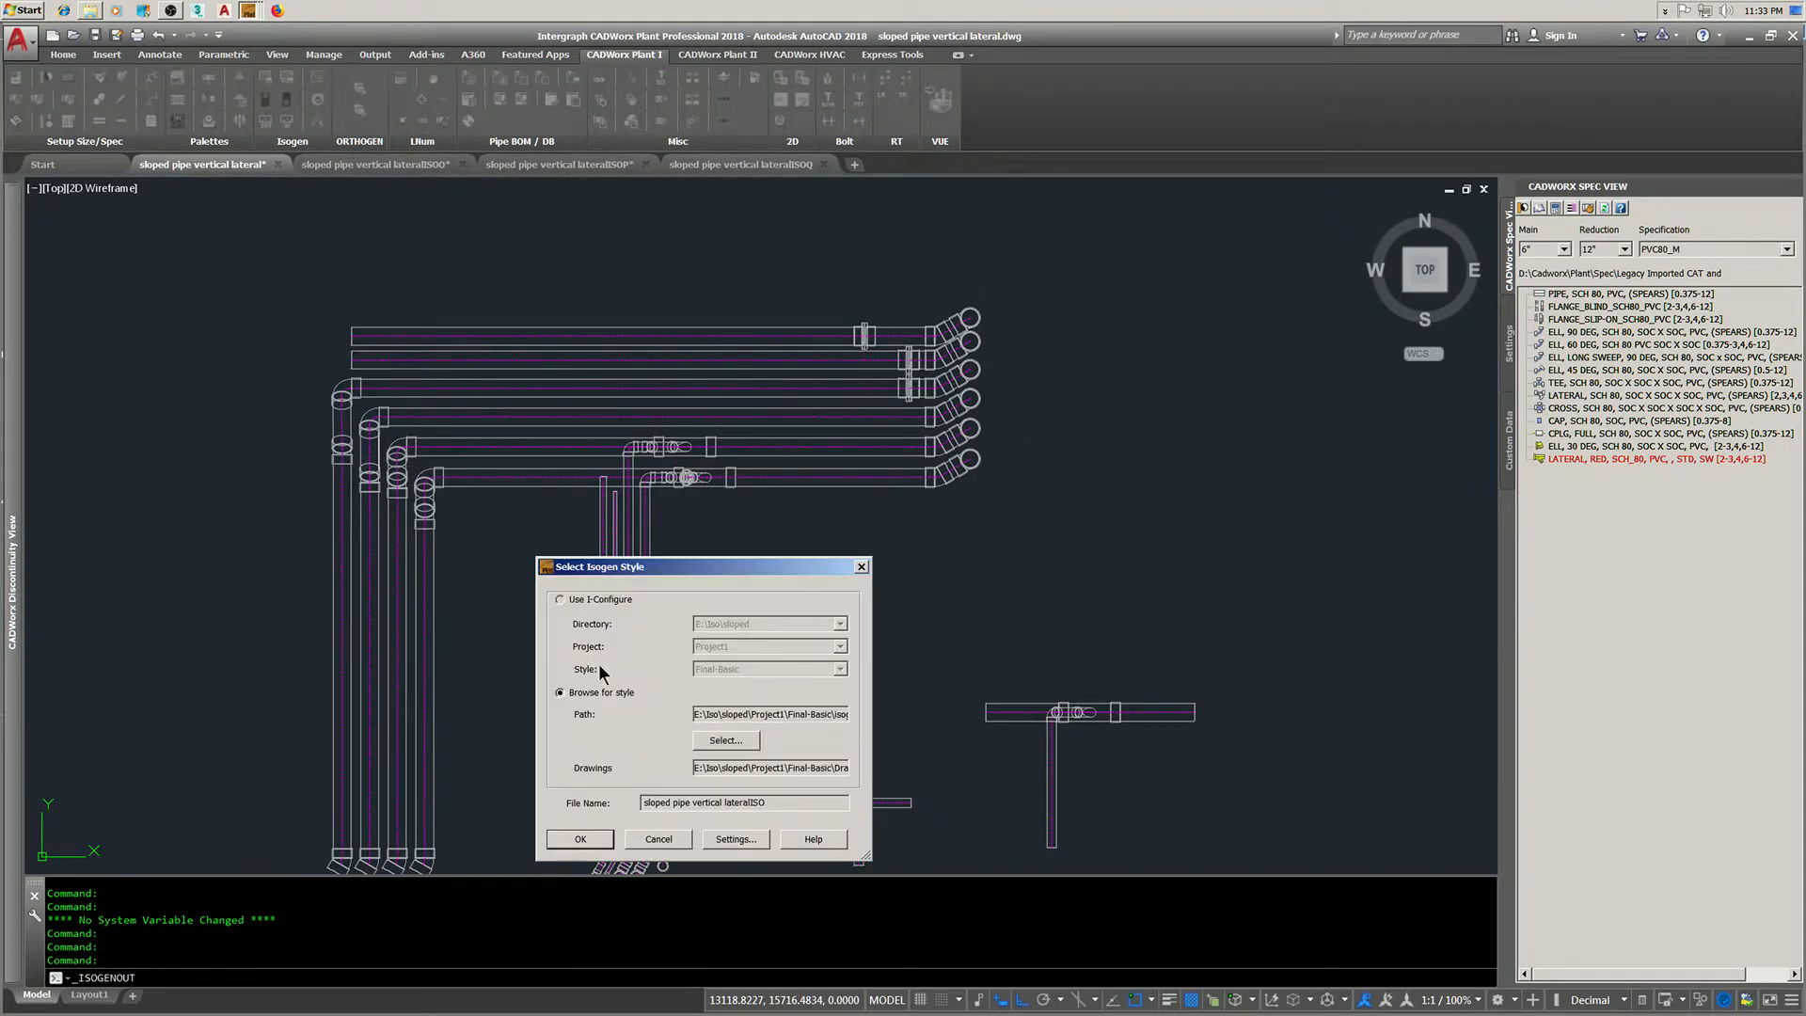
pyautogui.click(581, 838)
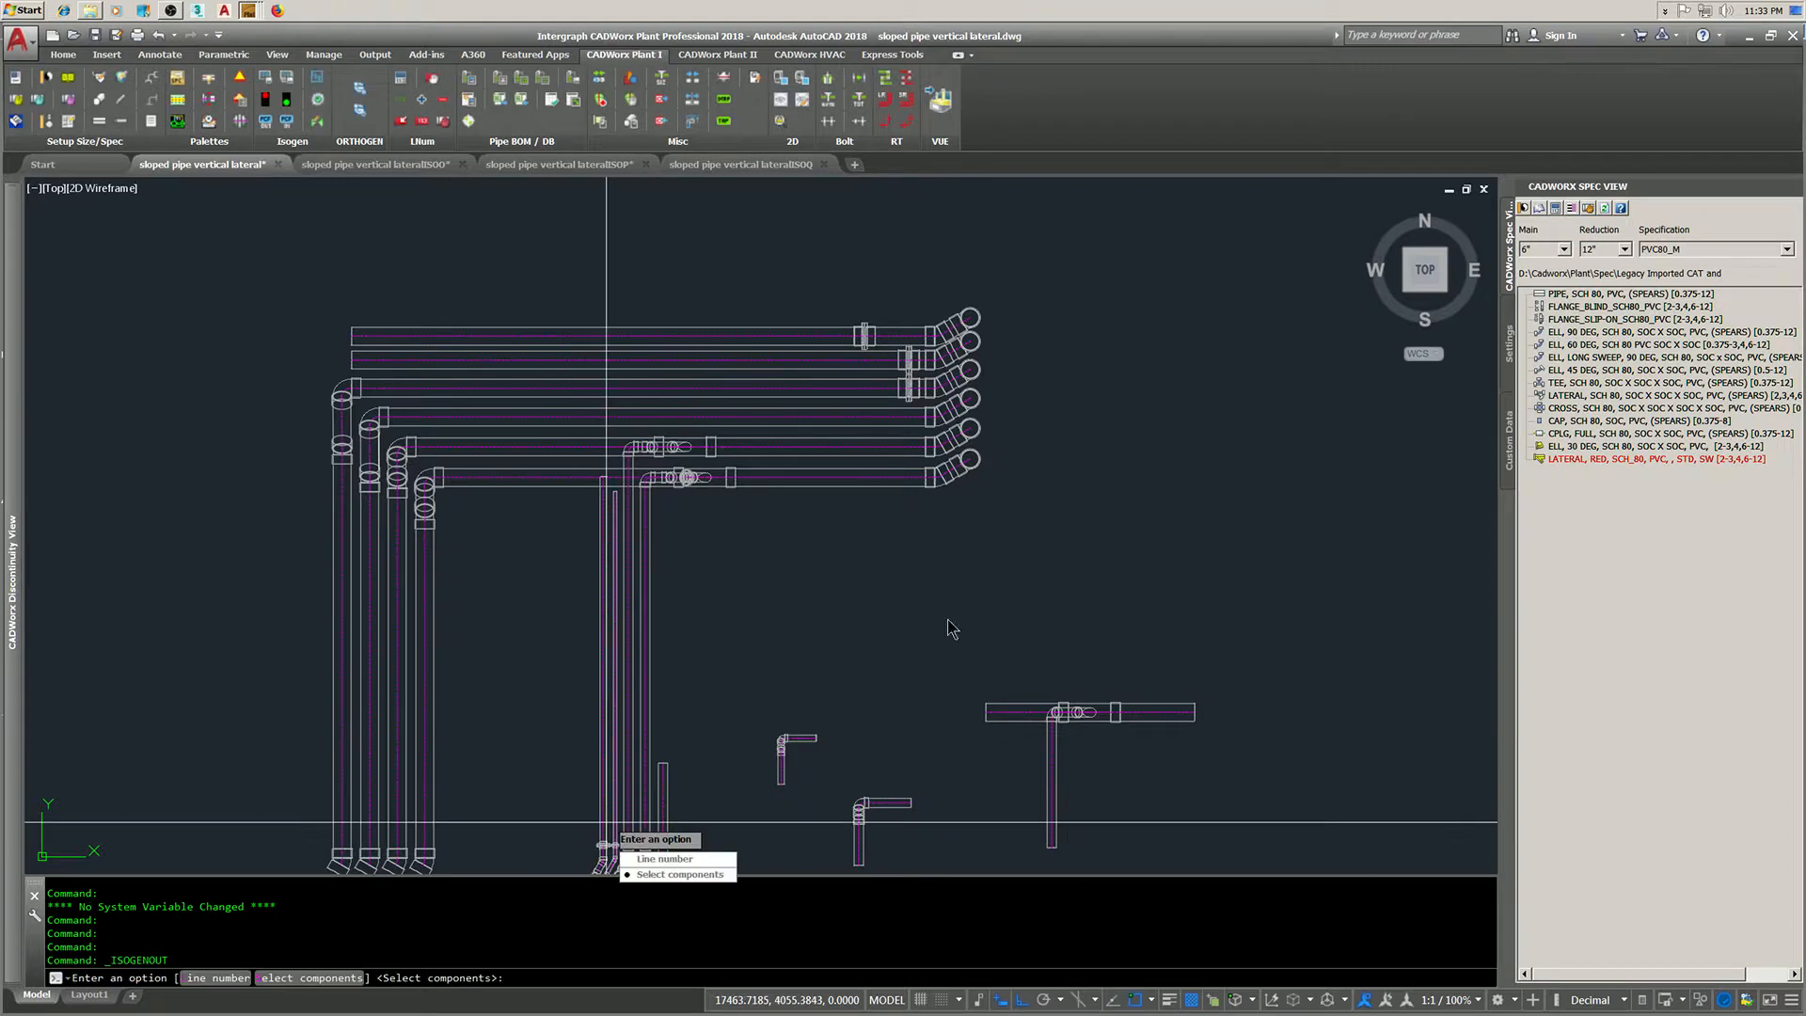
pyautogui.press('Return')
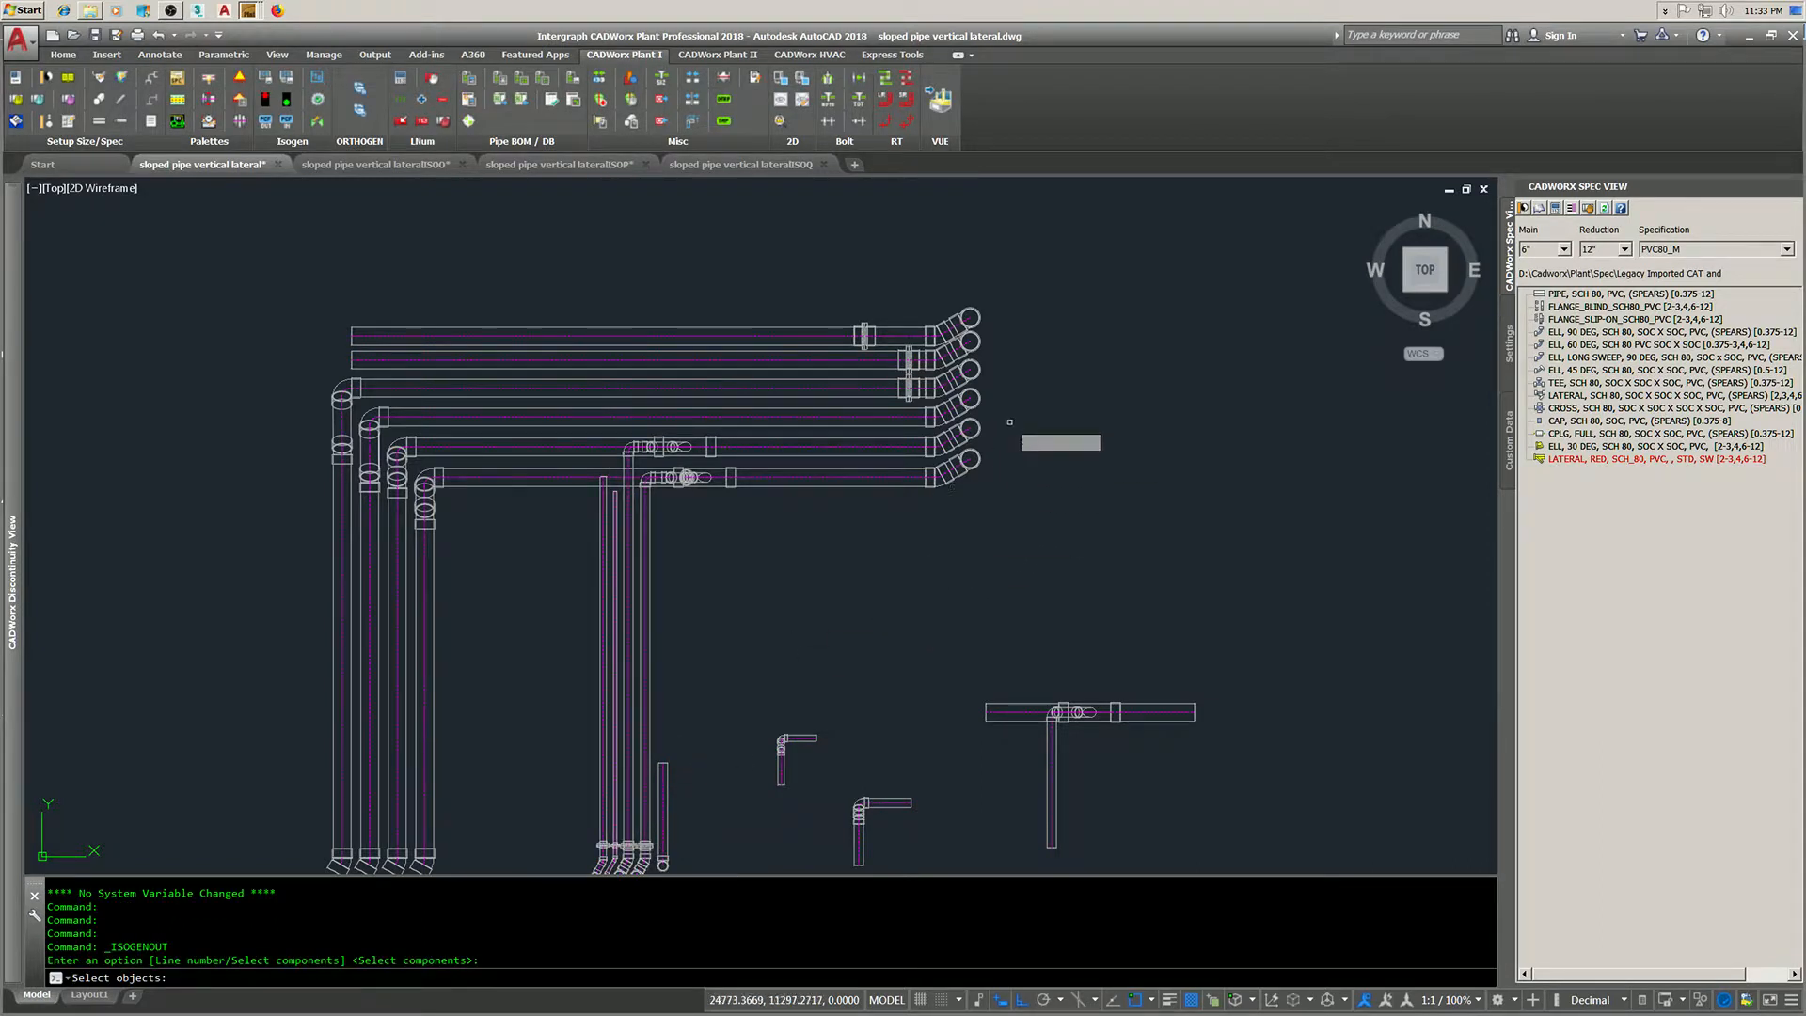
pyautogui.moveTo(1010, 422)
pyautogui.mouseDown()
pyautogui.moveTo(963, 391)
pyautogui.moveTo(887, 407)
pyautogui.moveTo(1026, 497)
pyautogui.mouseUp()
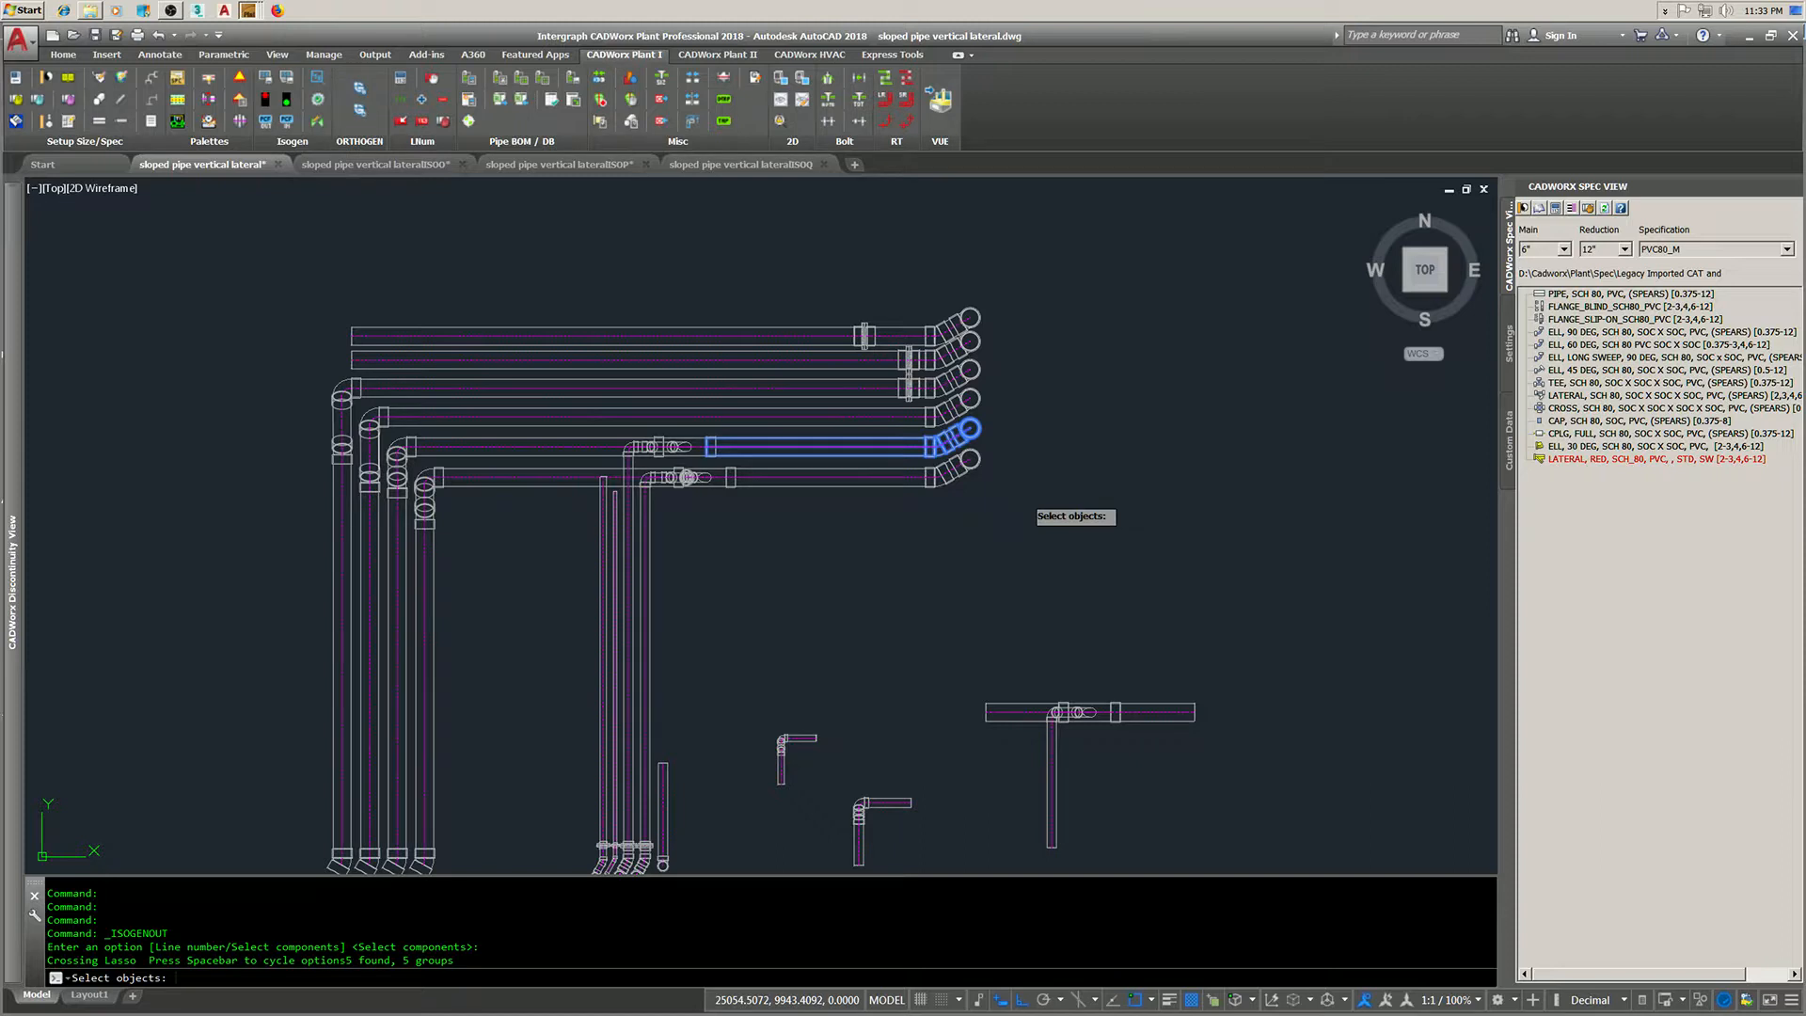
pyautogui.press('Return')
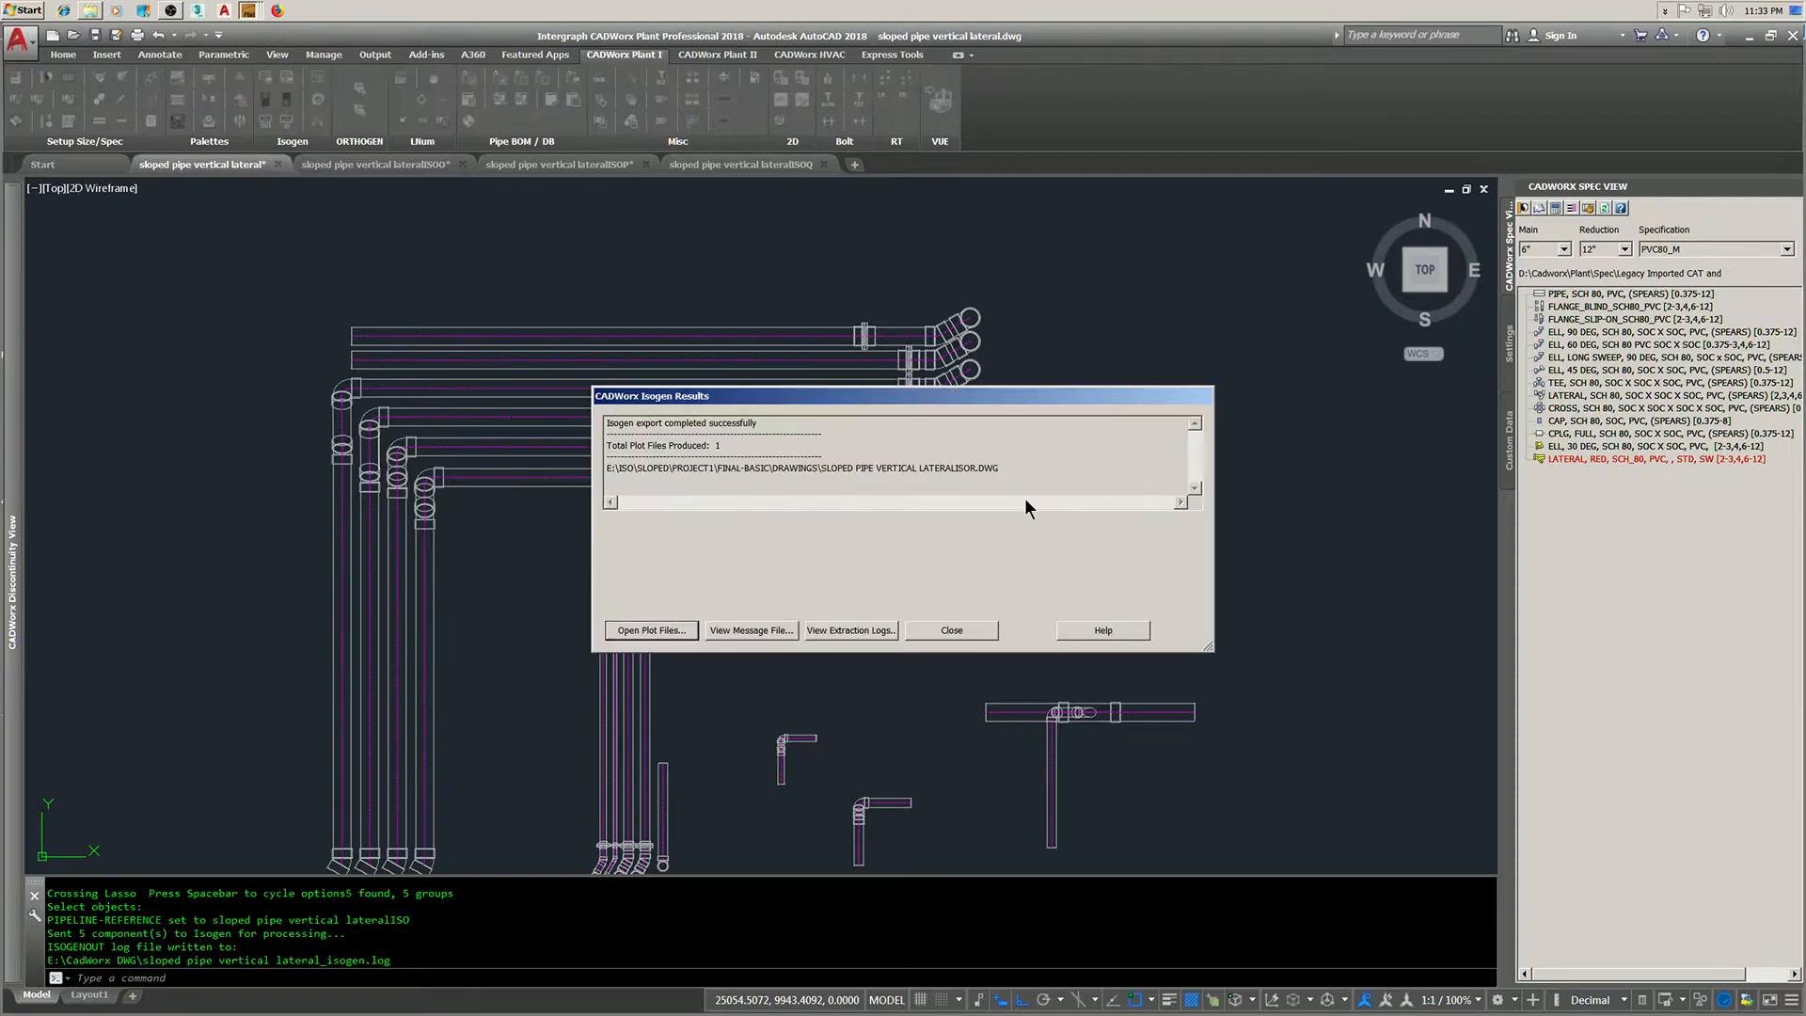
pyautogui.click(638, 631)
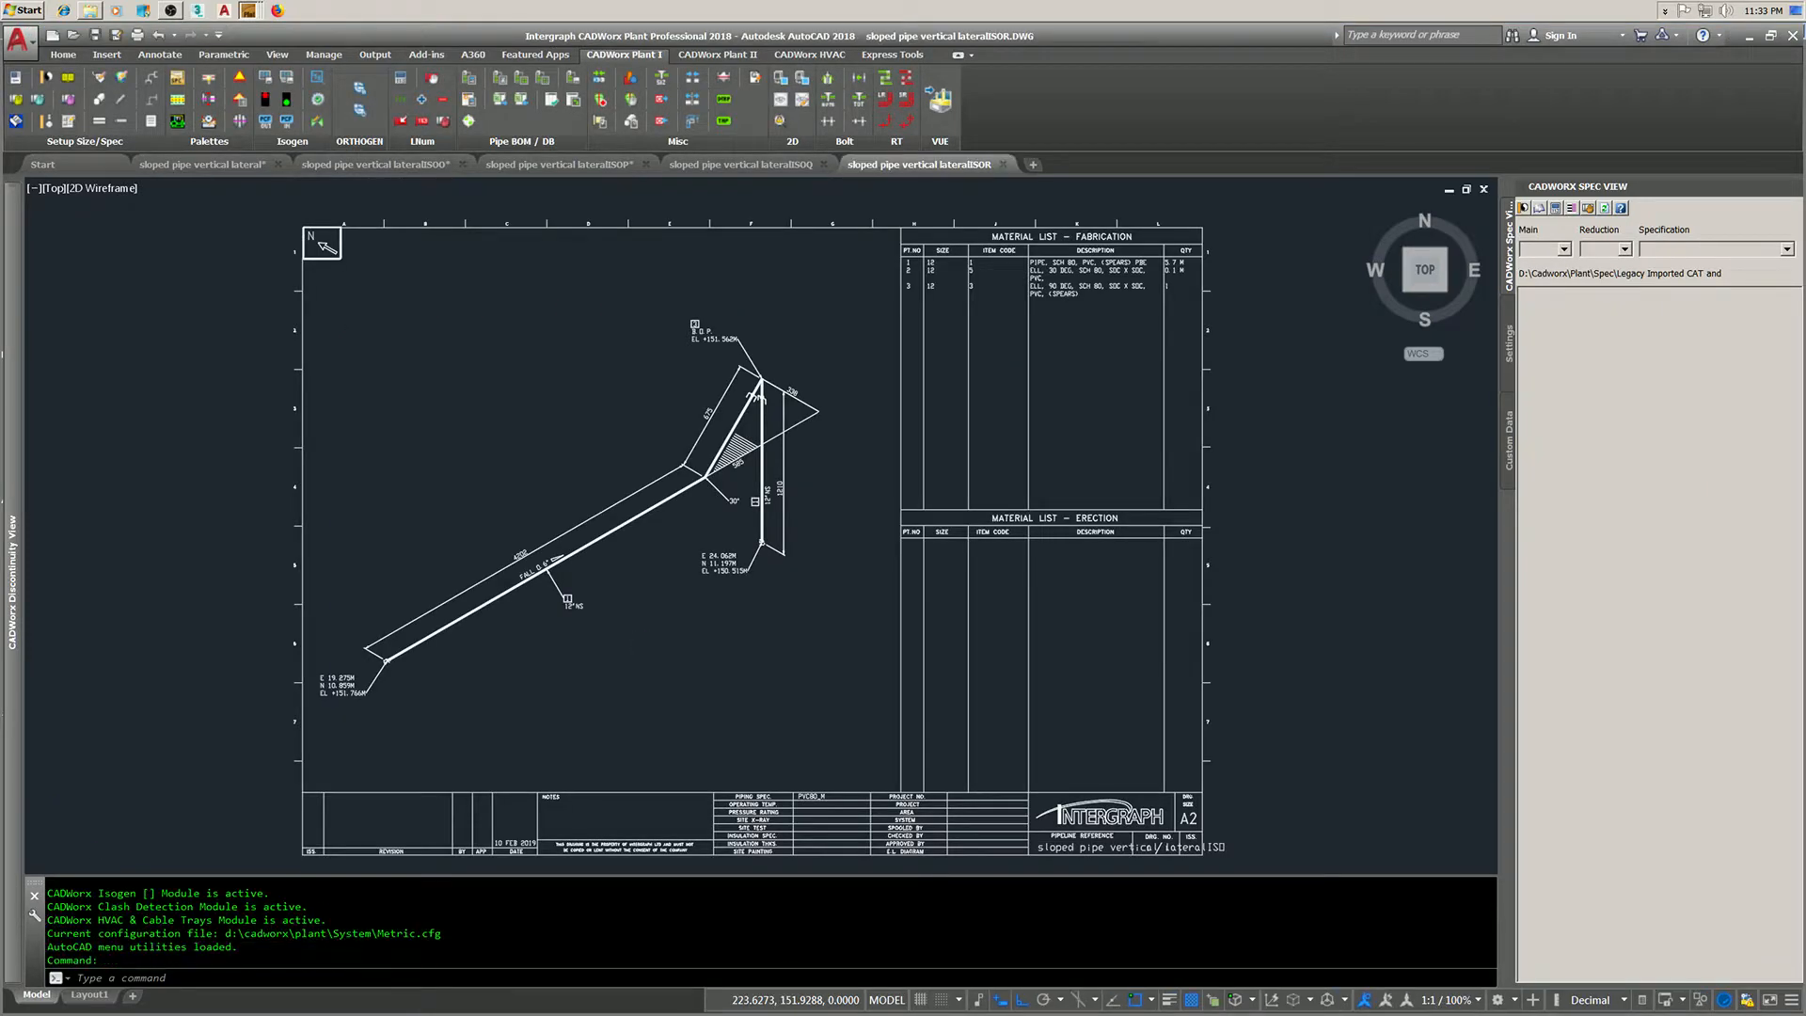
# - Compare the bottom-of-pipe elevation and offset annotations at the 90-degree elbow in the two header isometrics
pyautogui.click(776, 167)
pyautogui.scroll(5, 751, 368)
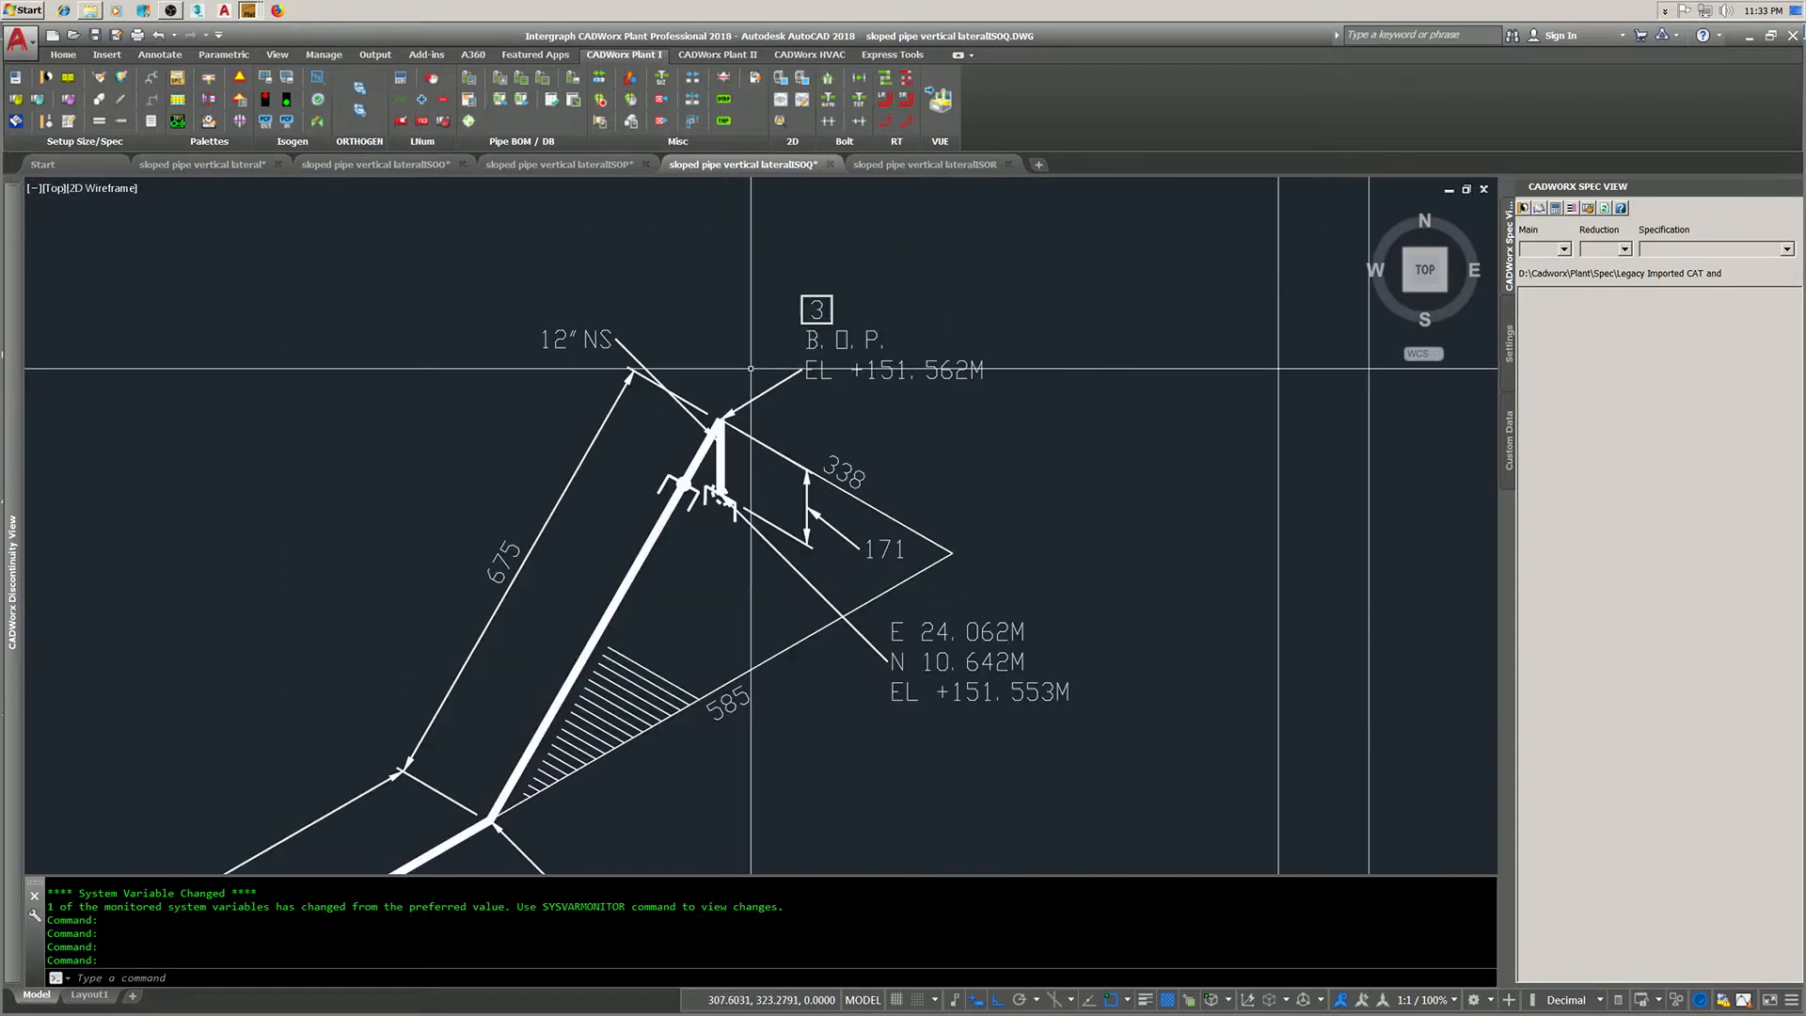
pyautogui.scroll(3, 827, 498)
pyautogui.moveTo(844, 444); pyautogui.dragTo(827, 484, button='middle')
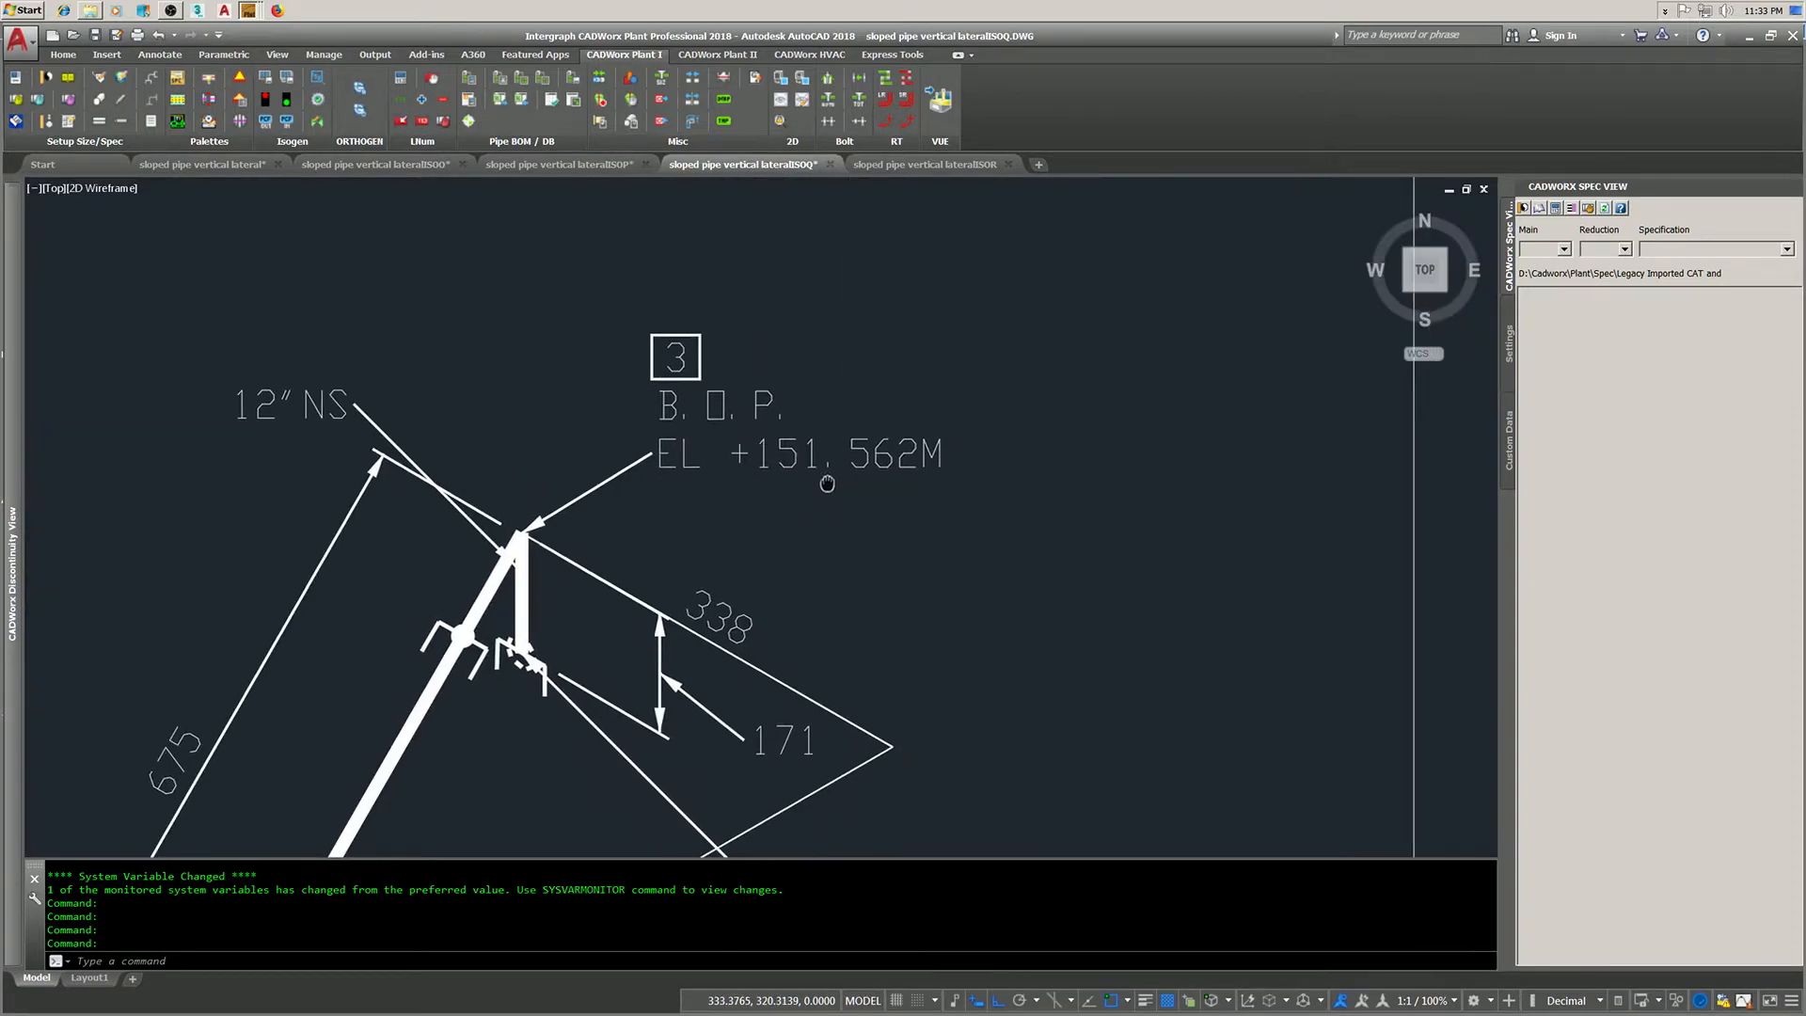
pyautogui.click(944, 169)
pyautogui.scroll(5, 732, 322)
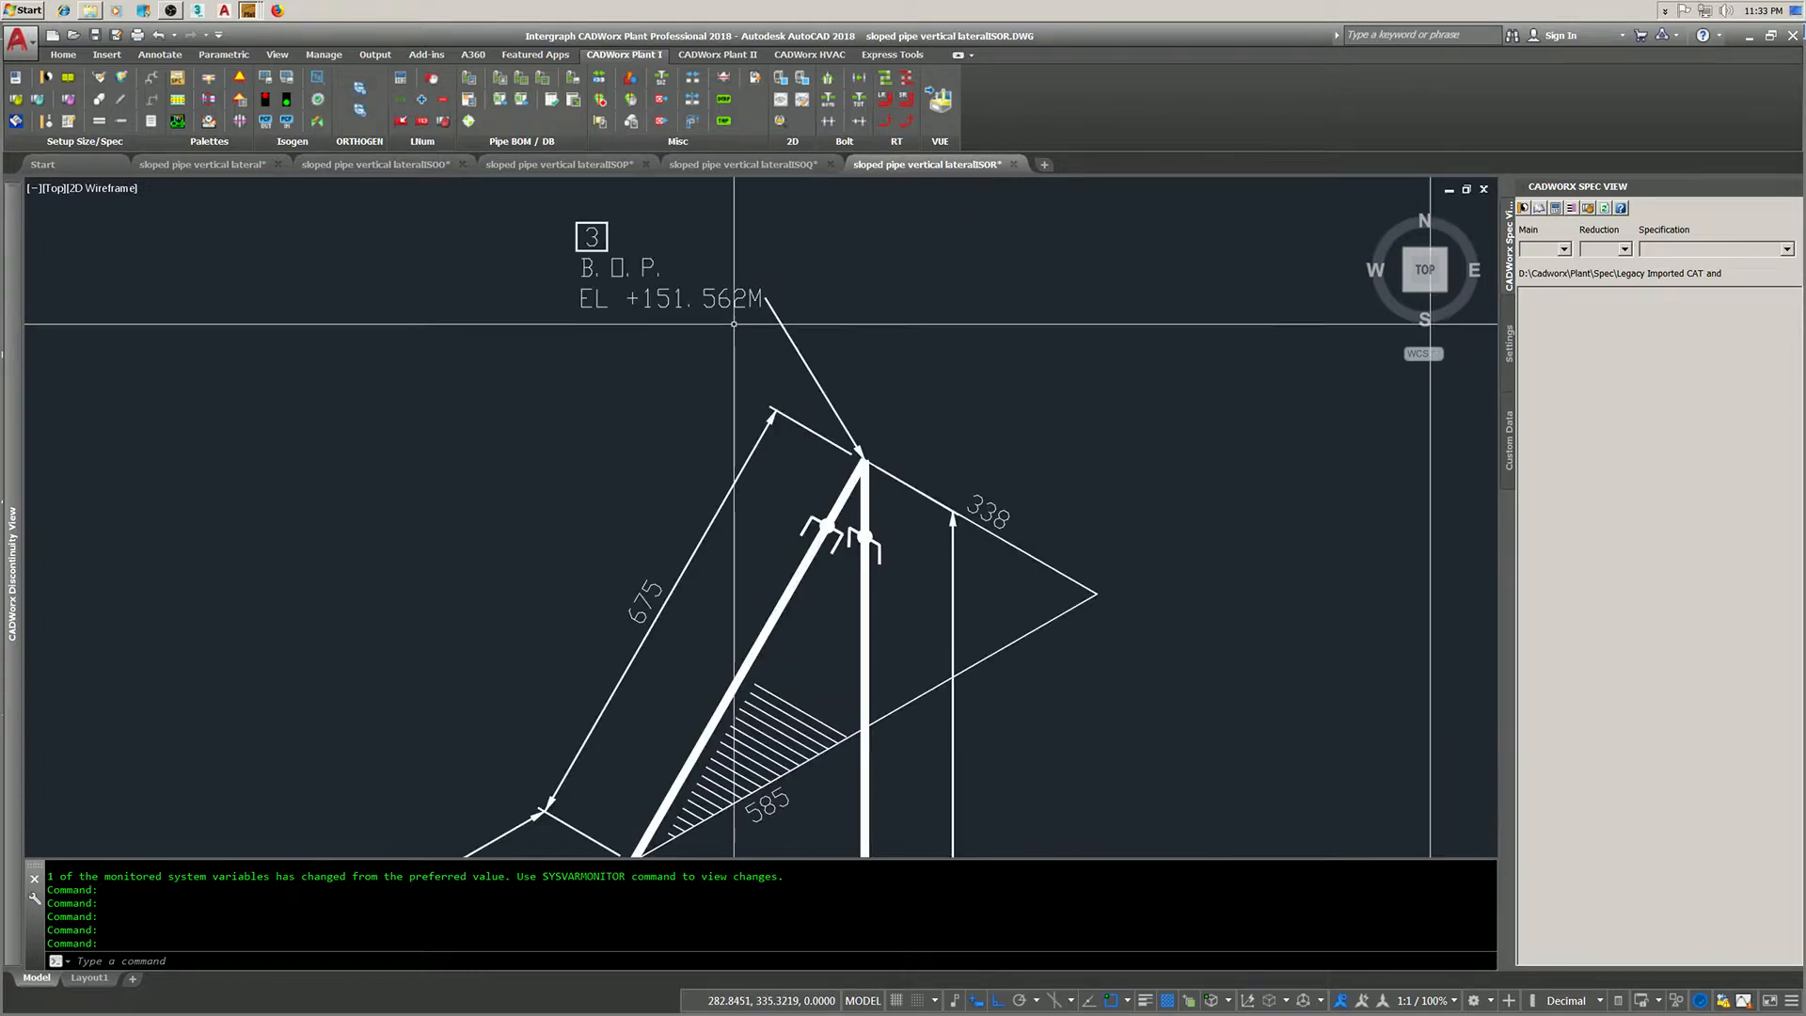
pyautogui.moveTo(733, 324); pyautogui.dragTo(741, 394, button='middle')
pyautogui.scroll(-3, 845, 403)
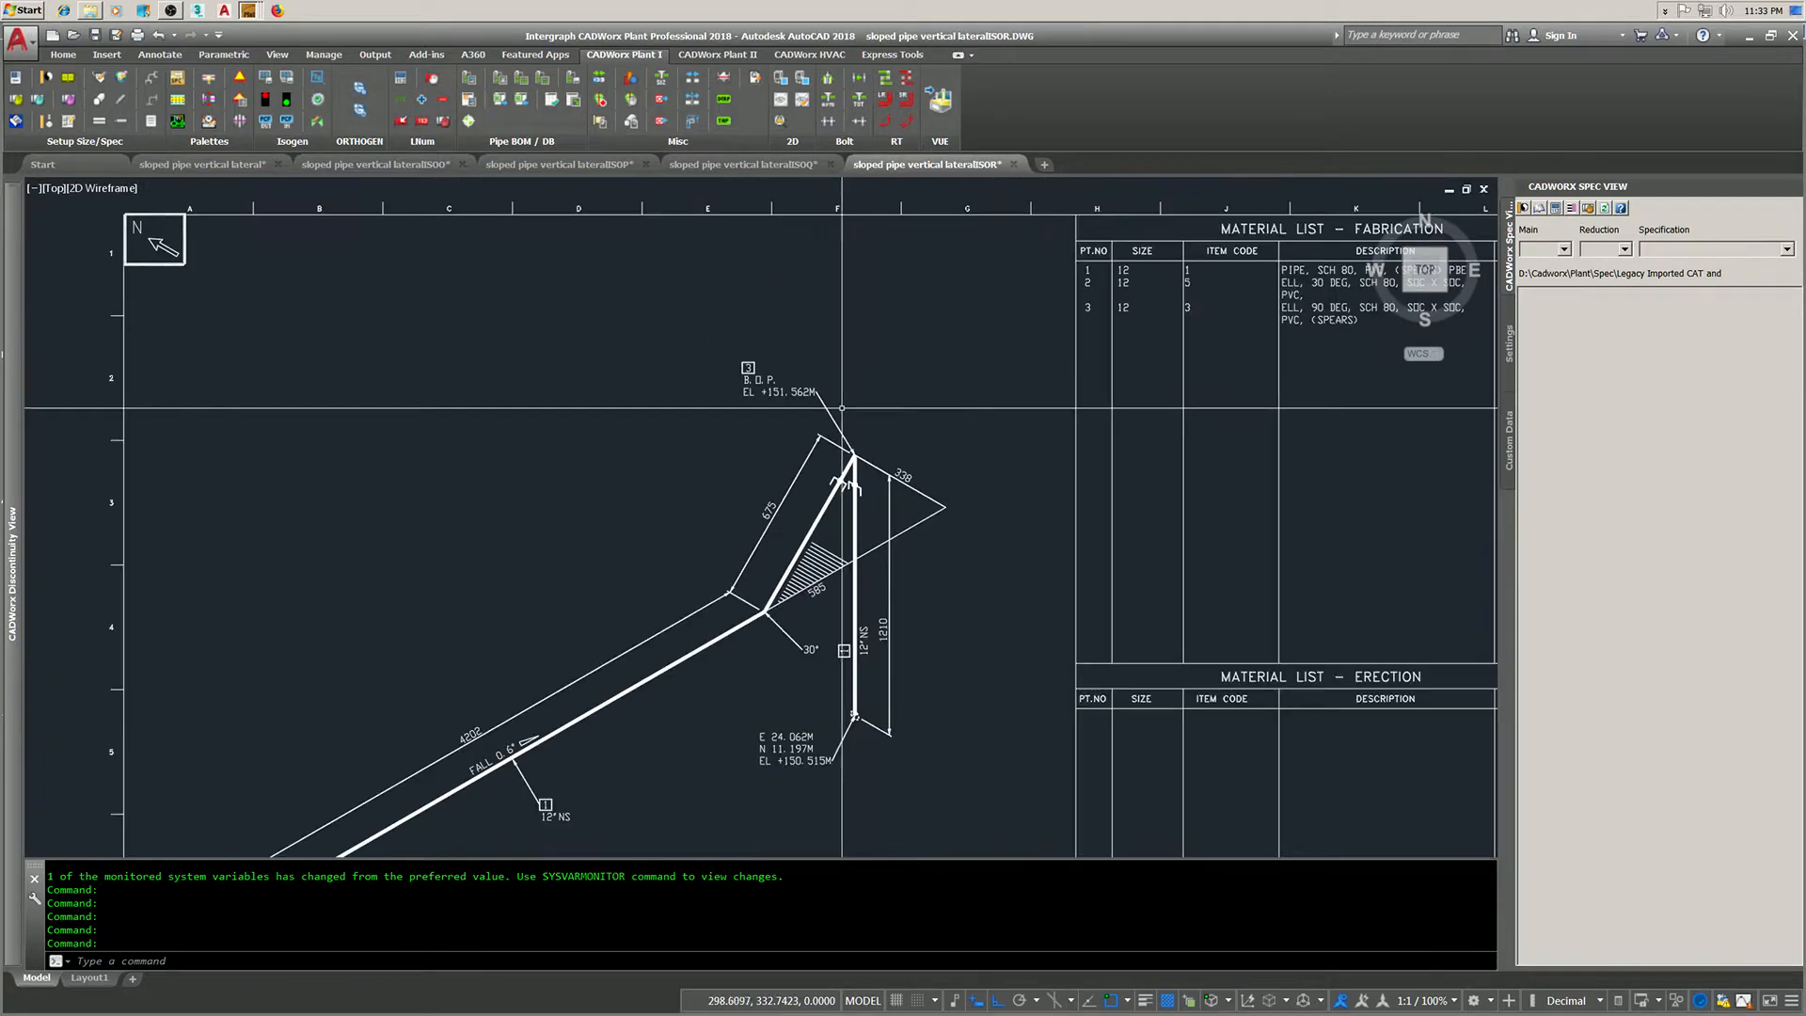
# - Return to the sloped pipe vertical lateral model and display it in the Conceptual visual style
pyautogui.click(233, 165)
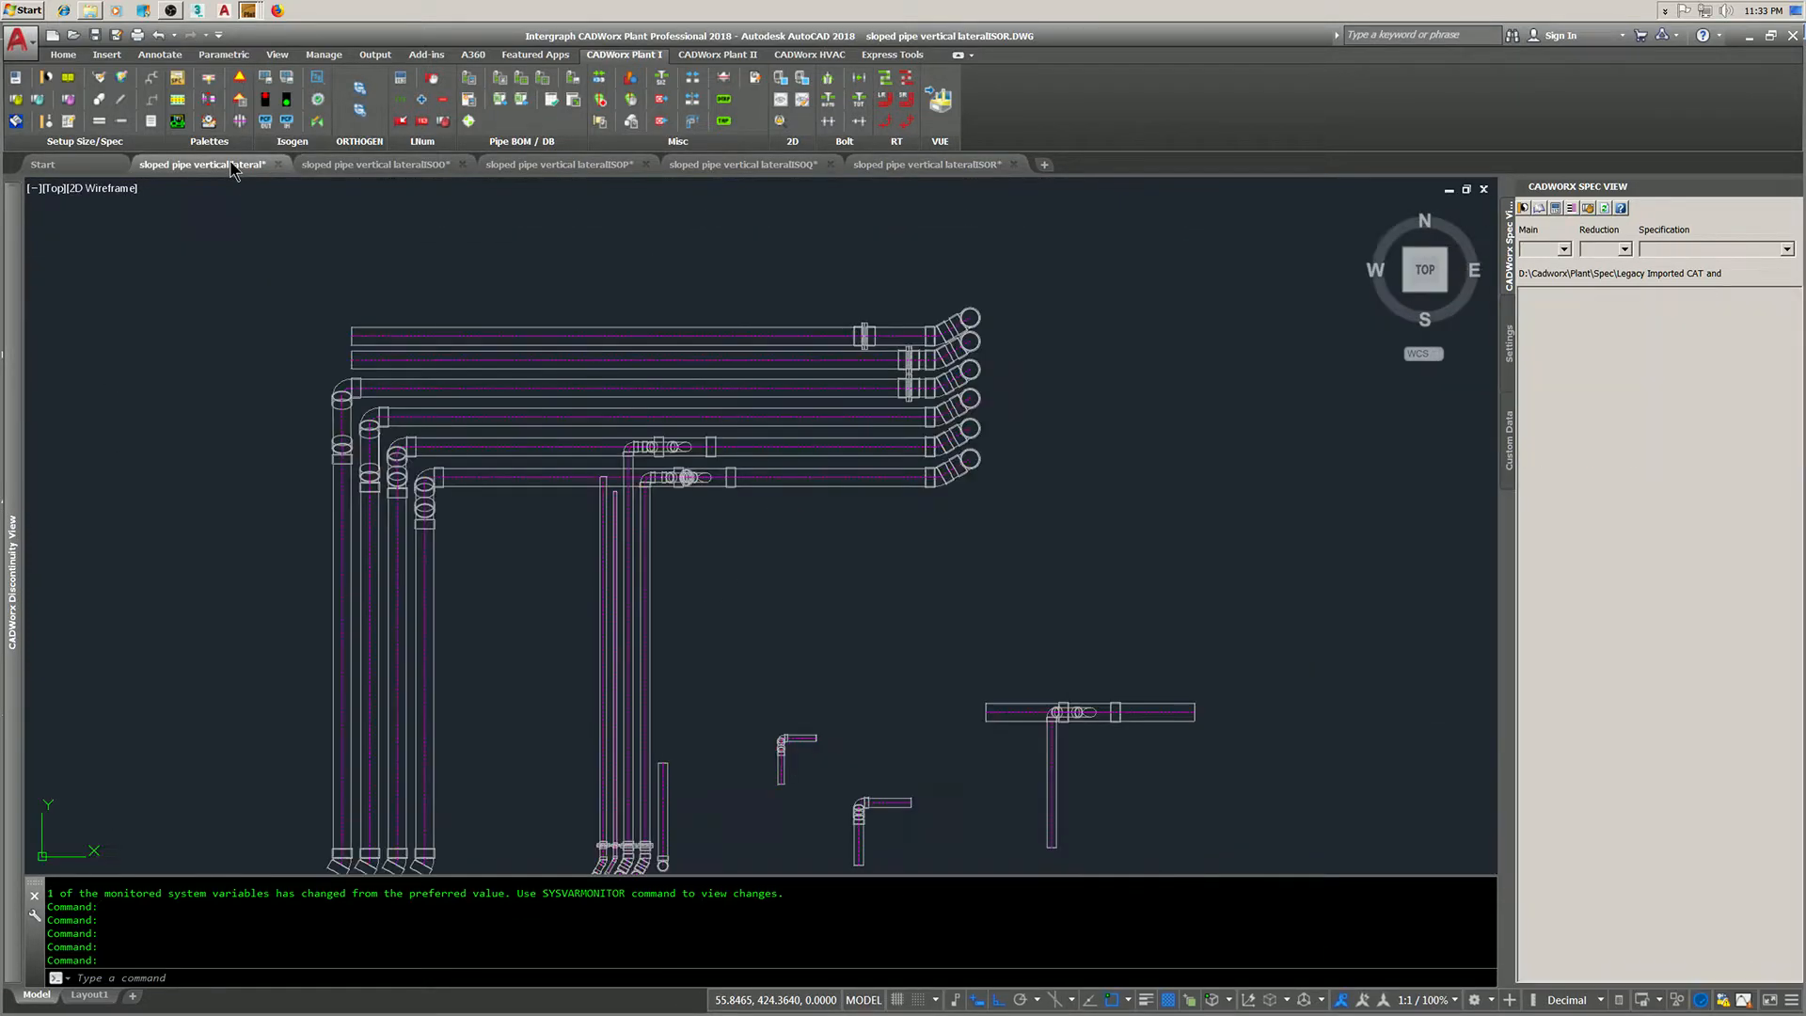
pyautogui.scroll(-2, 563, 394)
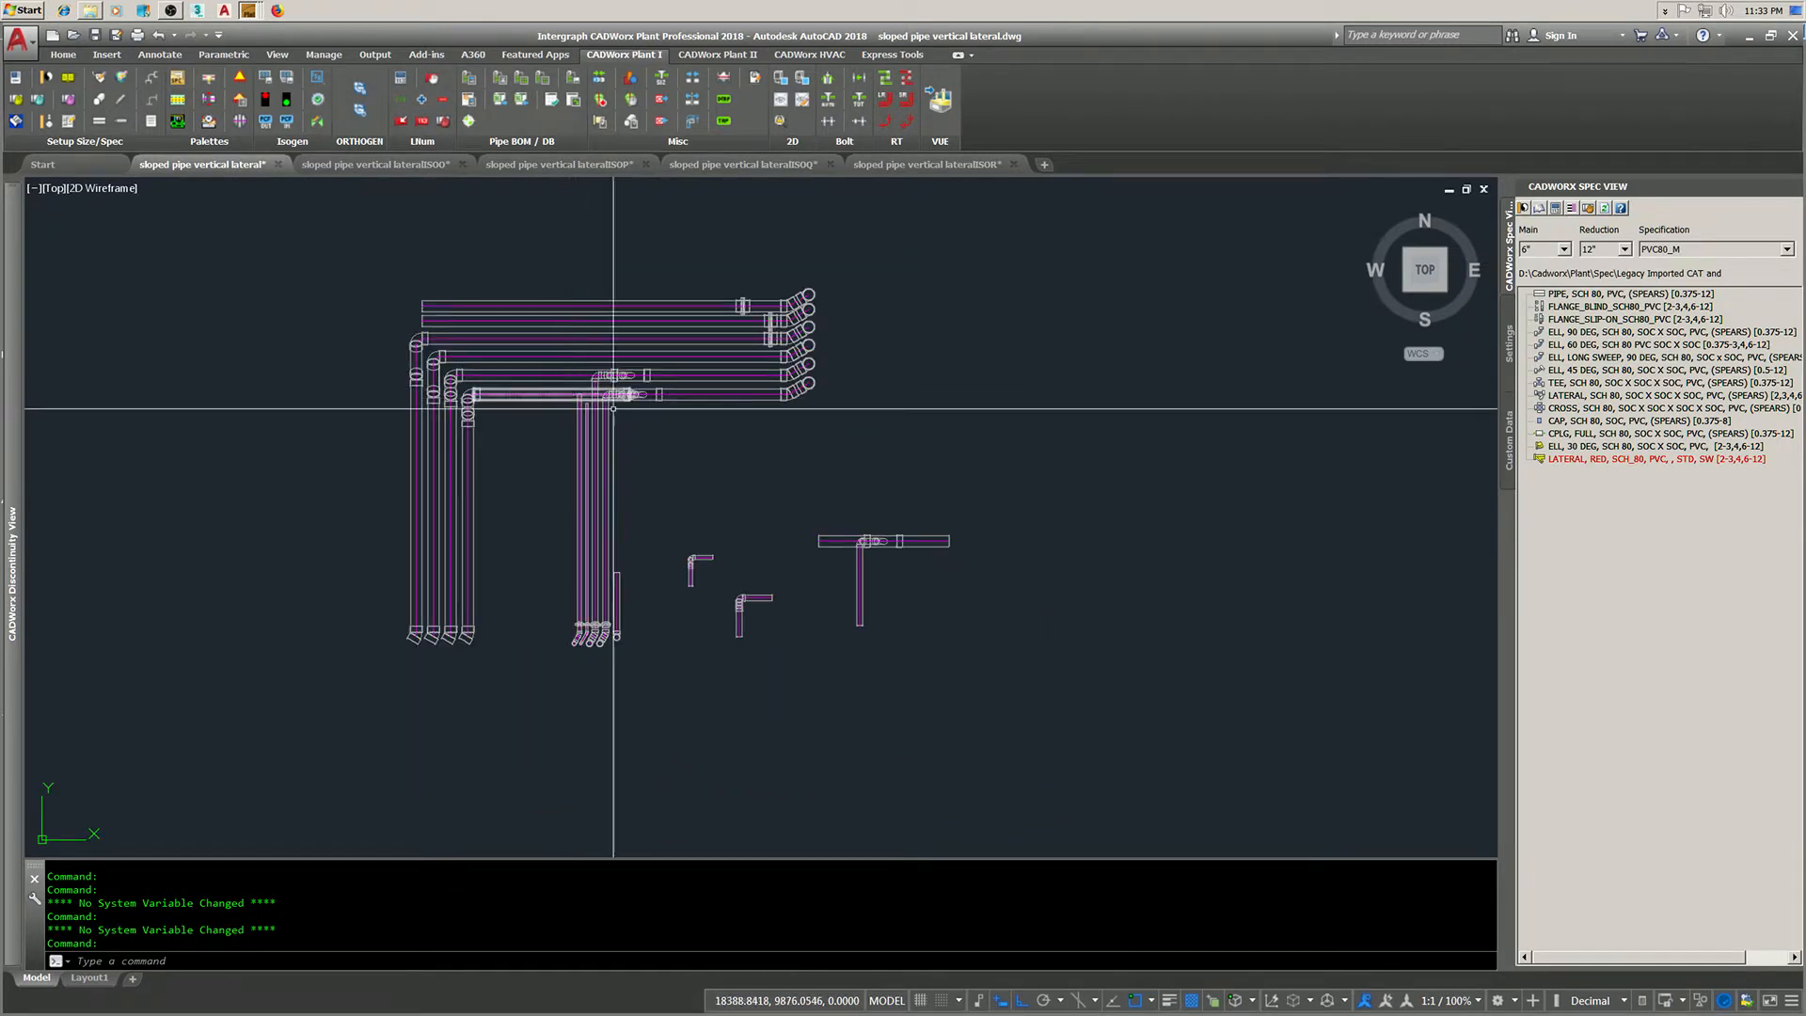
pyautogui.scroll(4, 617, 392)
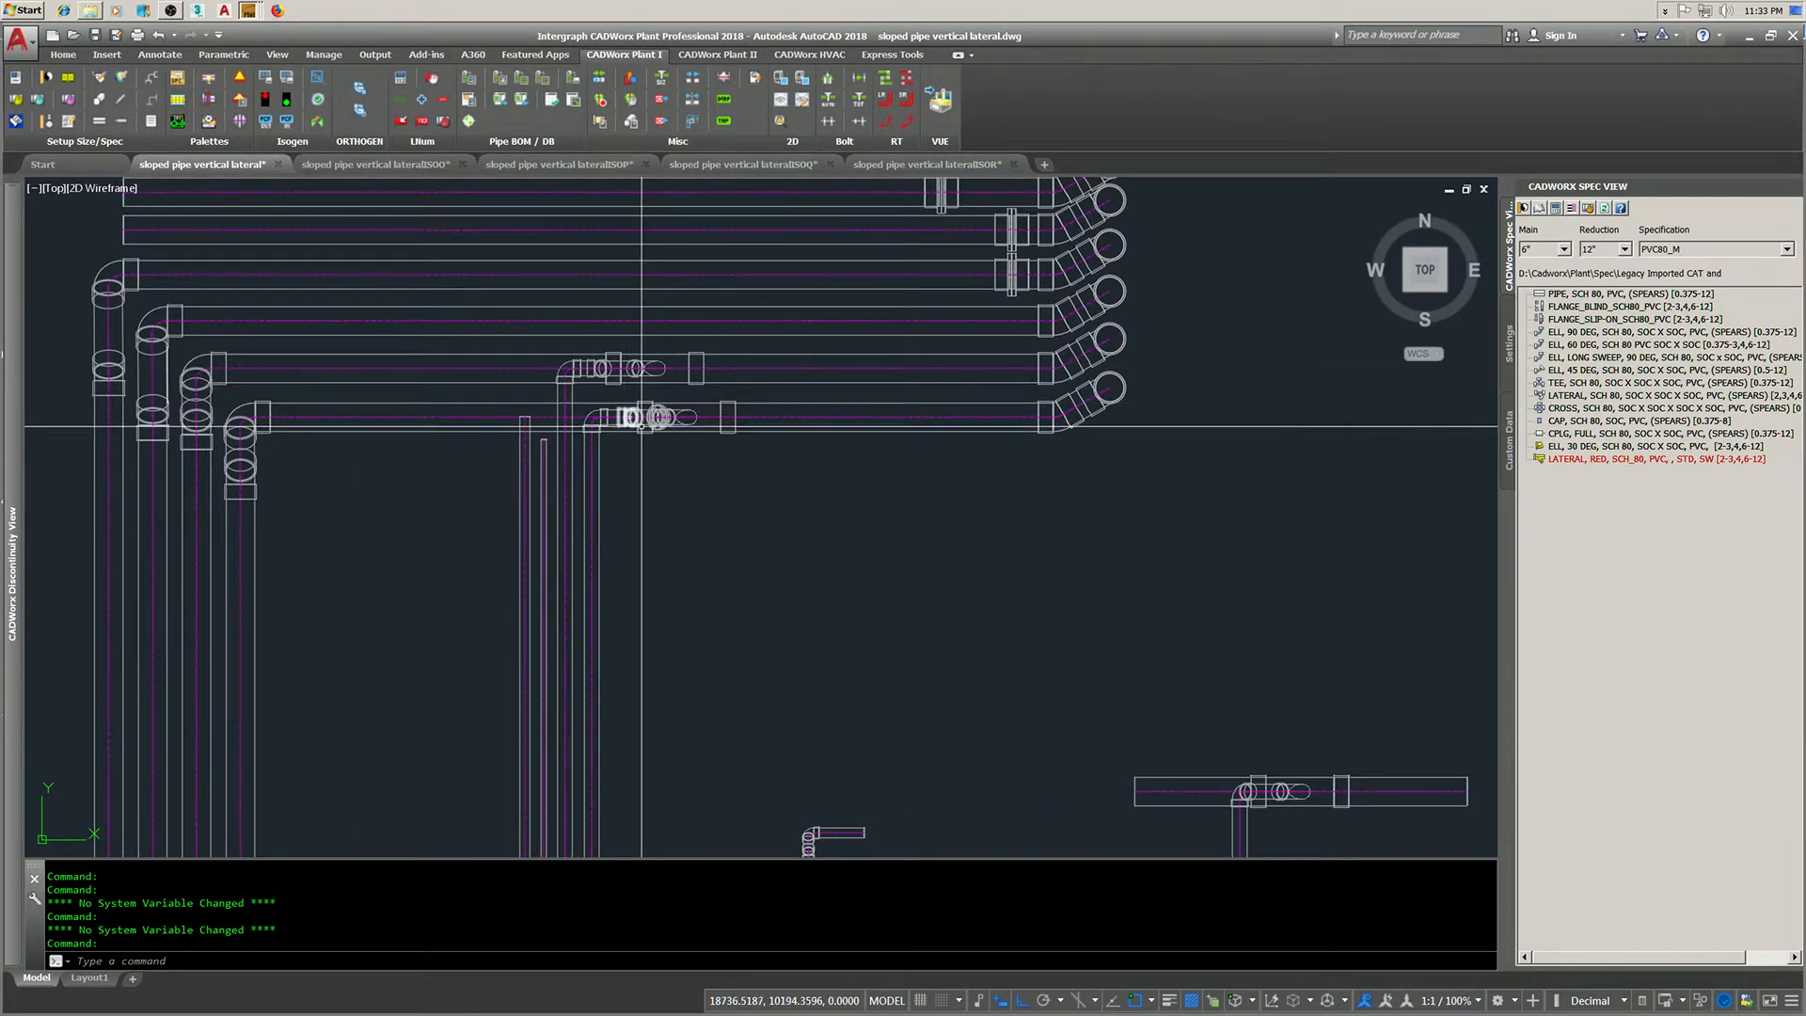
pyautogui.moveTo(646, 415); pyautogui.dragTo(694, 440, button='middle')
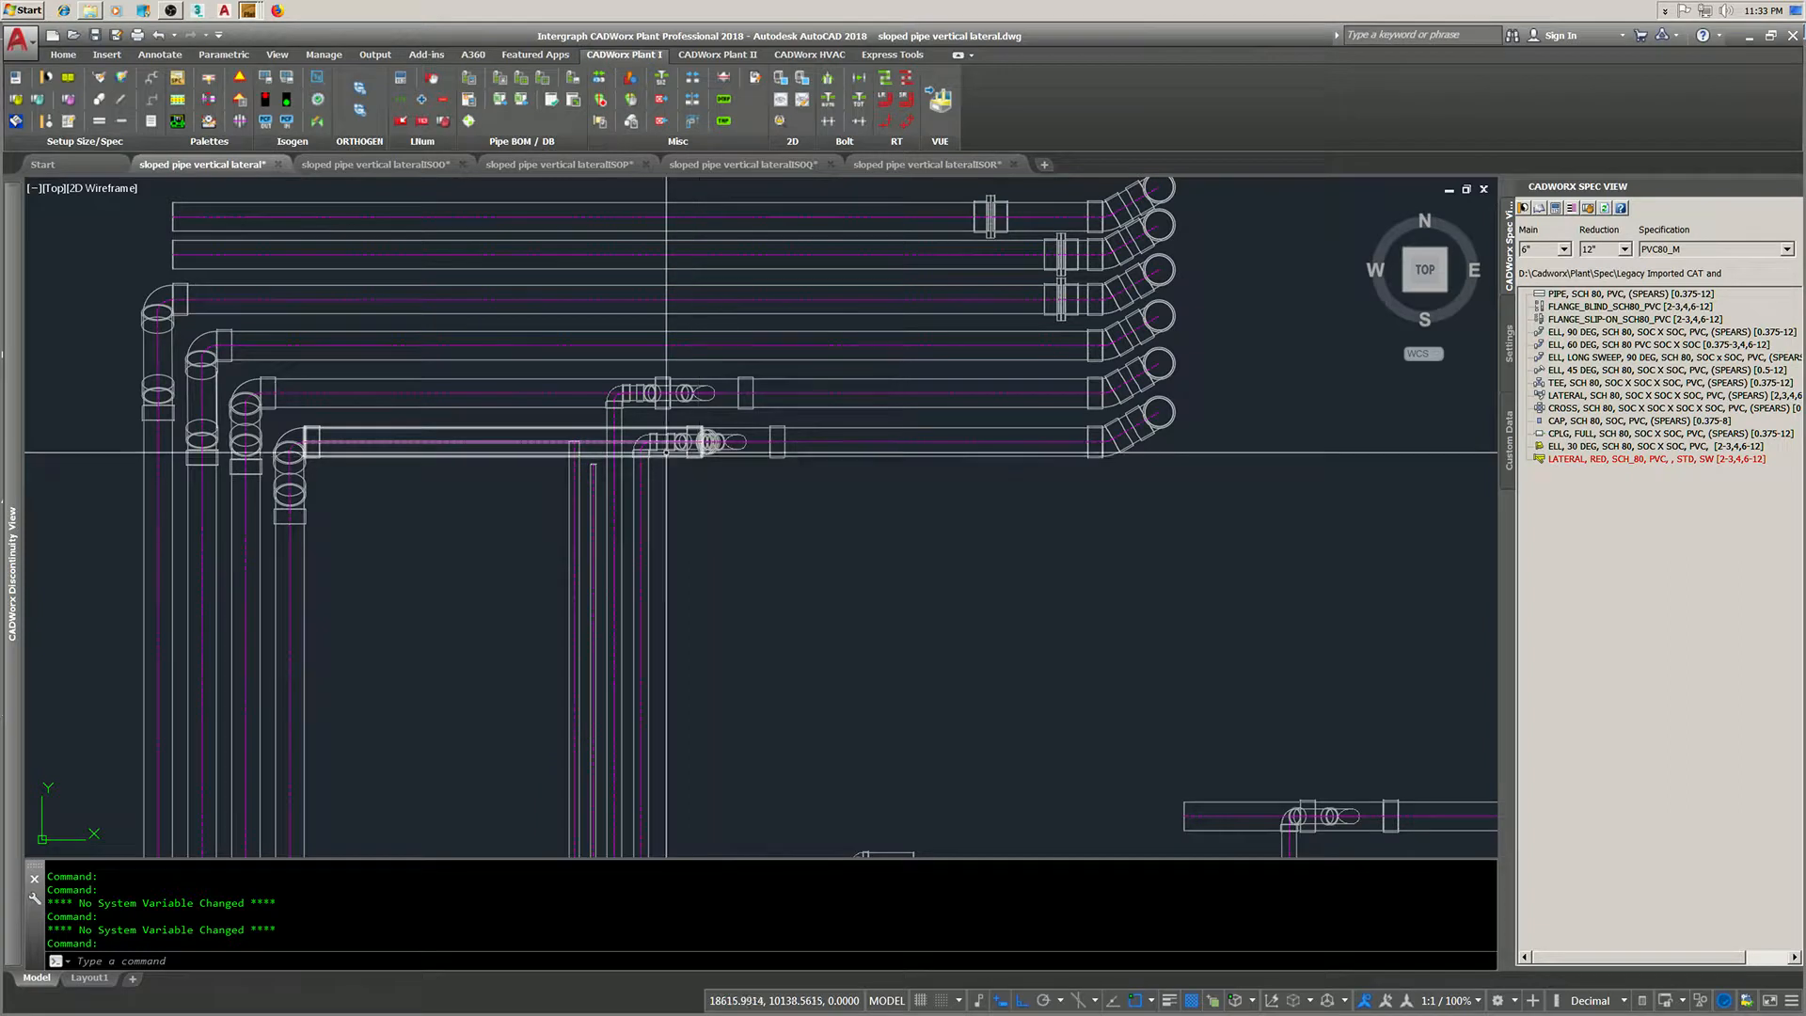
pyautogui.click(109, 191)
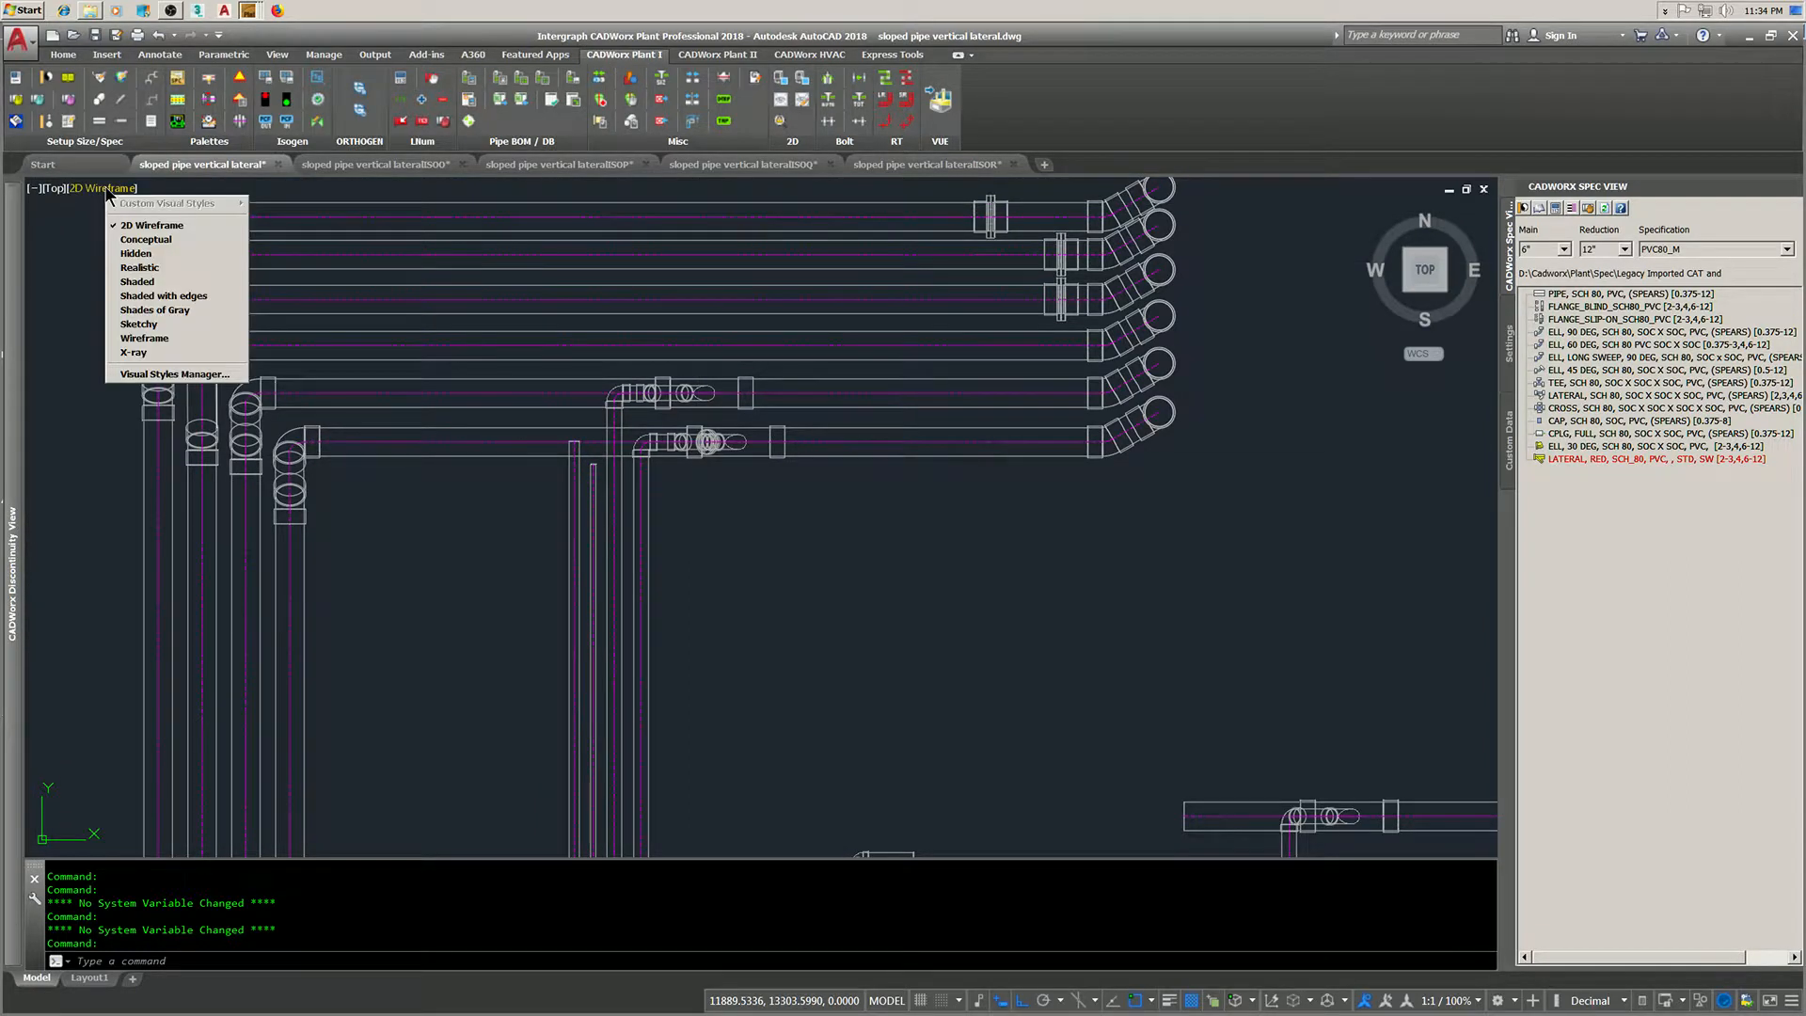
pyautogui.click(149, 240)
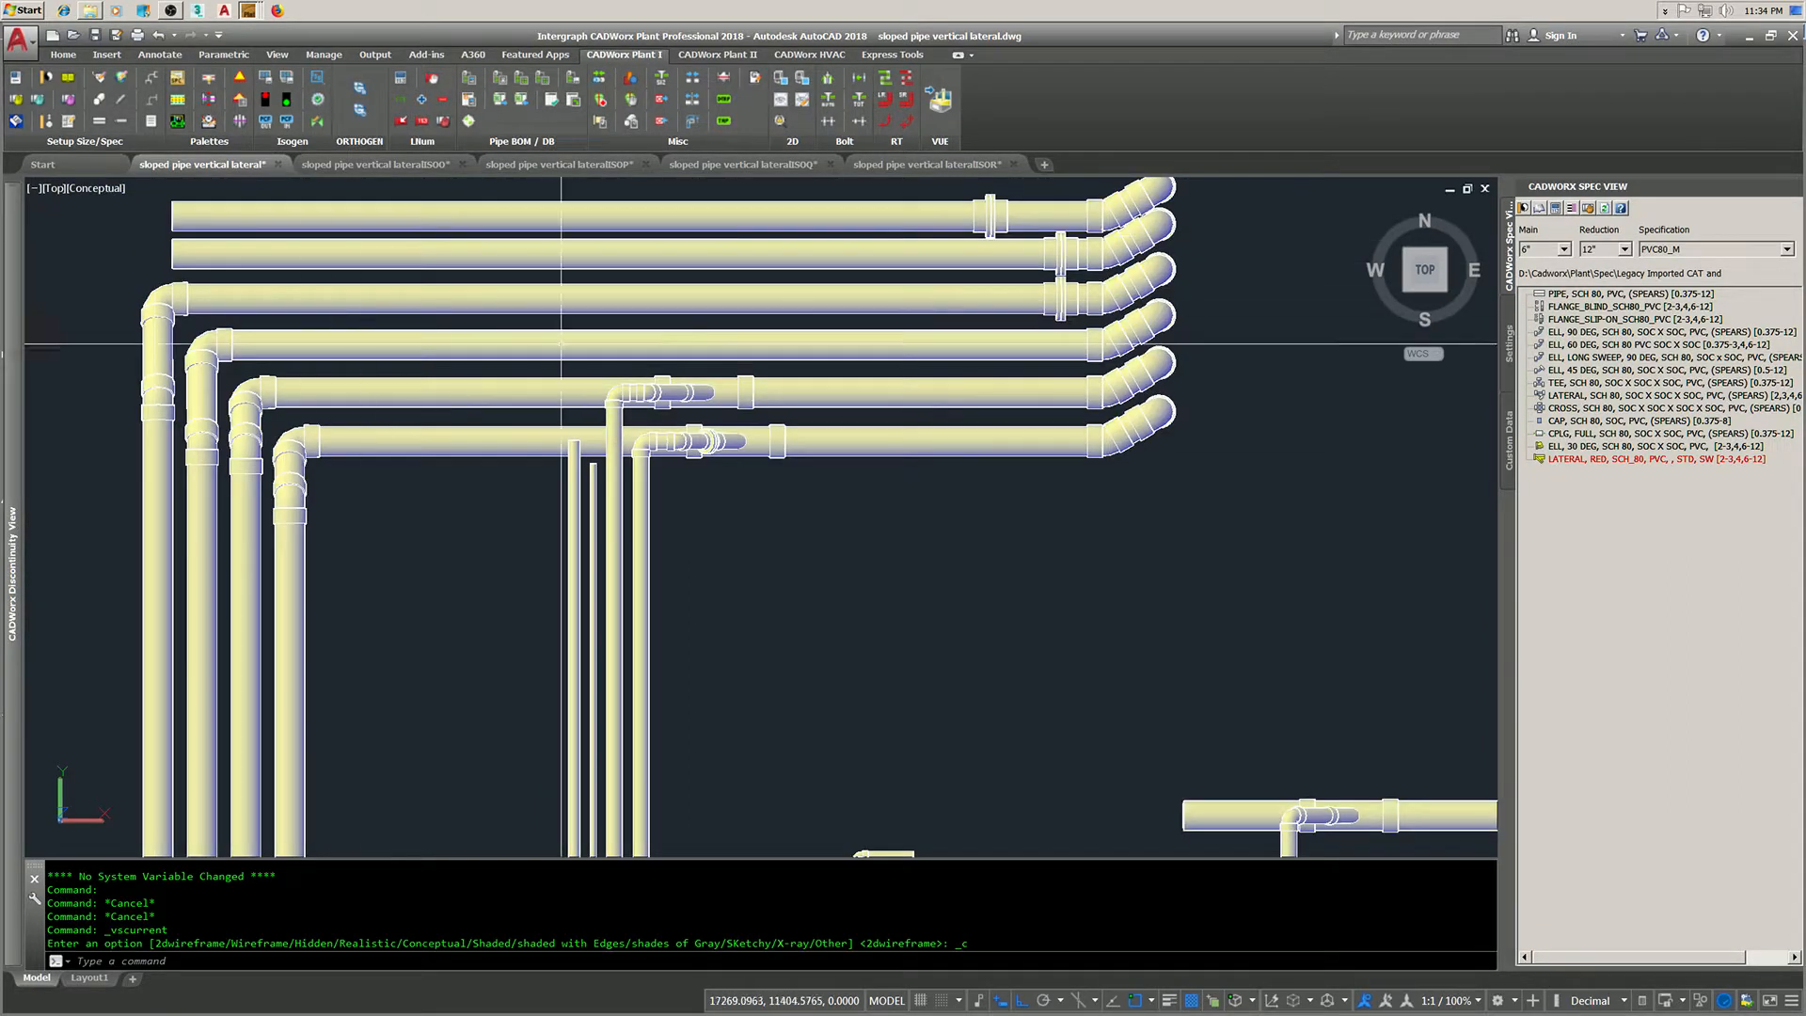
# - Inspect the southernmost header's reducing lateral from a southwest isometric view, and restore the top view
pyautogui.click(1370, 212)
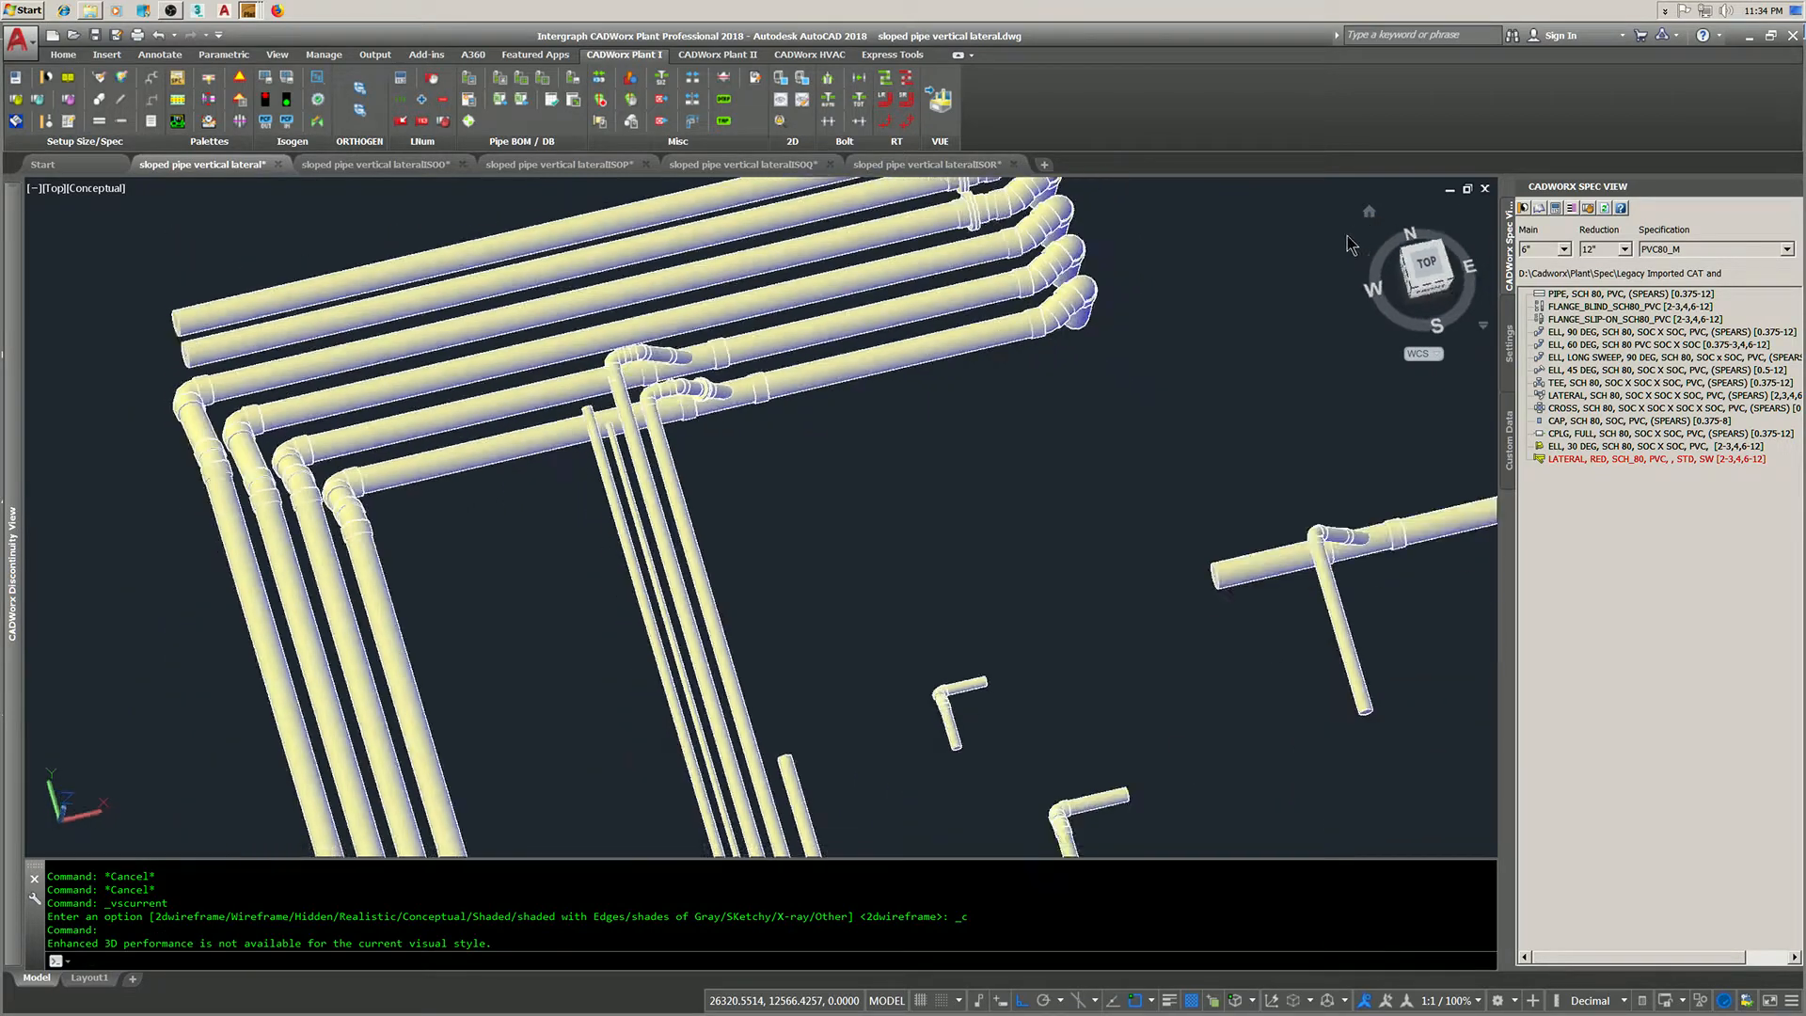
pyautogui.scroll(5, 641, 370)
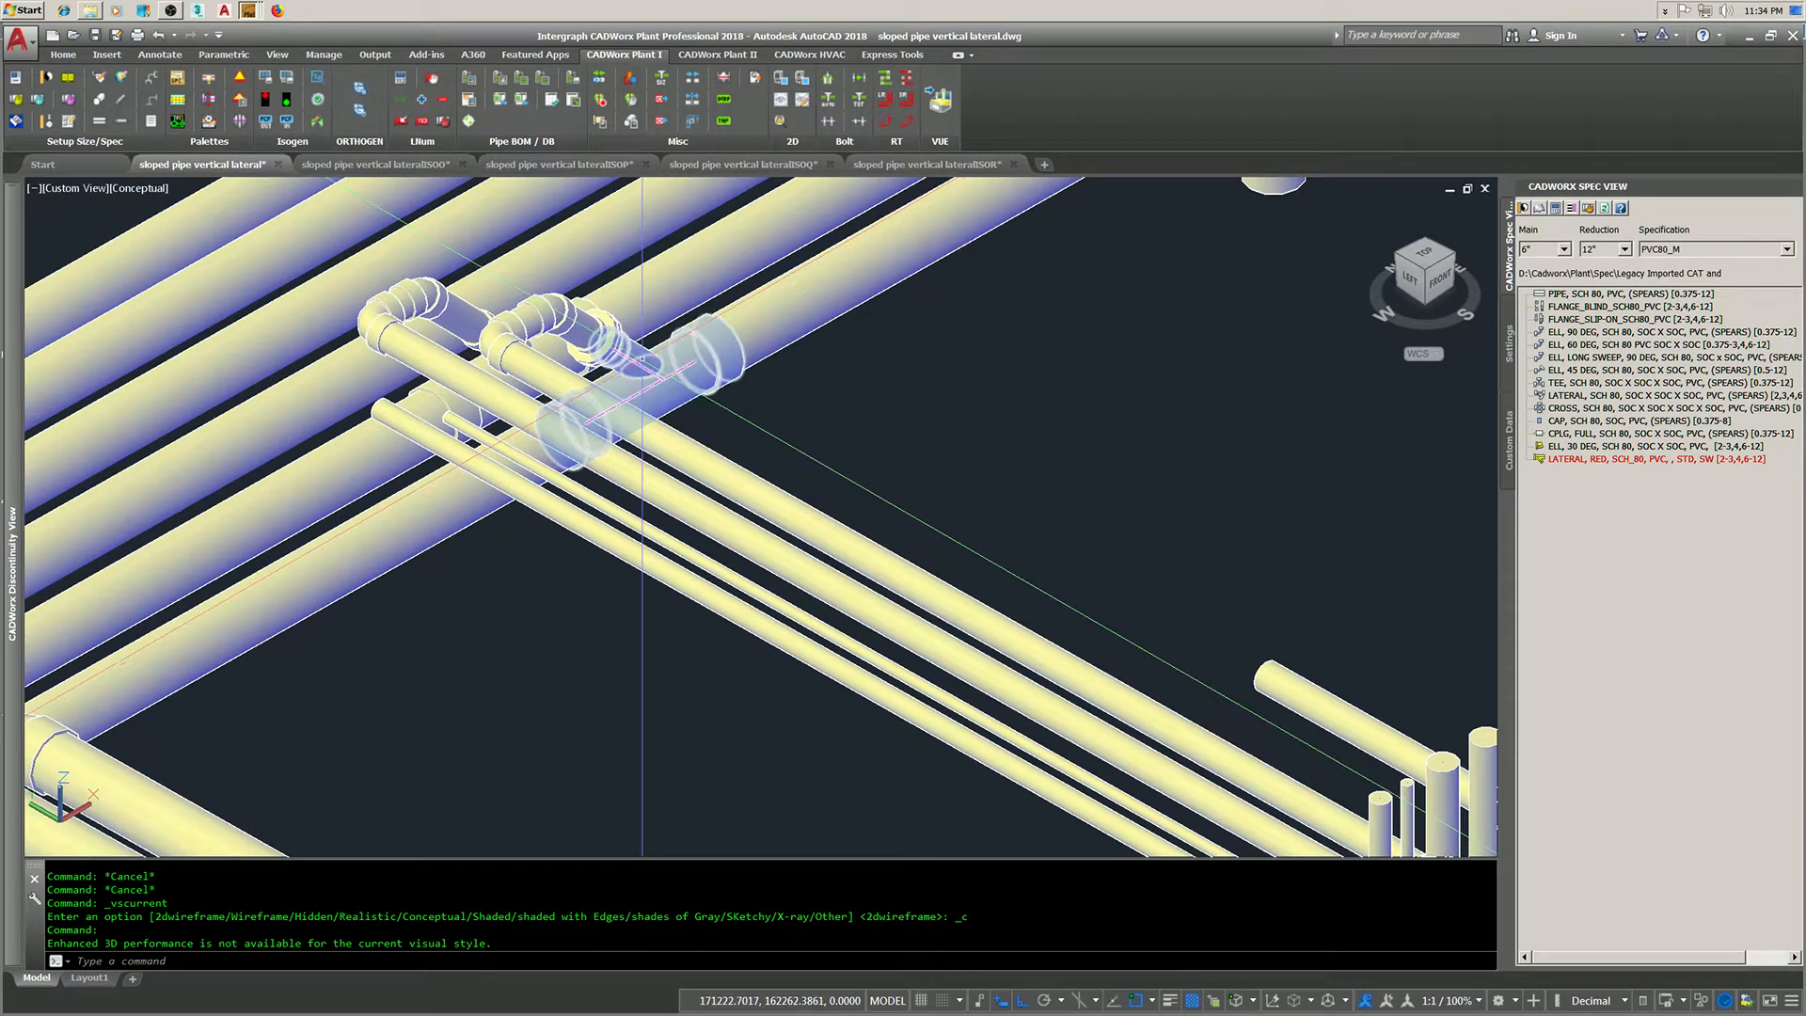
pyautogui.moveTo(643, 370)
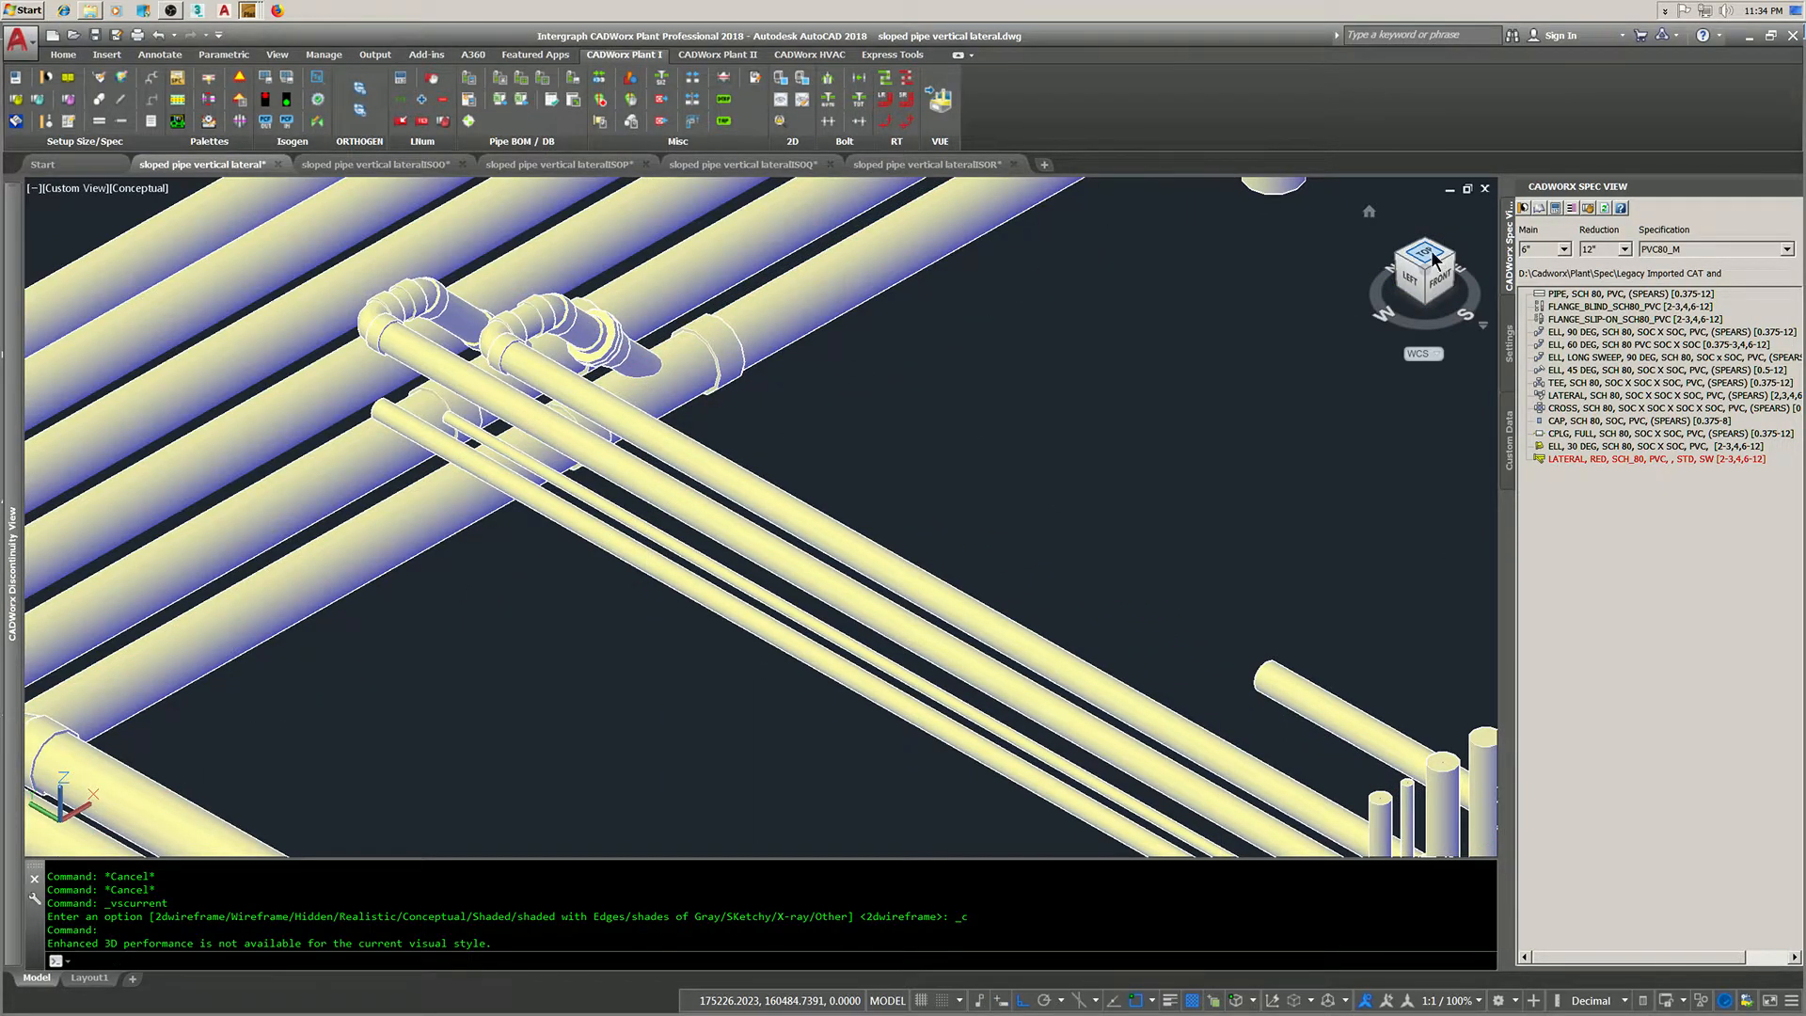
pyautogui.click(1427, 254)
pyautogui.scroll(4, 723, 430)
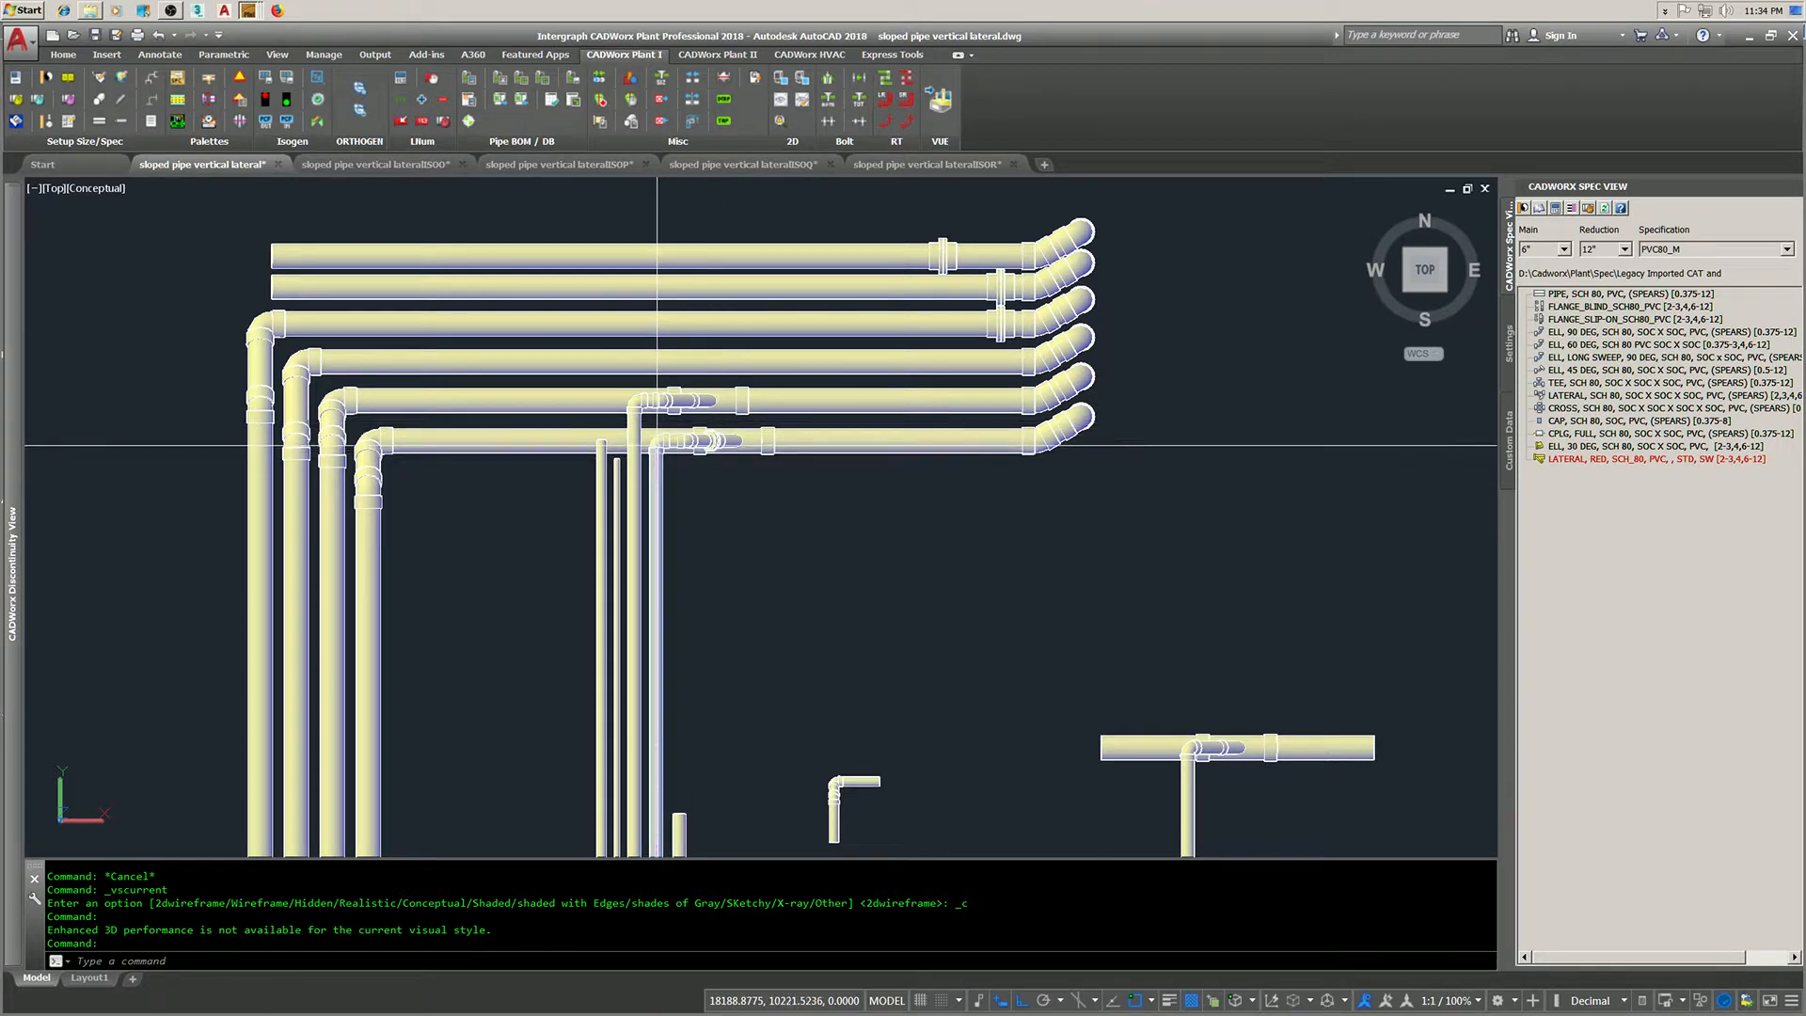
# - Examine the separate lateral assembly southeast of the headers and check the properties of its branch pipe
pyautogui.moveTo(1218, 763)
pyautogui.mouseDown(button='middle')
pyautogui.moveTo(1097, 648)
pyautogui.moveTo(1000, 598)
pyautogui.mouseUp(button='middle')
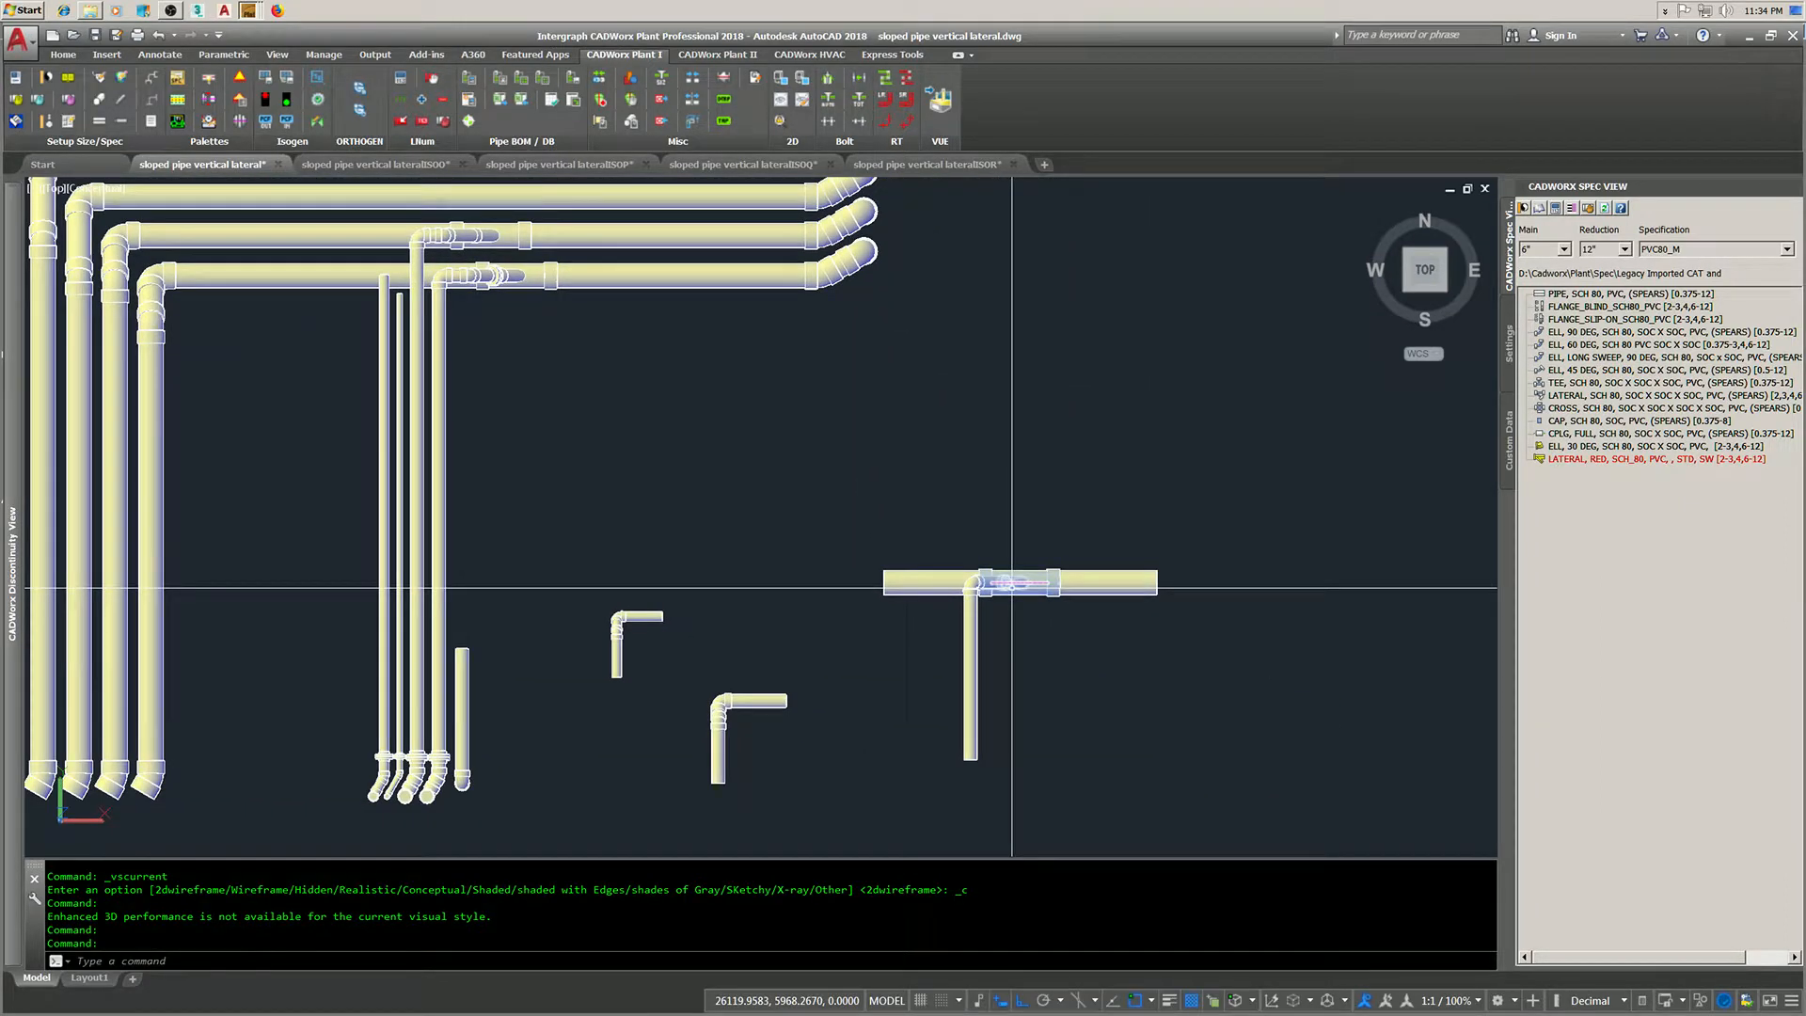
pyautogui.scroll(3, 1010, 588)
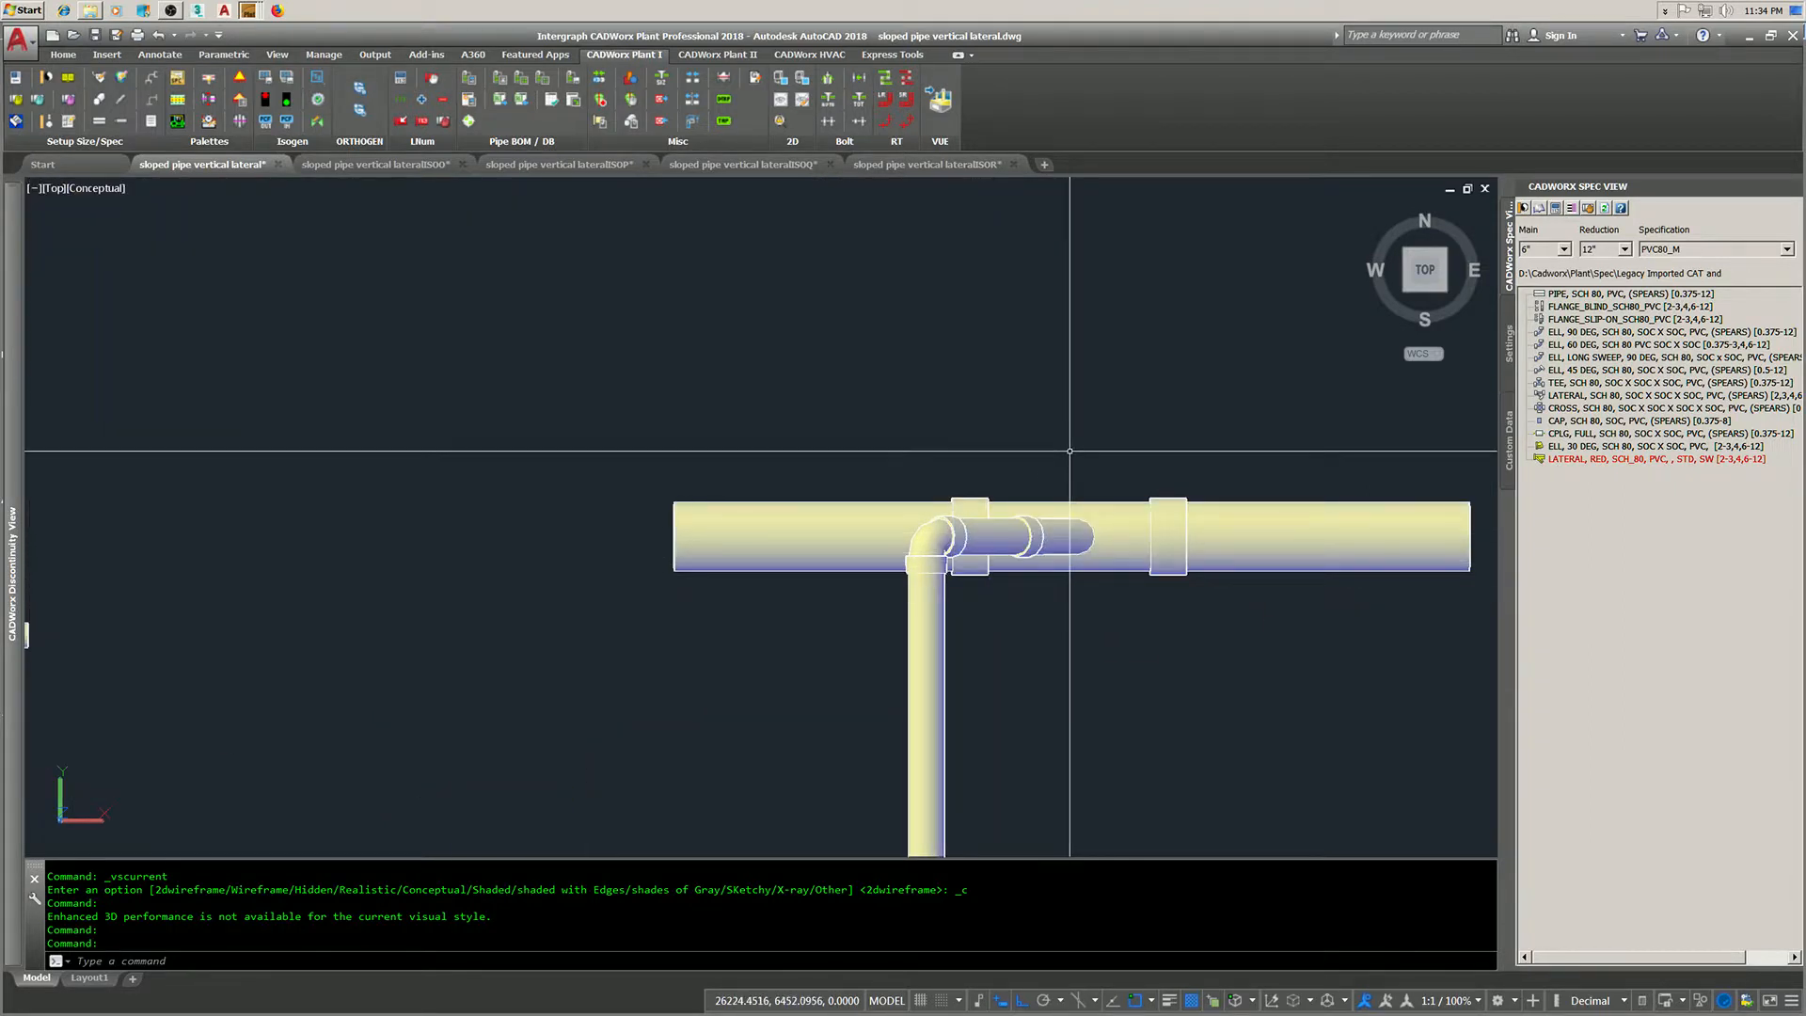
pyautogui.scroll(1, 1070, 452)
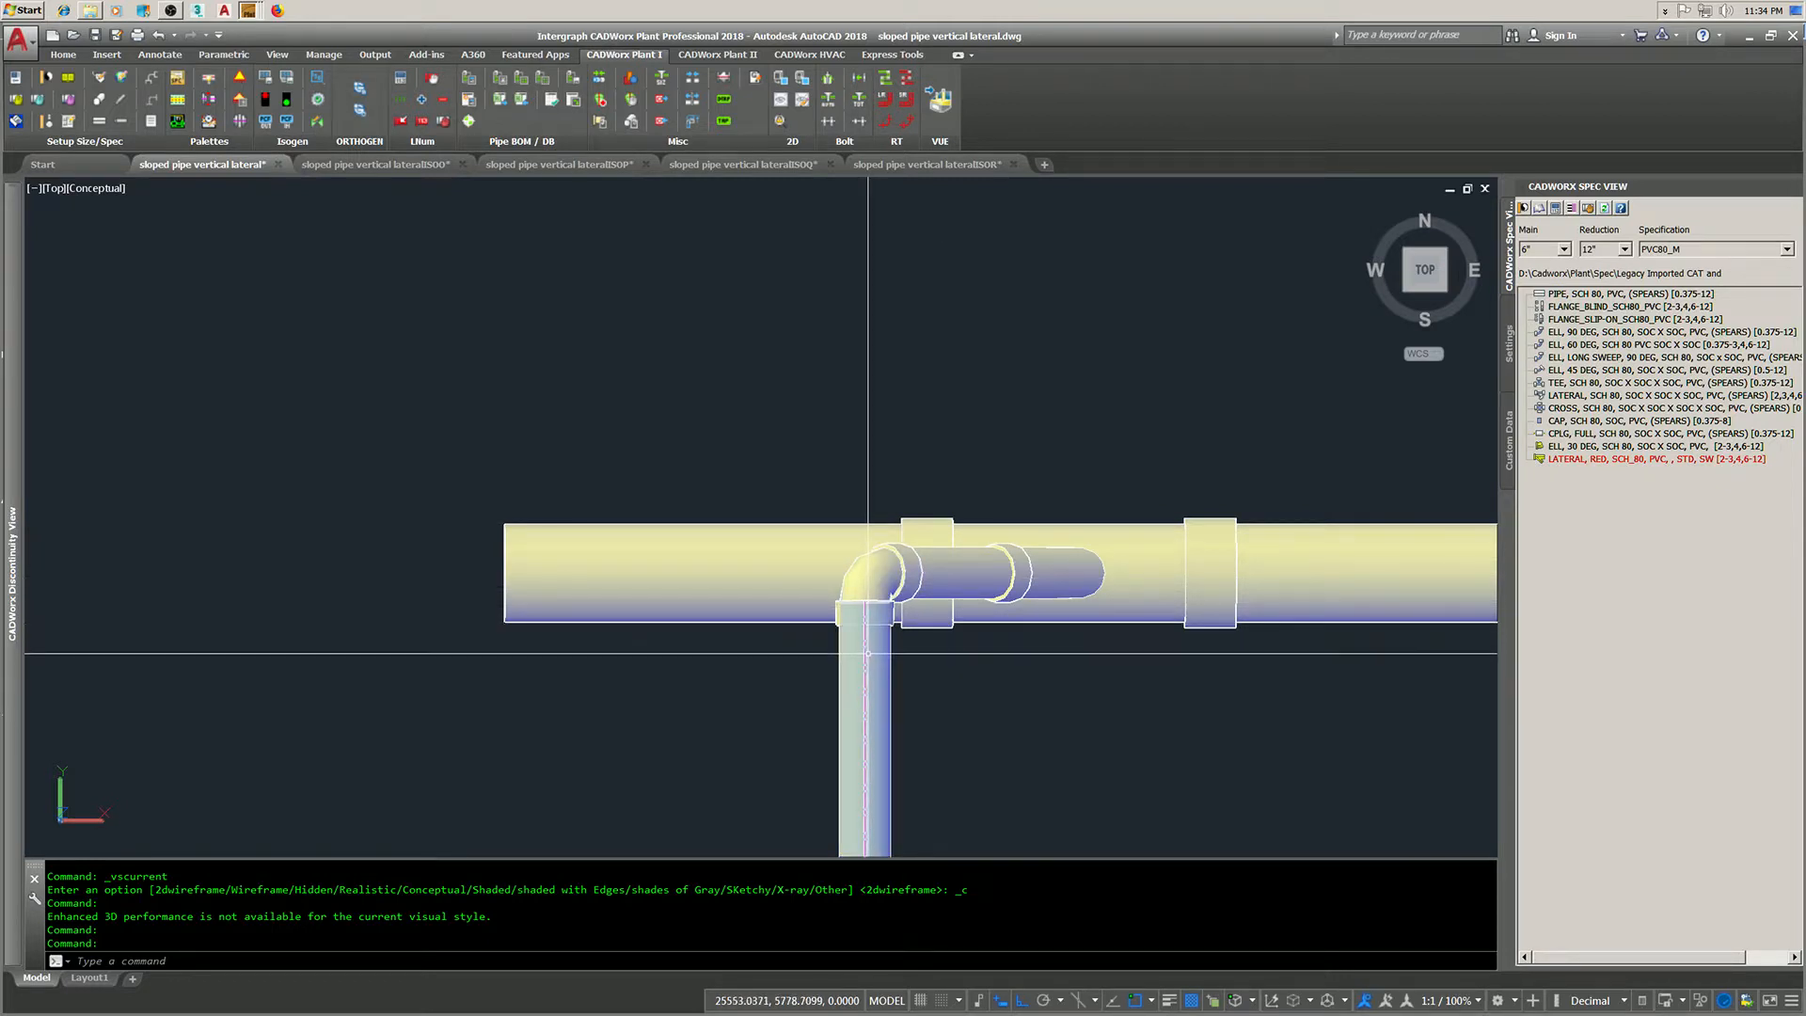
pyautogui.moveTo(866, 656)
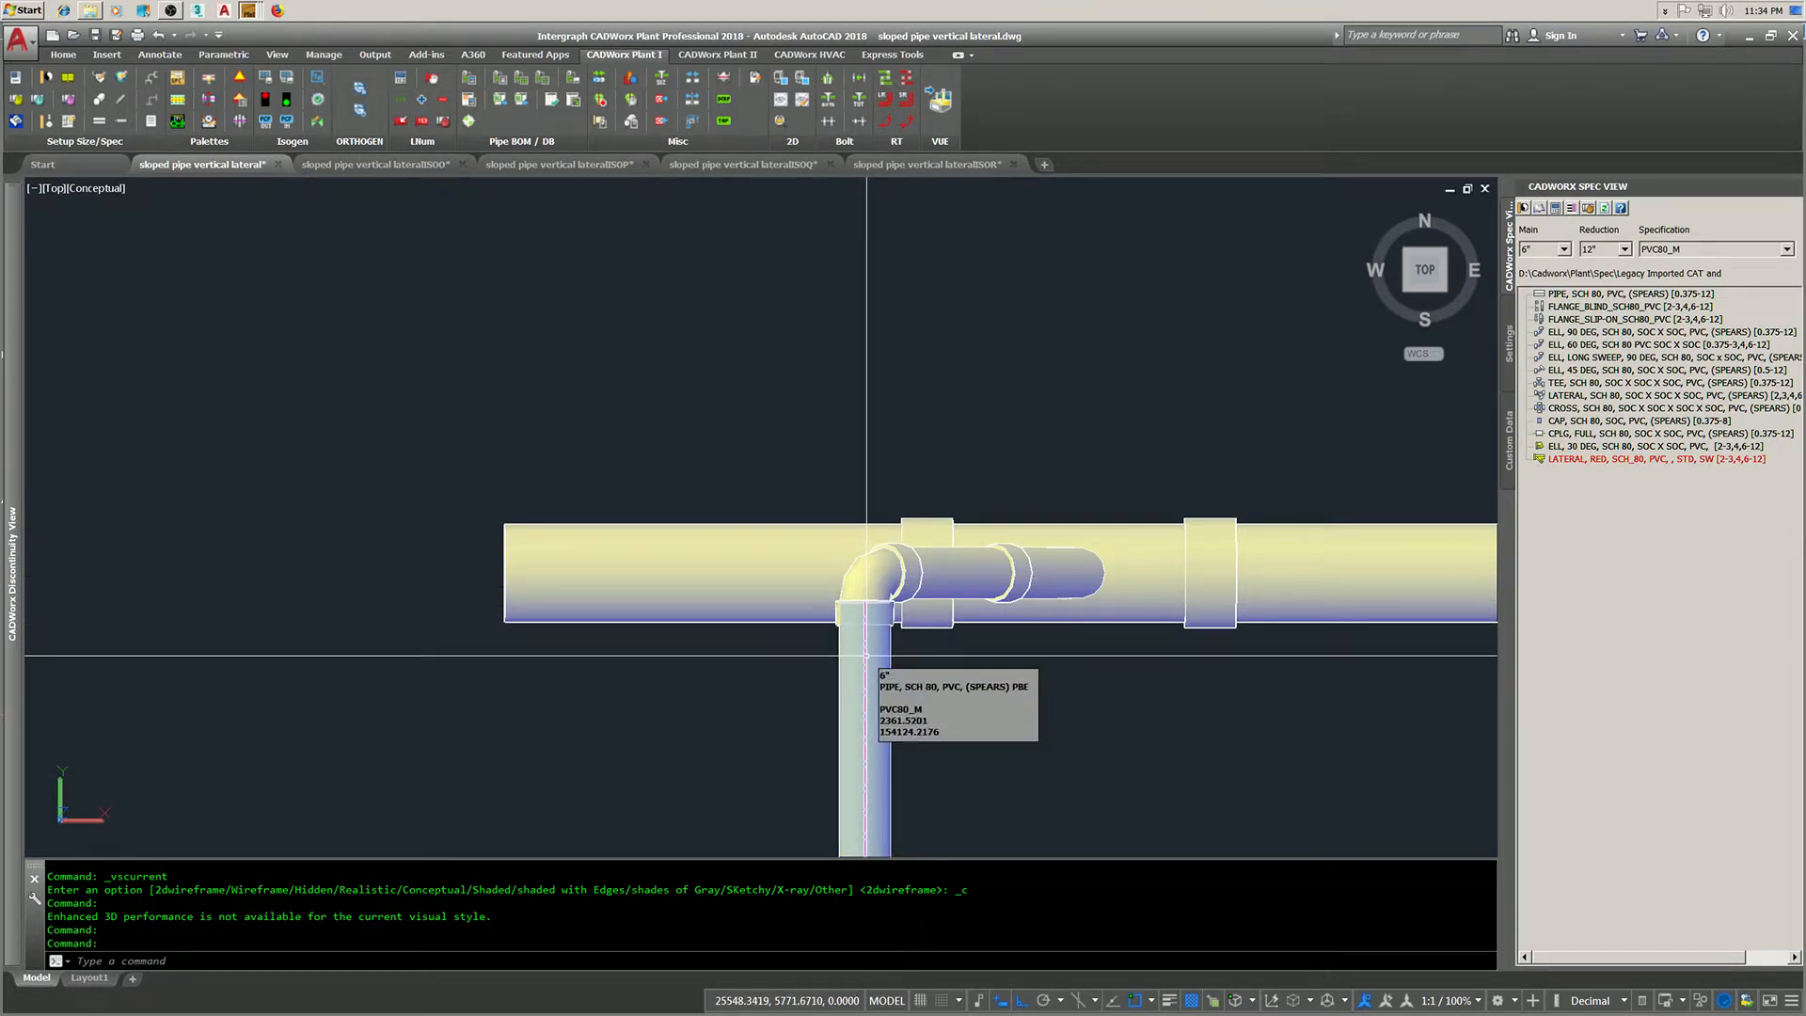
pyautogui.scroll(-4, 866, 655)
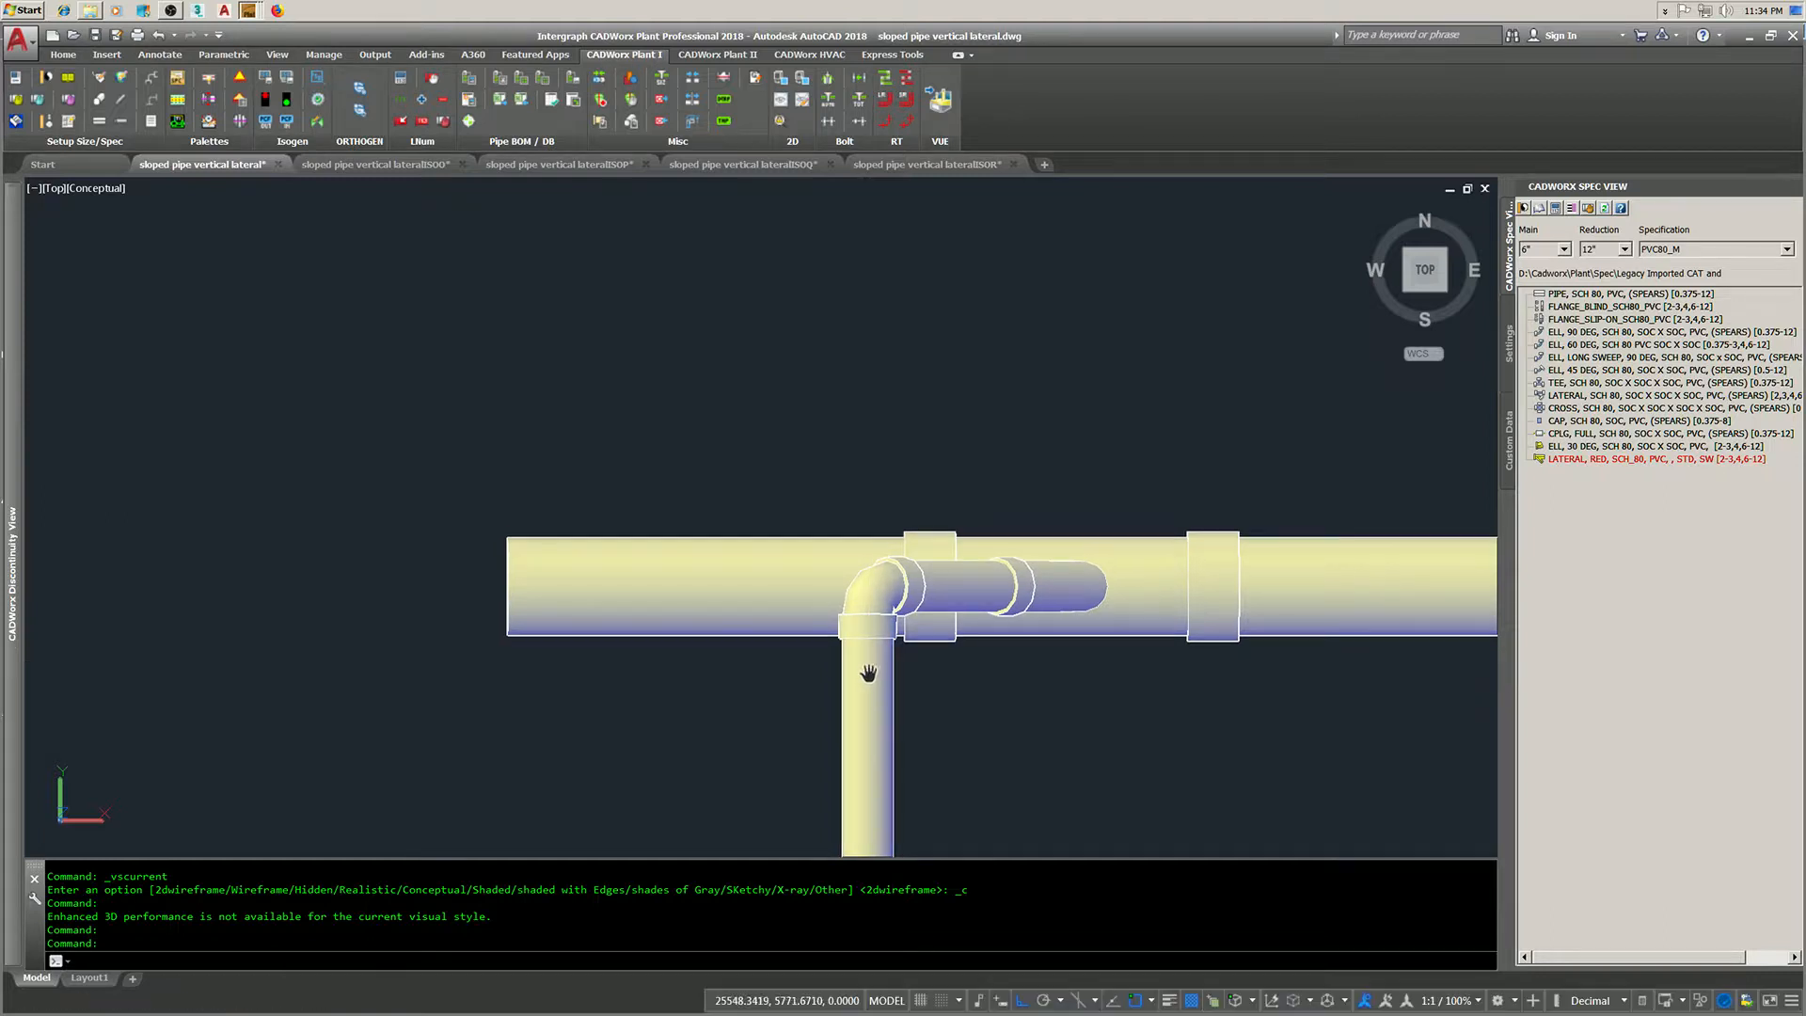
# - Examine the branch connections on the two southernmost headers, comparing their elbows, short pipe pieces and the extra round fitting on the southern branch
pyautogui.moveTo(573, 377); pyautogui.dragTo(855, 532, button='middle')
pyautogui.moveTo(503, 331); pyautogui.dragTo(869, 567, button='middle')
pyautogui.scroll(3, 763, 553)
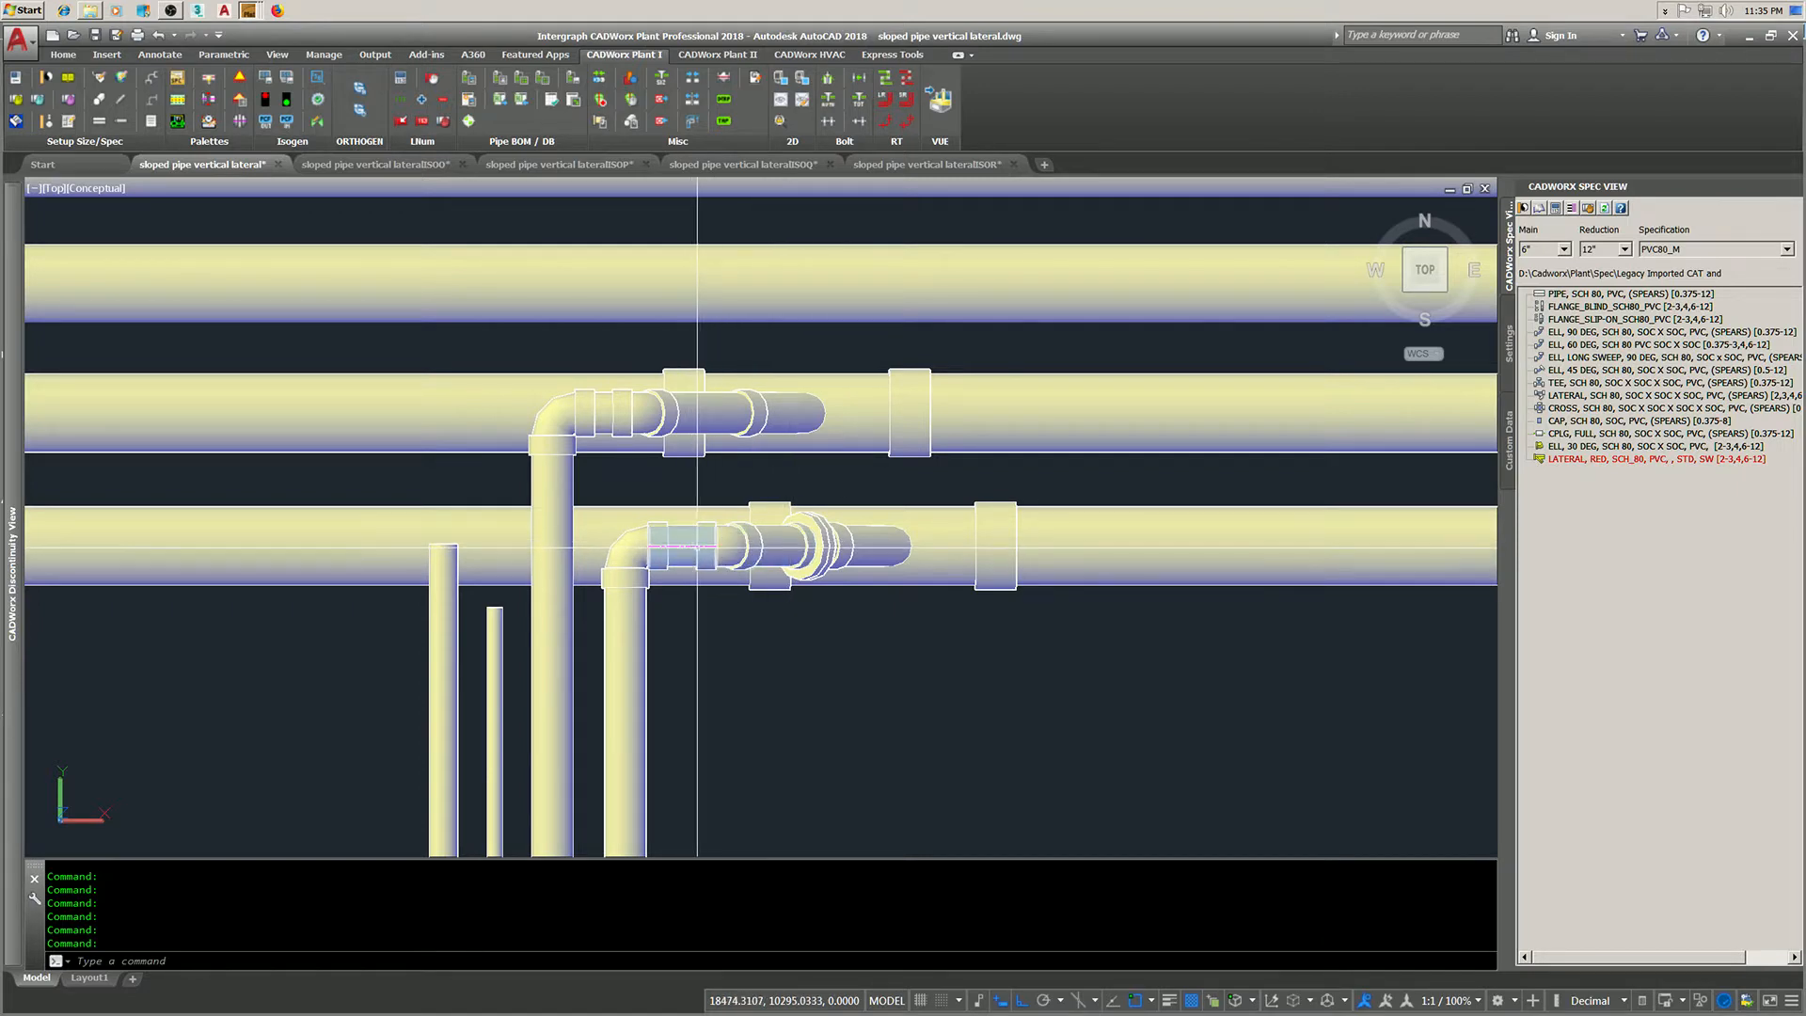
pyautogui.scroll(1, 686, 550)
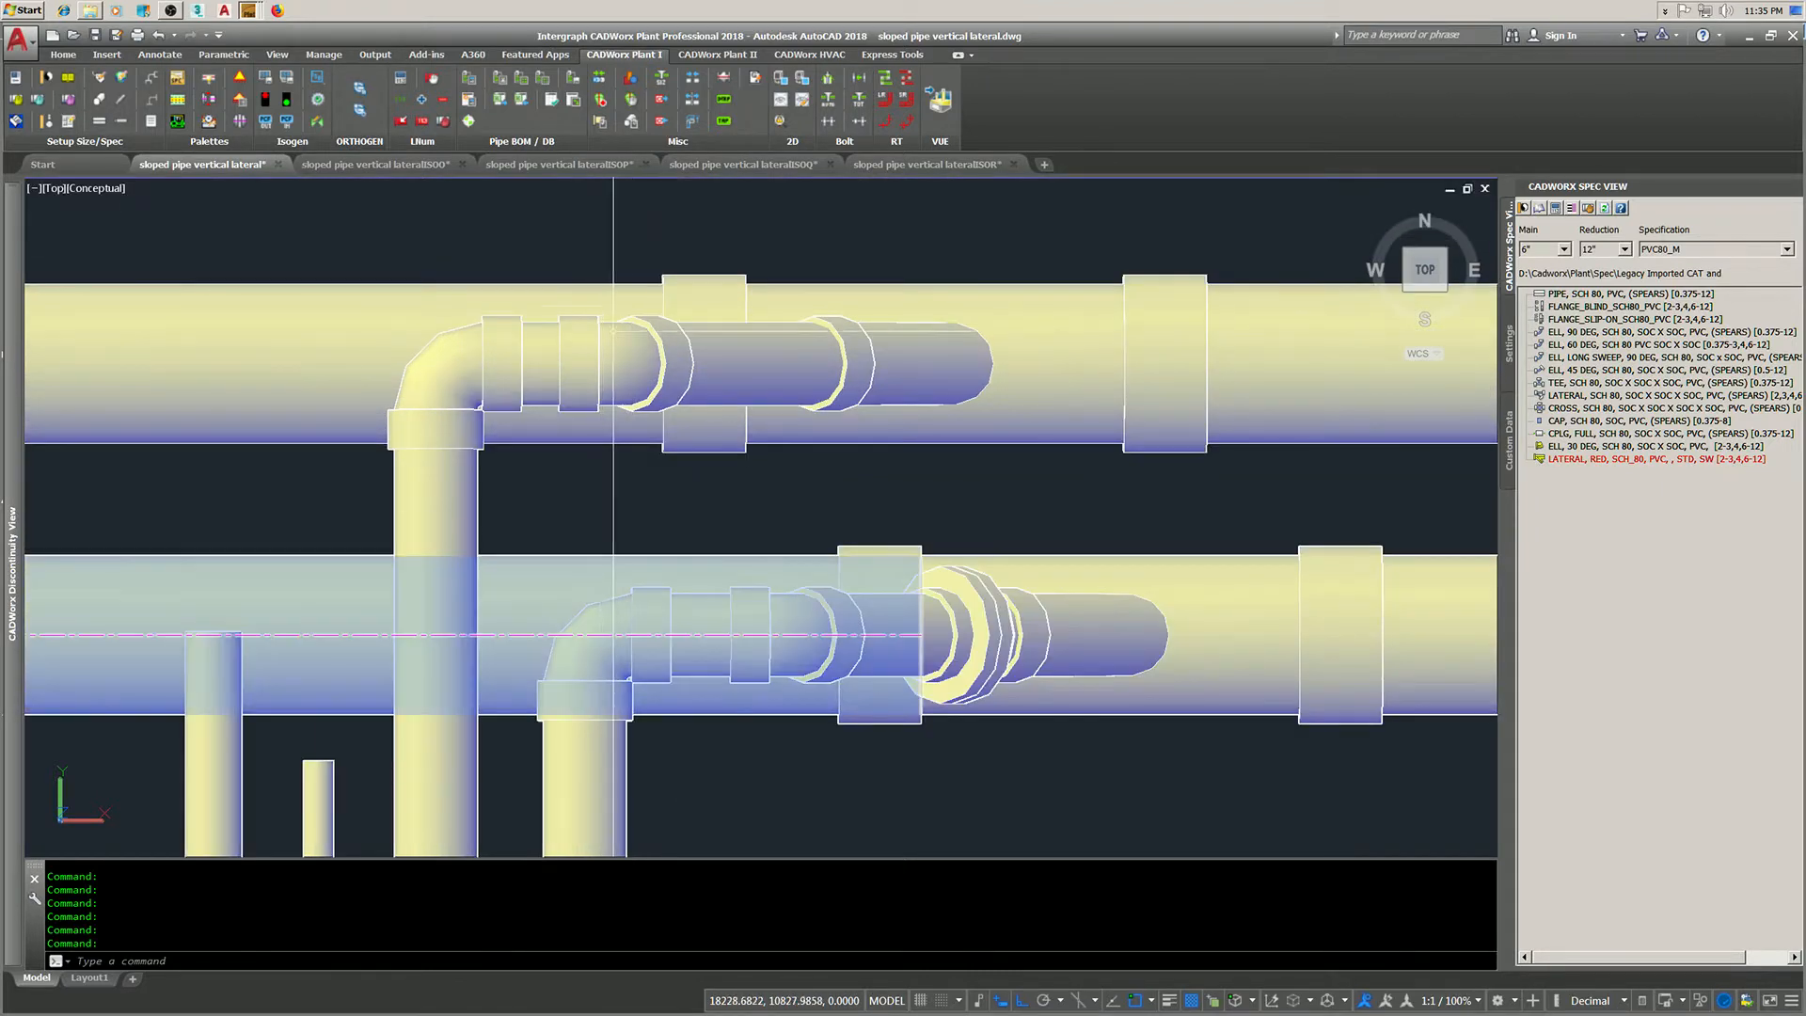
pyautogui.scroll(-1, 621, 319)
pyautogui.moveTo(609, 308); pyautogui.dragTo(626, 421, button='middle')
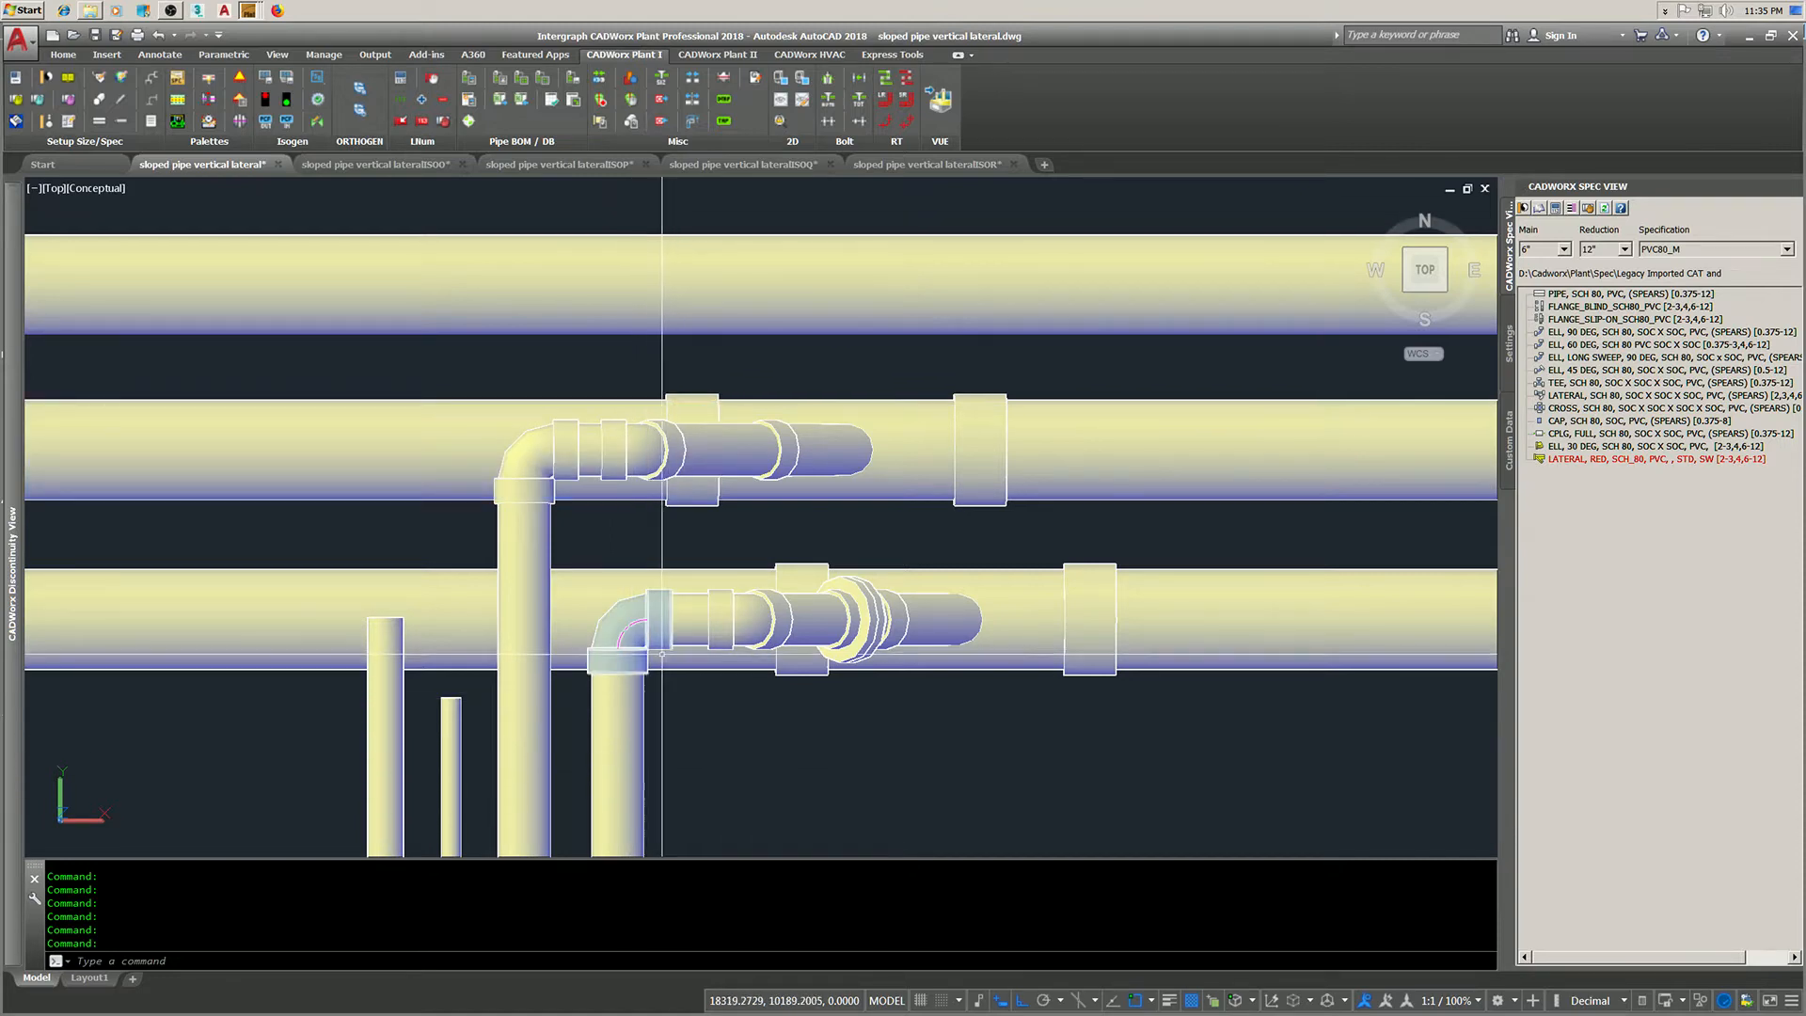
pyautogui.moveTo(634, 637)
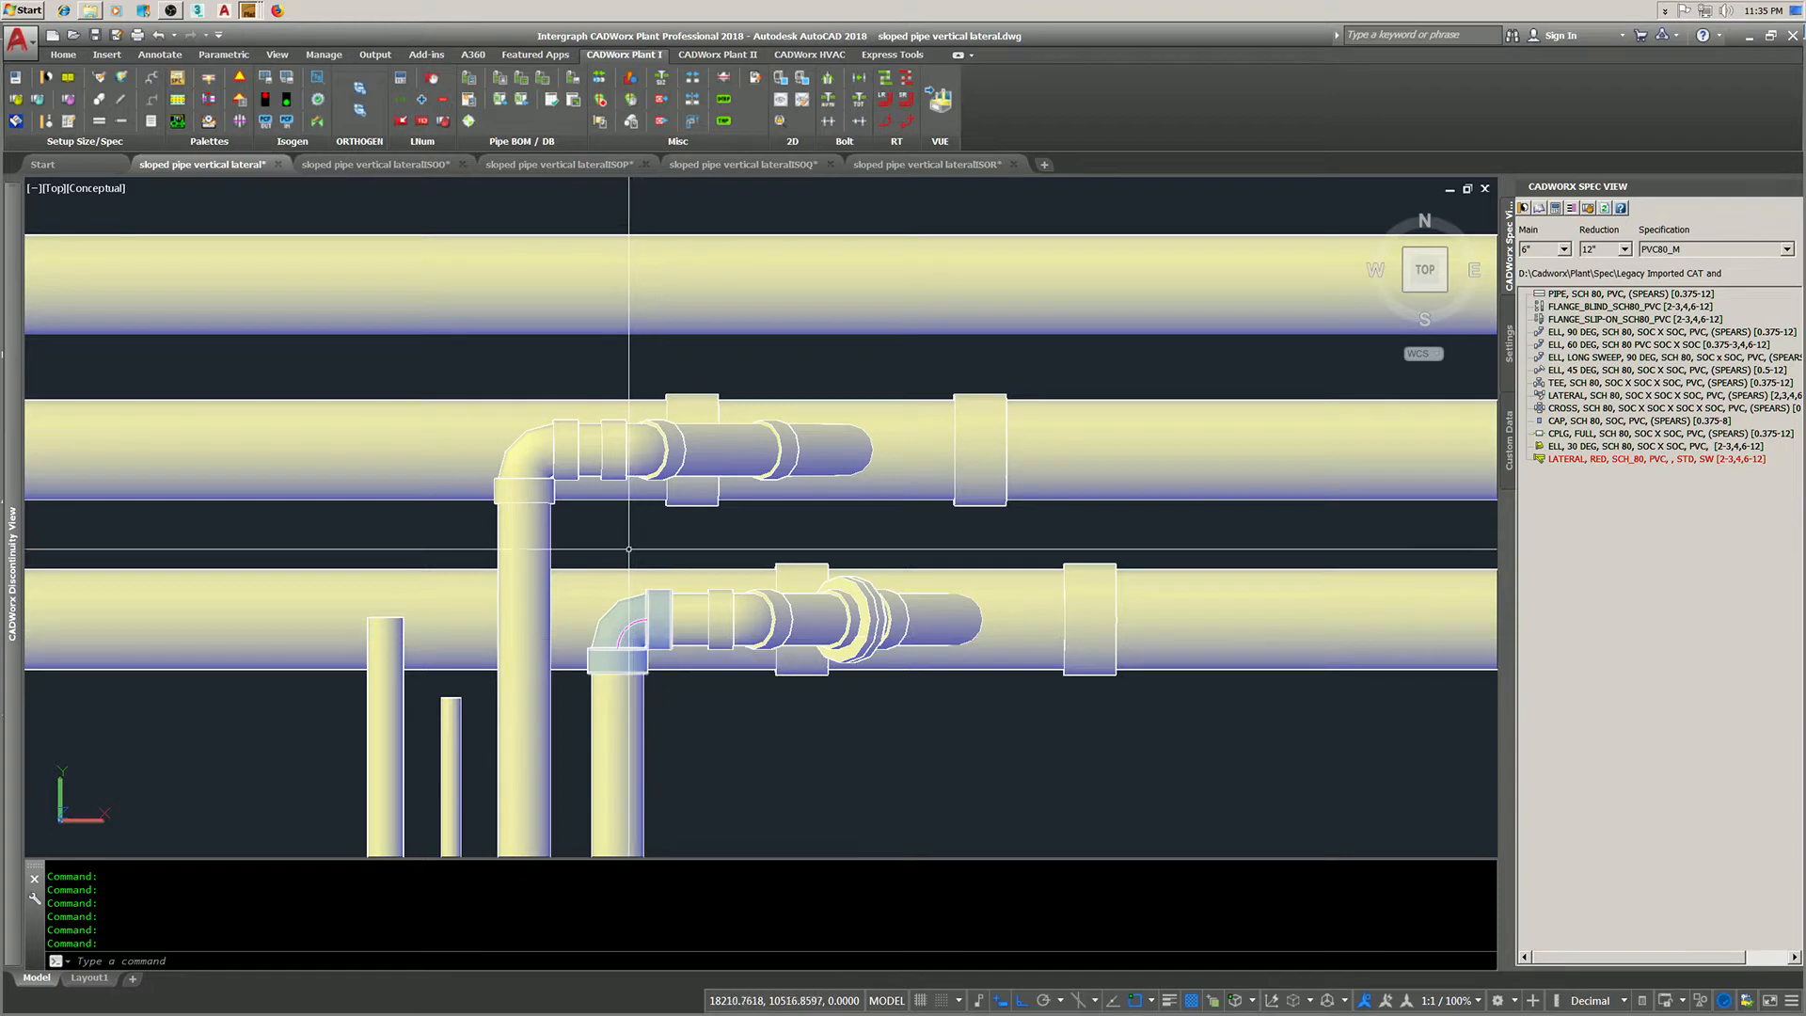
pyautogui.moveTo(634, 566); pyautogui.dragTo(641, 581, button='middle')
pyautogui.scroll(3, 885, 647)
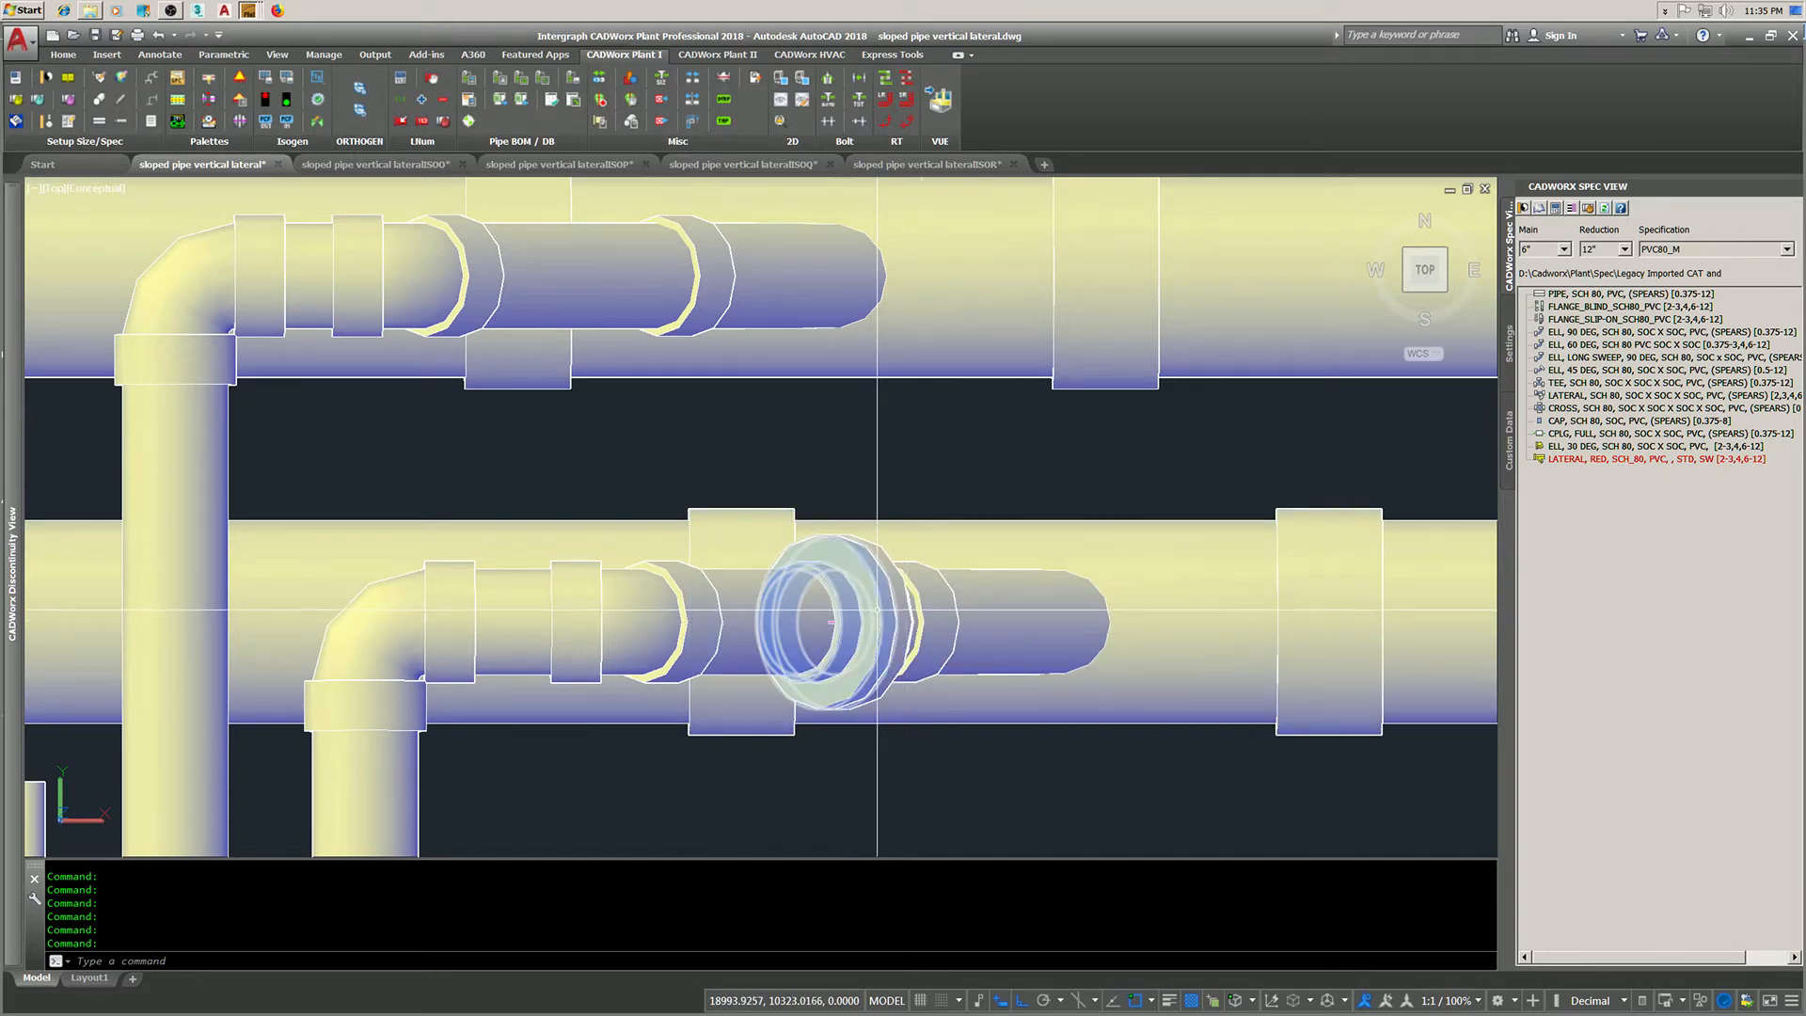
pyautogui.scroll(-1, 876, 610)
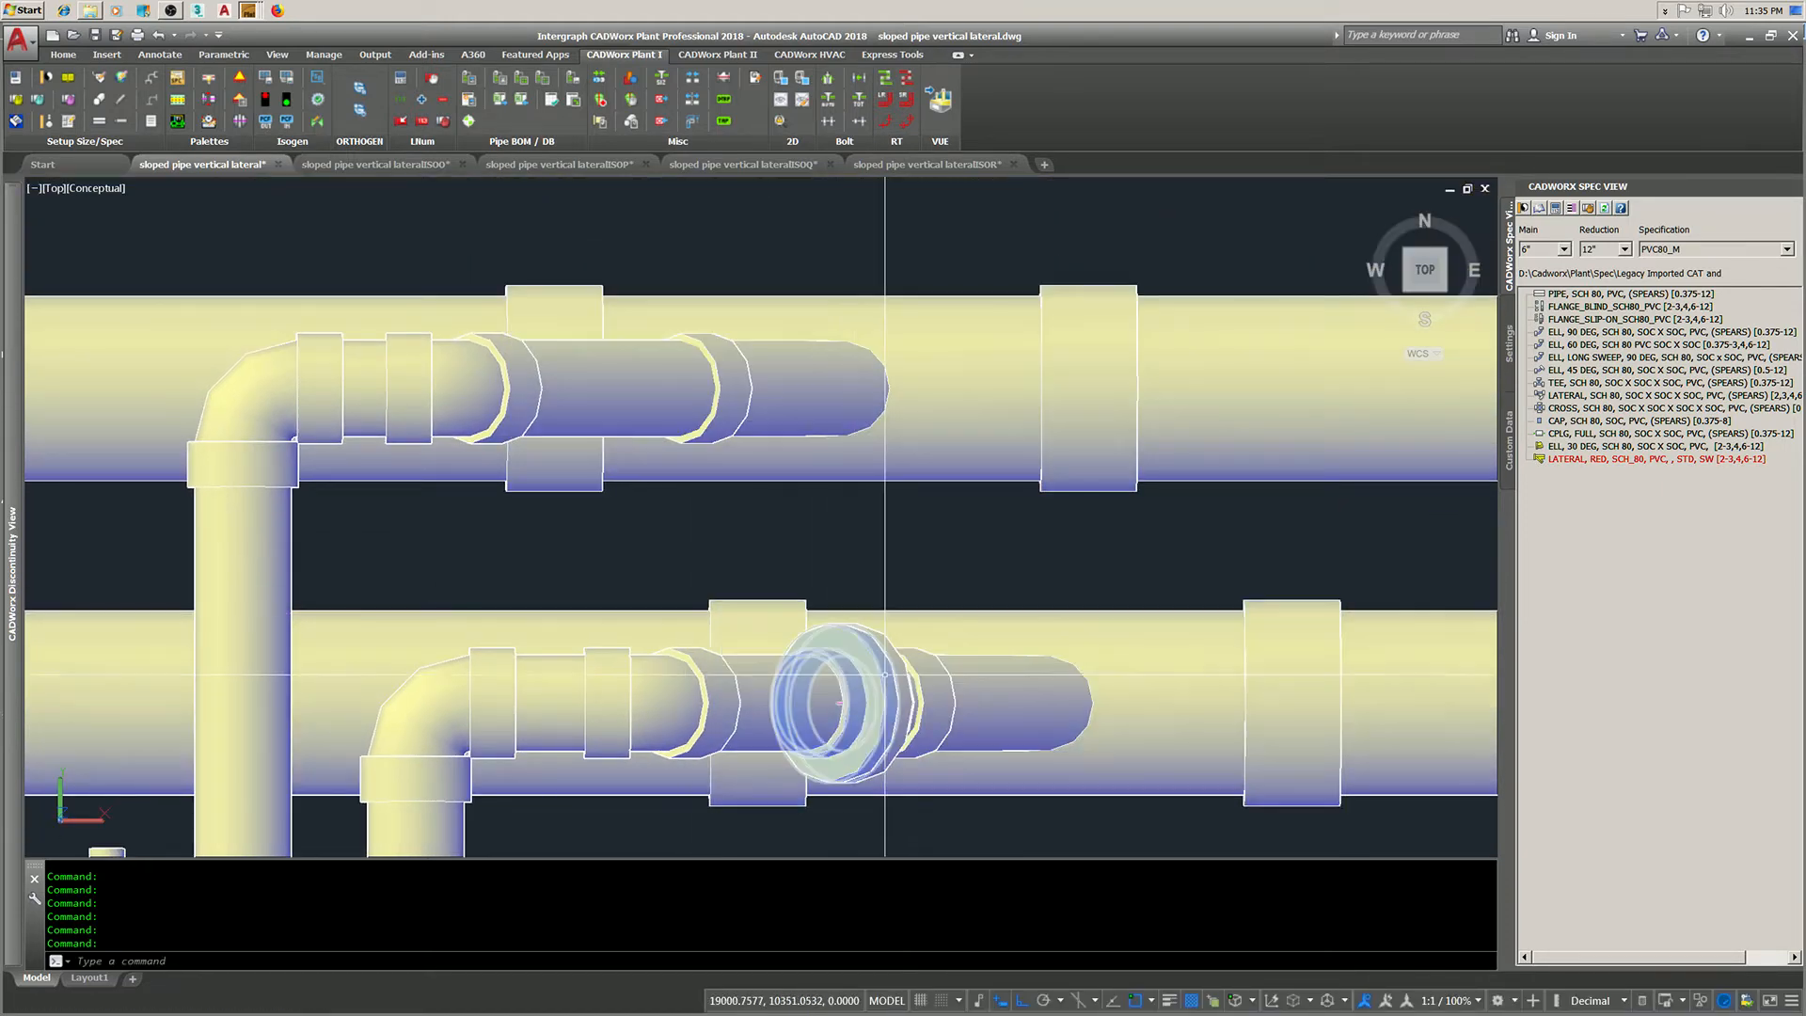
pyautogui.scroll(-1, 870, 639)
pyautogui.scroll(-4, 746, 653)
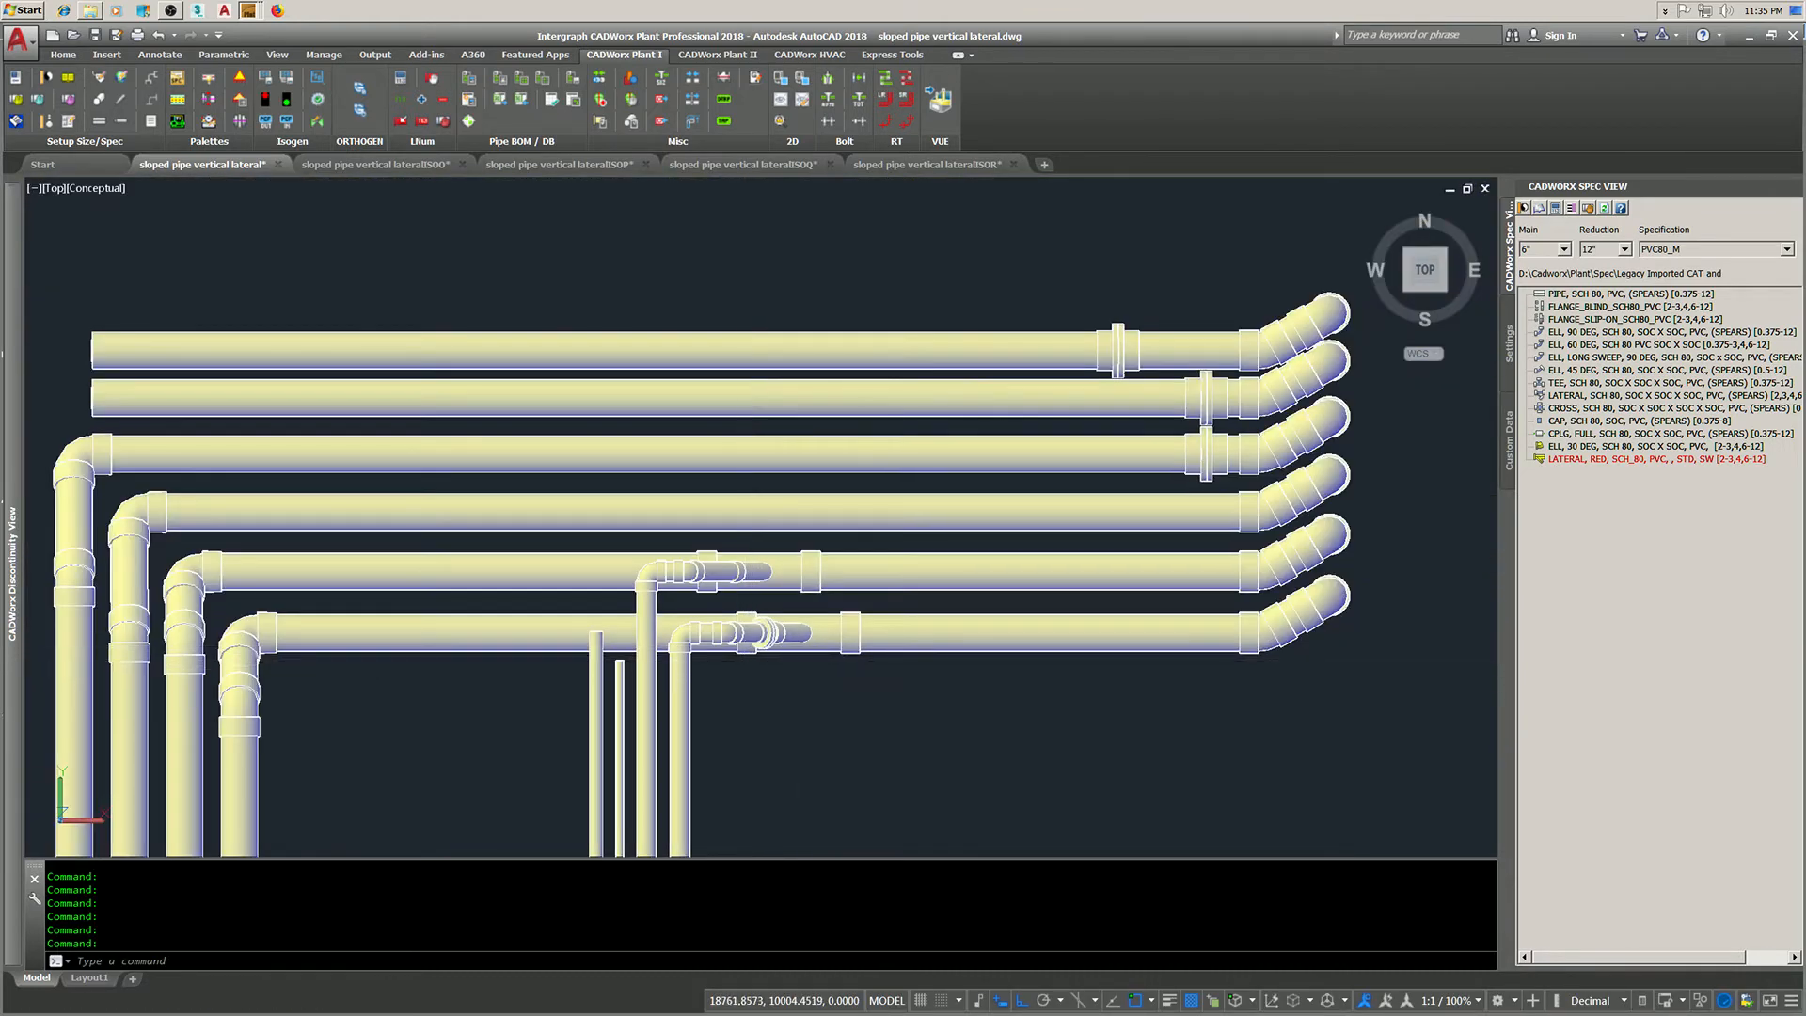
pyautogui.moveTo(746, 655); pyautogui.dragTo(776, 512, button='middle')
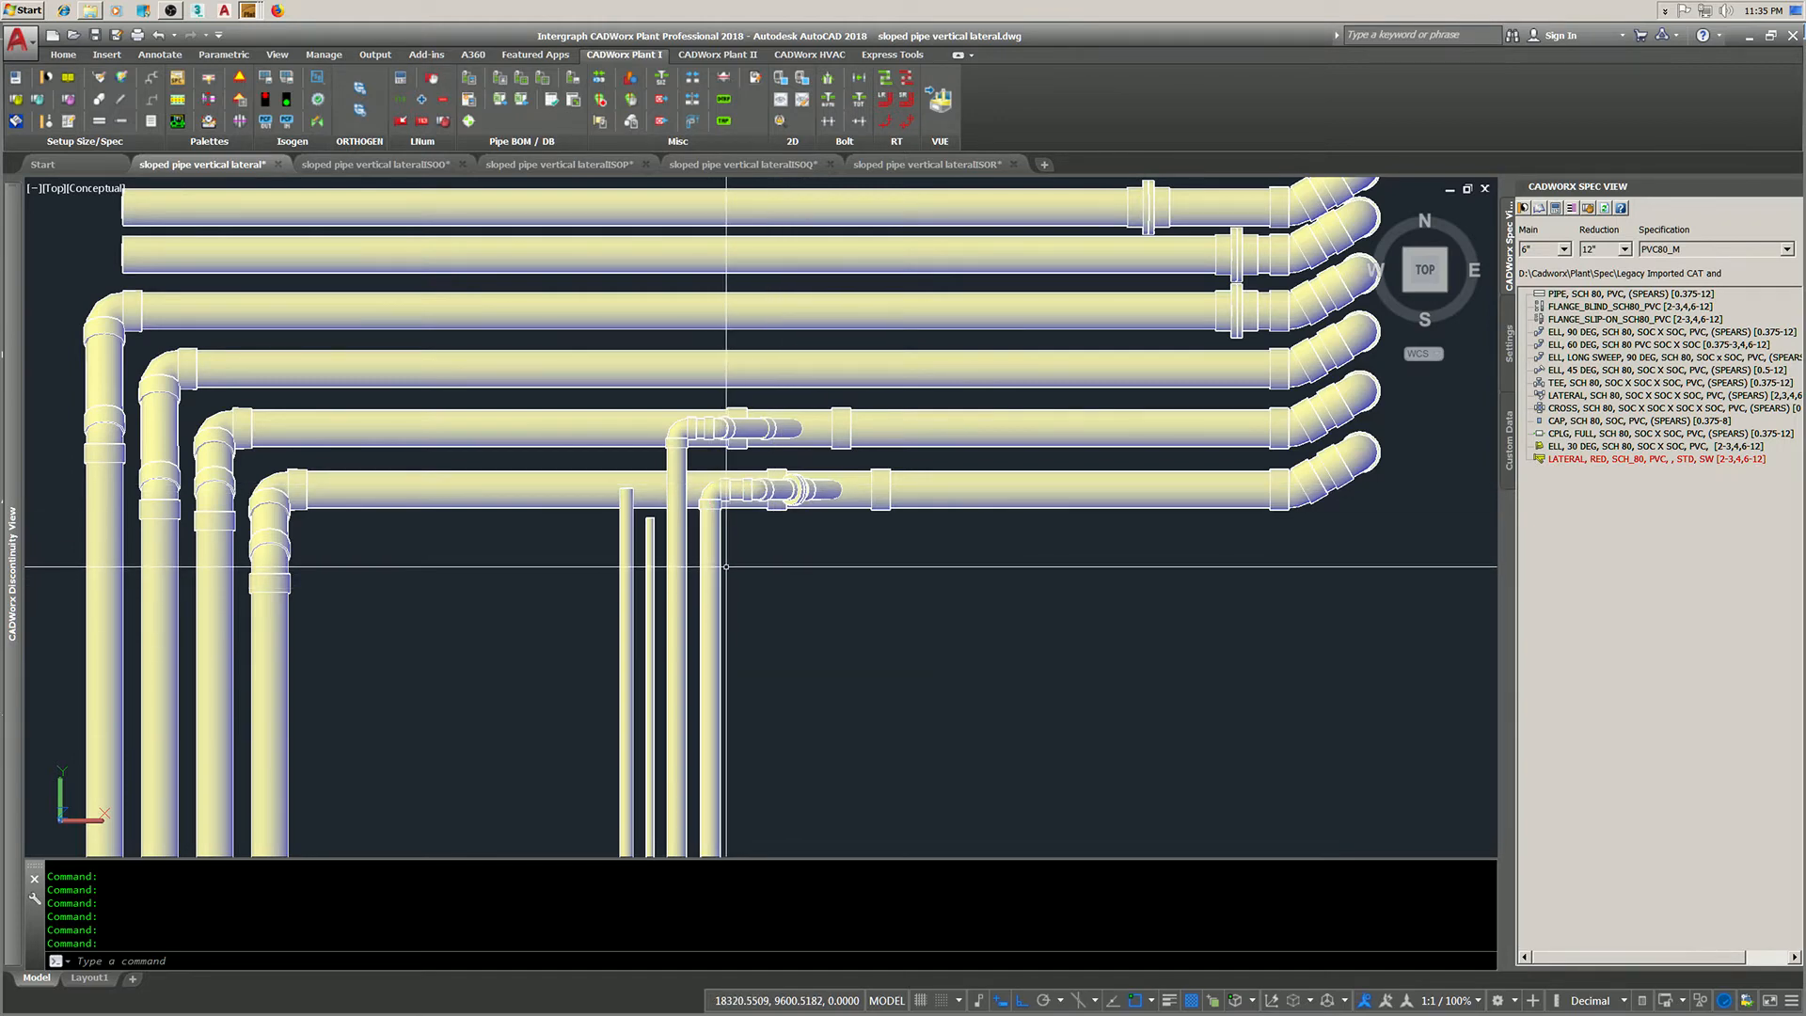
pyautogui.scroll(5, 804, 489)
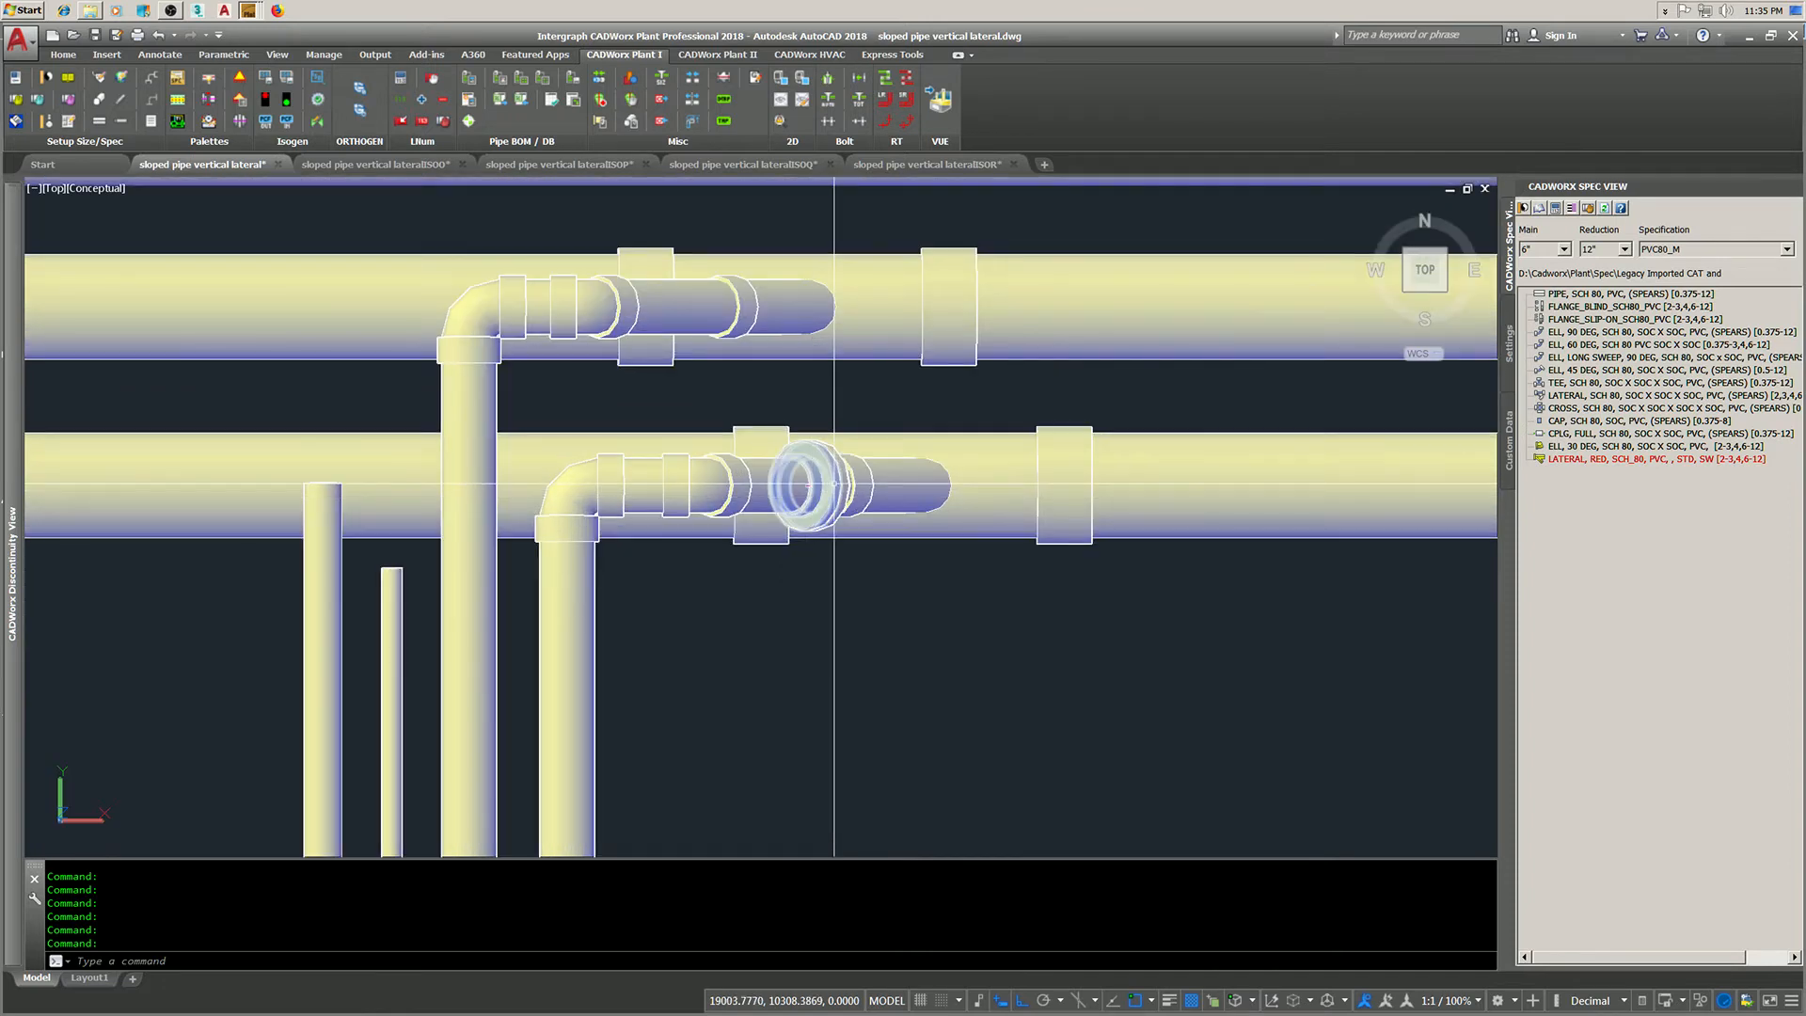
# - Review the full row of parallel headers in plan, and examine the reducing lateral on the southernmost header
pyautogui.moveTo(834, 485); pyautogui.dragTo(846, 570, button='middle')
pyautogui.scroll(-2, 847, 558)
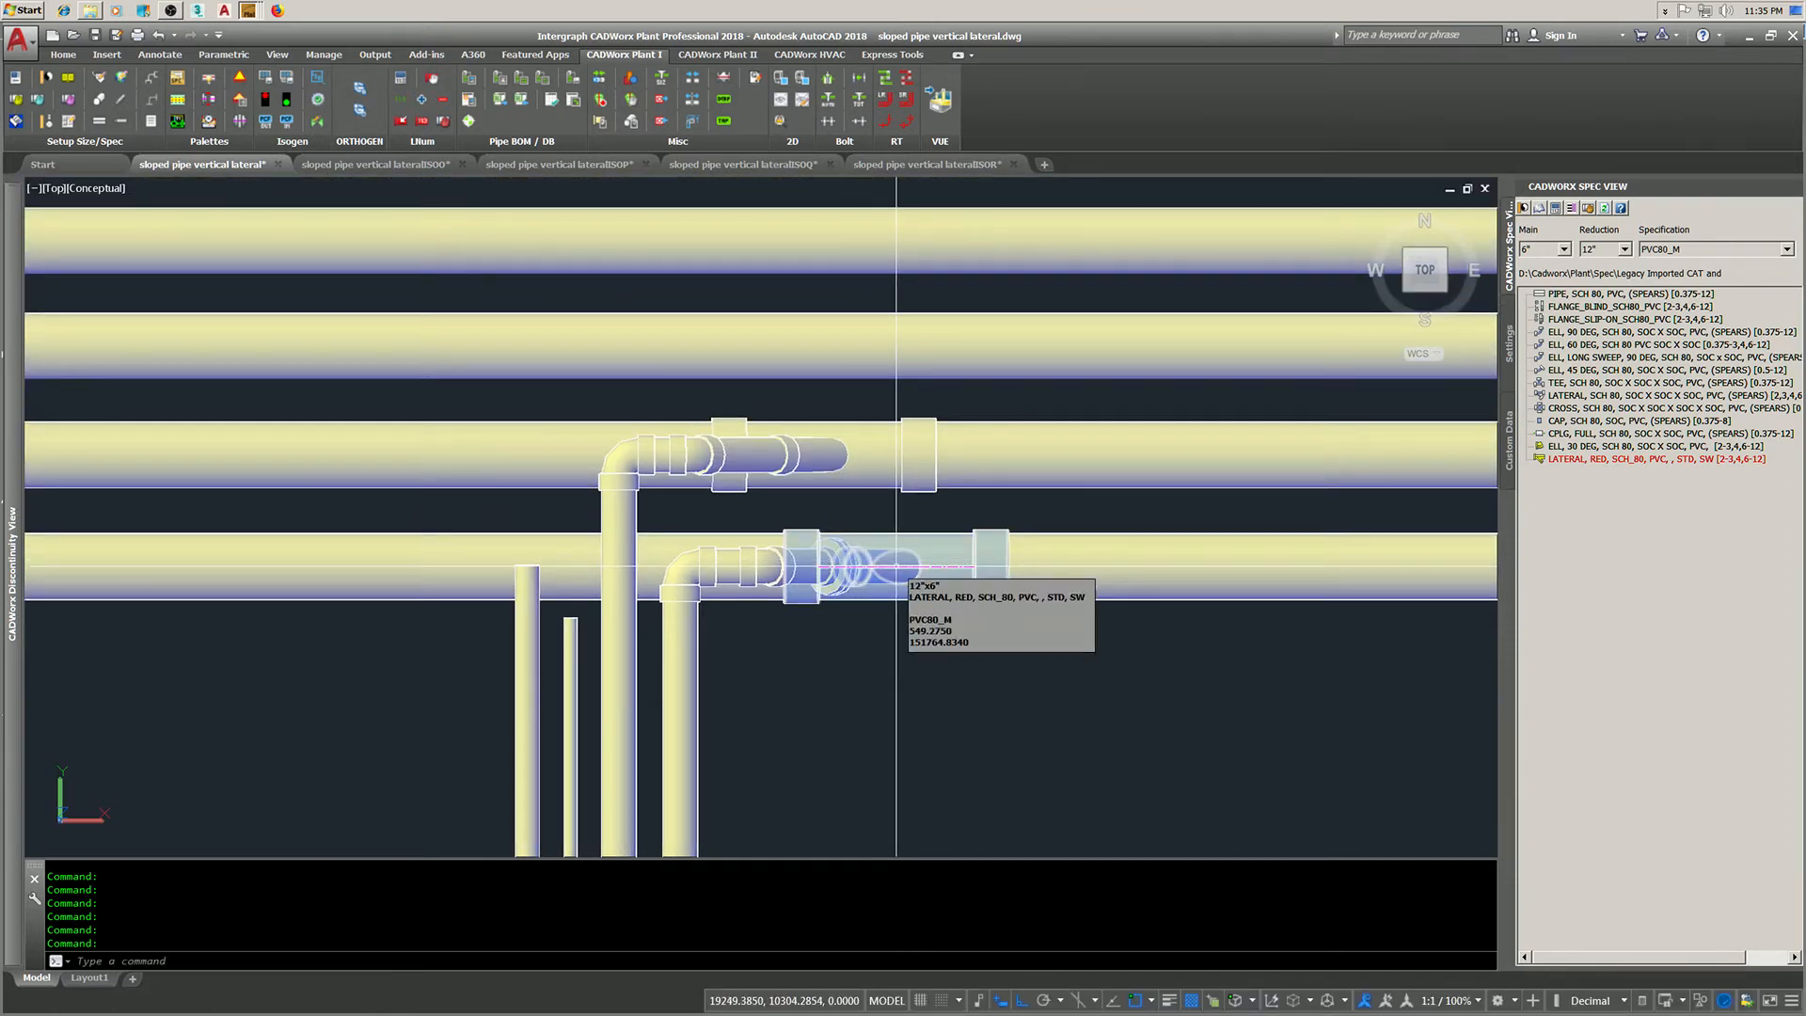
pyautogui.moveTo(897, 567); pyautogui.dragTo(900, 629, button='middle')
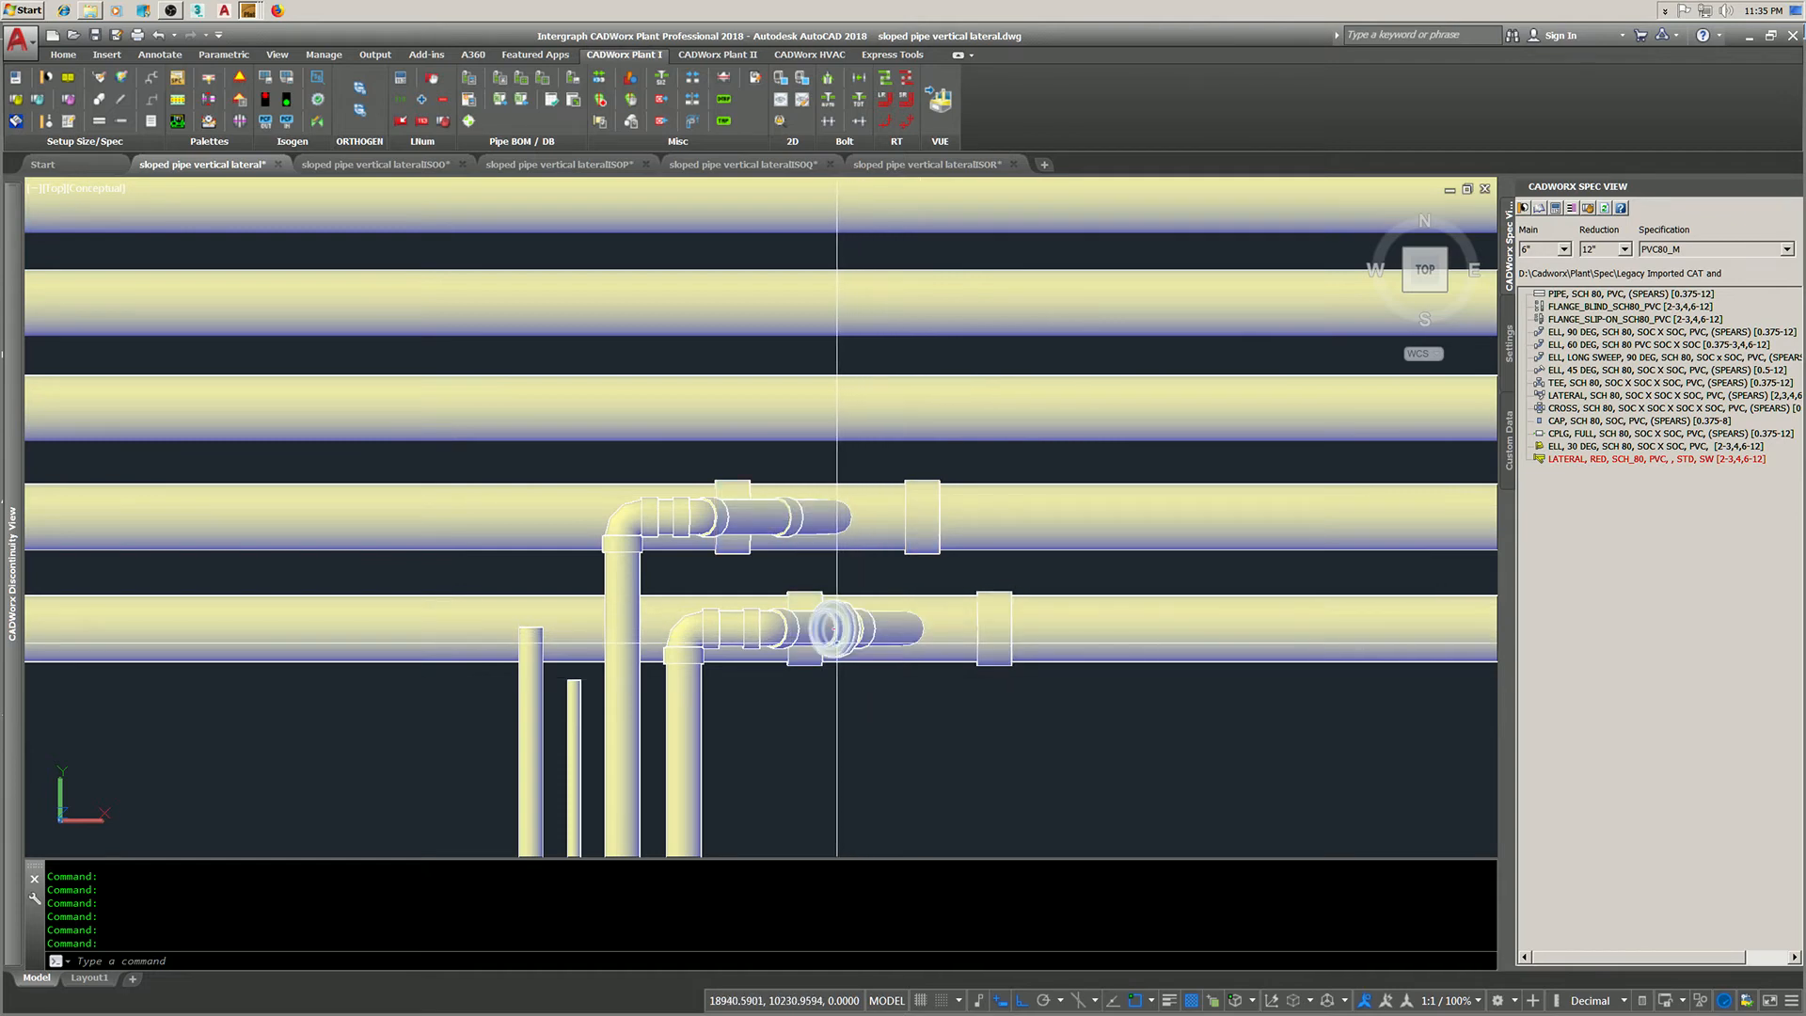
pyautogui.scroll(-3, 863, 628)
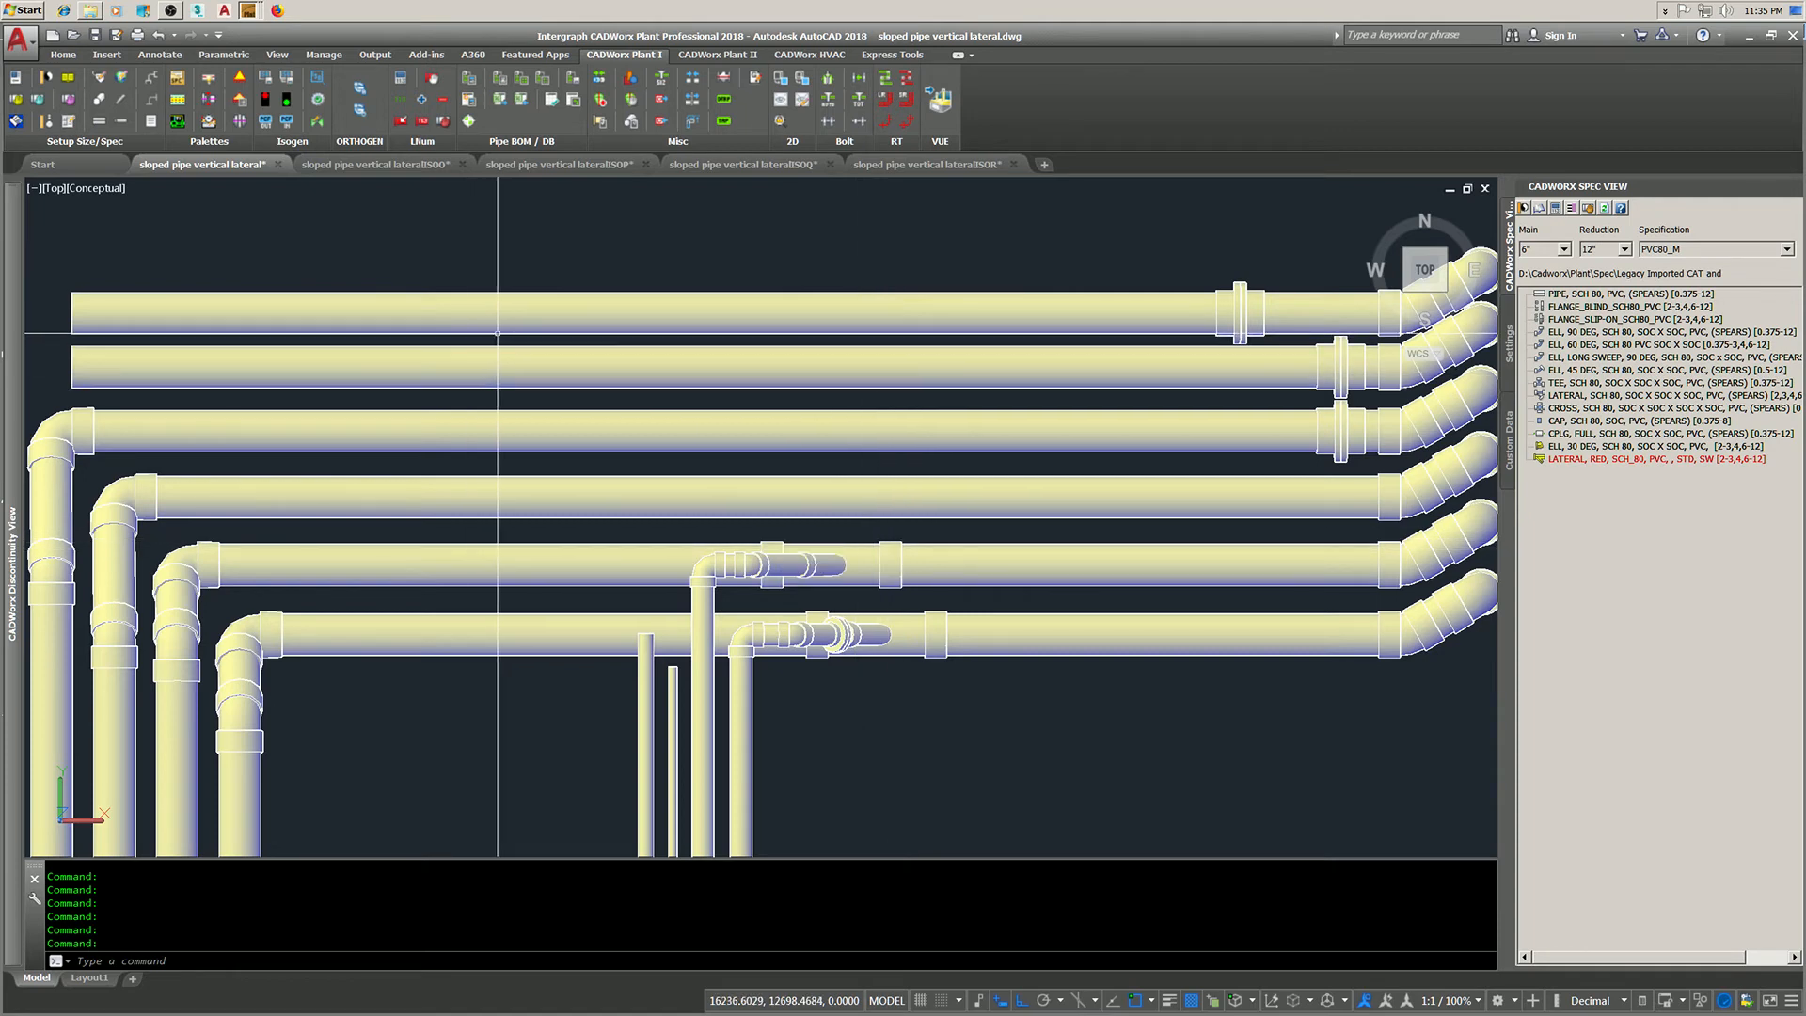
pyautogui.moveTo(569, 291); pyautogui.dragTo(576, 395, button='middle')
pyautogui.moveTo(577, 395)
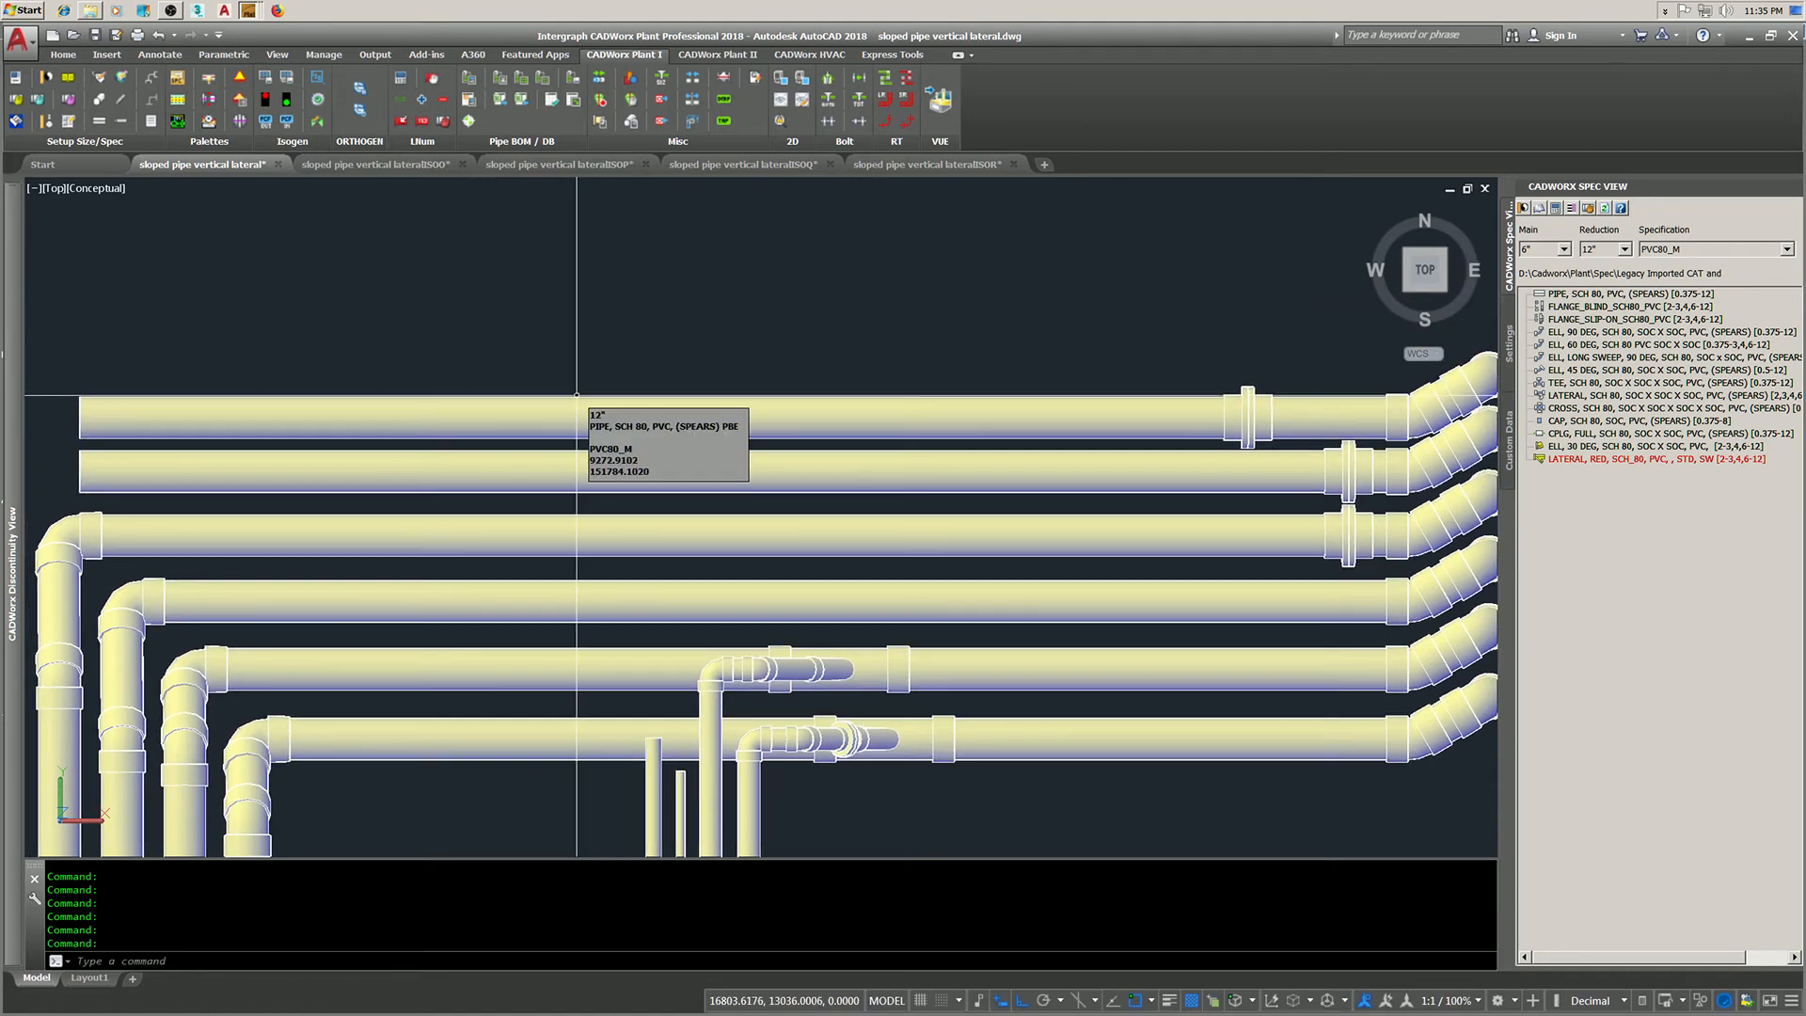
pyautogui.scroll(4, 576, 433)
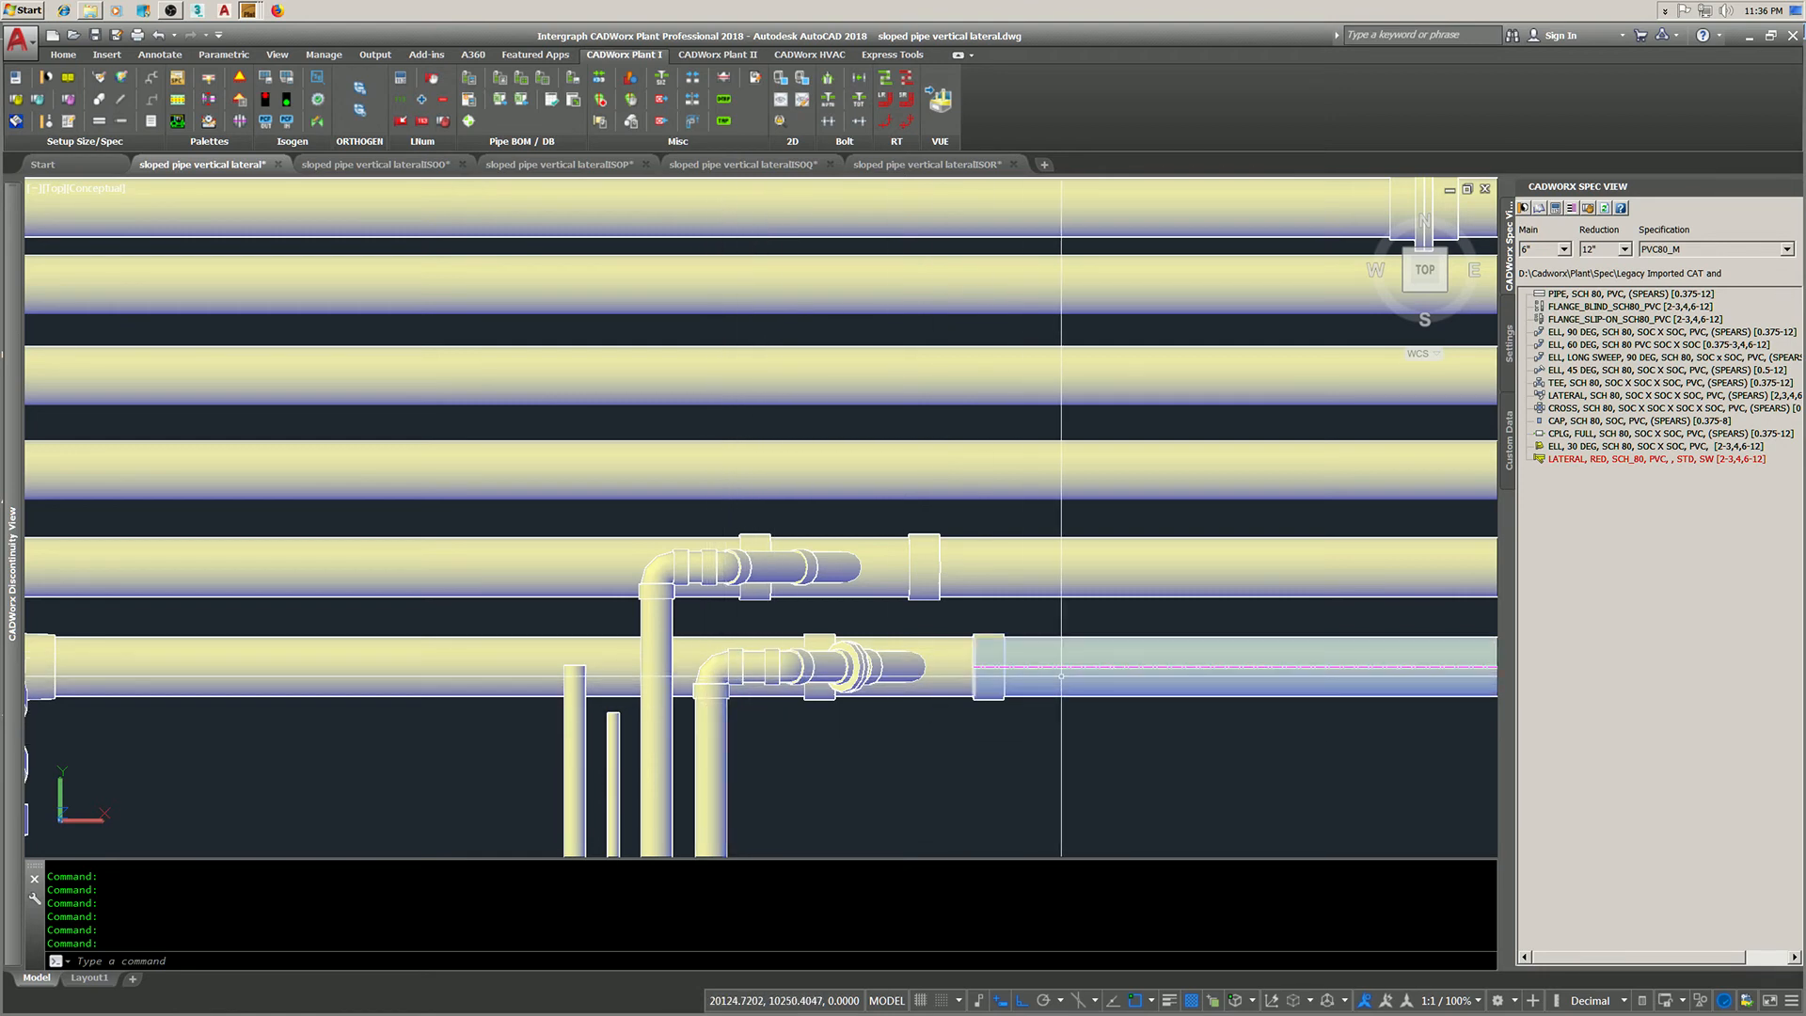
pyautogui.click(913, 673)
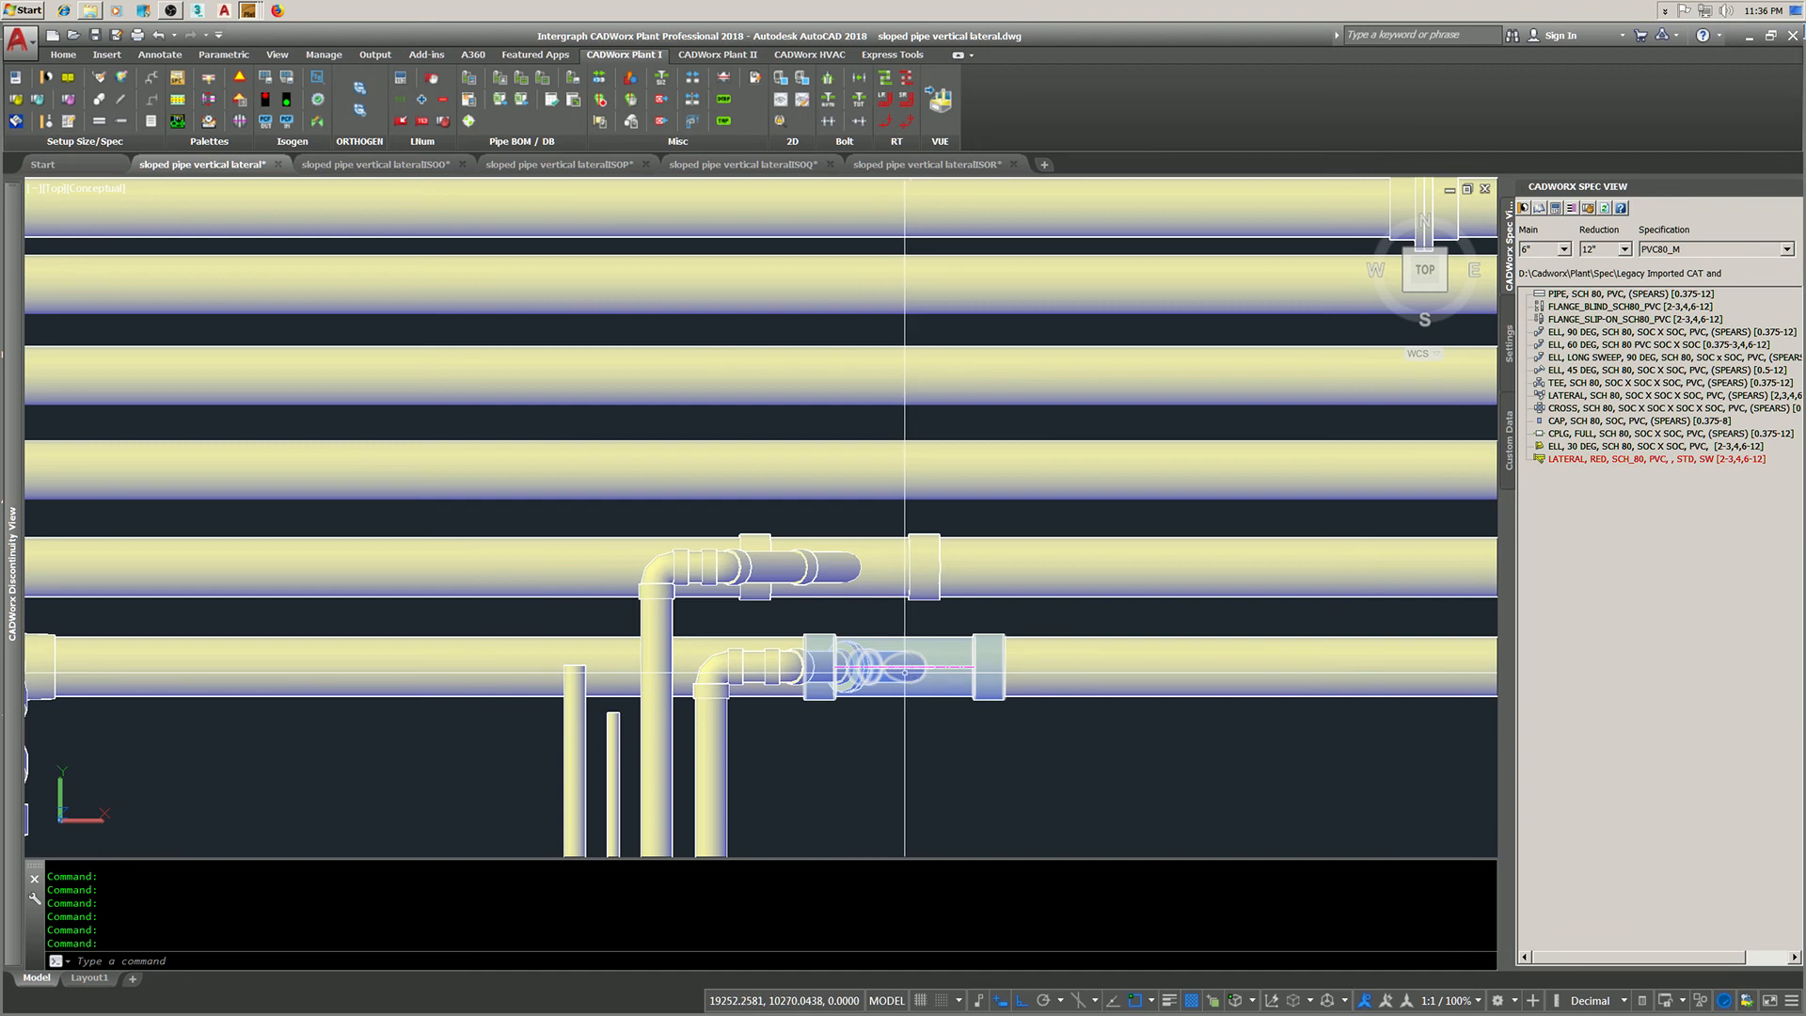